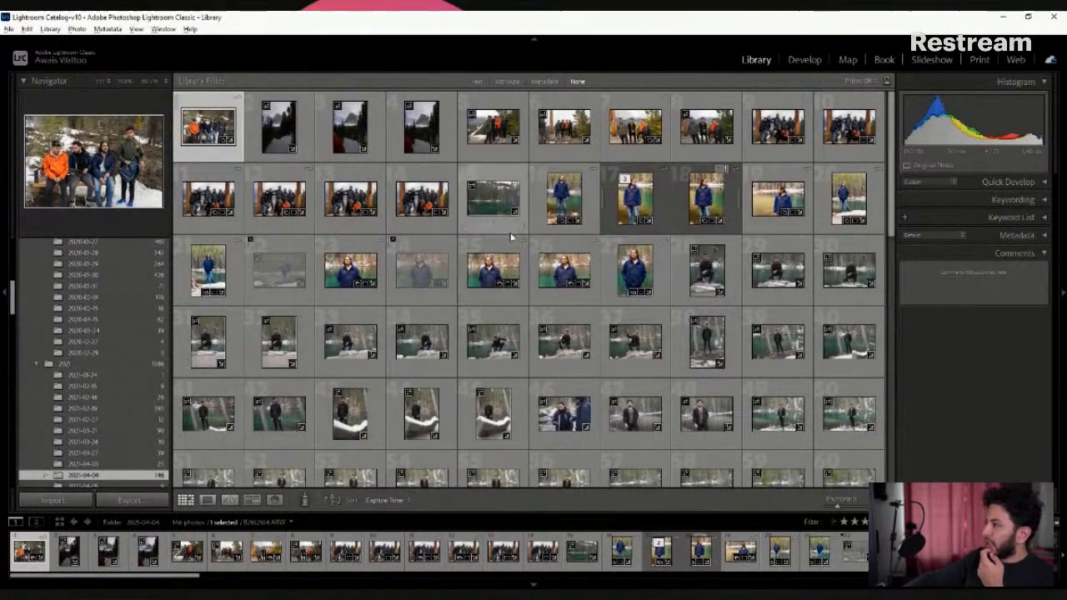
- Open photo B2102246.ARW, the upright shot of the man in the orange jacket stepping along the rock, near the folder's end
scroll(547, 371, down, 10)
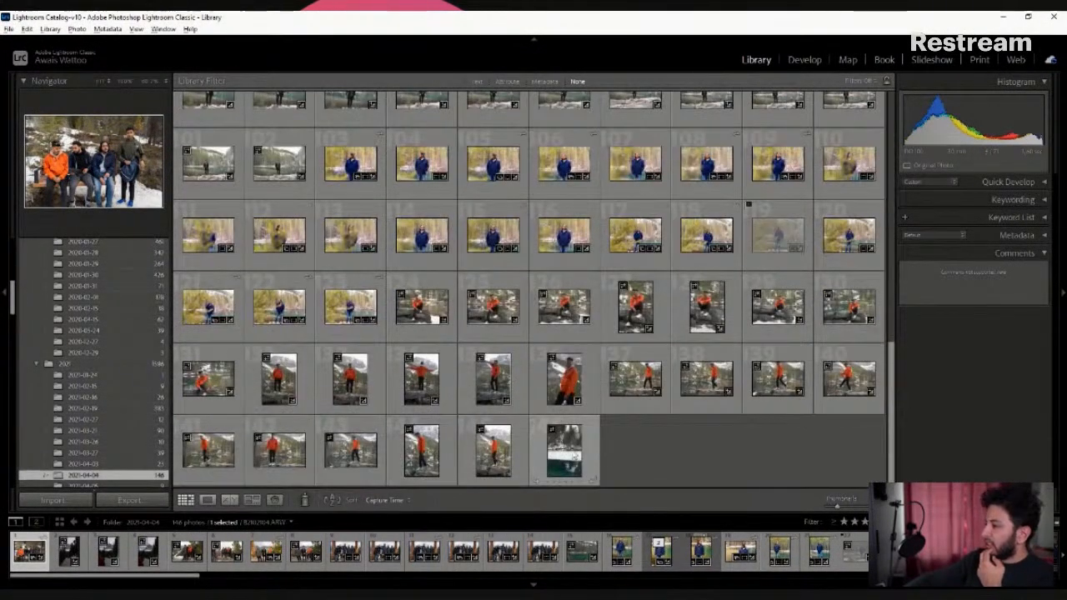
double_click(565, 450)
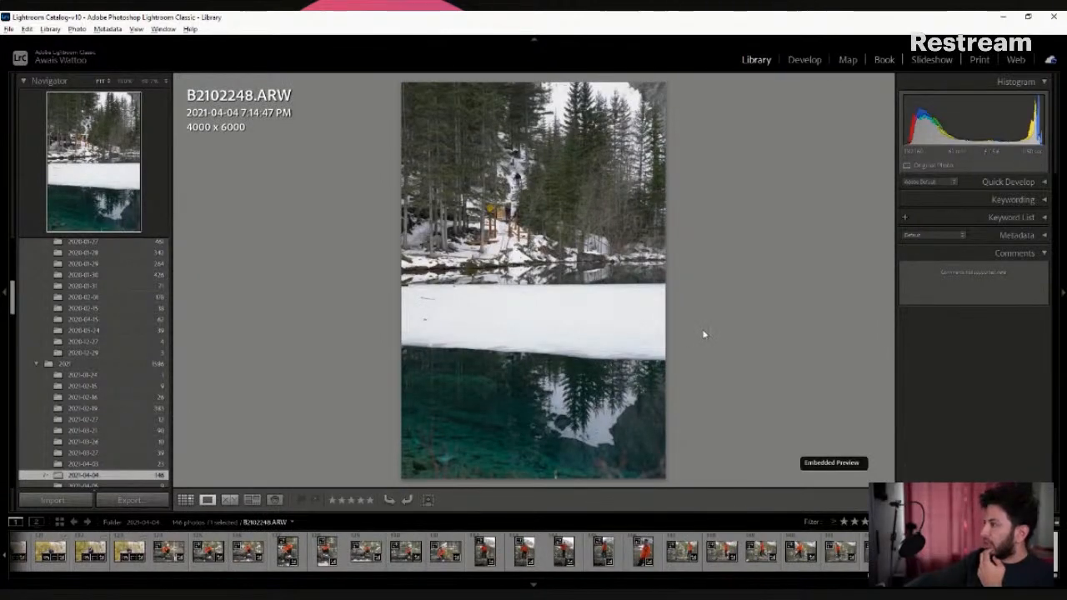
key(Left)
key(Left)
key(Left)
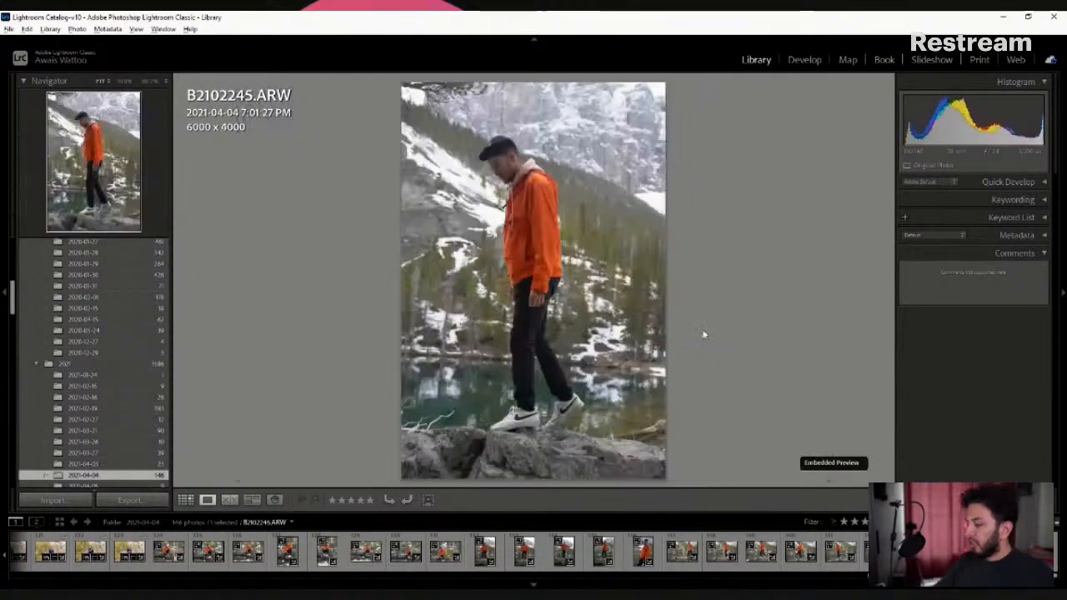
key(Right)
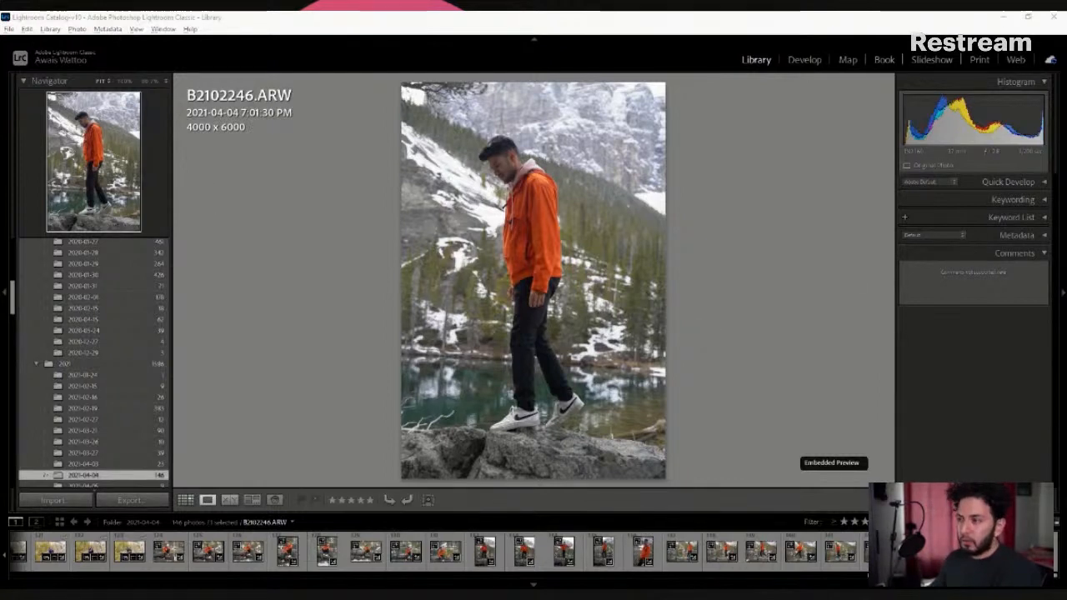
click(754, 279)
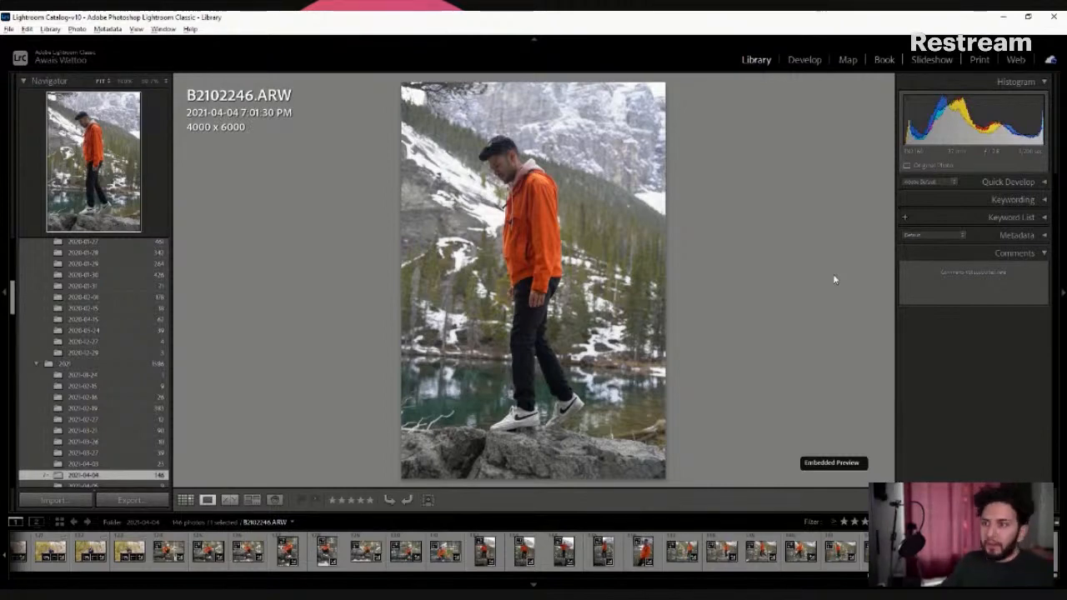
click(593, 340)
click(594, 341)
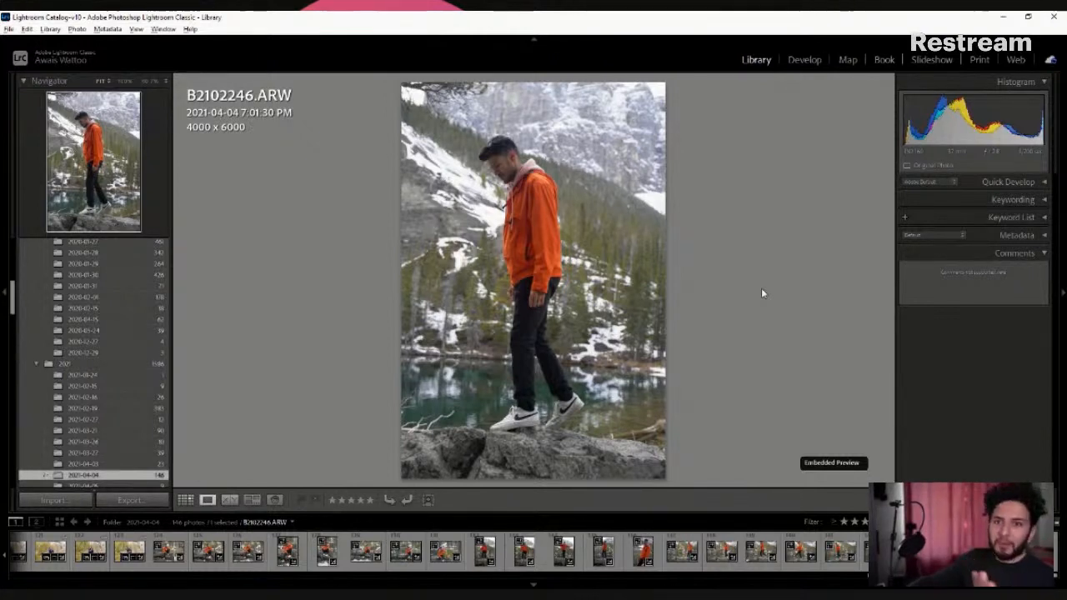
- Open the orange-jacket photo in the Develop module and raise its exposure to about +0.22
click(805, 59)
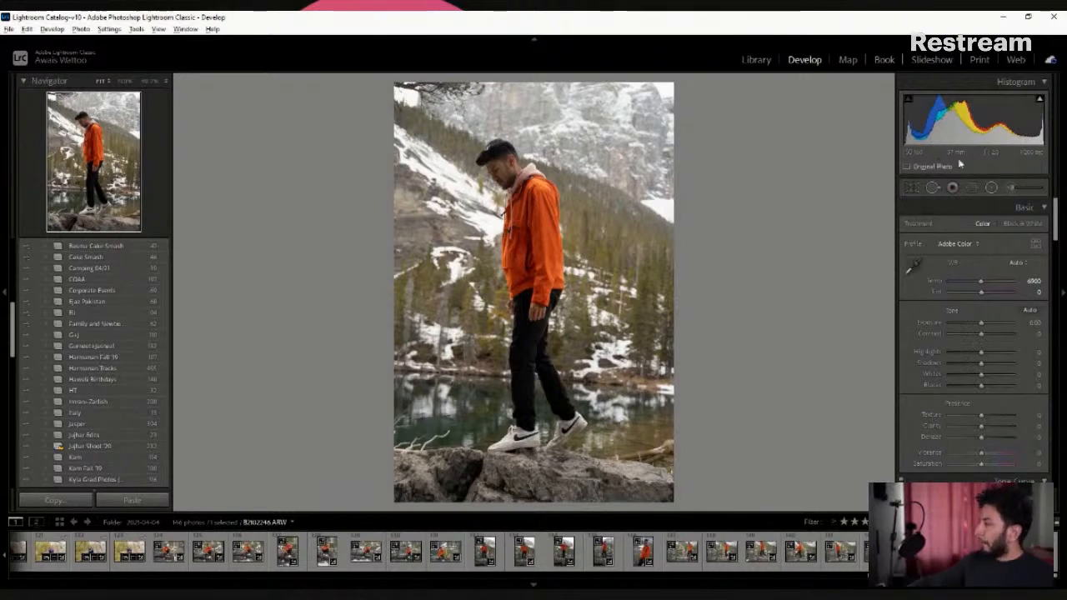
drag(967, 129, 972, 129)
scroll(111, 253, up, 1)
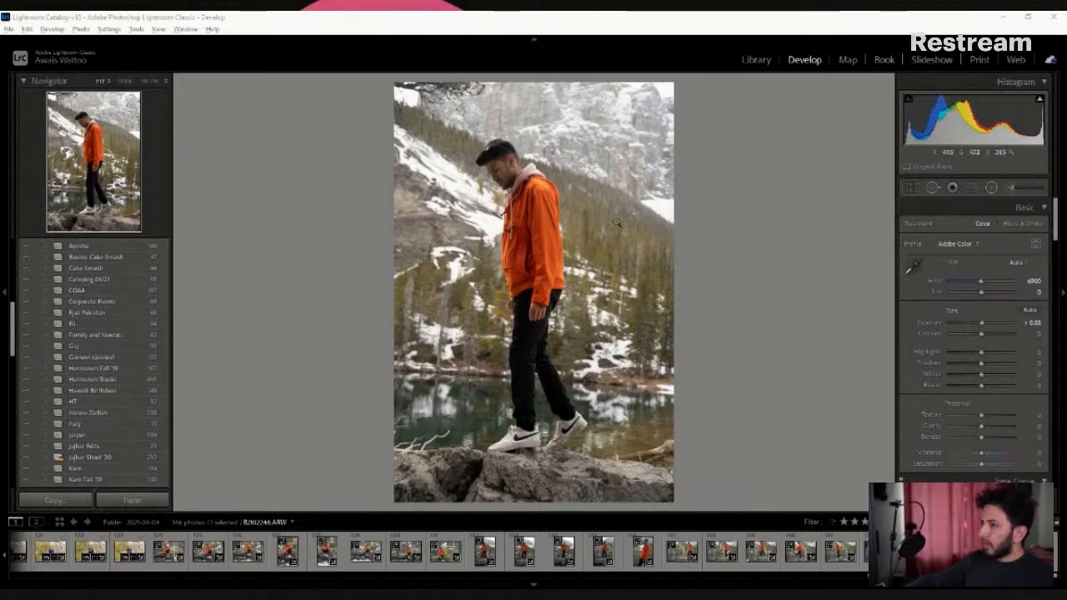
click(761, 272)
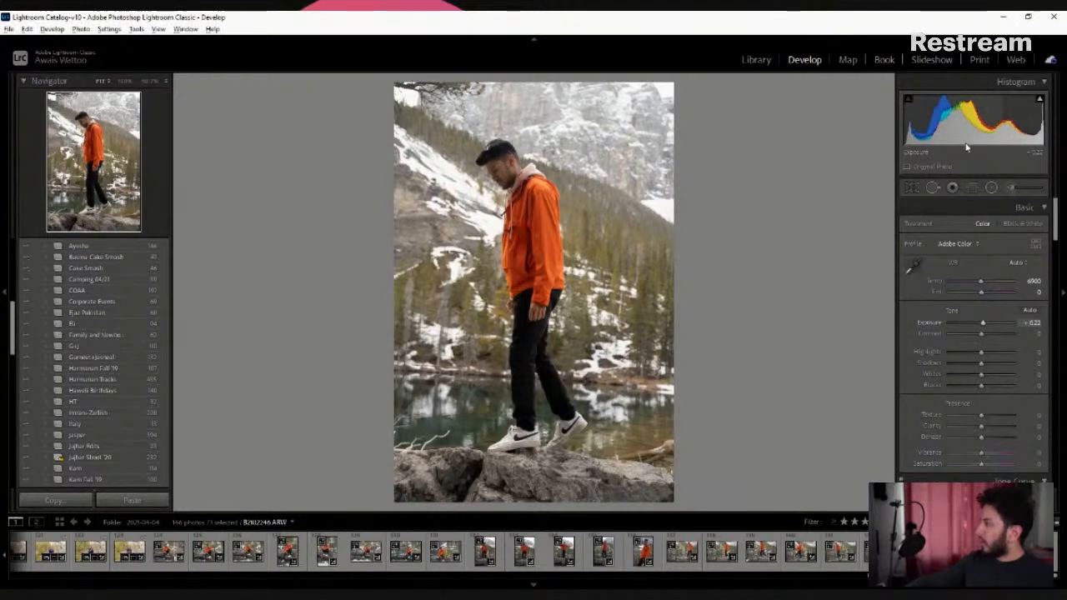
- Apply the automatic tone adjustment to the photo and raise its exposure to about +0.32
click(1031, 315)
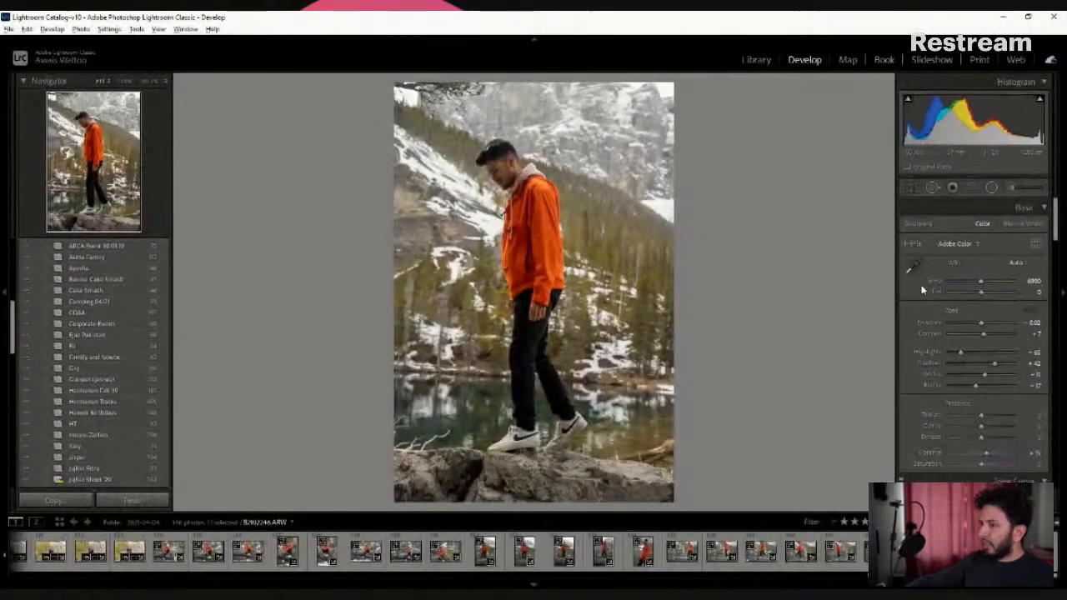
scroll(918, 320, down, 5)
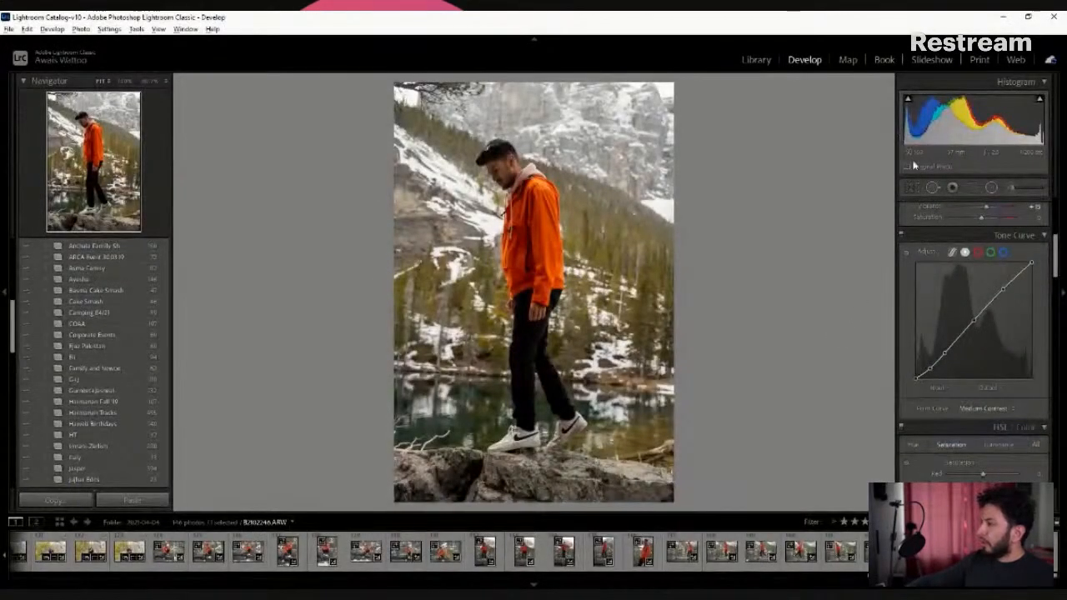
drag(950, 144, 964, 147)
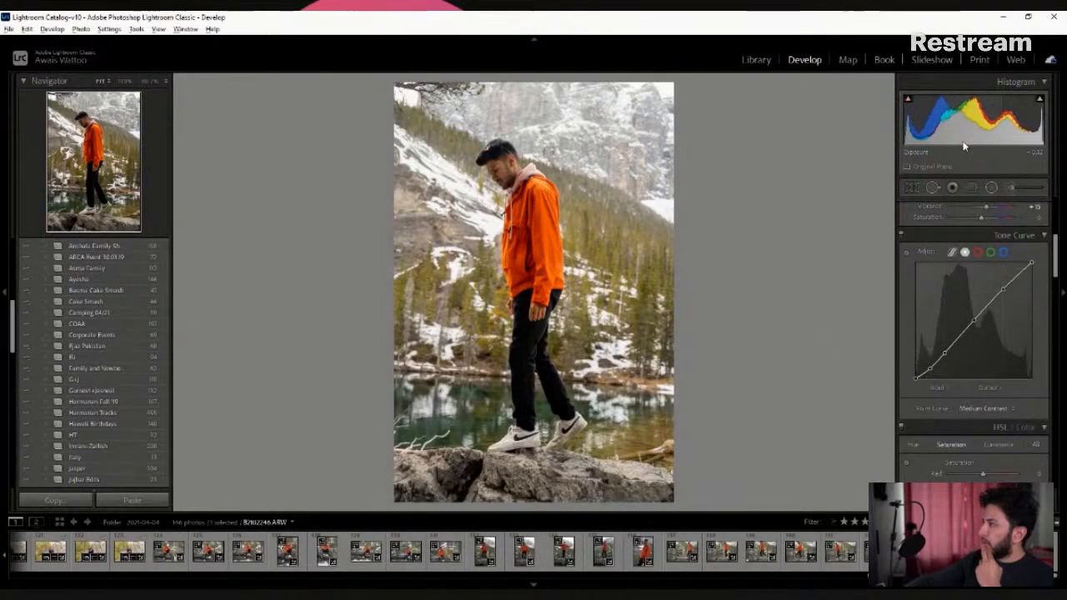
- Set the photo's sharpening amount to about 55 and its masking to about 16
scroll(933, 291, down, 4)
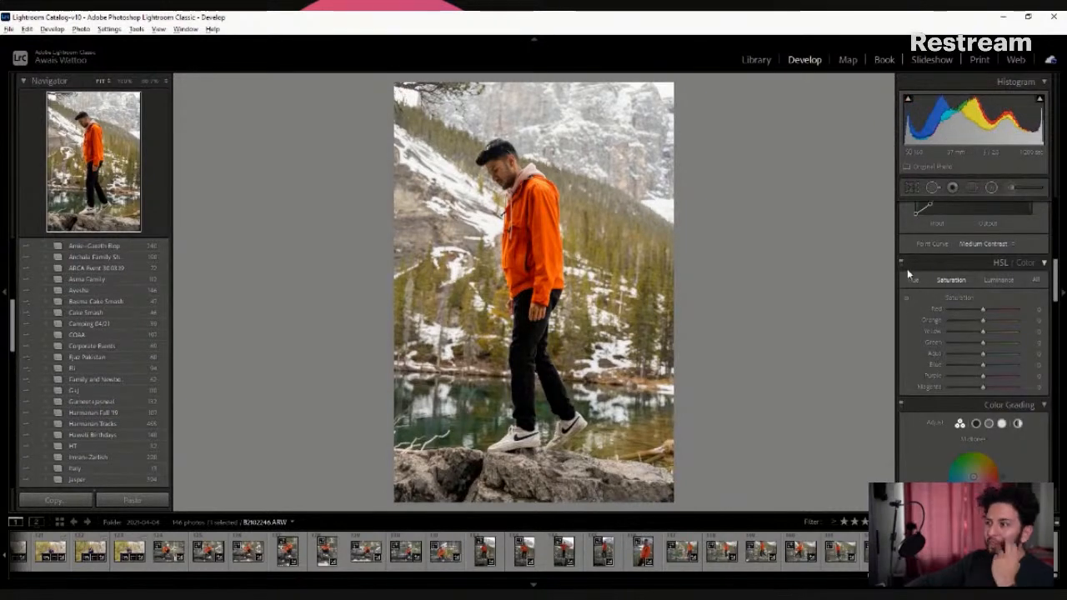
scroll(907, 292, down, 10)
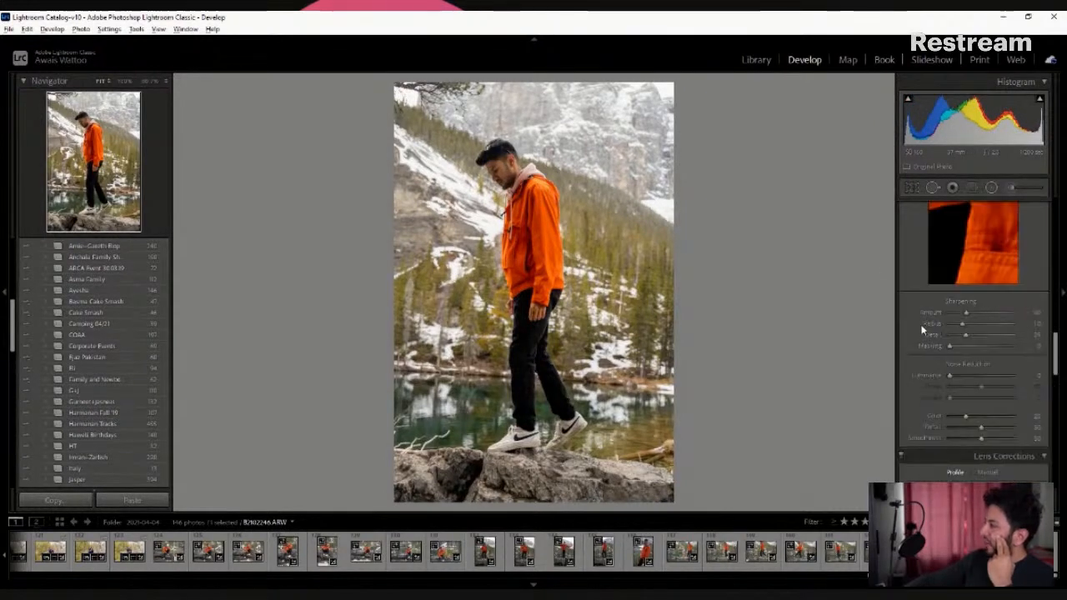
drag(950, 346, 972, 322)
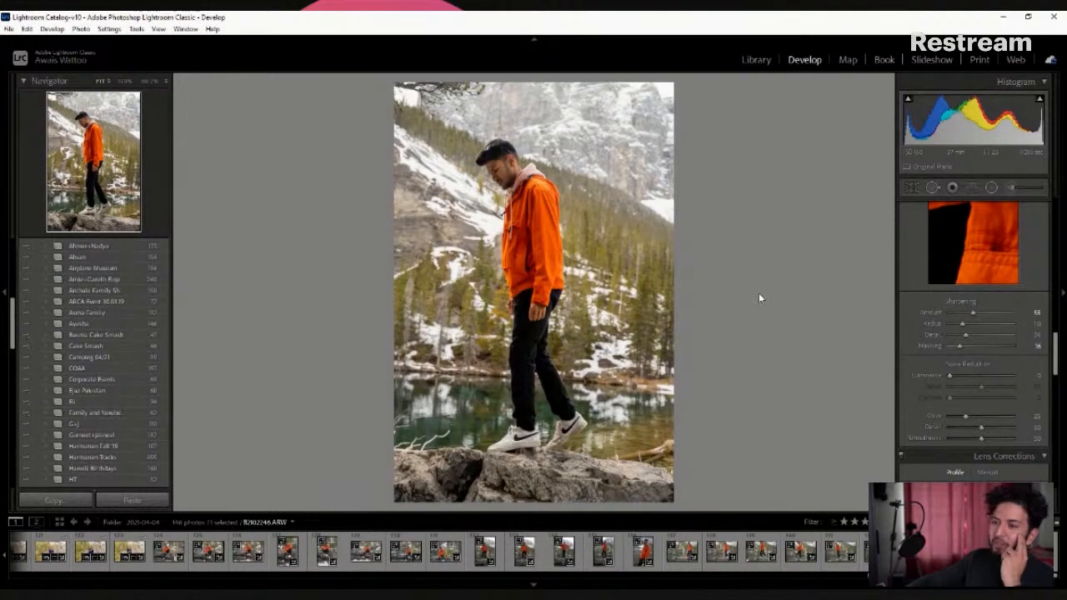
- Look through the unedited landscape shots of the man in the orange jacket walking on the rock
key(Right)
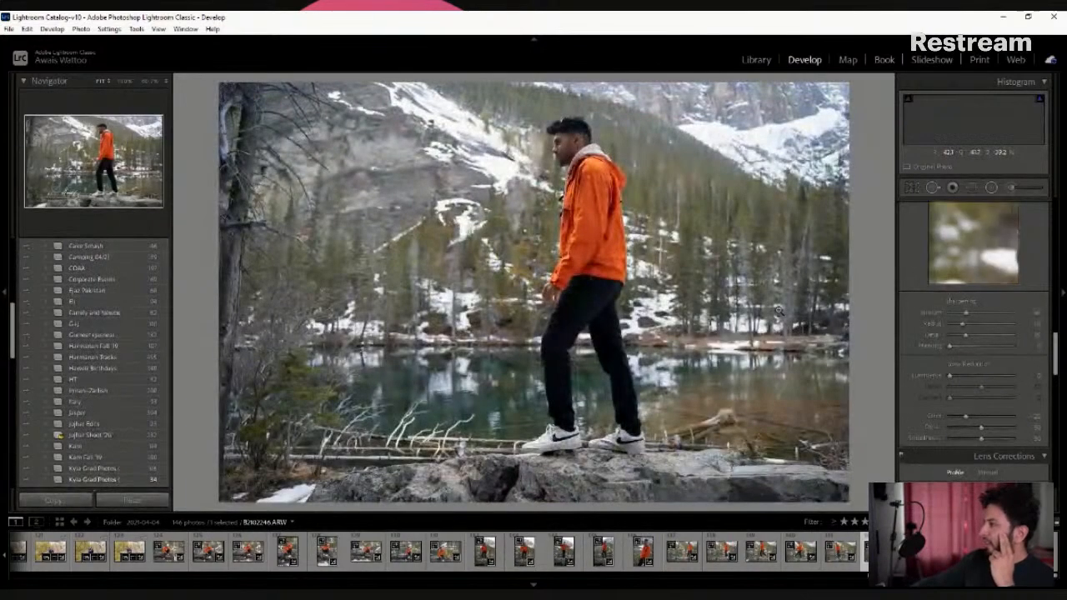
key(Right)
key(Left)
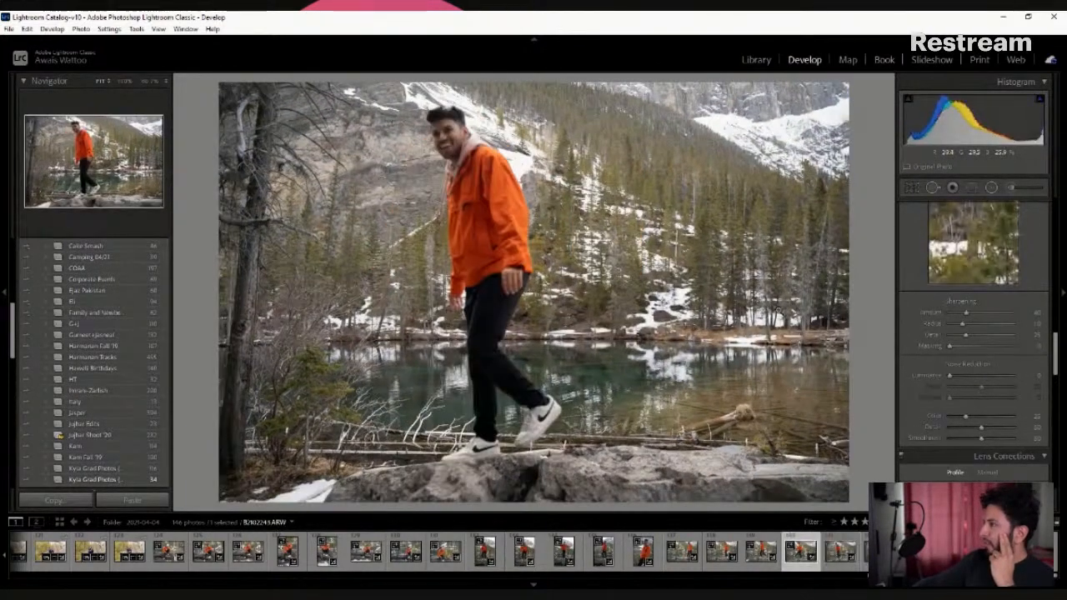
key(Left)
key(Left)
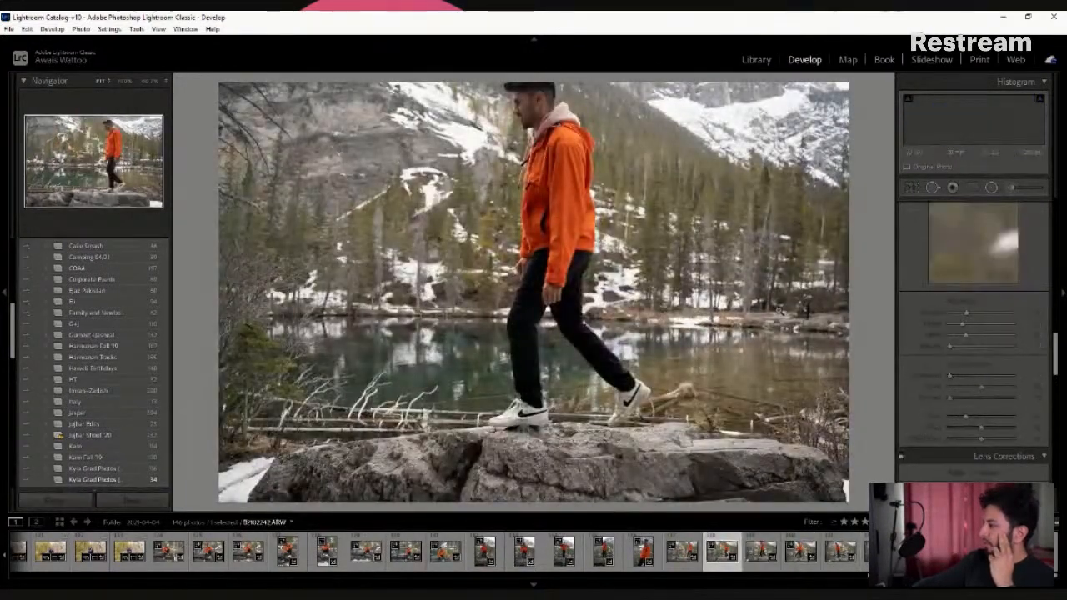
key(Left)
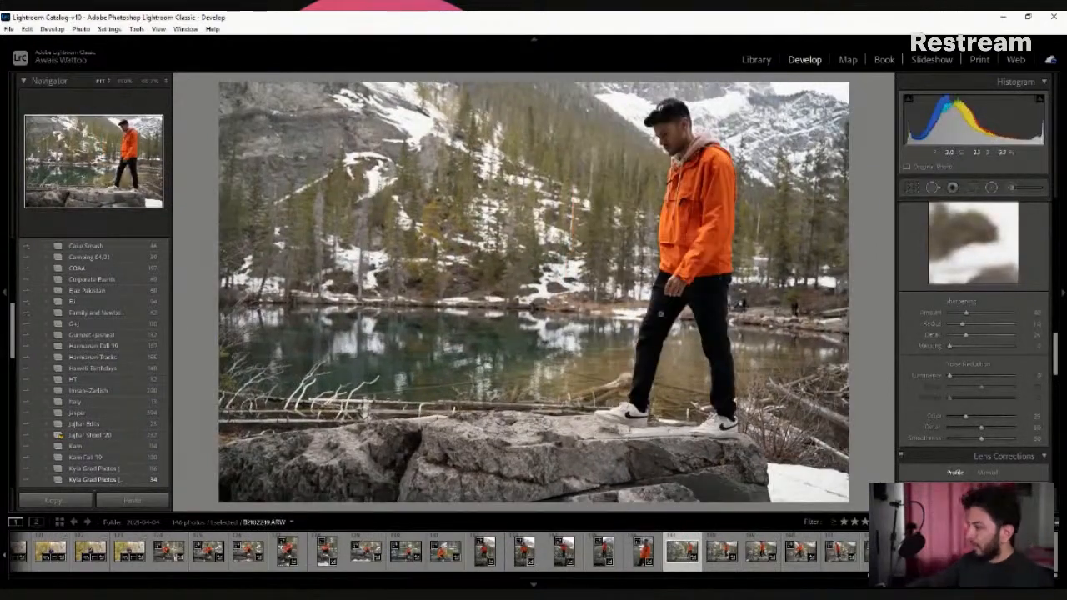
- Open the blue-jacket lakeside portraits from the thumbnail grid and compare B2102205.ARW with B2102206.ARW
key(g)
scroll(495, 301, down, 5)
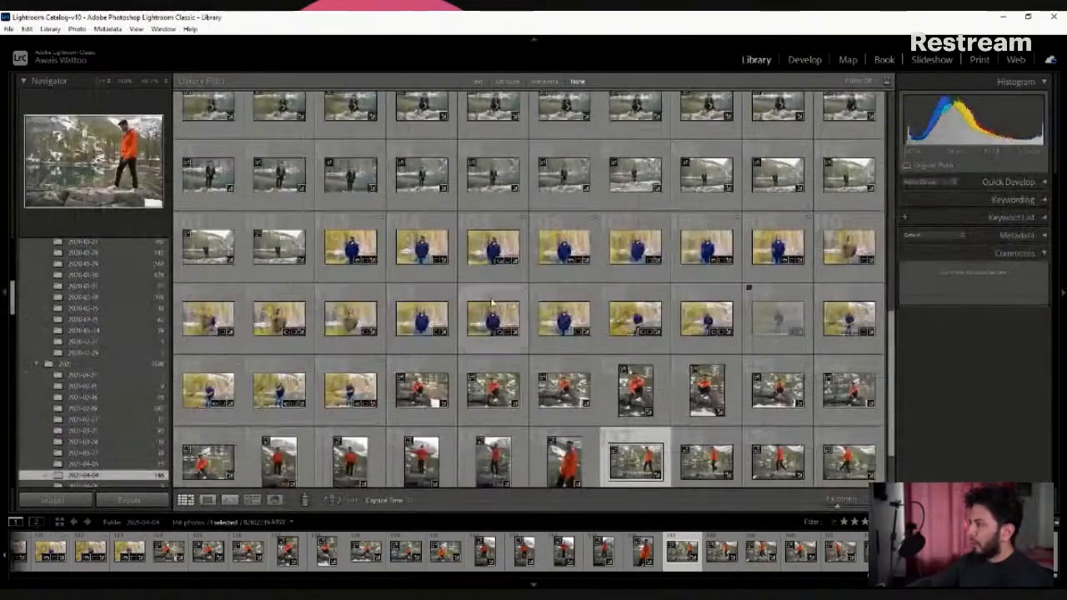
double_click(422, 247)
key(Left)
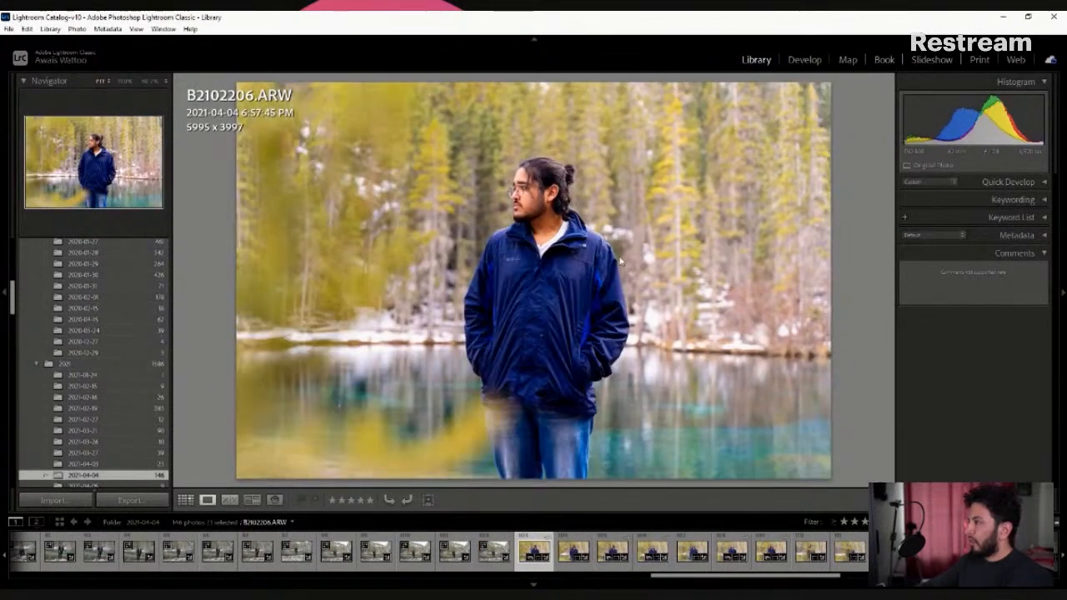
key(Right)
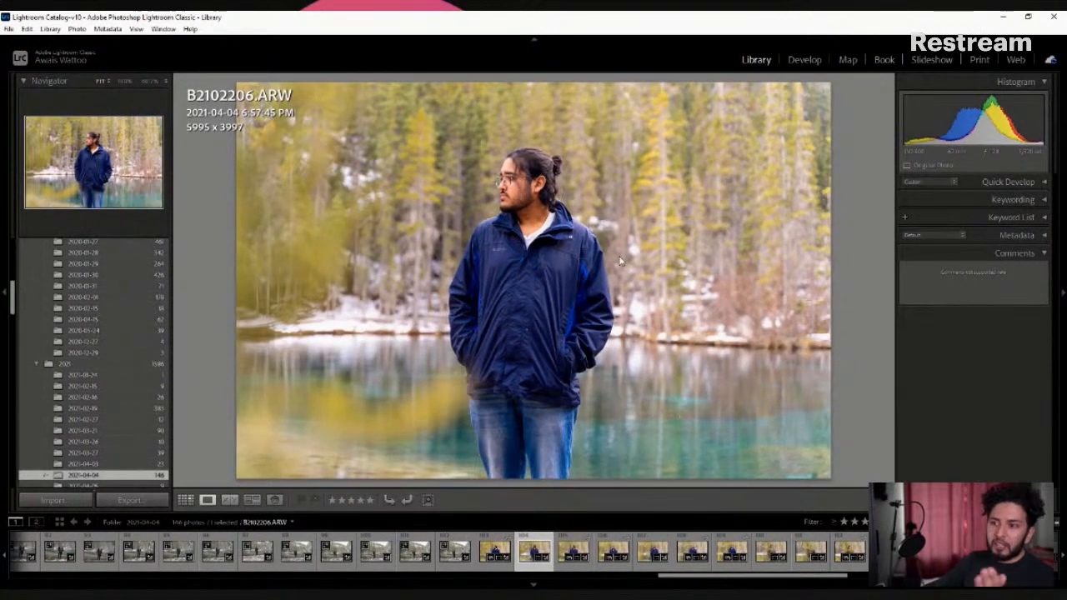
key(Left)
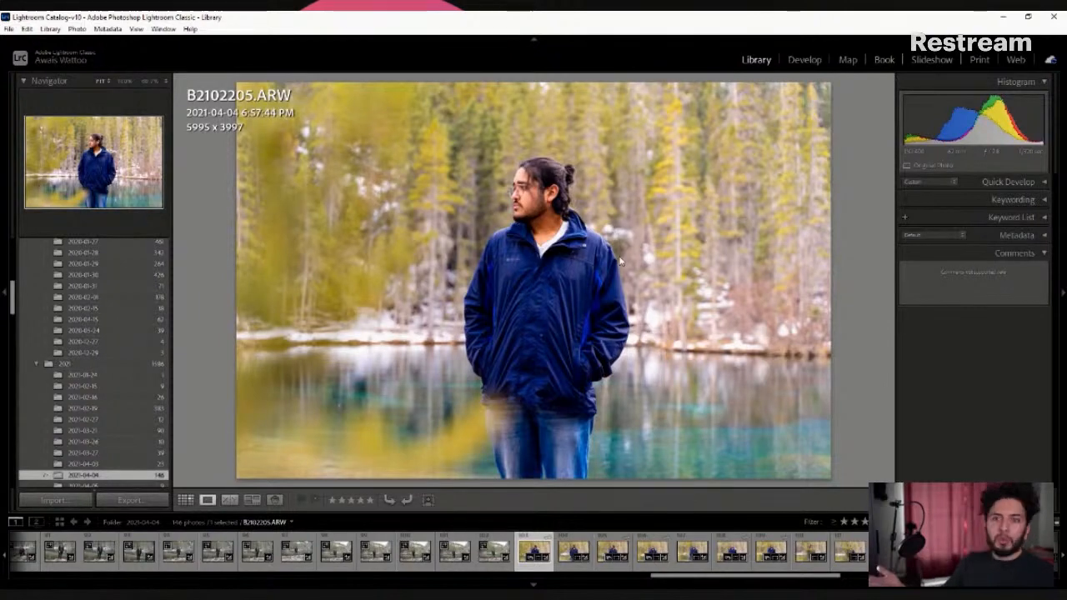
key(Right)
key(Left)
key(Right)
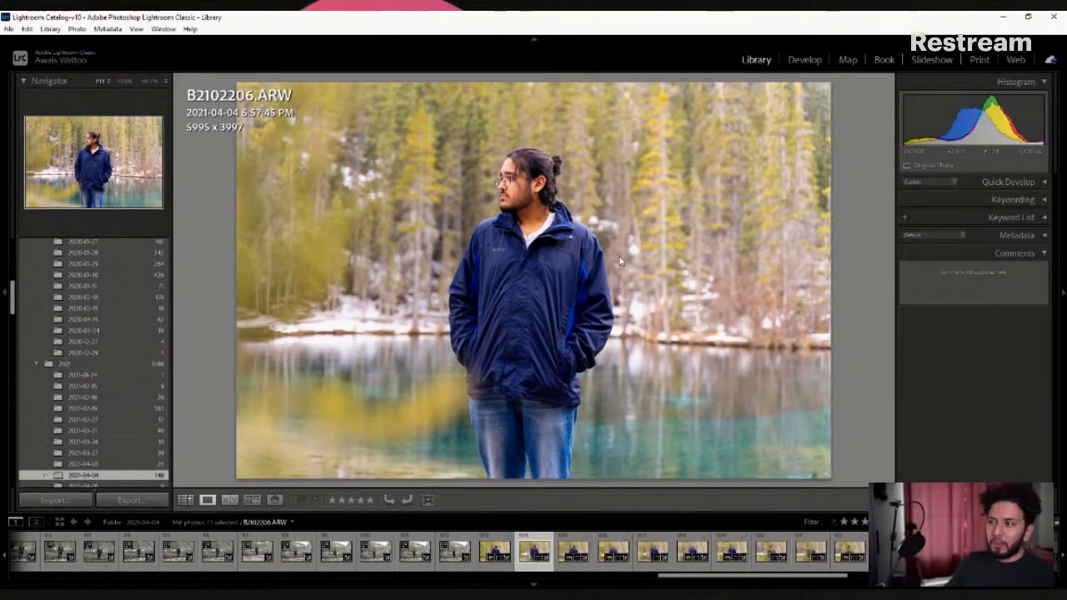
key(Left)
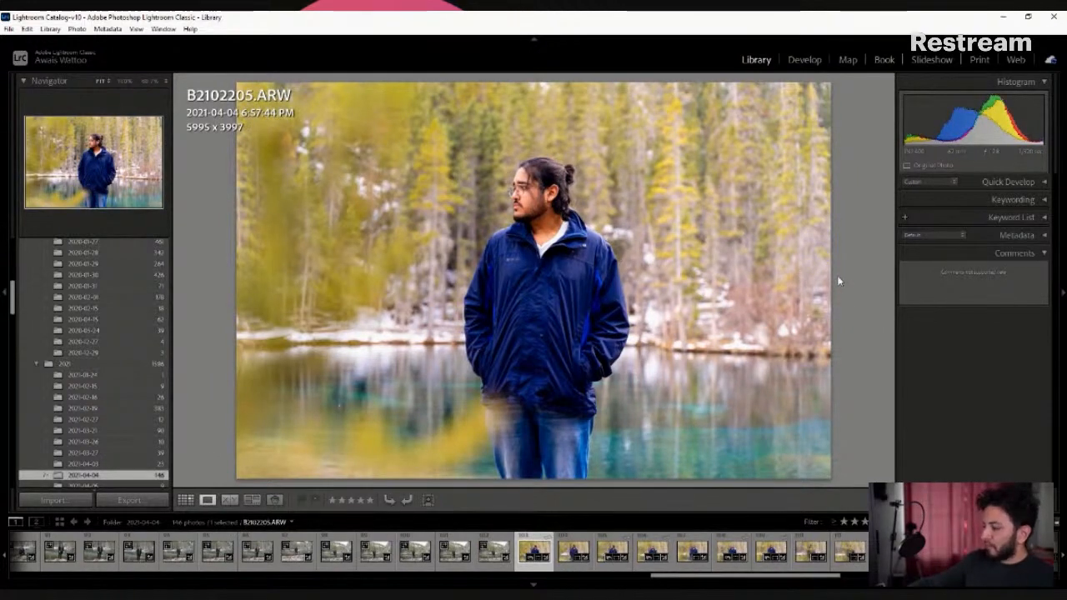
- Reopen B2102206.ARW from the thumbnail grid and compare it again with the adjacent portrait B2102205.ARW
key(g)
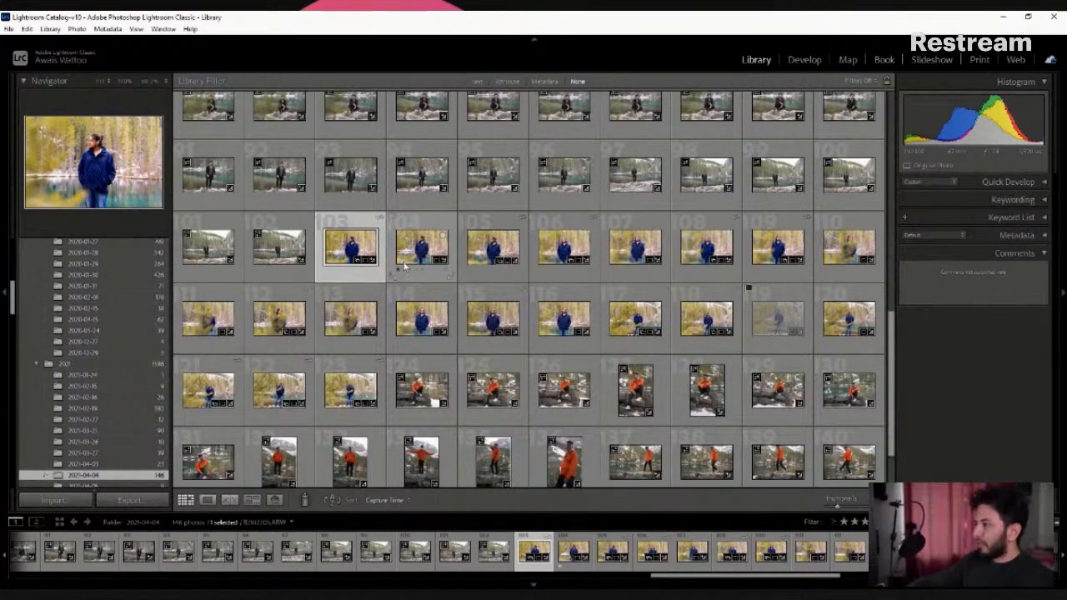
double_click(413, 254)
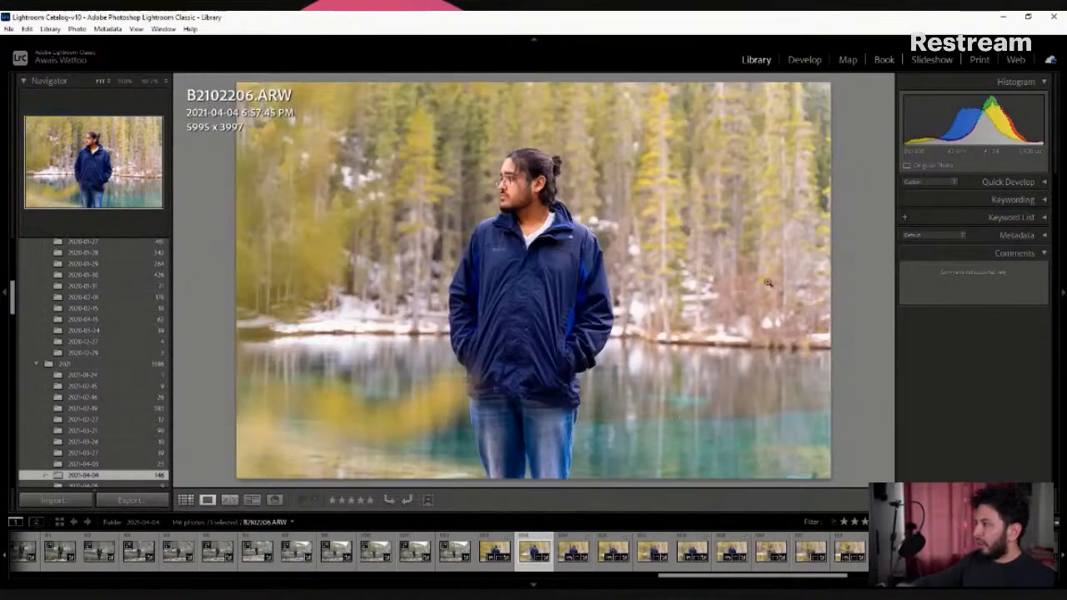
key(Left)
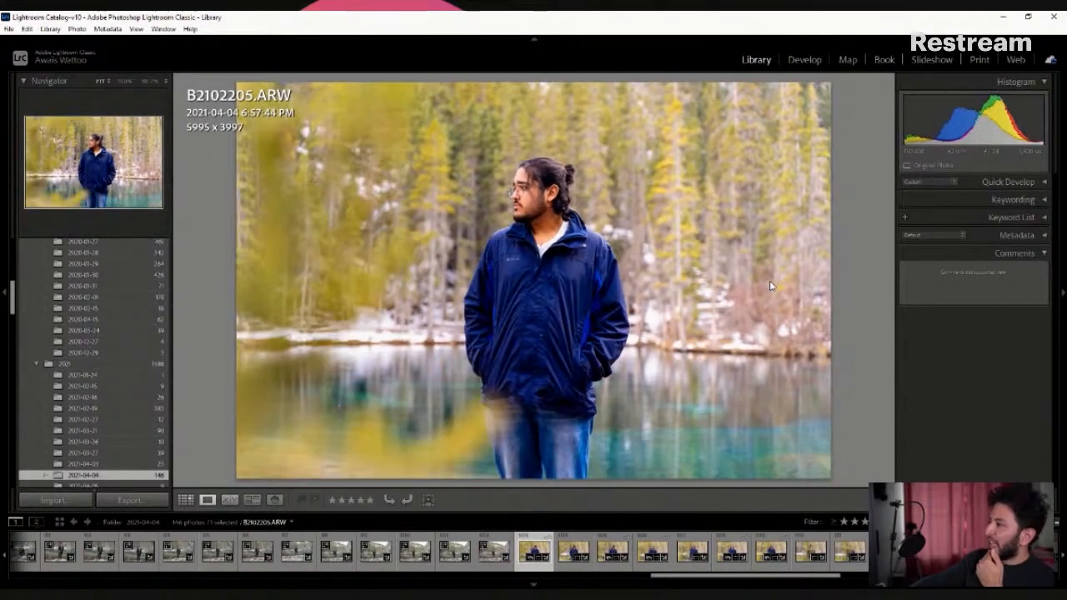
key(Right)
key(Left)
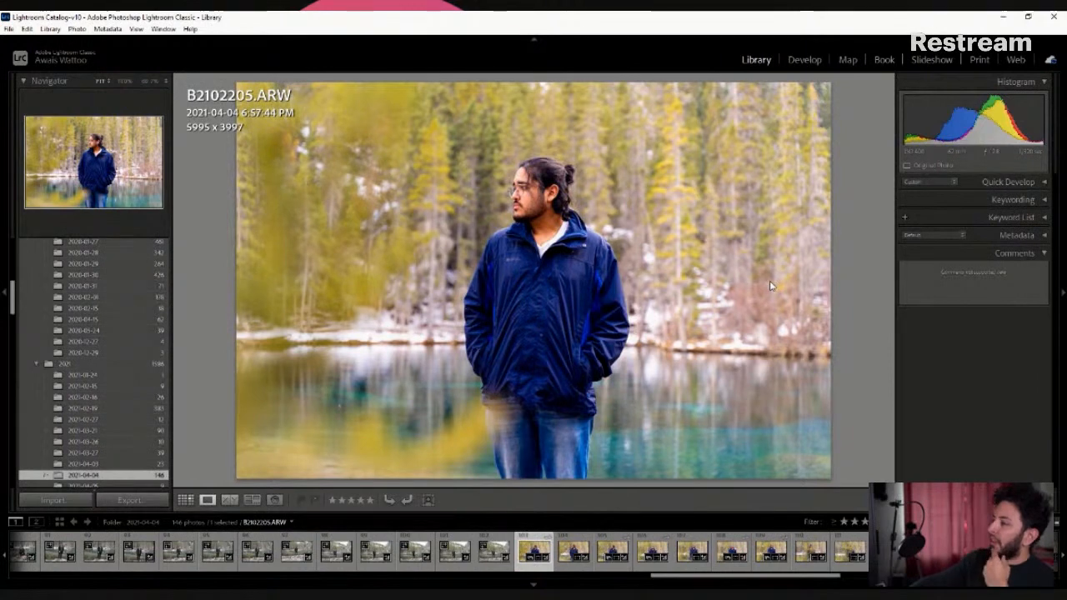
key(Right)
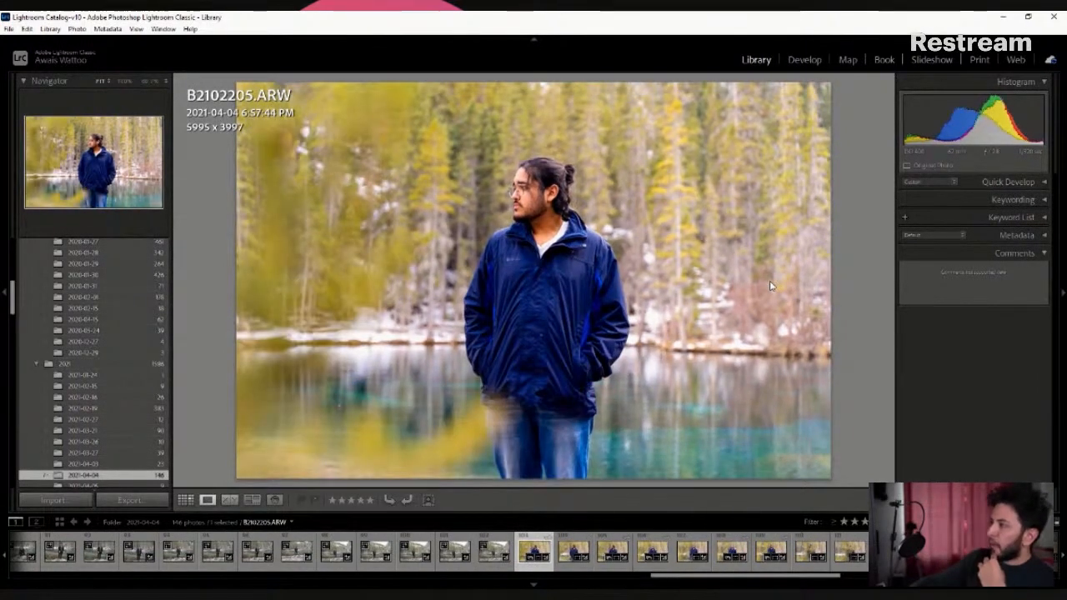
key(Right)
key(Left)
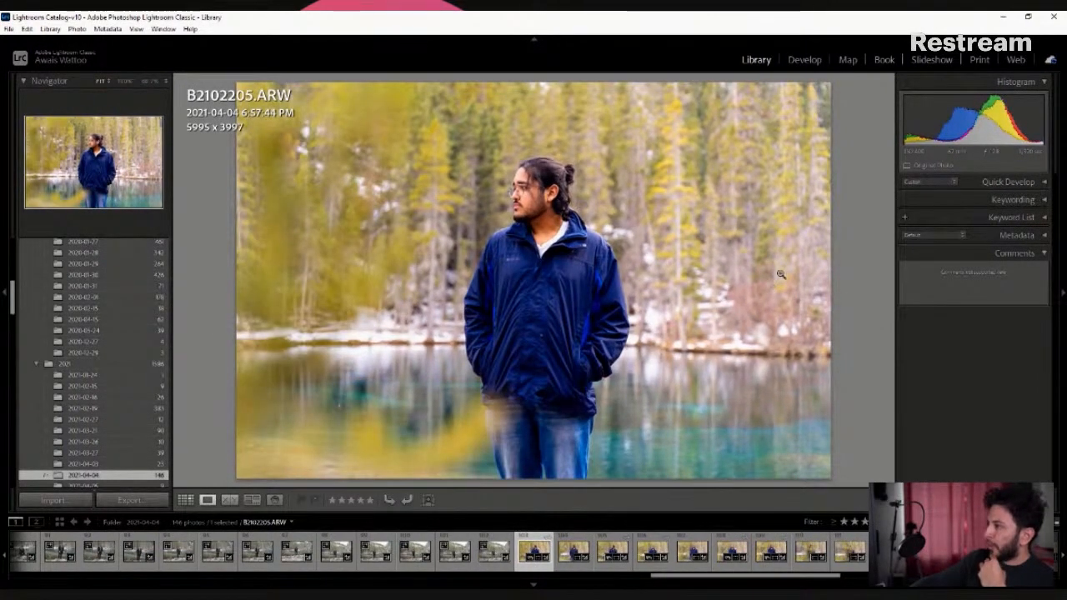
key(Right)
- Reopen the orange-jacket photo B2102246.ARW in the Develop module and hide the filmstrip
key(g)
scroll(643, 280, down, 3)
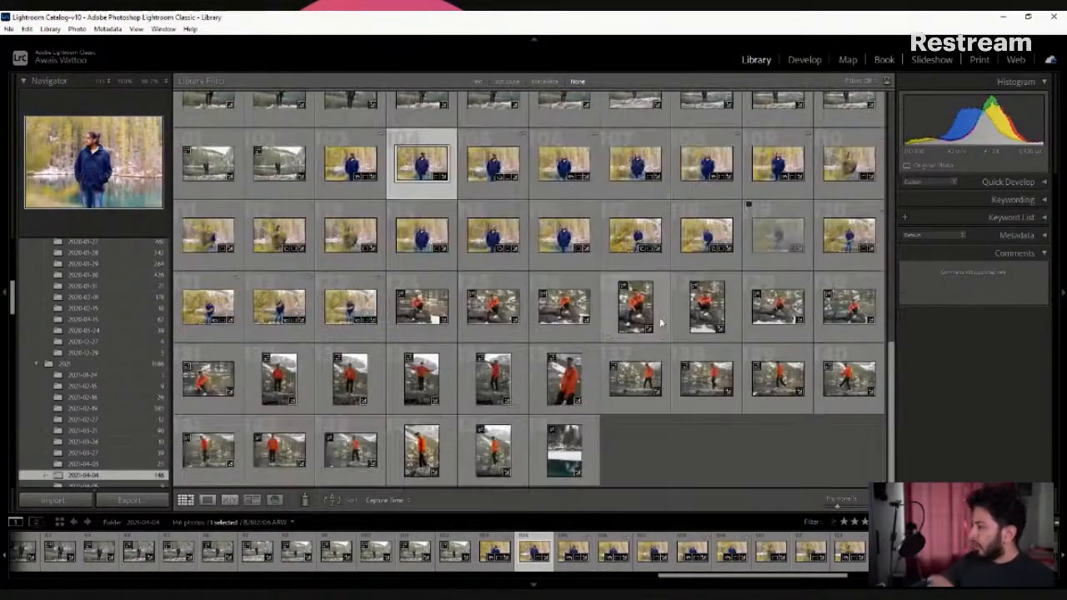
click(490, 465)
double_click(489, 464)
key(Left)
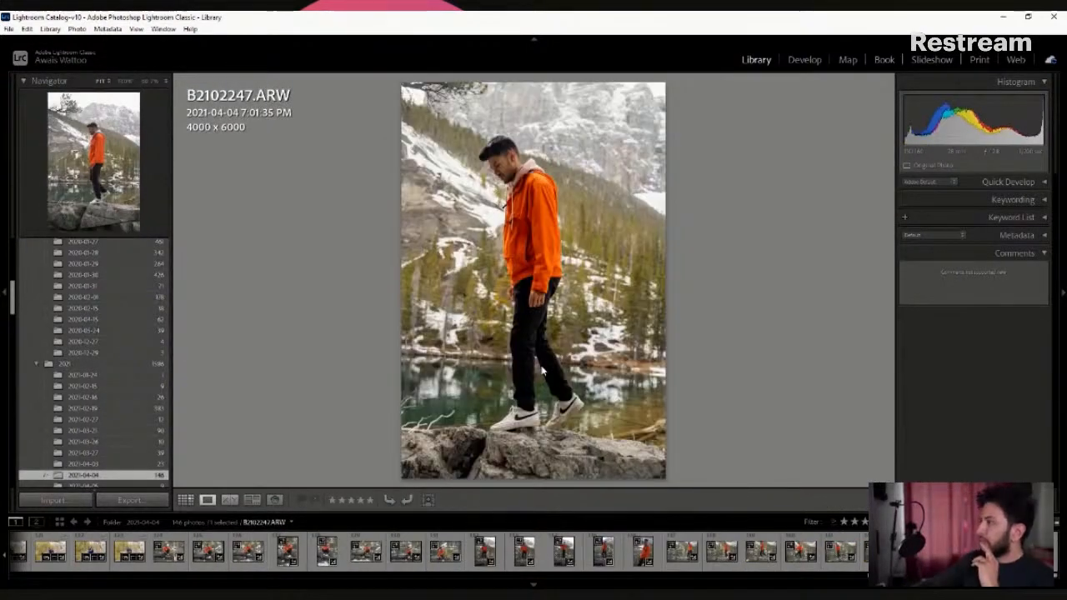
key(d)
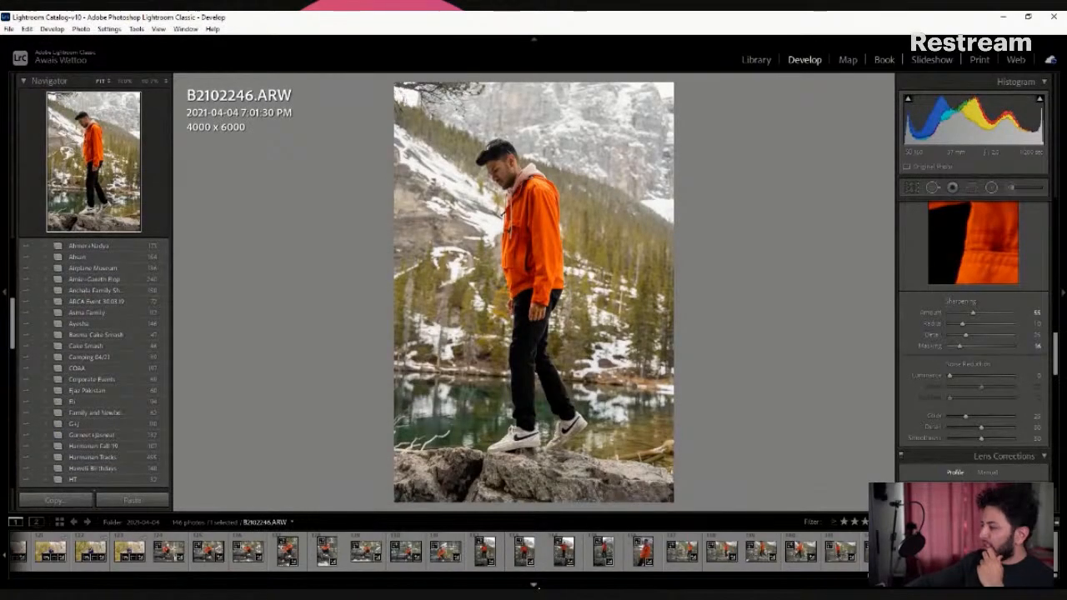
key(F6)
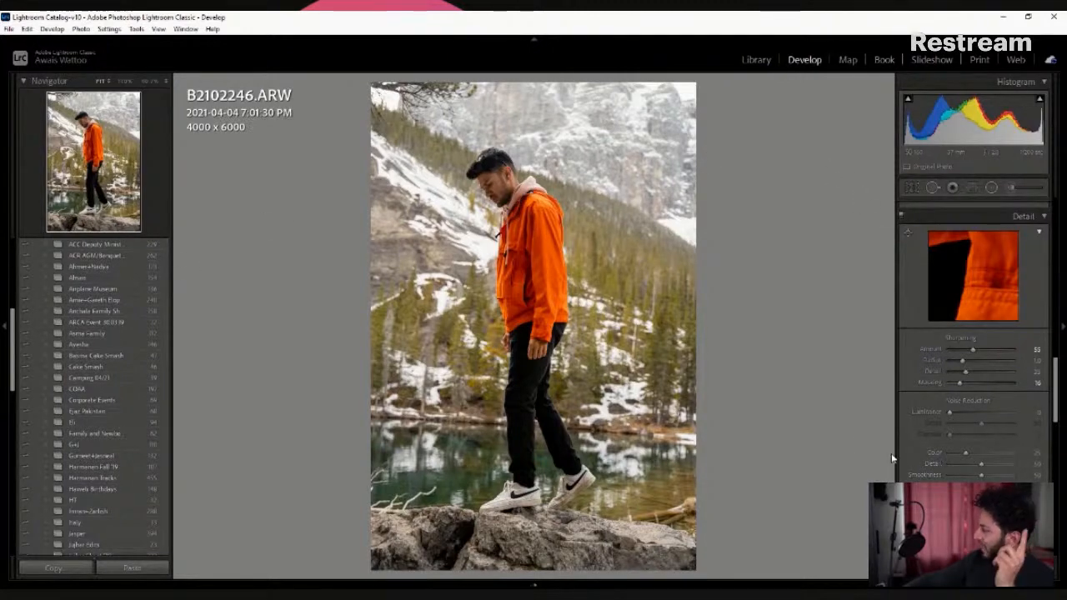
- Enable profile corrections and remove chromatic aberration for the orange-jacket photo
scroll(921, 444, down, 5)
click(955, 246)
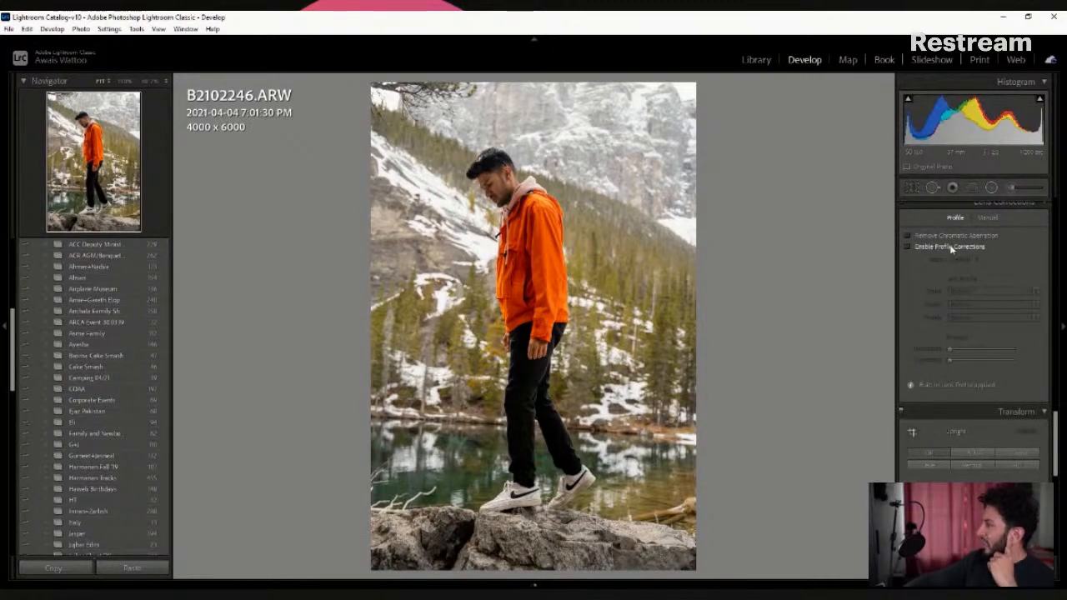
click(908, 236)
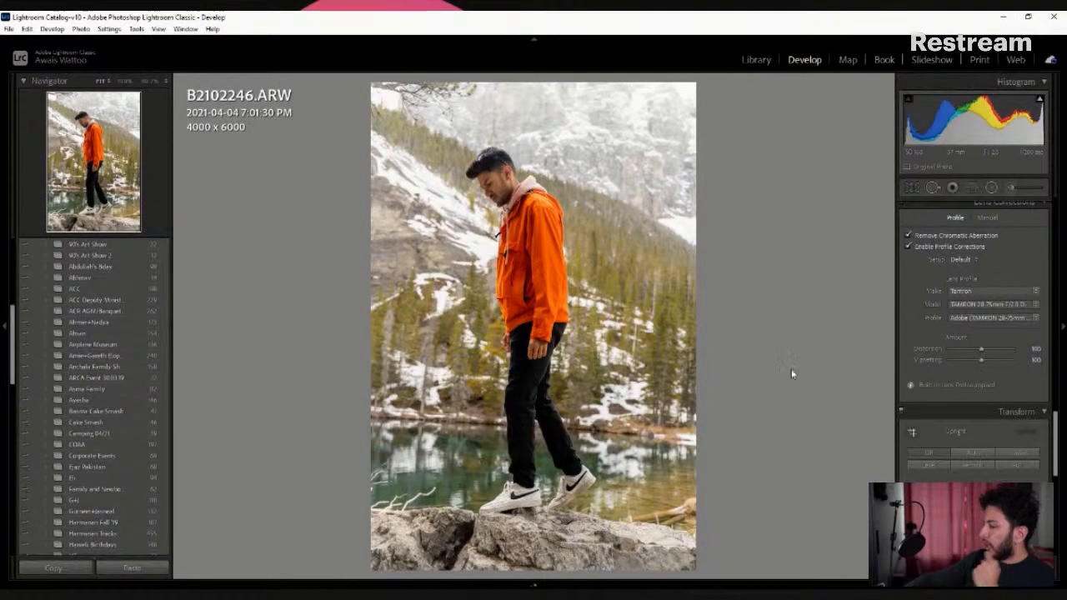
- Try automatic straightening on the orange-jacket photo, compare it with the original framing, and undo it
key(r)
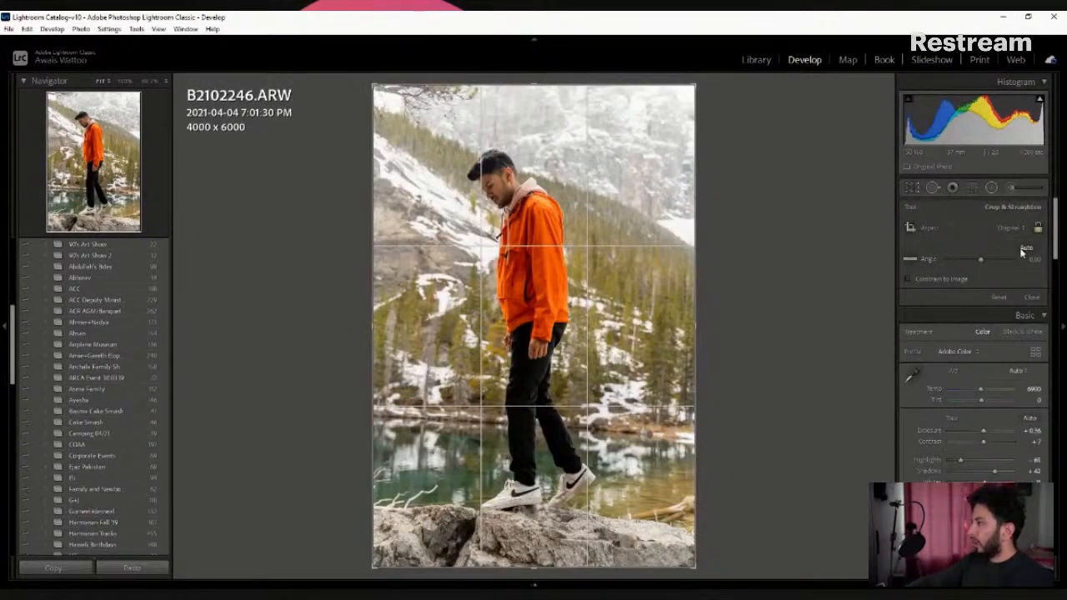
click(1023, 249)
key(r)
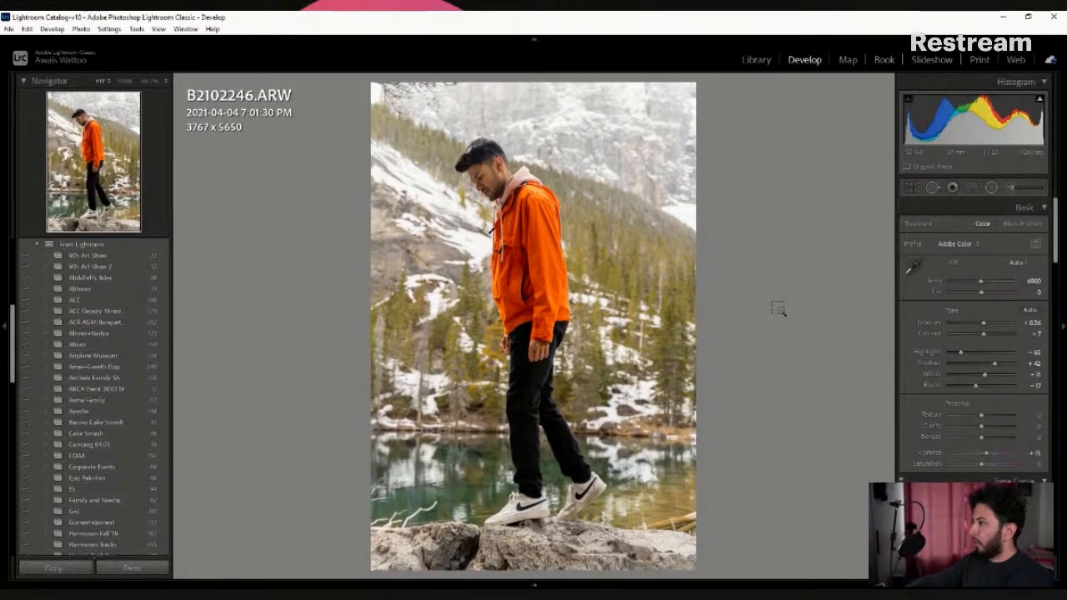
key(ctrl+z)
key(ctrl+y)
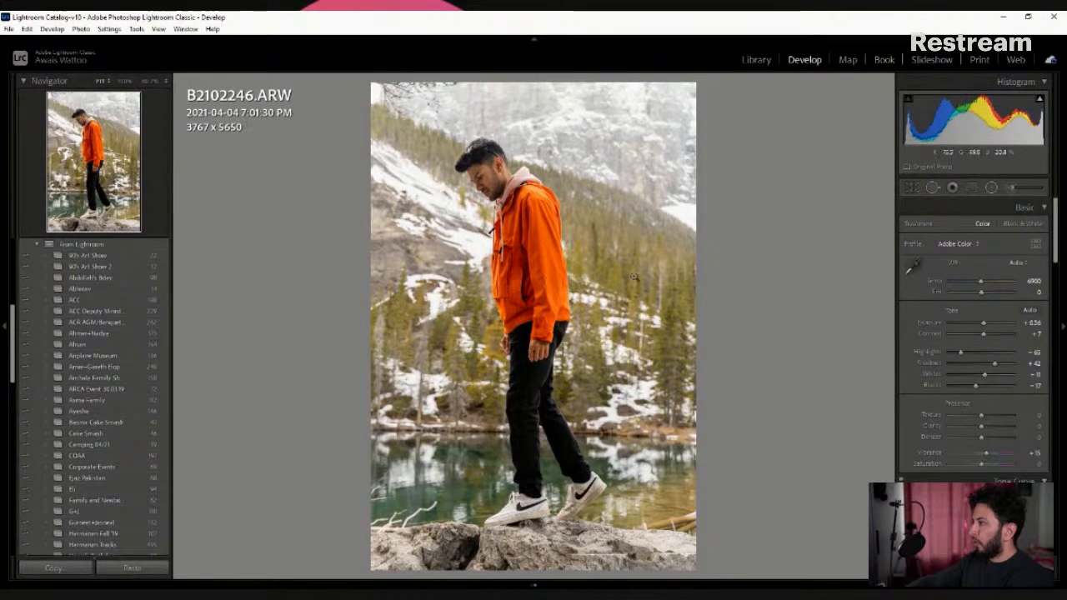
key(ctrl+z)
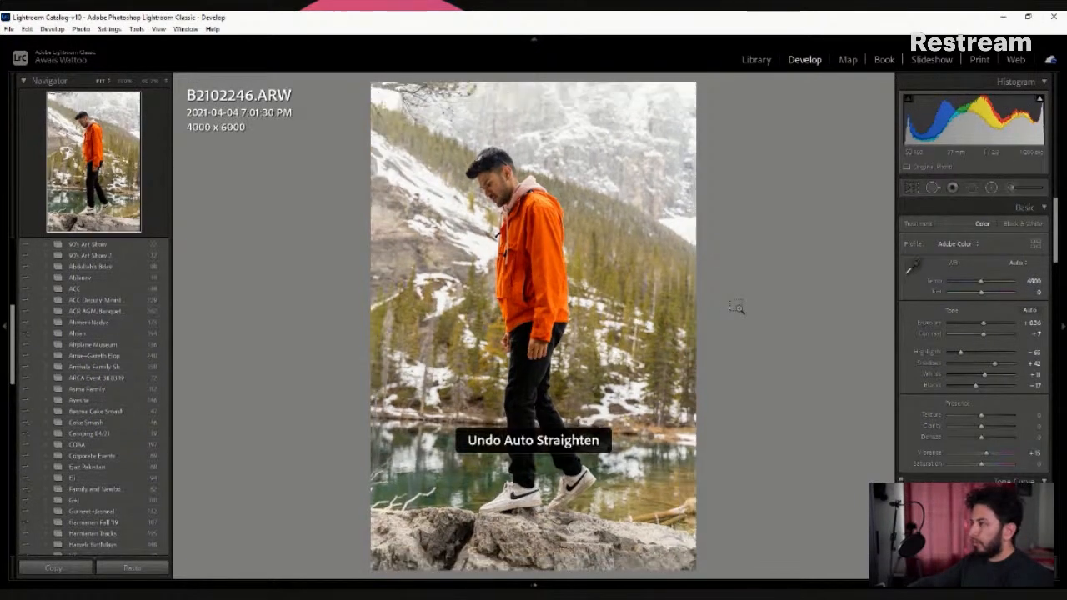
- Straighten the orange-jacket photo manually with a crop angle of -1.30
key(r)
drag(979, 258, 973, 256)
key(r)
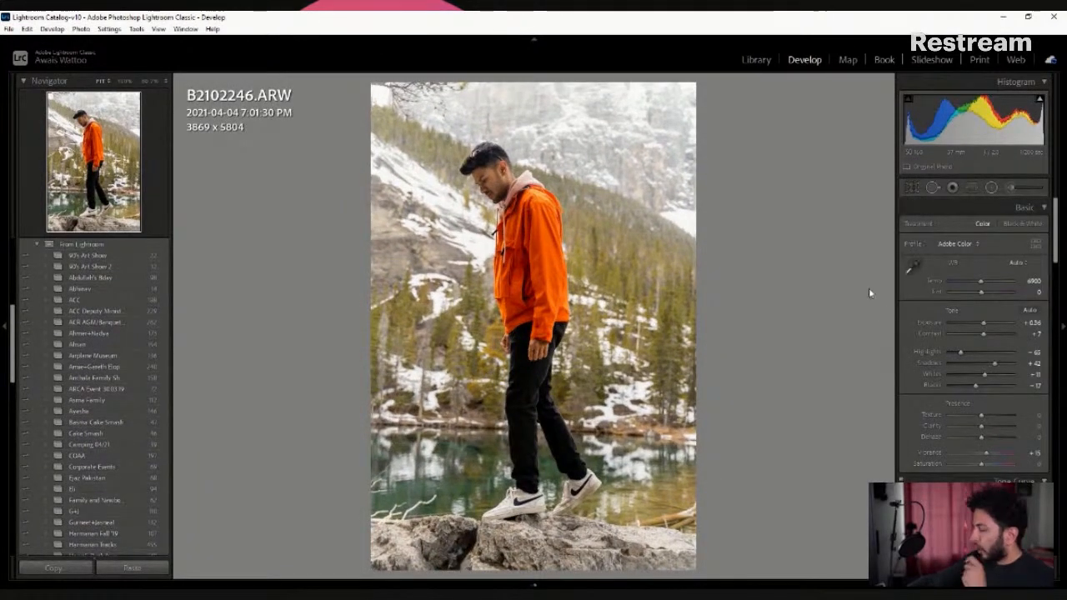
- Try a 4 x 5 / 8 x 10 crop with the photo shifted slightly upward in the frame, and undo it
key(r)
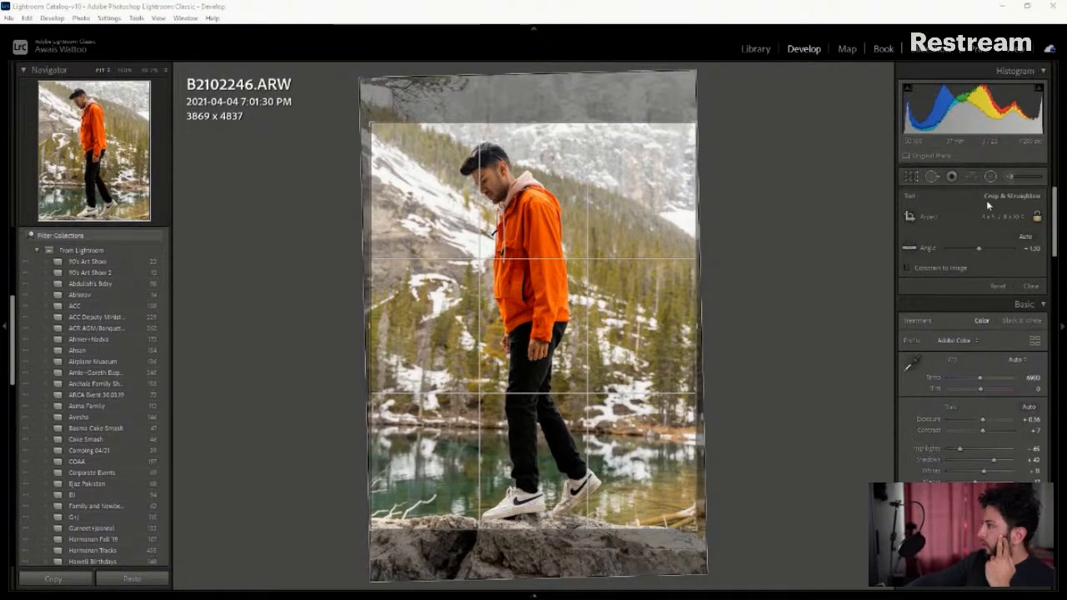
click(991, 228)
click(991, 220)
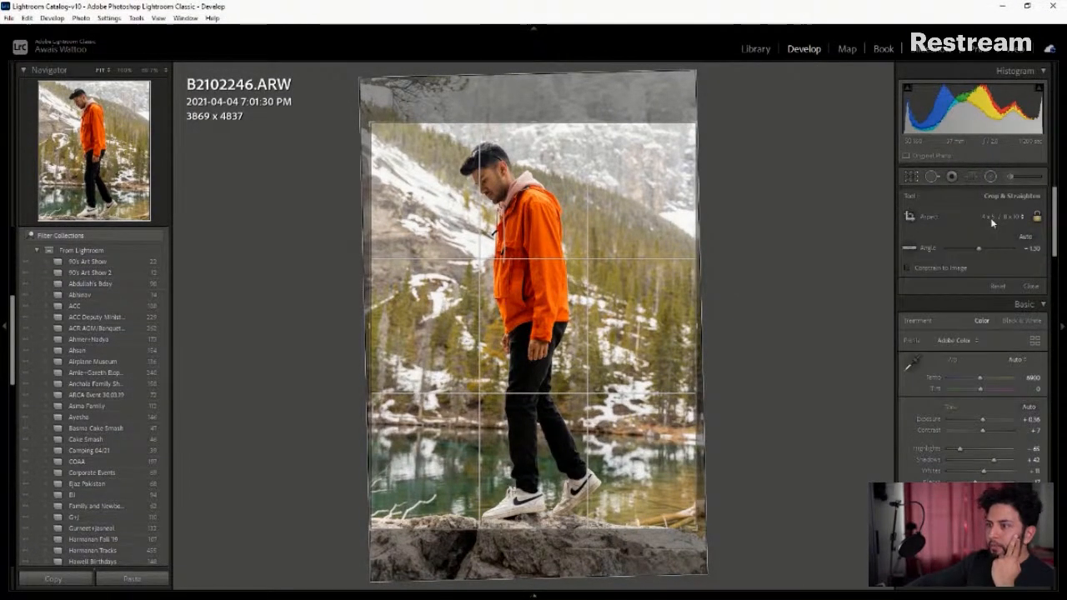
click(991, 219)
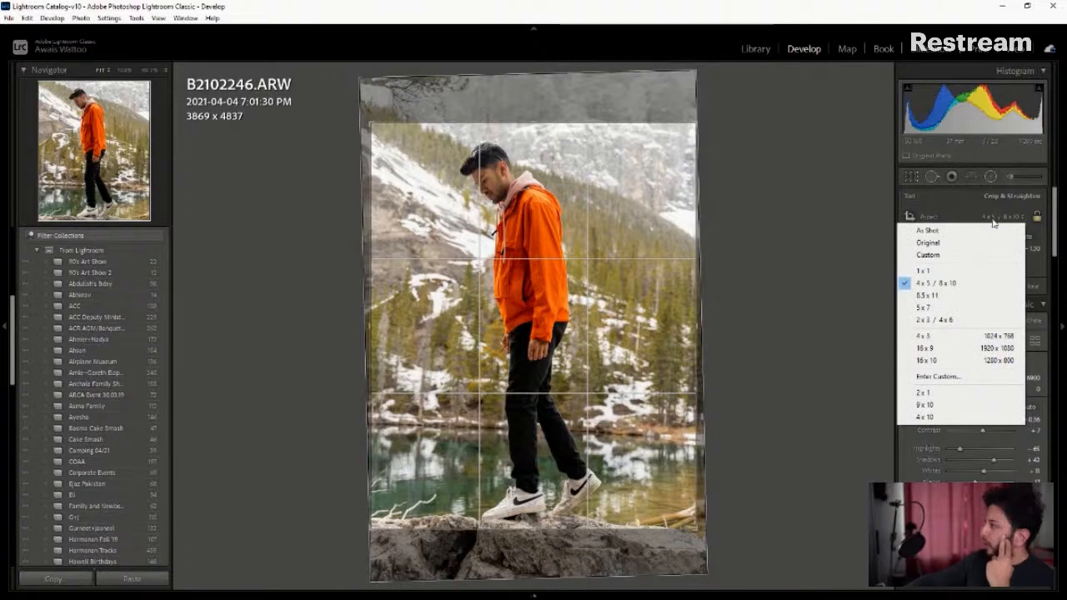
click(932, 284)
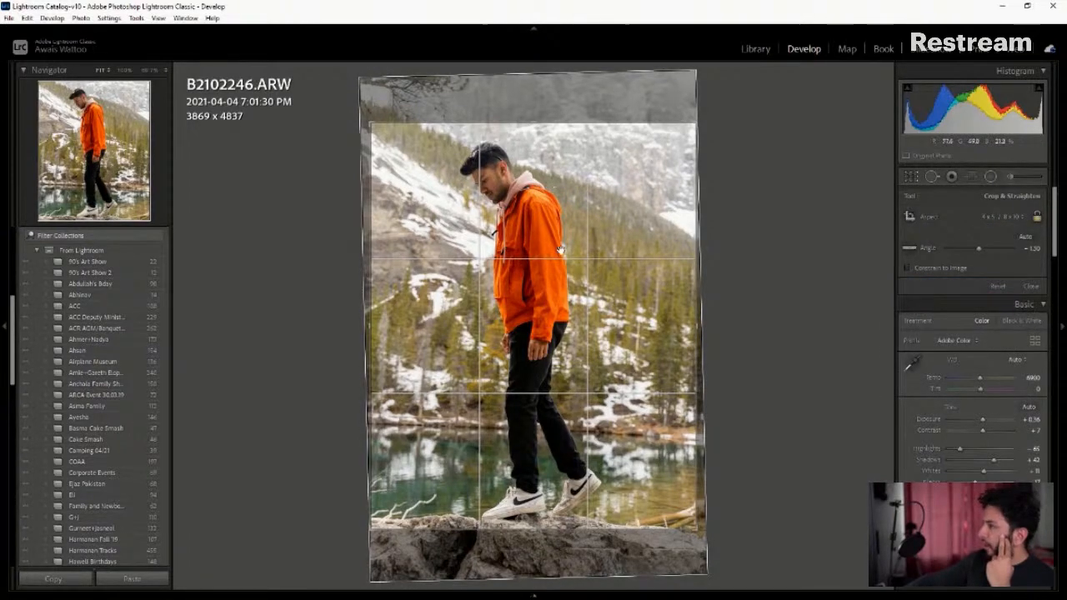
drag(560, 249, 562, 242)
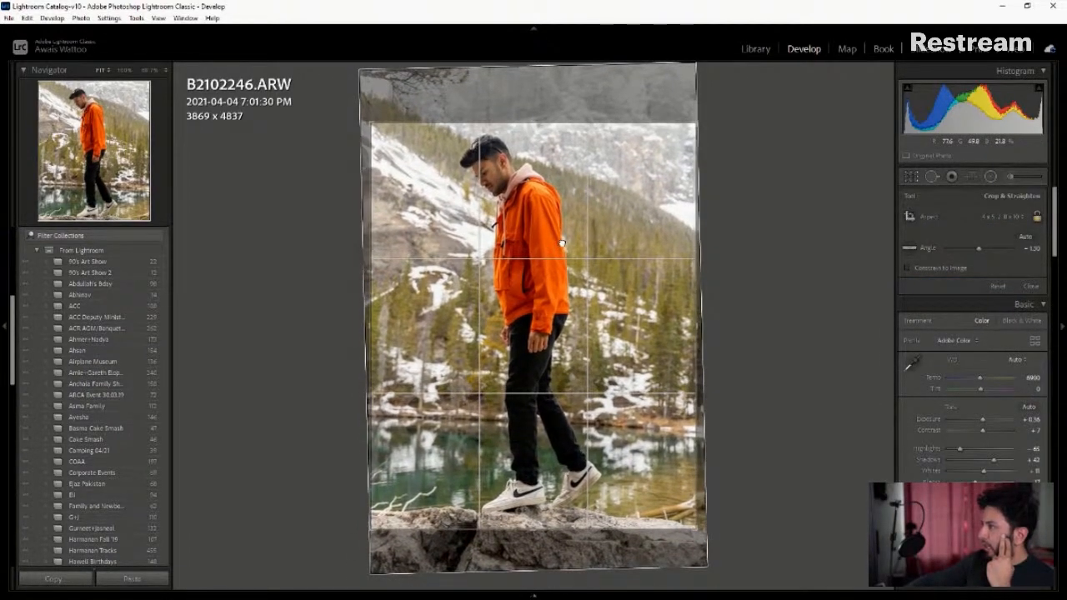
key(Return)
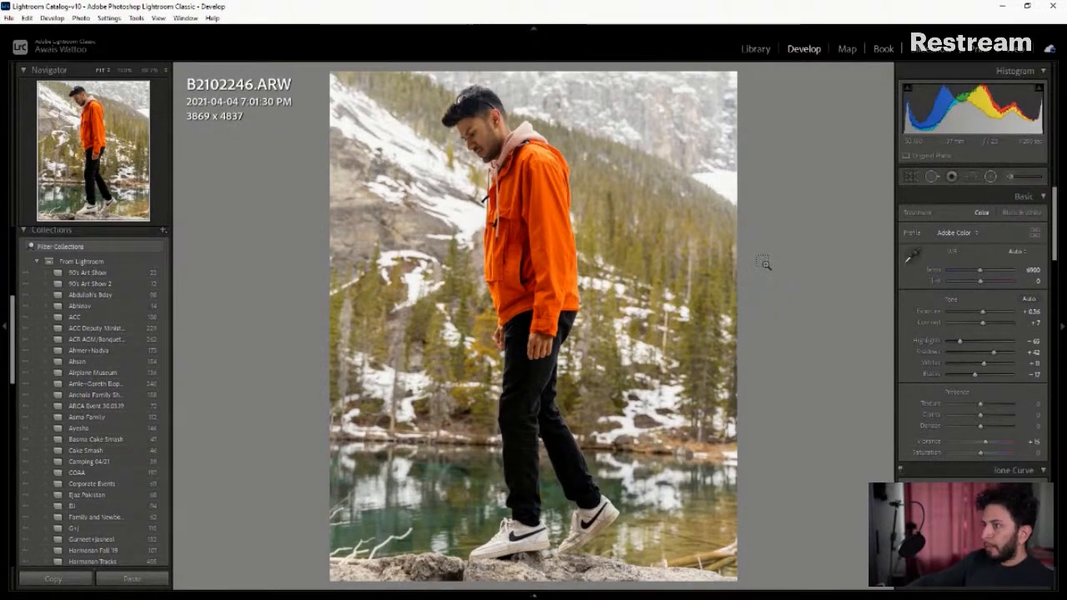
key(ctrl+z)
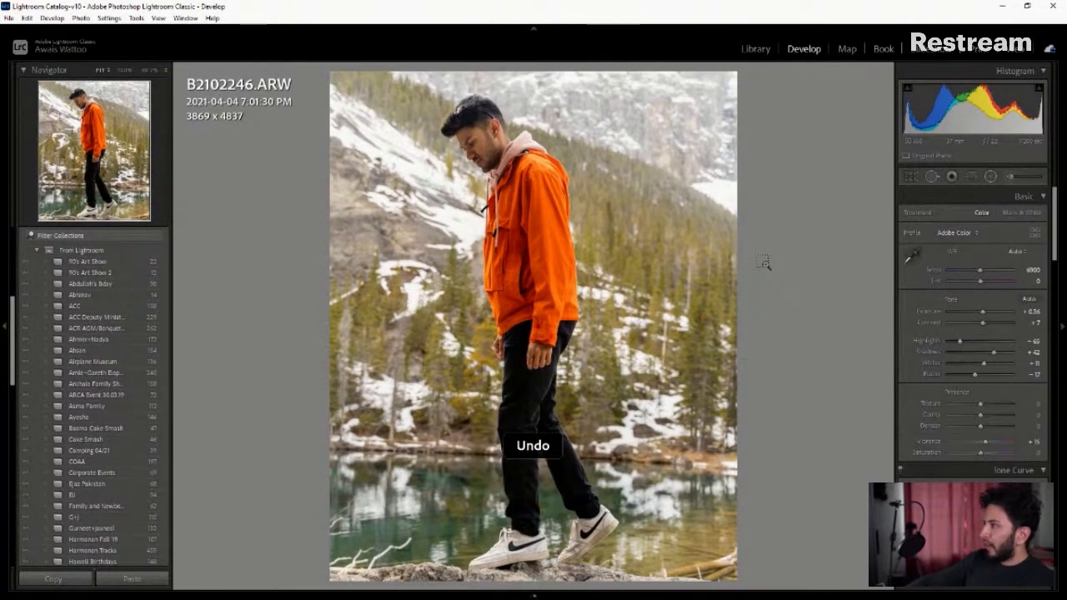
key(ctrl+z)
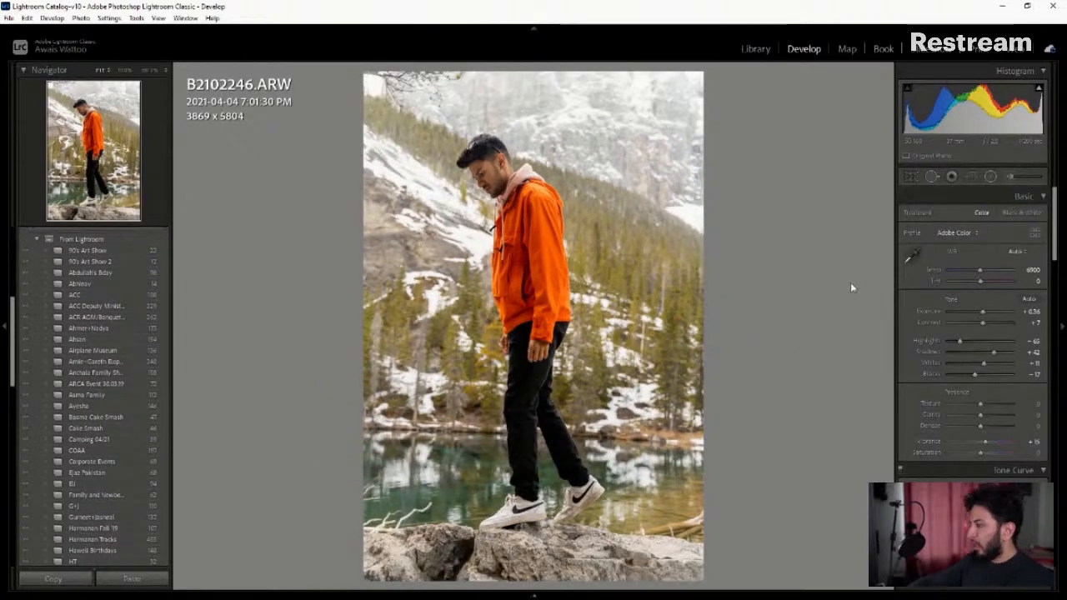
- Nudge the photo slightly downward within the original-ratio crop frame and set the exposure to +0.56
key(r)
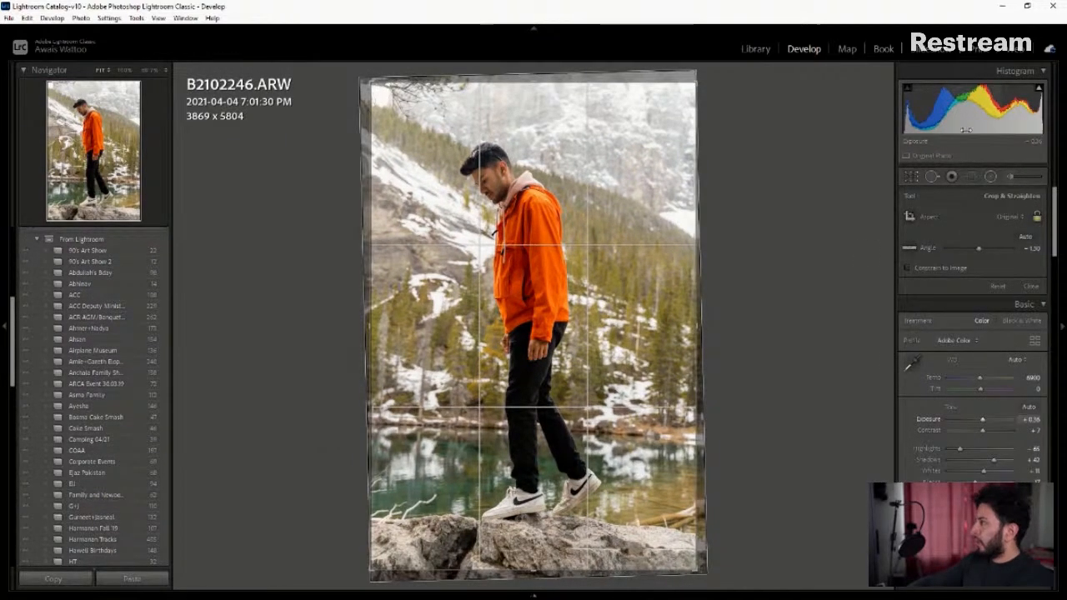
key(Down)
key(Down)
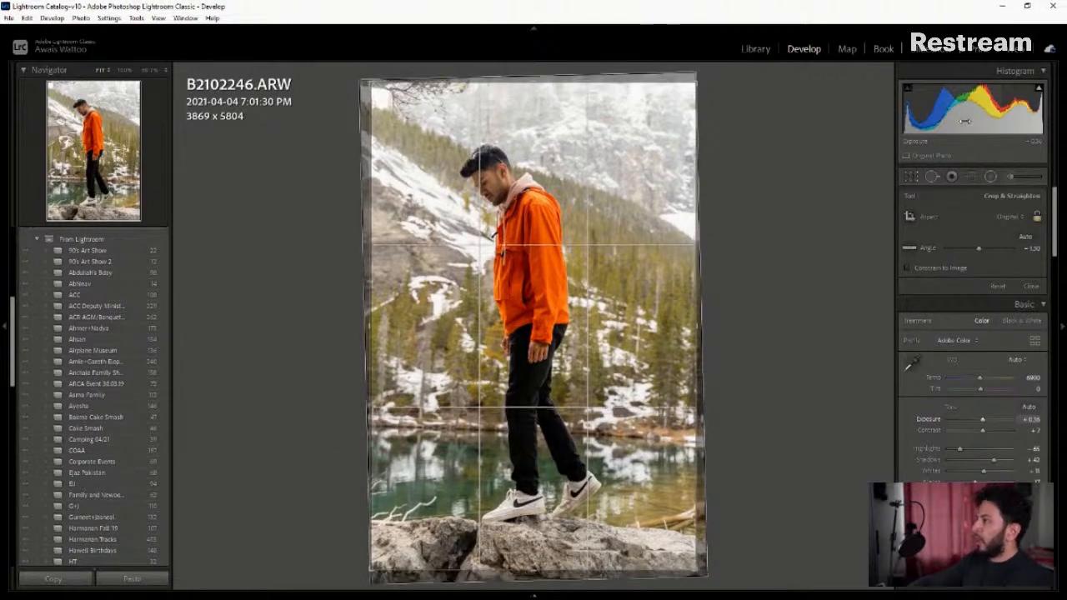
key(Return)
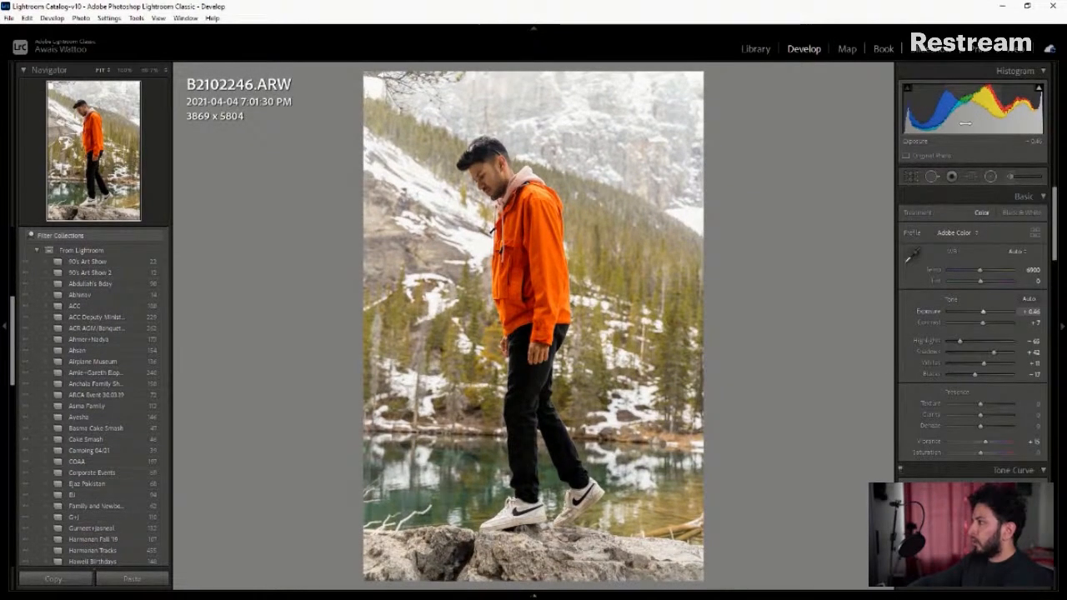
drag(963, 125, 955, 145)
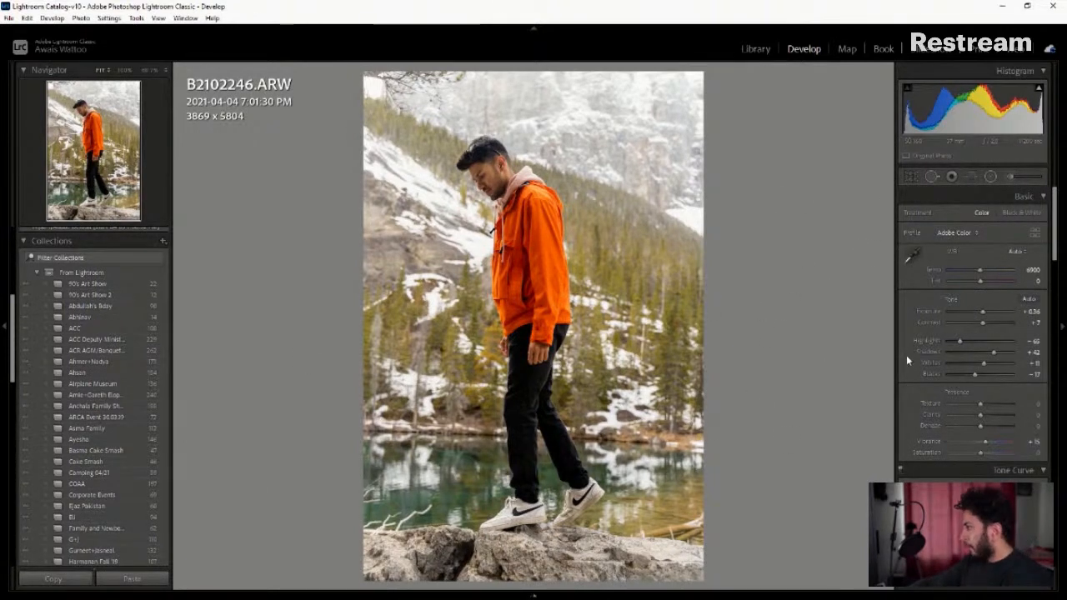
- Raise the Calibration blue primary saturation moderately, trying different strengths on the orange-jacket photo
scroll(906, 356, down, 15)
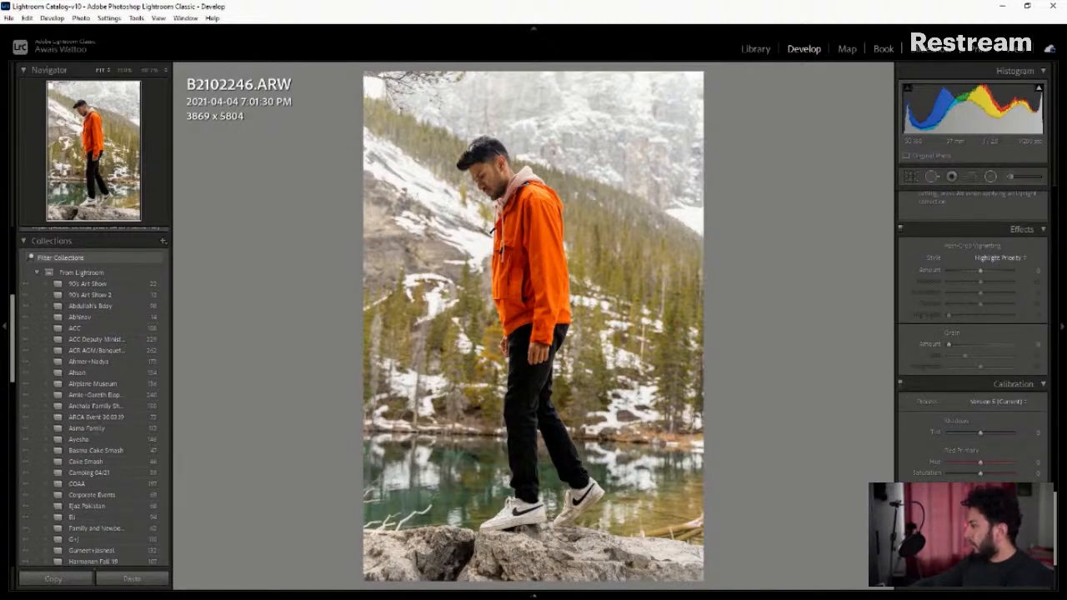
drag(981, 555, 997, 555)
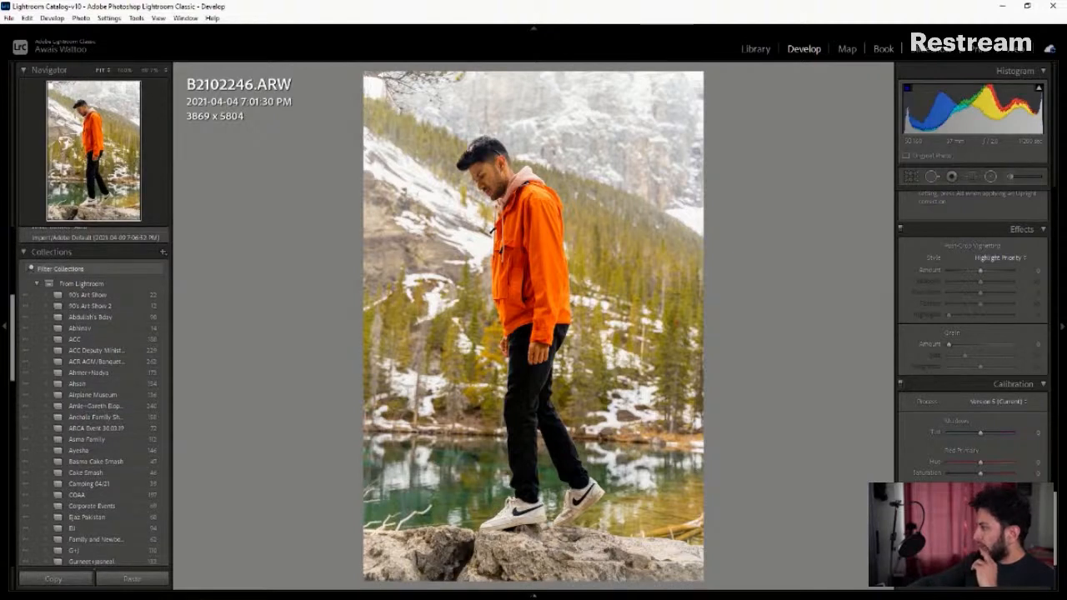
drag(980, 544, 985, 514)
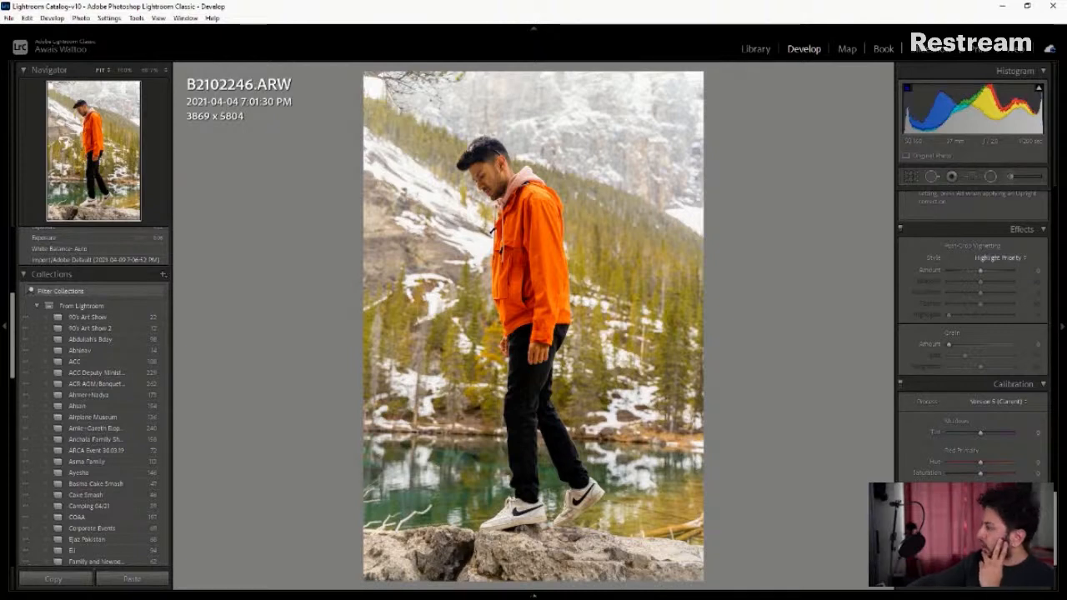
drag(980, 555, 986, 556)
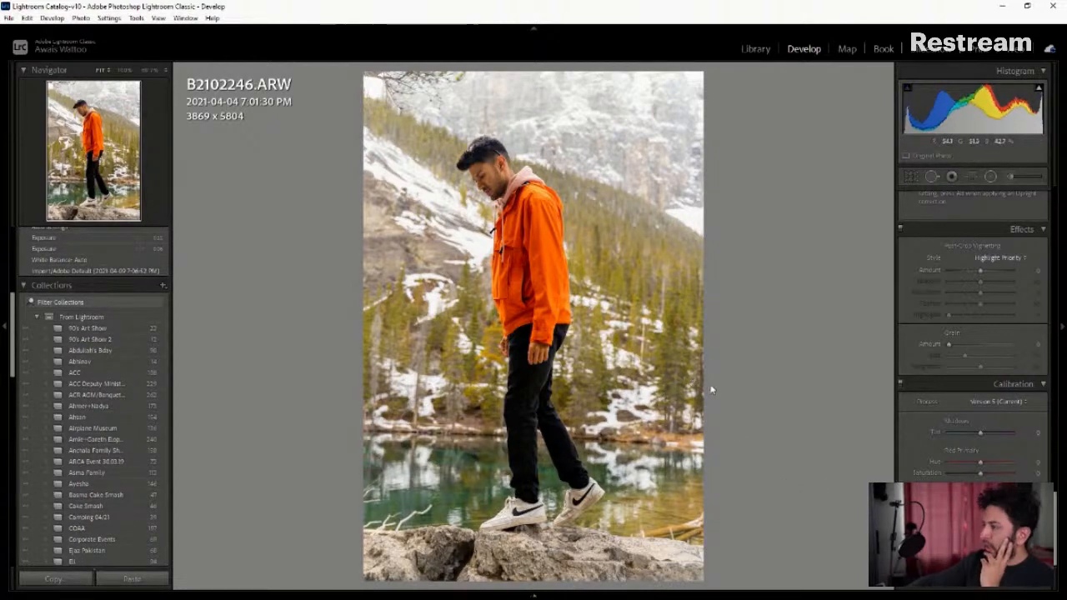
- Return to the library grid and browse the 2021-04-03 folder, followed by the 2021-03-27 folder
scroll(93, 400, down, 8)
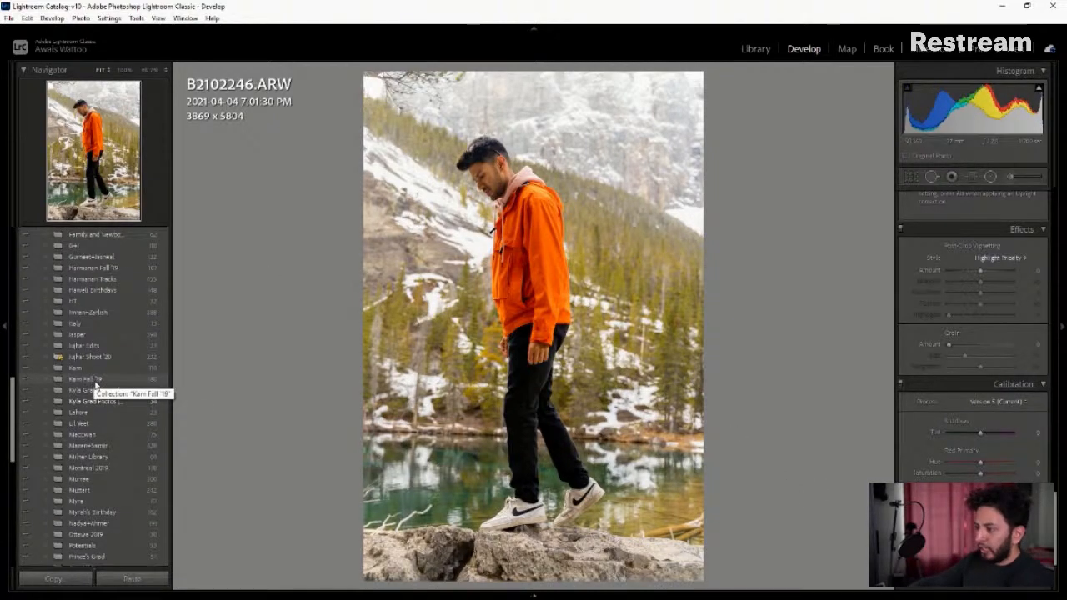
scroll(112, 358, up, 7)
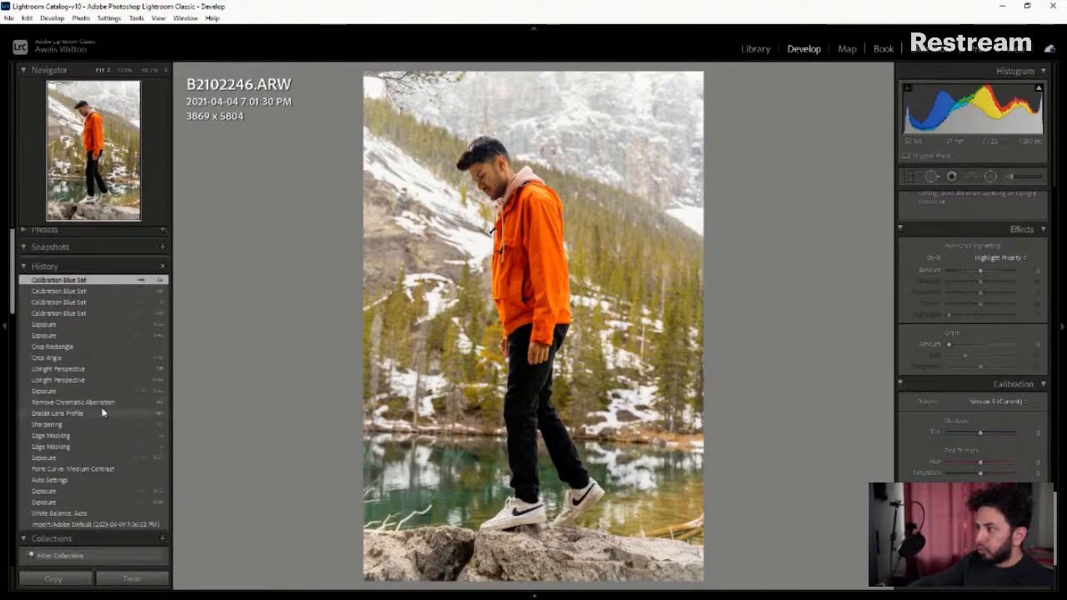
scroll(107, 373, down, 6)
scroll(95, 375, up, 5)
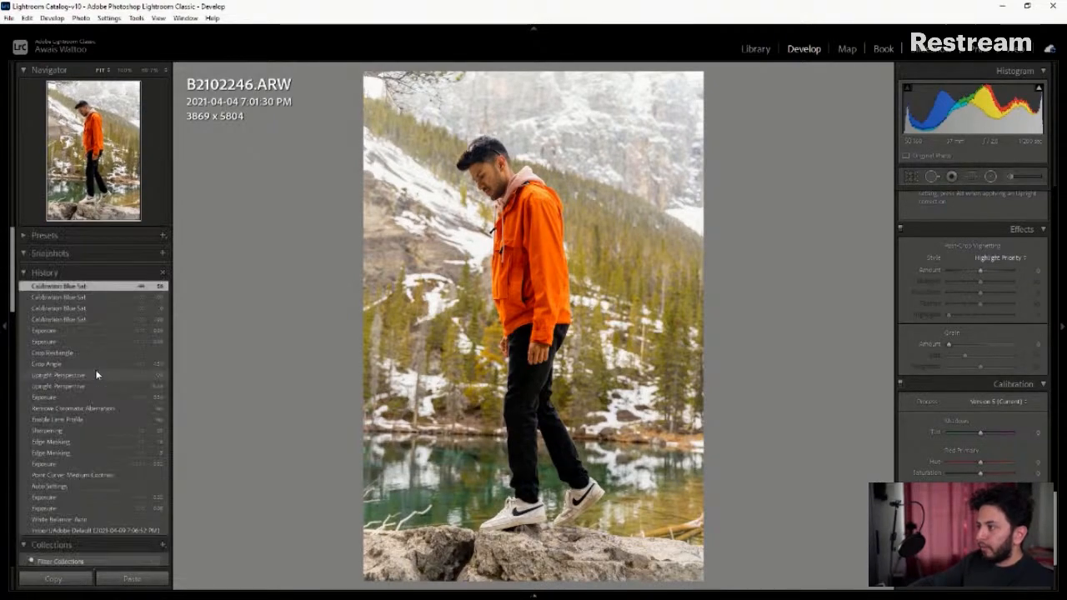
key(g)
scroll(105, 350, down, 3)
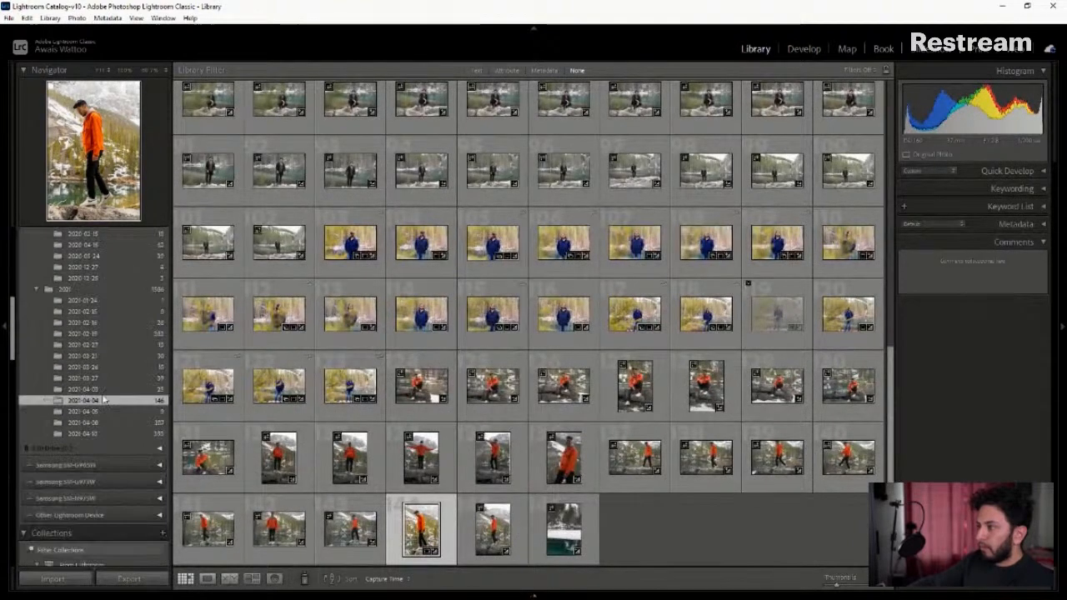
click(118, 393)
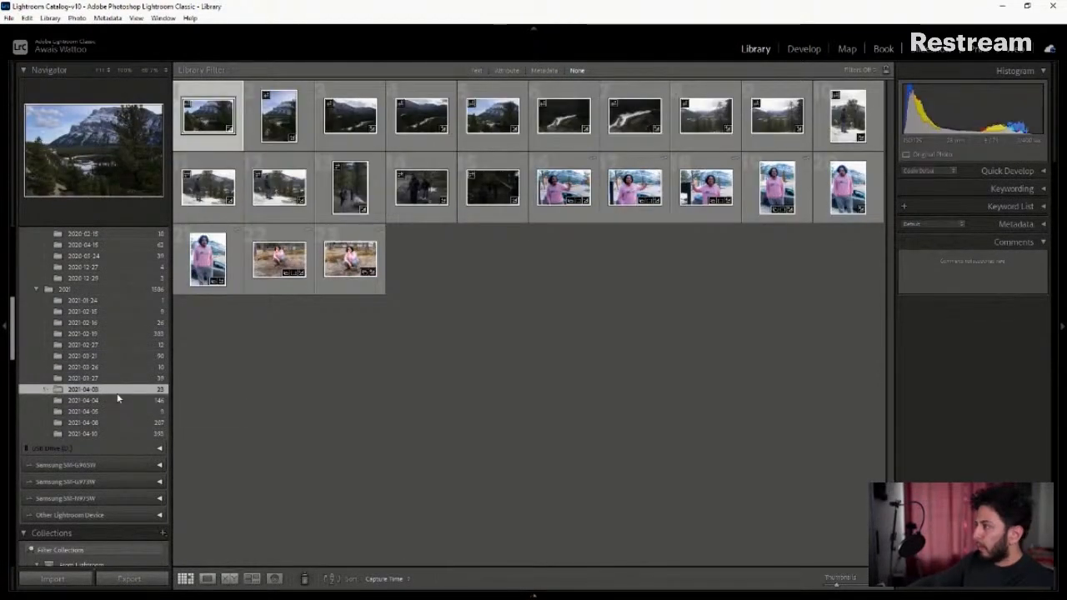
click(133, 378)
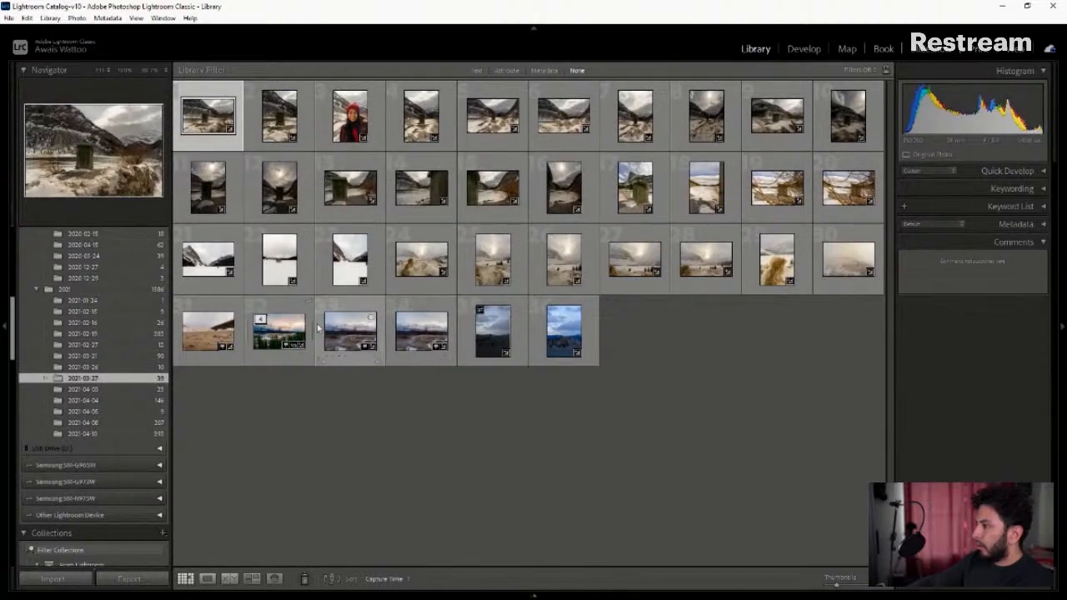
- Open the snowy mountain and river drone photo DJI_0122.DNG in the Develop module
double_click(290, 338)
key(Right)
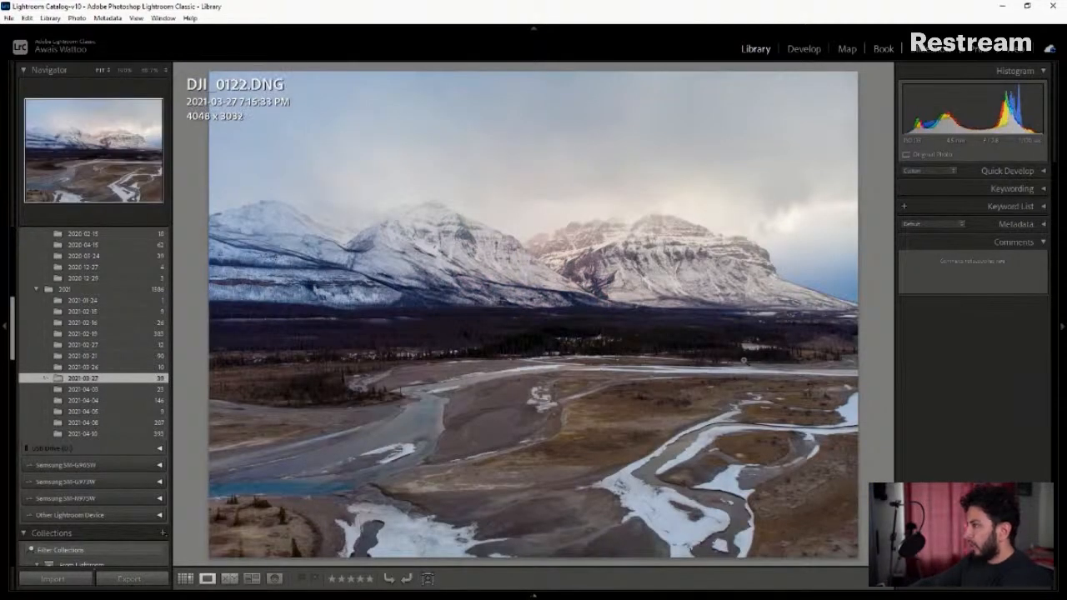
key(d)
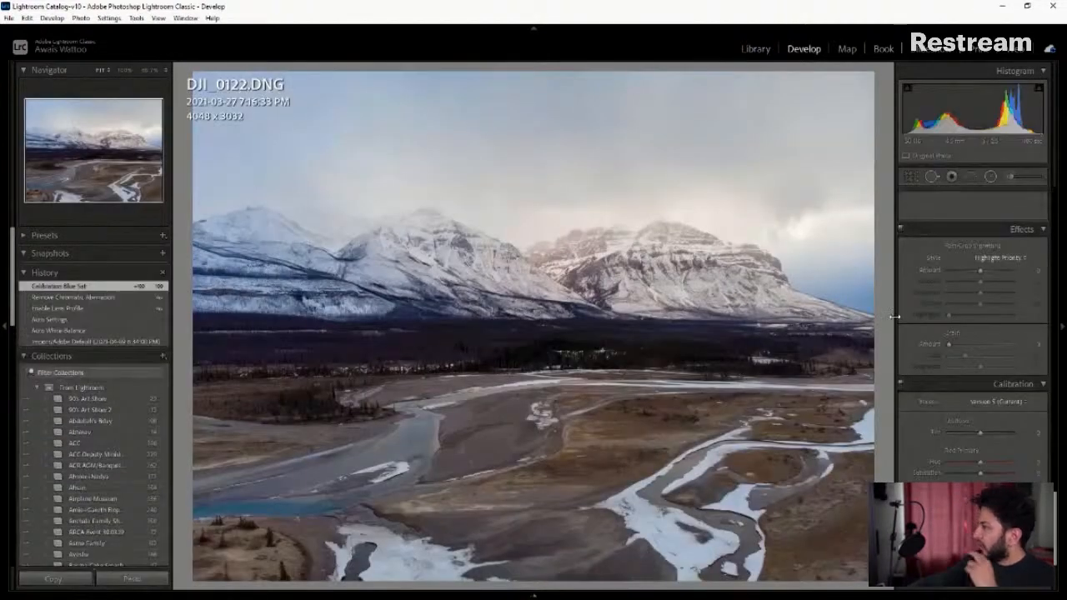
- Reset all develop settings of DJI_0122.DNG and set the Calibration blue primary saturation to +100
double_click(1015, 554)
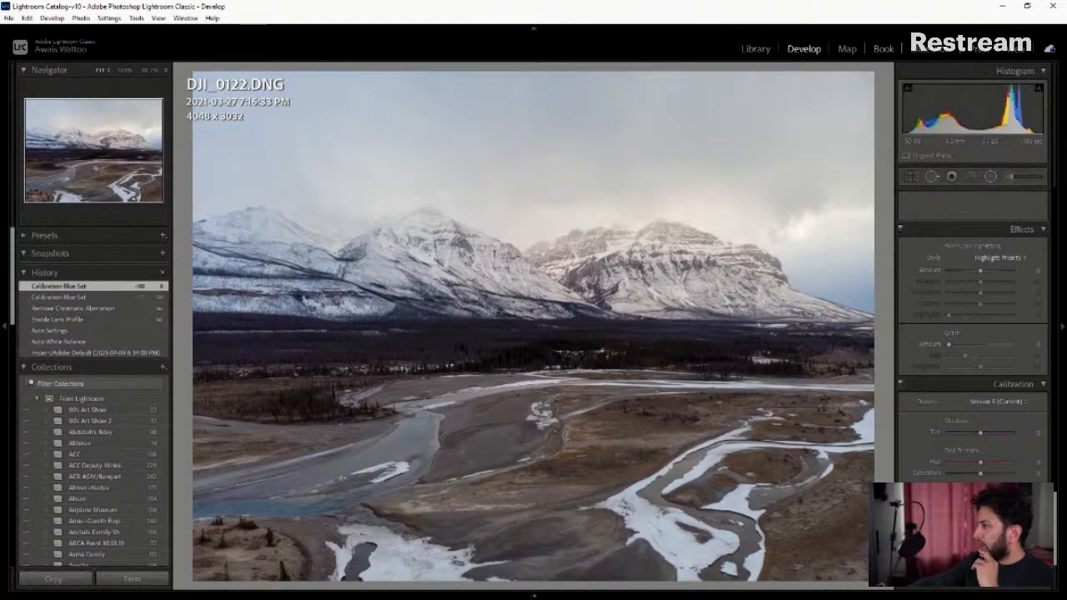
mouse_move(1054, 525)
mouse_down()
mouse_move(1061, 183)
mouse_move(1055, 538)
mouse_up()
click(1011, 579)
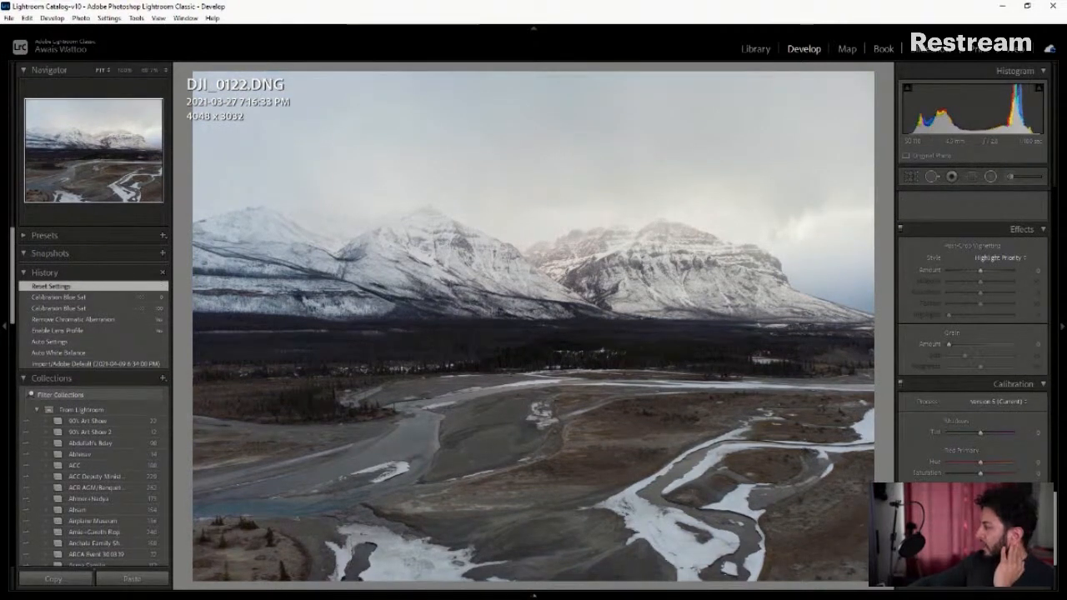
drag(981, 555, 1017, 554)
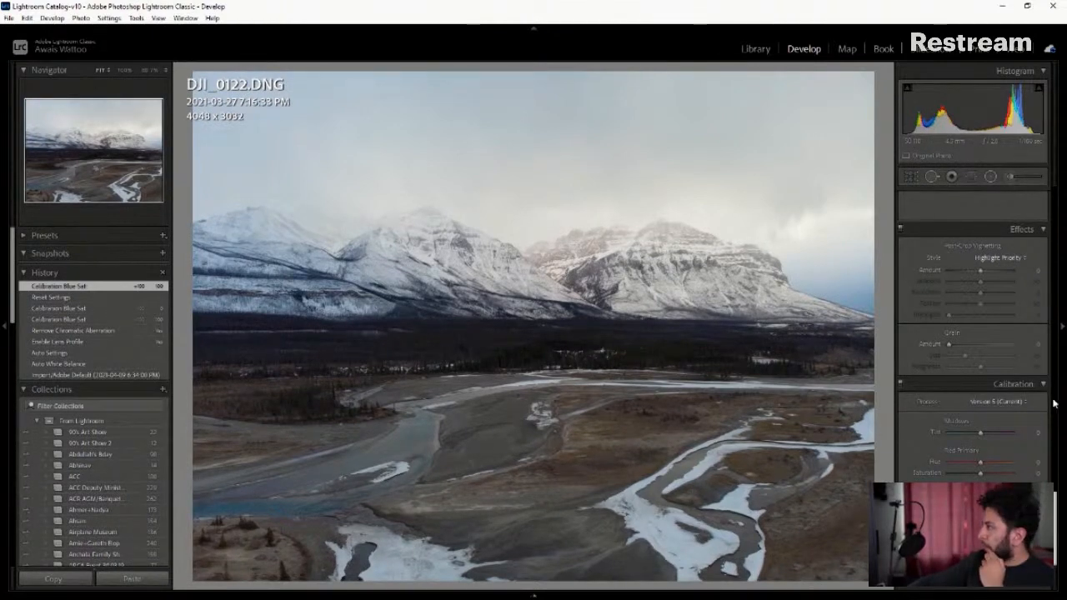
scroll(928, 337, up, 5)
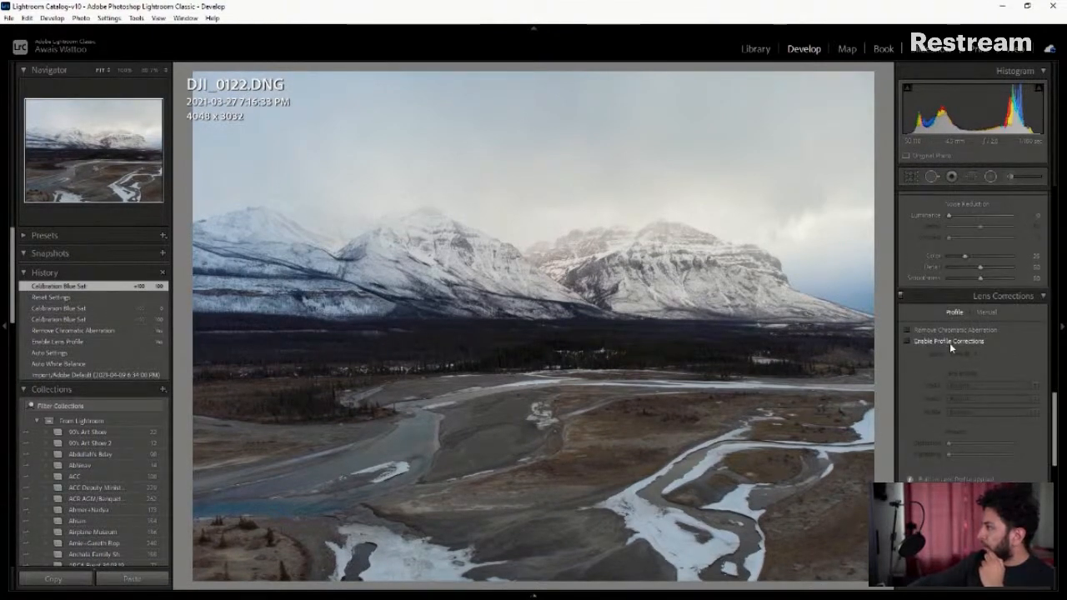
- Enable lens profile corrections on DJI_0122.DNG using the DJI make and the DJI Mavic Pro FC220 model
click(949, 343)
scroll(926, 383, up, 4)
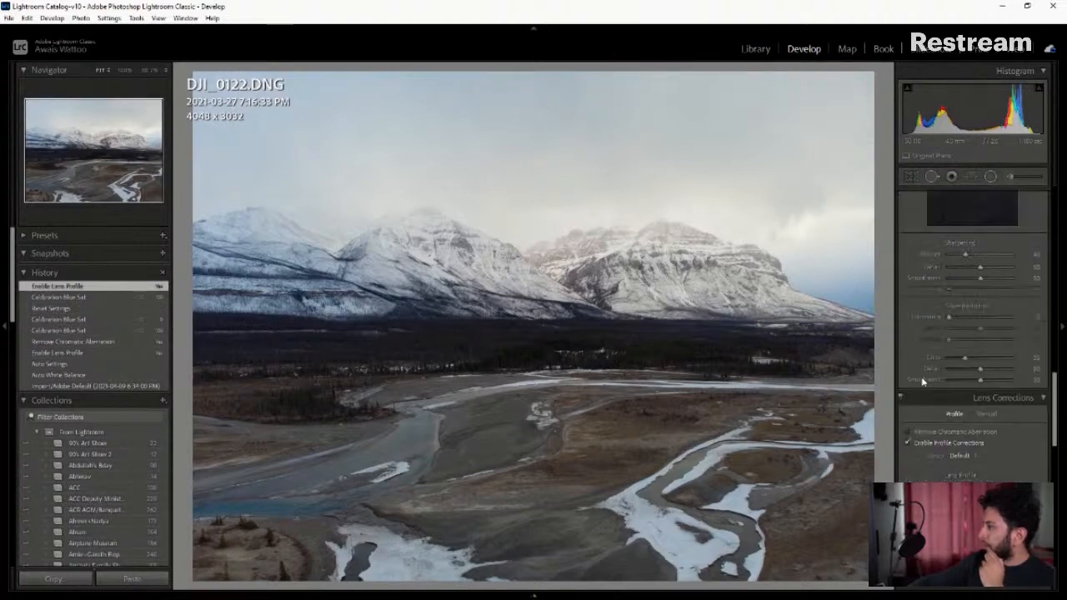
scroll(947, 425, down, 4)
click(981, 385)
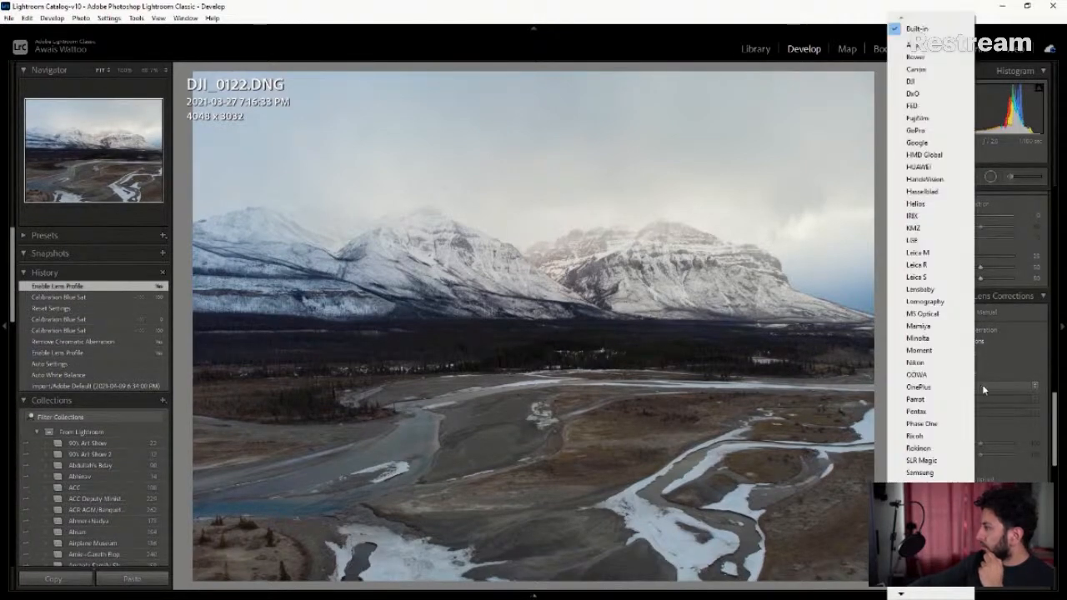
click(921, 81)
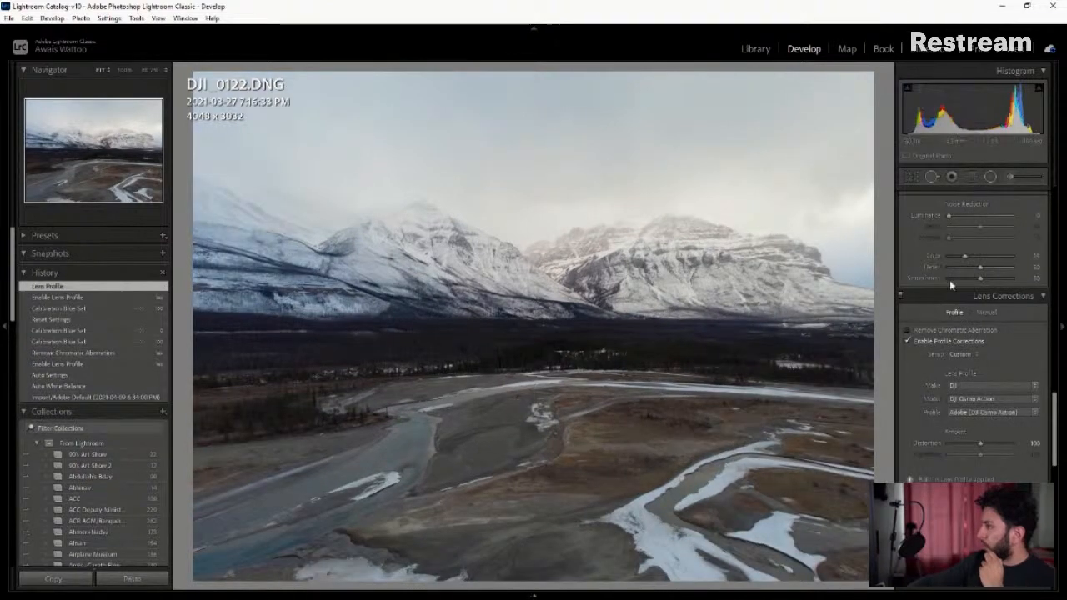
click(1010, 401)
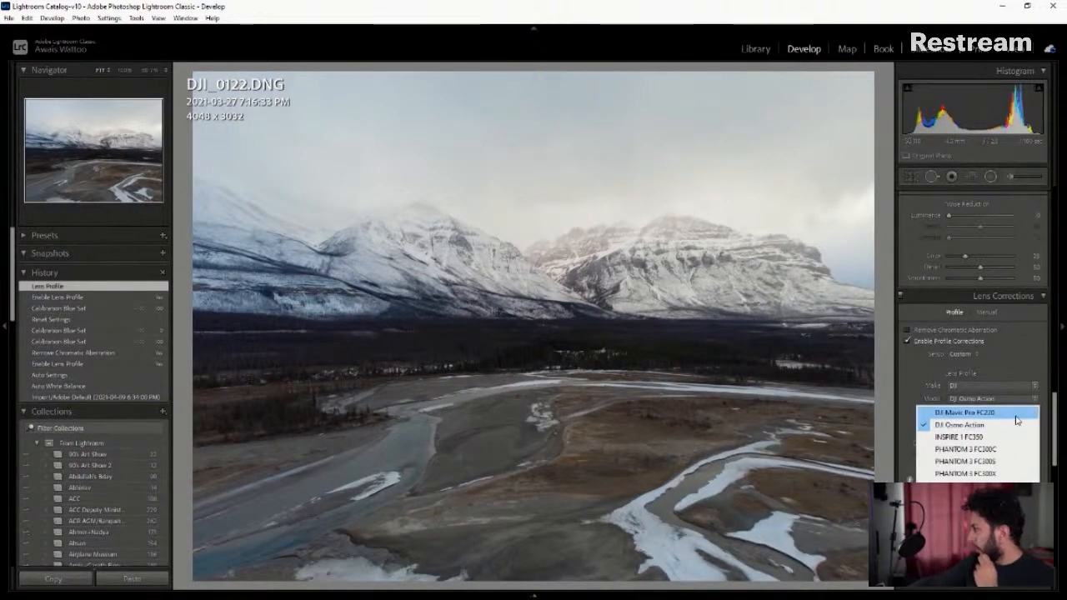
click(1015, 414)
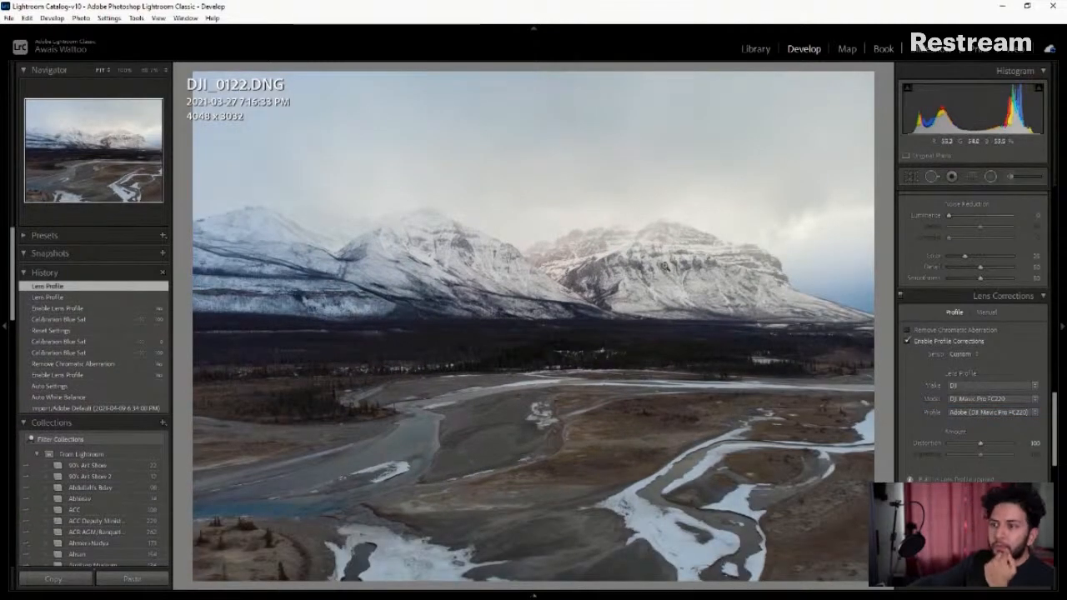
- Raise the exposure of DJI_0122.DNG slightly and turn on Remove Chromatic Aberration
drag(963, 114, 972, 114)
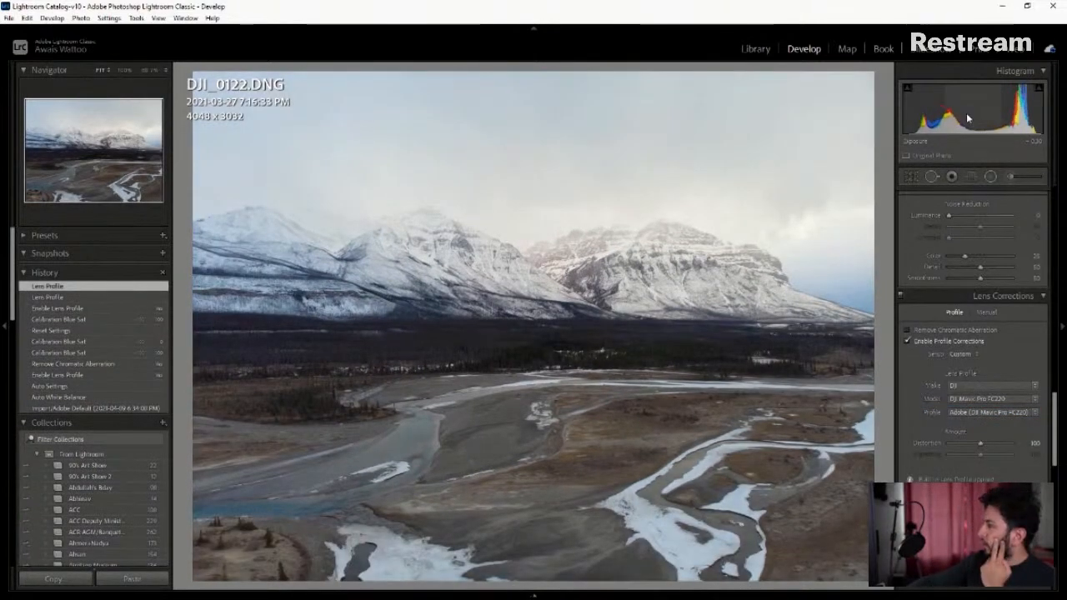
click(955, 332)
scroll(932, 427, up, 5)
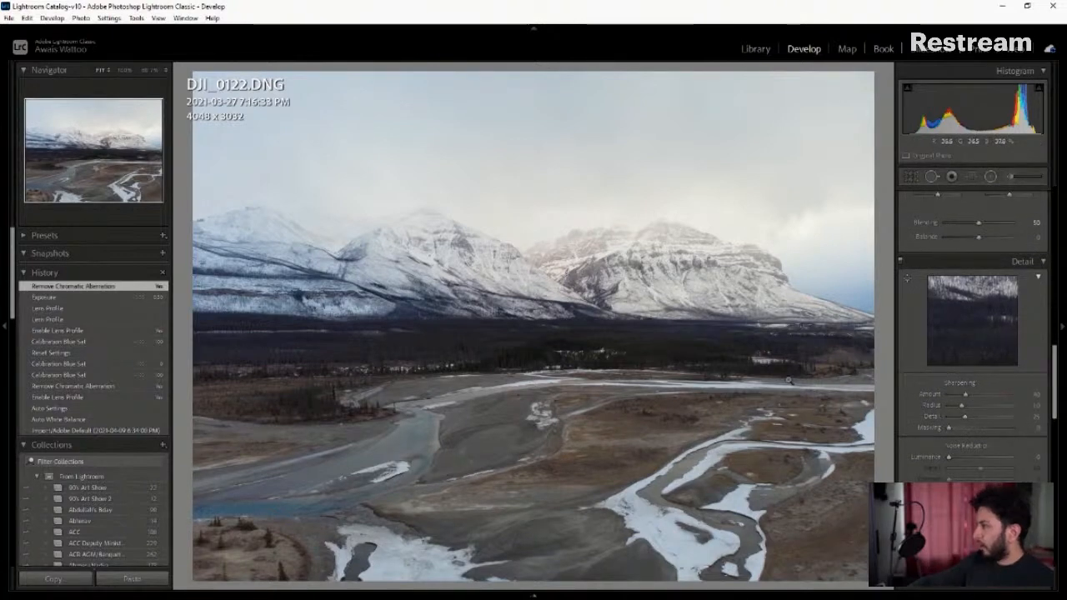
- Switch to the edited panorama DJI_0118-Pano.dng and return to the library grid
key(Left)
key(Left)
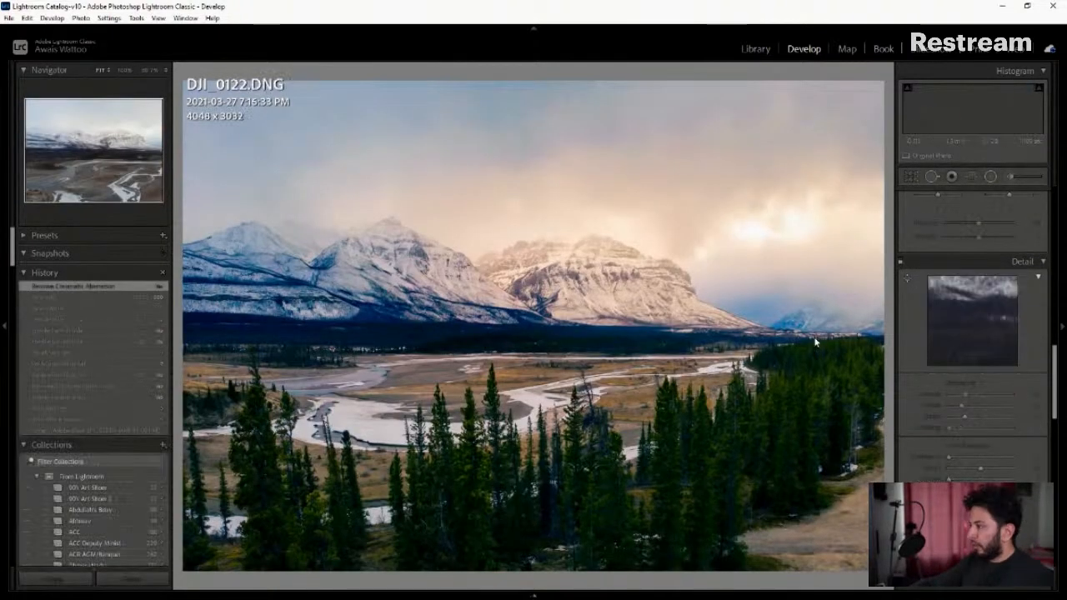
key(Right)
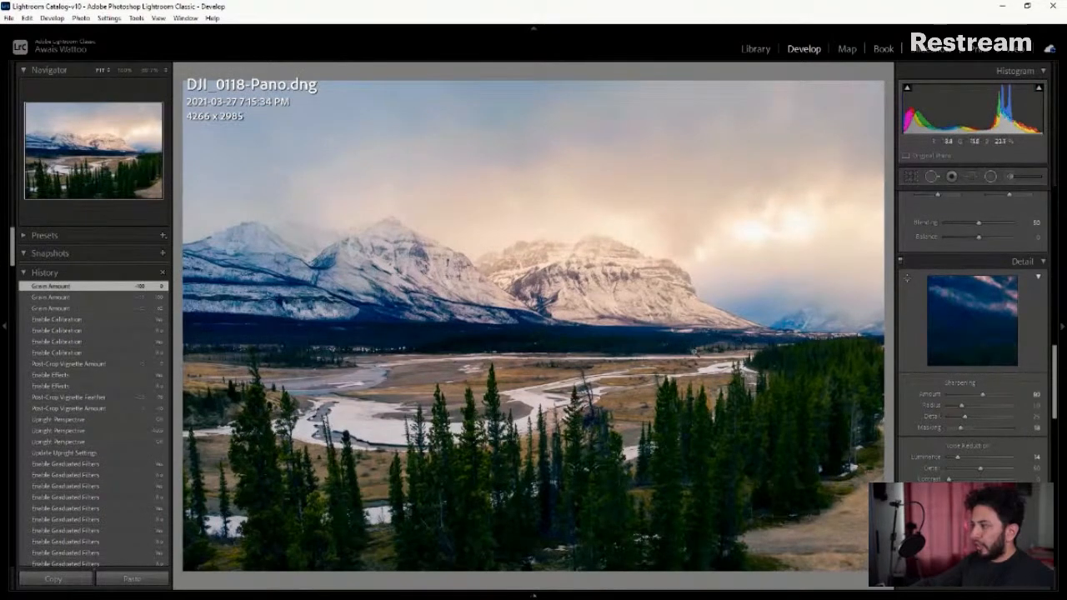
key(g)
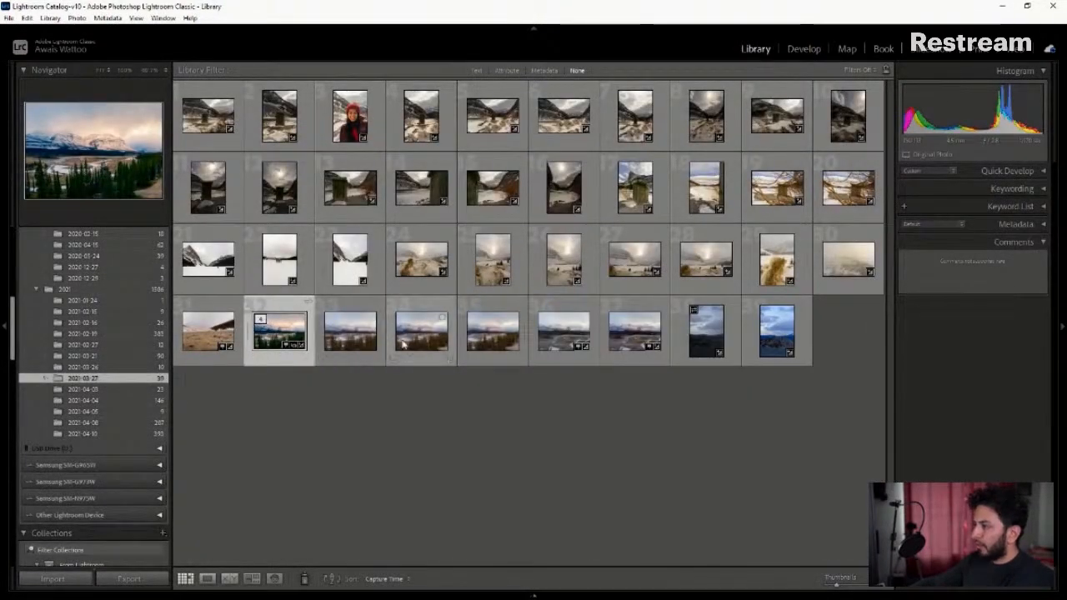
- Open DJI_0120.DNG in Loupe view and compare the neighbouring drone frames with the edited panorama DJI_0118-Pano.dng
double_click(476, 340)
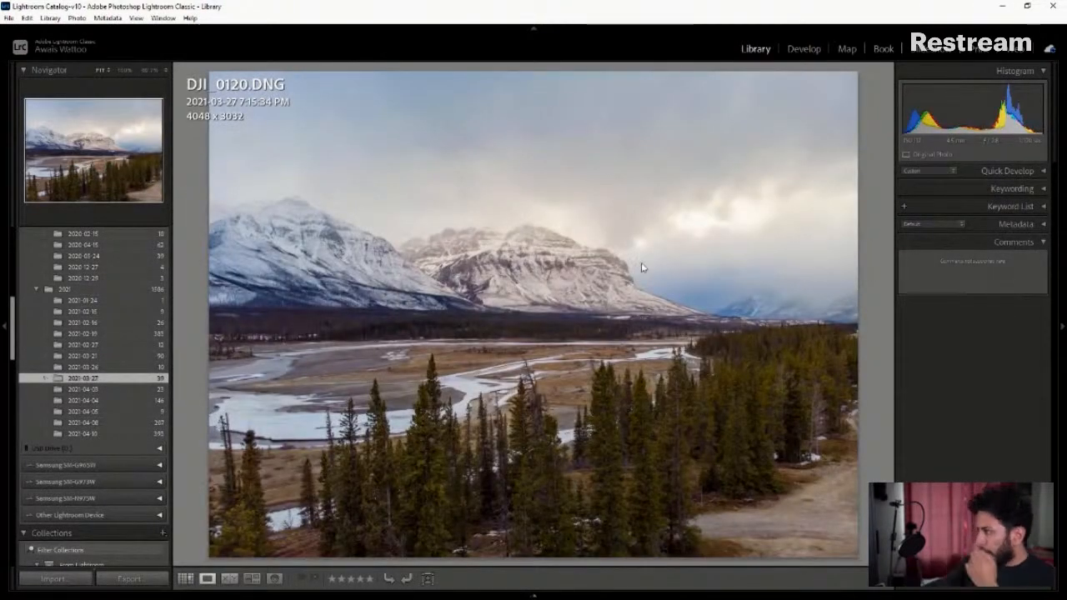
key(Left)
key(Left)
key(Left)
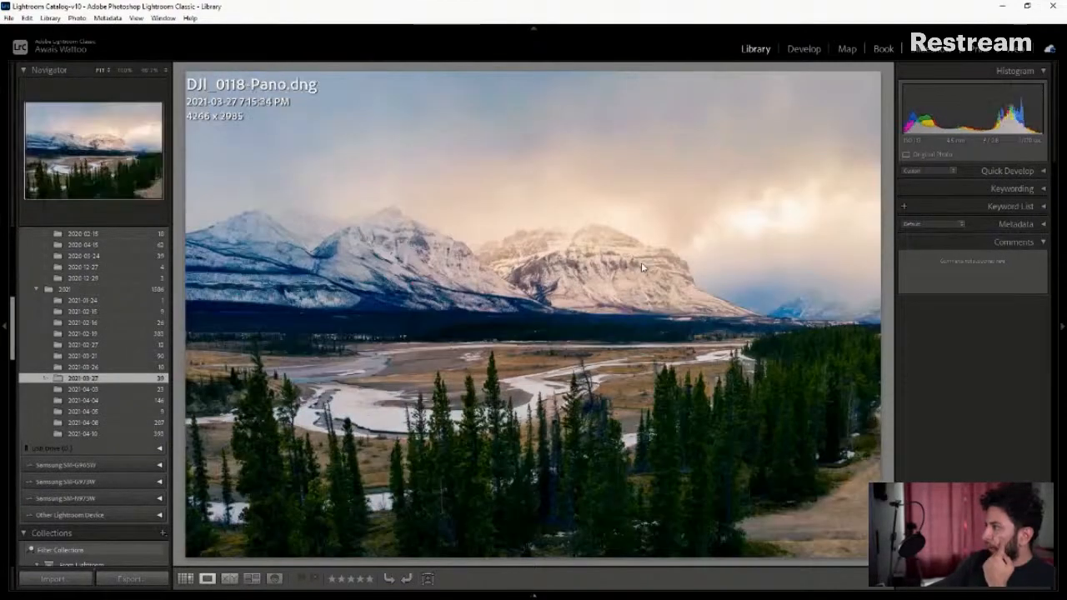
key(Right)
key(Right)
key(Right)
key(Left)
key(Left)
key(Left)
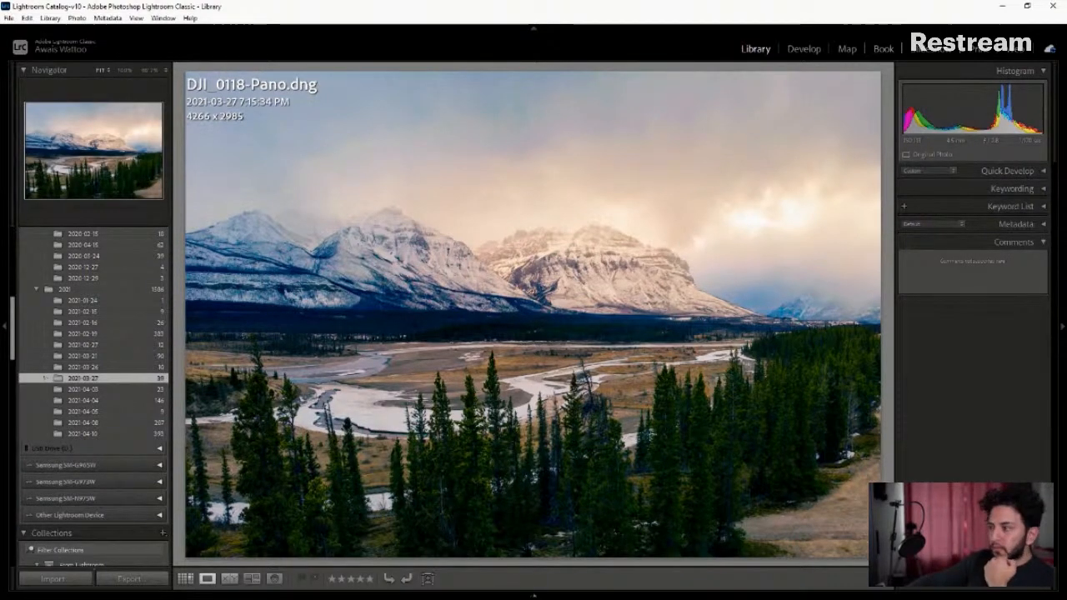
key(Left)
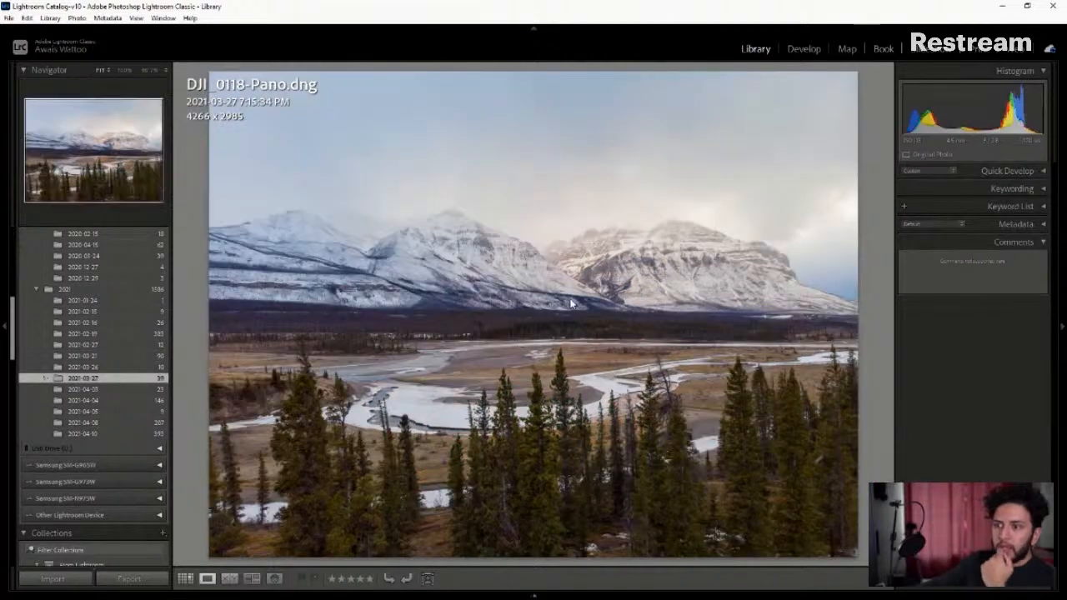
key(Right)
key(Left)
key(Right)
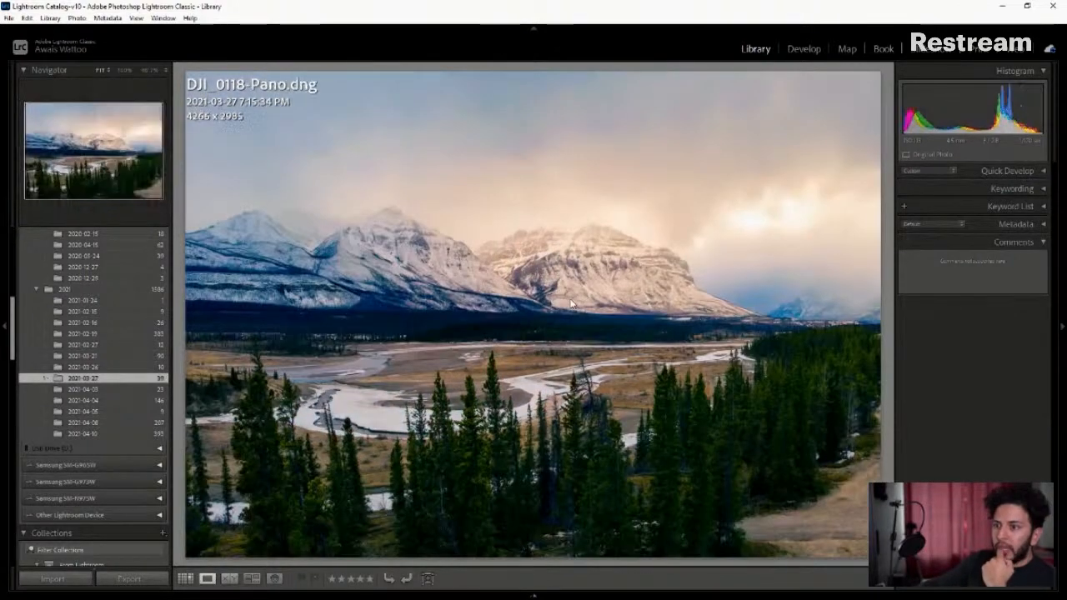
- Open DJI_0118-Pano.dng in the Develop module and switch its Effects adjustments off and back on to compare
key(d)
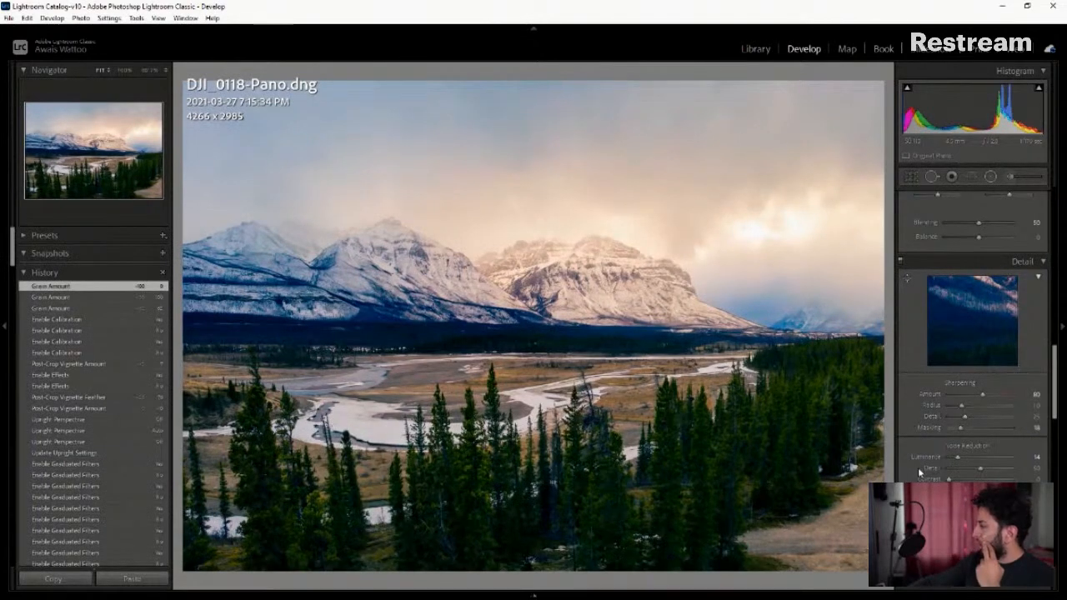
scroll(966, 401, down, 6)
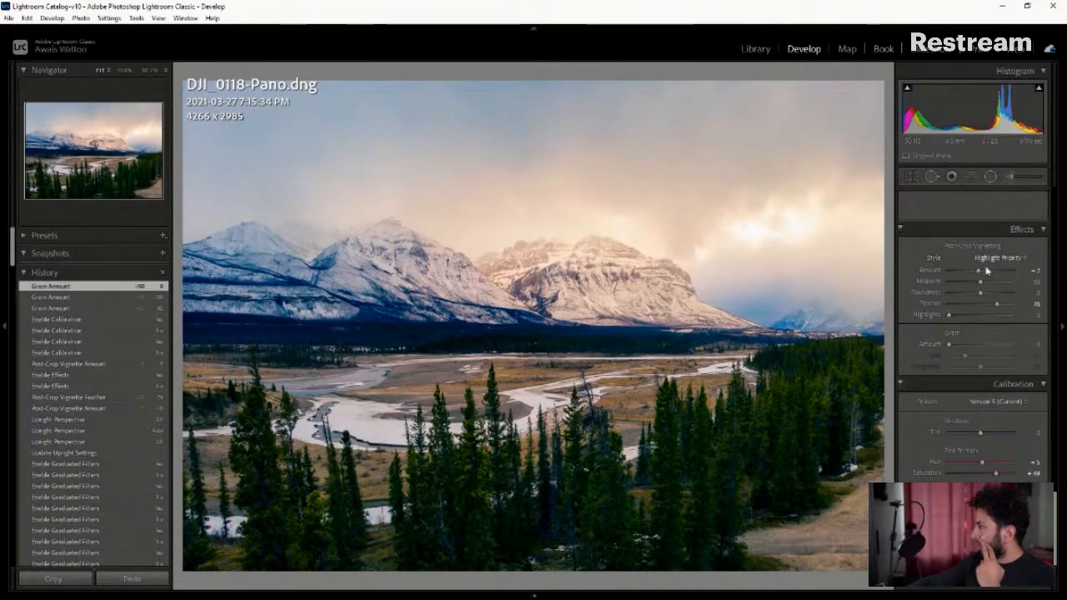
click(900, 228)
click(899, 227)
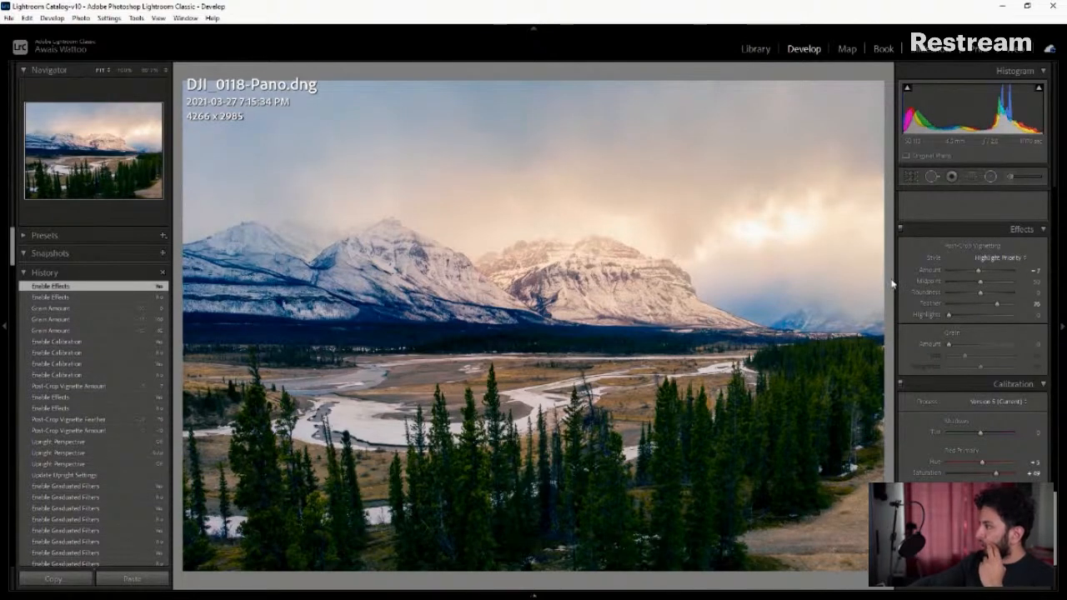
- Compare the before and after versions of the panorama several times, ending on the edited version
key(backslash)
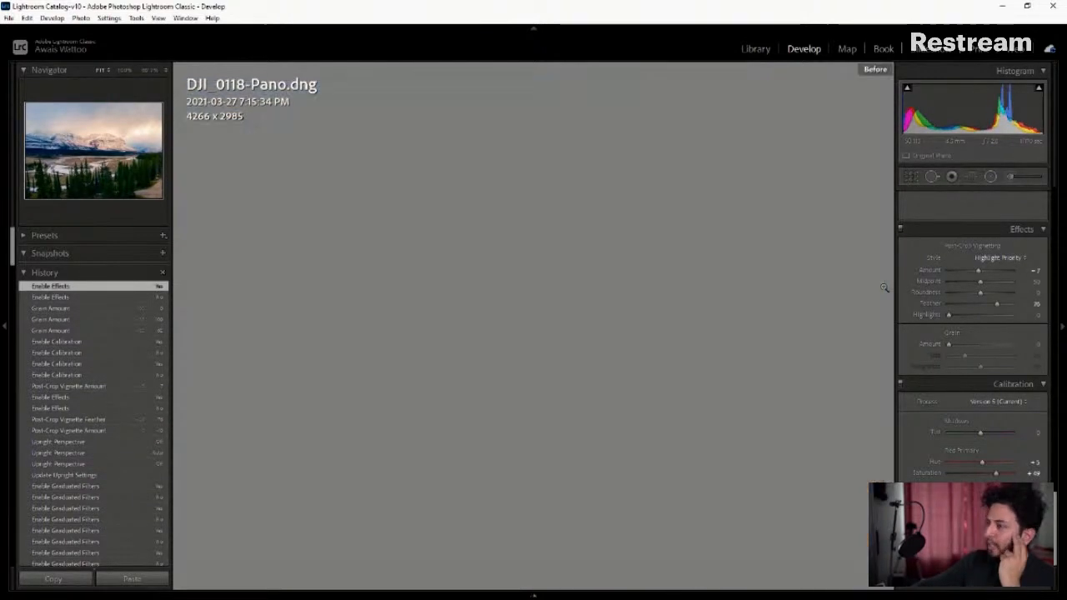
key(backslash)
key(backslash)
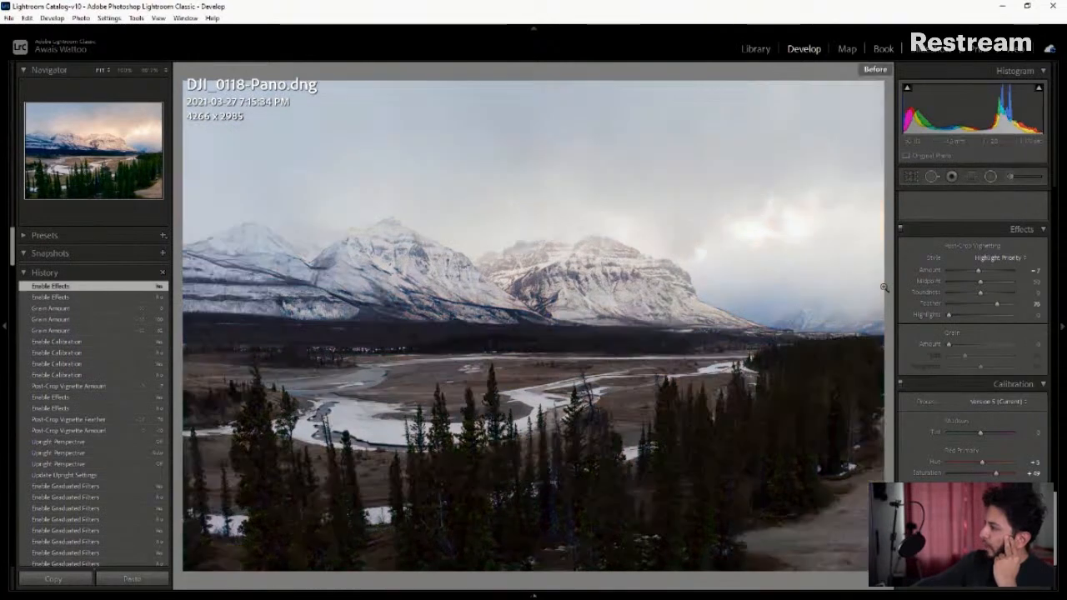
key(backslash)
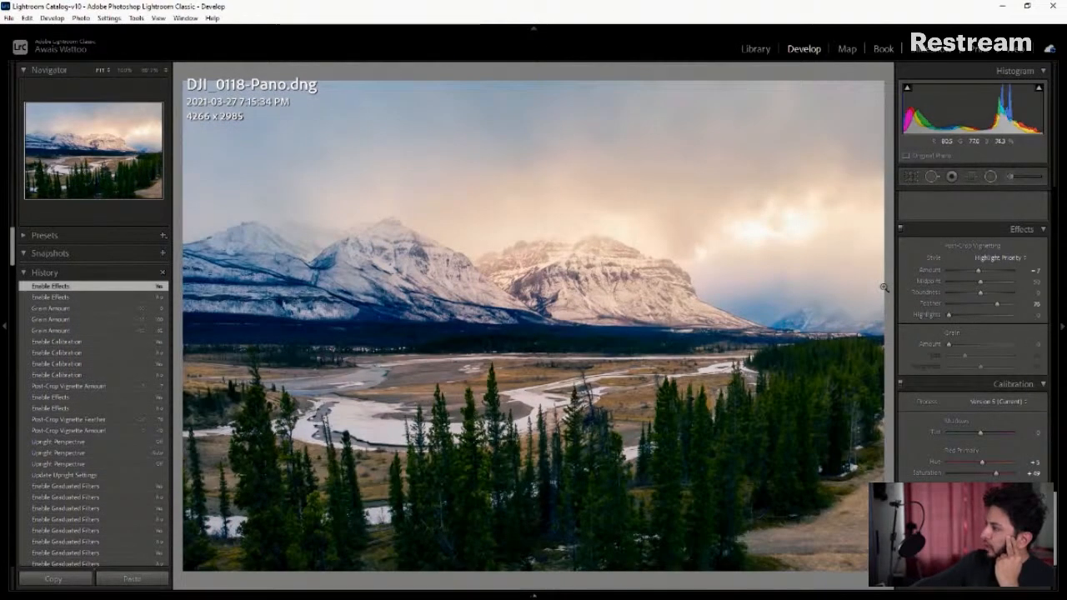
key(backslash)
key(backslash)
- Select the adjustment brush mask on the bright clouds and toggle all brush adjustments off and on to compare
click(1010, 176)
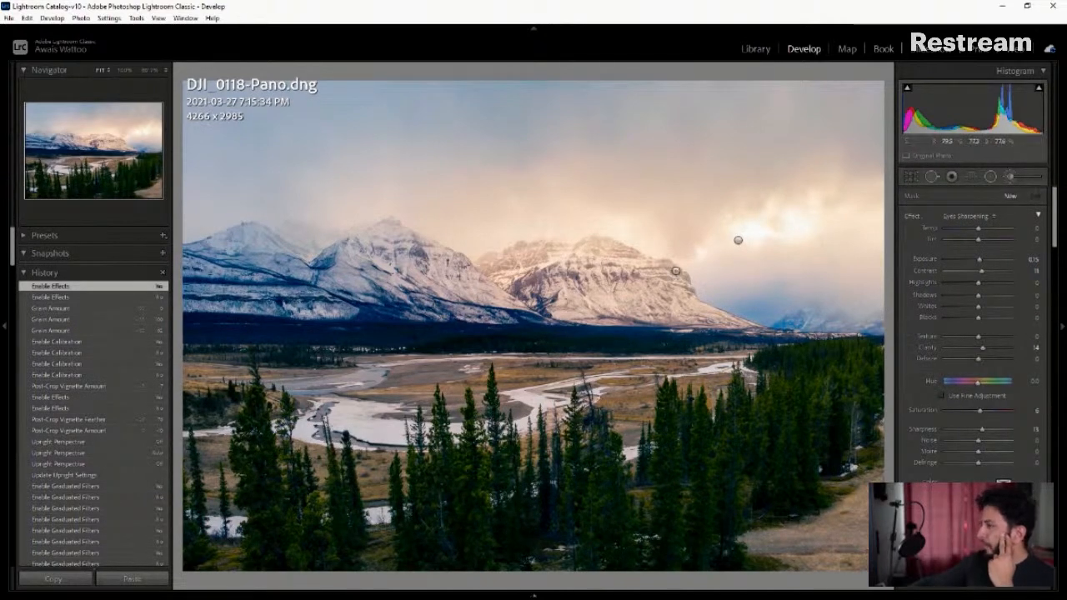
click(738, 240)
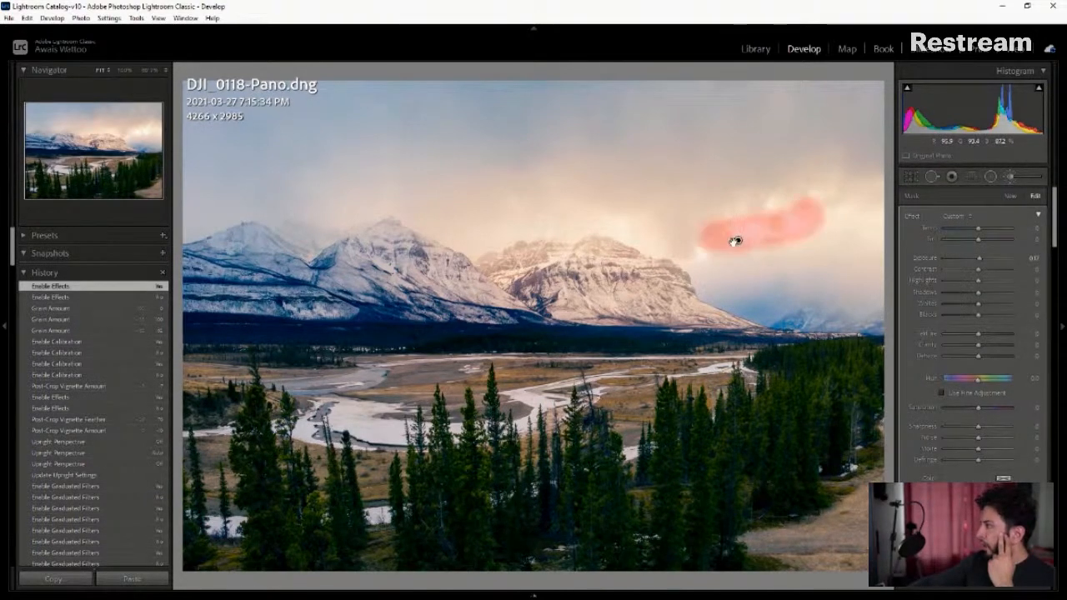
scroll(918, 294, down, 3)
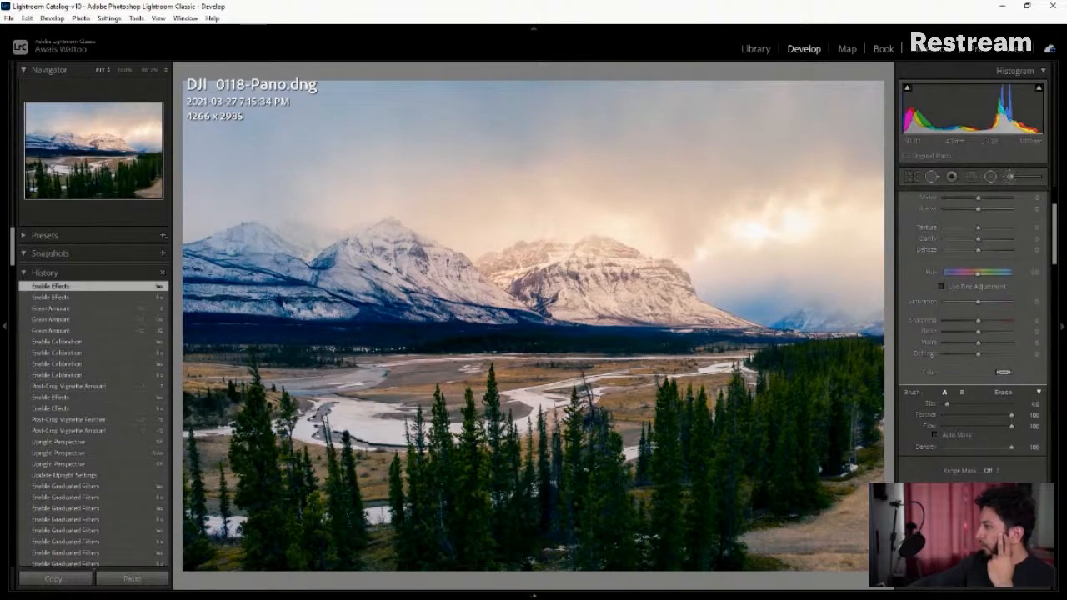
click(906, 490)
click(906, 490)
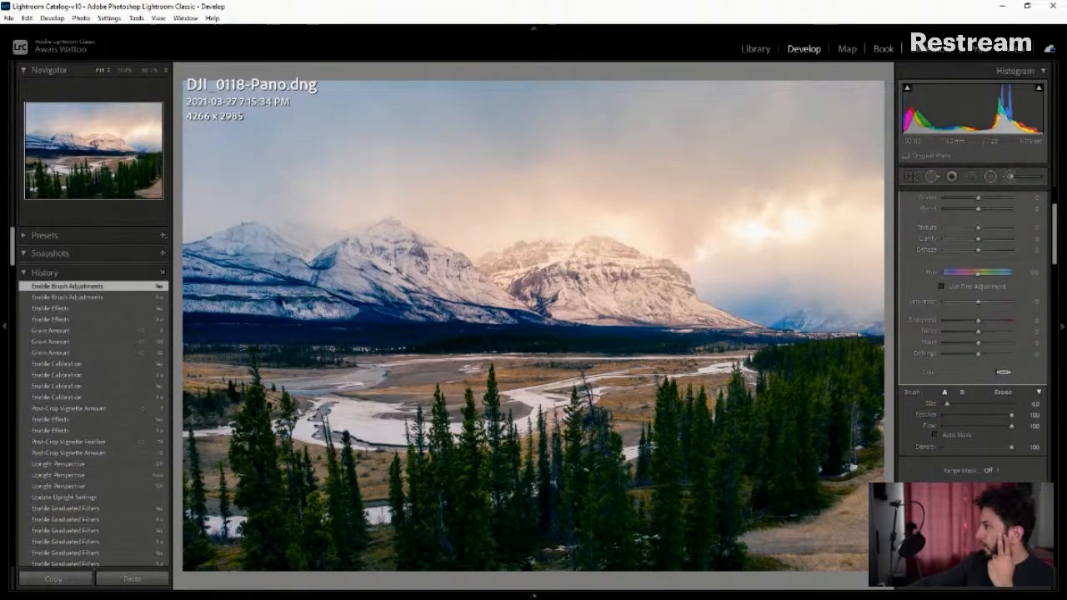
click(906, 491)
click(907, 490)
scroll(898, 441, up, 3)
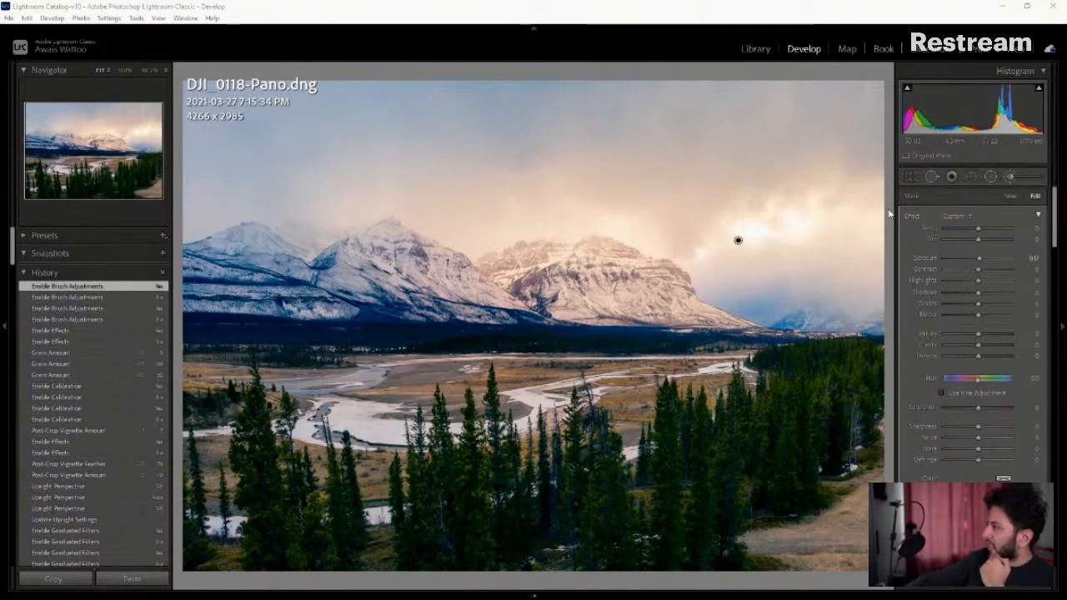
- Select the graduated filter over the mountains and repeatedly toggle all graduated filters off and on to examine their effect
click(1008, 177)
key(shift+m)
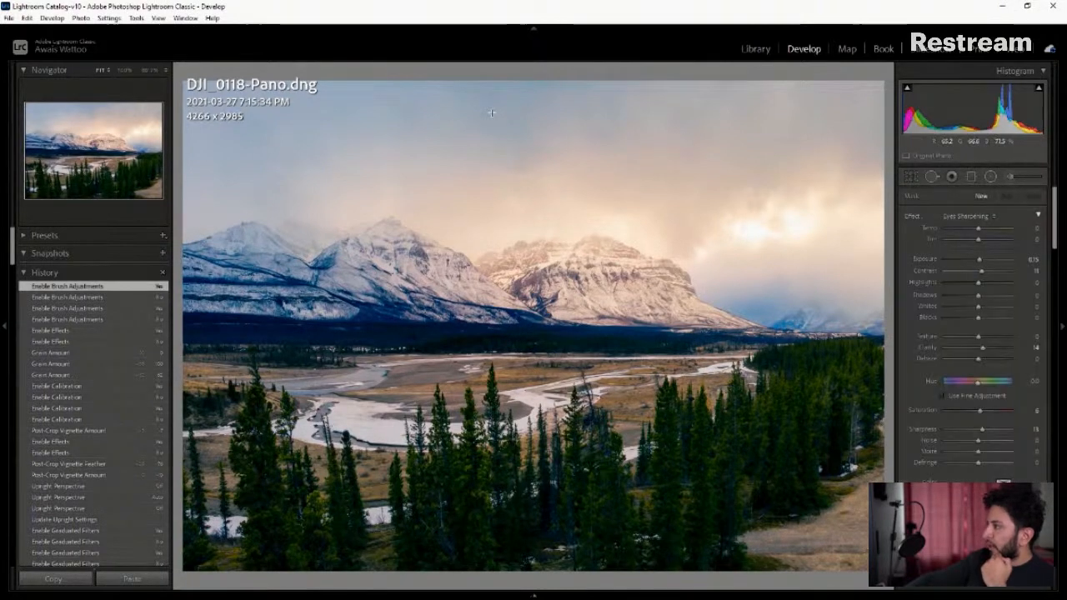
click(427, 250)
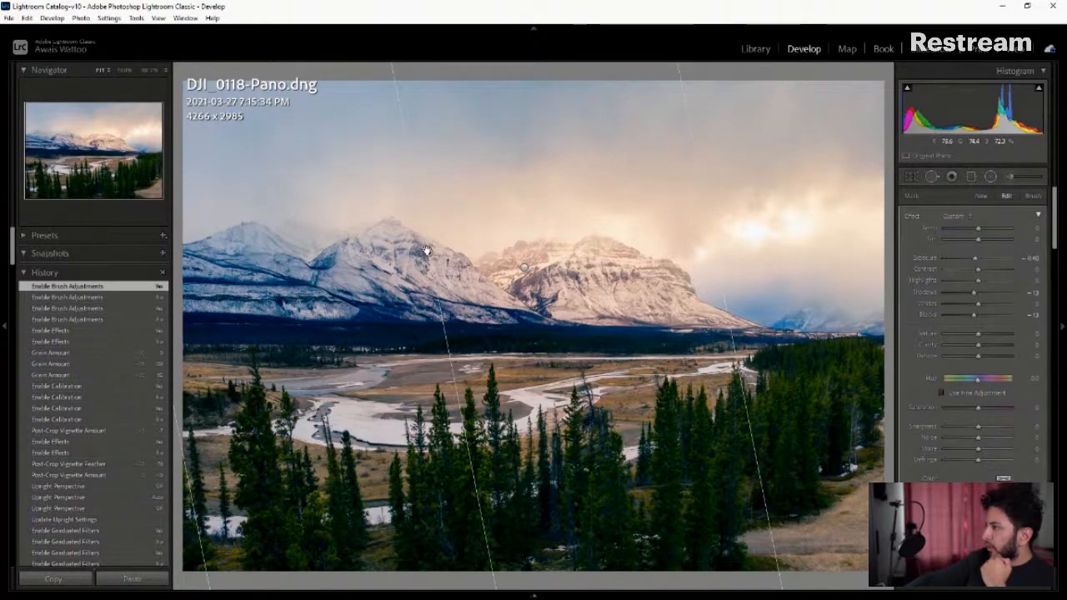
scroll(931, 311, down, 3)
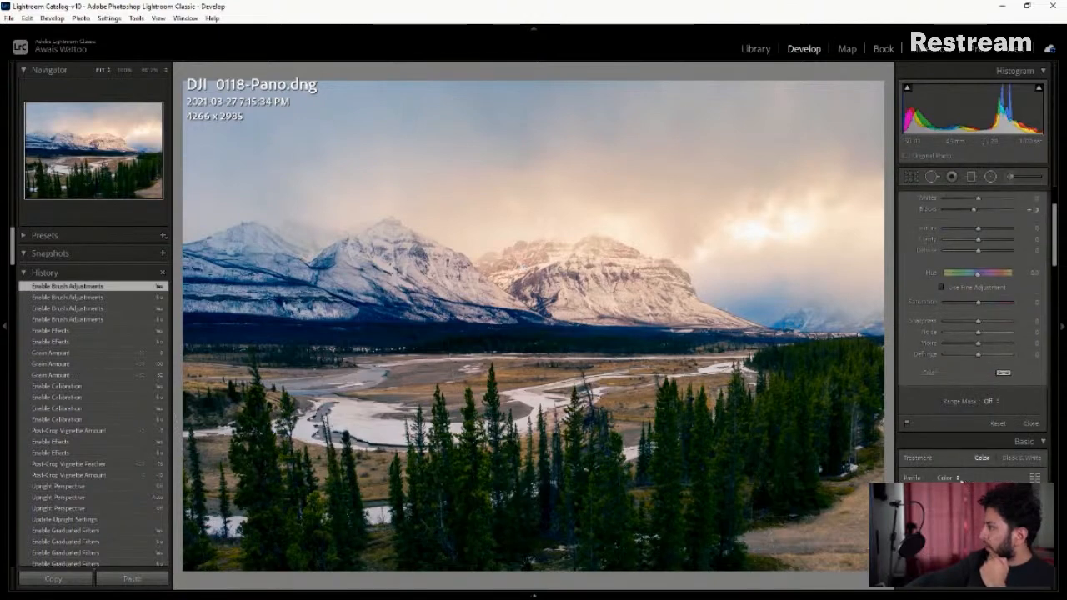
click(907, 424)
click(907, 424)
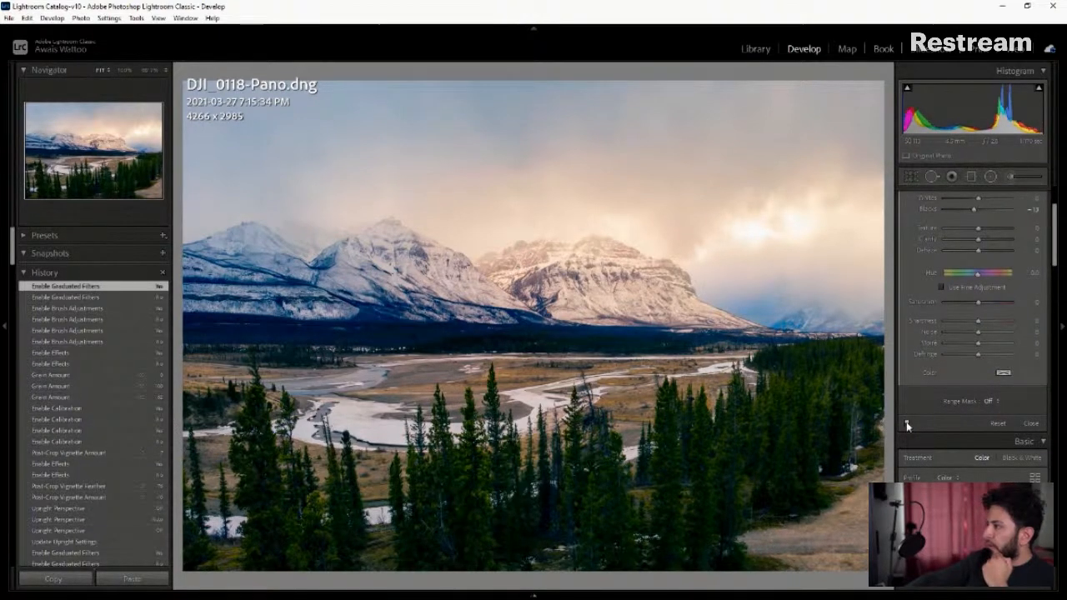
click(907, 424)
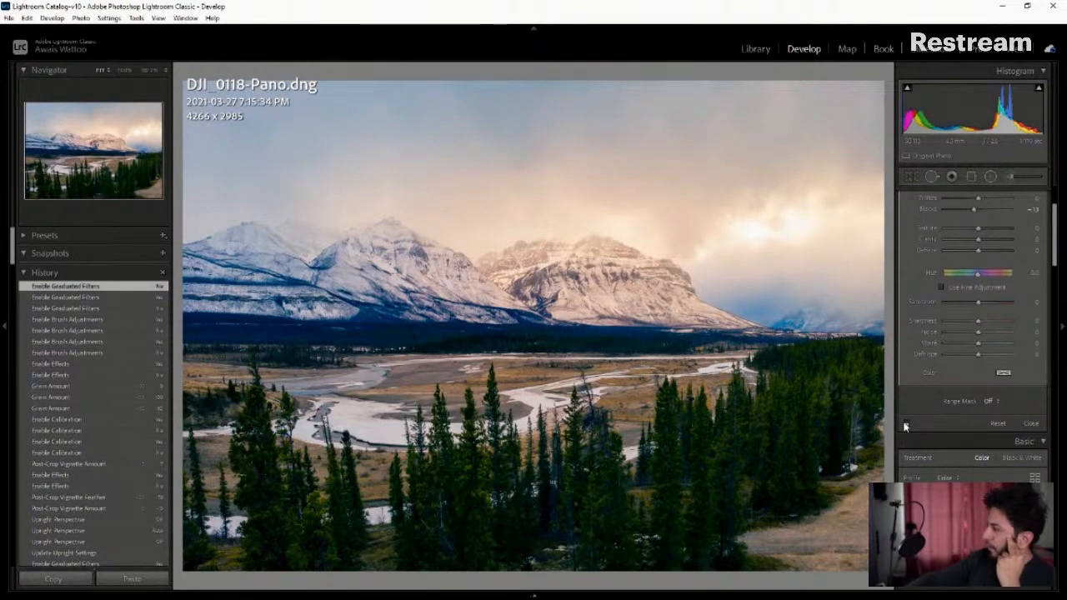
click(907, 424)
click(907, 425)
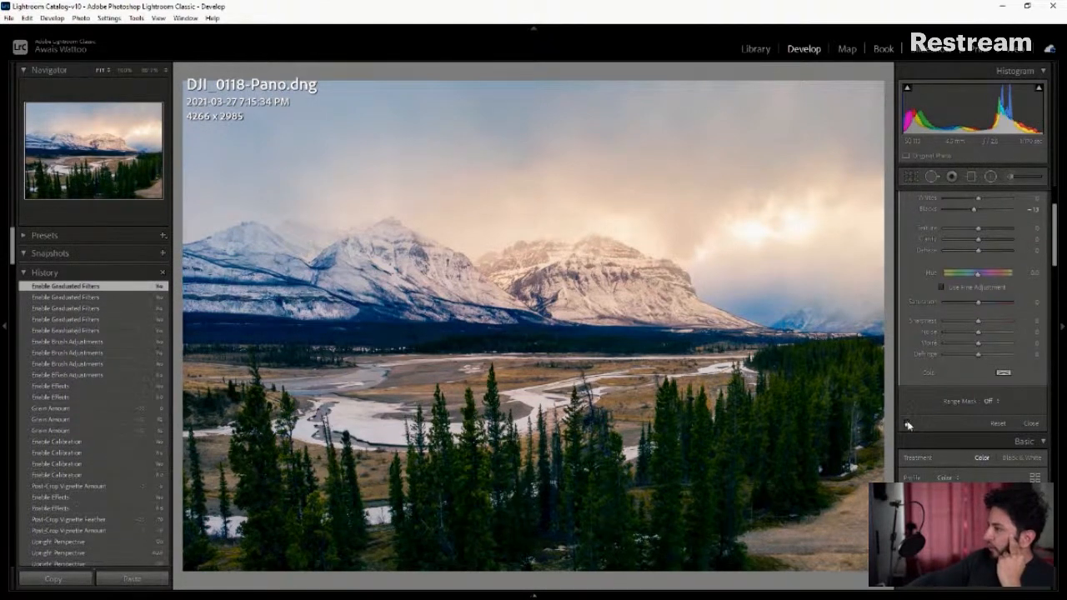
click(907, 424)
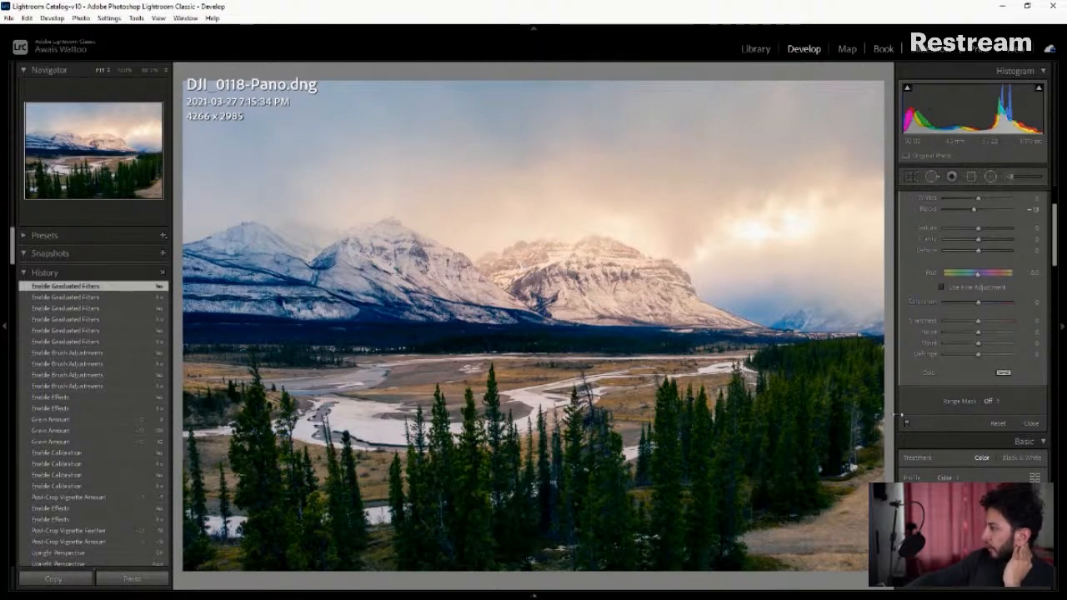
click(906, 424)
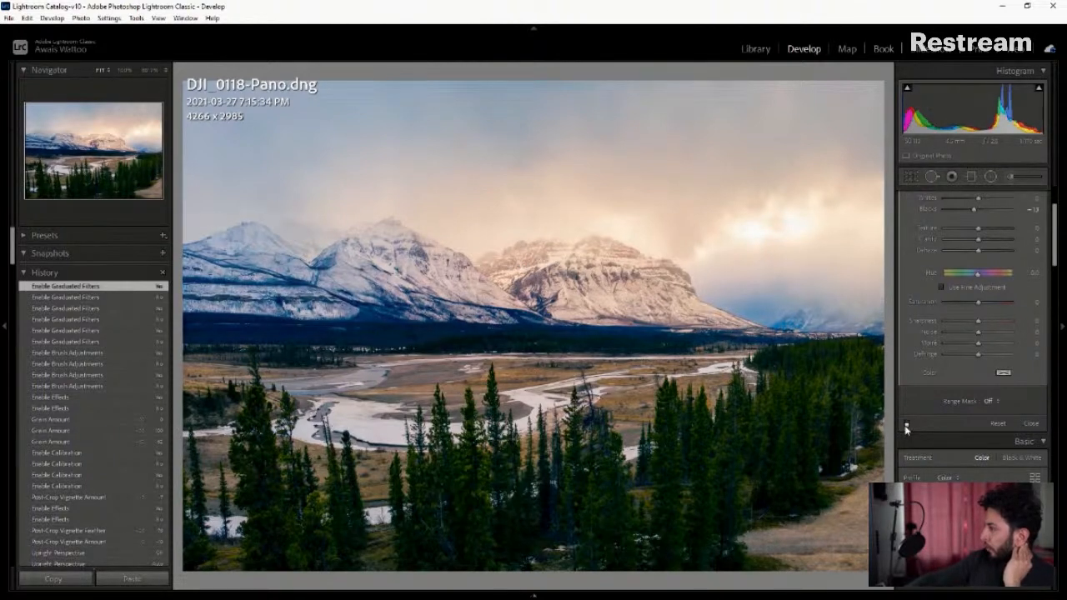
click(906, 424)
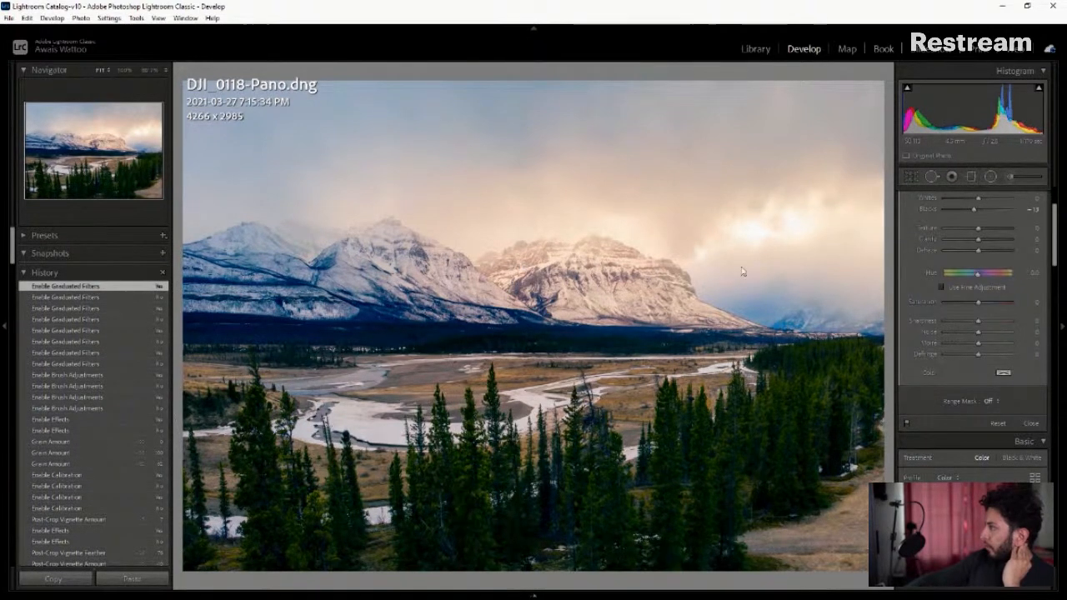
- Close the graduated filter and compare the panorama's before and after versions, ending on the edited version
click(972, 176)
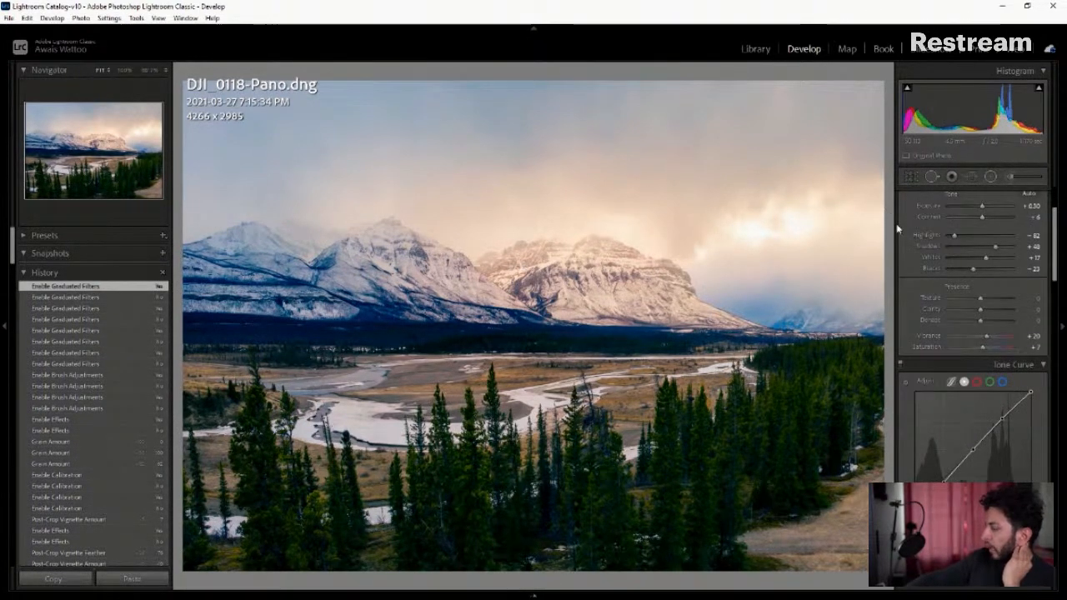
key(backslash)
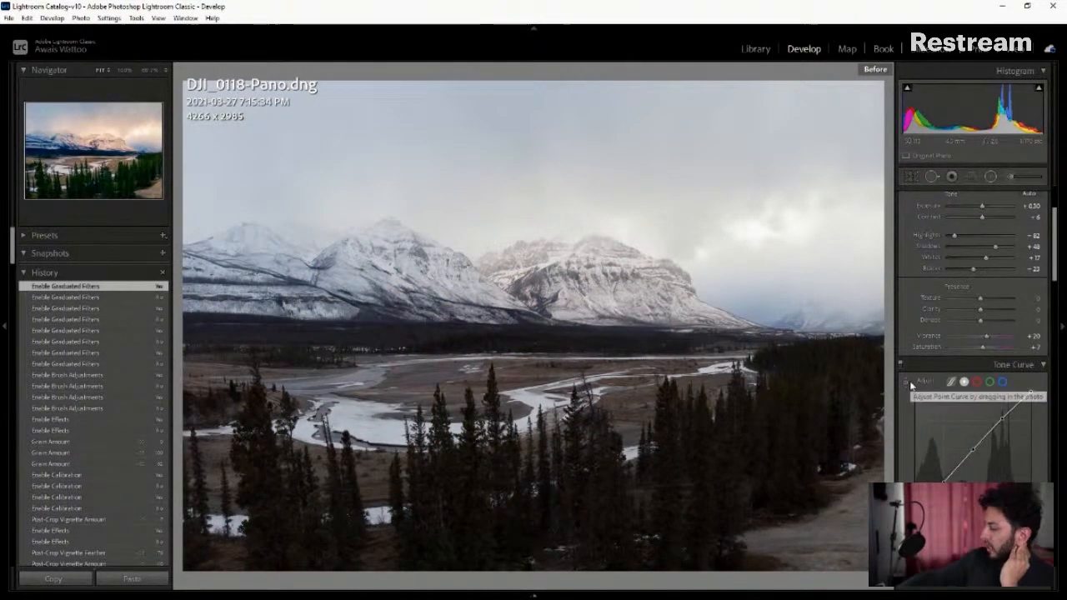
key(backslash)
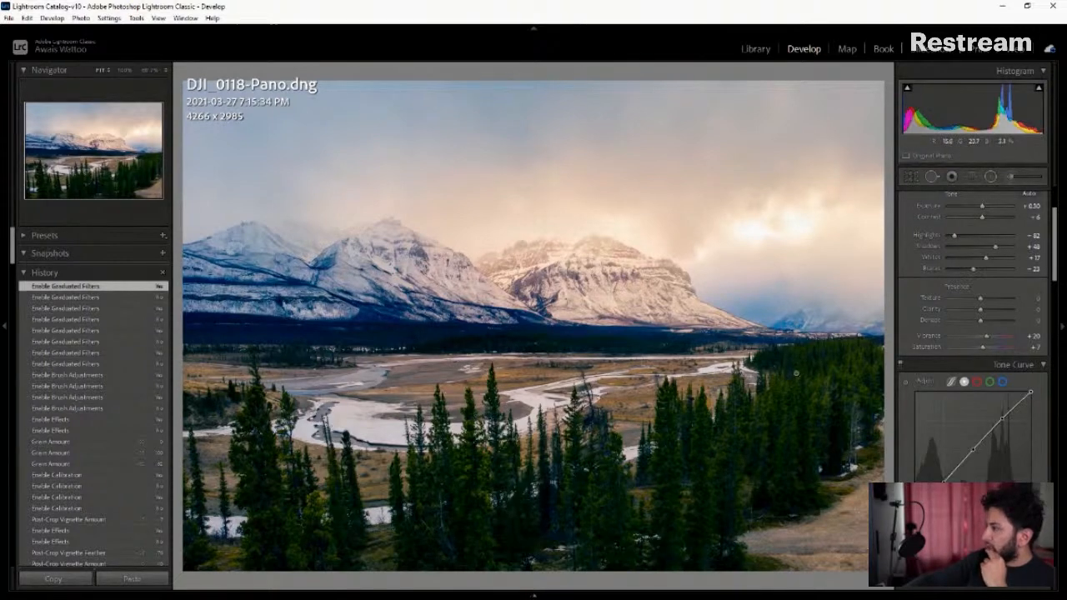
key(backslash)
key(backslash)
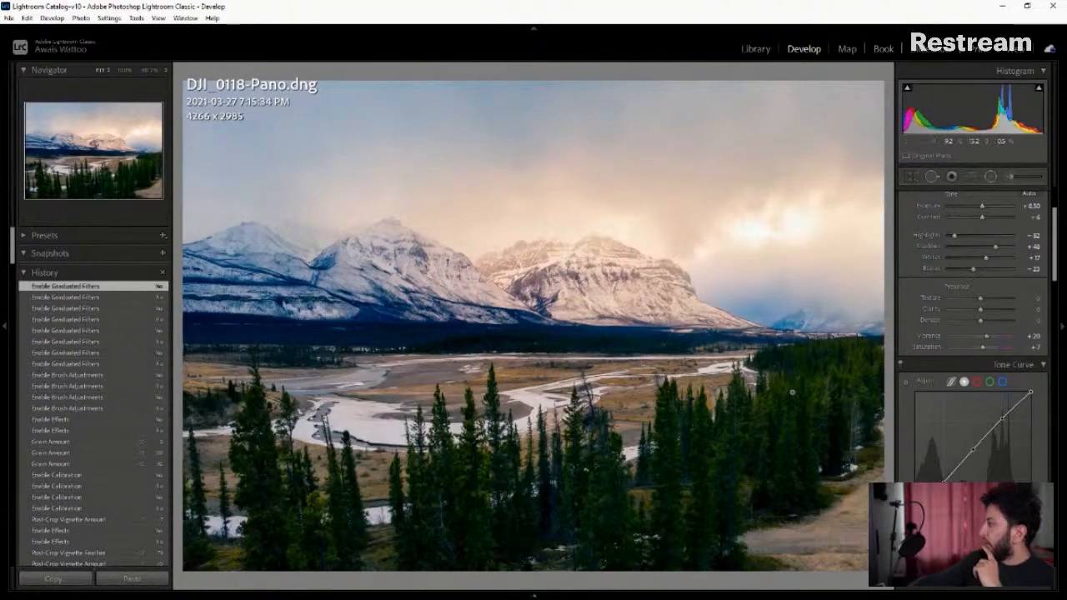
- Try the Strong Contrast point curve on the panorama, then return the tone curve to Medium Contrast
scroll(901, 276, down, 5)
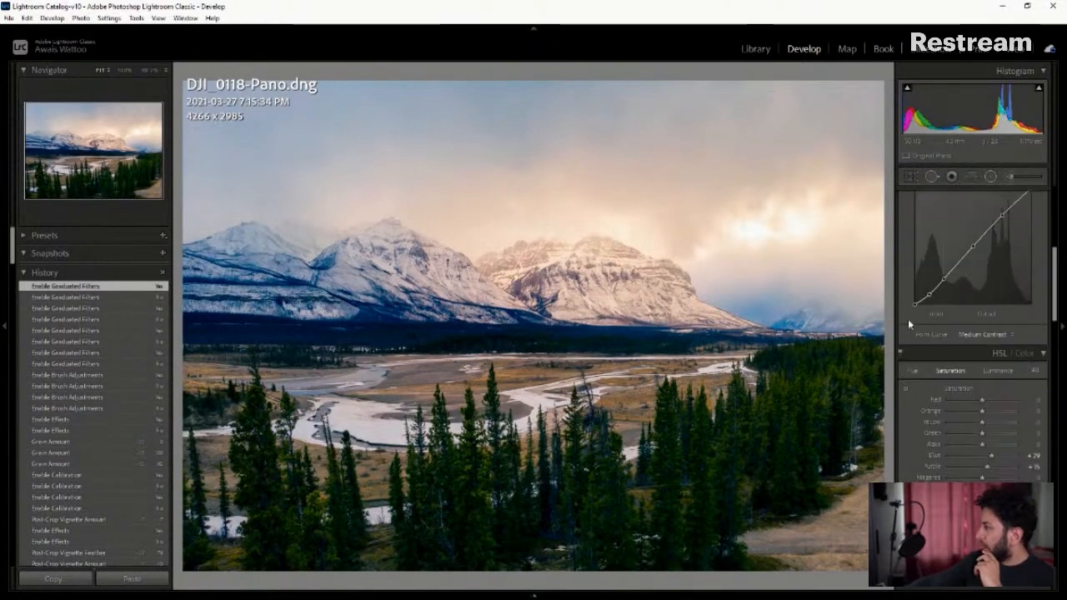
click(1000, 334)
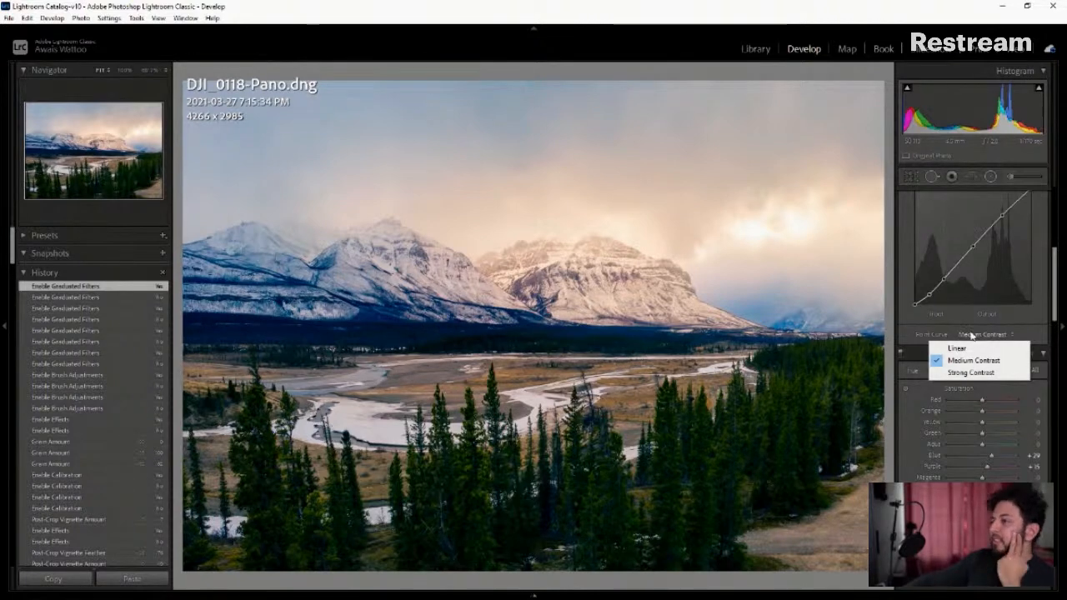
click(971, 335)
click(901, 335)
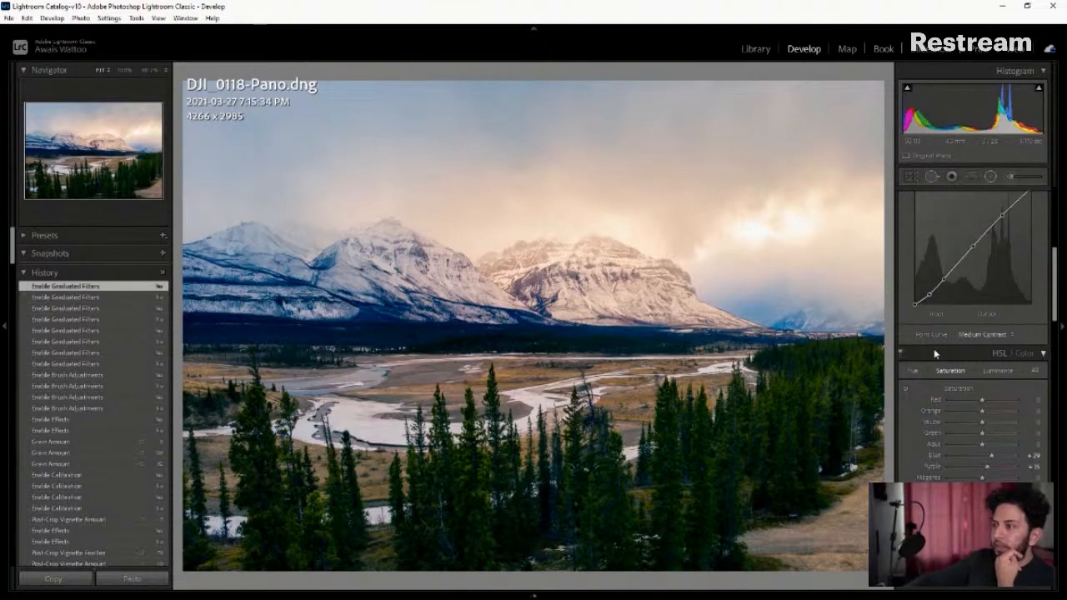
click(976, 334)
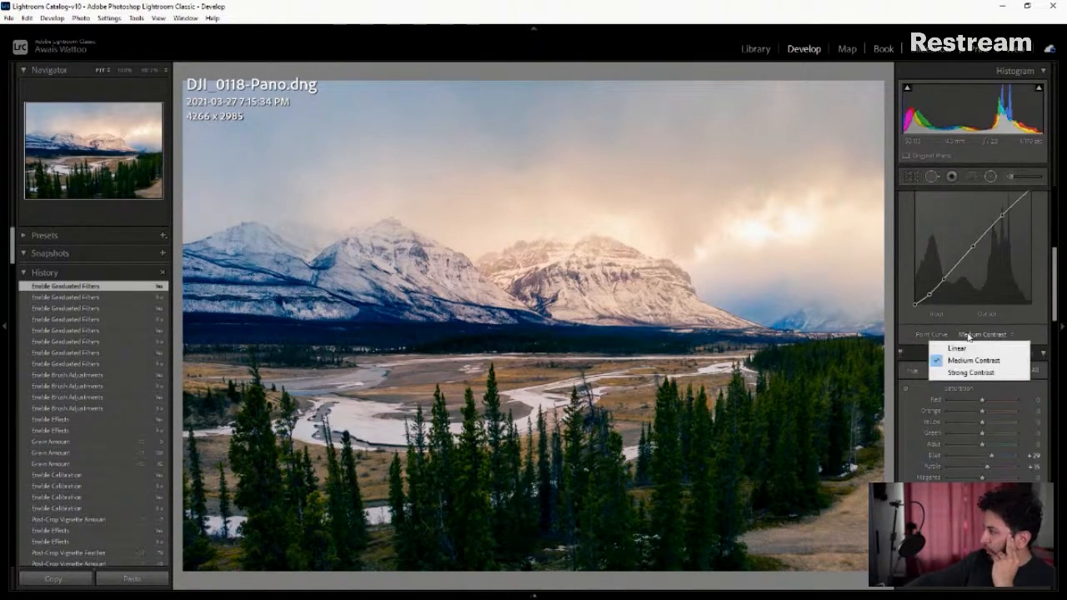
click(967, 360)
click(975, 334)
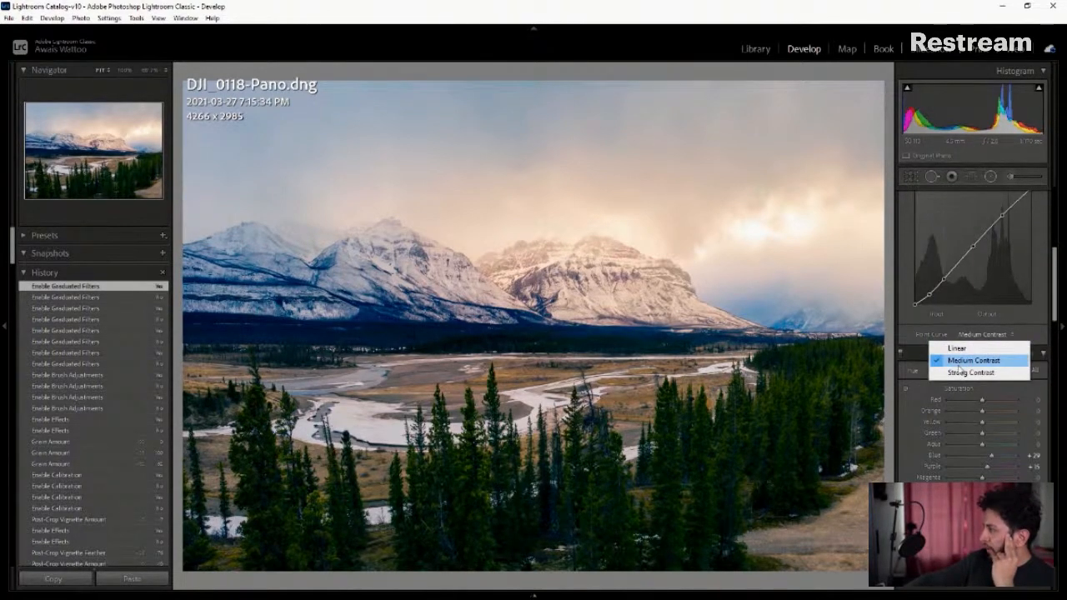
click(962, 373)
click(976, 335)
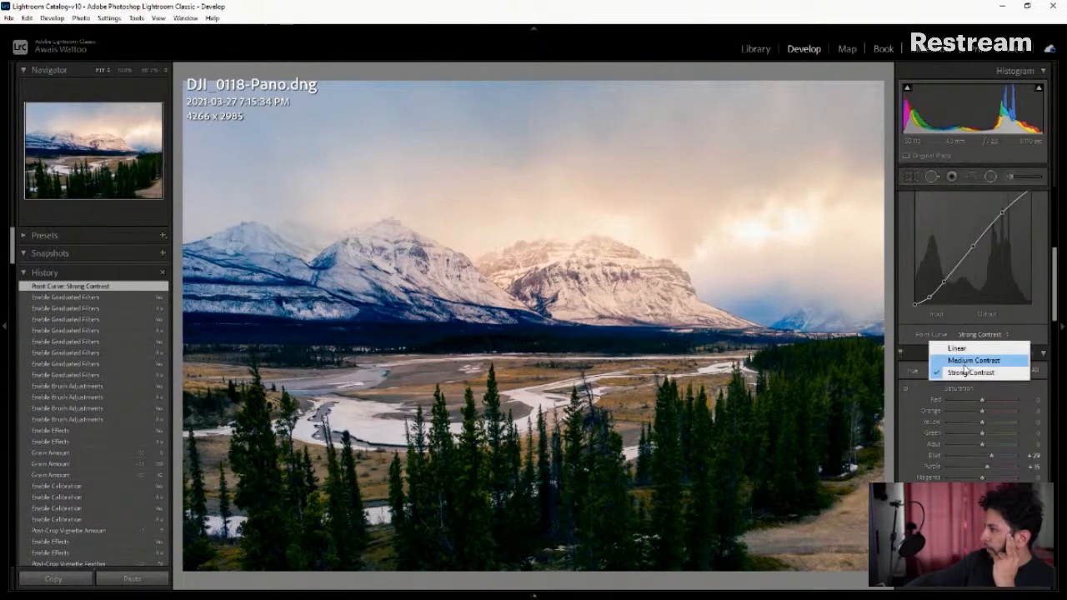
click(965, 361)
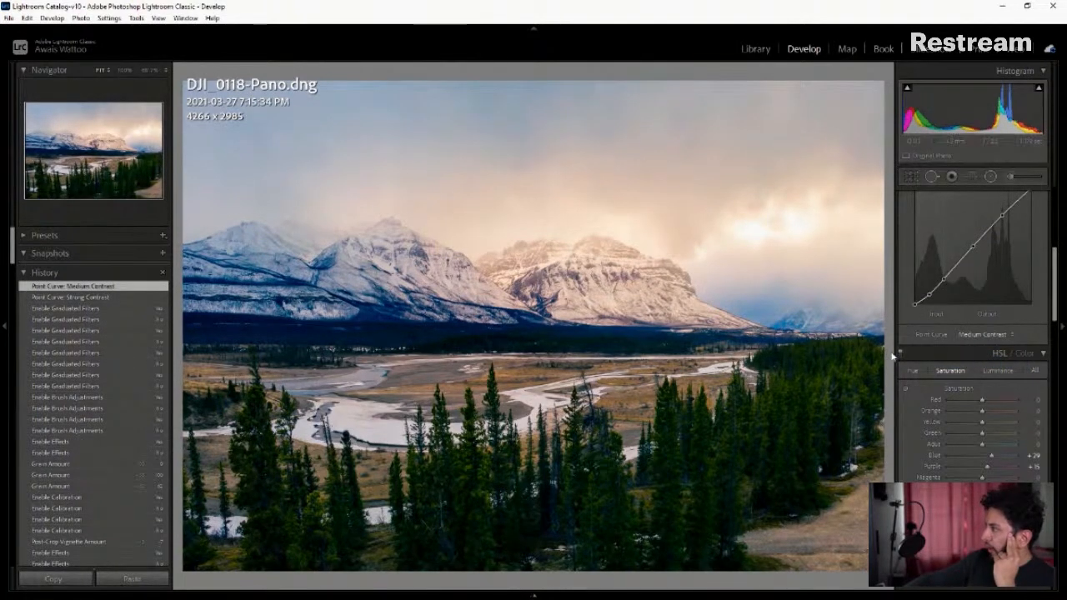
- Apply the Auto Upright perspective correction to the panorama, switching it off and on to compare and leaving it on Auto
scroll(973, 340, down, 3)
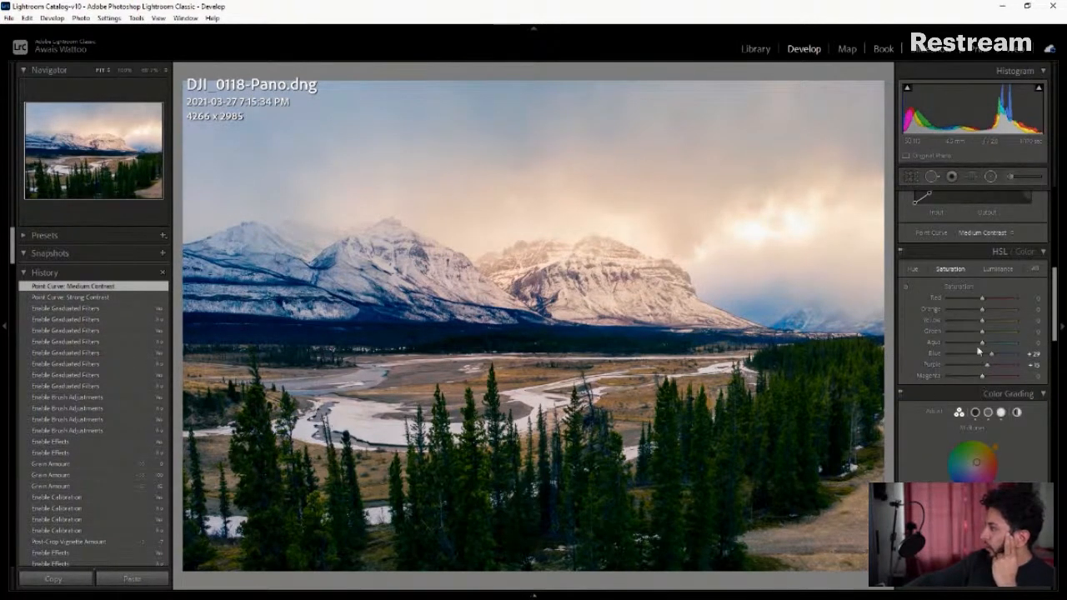
scroll(977, 351, down, 10)
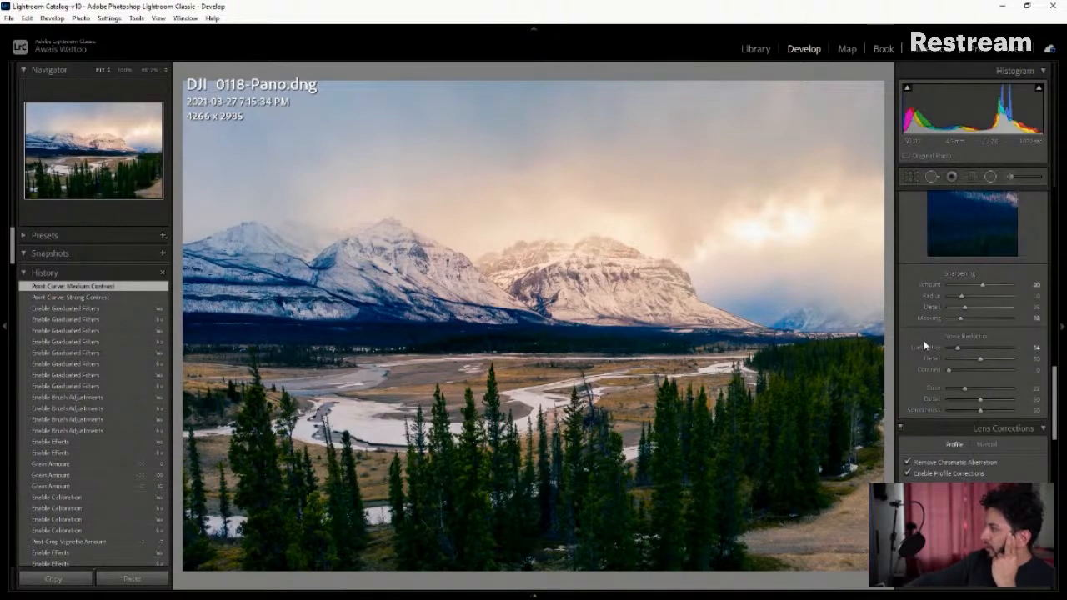
scroll(924, 340, down, 5)
click(964, 271)
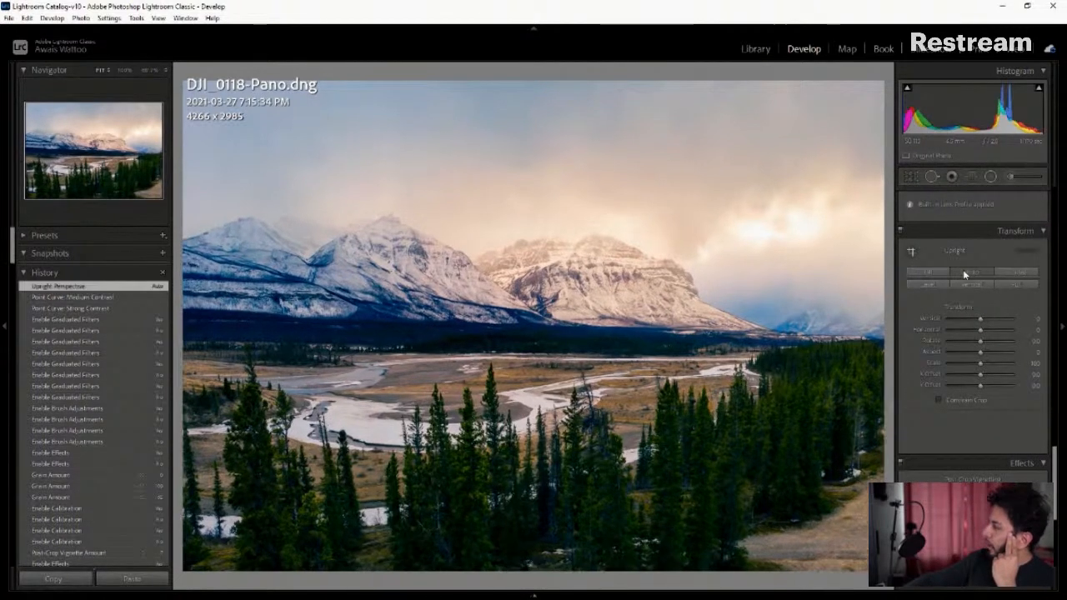
click(928, 271)
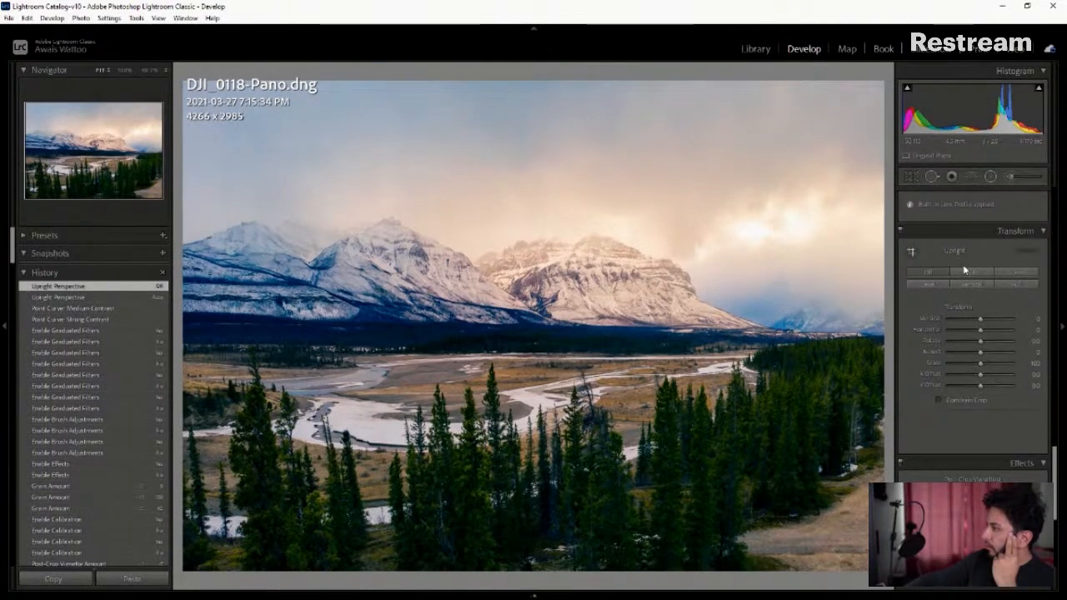
click(971, 271)
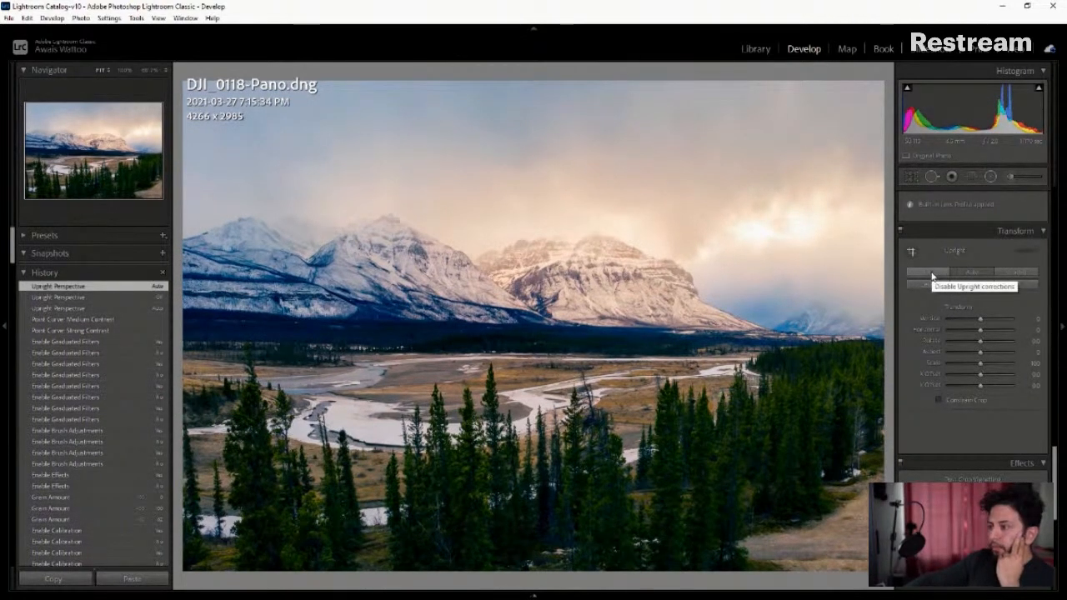
click(932, 276)
click(961, 270)
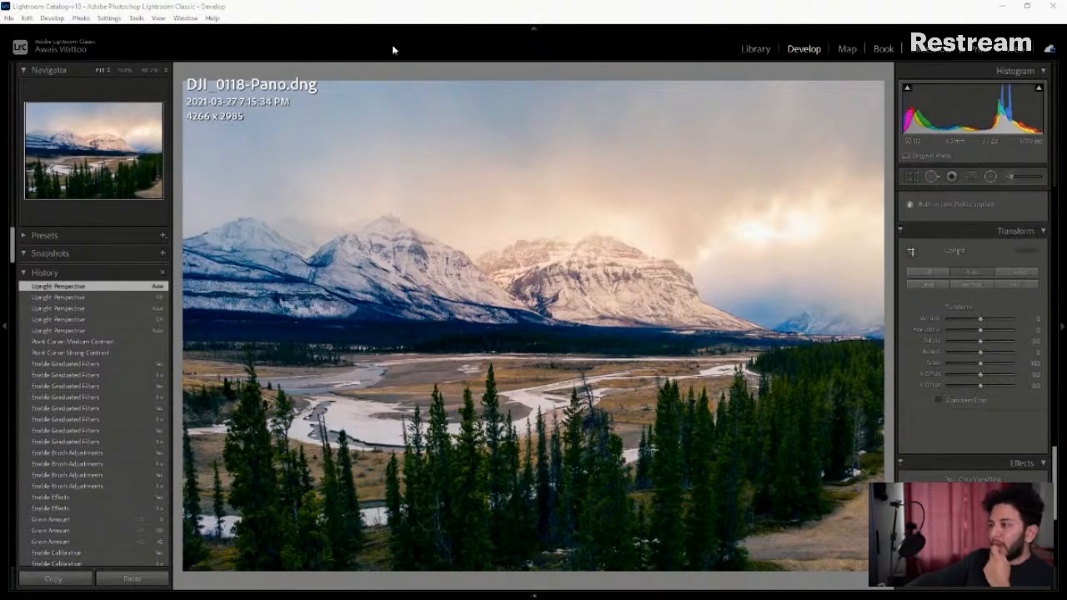
- View DJI_0118-Pano.dng enlarged in the Library, then return to the grid and clear the photo selection
key(g)
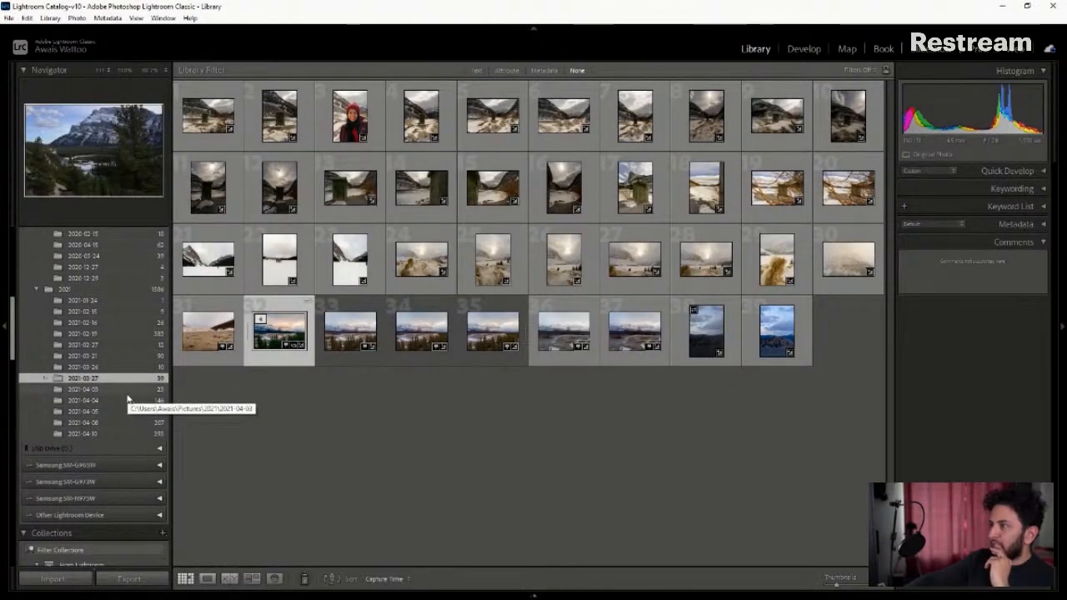
double_click(280, 332)
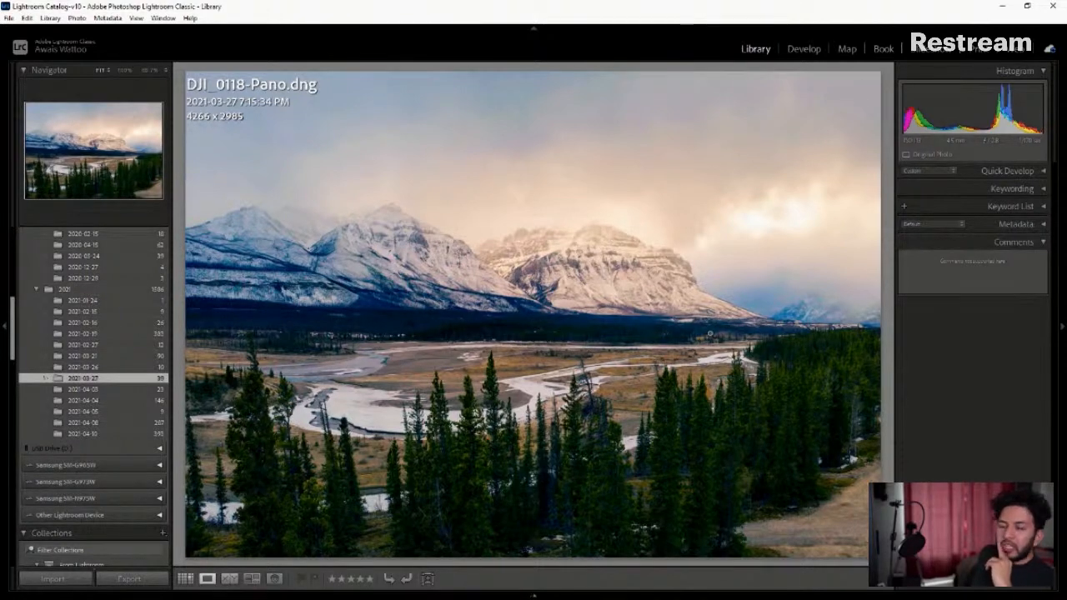
key(g)
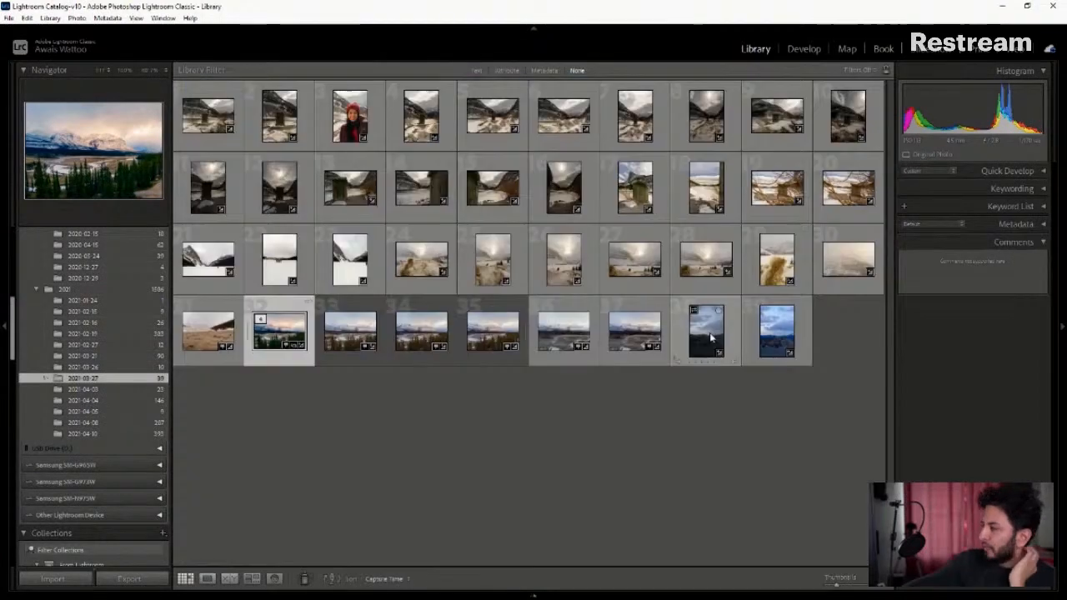
click(658, 498)
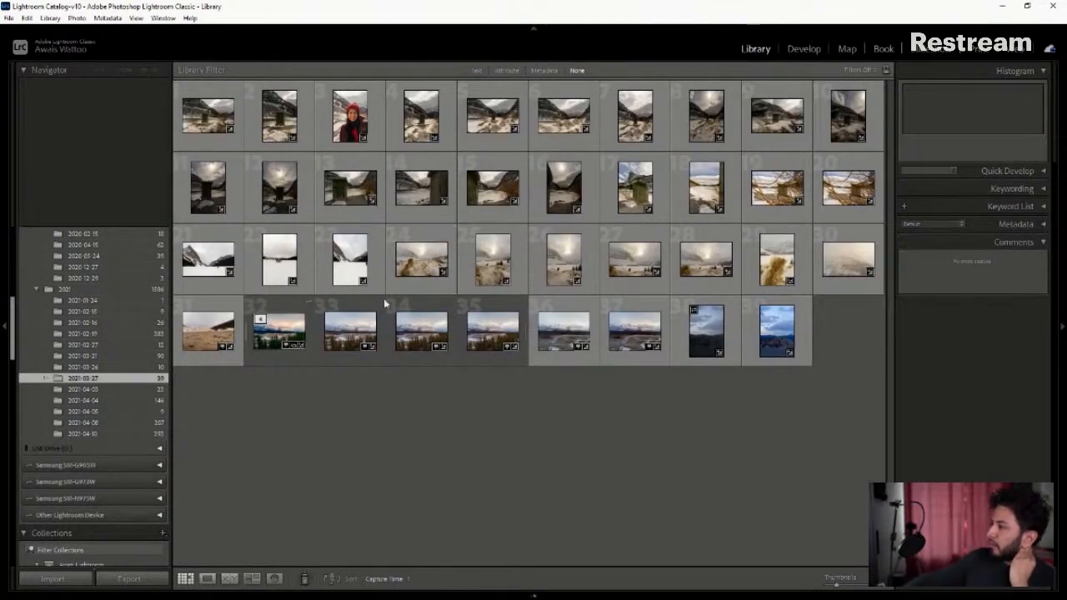
- Open the forest trail photo B2102093.ARW from the 2021-04-03 folder in the Develop module
click(83, 389)
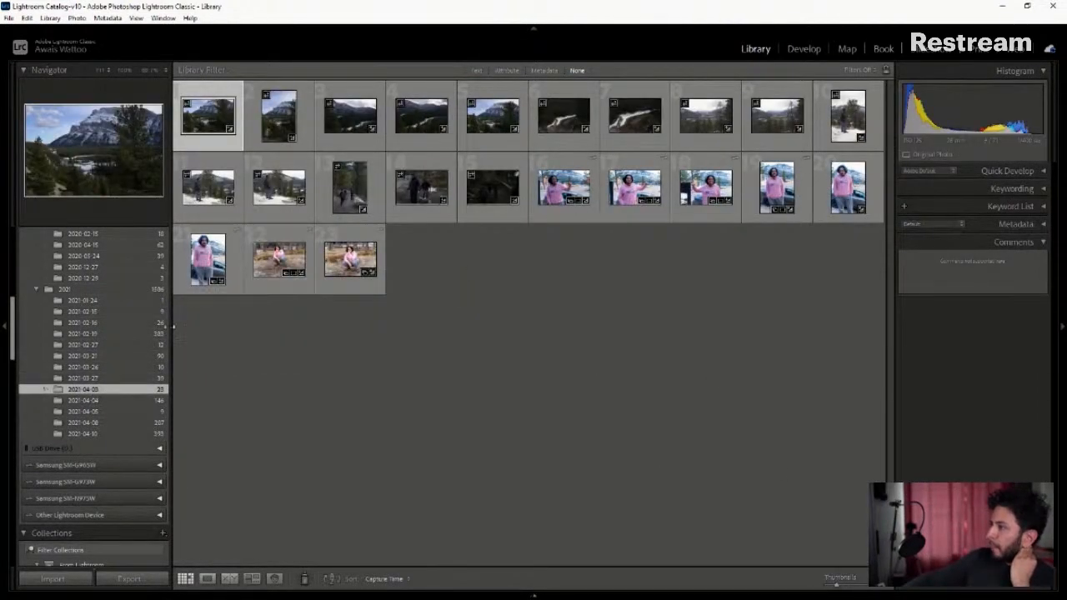
double_click(344, 183)
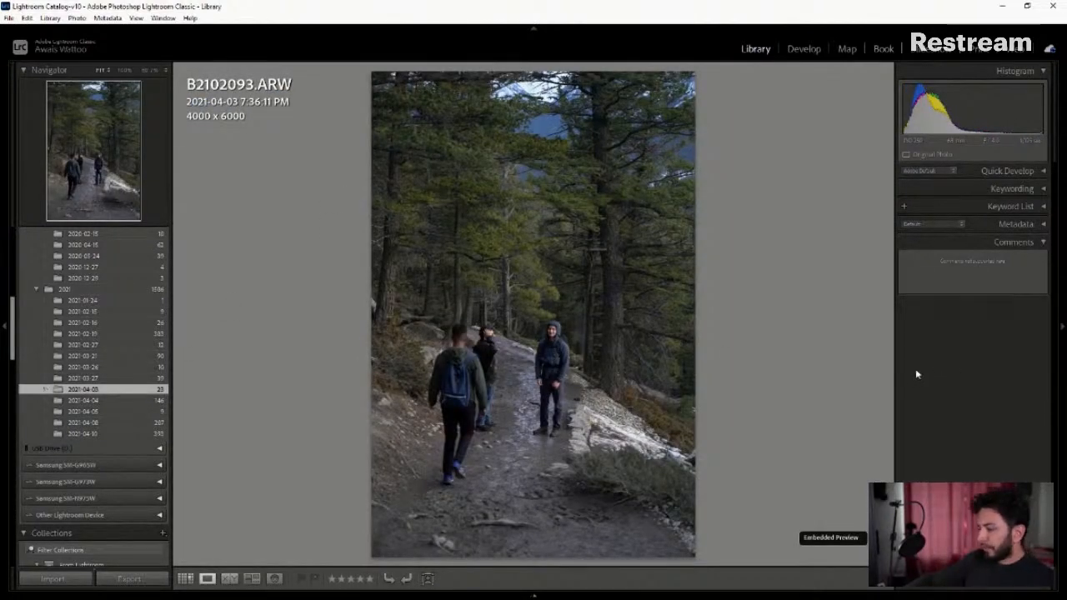
key(d)
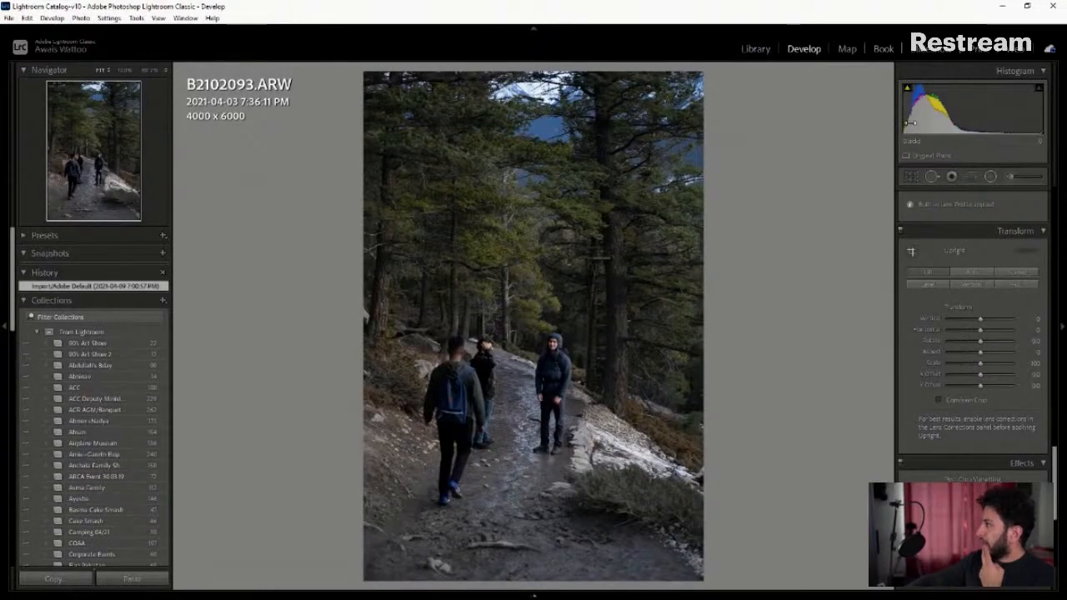
- Adjust the trail photo directly in the histogram, setting the exposure to +0.76 and the blacks to -12
click(909, 128)
drag(935, 125, 907, 118)
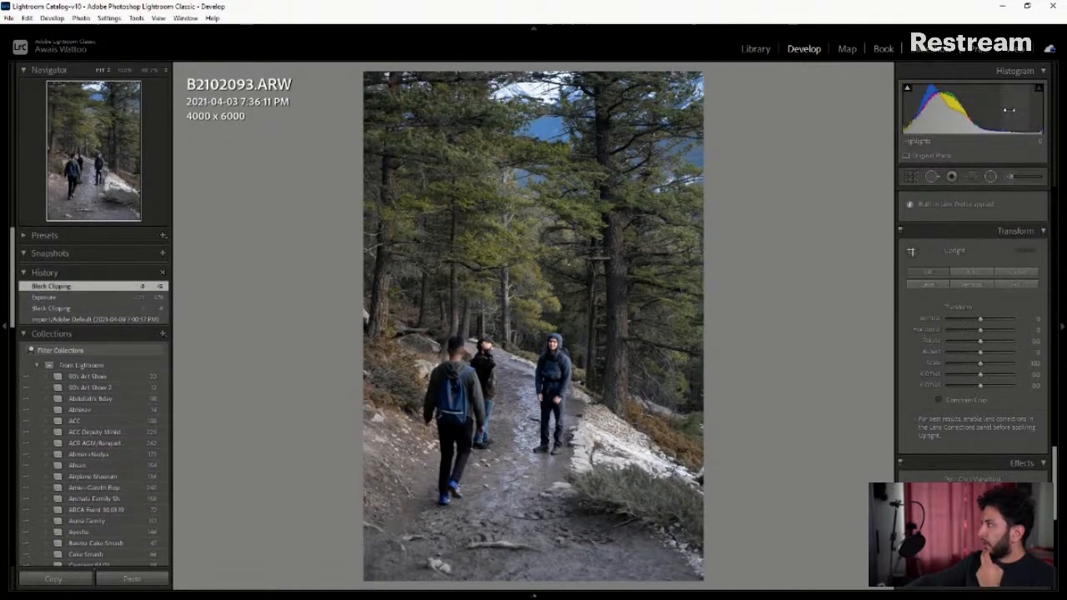
- Apply Auto tone and set the white balance to Auto, checking the hikers at close zoom
scroll(984, 269, up, 10)
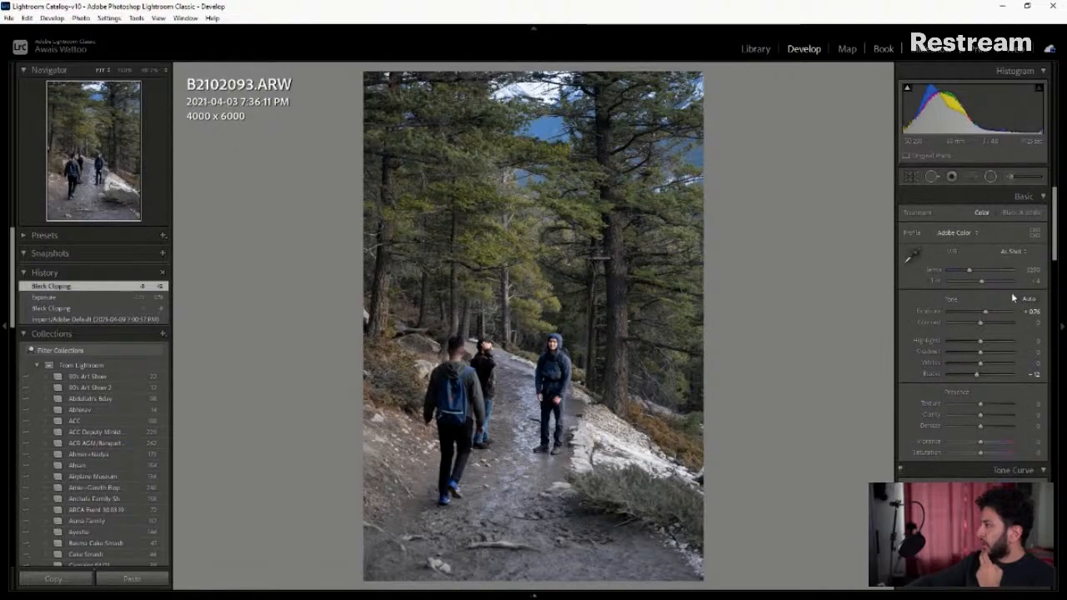
click(1029, 300)
click(1012, 251)
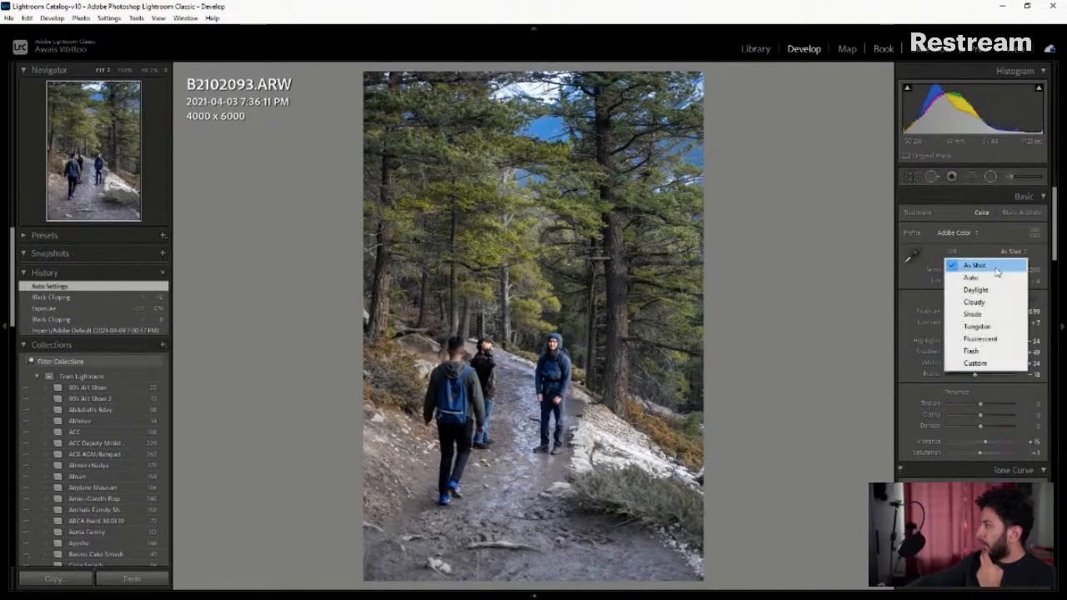
click(971, 277)
click(505, 418)
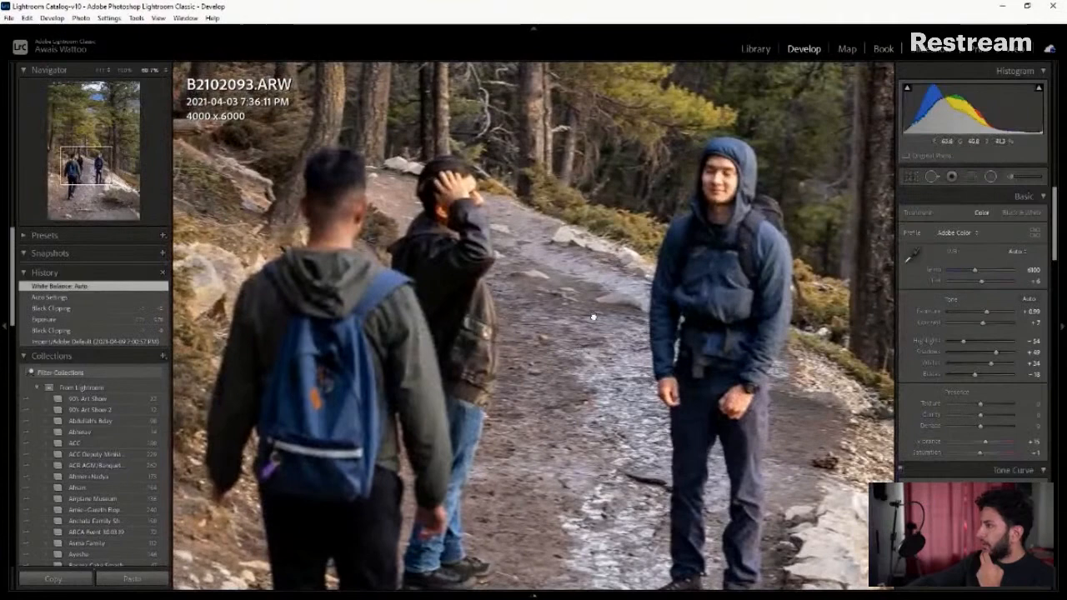
click(567, 356)
- Enable the lens profile corrections and chromatic aberration removal for the trail photo
scroll(1030, 429, down, 10)
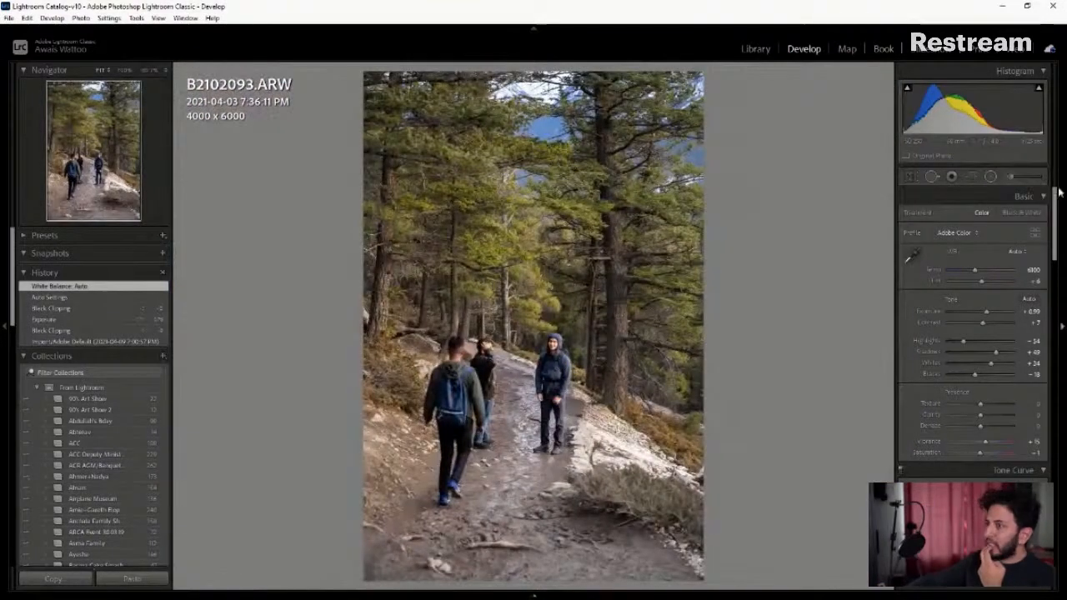
scroll(1030, 430, up, 5)
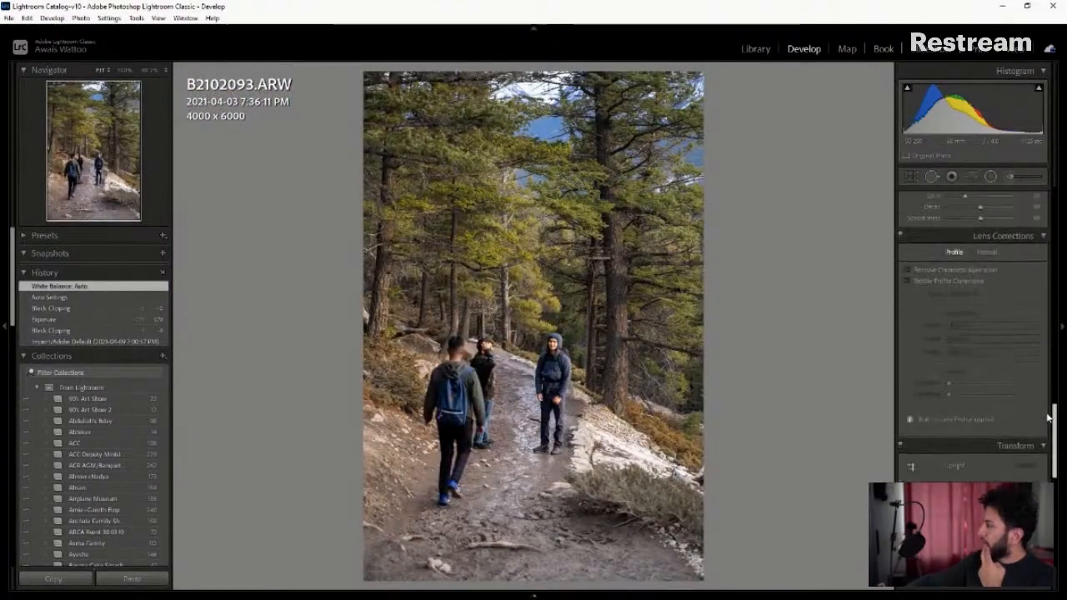
click(924, 375)
click(916, 365)
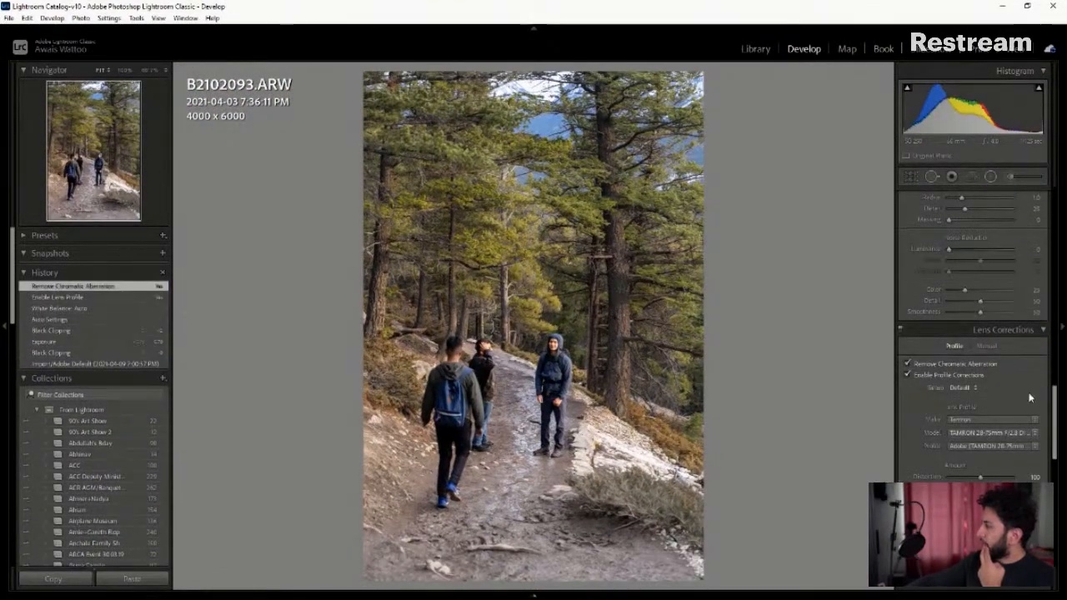
- Try the blue primary saturation in Calibration at +100 twice, resetting it to 0 each time to compare
drag(1054, 419, 1032, 591)
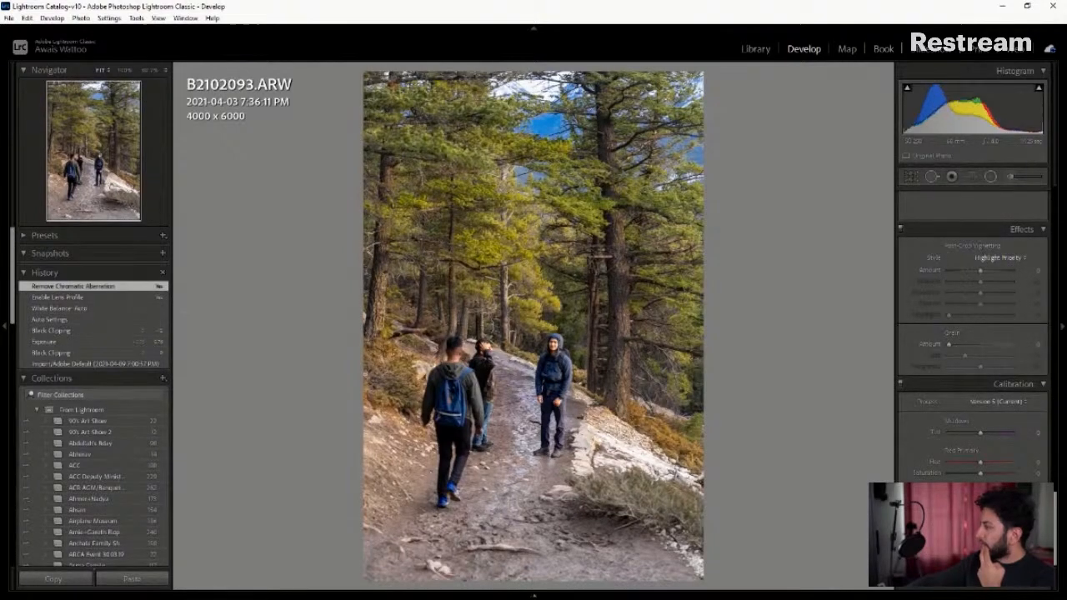
drag(981, 554, 1016, 553)
double_click(1016, 554)
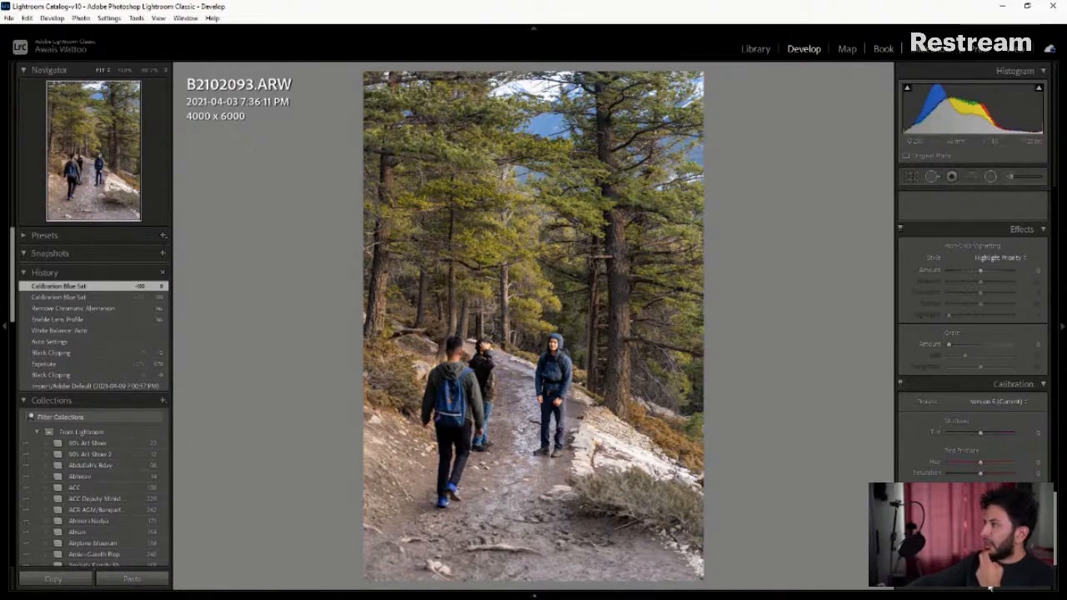
drag(980, 553, 1016, 553)
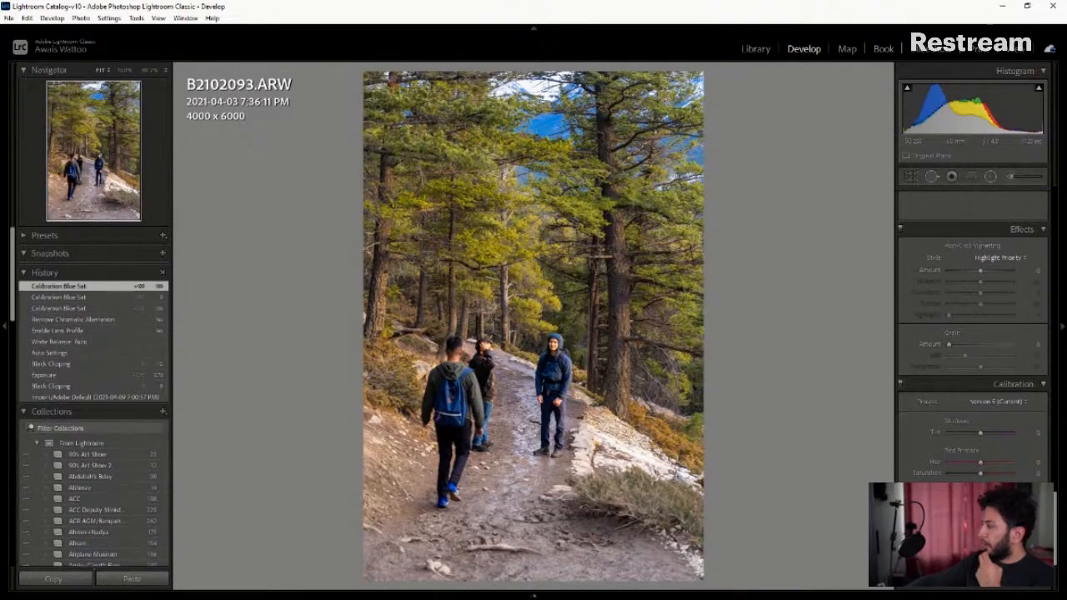
double_click(1016, 553)
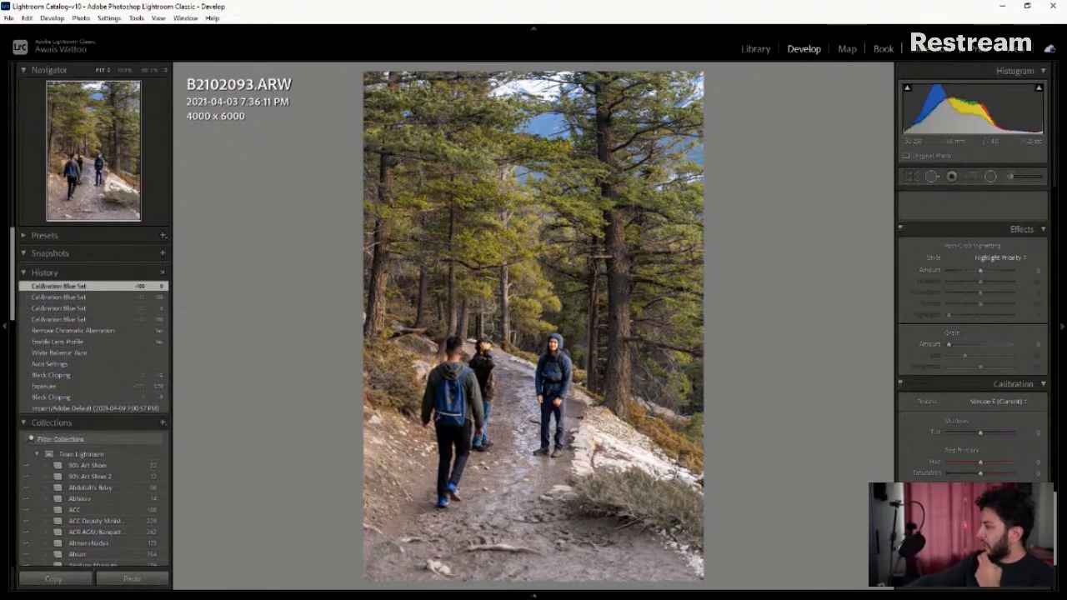
- Try boosting the blue and green primary saturation in Calibration one at a time, inspecting the hikers up close and resetting each to 0
mouse_move(980, 553)
mouse_down()
mouse_move(1016, 553)
mouse_move(982, 553)
mouse_up()
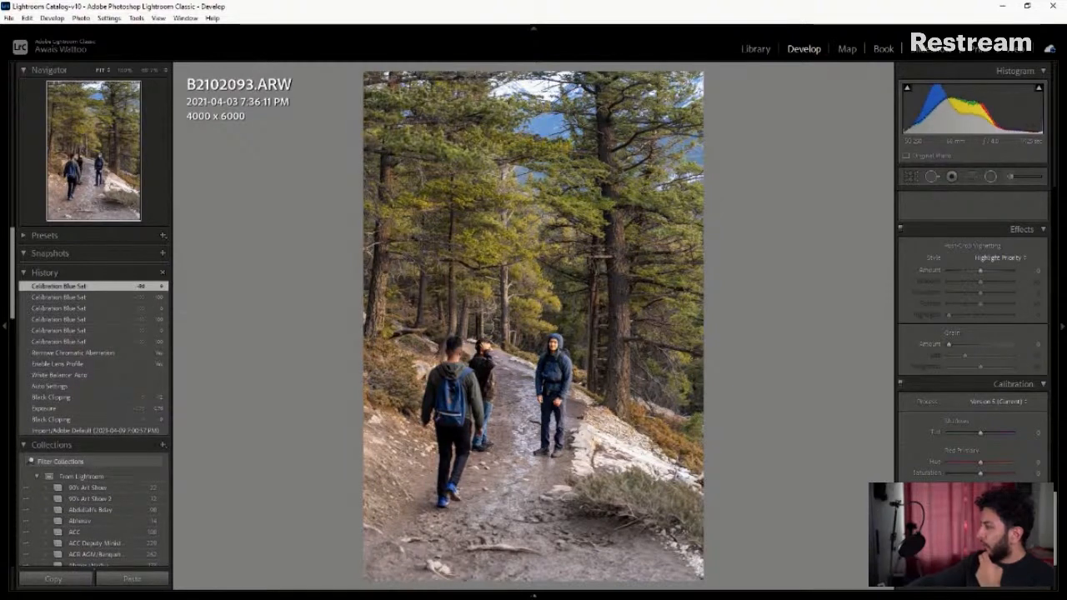
double_click(983, 553)
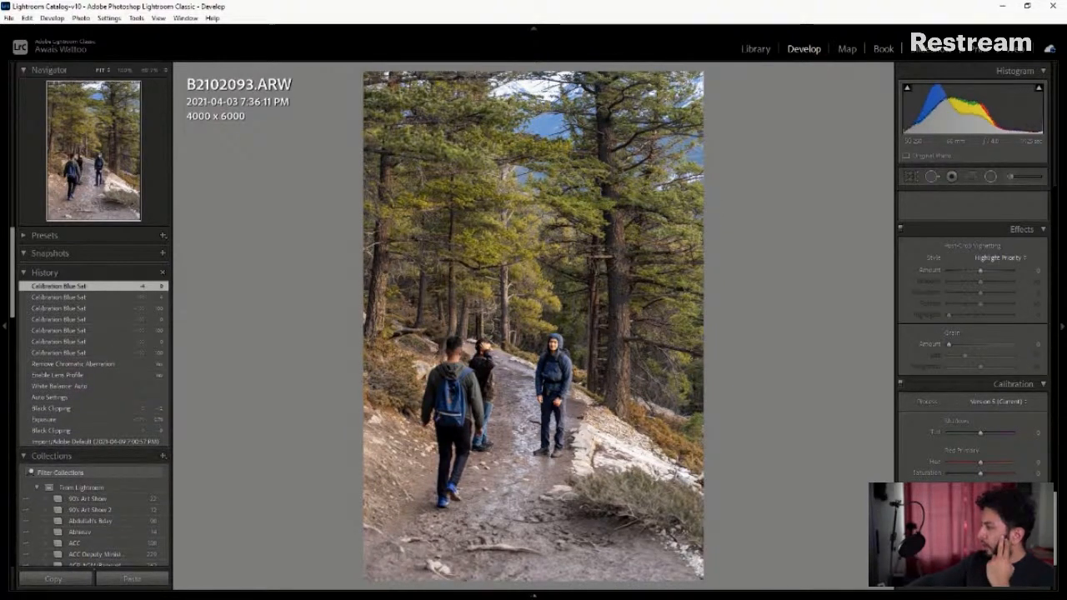
drag(980, 513, 1016, 514)
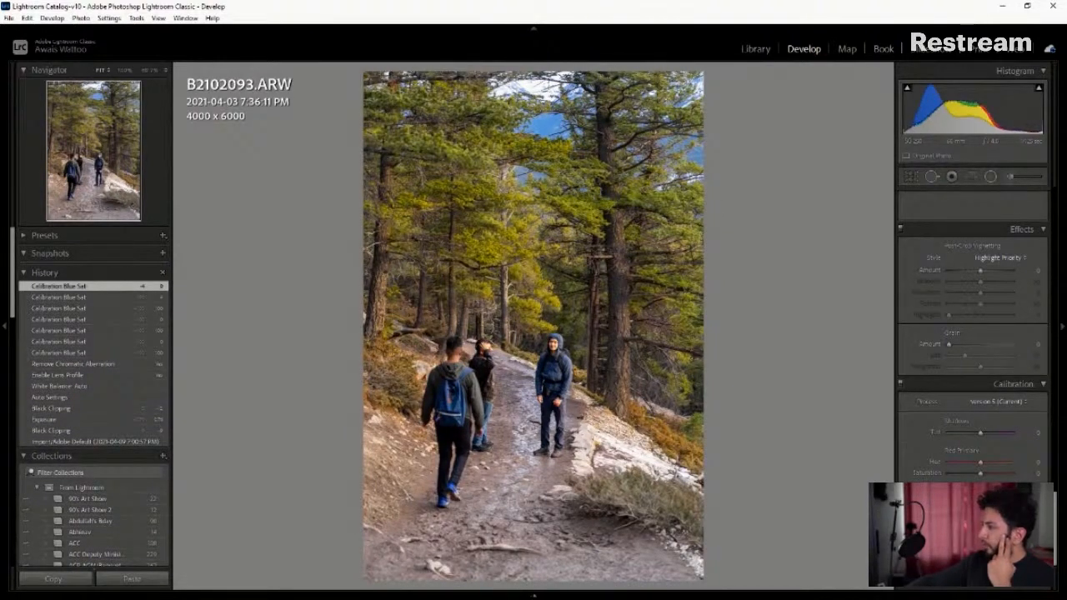
click(583, 338)
drag(582, 339, 655, 312)
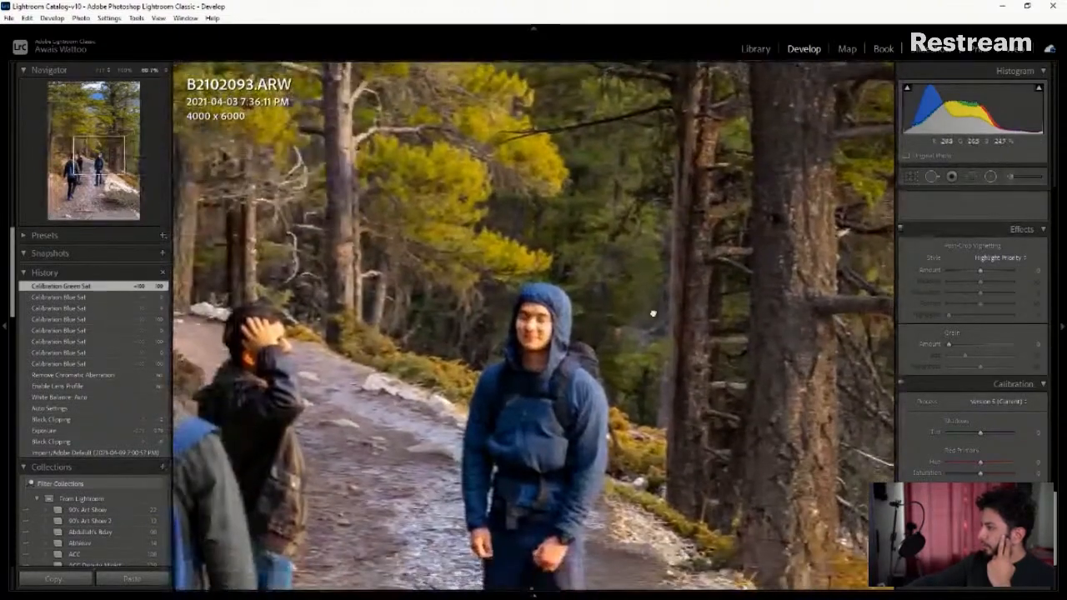
drag(715, 426, 876, 385)
drag(514, 389, 599, 346)
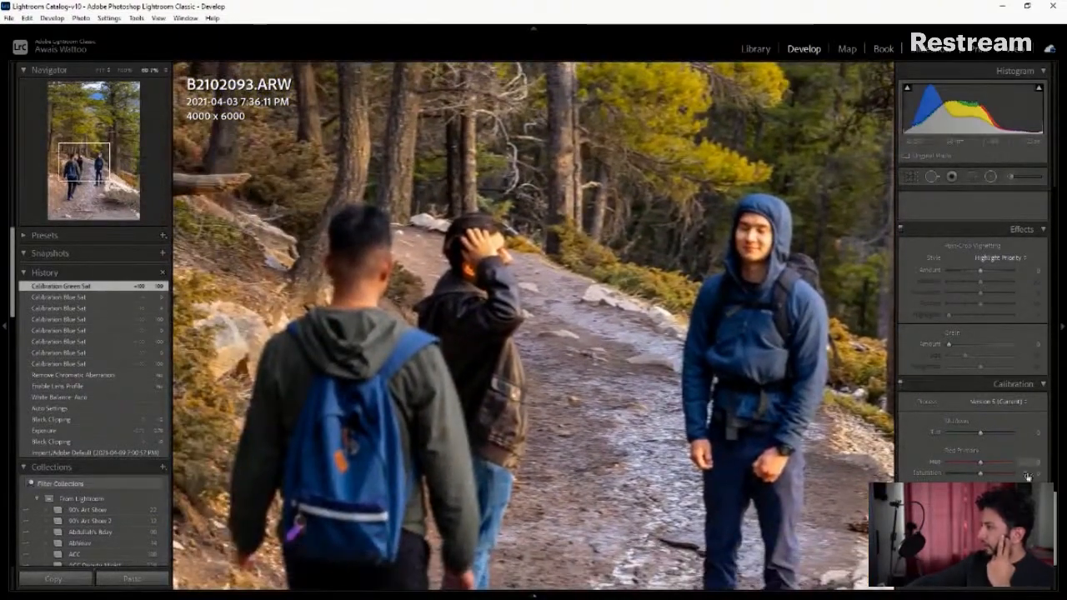
double_click(1016, 513)
click(1016, 514)
double_click(1016, 514)
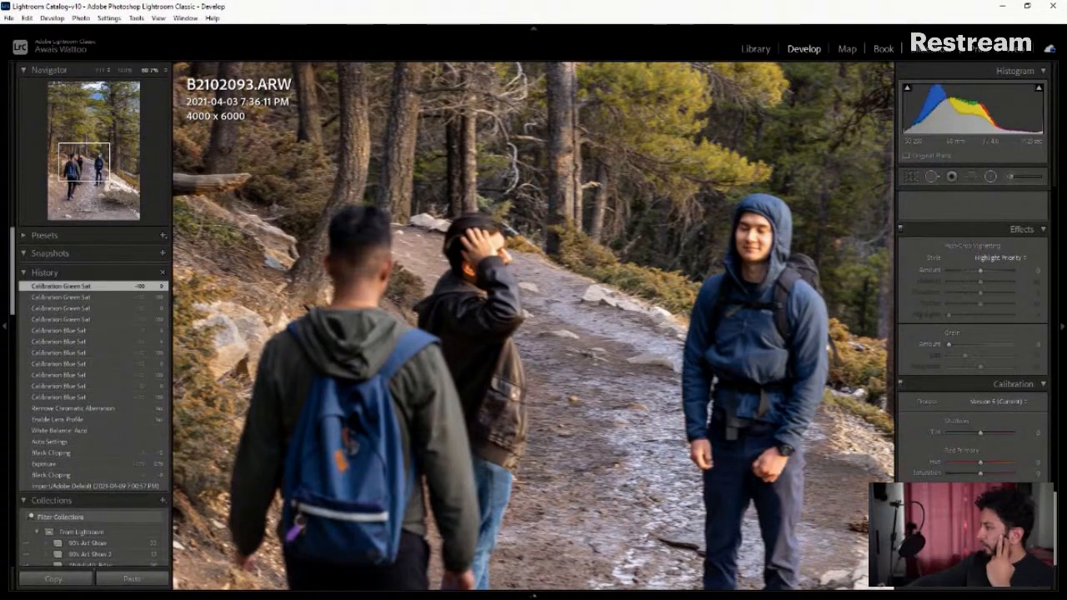
- Compare the effect of high blue and high green primary saturation on the enlarged hikers, reset both to 0, and fit the whole photo
click(1016, 554)
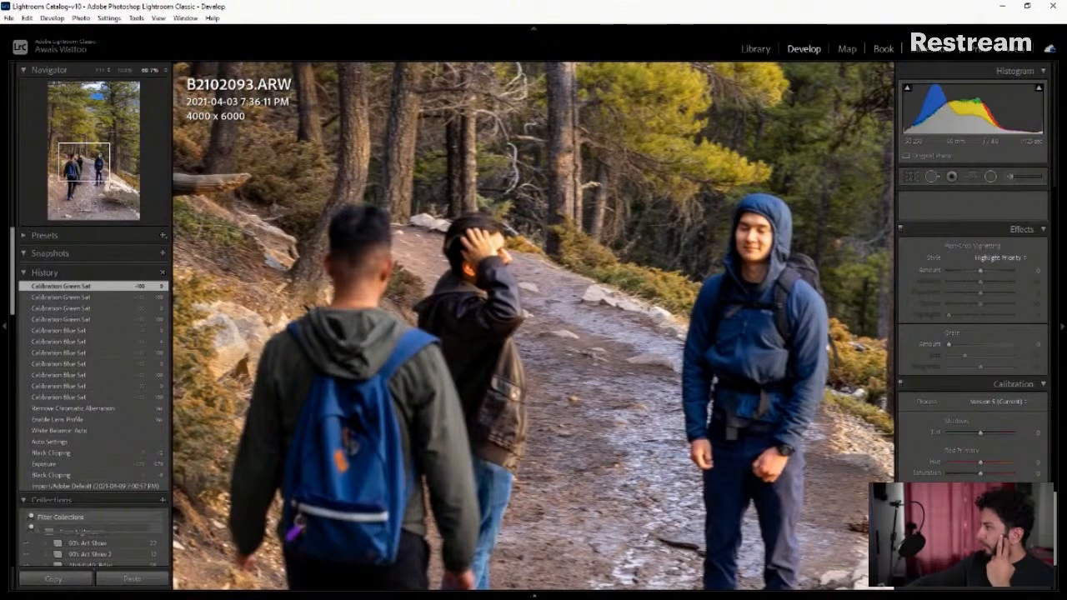
double_click(1016, 554)
click(1010, 514)
drag(1010, 514, 1016, 514)
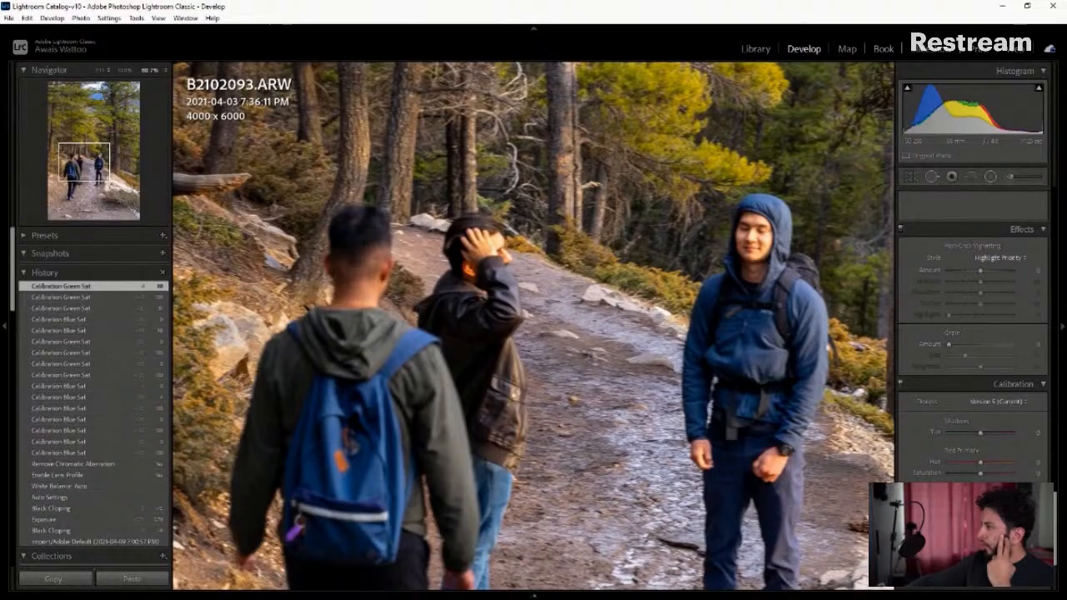
double_click(1009, 513)
key(z)
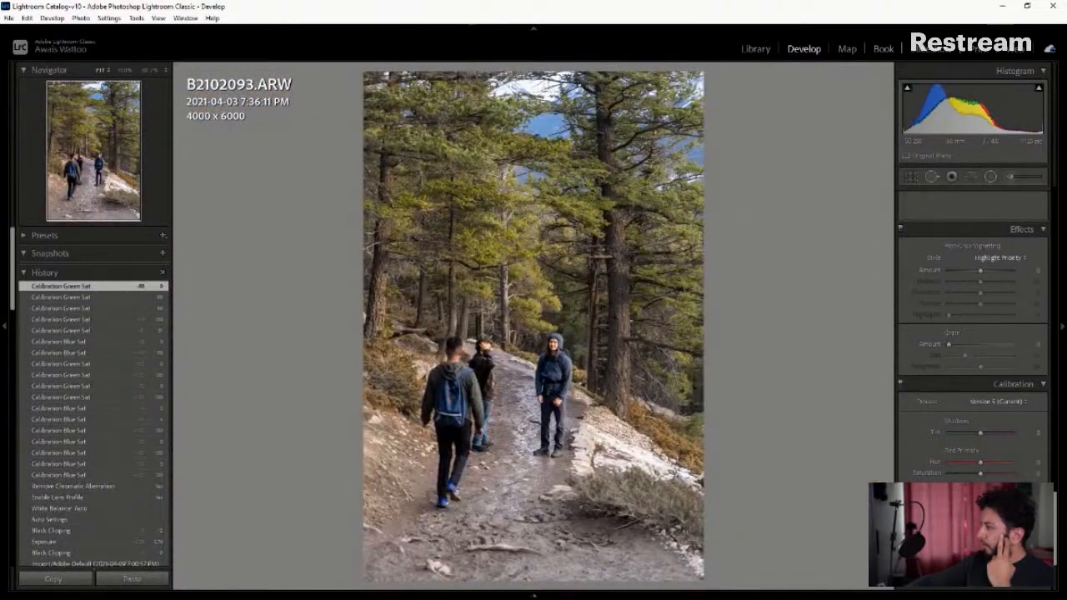
- Test the green and red primary saturation at +100, reset both to 0, and set the blue primary saturation to +100
drag(980, 515, 1017, 514)
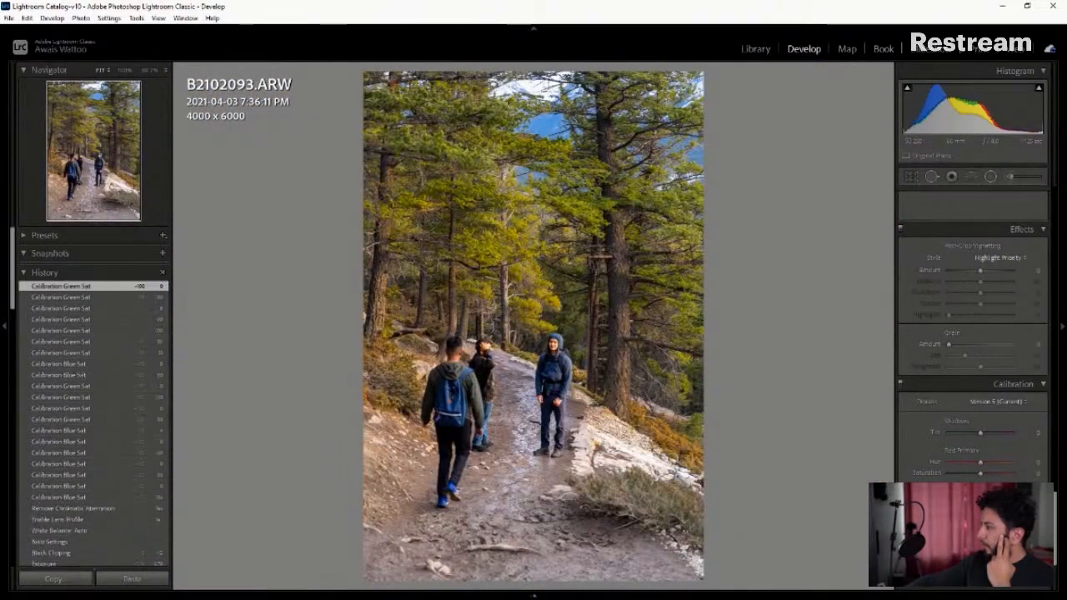
drag(981, 472, 1012, 473)
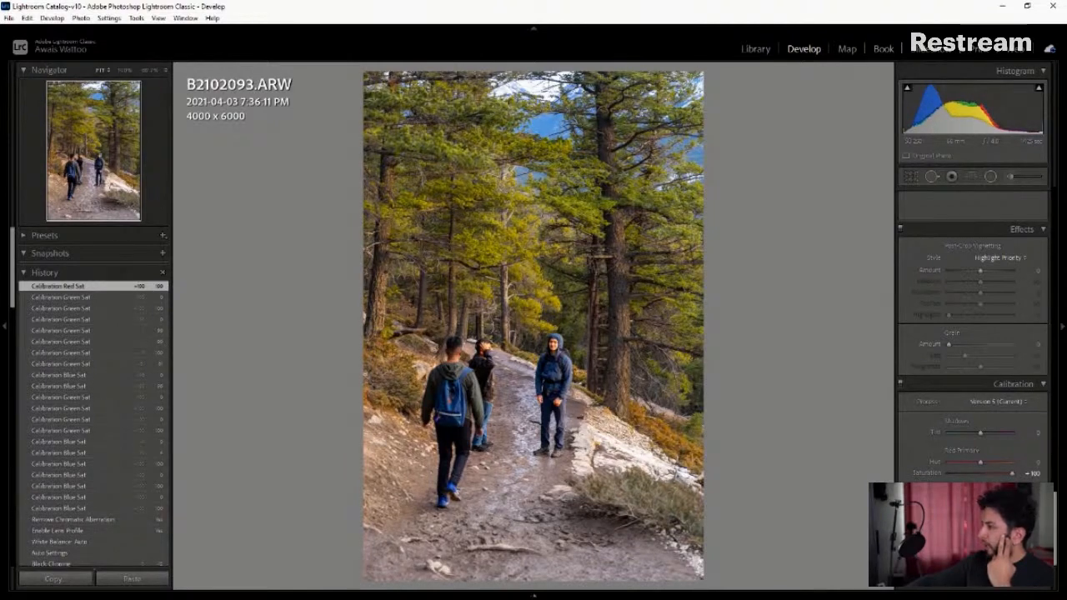
double_click(1011, 475)
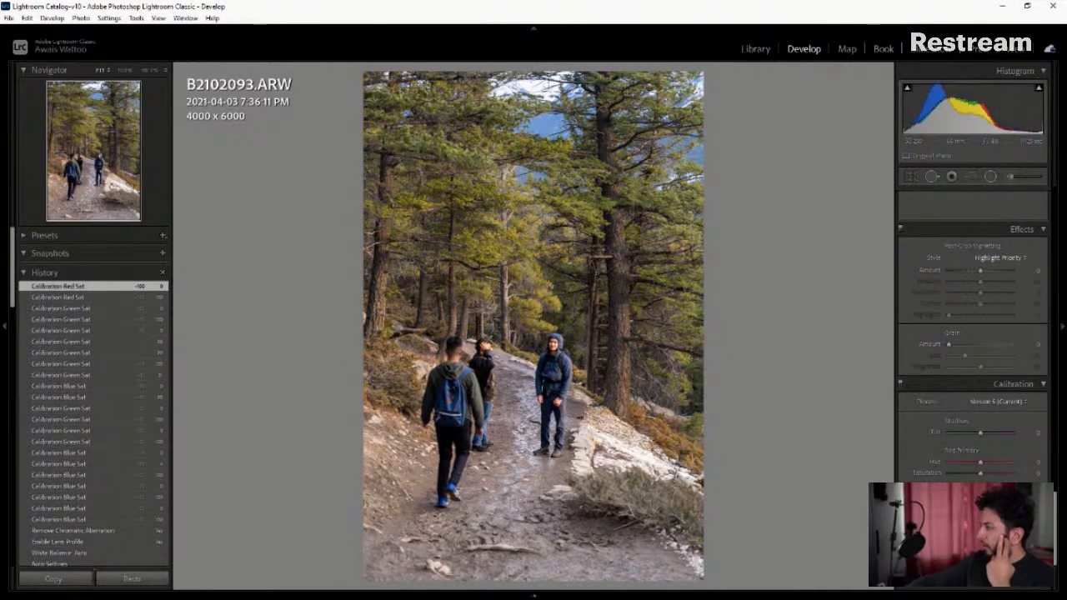
drag(980, 554, 1014, 555)
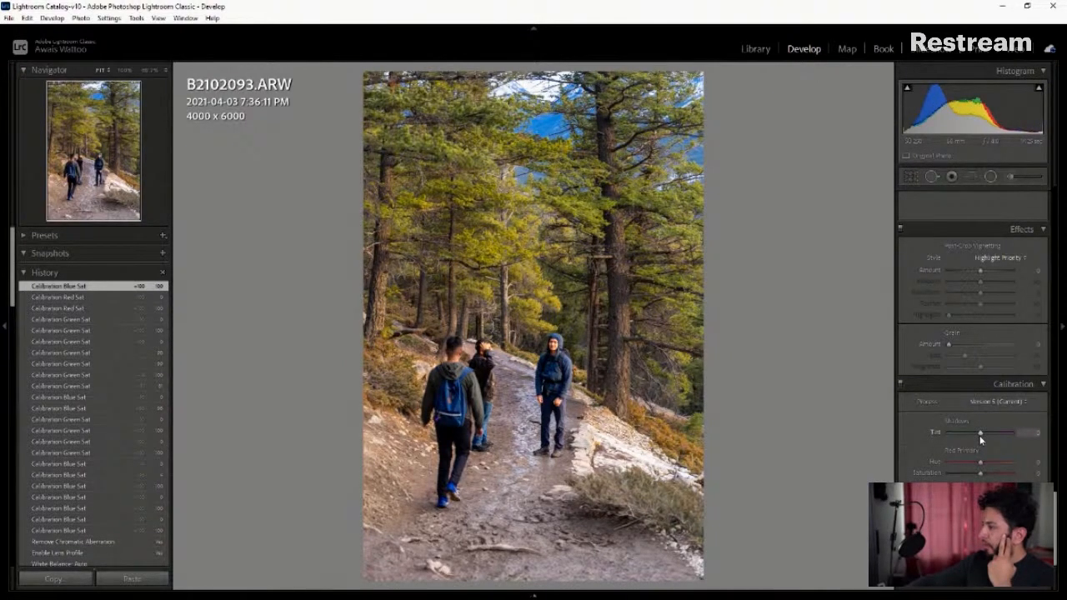
- Try the Calibration shadows tint at +19, resetting it to 0 in between to compare
drag(980, 435, 986, 446)
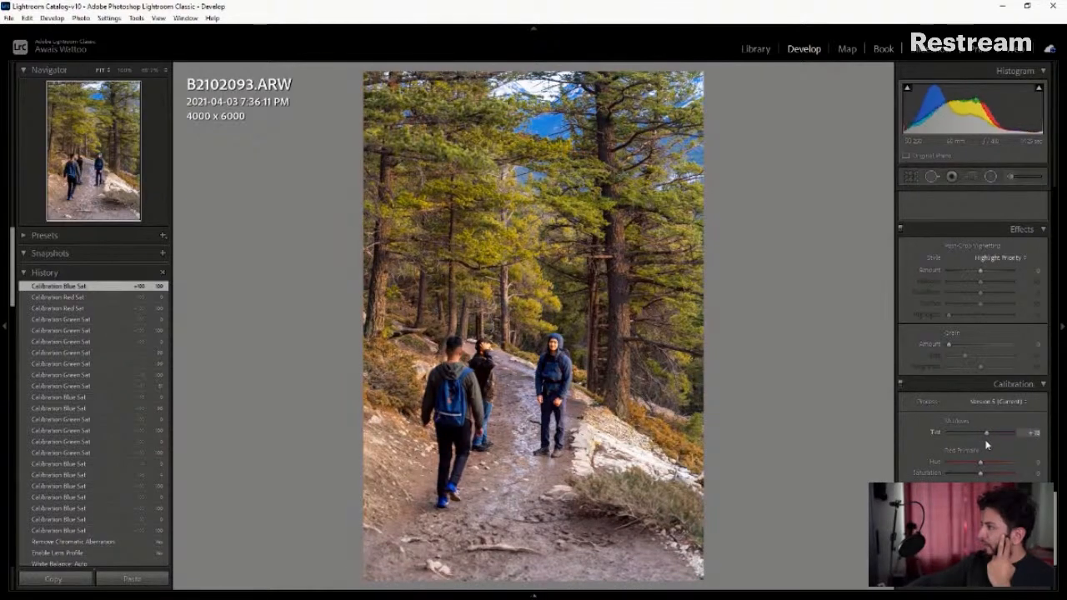
double_click(991, 435)
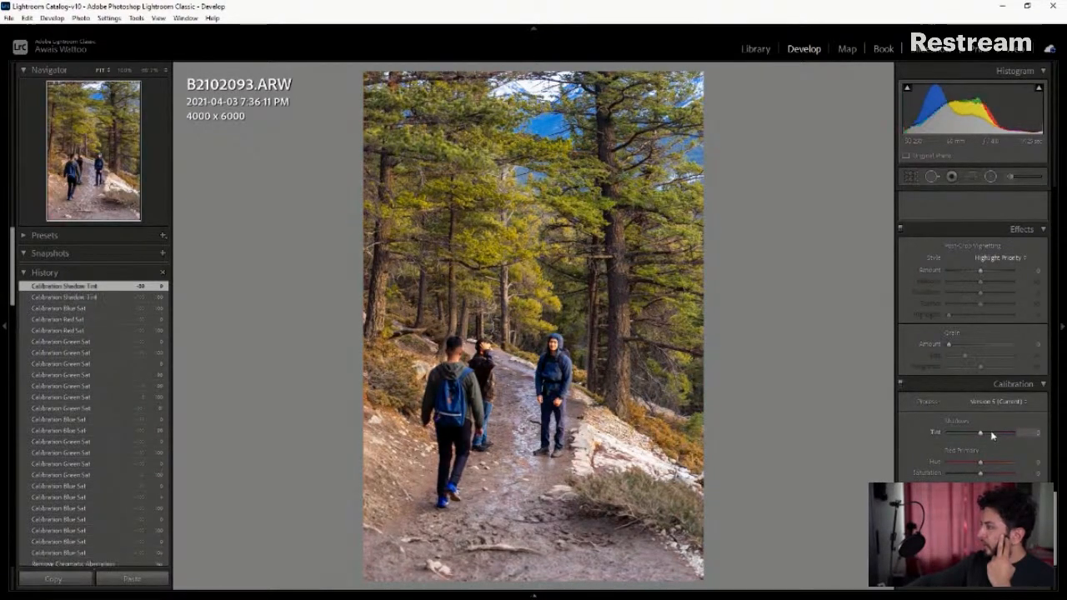
drag(990, 439, 989, 440)
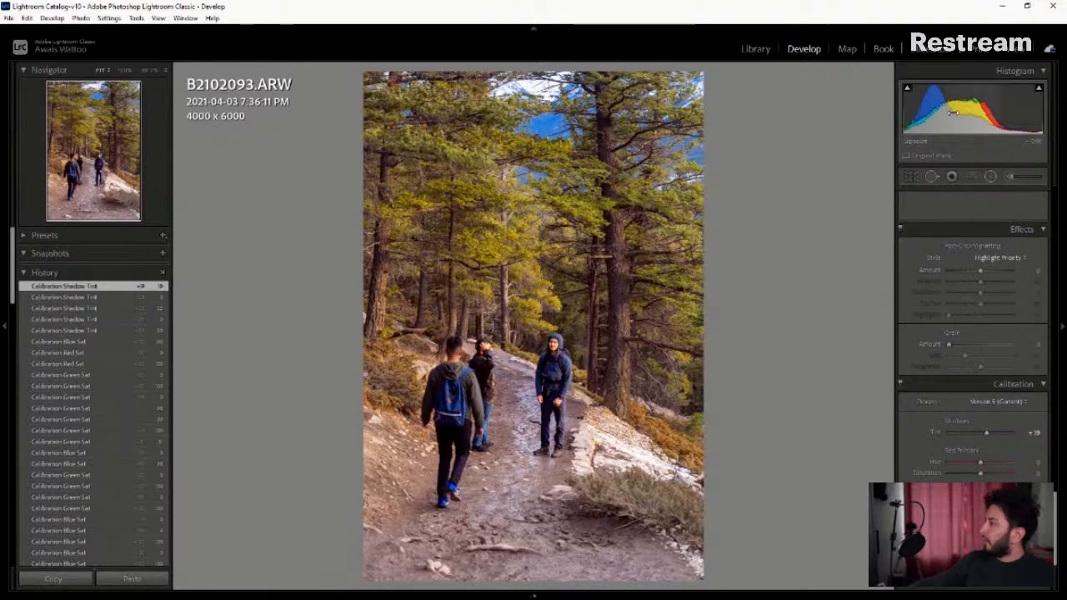
- Raise the exposure to +1.21, reset the shadows tint to 0, and lower the blacks to -35
drag(953, 111, 973, 109)
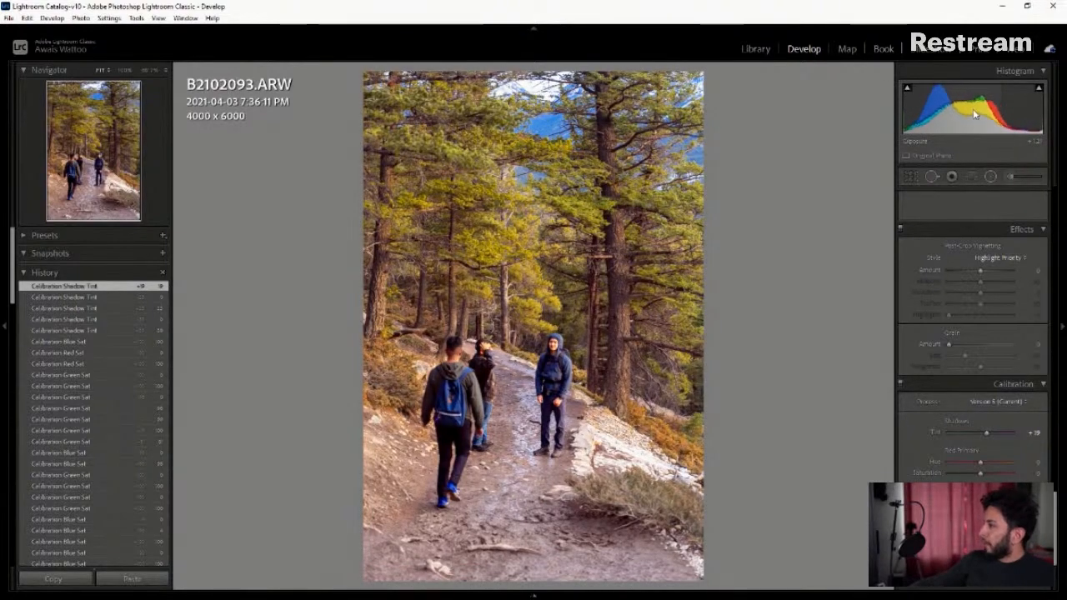
double_click(989, 438)
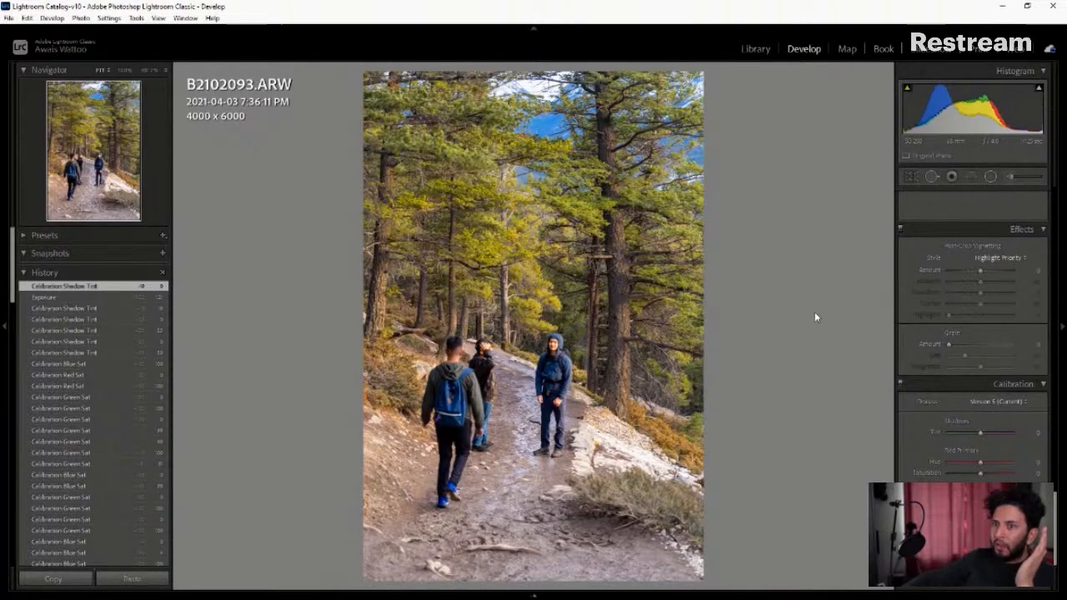
drag(904, 106, 898, 106)
- Set the sharpening masking to 33 and amount to 61, check the detail up close, and add slight luminance noise reduction
drag(1057, 500, 1057, 375)
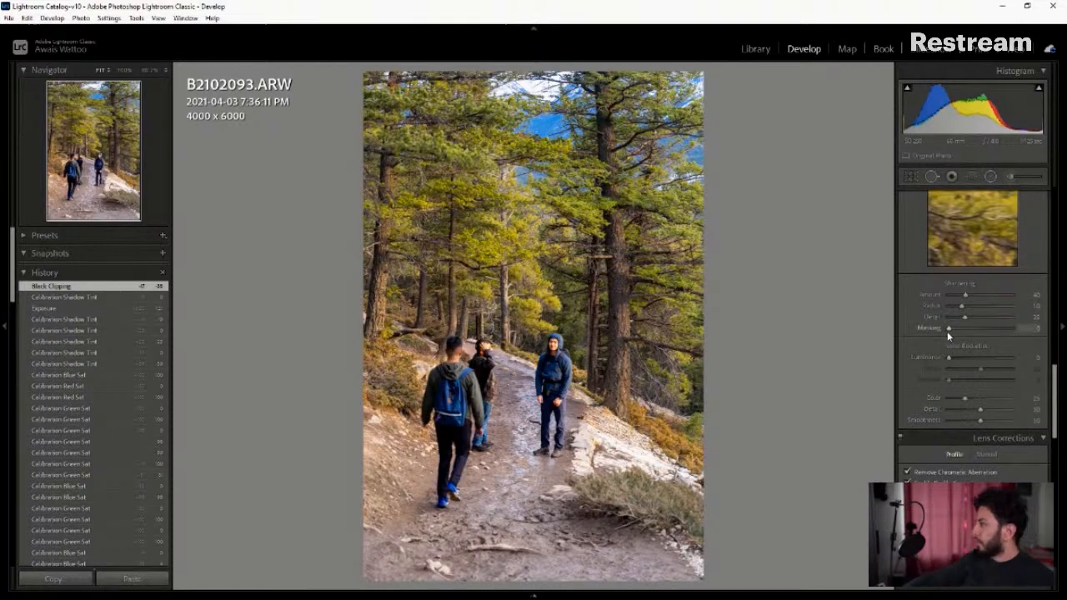
alt+drag(948, 327, 972, 330)
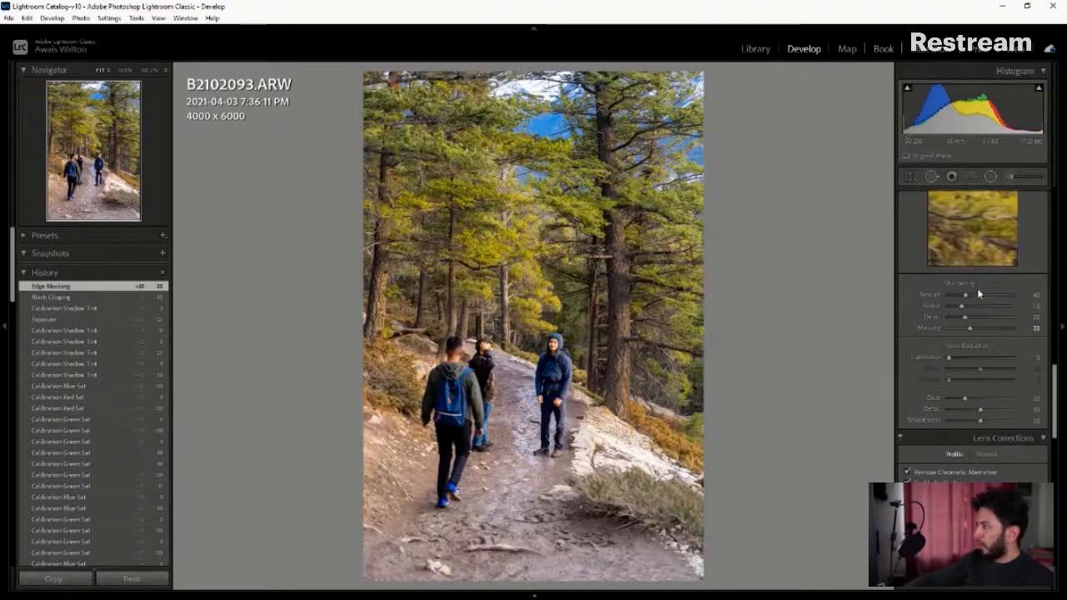
drag(965, 294, 972, 295)
click(482, 304)
click(482, 304)
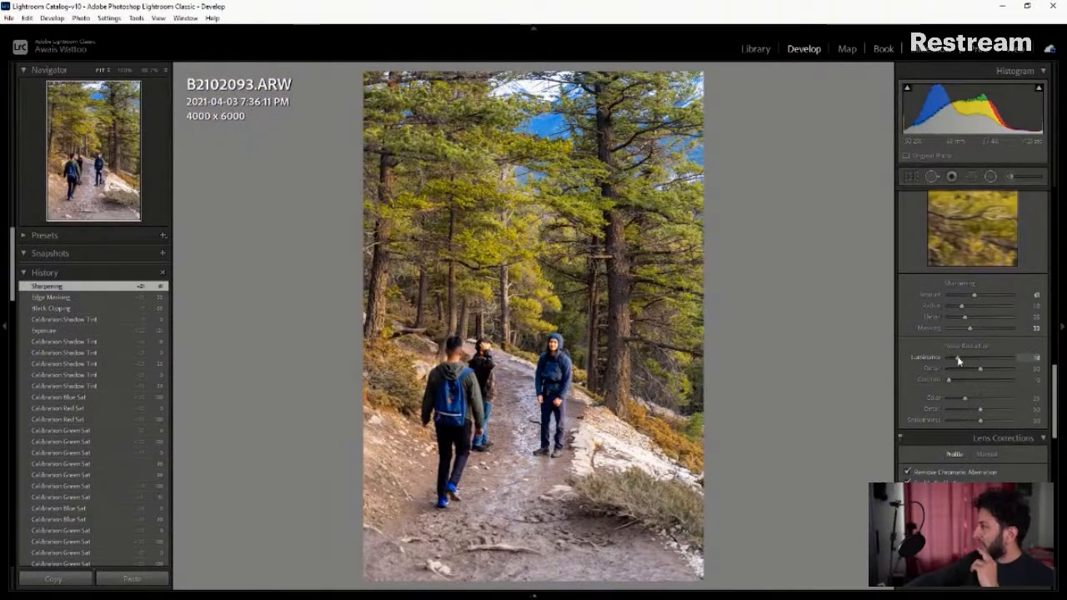
drag(959, 360, 964, 360)
- Try the Medium Contrast point curve on the trail photo and return the curve to Linear
scroll(973, 334, up, 6)
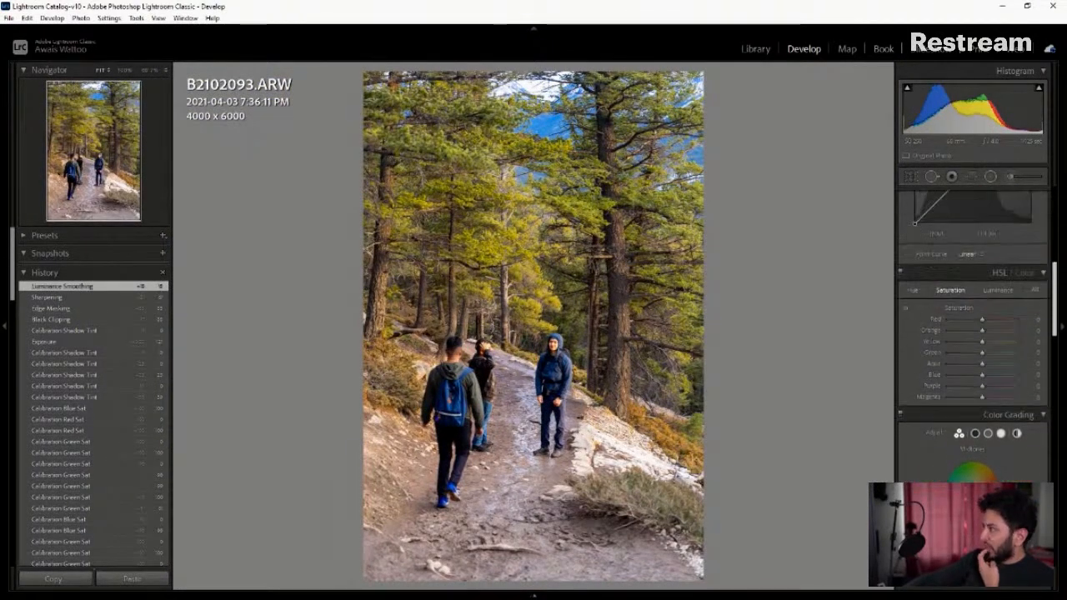
scroll(972, 333, up, 3)
click(983, 427)
click(975, 451)
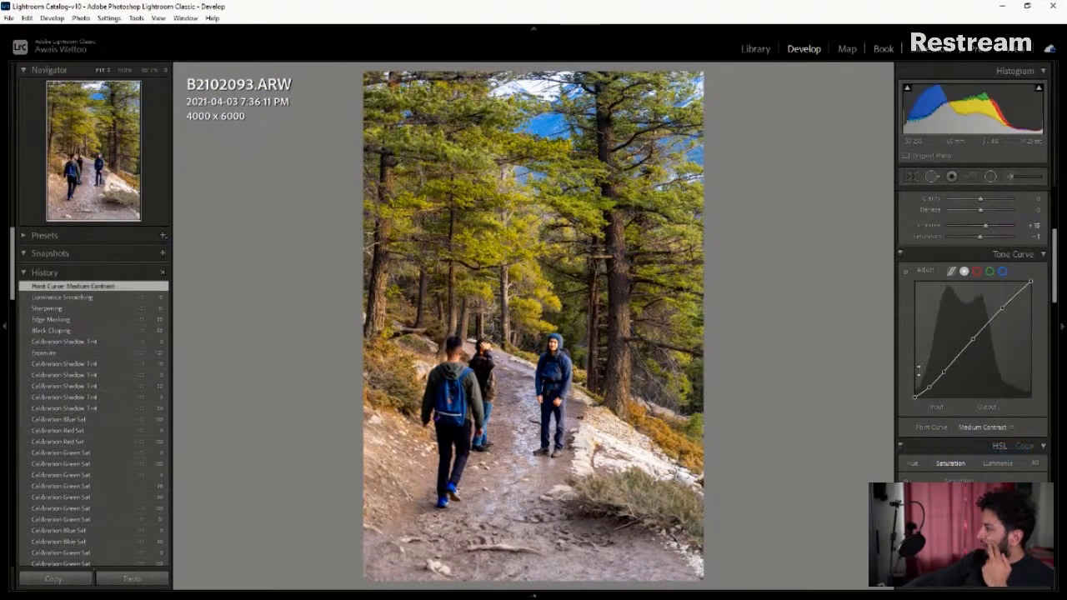
click(983, 427)
click(967, 438)
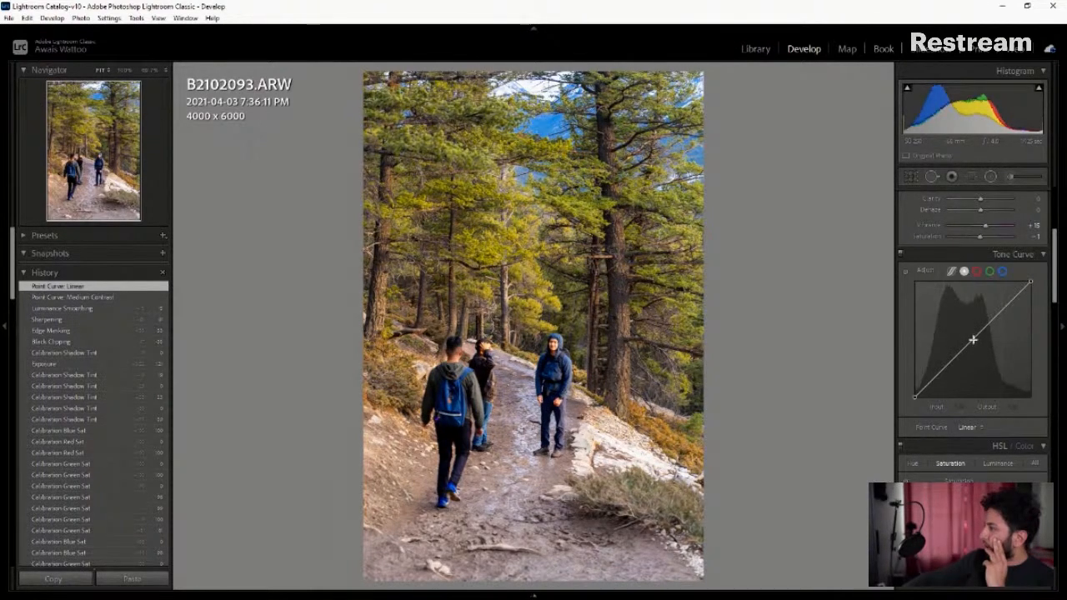
- Shape a gentle S-shaped point curve with three points, lifting input 189 to output 195, and set the saturation to +4
click(973, 339)
drag(947, 374, 947, 375)
drag(1002, 308, 1001, 308)
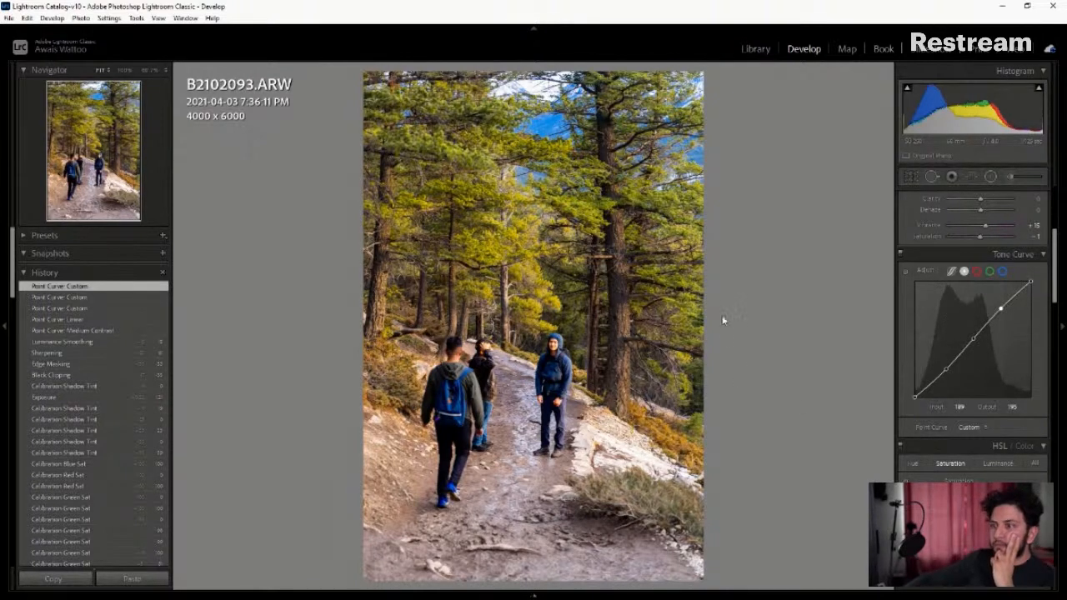
scroll(1056, 258, up, 3)
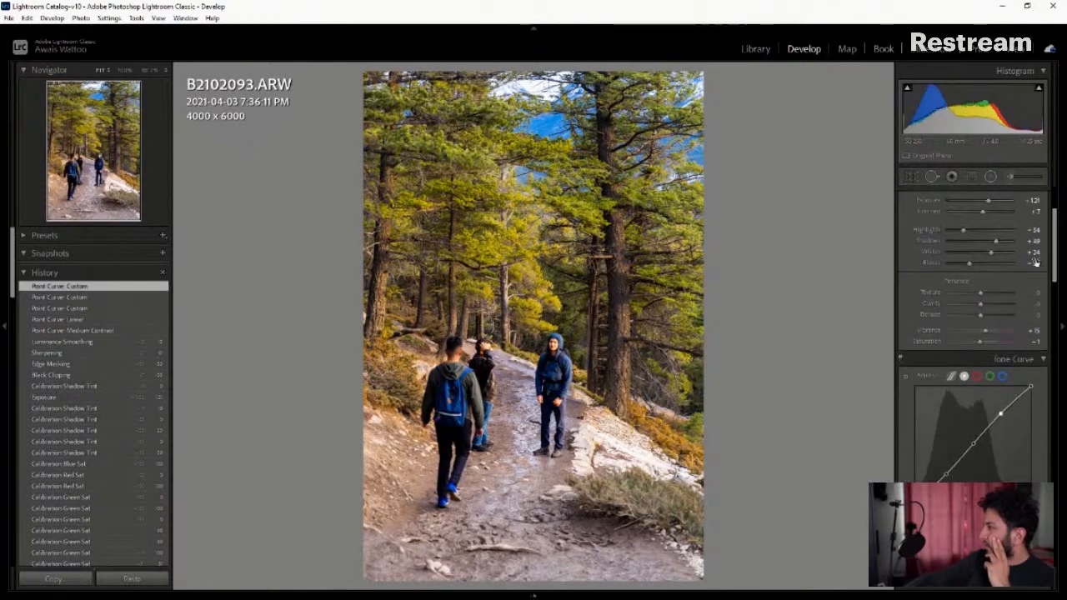
drag(981, 341, 986, 341)
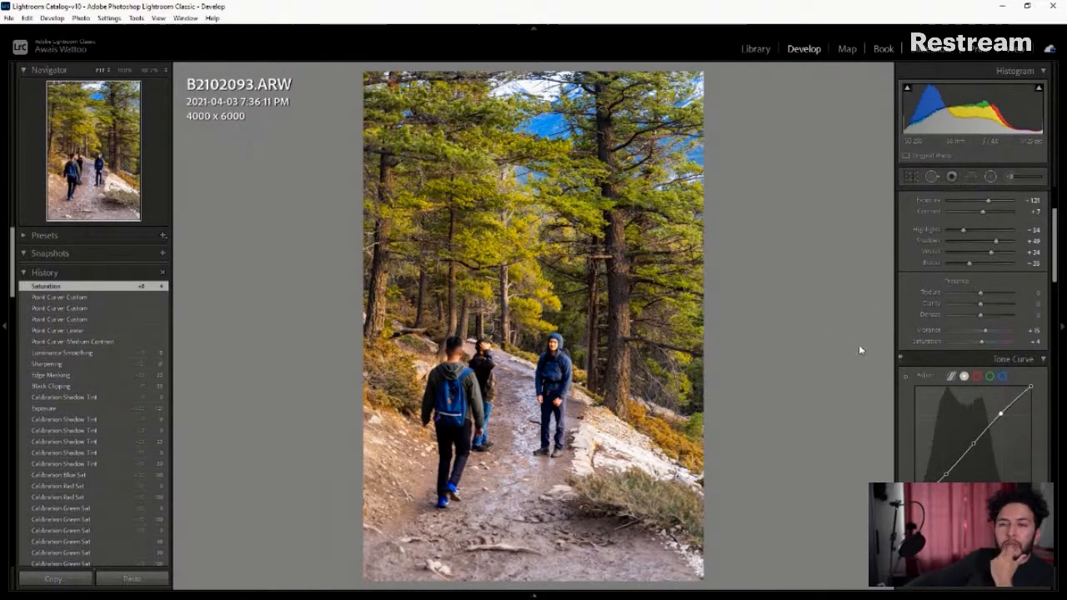
- Try Auto tone on the edited trail photo and undo it
scroll(906, 276, up, 3)
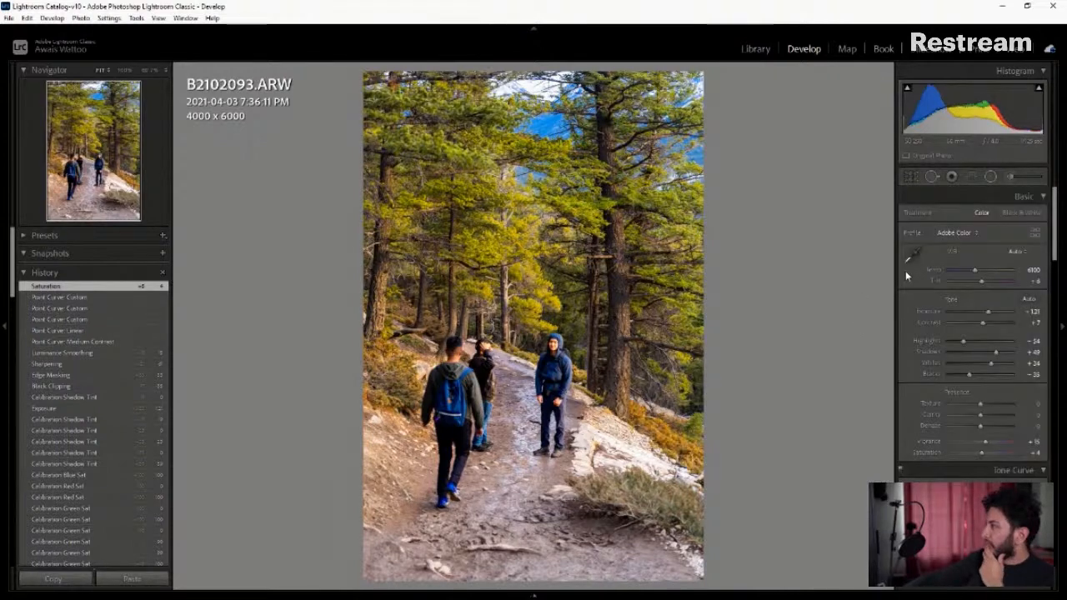
click(1029, 298)
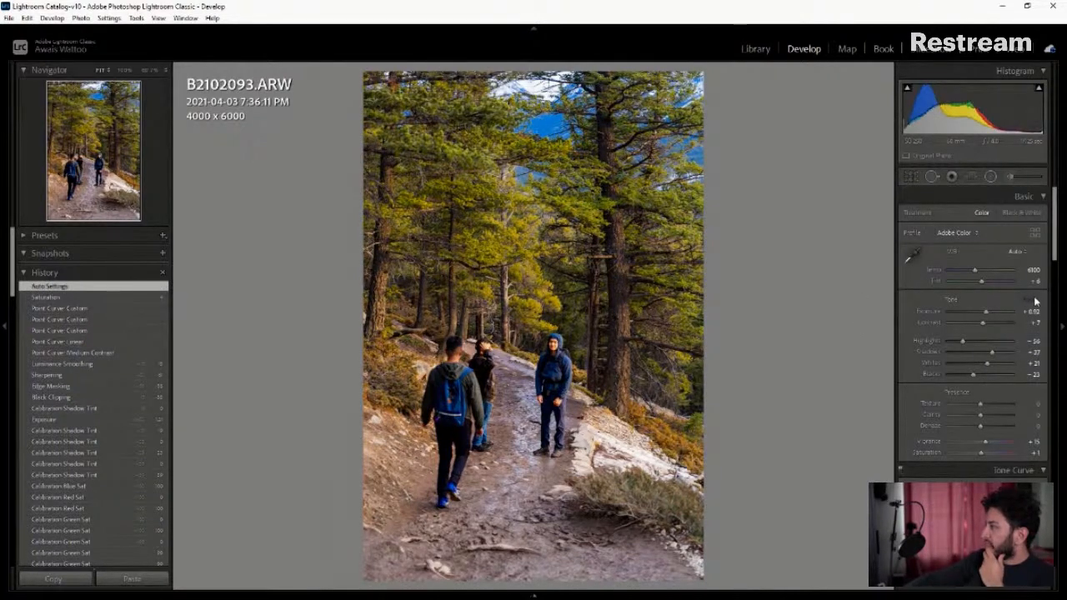
key(ctrl+z)
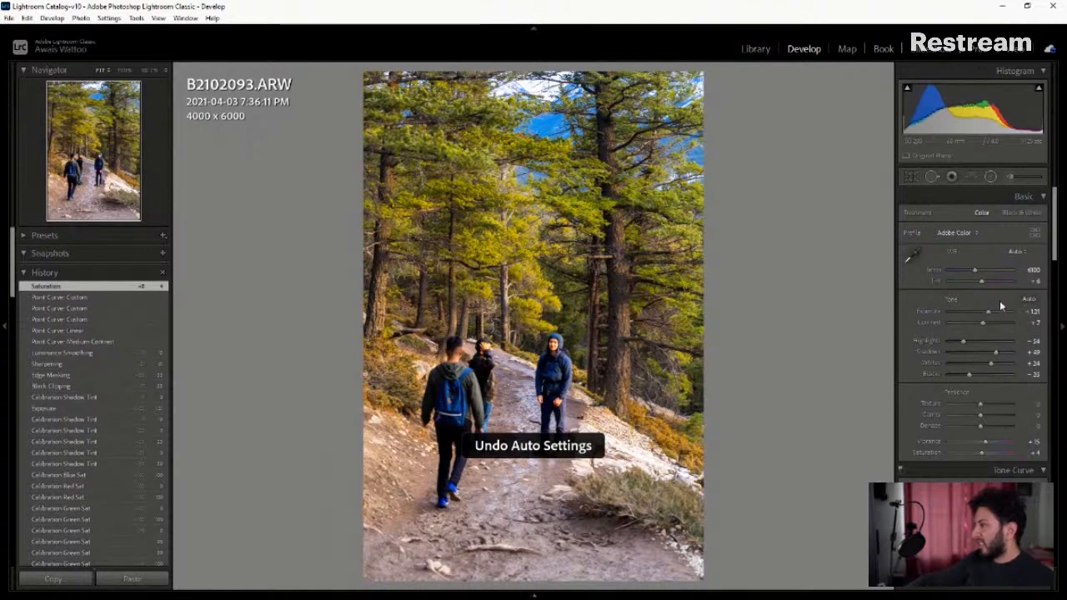
- Reset the contrast to 0 and raise the exposure to +1.31, checking the hikers at close zoom
double_click(979, 324)
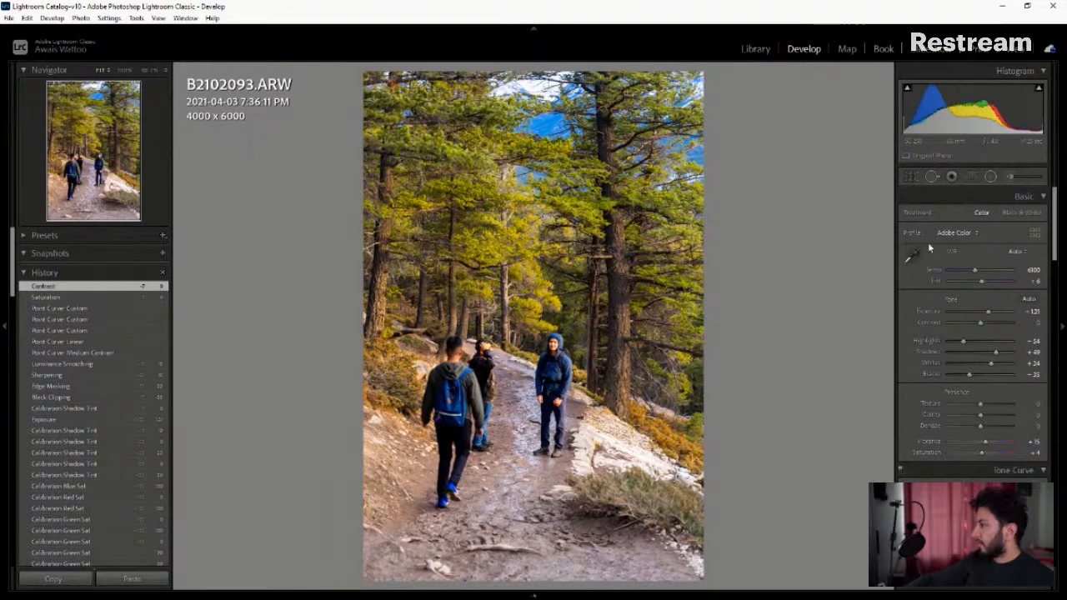
drag(965, 127, 970, 126)
click(589, 329)
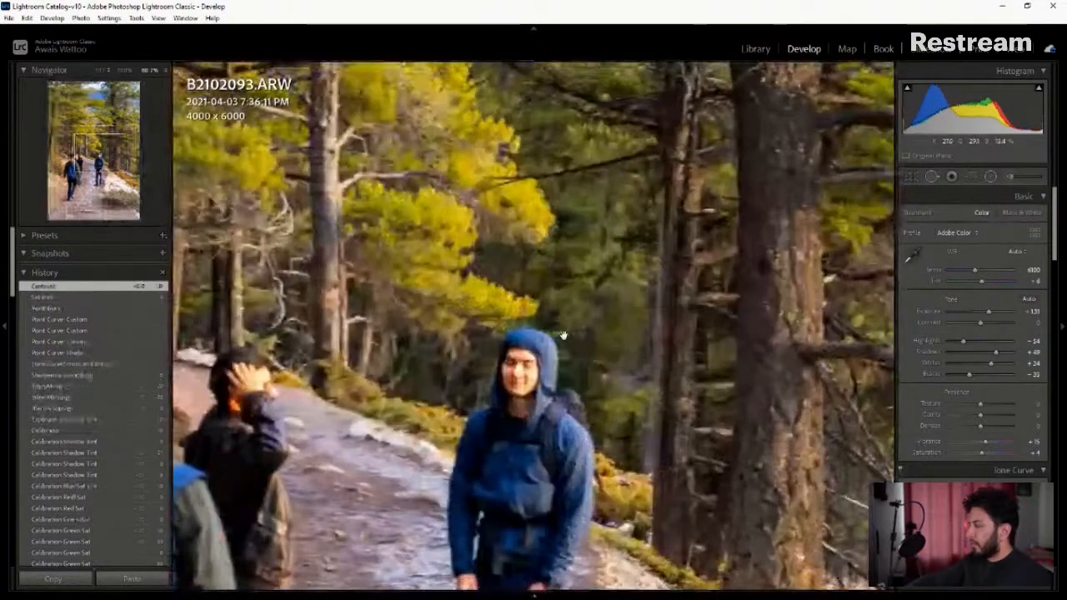
click(633, 304)
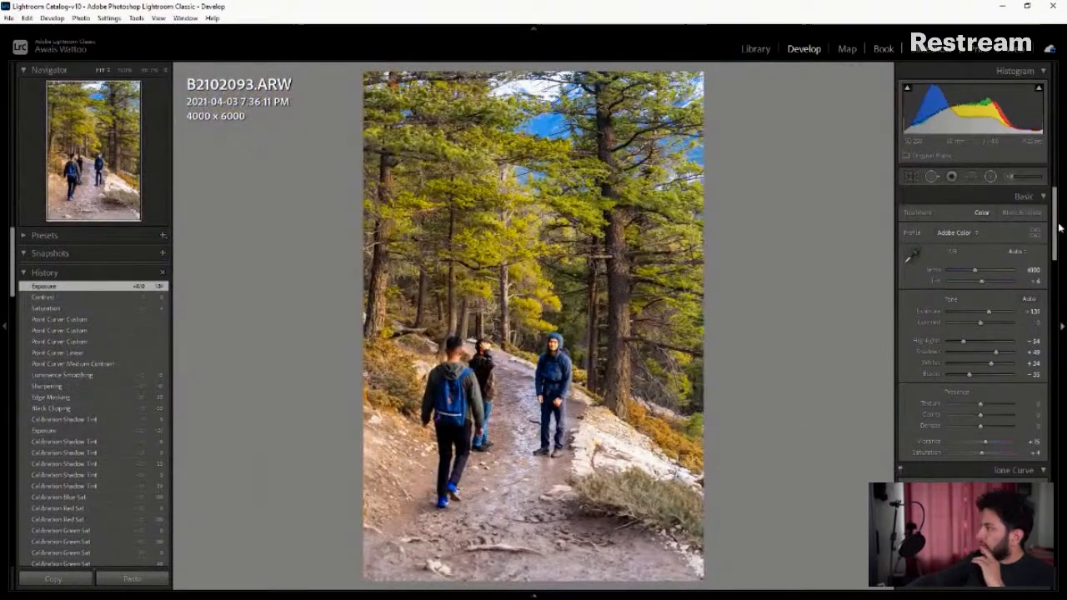
- Lower the blue primary saturation in Calibration and return to the Library grid
drag(1057, 221, 1002, 553)
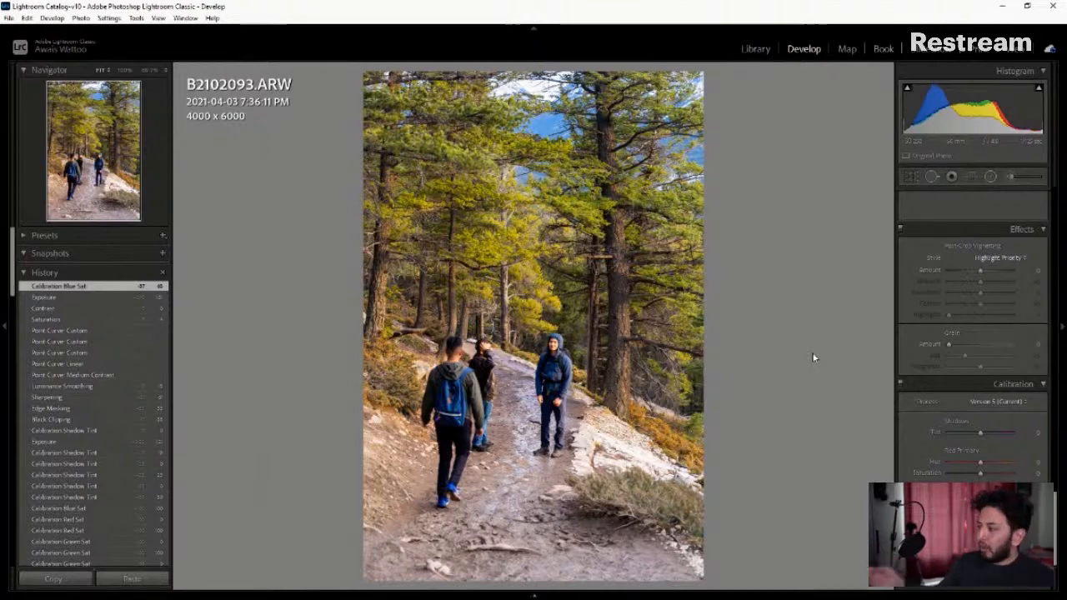
key(g)
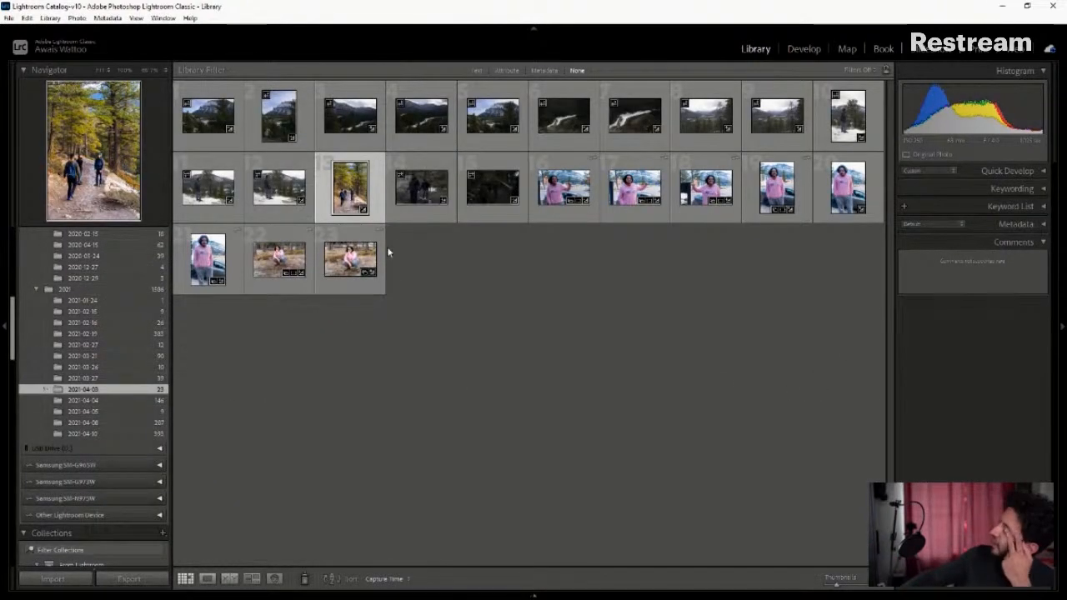
- Open B2102094.ARW, the photo of two men walking, in Develop and enable profile corrections and chromatic aberration removal
double_click(421, 190)
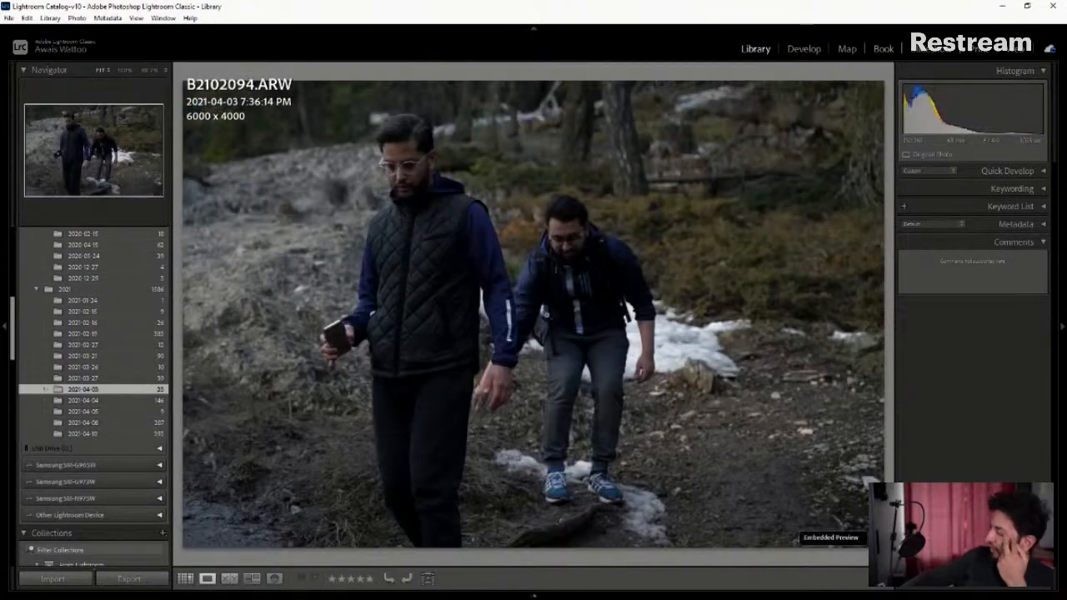
key(d)
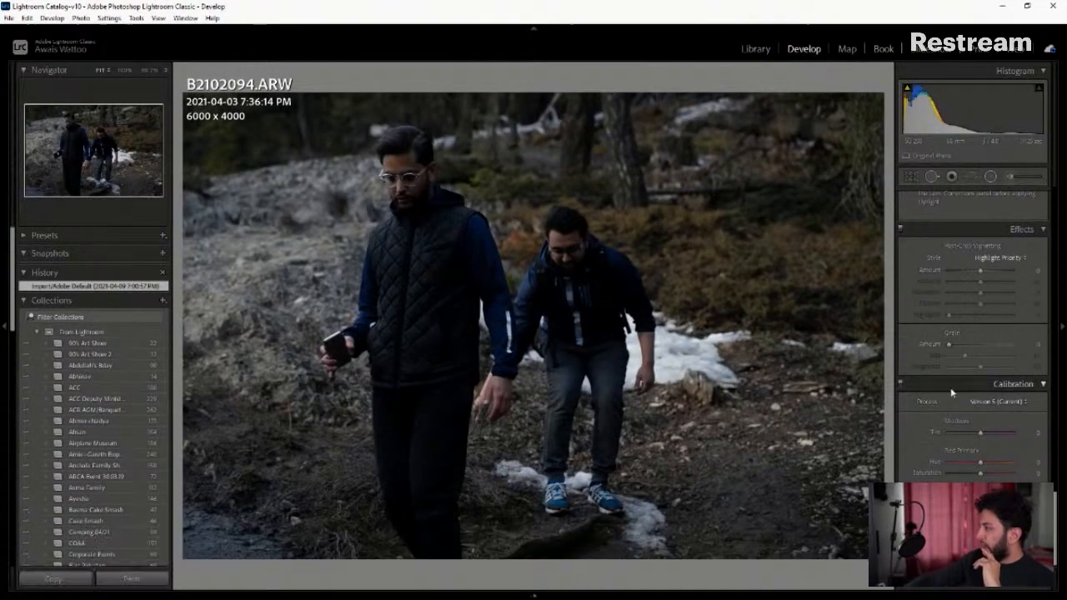
scroll(922, 411, up, 5)
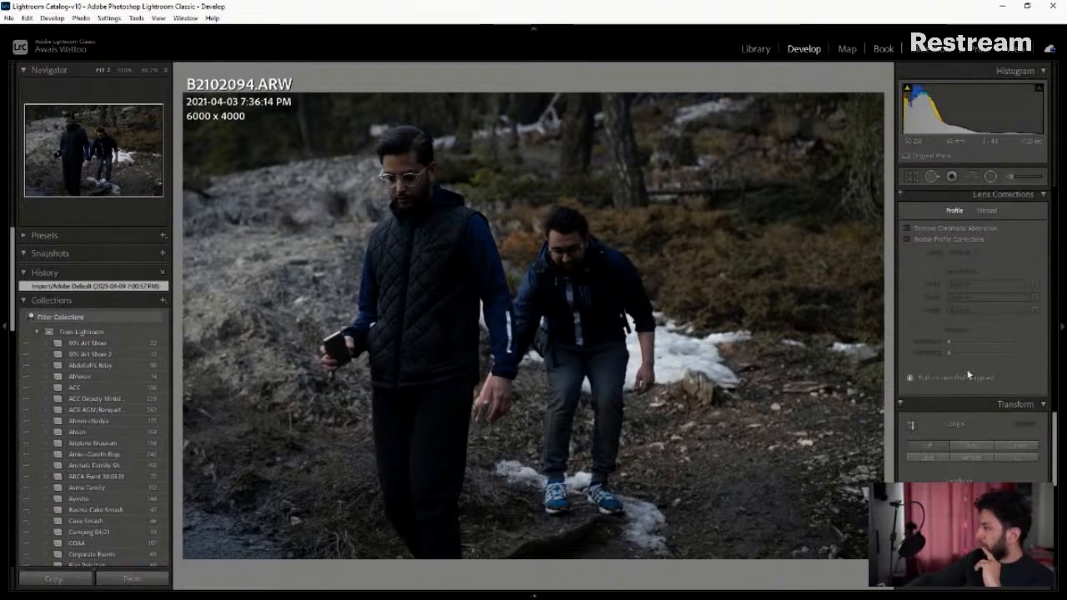
click(949, 239)
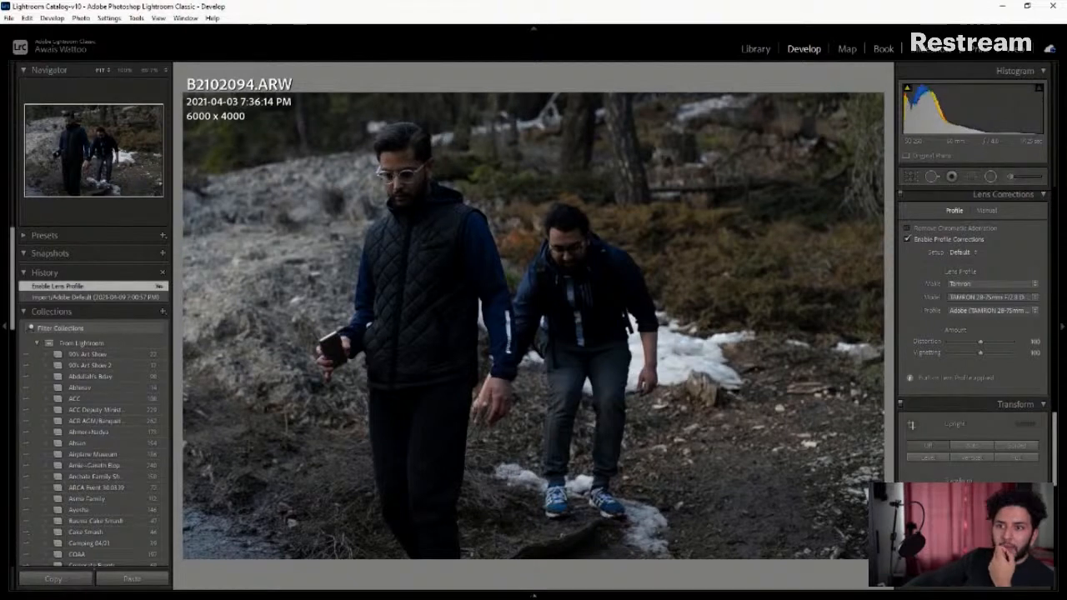
click(907, 228)
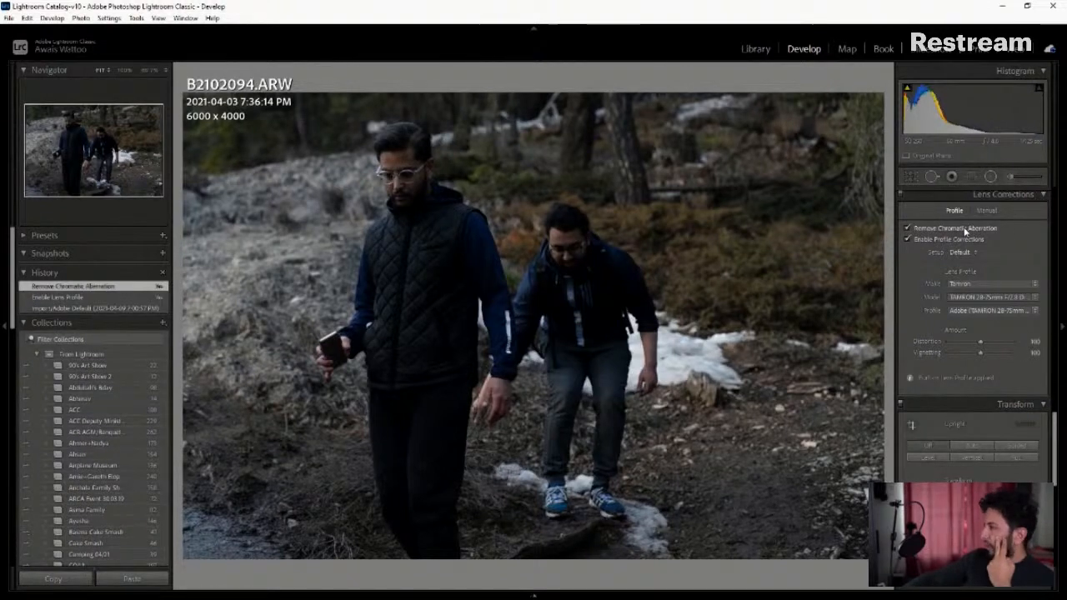
- Apply Auto tone and raise the exposure to +1.89, checking the man in the back at close zoom
scroll(953, 298, up, 10)
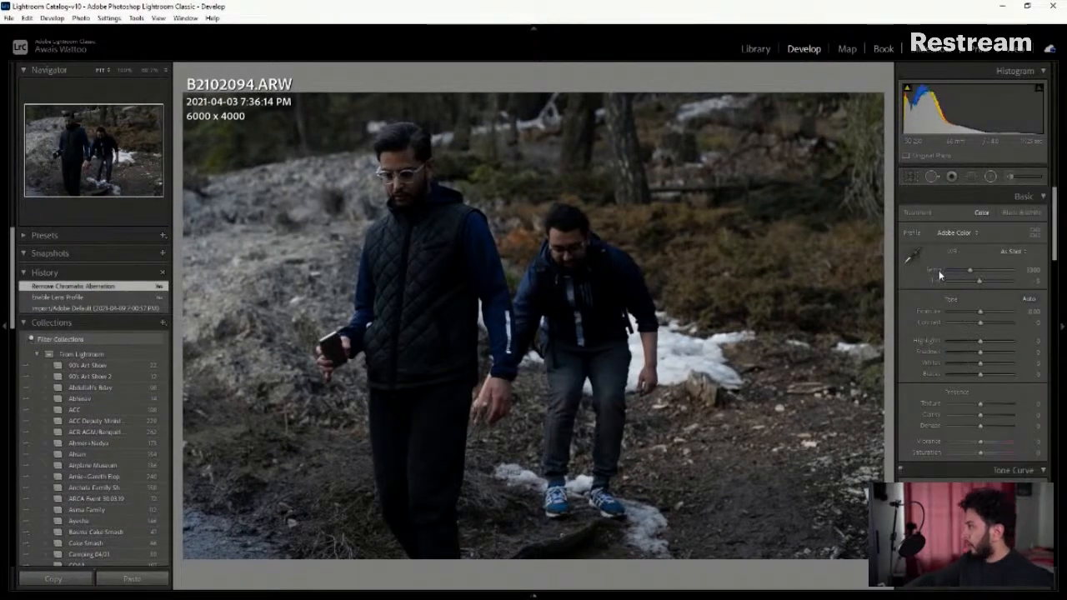
click(1030, 299)
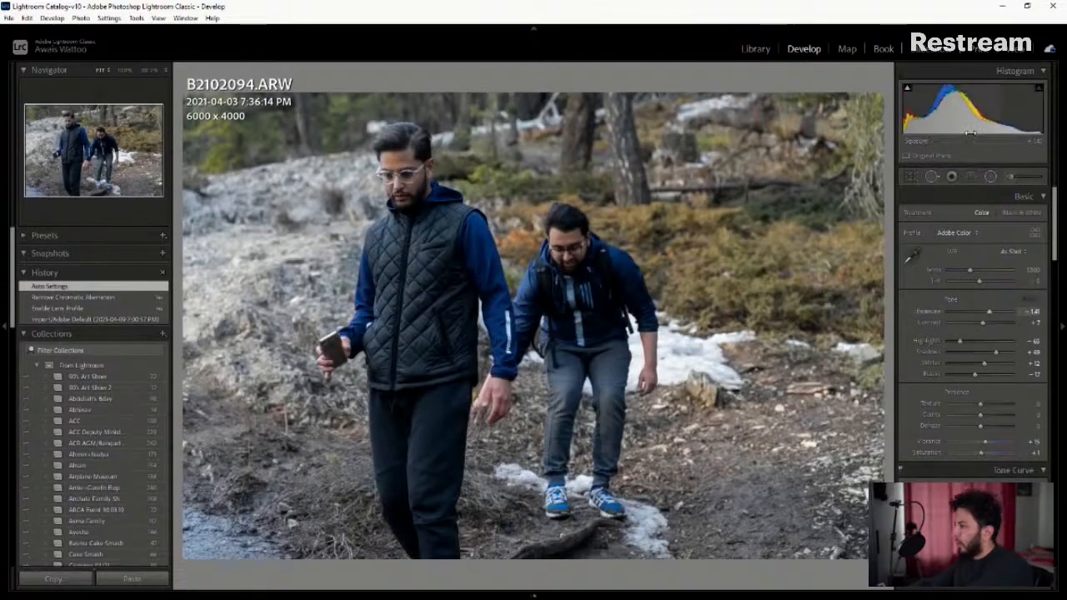
drag(985, 134, 1004, 134)
click(569, 249)
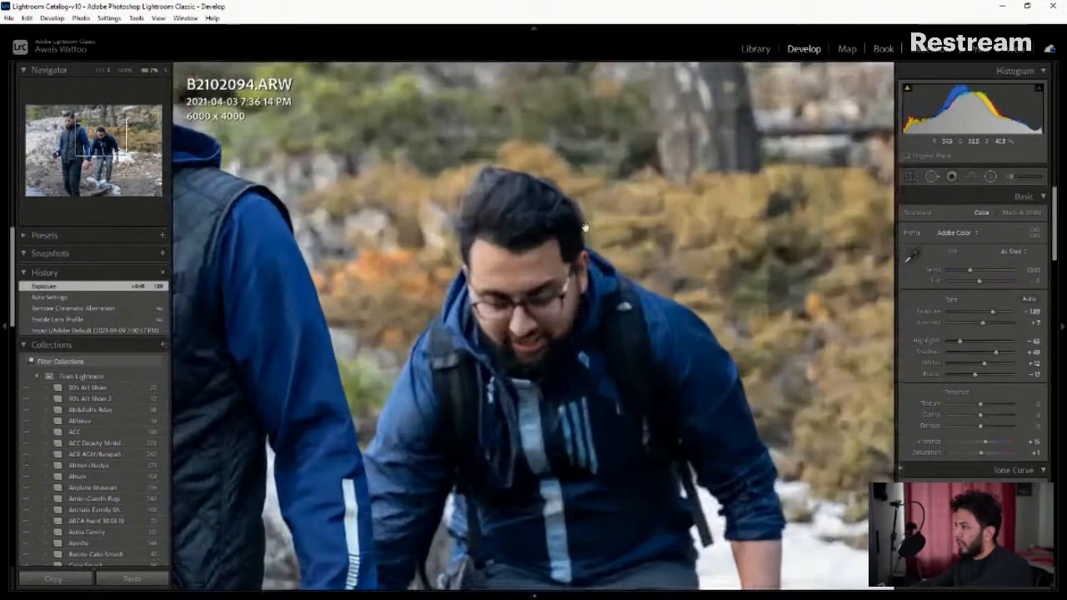
click(562, 269)
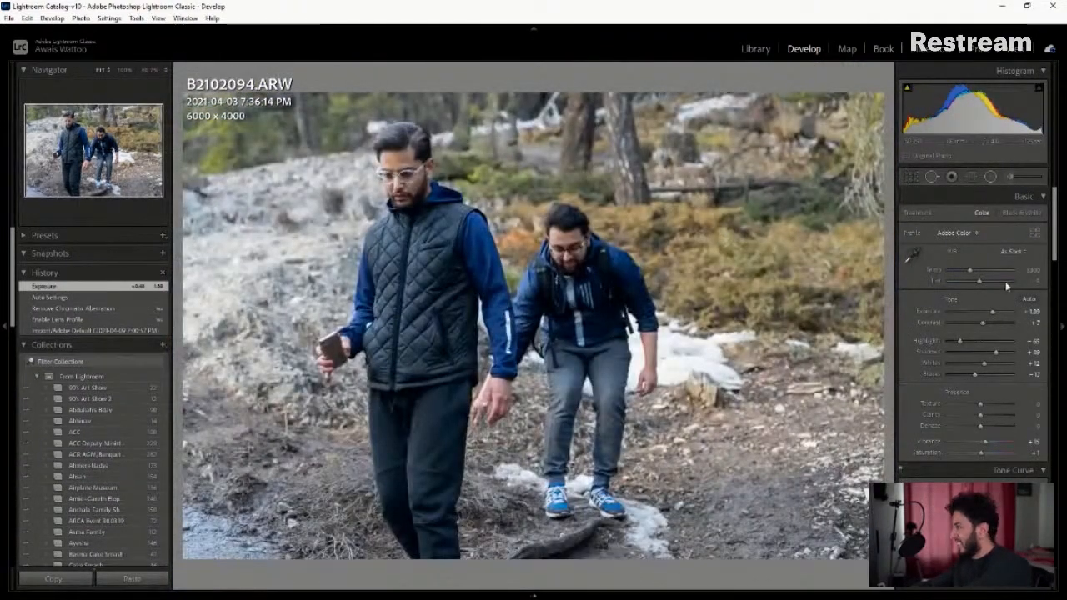
- Set the white balance to Auto, lower the blacks to -29 and reset the contrast to 0
click(1009, 248)
click(967, 276)
drag(917, 121, 911, 122)
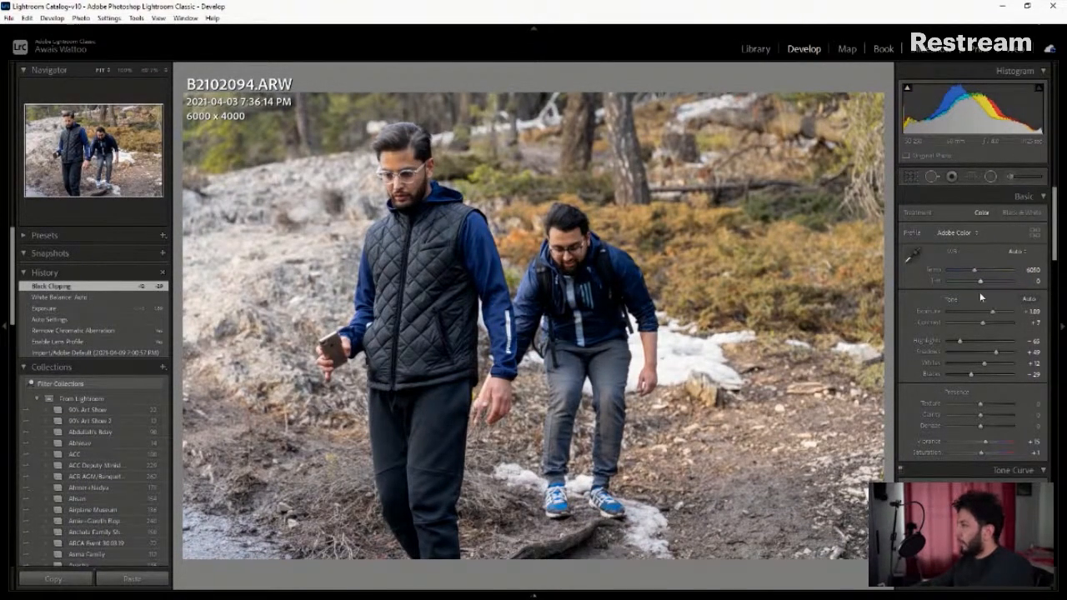
double_click(984, 323)
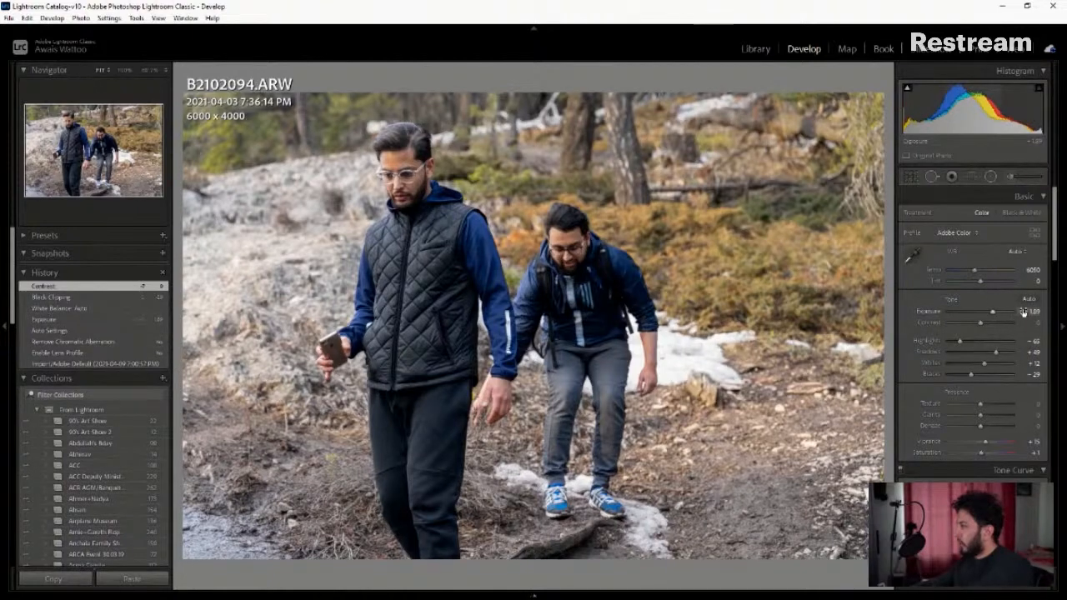
- Try the Medium Contrast point curve and compare the photo with its unedited version
scroll(992, 312, down, 5)
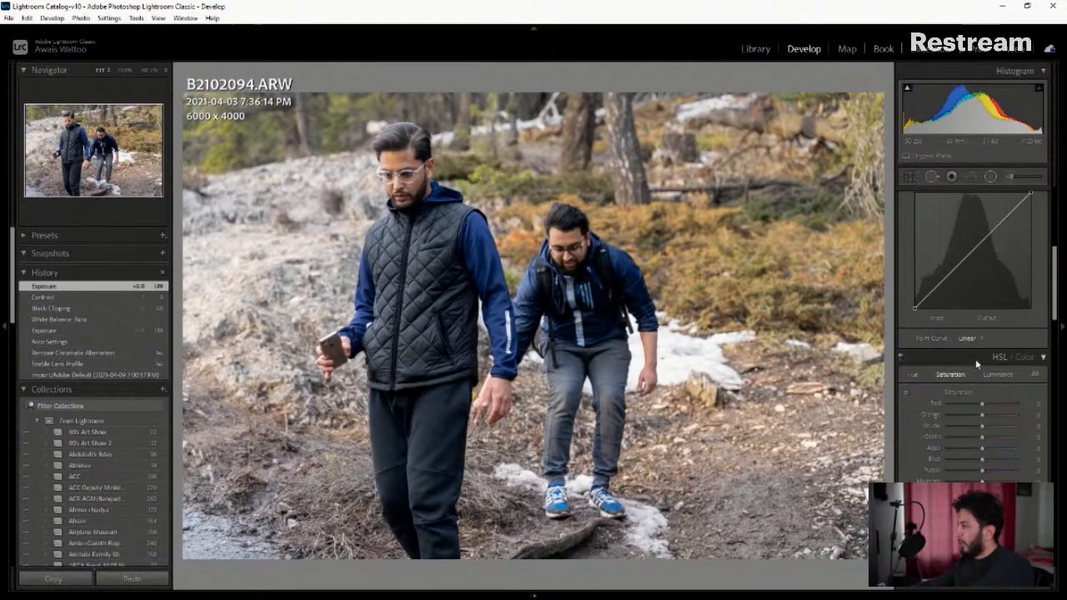
click(967, 339)
click(967, 364)
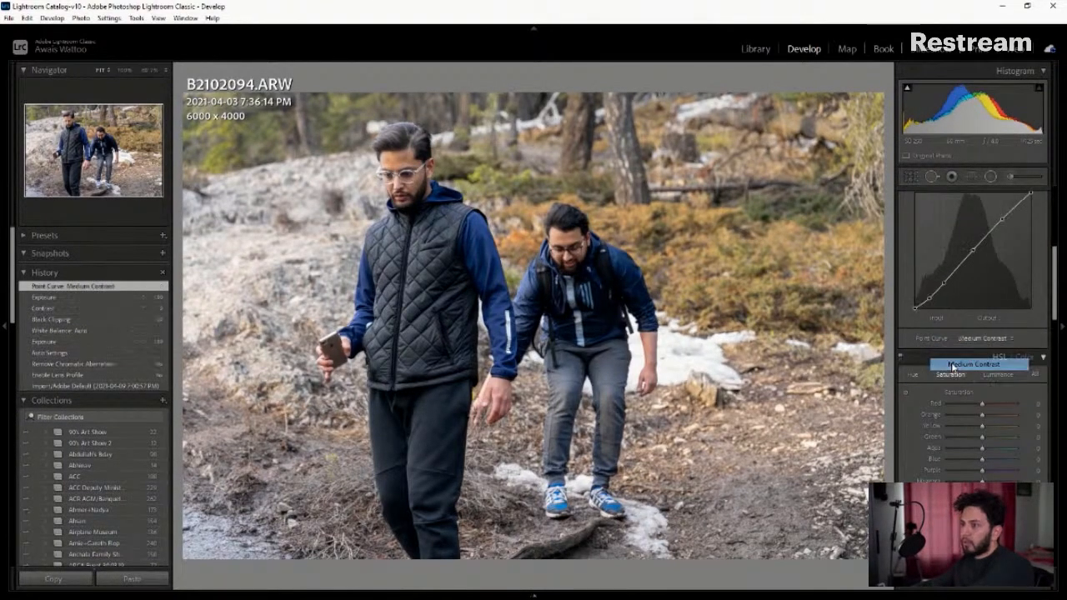
key(backslash)
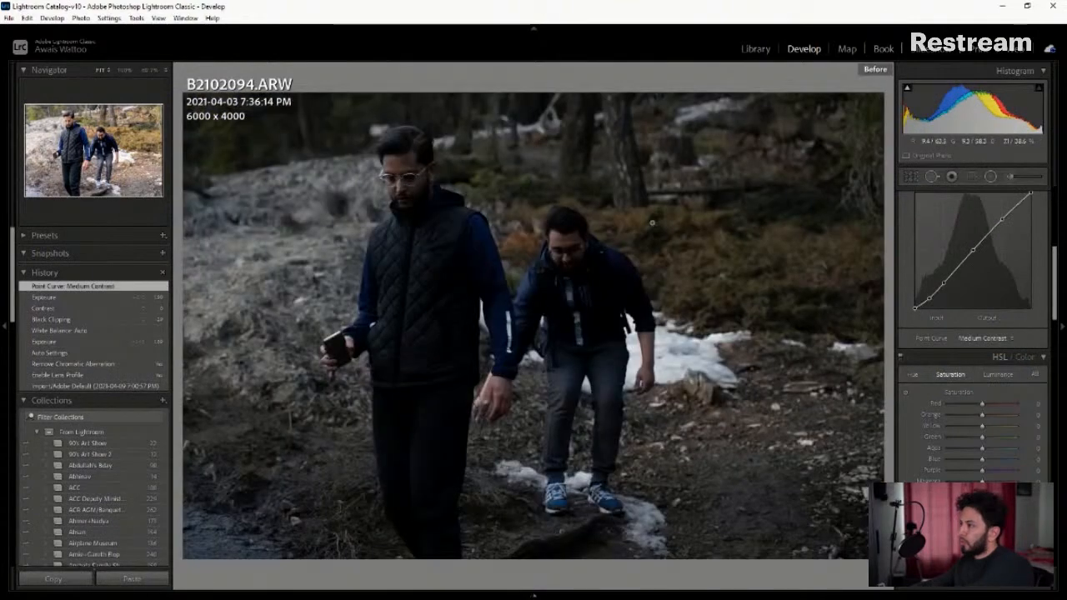
key(backslash)
- Raise the exposure to +2.17 and return the point curve to Linear
drag(965, 114, 970, 114)
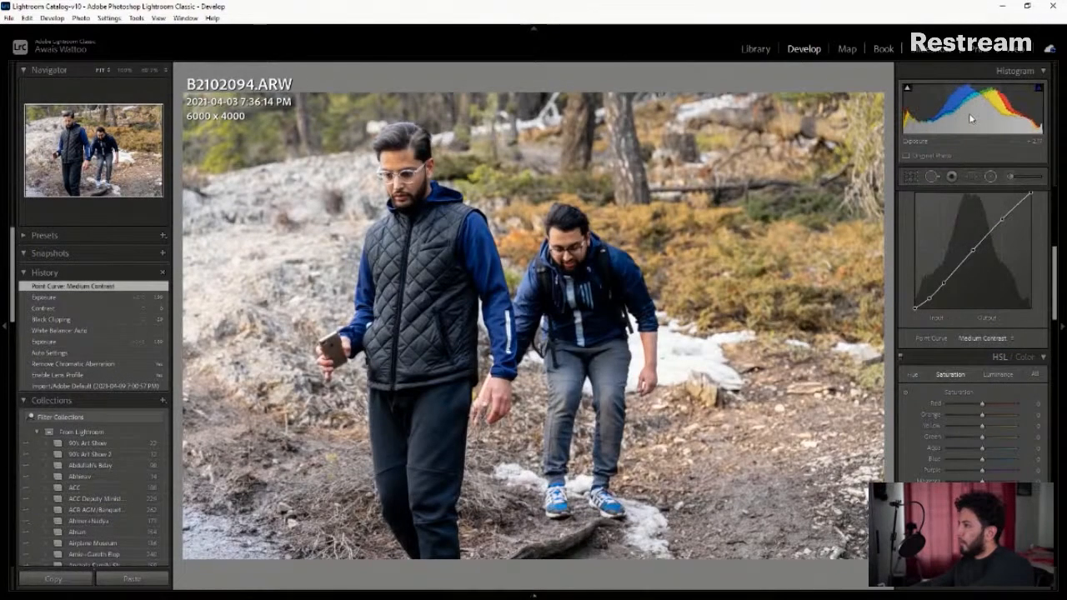
click(971, 339)
click(957, 351)
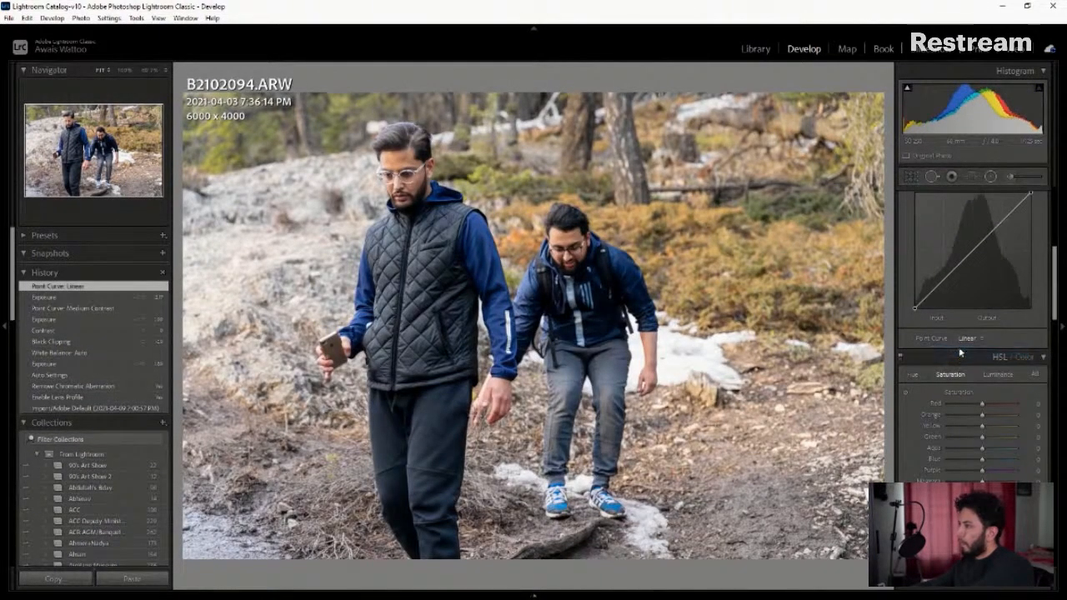
- Raise the blue primary saturation in Calibration to about +75 and compare with the before view
scroll(961, 342, down, 15)
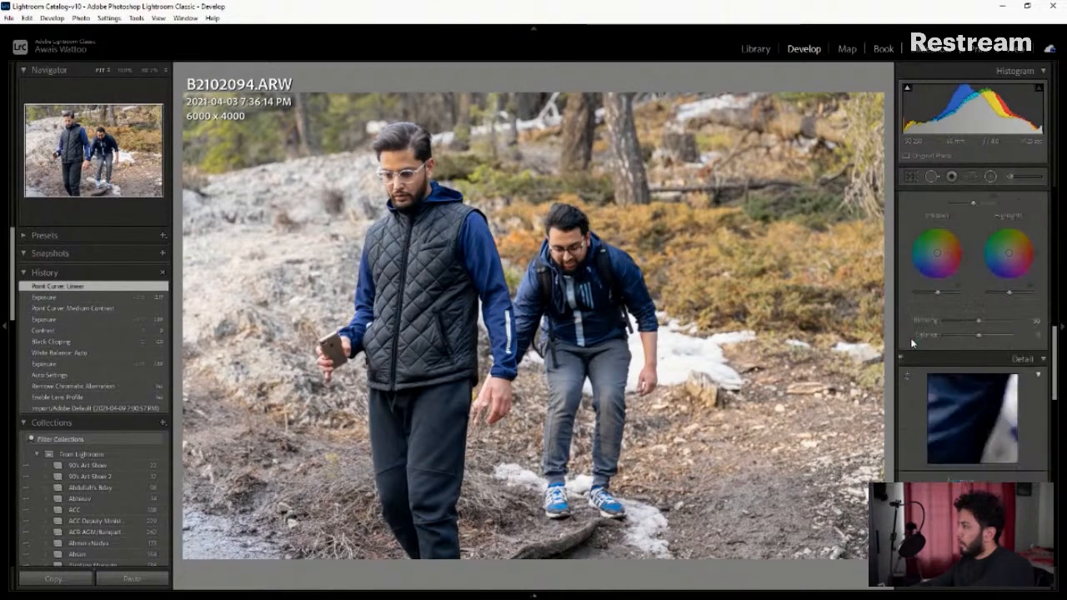
drag(980, 553, 1007, 553)
key(backslash)
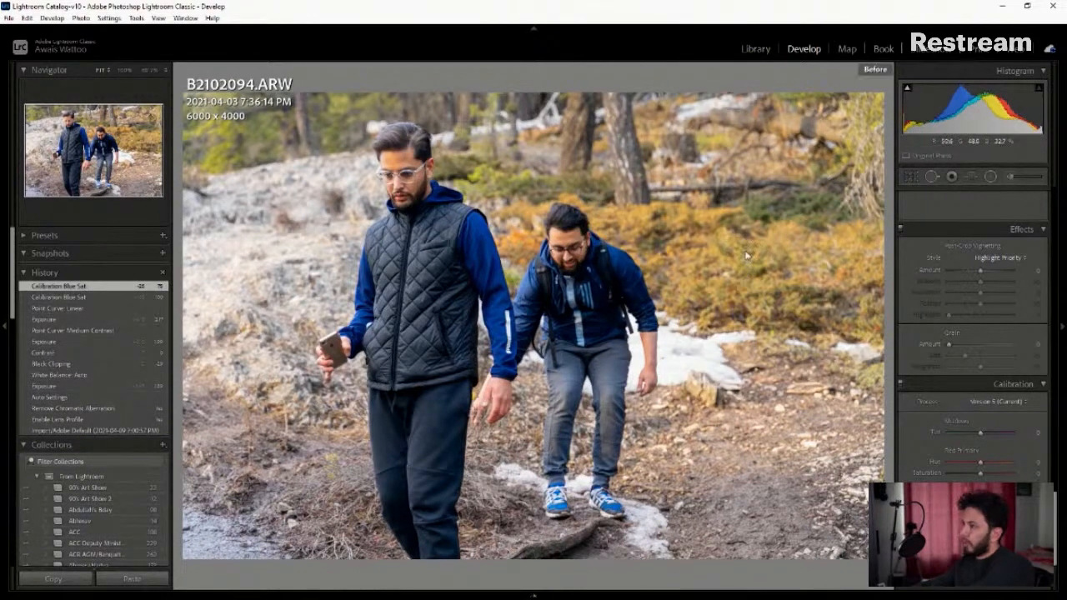
key(backslash)
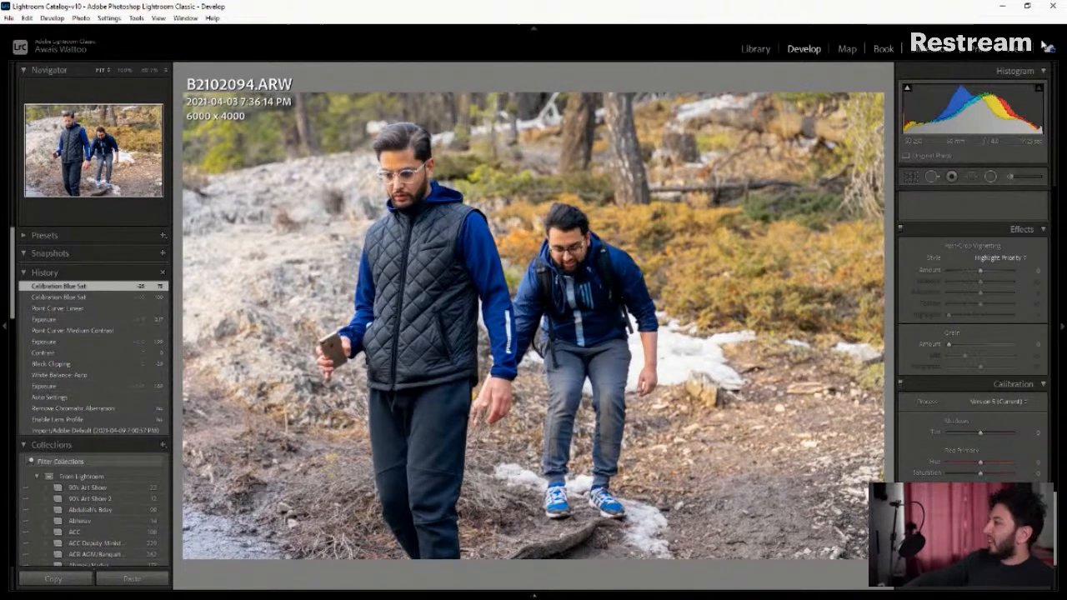
- Set the sharpening masking to about 18 and raise the sharpening amount to about 59
scroll(1055, 497, up, 3)
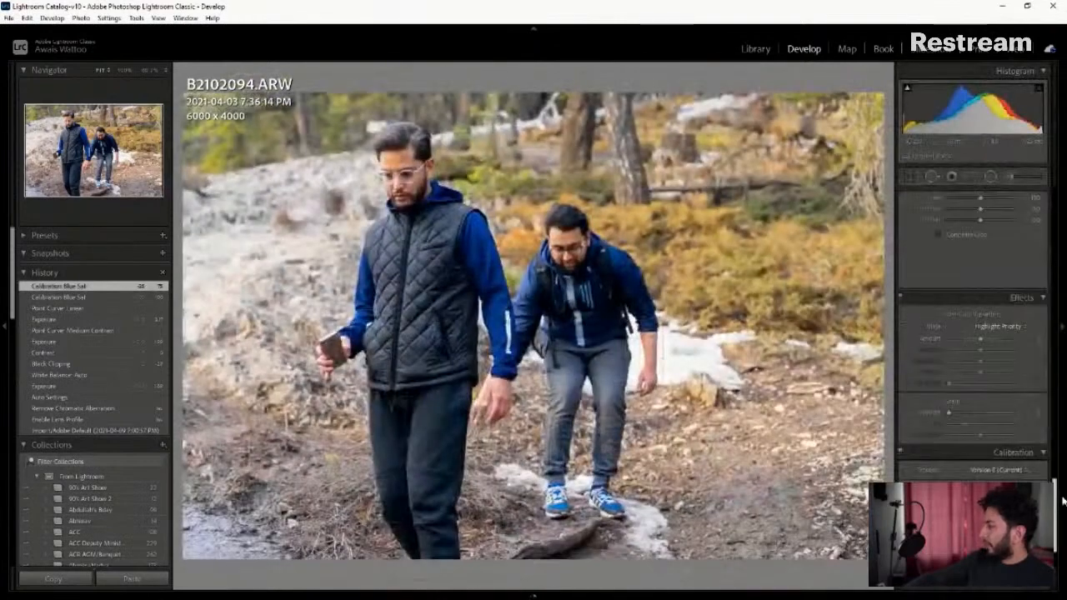
drag(1062, 500, 1064, 423)
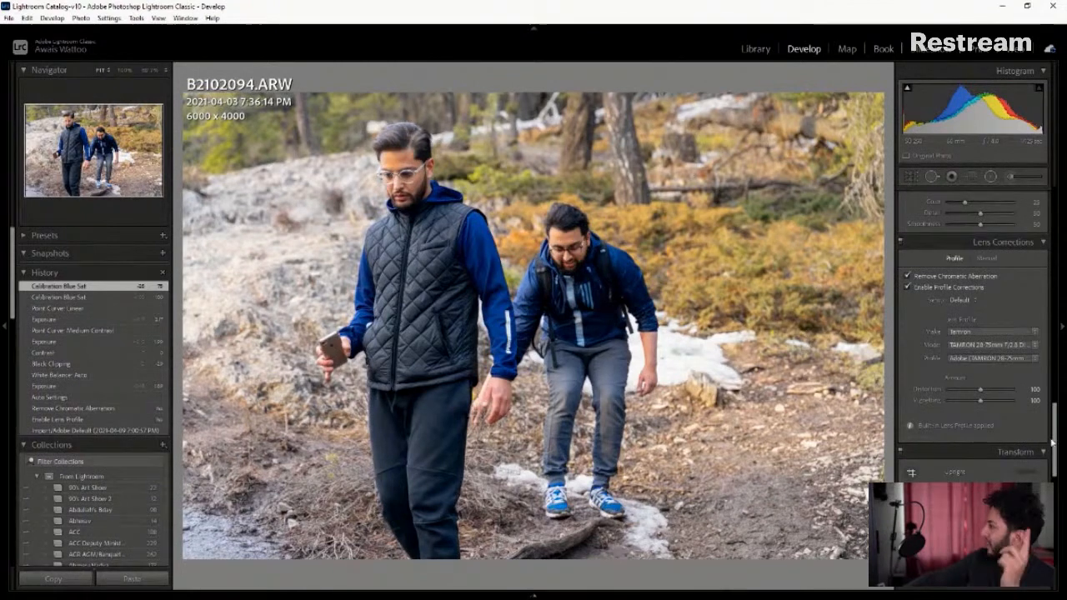
scroll(1055, 433, up, 5)
scroll(950, 379, up, 1)
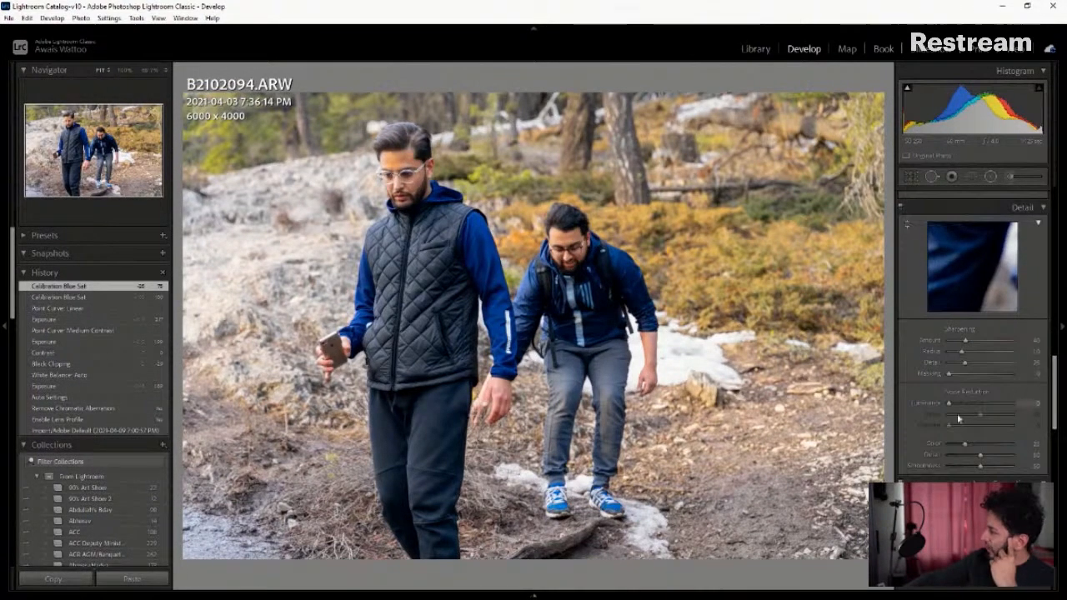
drag(951, 381, 960, 374)
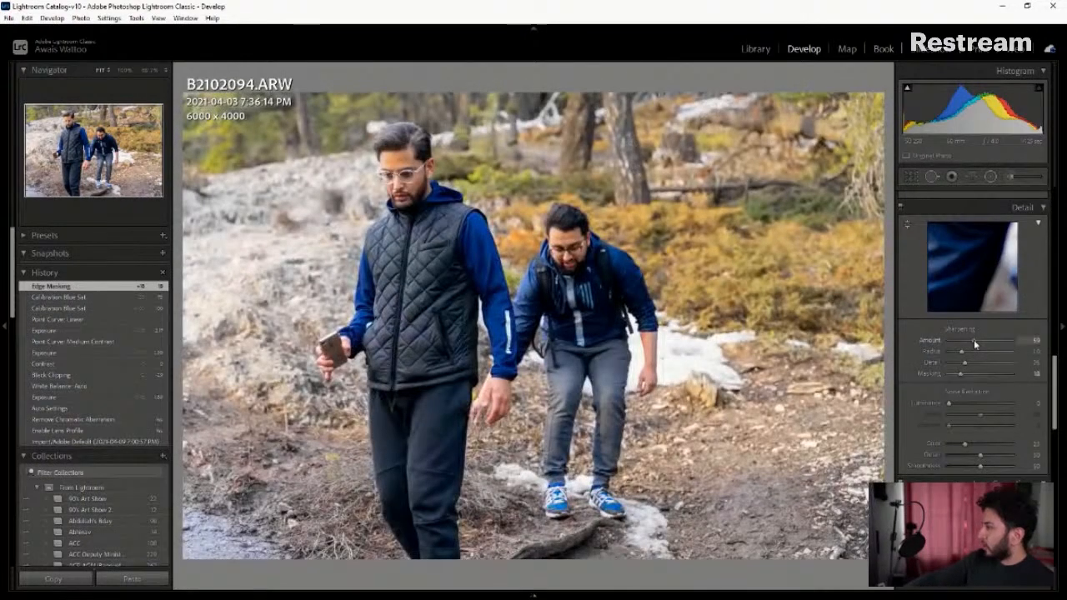
click(973, 339)
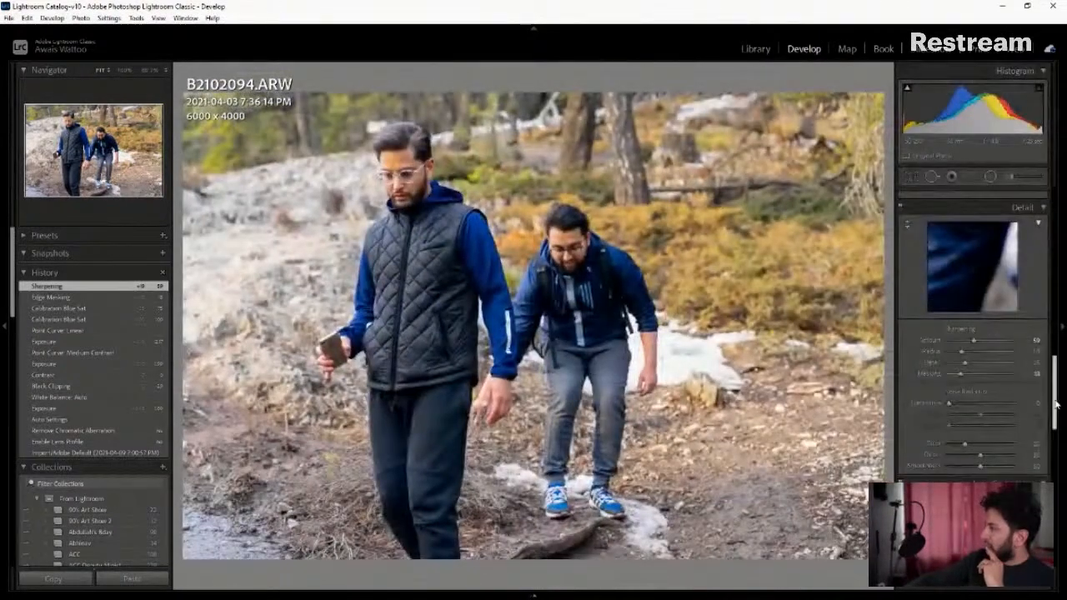
- Try the Medium Contrast point curve again on the sharpened photo and switch back to Linear
drag(1048, 406, 1054, 283)
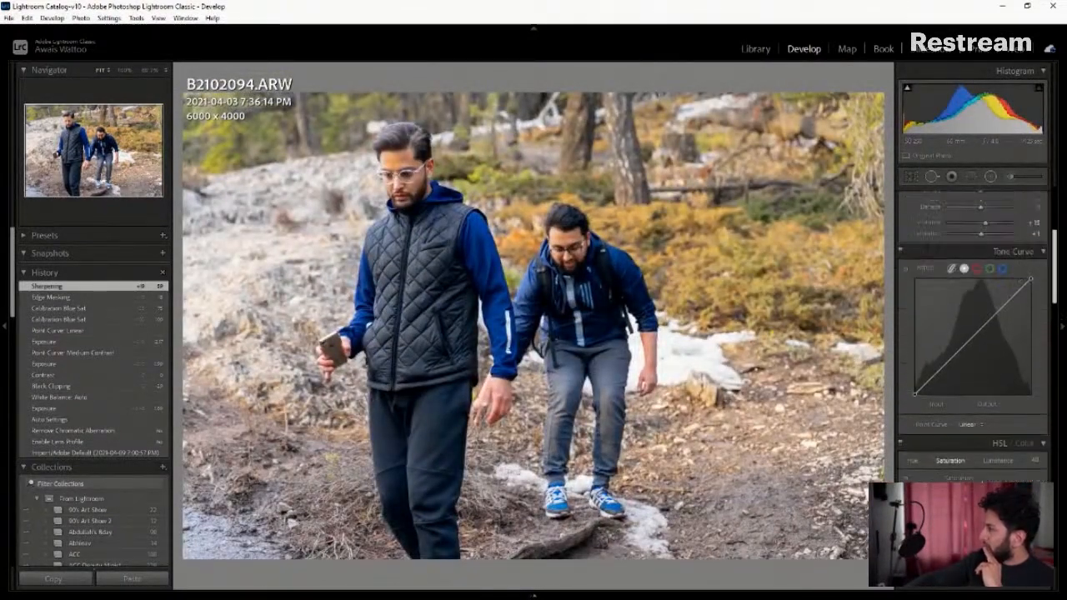
click(969, 435)
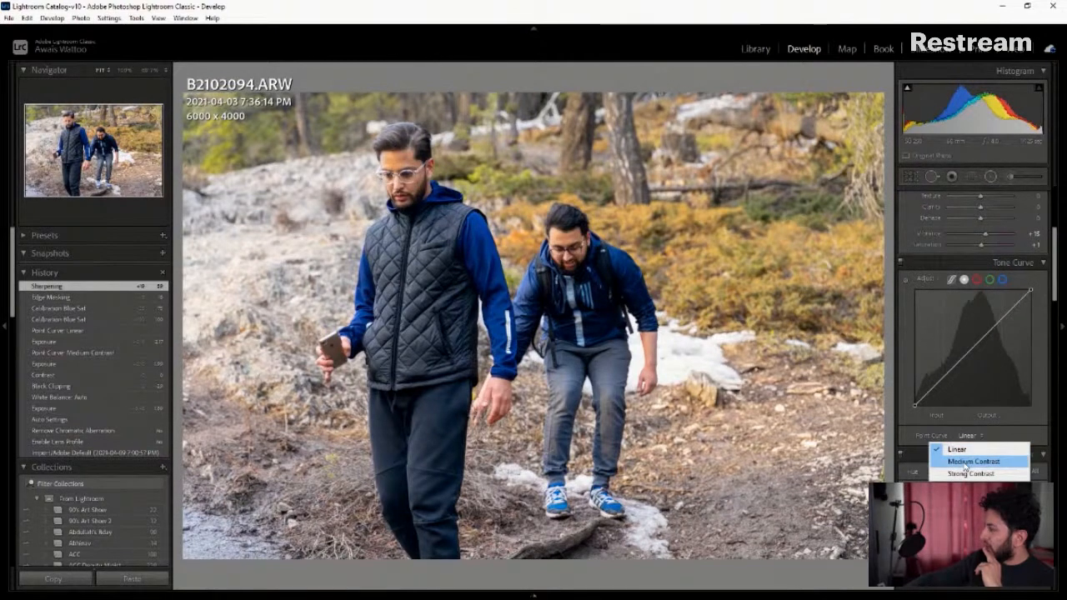
click(973, 461)
click(978, 435)
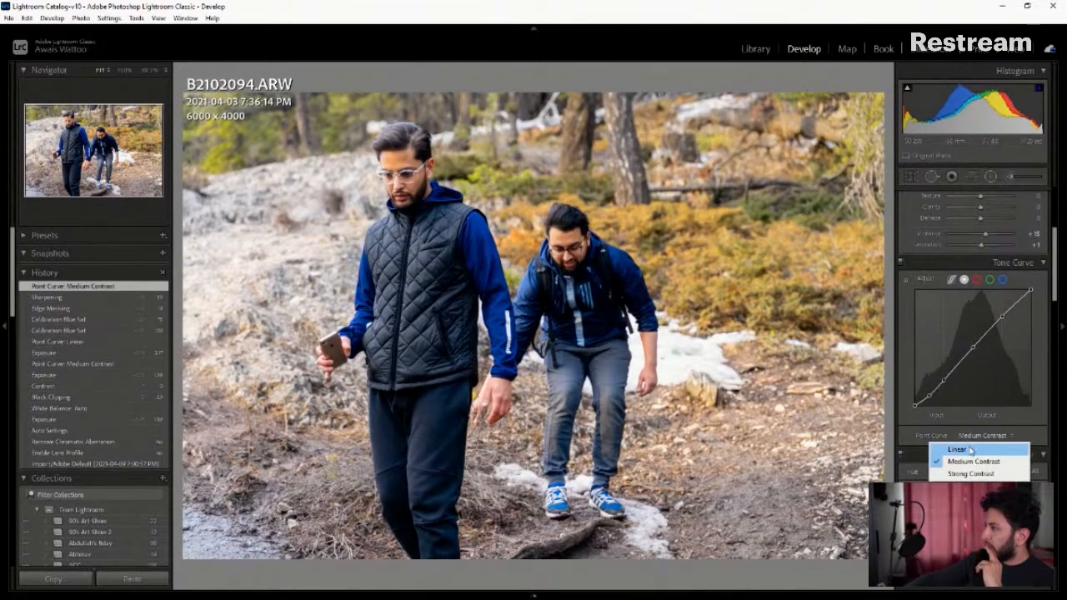
click(955, 449)
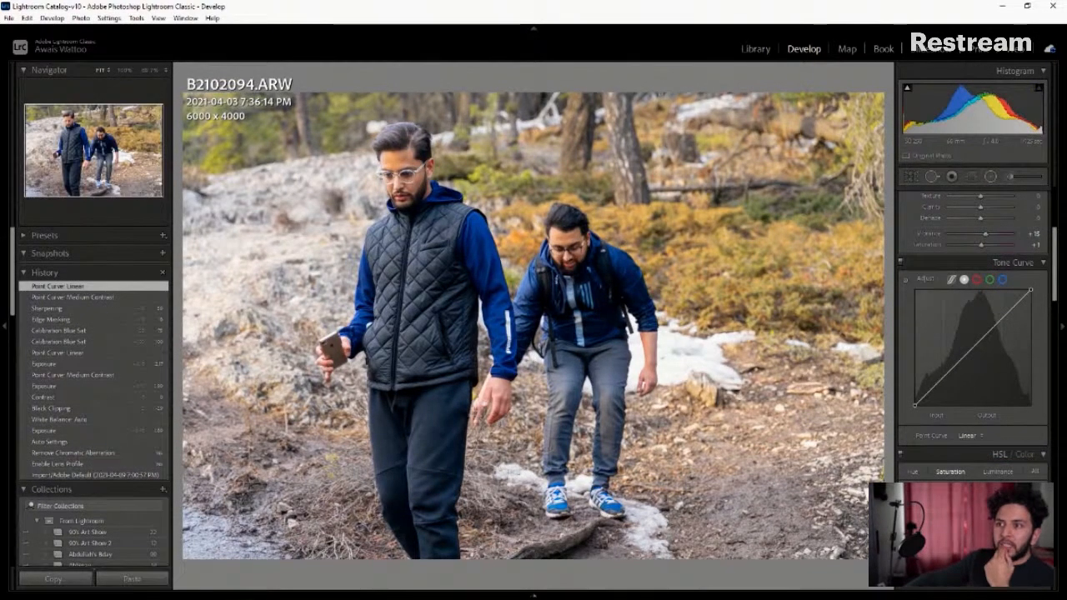
- Raise the exposure to +2.37 and return to the Library grid
scroll(1056, 233, up, 5)
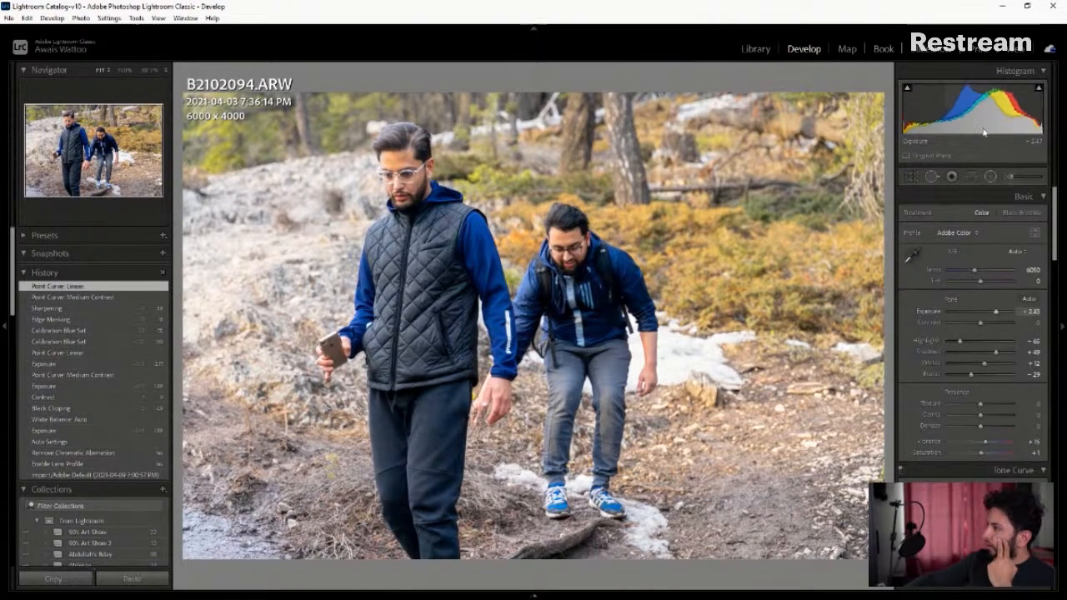
drag(975, 131, 985, 131)
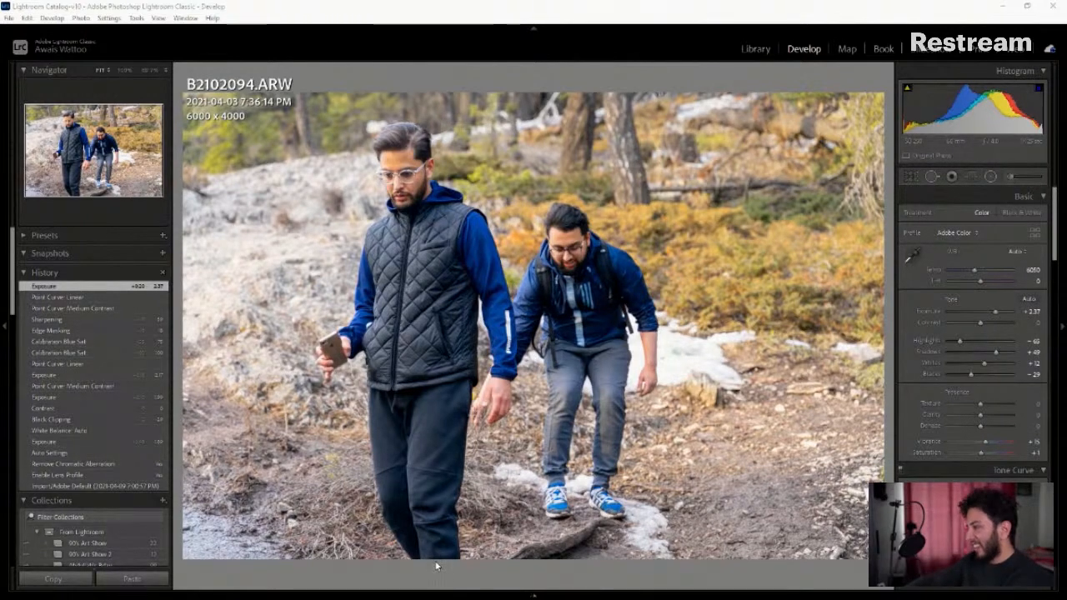
key(g)
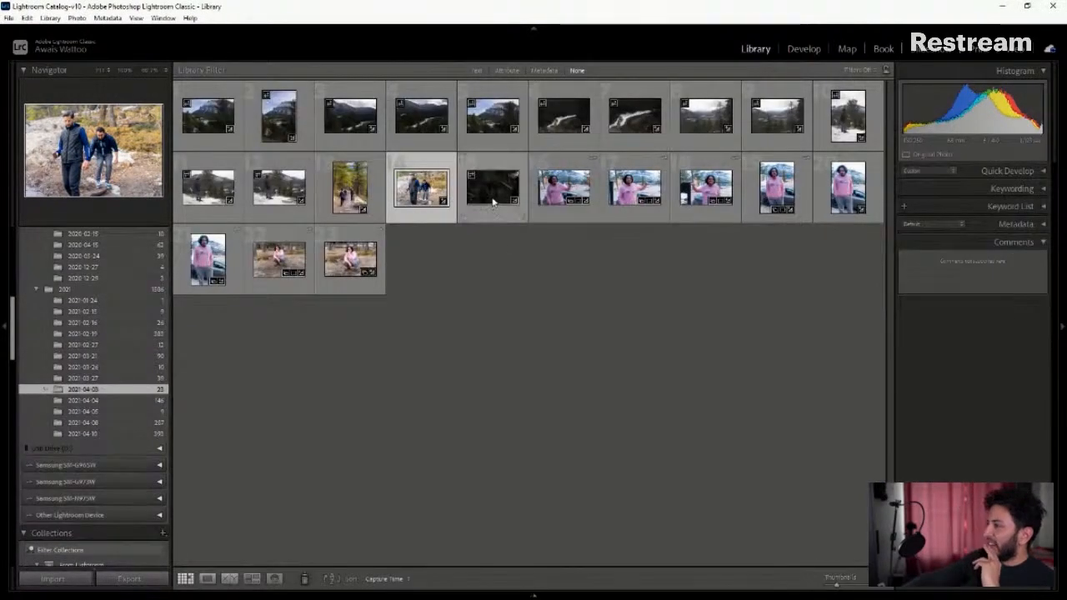
- Open the pink-hoodie photo B2102103.ARW in Develop and examine its lens and detail settings and the background at close zoom
double_click(348, 262)
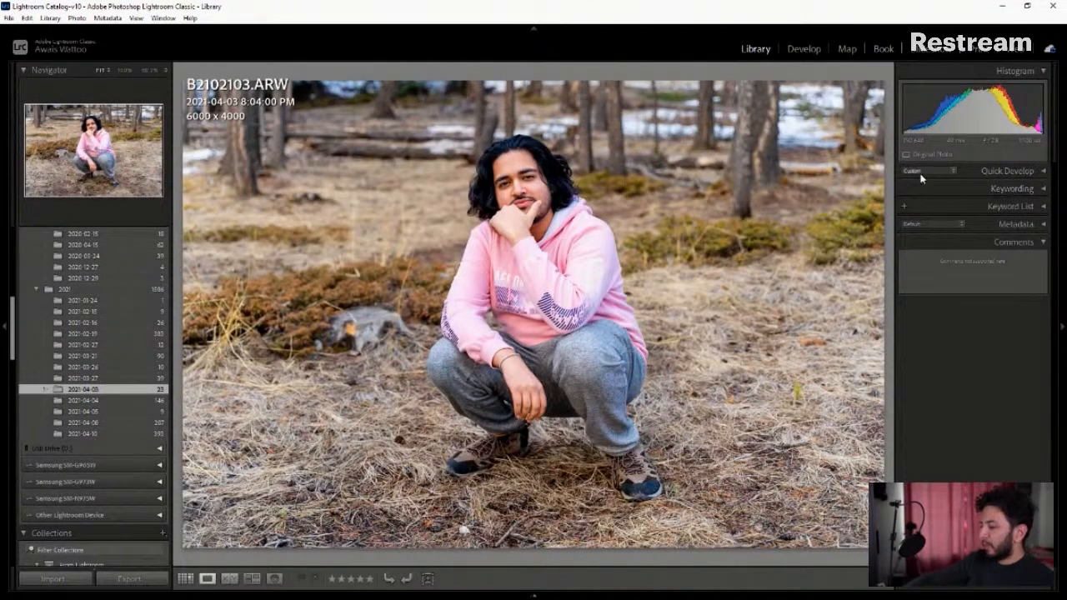
key(d)
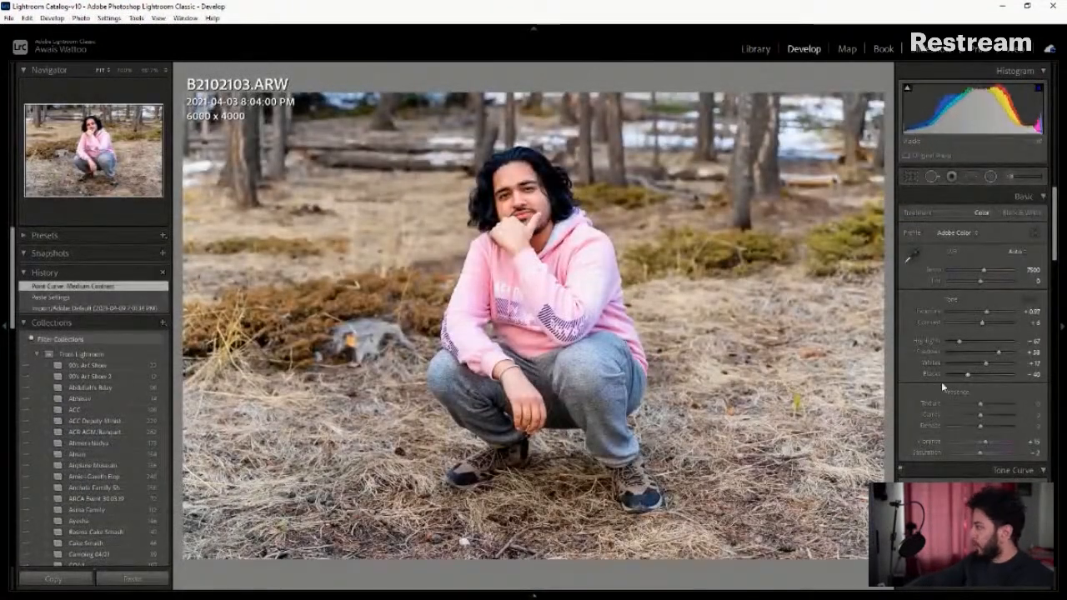
scroll(928, 379, down, 10)
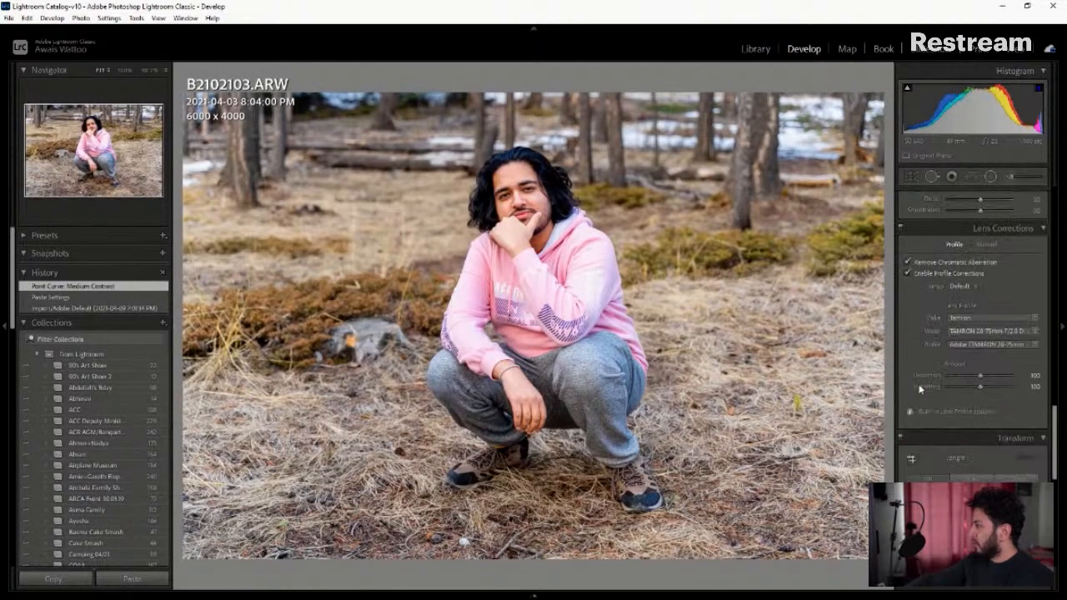
scroll(919, 388, up, 3)
mouse_move(948, 324)
alt+mouse_down()
mouse_move(963, 323)
mouse_move(931, 336)
alt+mouse_up()
click(305, 180)
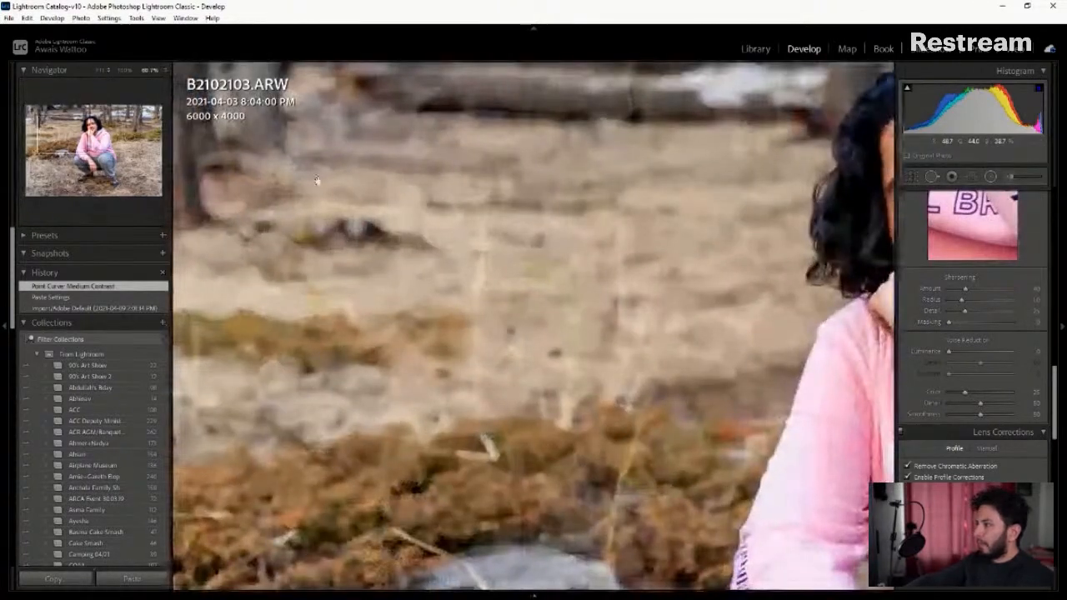
- Examine the blurred background of B2102103.ARW at close zoom, try a stronger sharpening amount on it and reset the amount to 40
drag(305, 181, 521, 172)
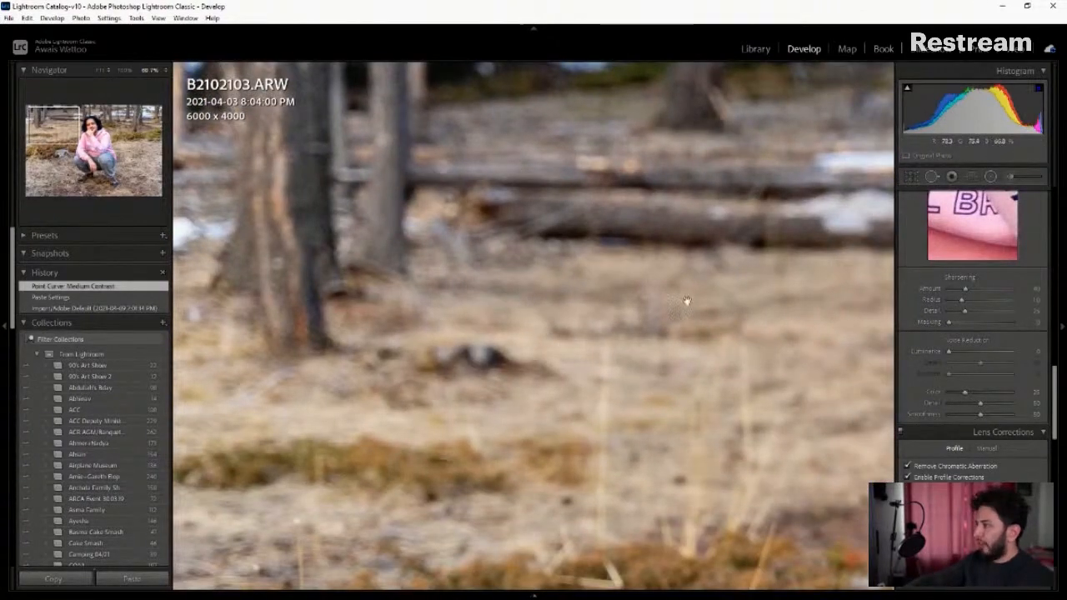
drag(671, 343, 619, 332)
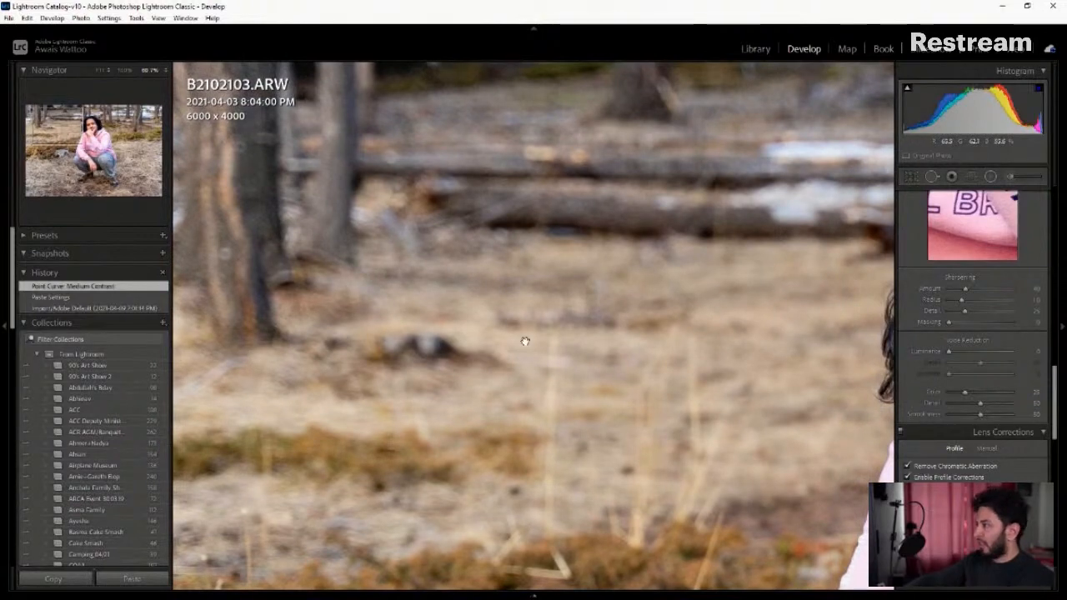
click(563, 321)
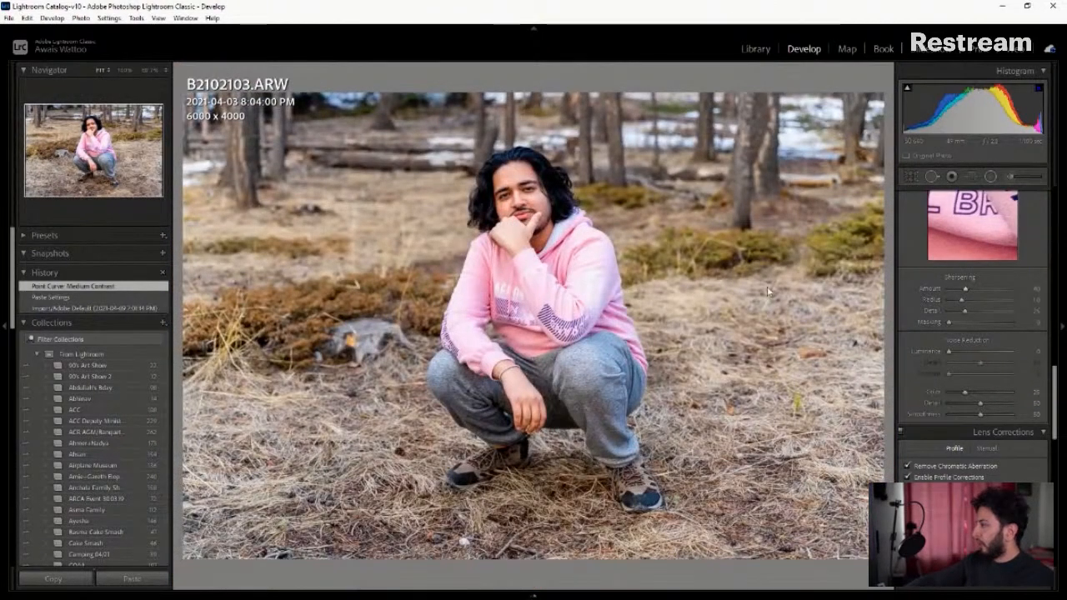
key(z)
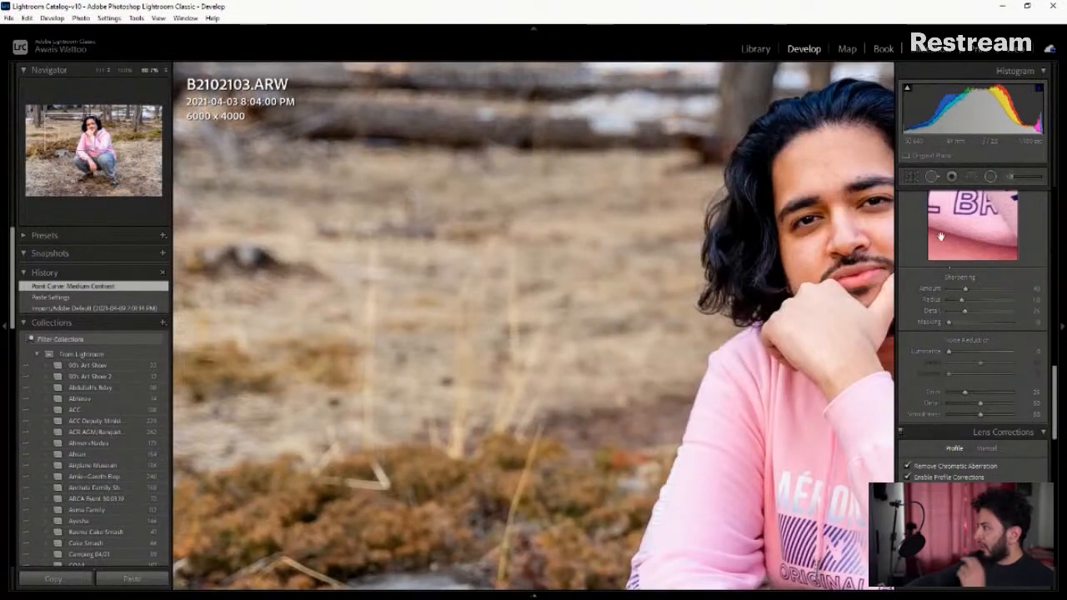
scroll(907, 267, up, 2)
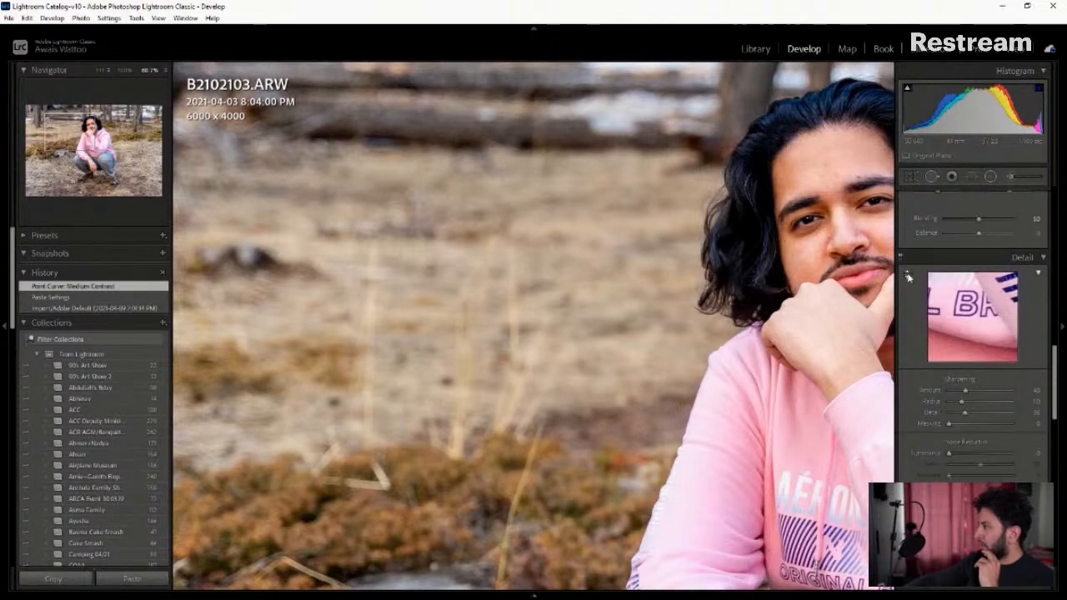
click(908, 276)
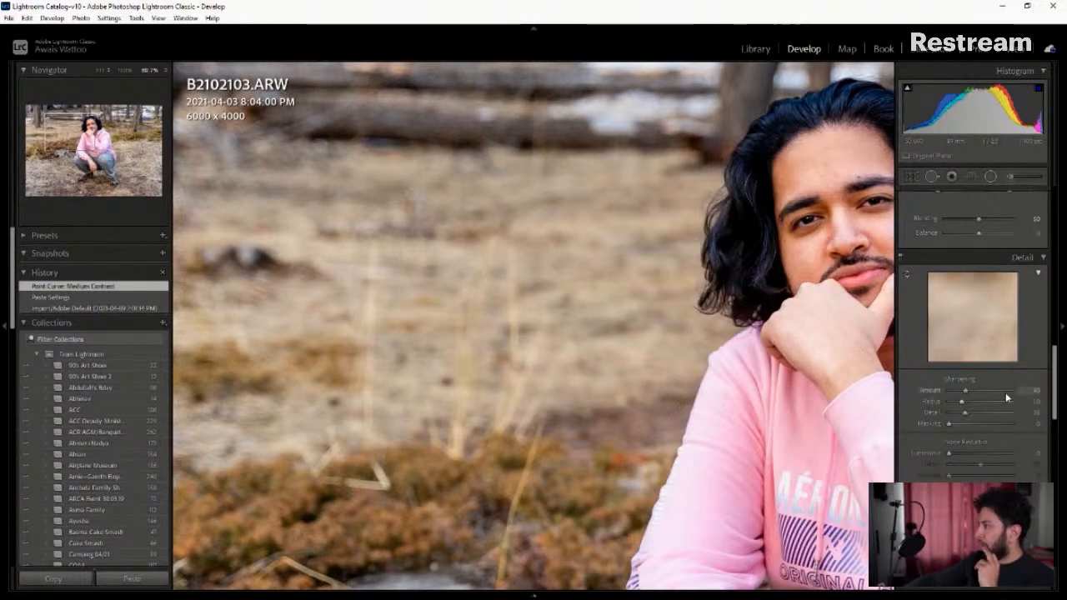
double_click(985, 388)
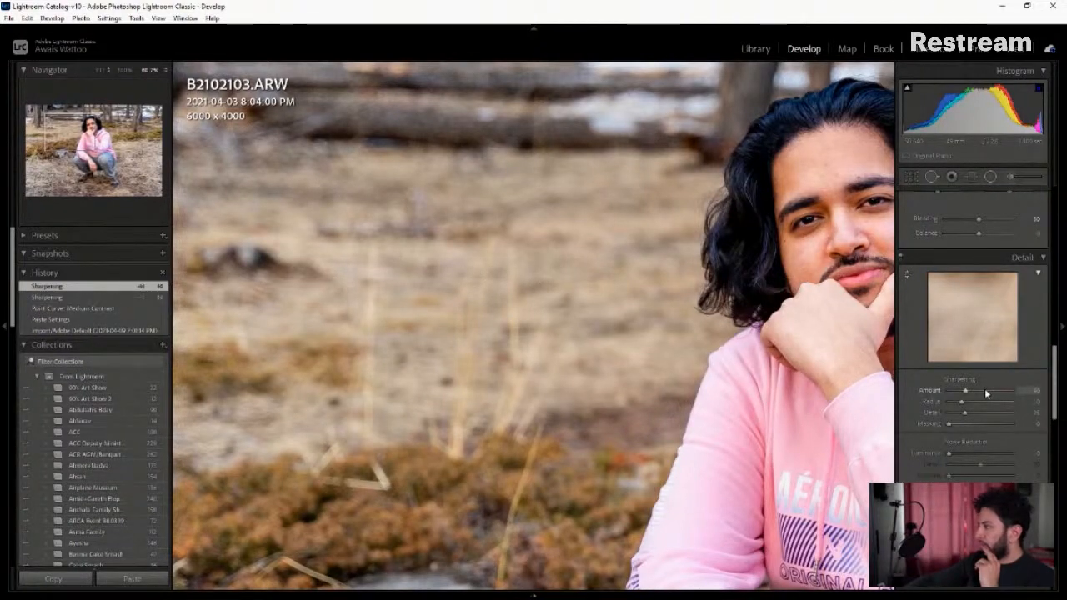
- Set the sharpening masking to 37 using the mask preview on the whole photo, and raise the sharpening amount to 67
key(z)
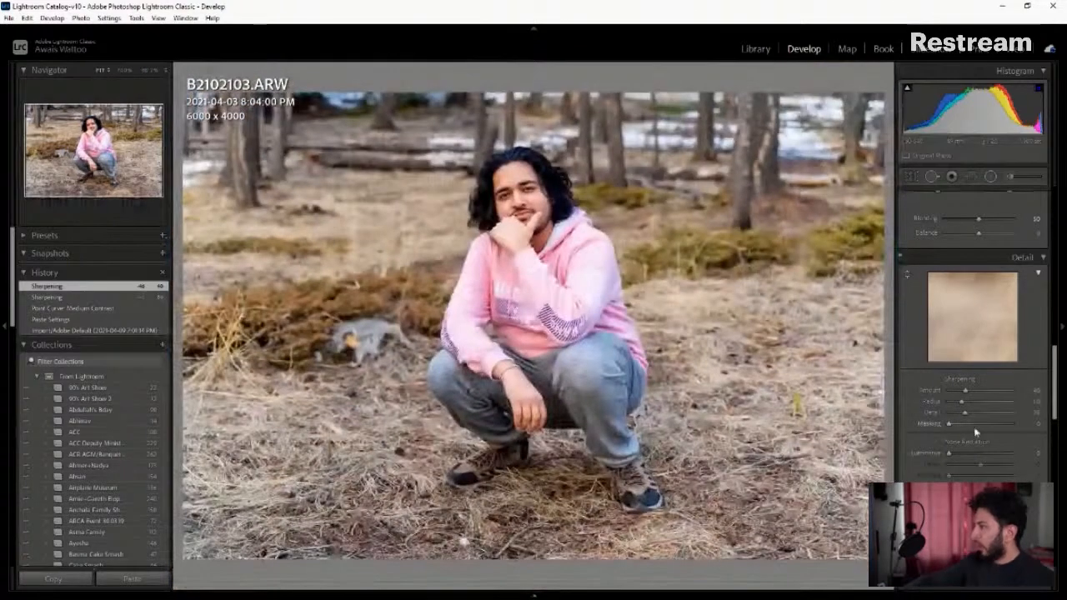
key(alt)
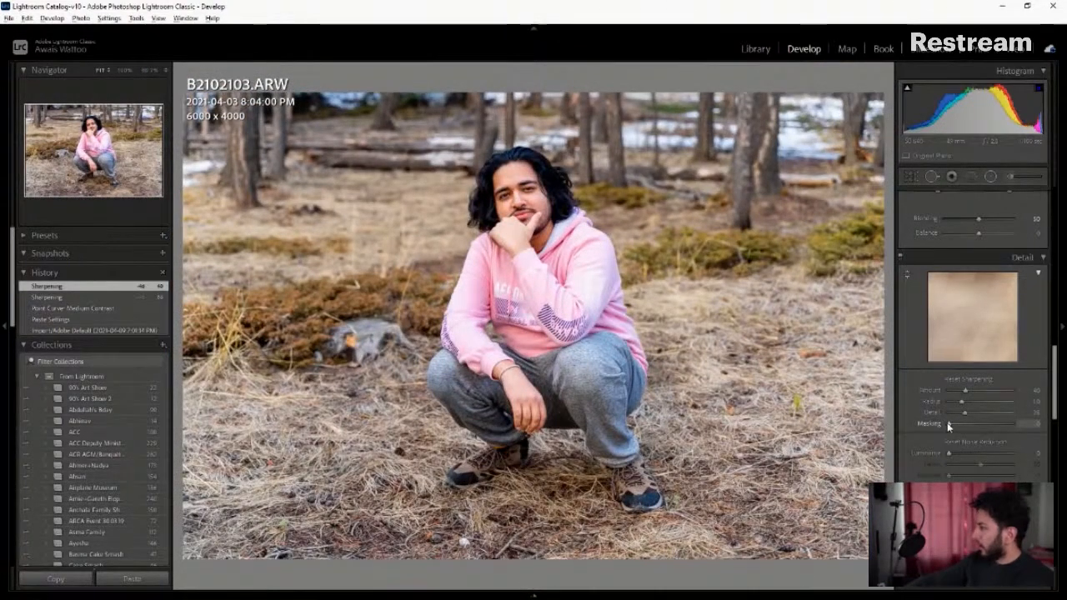
drag(948, 425, 959, 425)
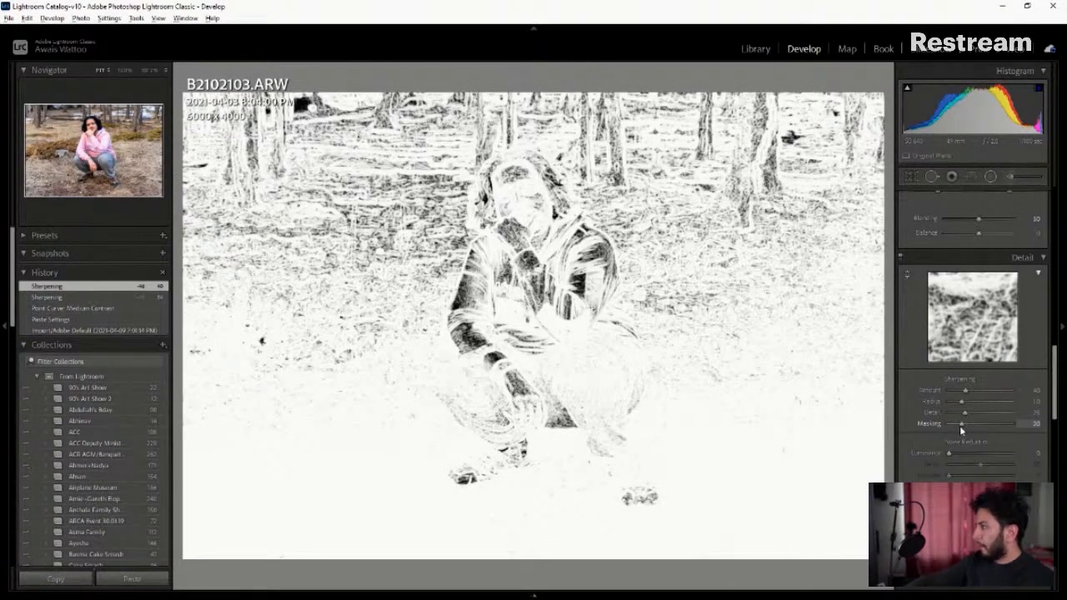
drag(961, 427, 978, 397)
- Compare the Auto Upright perspective correction with the uncorrected photo several times and leave Upright off
scroll(922, 421, down, 5)
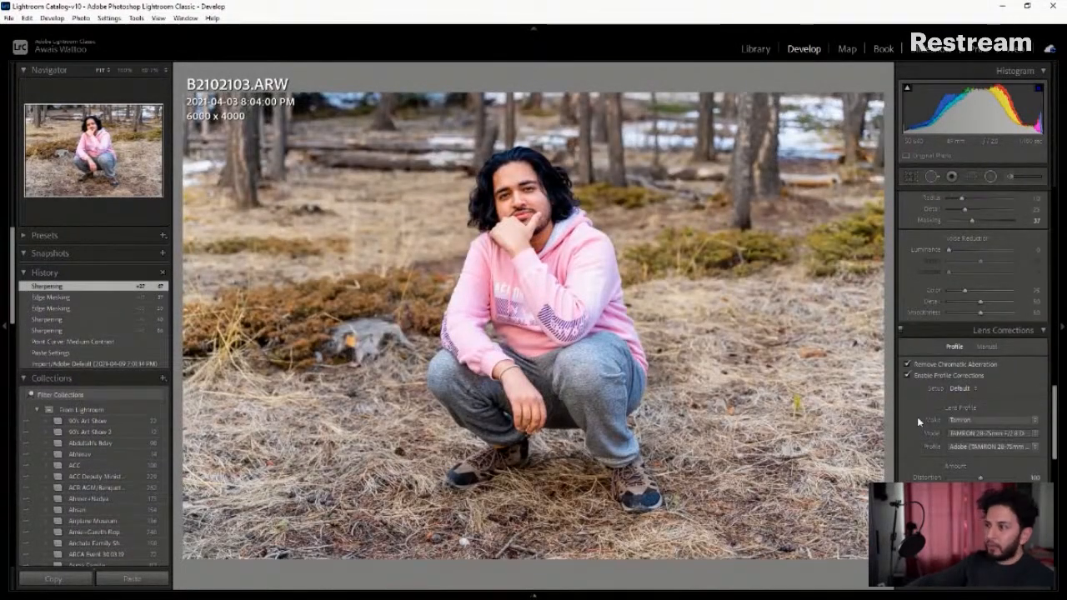
scroll(917, 421, down, 3)
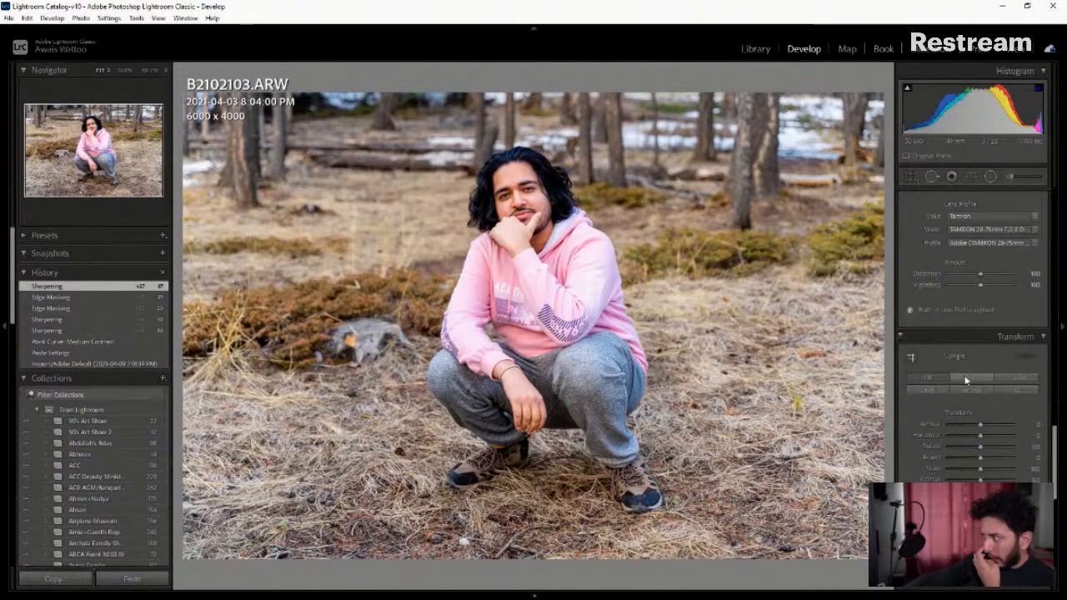
click(955, 387)
click(937, 380)
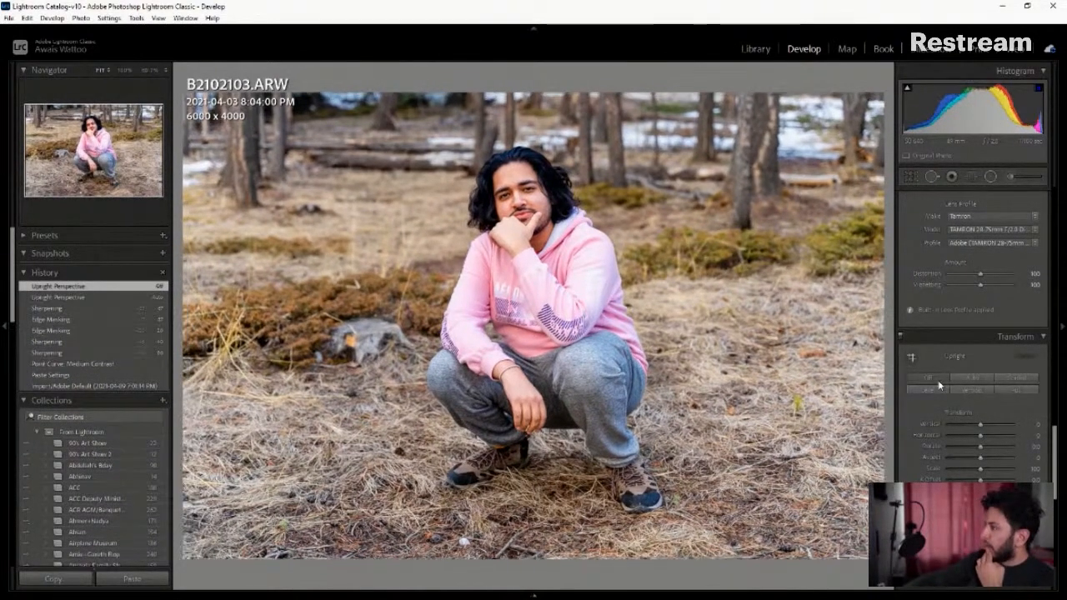
click(960, 377)
click(940, 379)
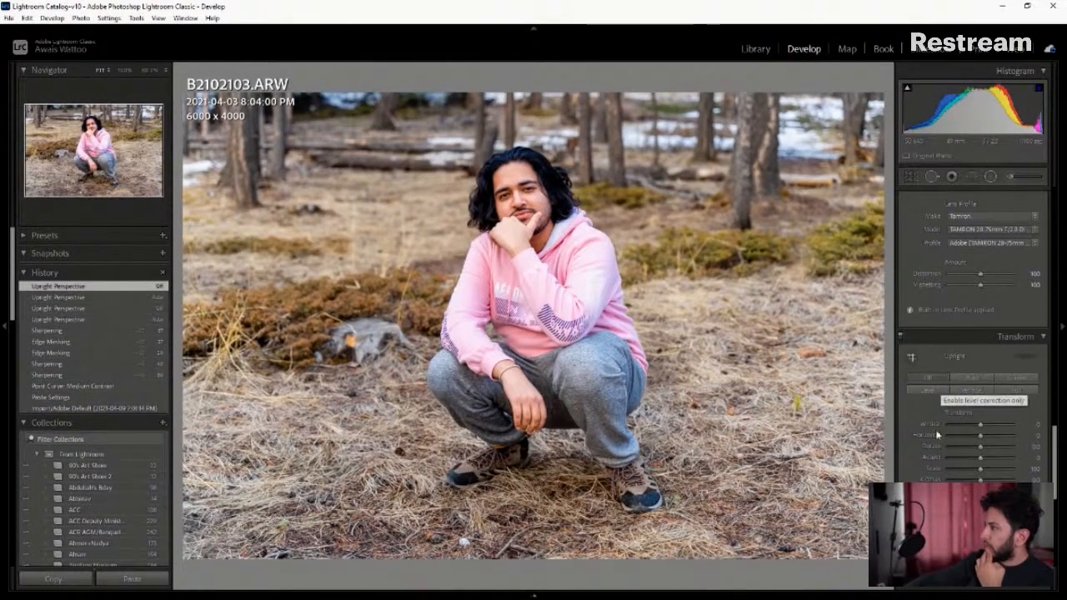
scroll(928, 434, down, 5)
scroll(924, 437, up, 5)
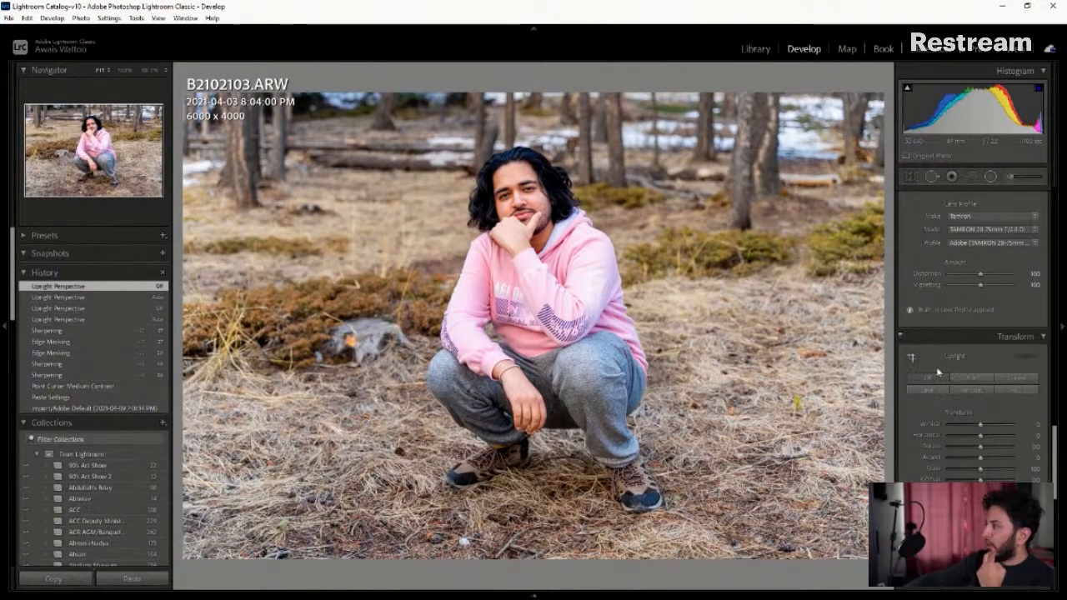
click(958, 375)
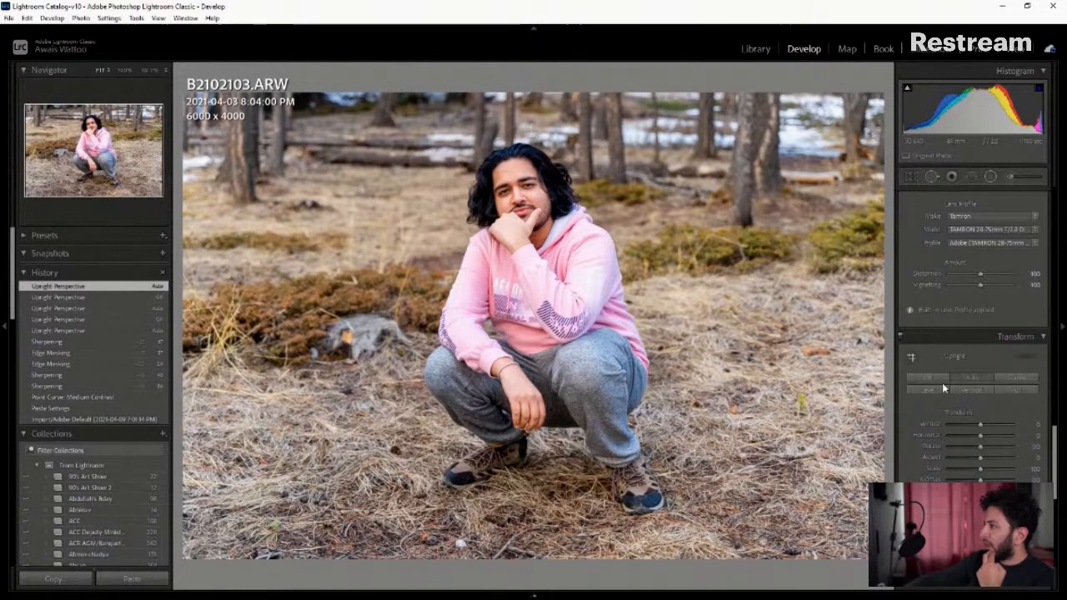
click(937, 380)
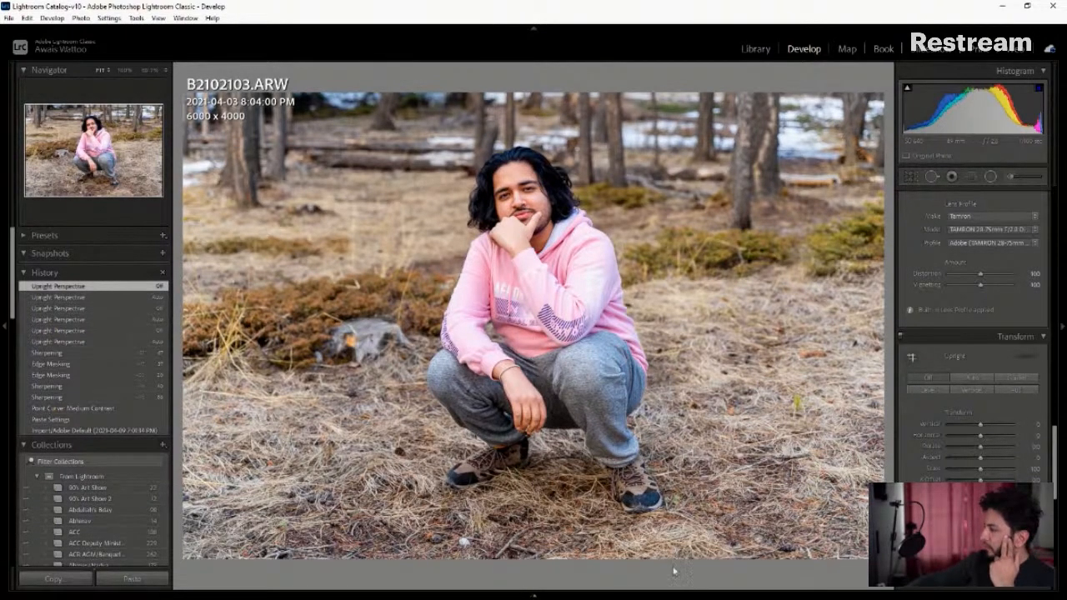
- Return to the Library grid and open the trail photo B2102093.ARW from the 2021-04-03 folder in Loupe view
key(g)
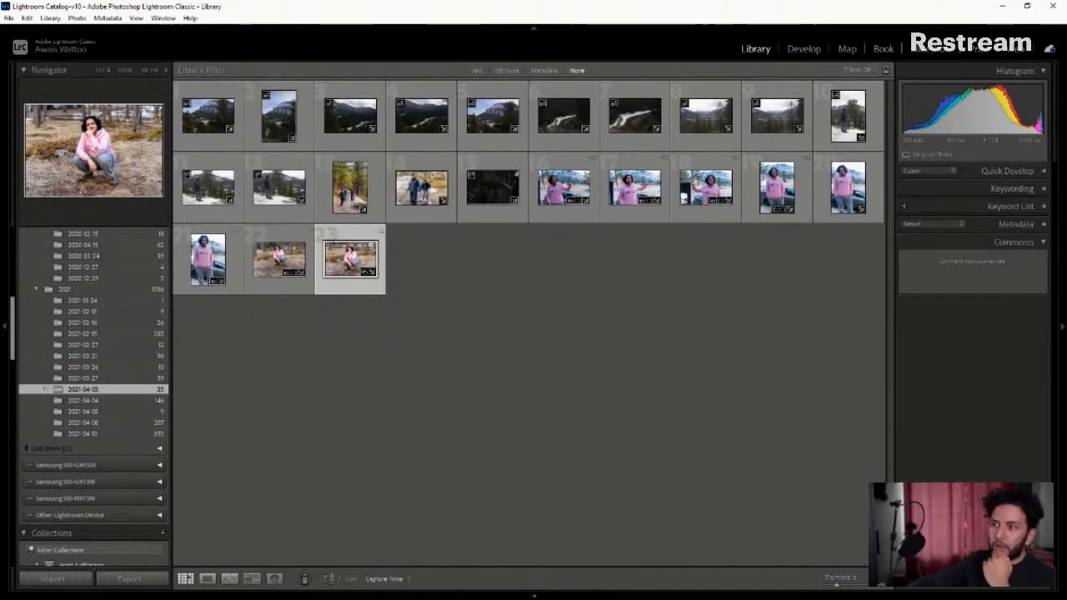
click(122, 402)
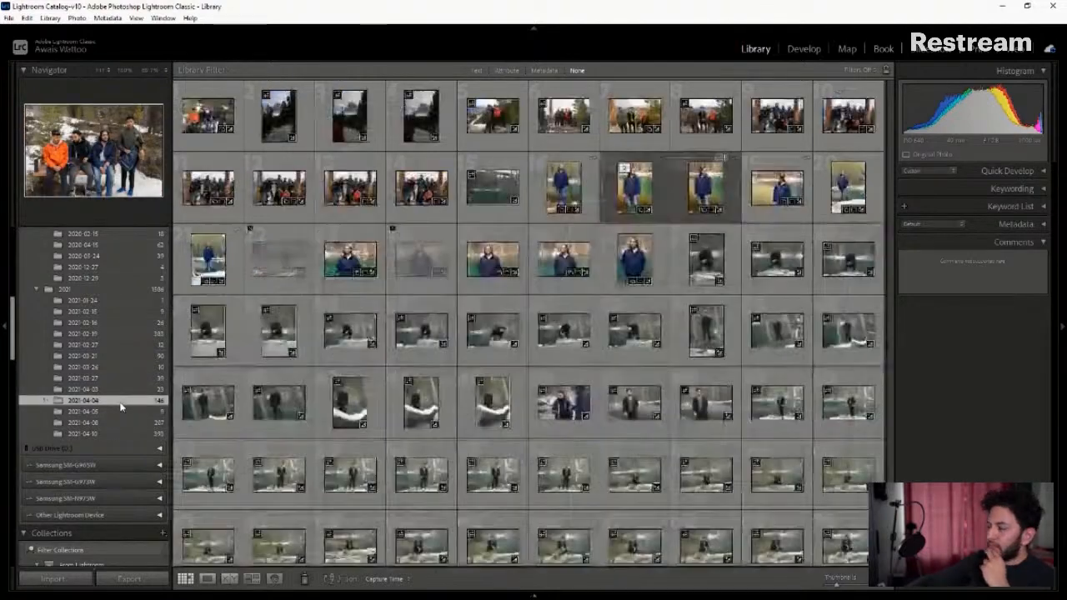
click(137, 391)
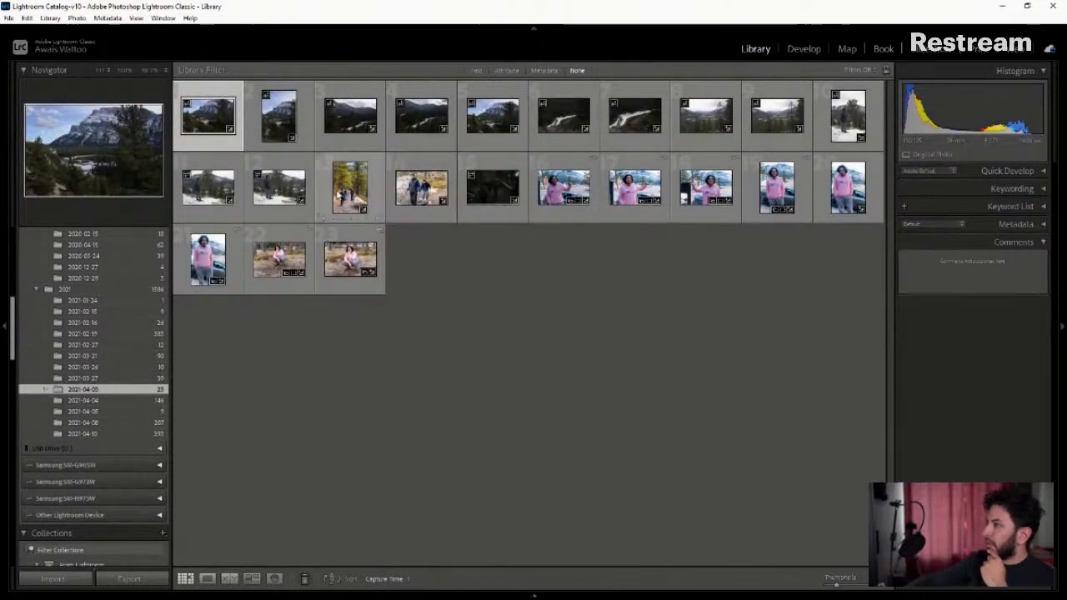
double_click(351, 186)
- Find the Camping 04/21 collection and set it as the target collection
scroll(108, 371, down, 15)
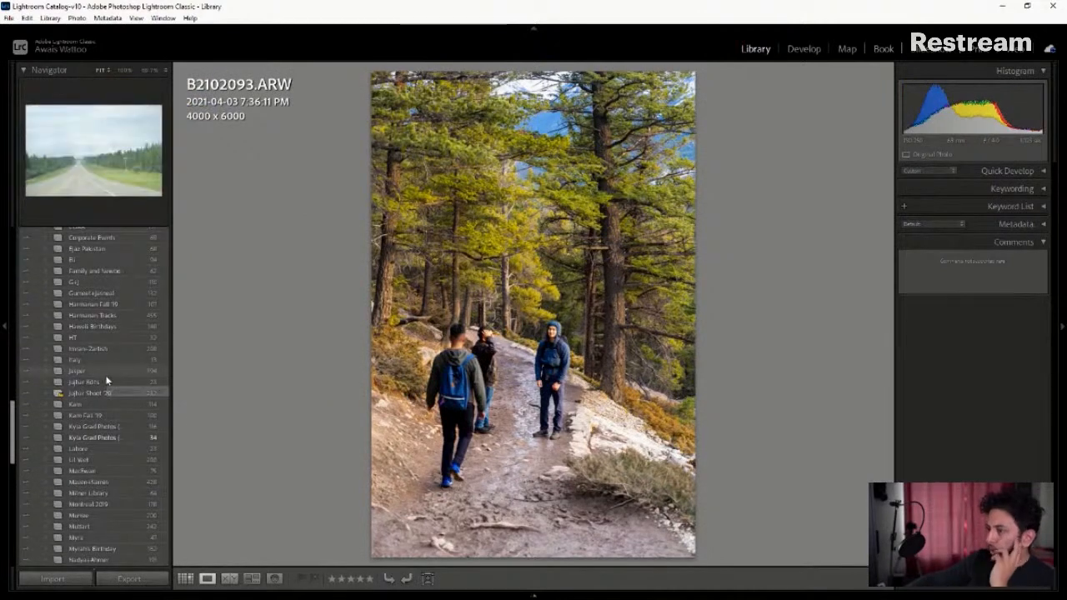
scroll(108, 350, up, 10)
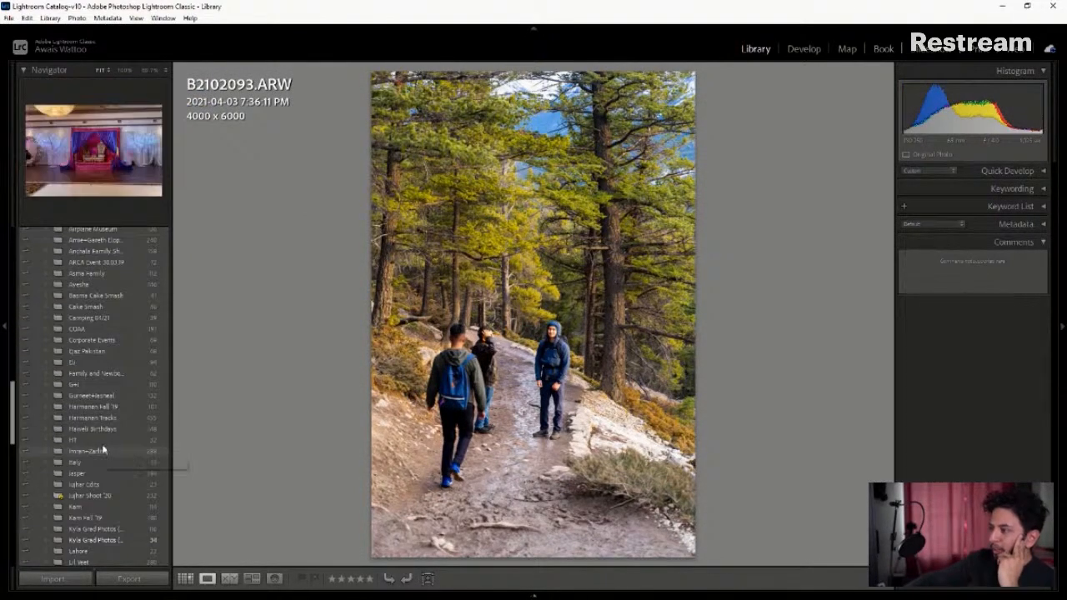
right_click(98, 323)
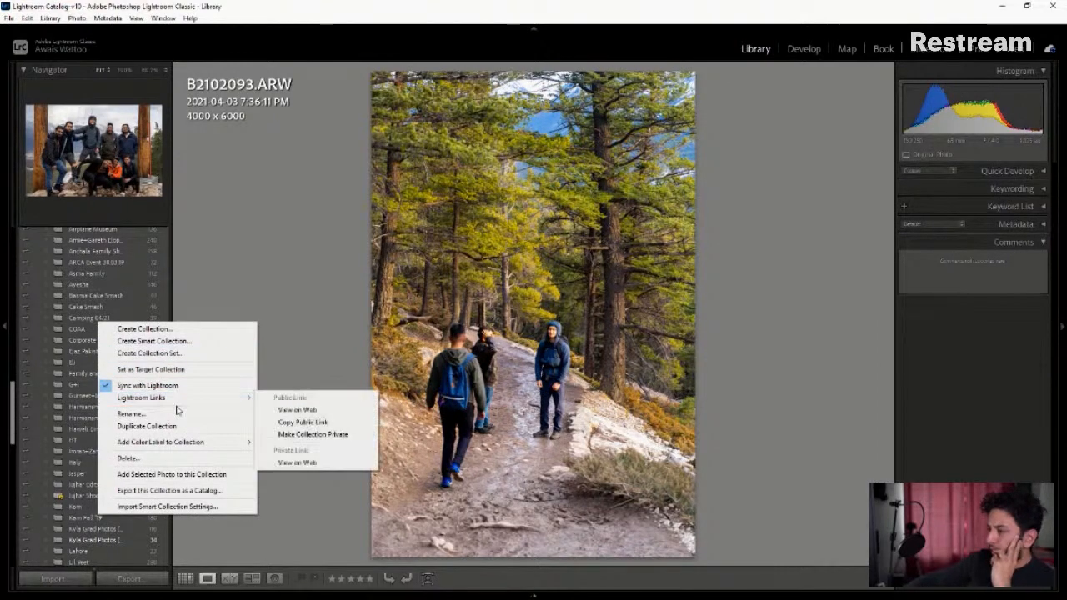
click(284, 293)
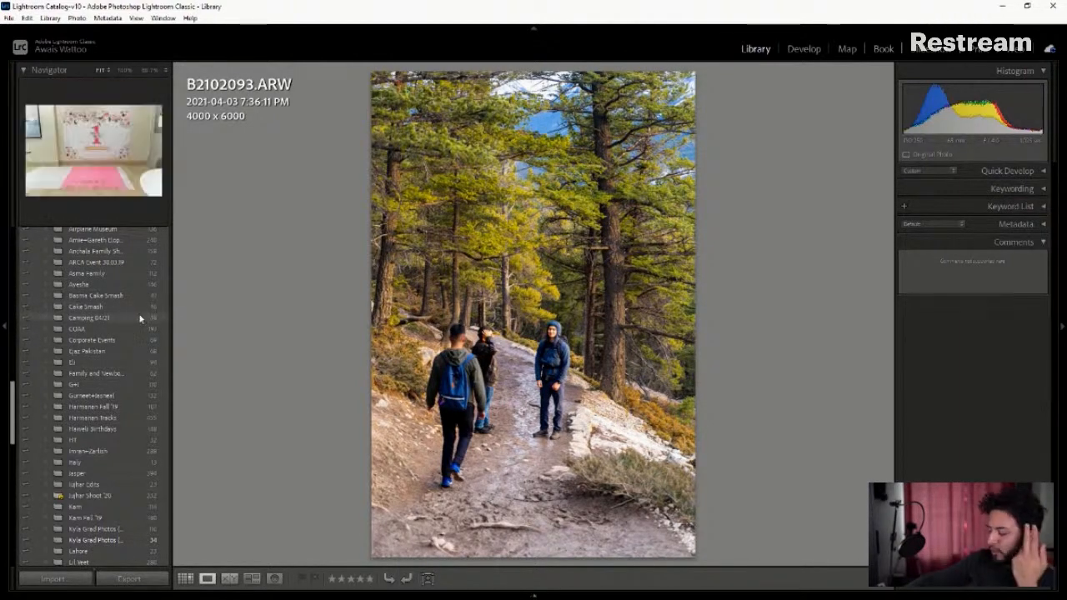
right_click(108, 318)
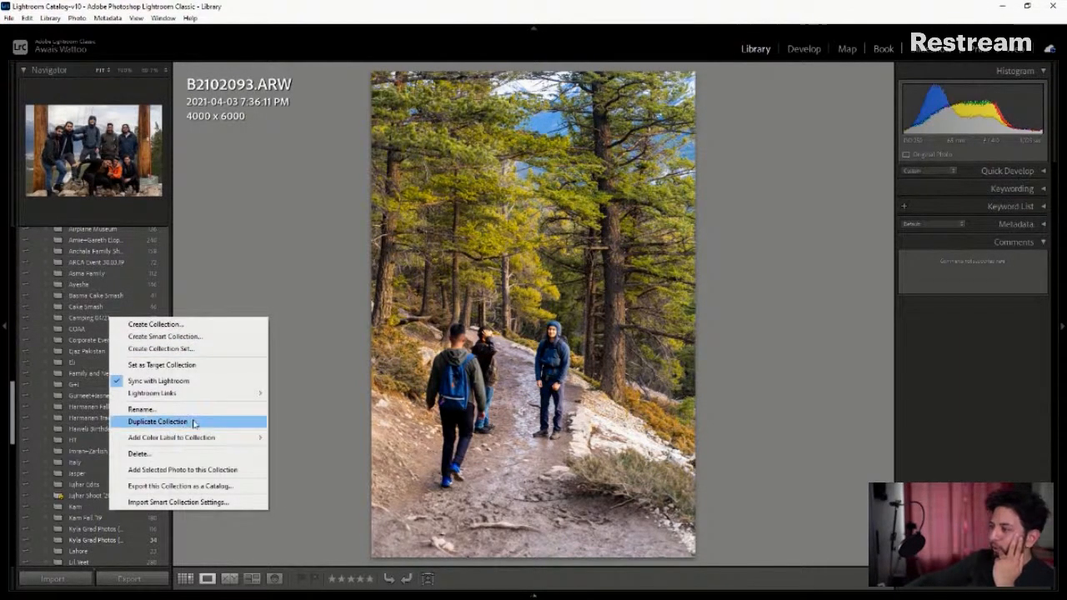
click(237, 365)
- Add the trail photo B2102093.ARW and the neighbouring two-men trail photo to the target collection
key(g)
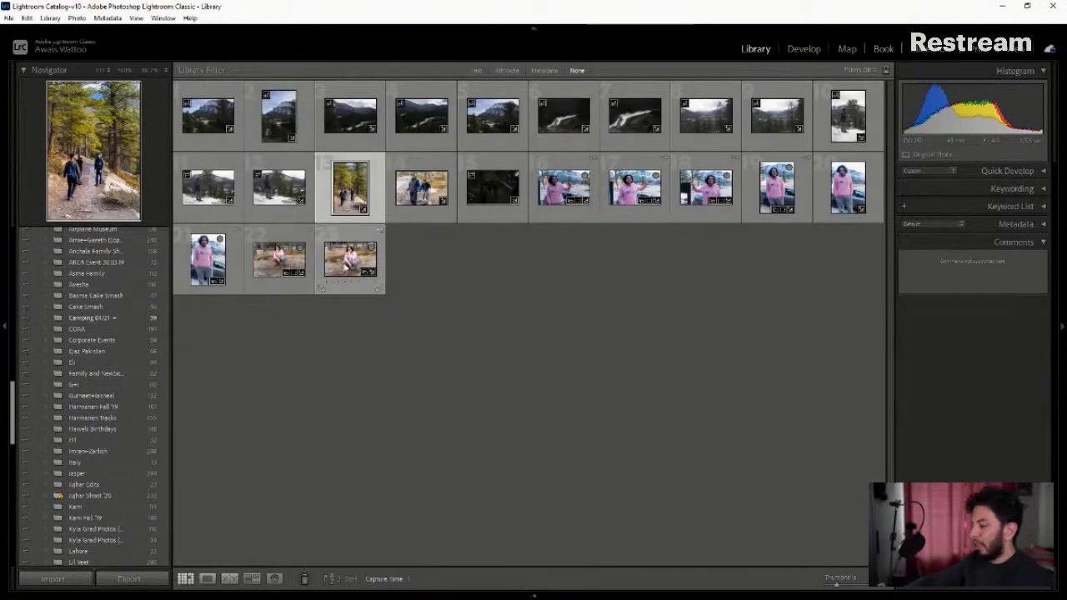
key(e)
key(b)
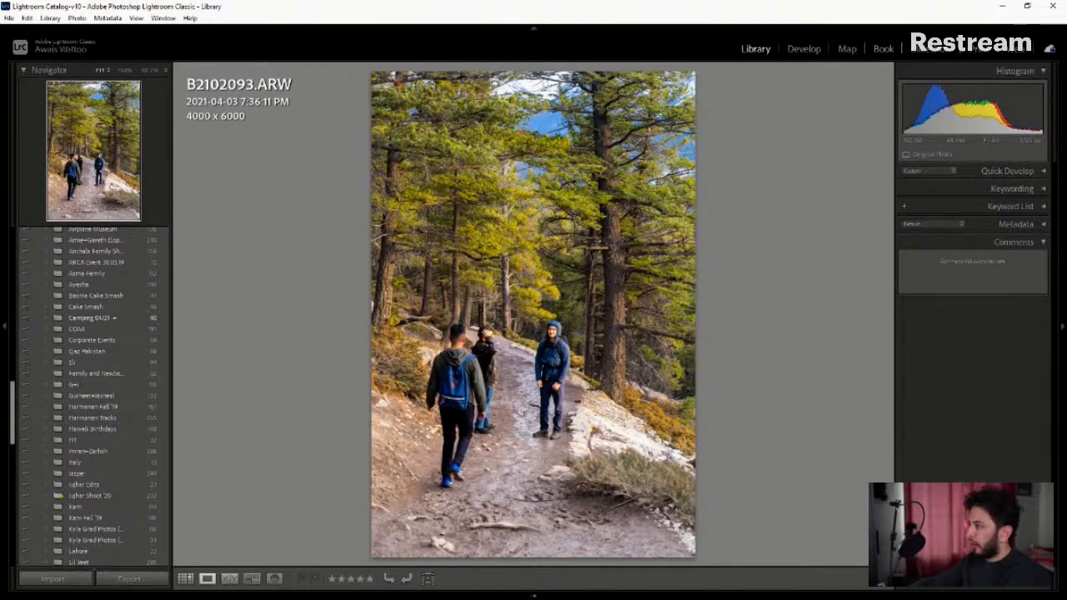
key(g)
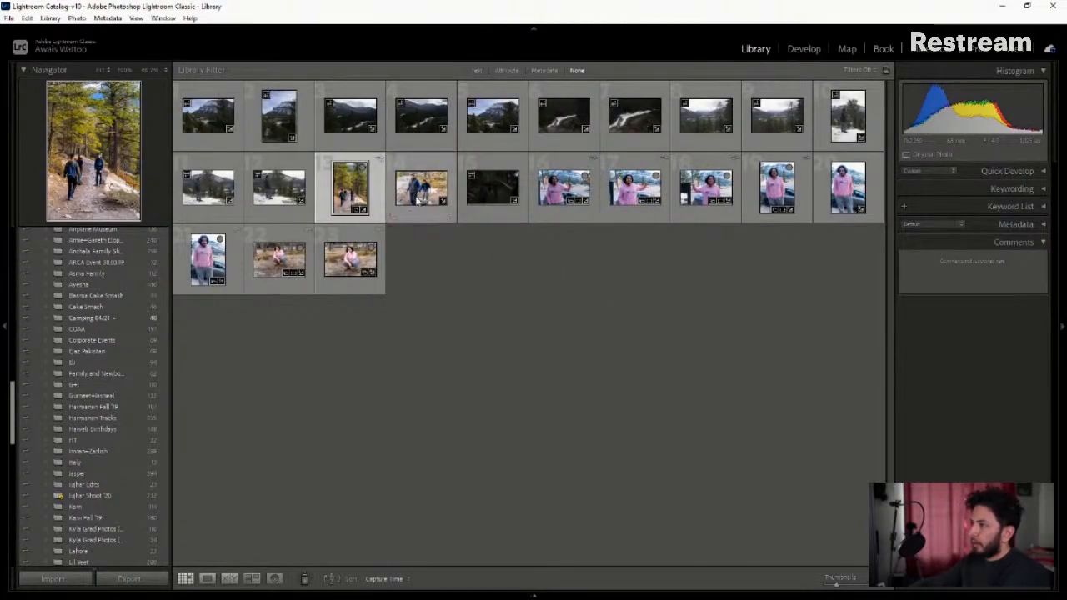
double_click(421, 187)
key(b)
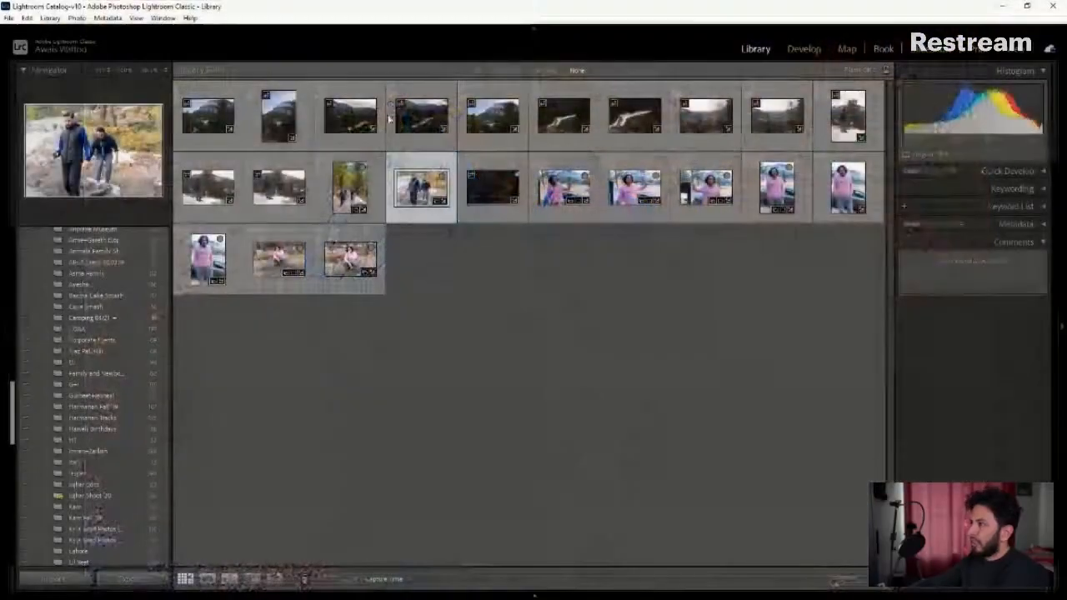
- Open the mountain photo B2102081.ARW in Develop, check its lens correction settings and return to the Library grid
double_click(208, 115)
key(d)
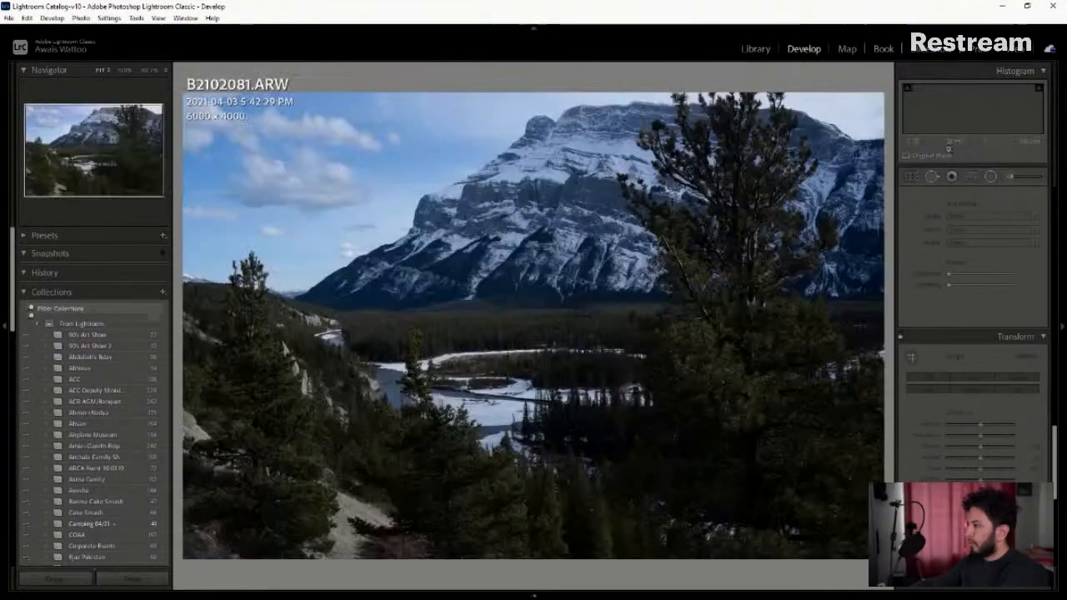
scroll(930, 209, up, 2)
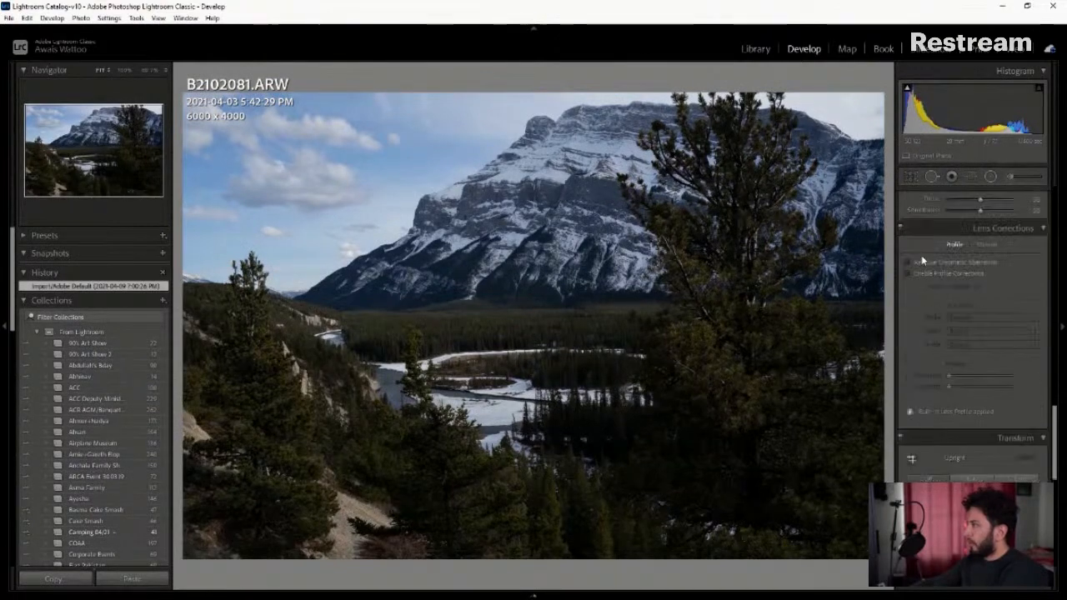
mouse_move(457, 559)
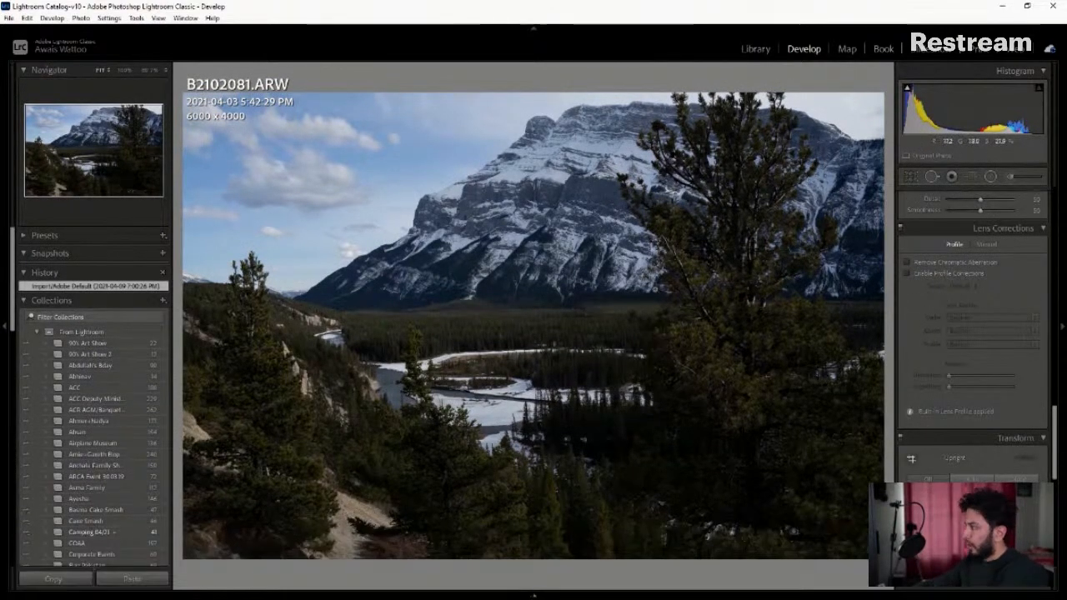
key(g)
- View the mountain photo B2102081.ARW in Loupe view, then open the valley photo B2102088.ARW from the grid
double_click(200, 116)
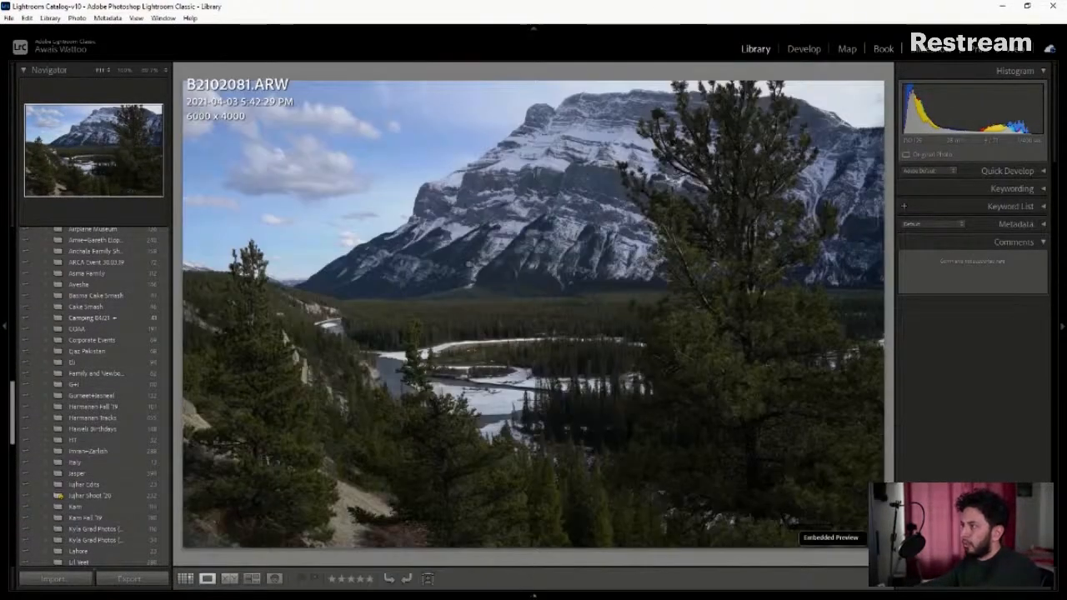
key(Right)
key(Right)
key(Right)
key(Right)
key(g)
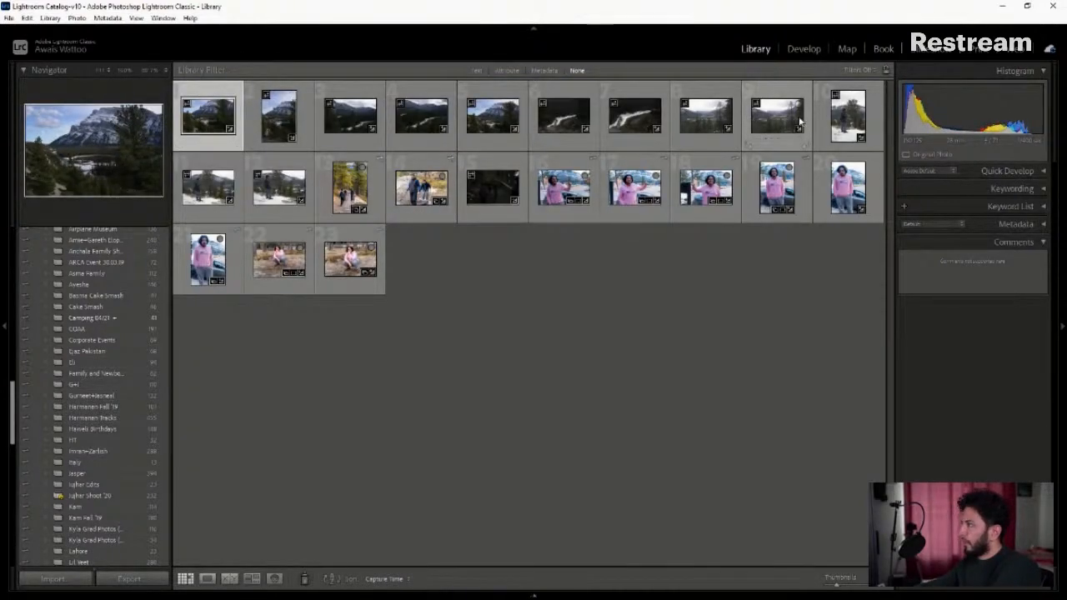
double_click(709, 117)
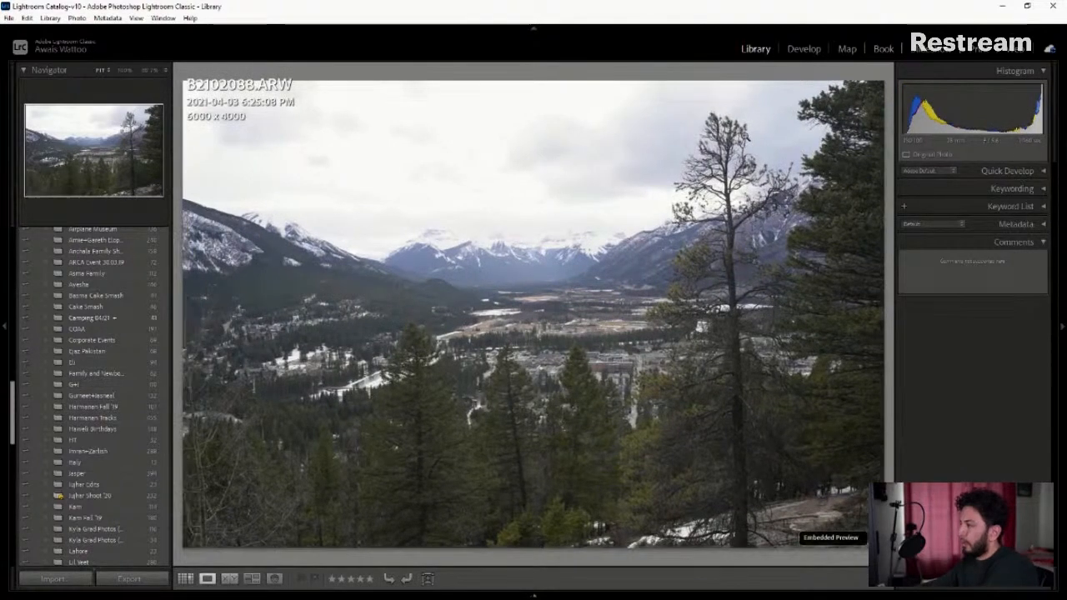
- Browse the landscape photos around B2102088.ARW in Loupe view and return to the Library grid
key(Right)
key(Right)
key(Left)
key(g)
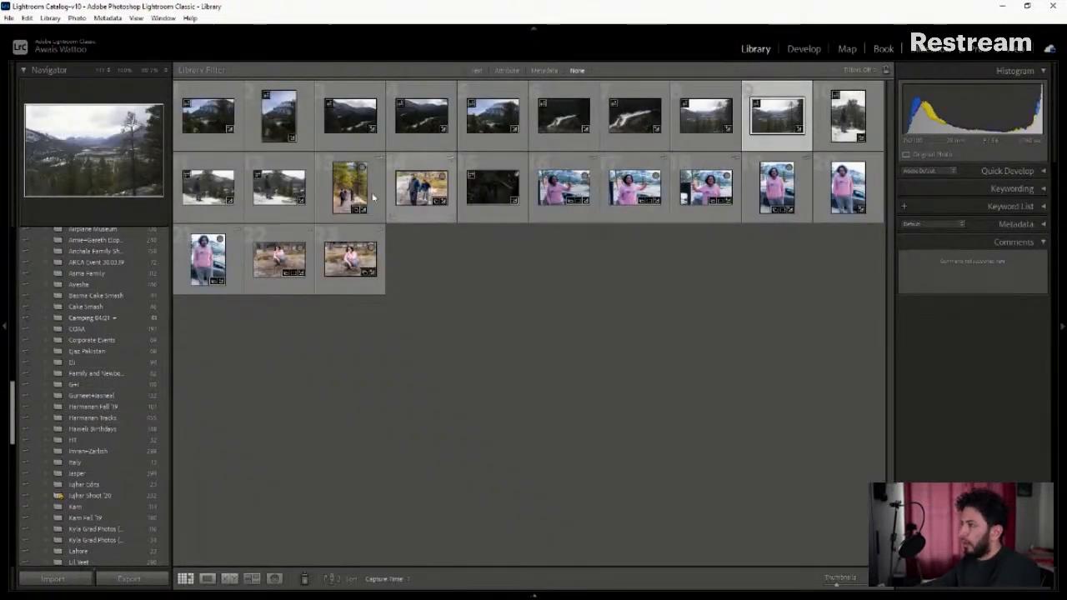
- Select the first twelve landscape photos in the grid and open them in Develop with B2102081.ARW as the active photo
click(280, 187)
shift+click(218, 121)
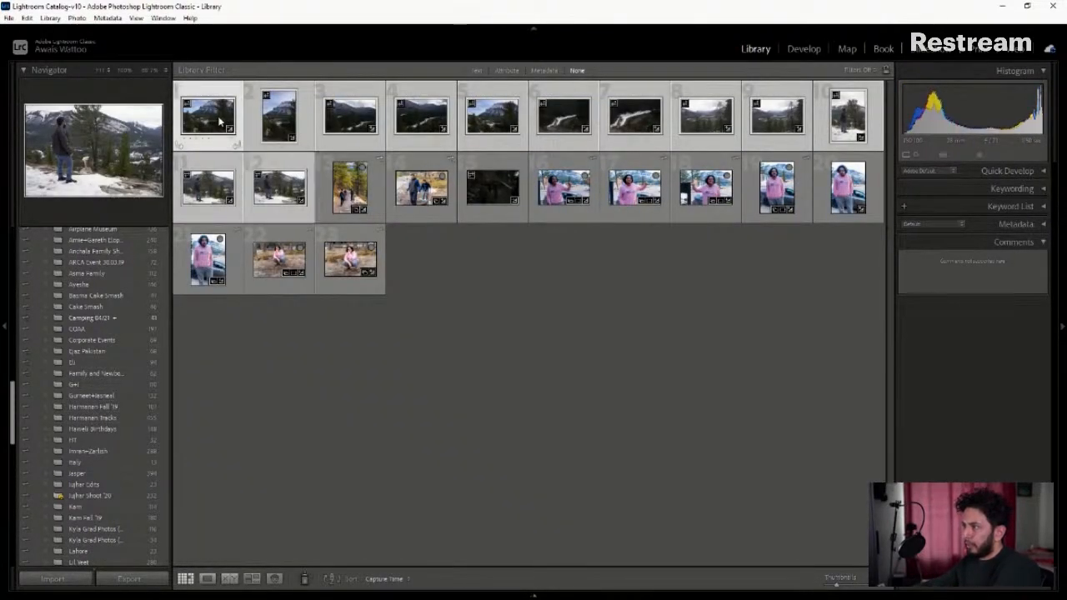
double_click(218, 120)
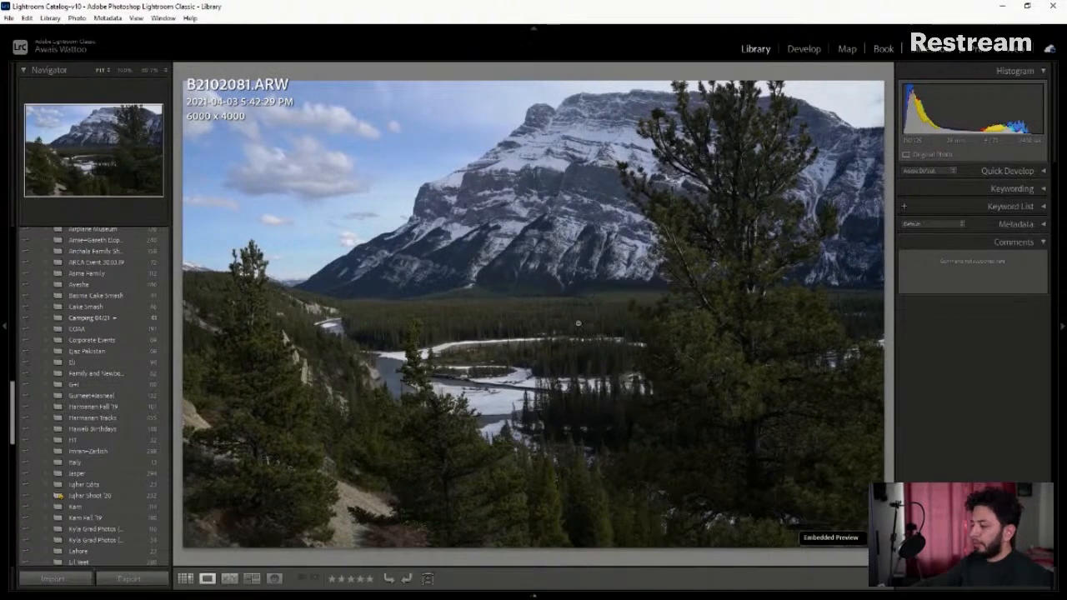
key(d)
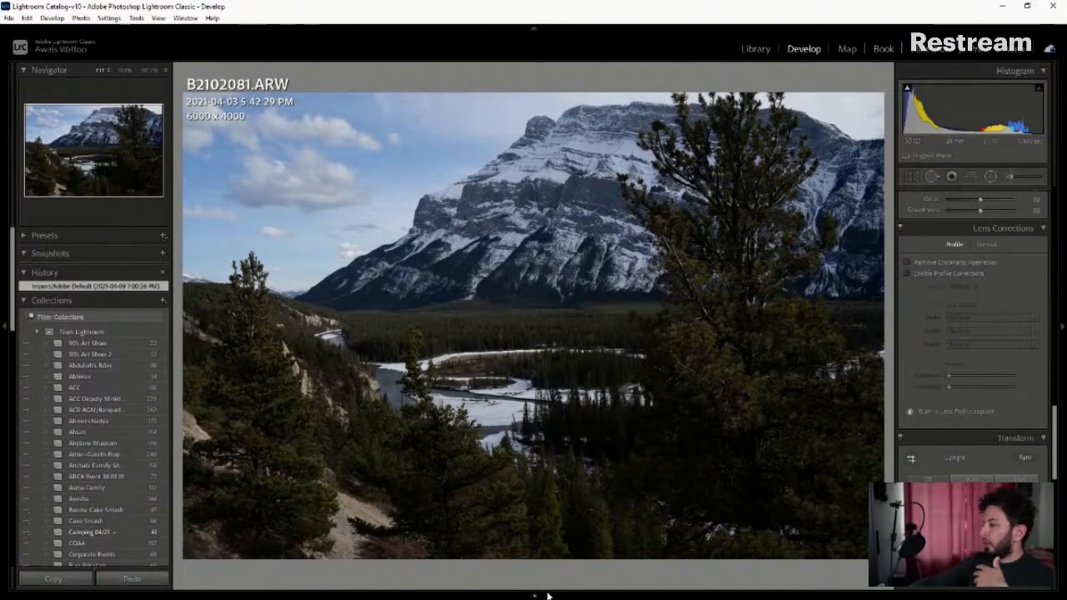
- Enable profile corrections and Remove Chromatic Aberration for the twelve selected photos
mouse_move(496, 589)
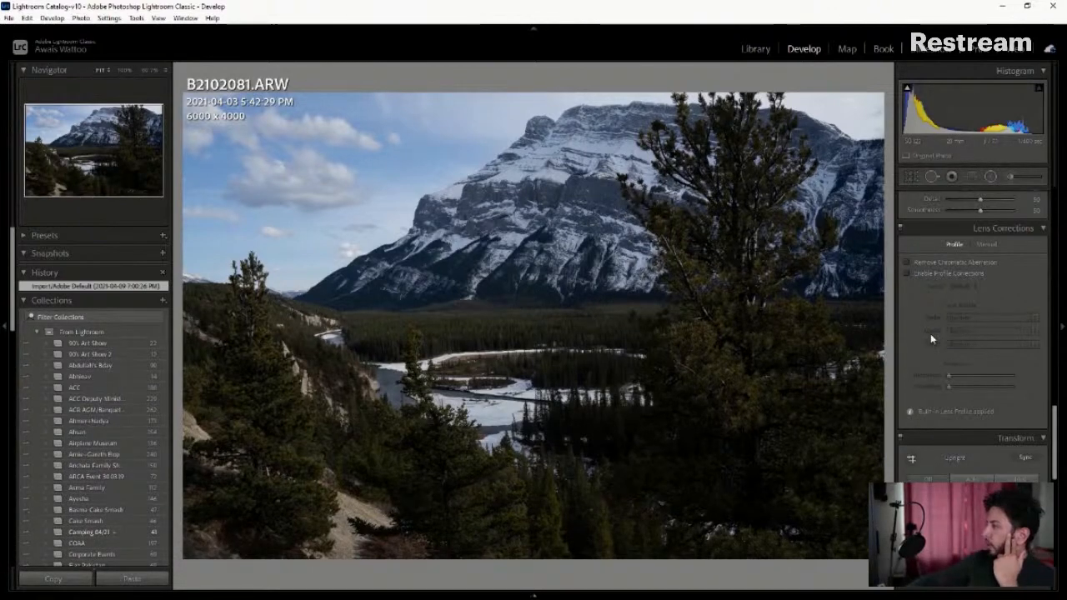
click(940, 276)
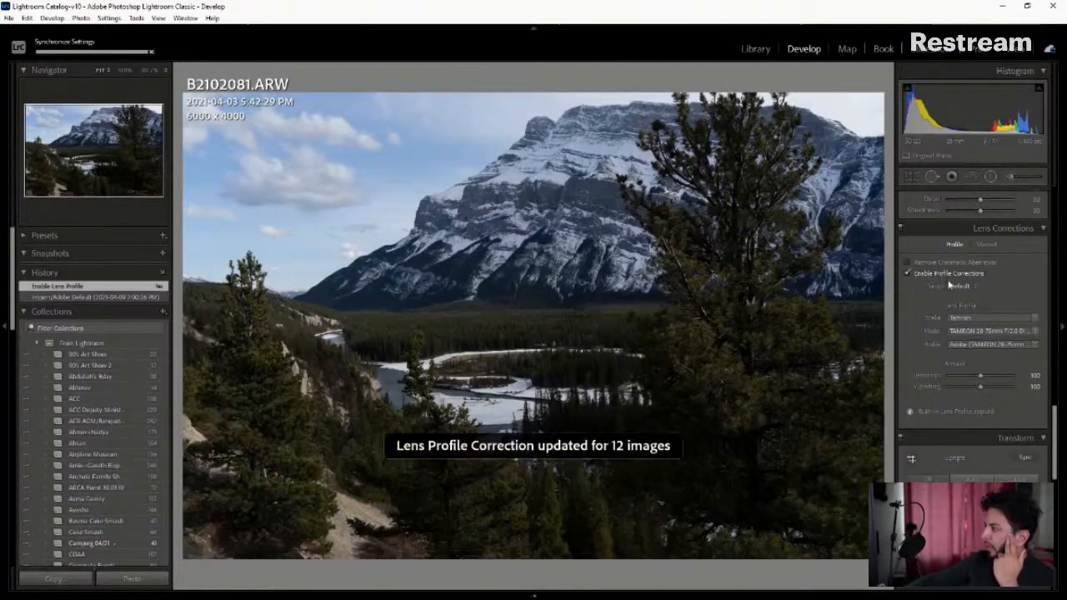
click(909, 262)
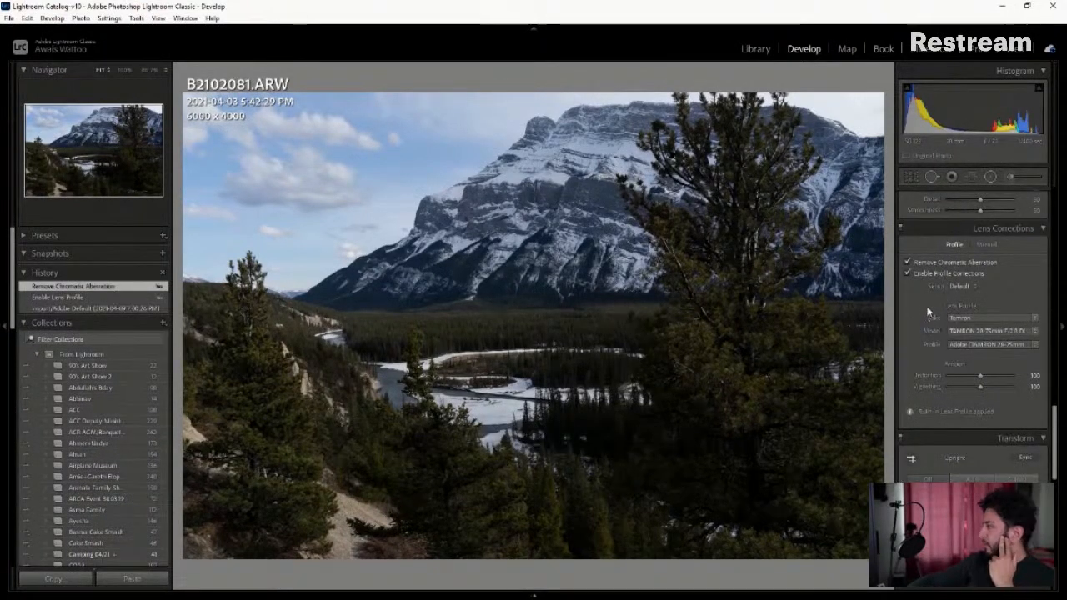
- Set the Blue Primary saturation in Calibration to +100 for the selected photos, comparing it with the default
scroll(927, 300, down, 8)
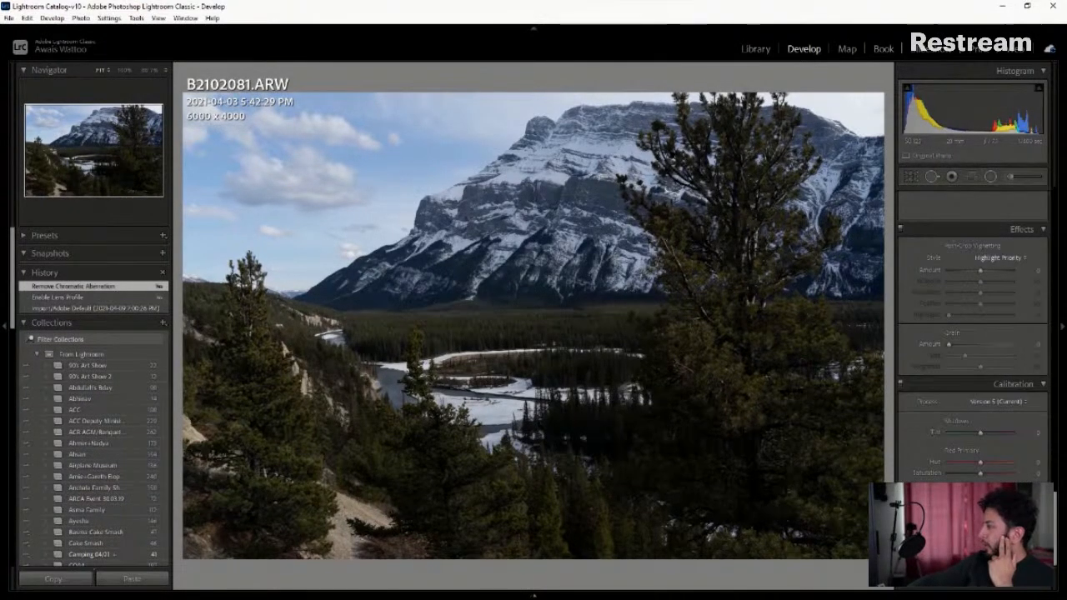
drag(980, 555, 1017, 555)
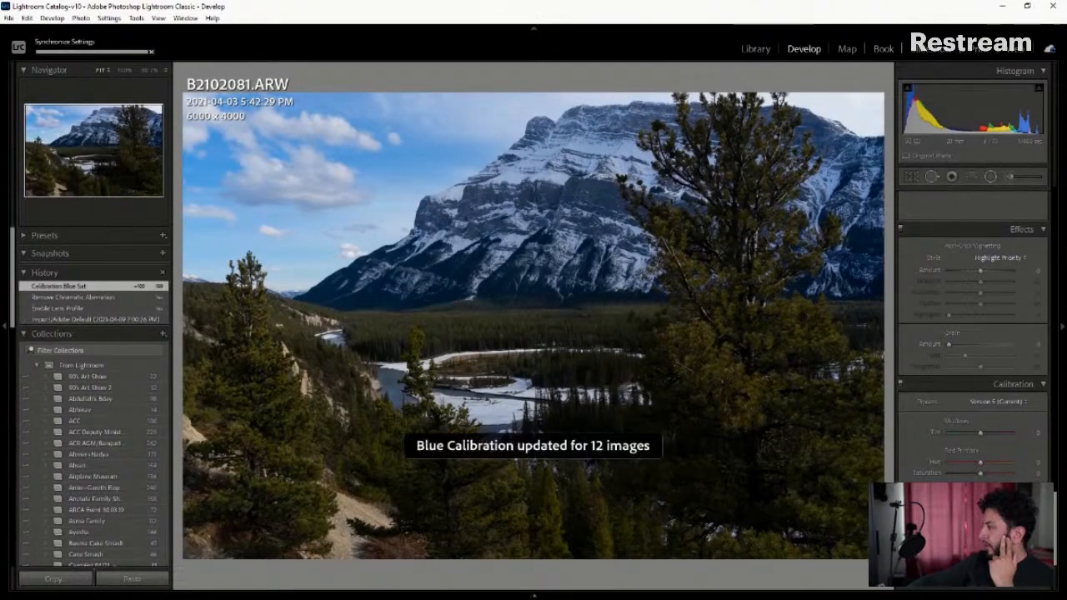
double_click(1016, 555)
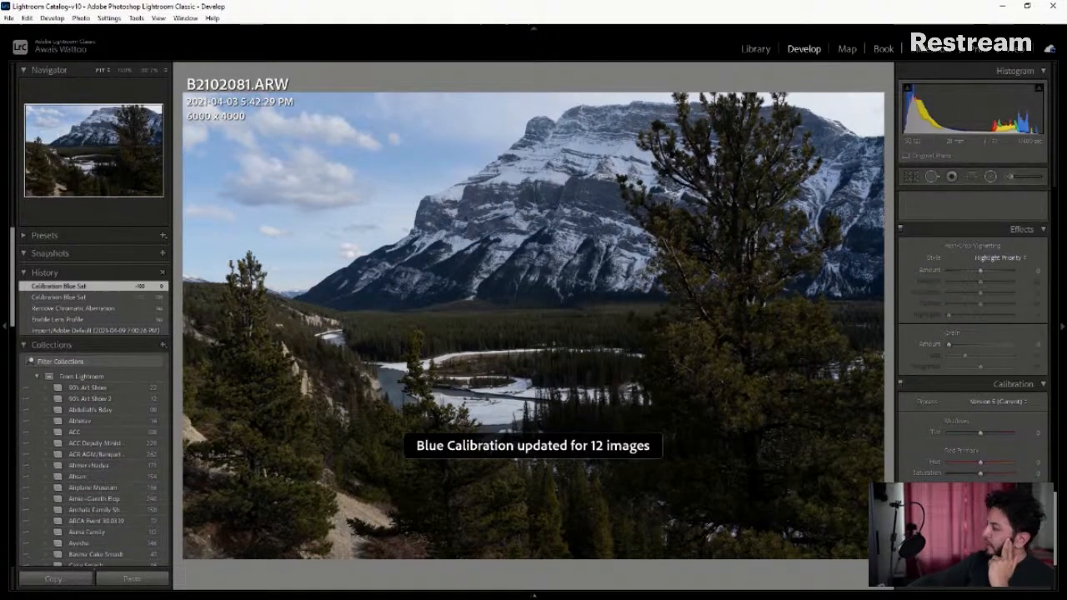
drag(981, 554, 1015, 554)
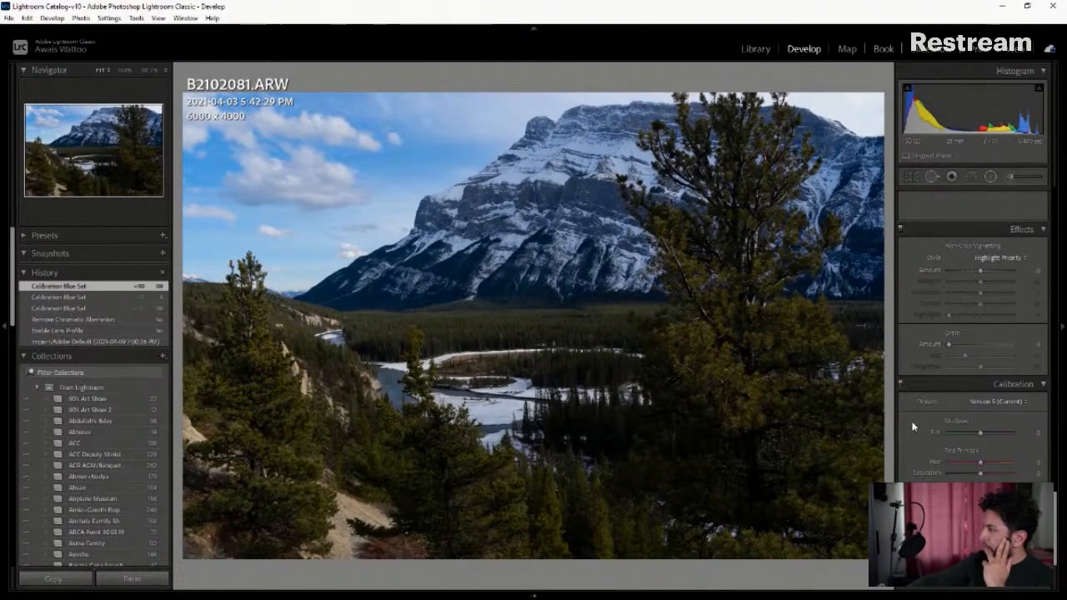
- Apply Auto white balance and Auto tone settings to the selected landscape photos
mouse_move(457, 592)
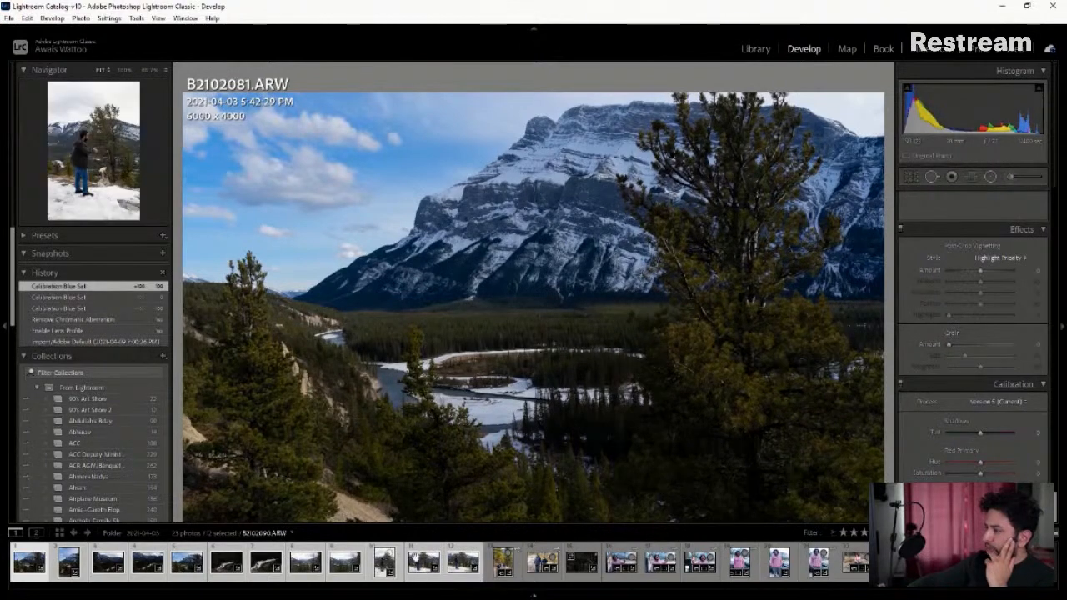
drag(1055, 521, 1064, 197)
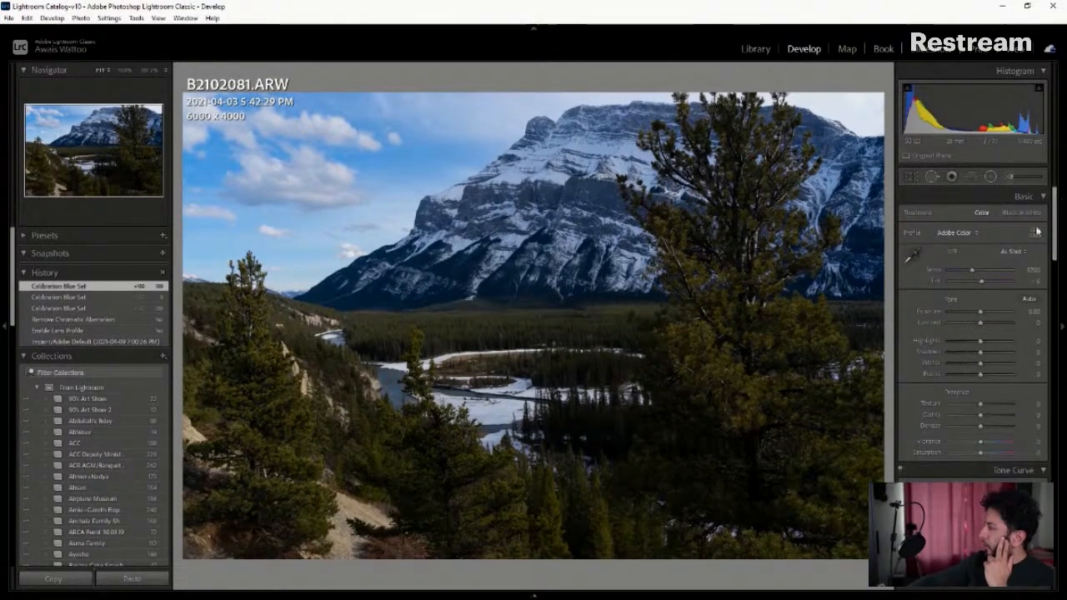
click(1011, 251)
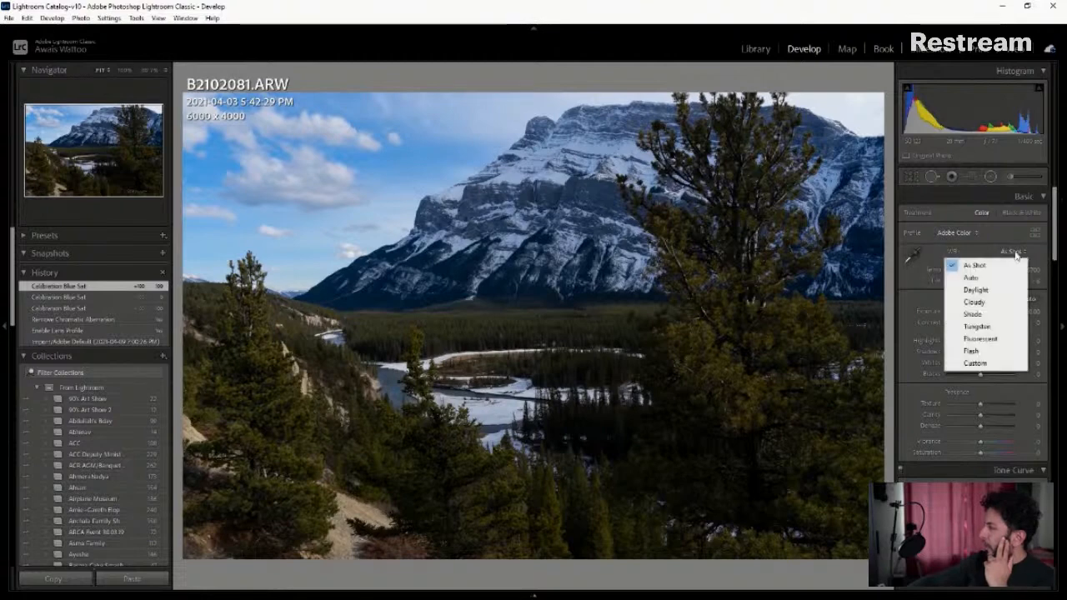
click(986, 278)
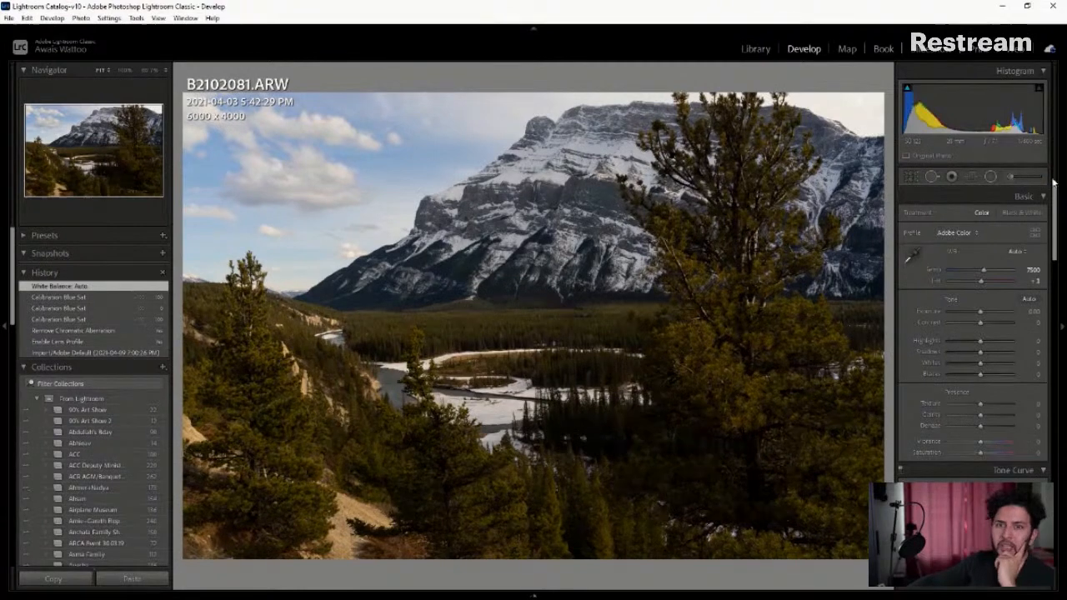
click(1030, 298)
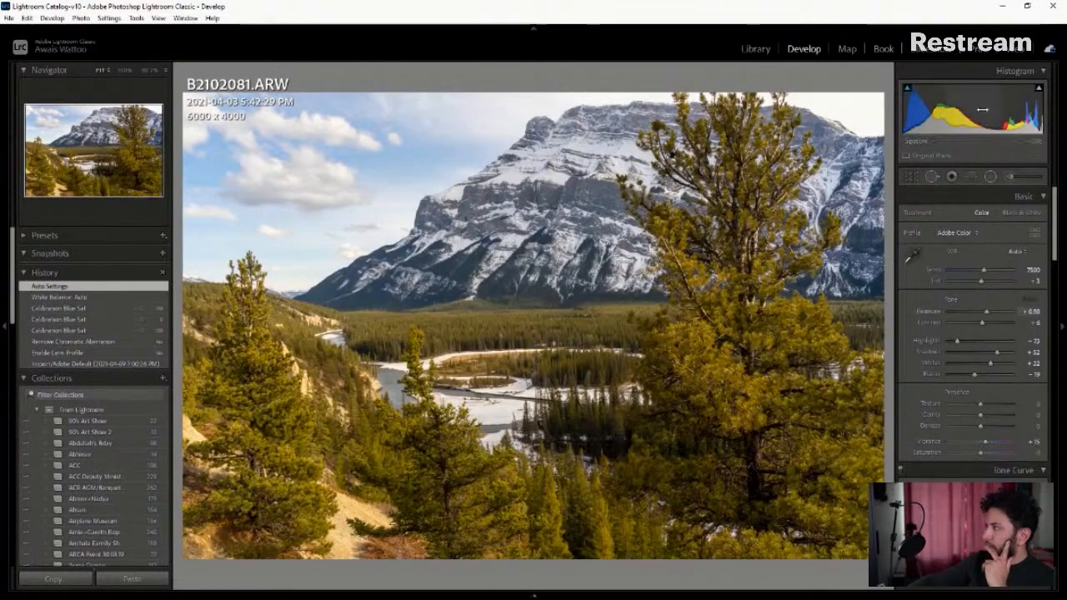
- Check the tone curve and the edited thumbnails in the Library grid, then return to B2102081.ARW in Develop
scroll(951, 371, down, 5)
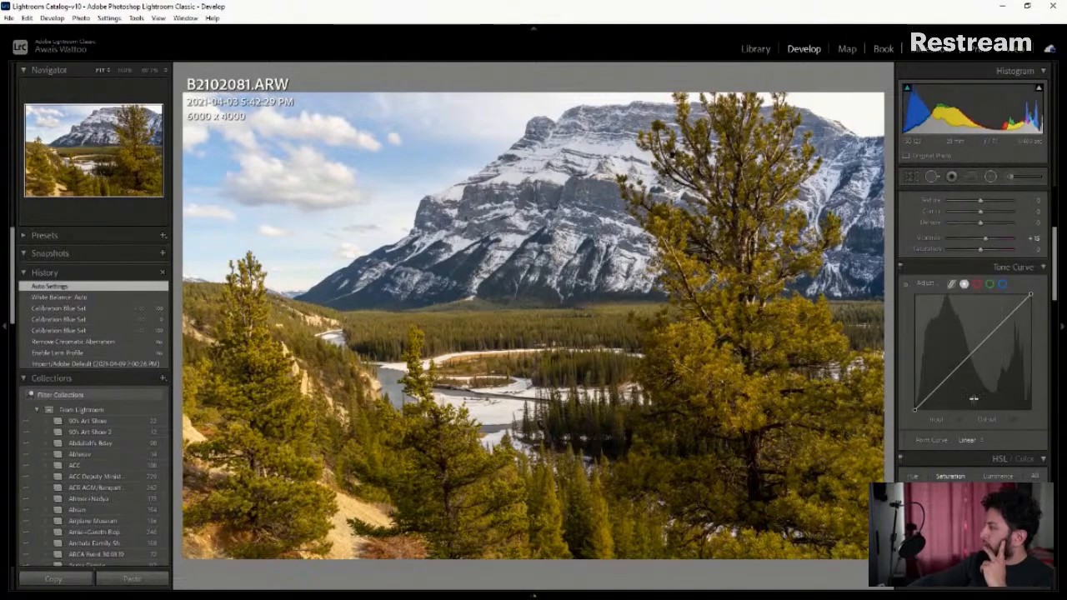
click(974, 440)
click(976, 440)
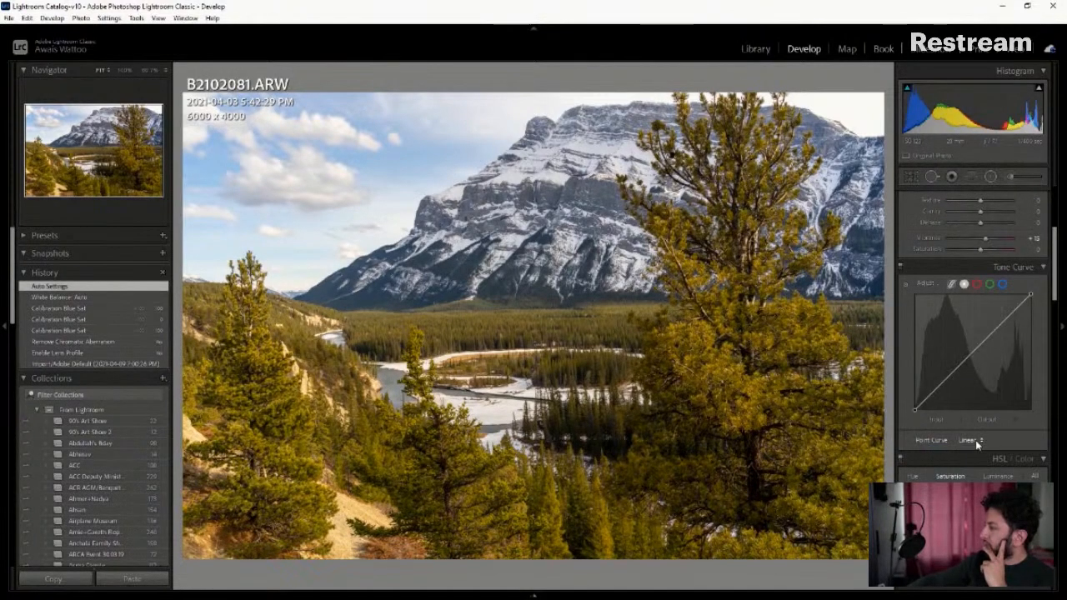
click(1059, 287)
click(1058, 301)
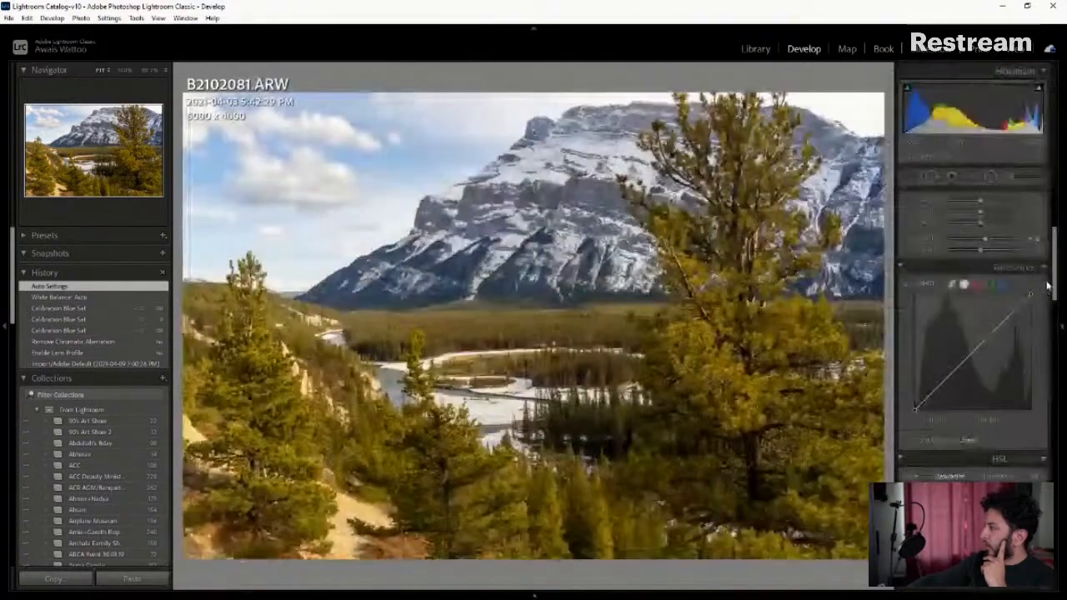
drag(1054, 279, 1061, 463)
key(g)
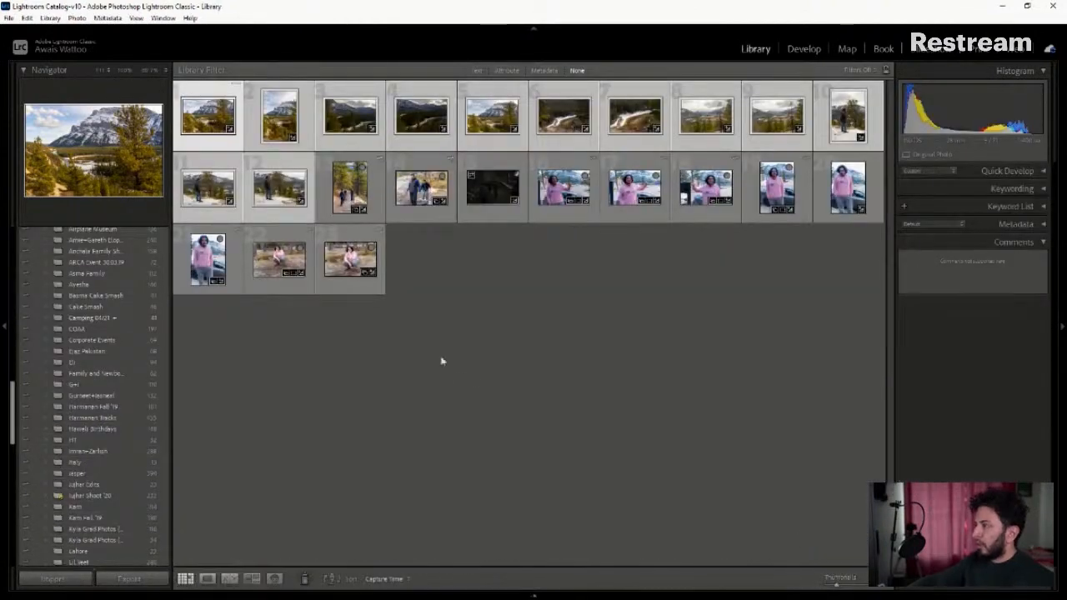
key(d)
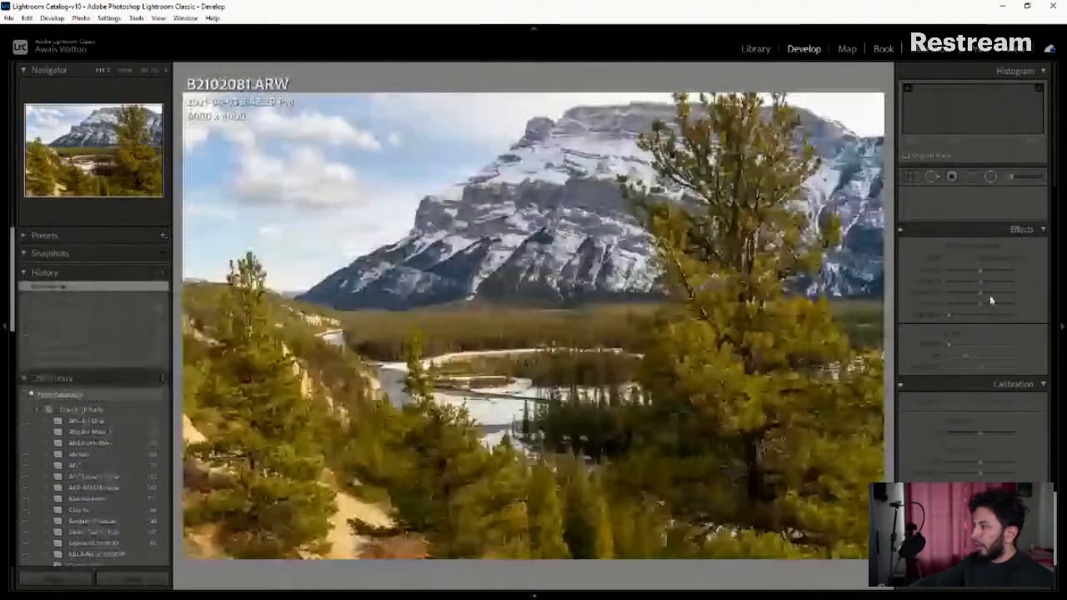
- Try a white balance sampled from the large cloud beside the mountain, and undo it
key(w)
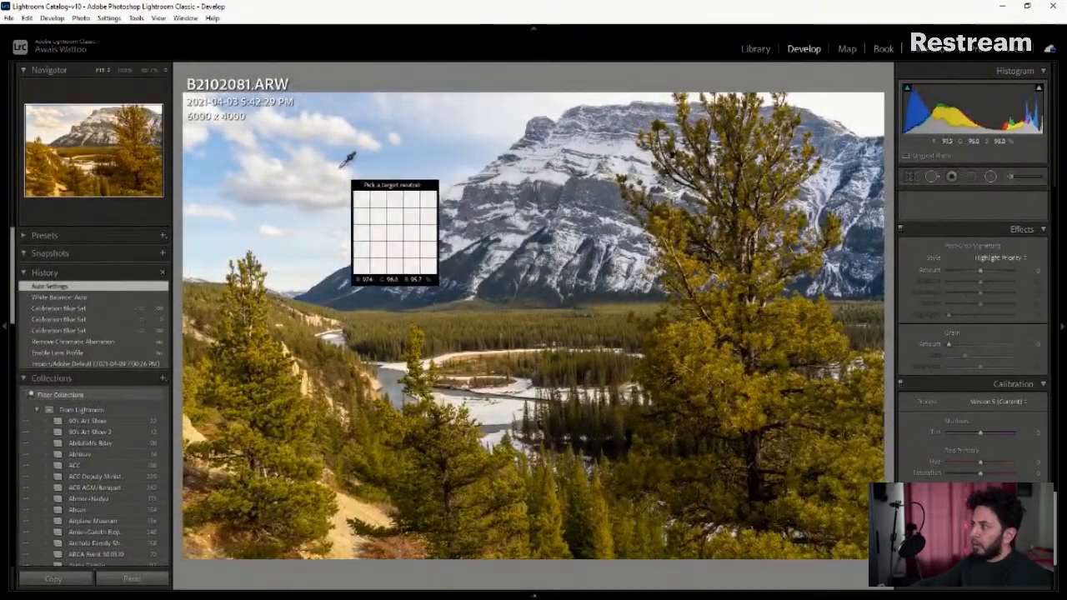
click(317, 161)
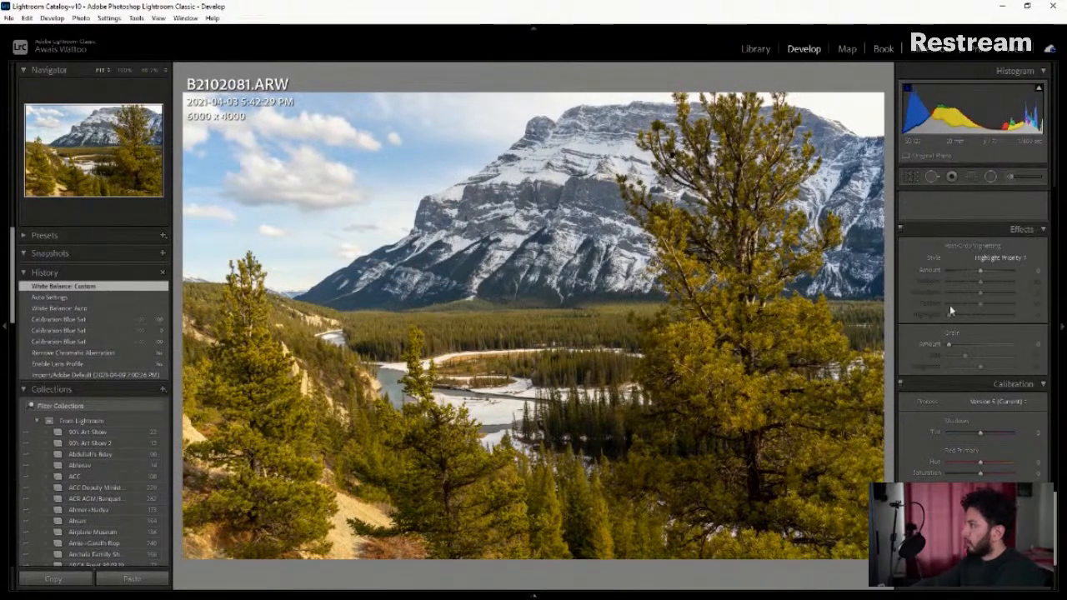
key(ctrl+z)
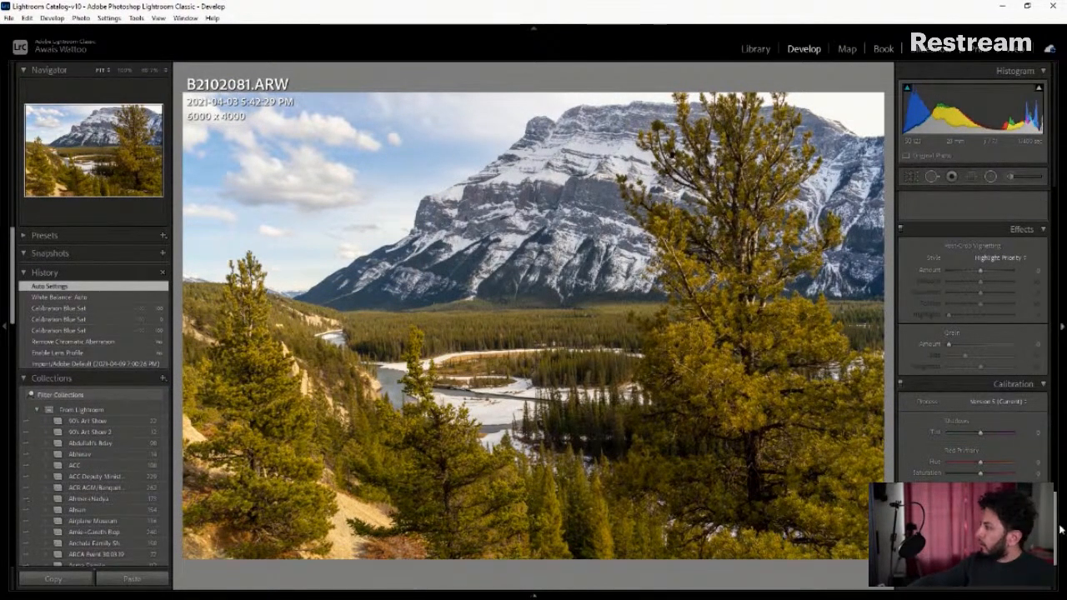
- Lower the white balance temperature to 6912 and reset the contrast to 0
scroll(1052, 242, up, 10)
scroll(1052, 242, up, 3)
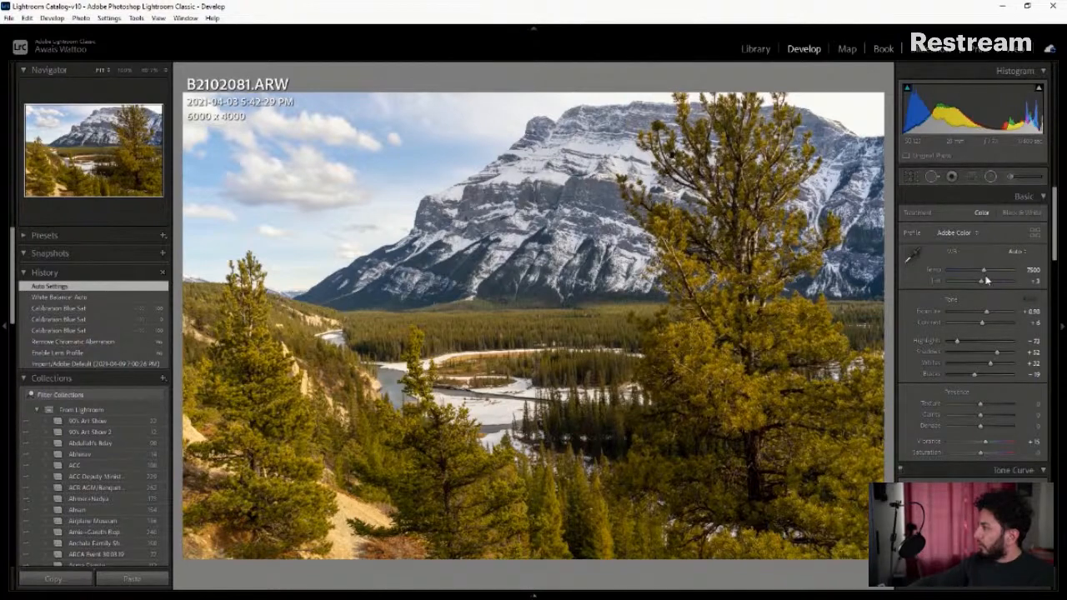
drag(985, 272, 980, 272)
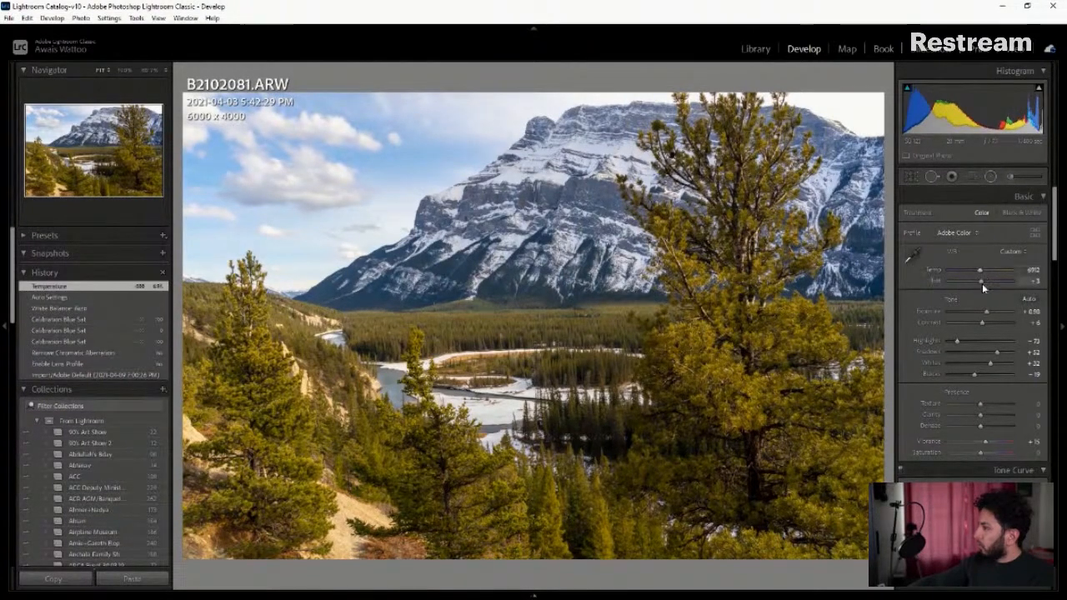
double_click(984, 322)
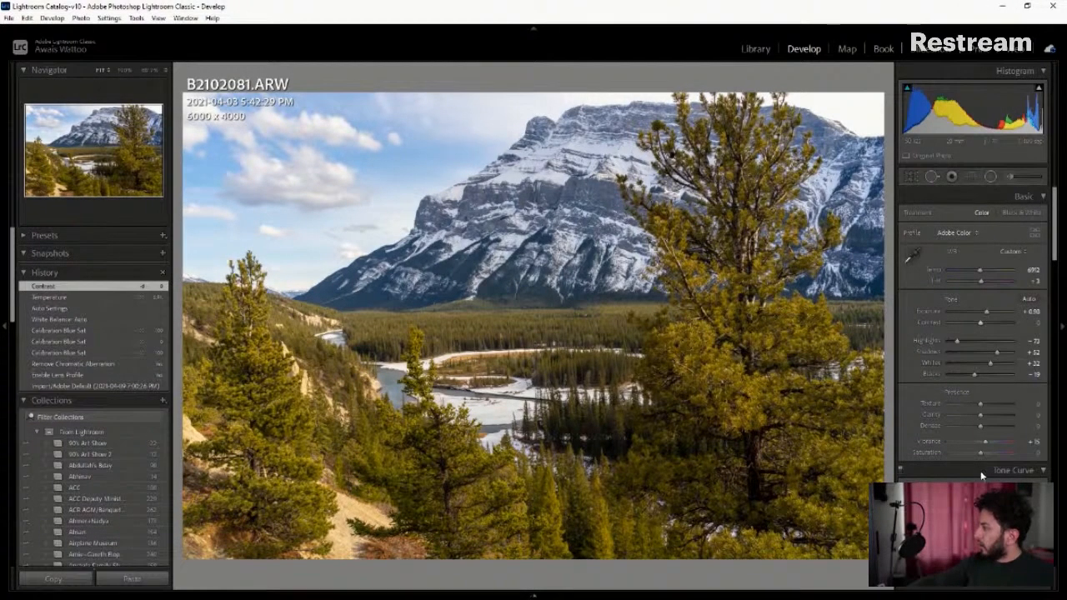
- Apply the Medium Contrast point curve to the selected photos
scroll(920, 373, down, 5)
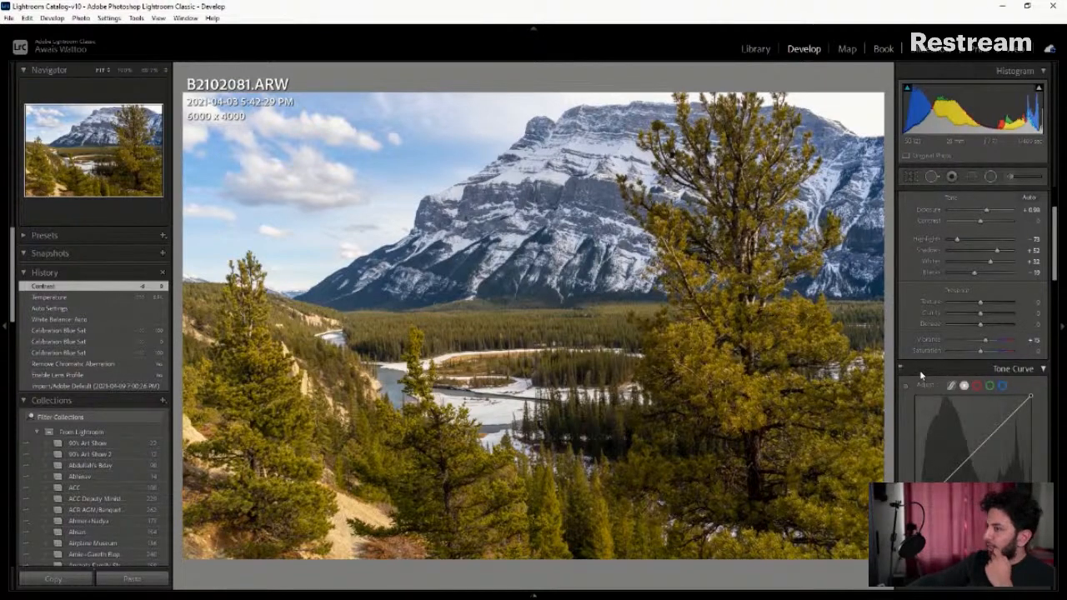
click(960, 443)
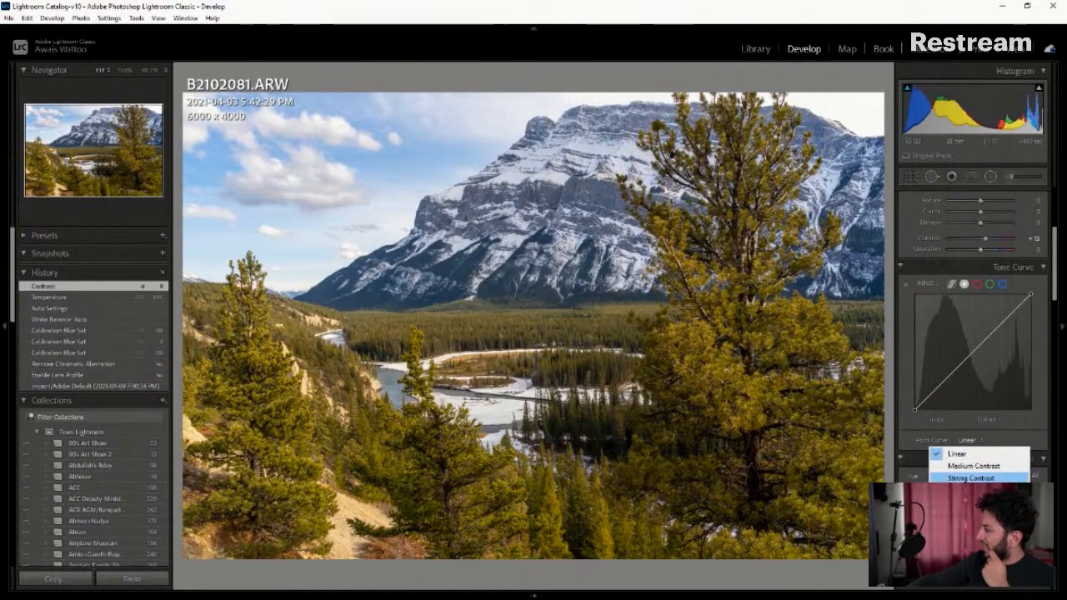
click(971, 468)
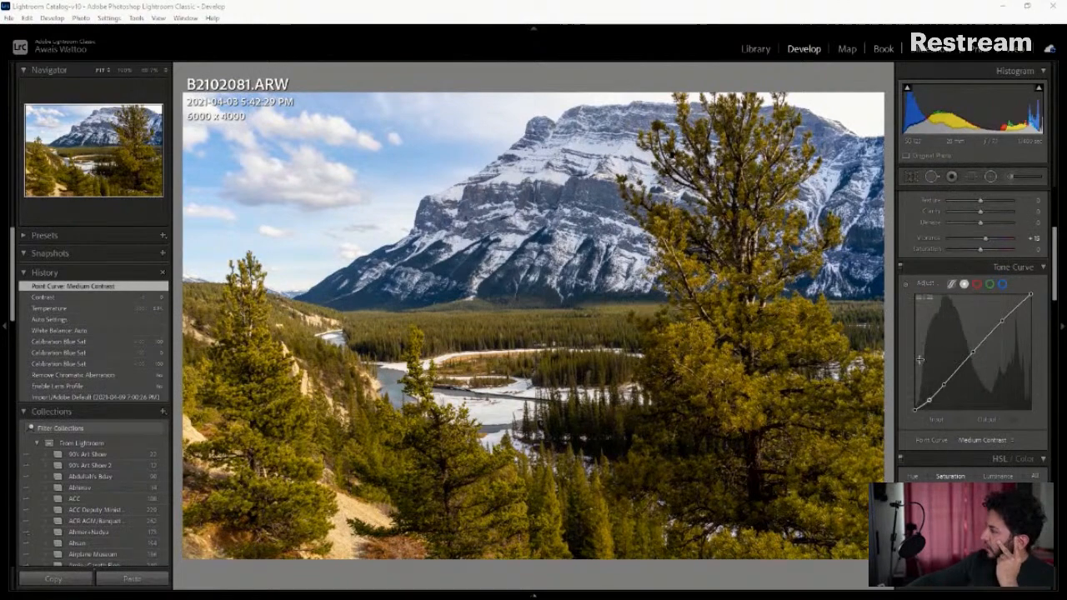
- Set the sharpening masking to 14, the sharpening amount to 55 and the luminance noise reduction to 6
scroll(913, 443, down, 3)
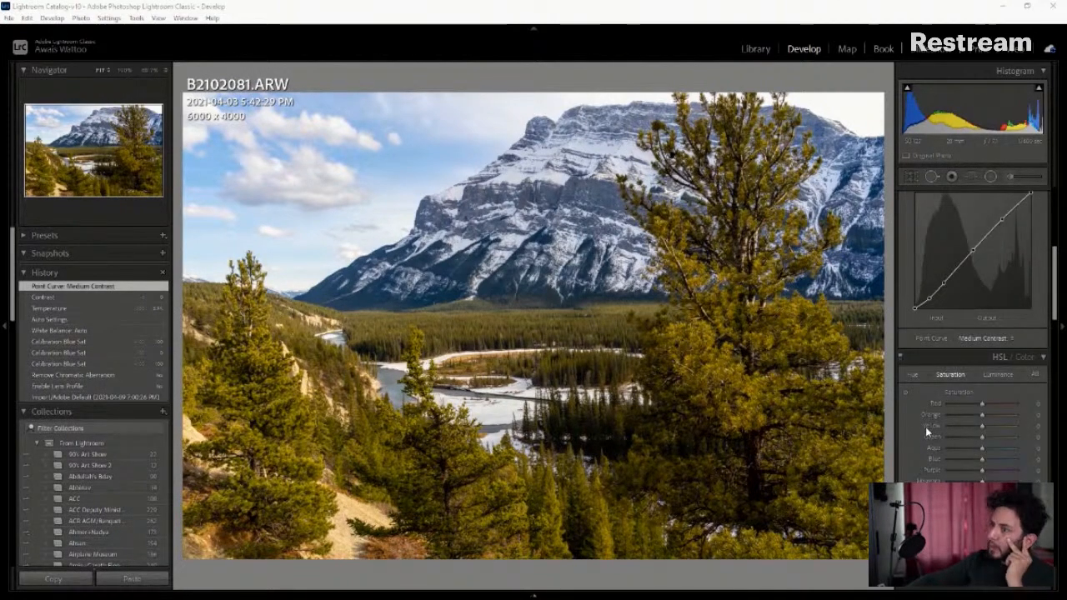
scroll(930, 427, down, 5)
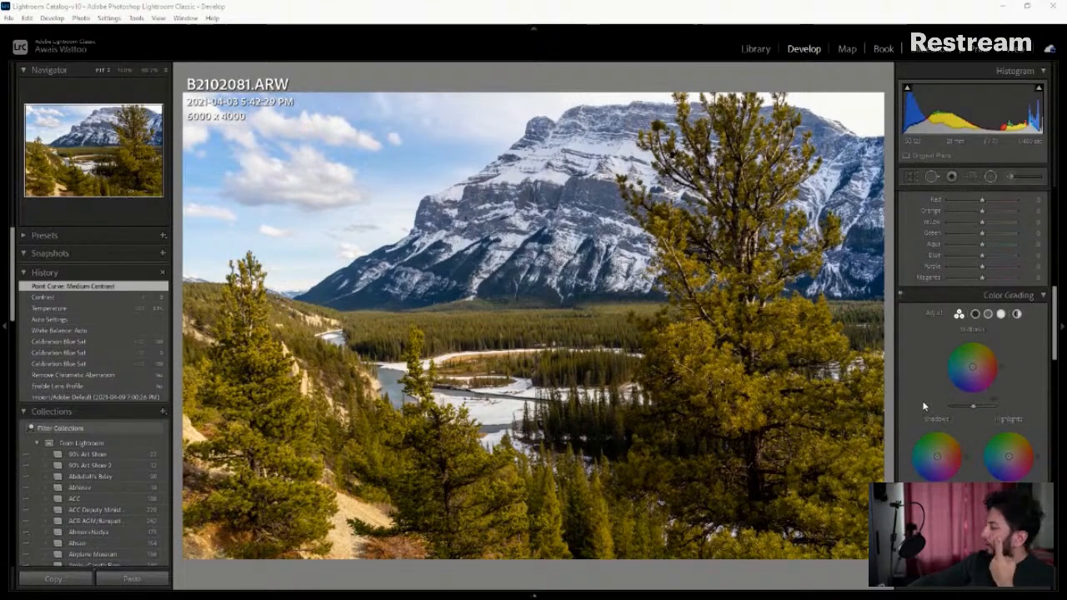
scroll(923, 401, down, 7)
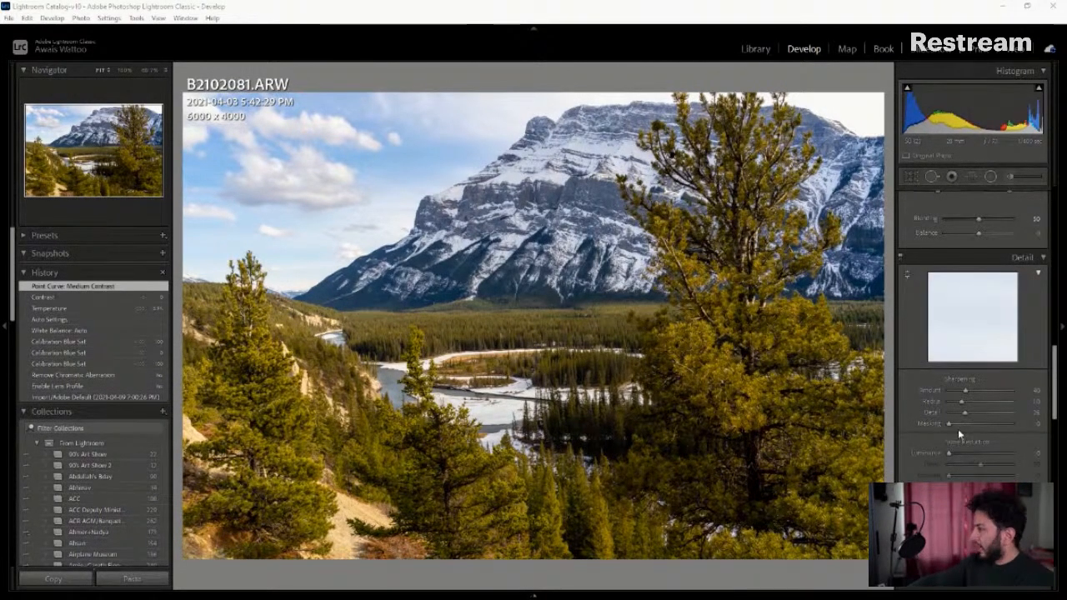
alt+click(949, 425)
drag(950, 425, 958, 425)
drag(966, 389, 972, 389)
drag(951, 452, 954, 455)
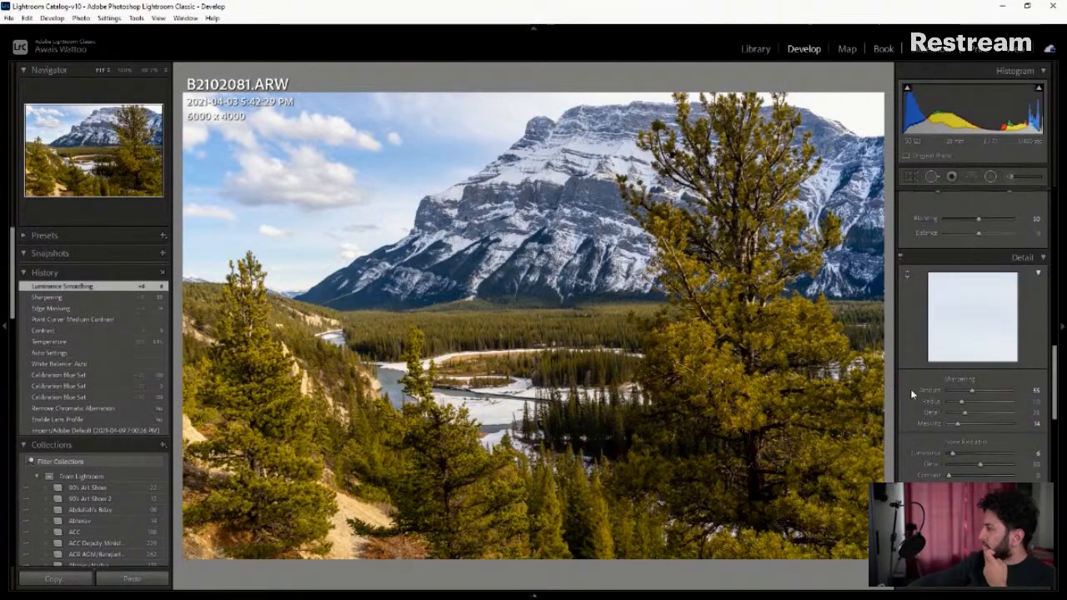
- Raise the overall saturation in the Basic adjustments to +5
scroll(913, 400, down, 10)
scroll(918, 409, down, 5)
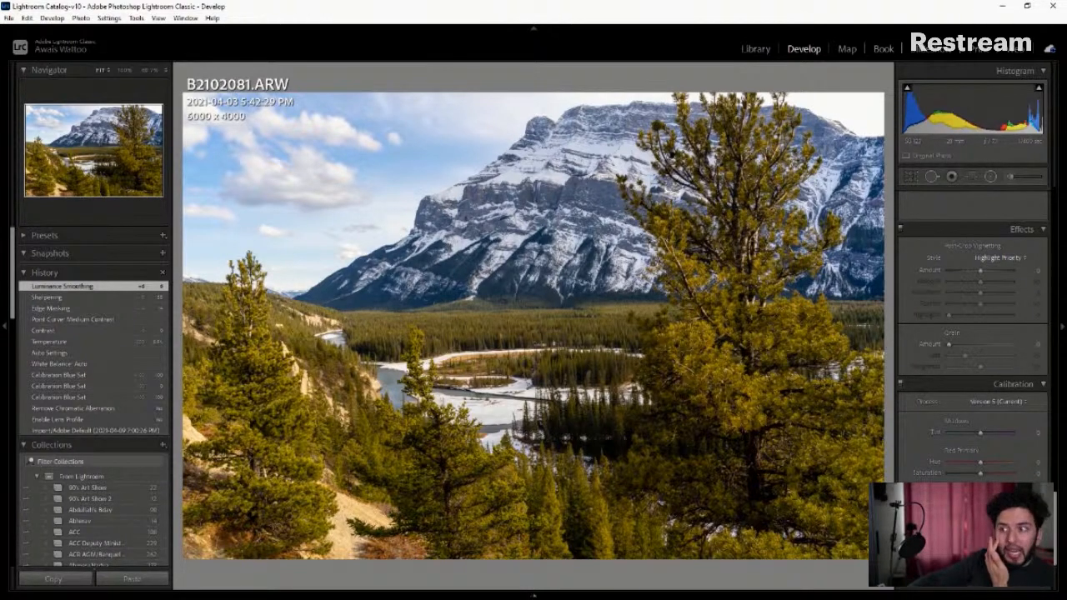
drag(1055, 528, 1054, 228)
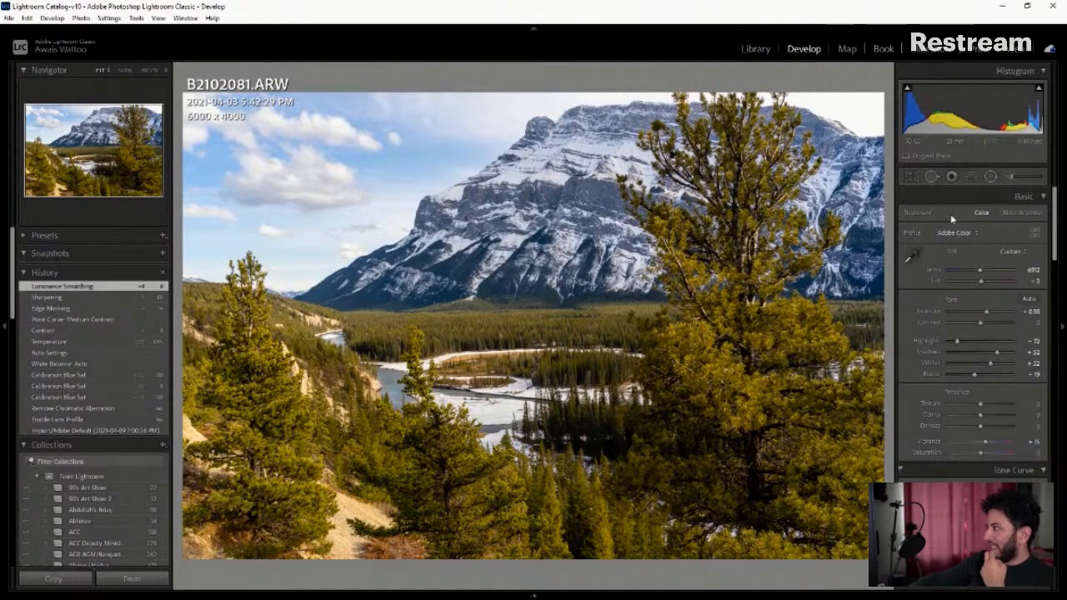
scroll(908, 315, down, 3)
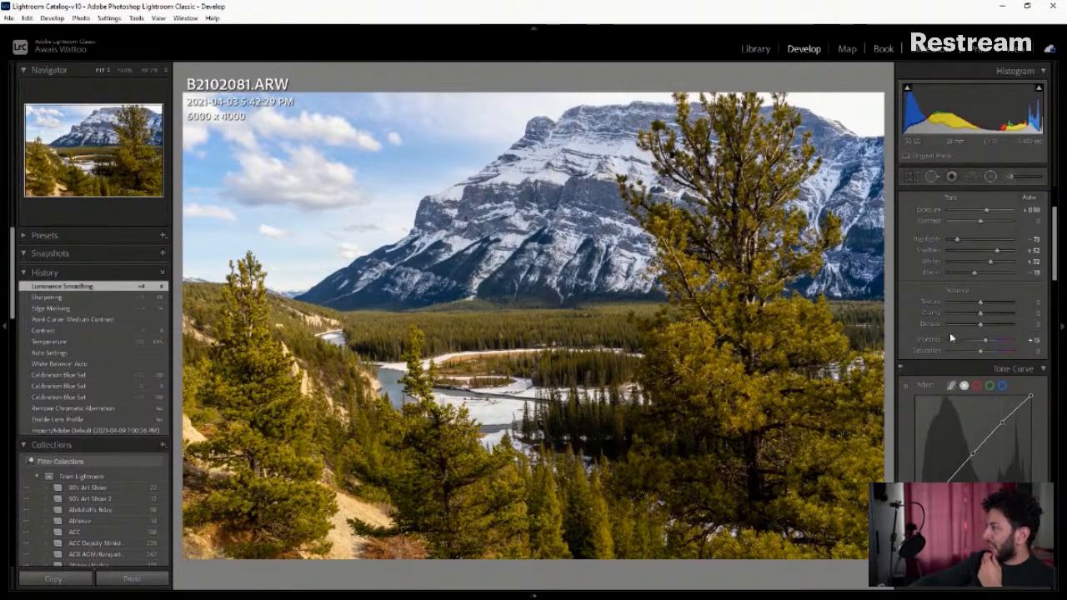
drag(983, 354, 984, 355)
double_click(985, 355)
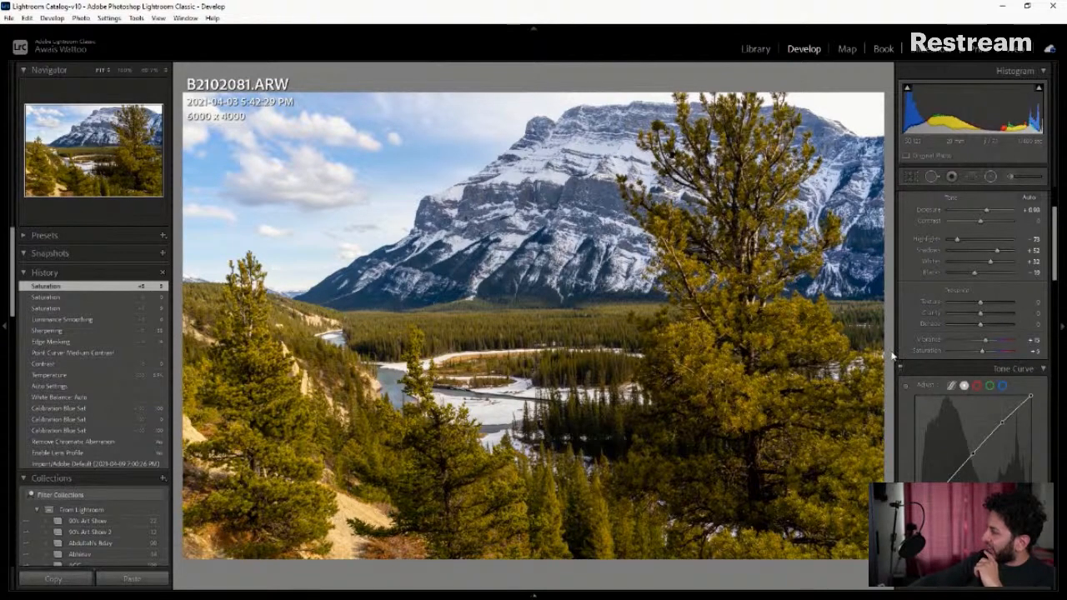
- Switch the point curve to Linear for comparison and back to Medium Contrast
scroll(917, 333, down, 5)
click(980, 338)
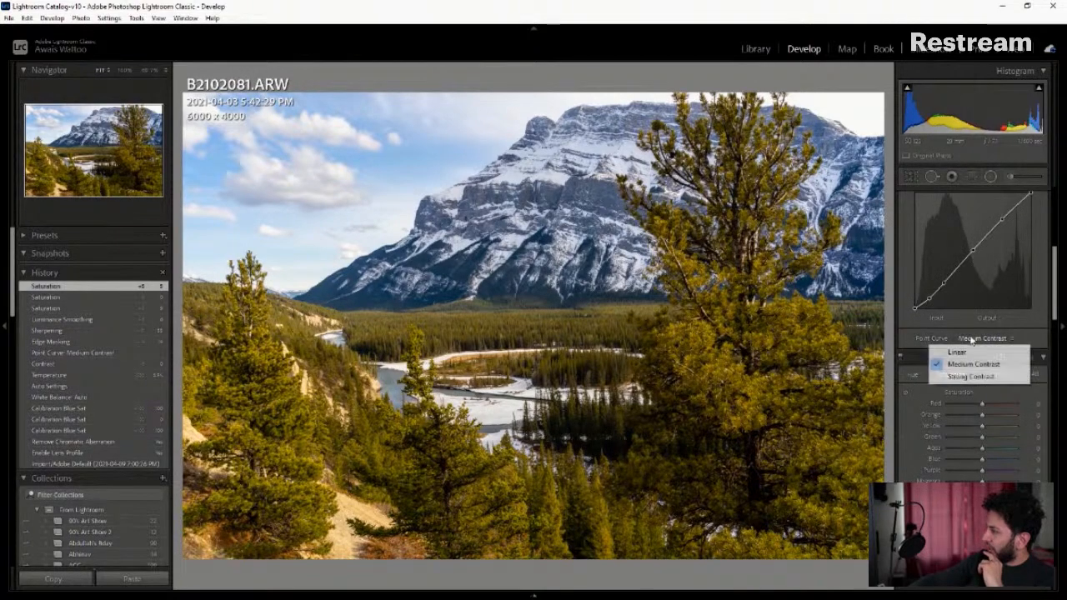
click(957, 352)
click(967, 338)
click(967, 364)
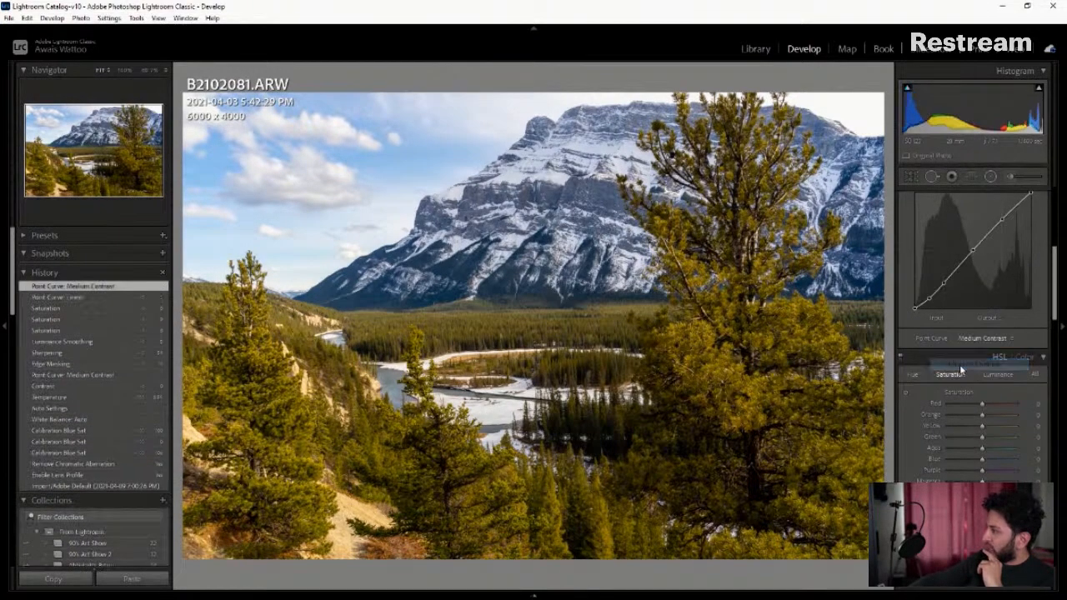
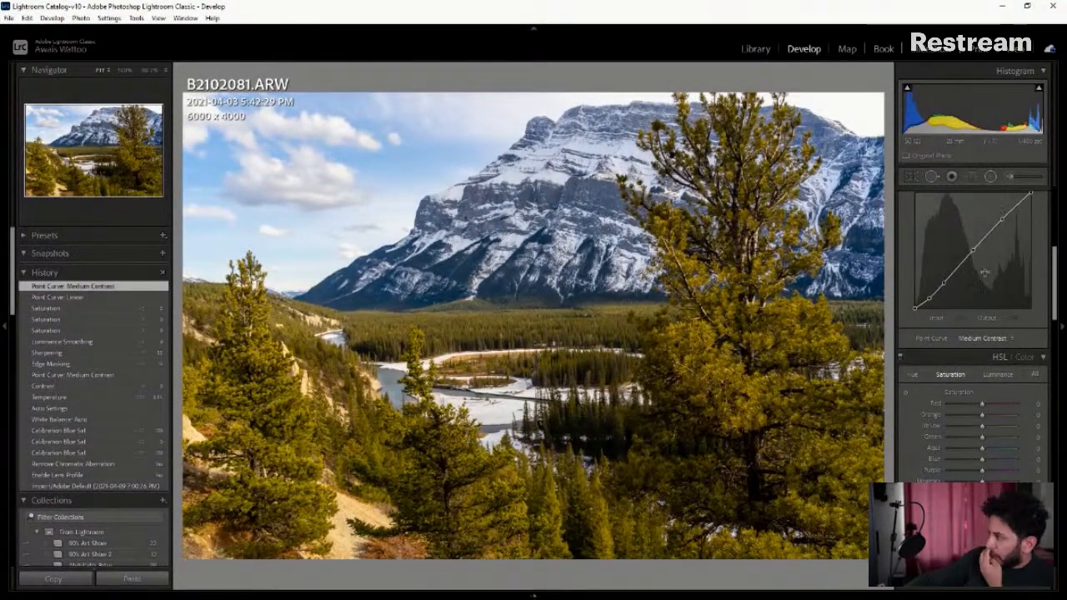
- Look over the Develop settings of B2102081.ARW, from the tone curve through sharpening, lens corrections and calibration to the Basic adjustments
click(1059, 265)
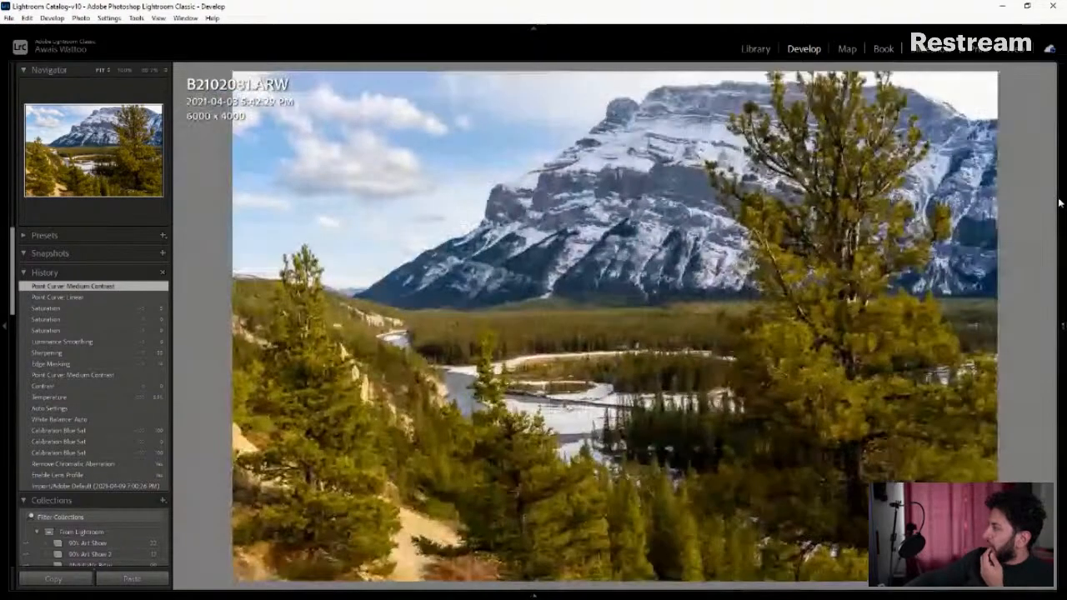
click(1060, 203)
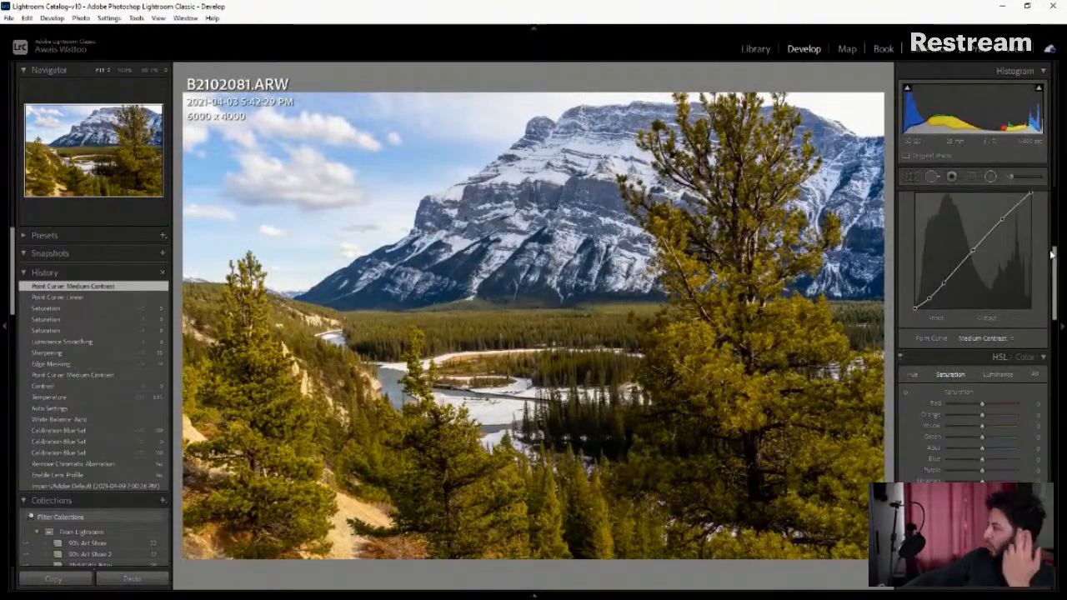
scroll(1054, 275, up, 5)
scroll(972, 334, down, 15)
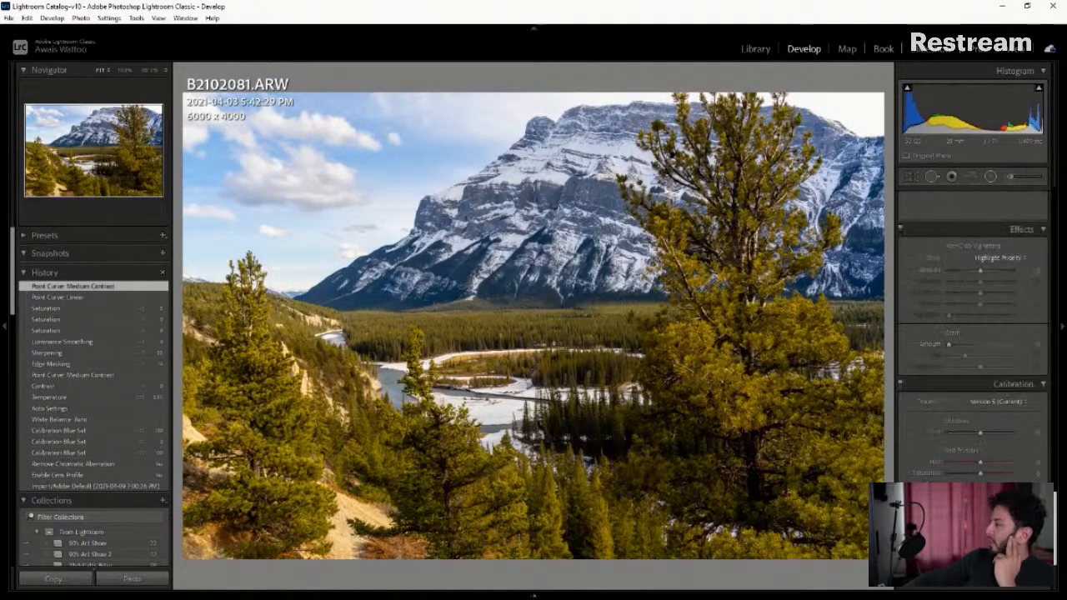
scroll(1018, 208, up, 8)
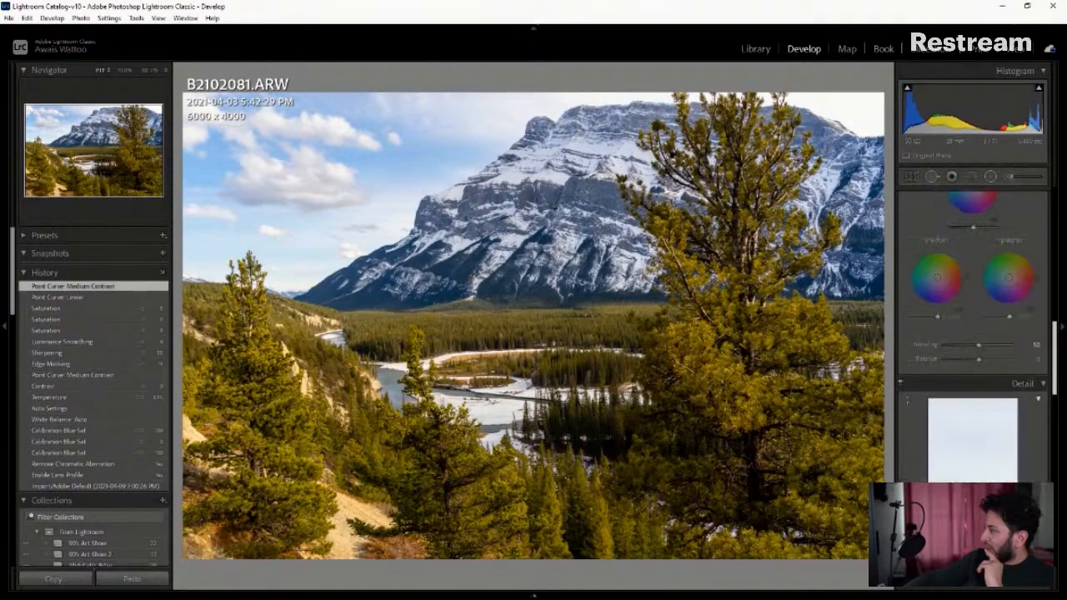
scroll(1018, 207, down, 3)
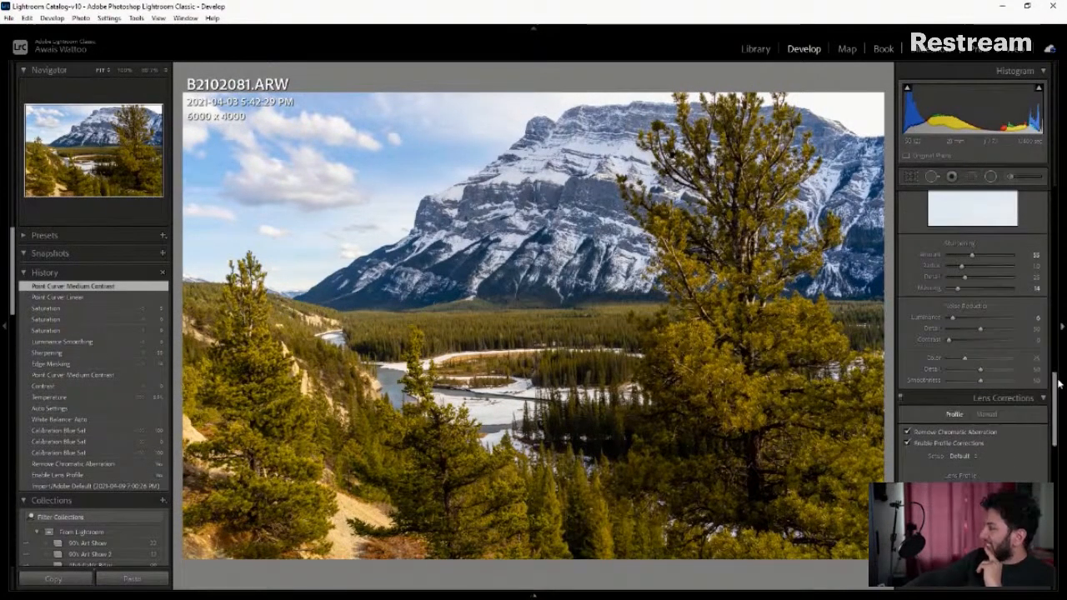
click(1059, 384)
click(1058, 373)
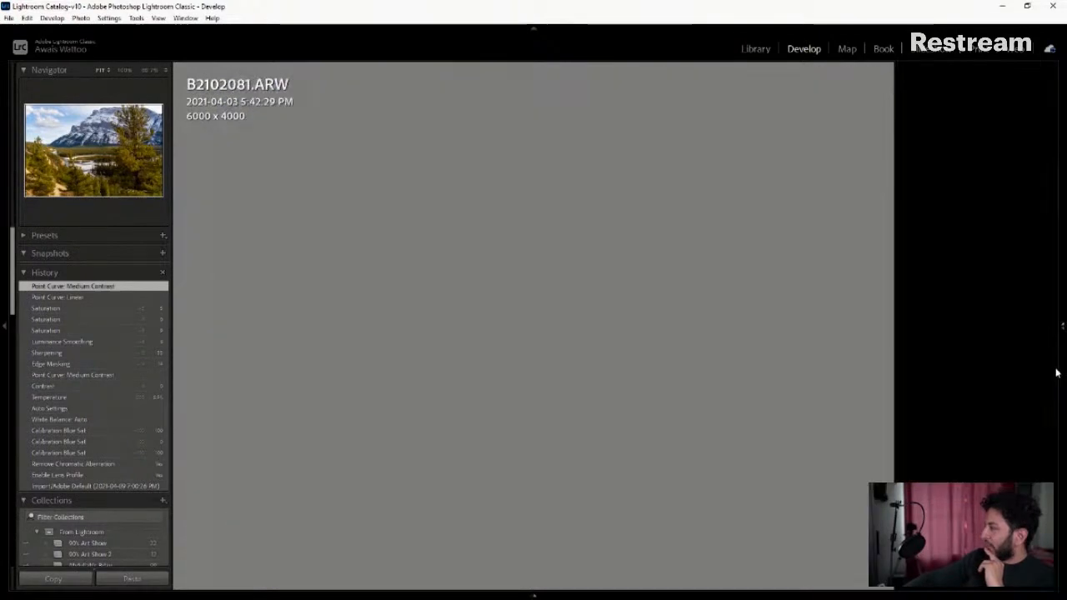
drag(1057, 397, 1051, 212)
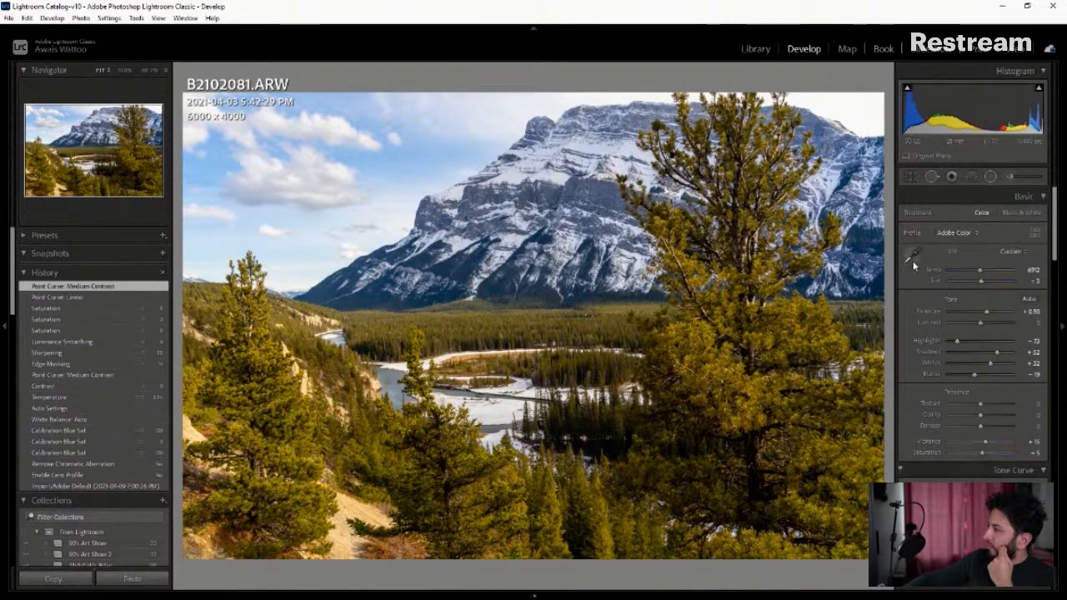
click(619, 152)
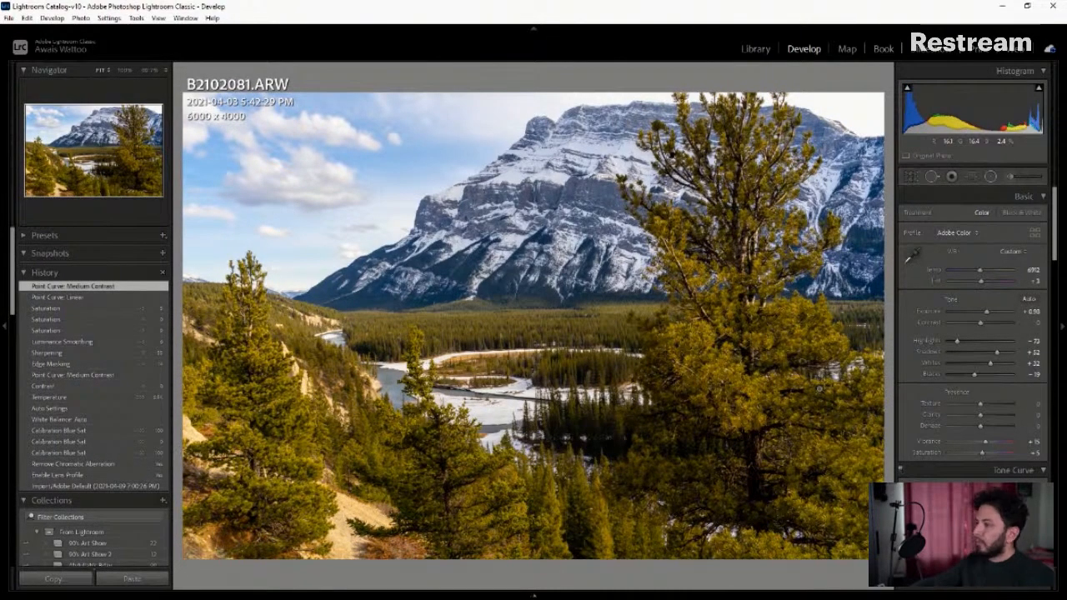
scroll(922, 400, down, 5)
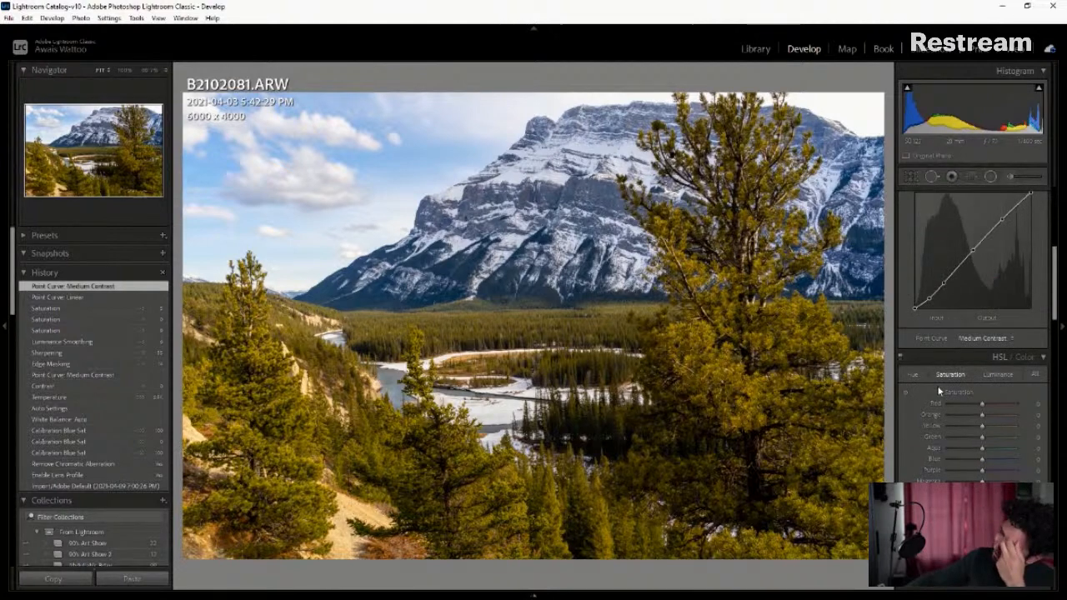
scroll(933, 400, down, 3)
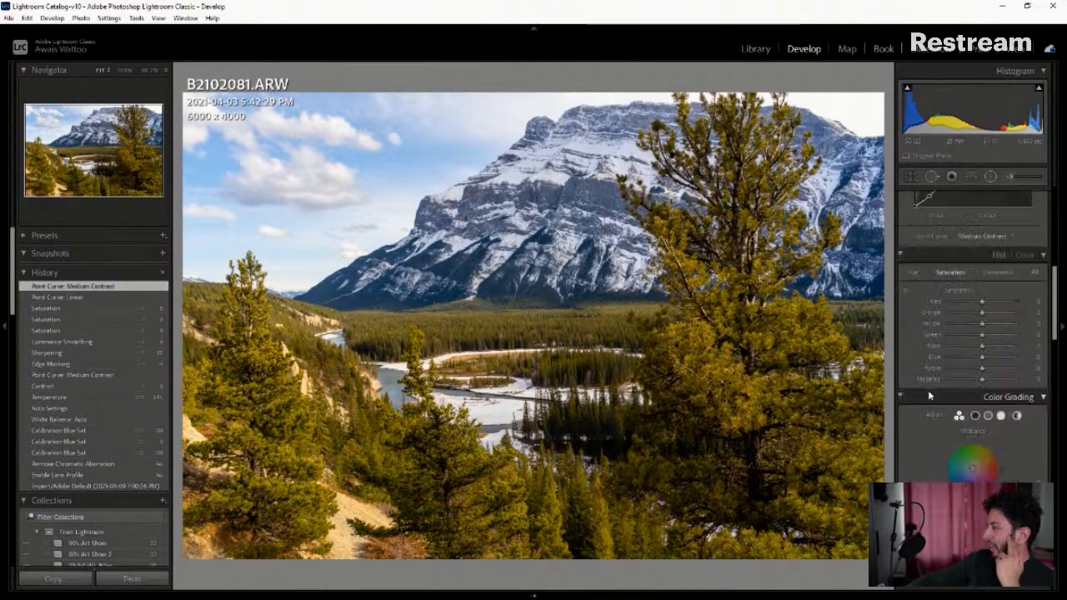
right_click(928, 395)
click(907, 355)
click(931, 356)
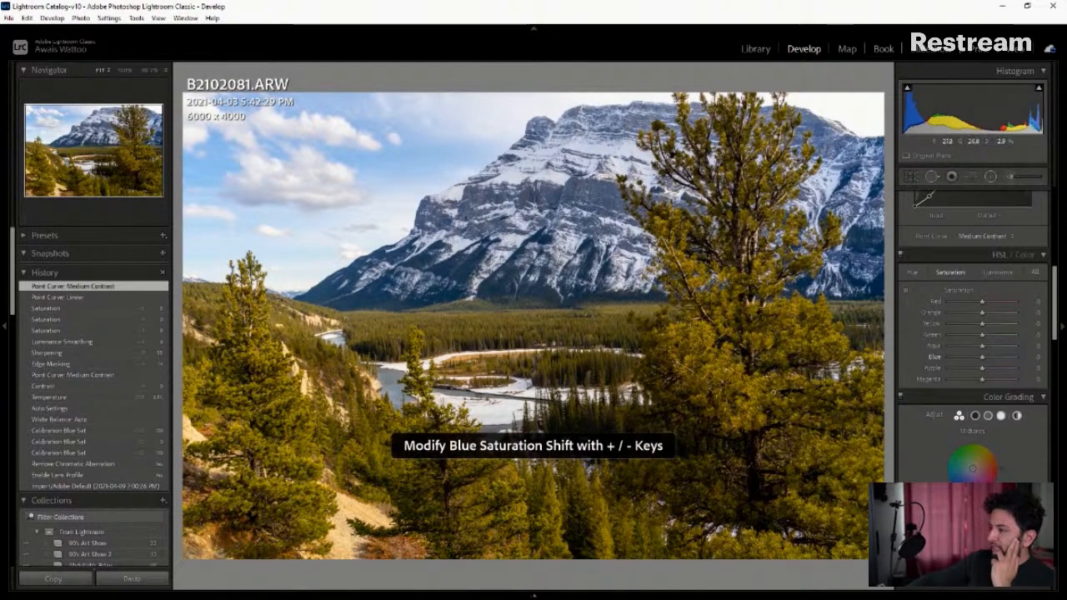
click(423, 364)
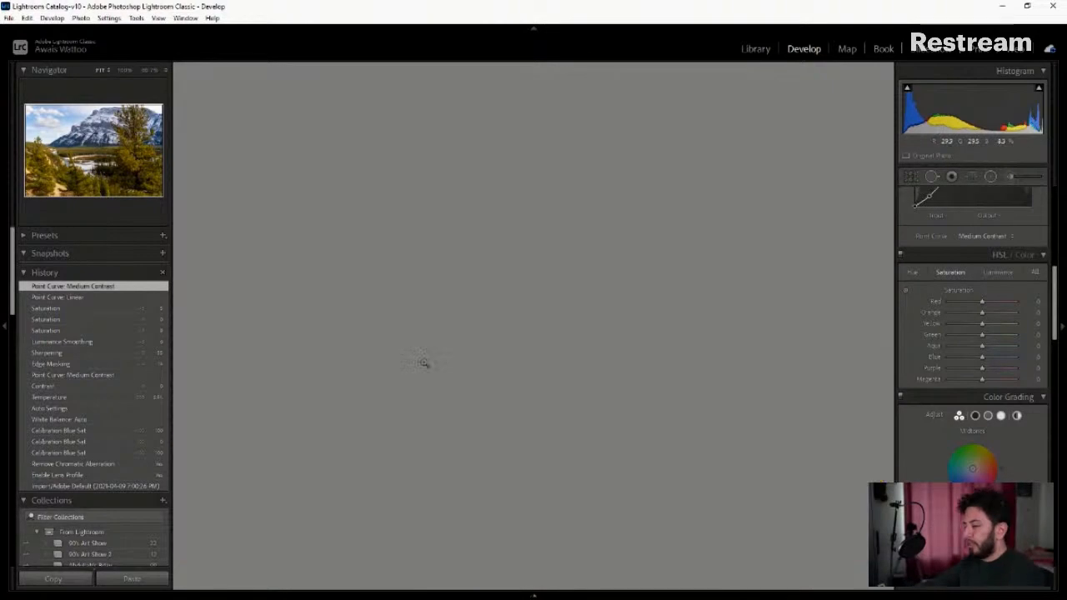
- Open B2102082.ARW for developing, lower its blacks to -42 and set its exposure to +1.03
key(g)
double_click(282, 115)
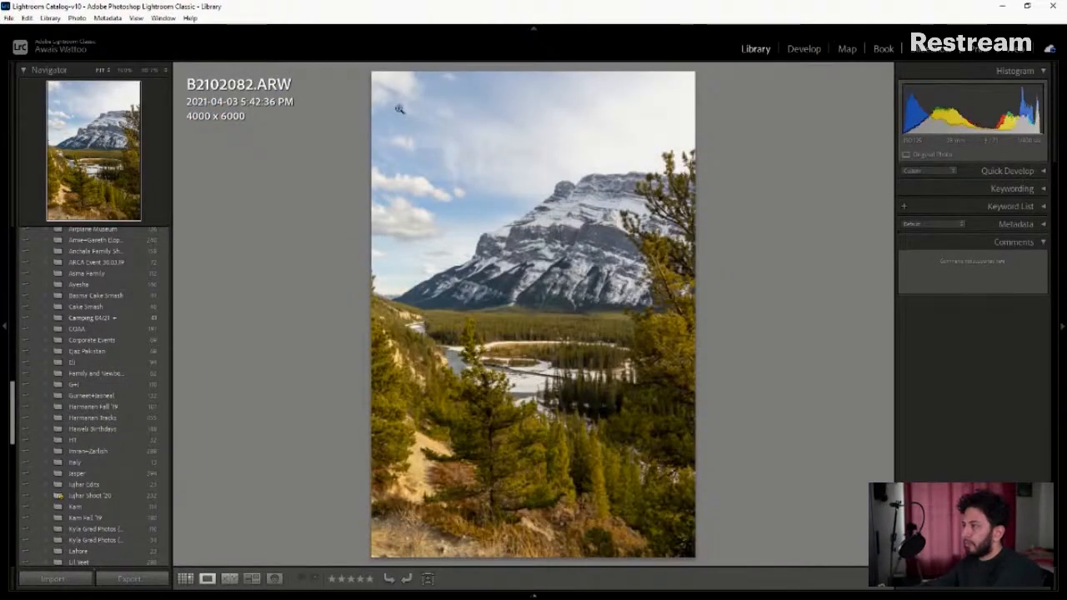
key(d)
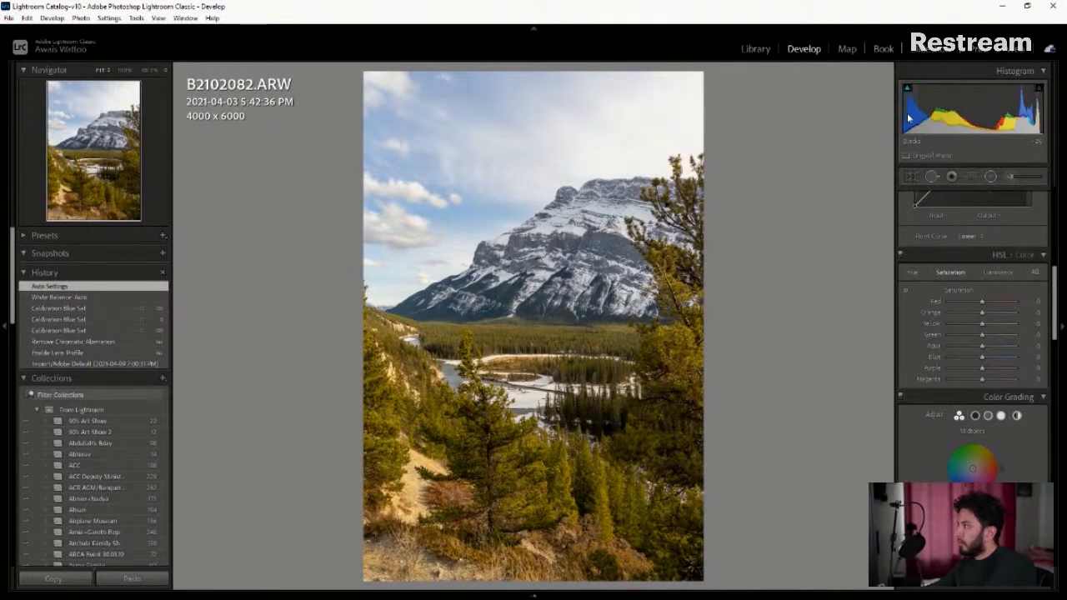
drag(908, 118, 964, 111)
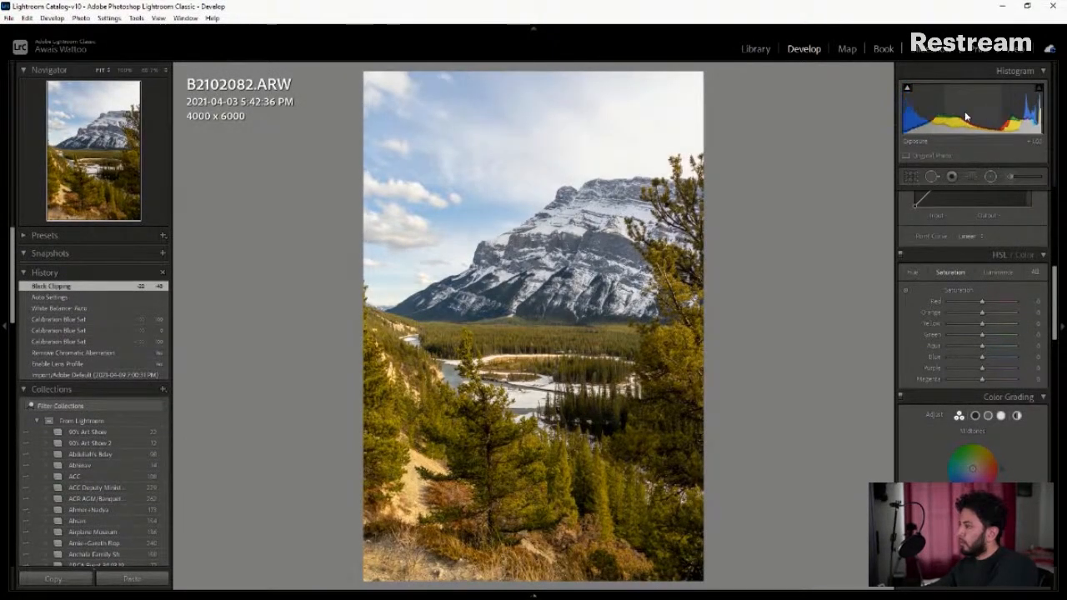
- View B2102084.ARW enlarged, compare it with its neighbouring photo and return to the photo grid
key(g)
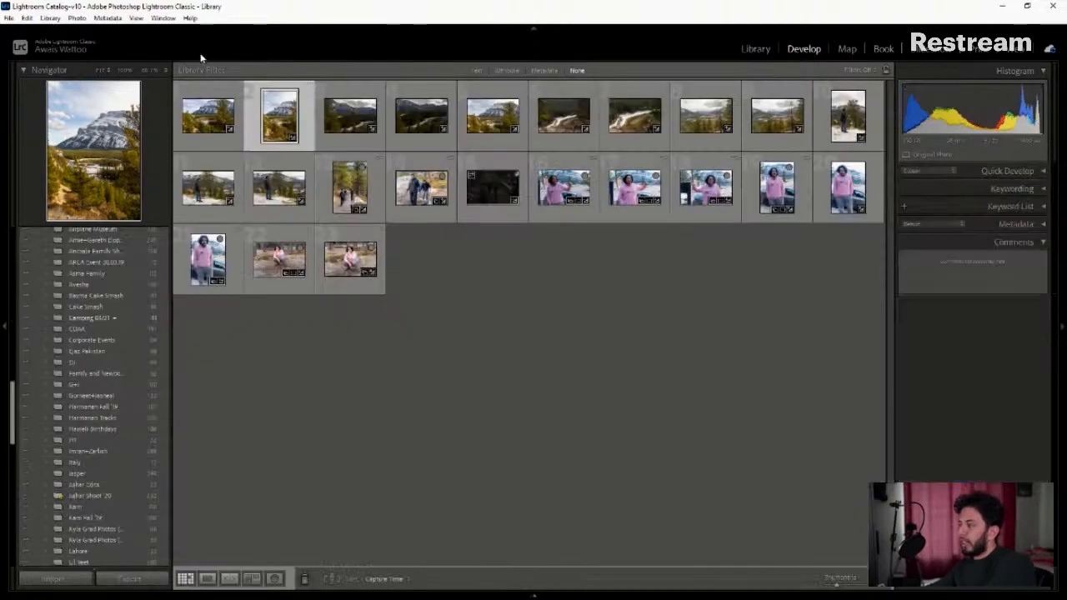
double_click(421, 119)
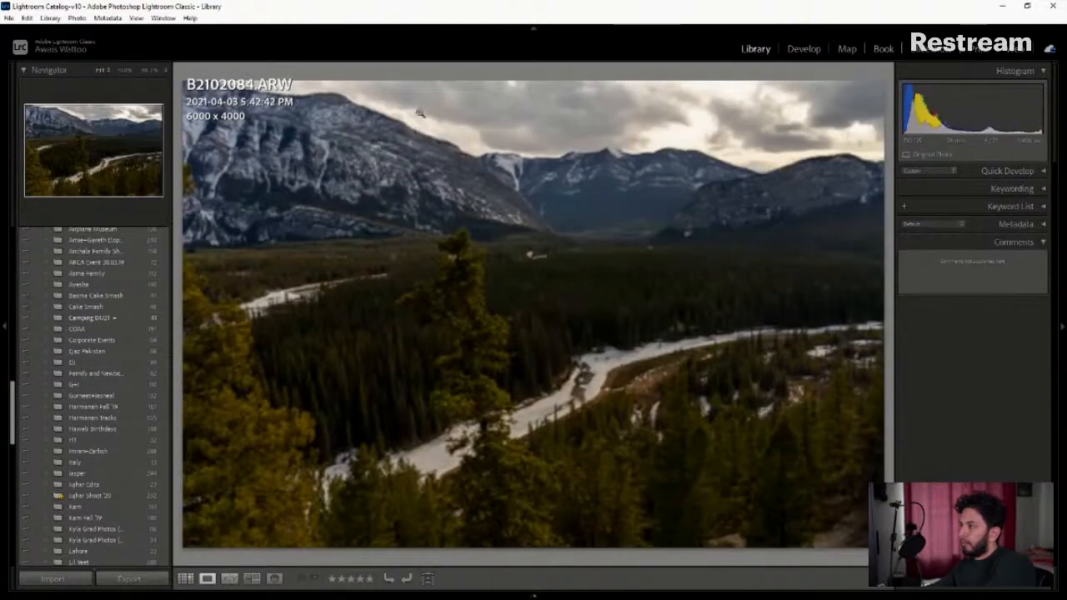
key(Left)
key(Right)
key(g)
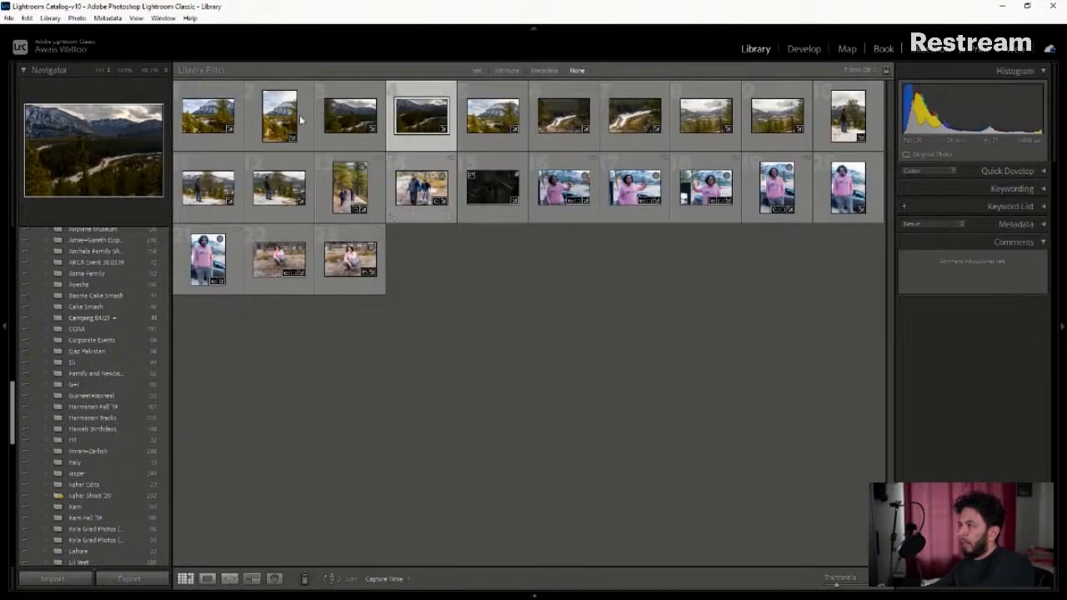
- Apply the Medium Contrast point curve to B2102082.ARW and cool its white balance temperature to 6850
double_click(299, 115)
key(d)
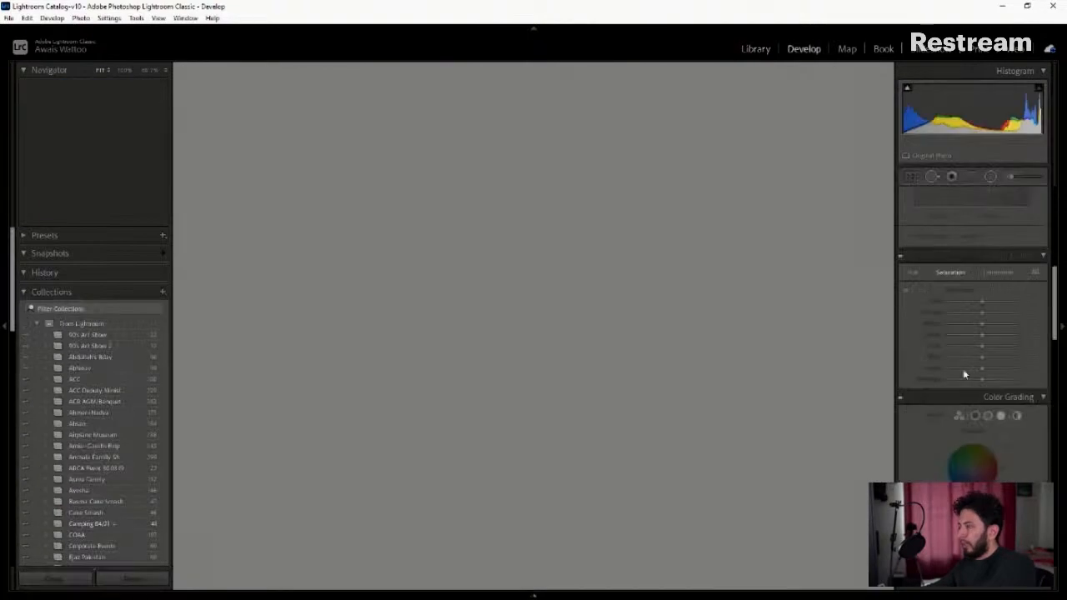
scroll(1063, 301, down, 5)
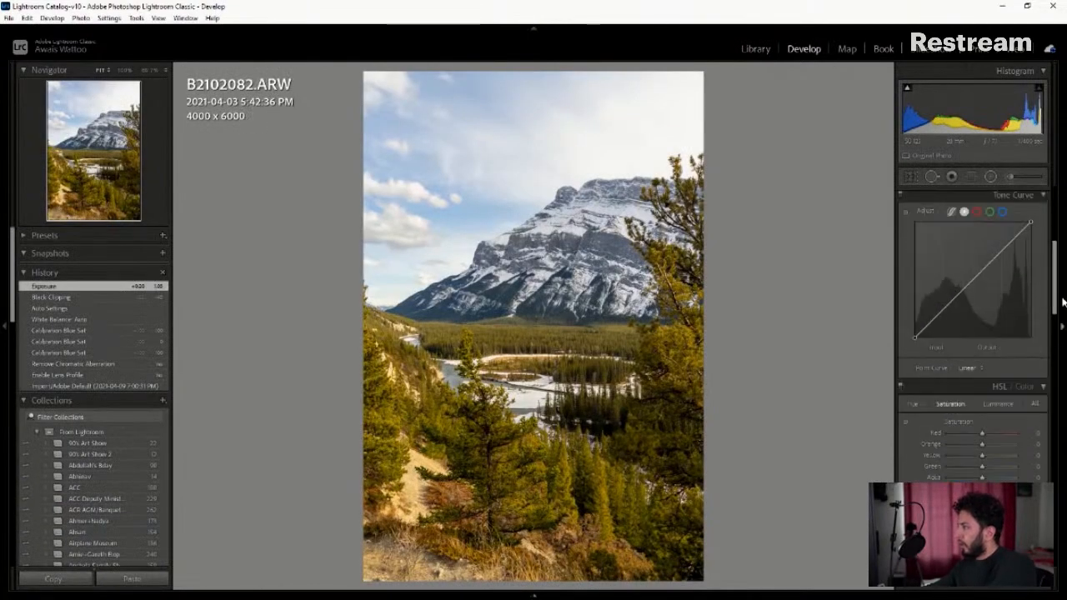
click(968, 367)
click(961, 396)
scroll(1062, 240, up, 5)
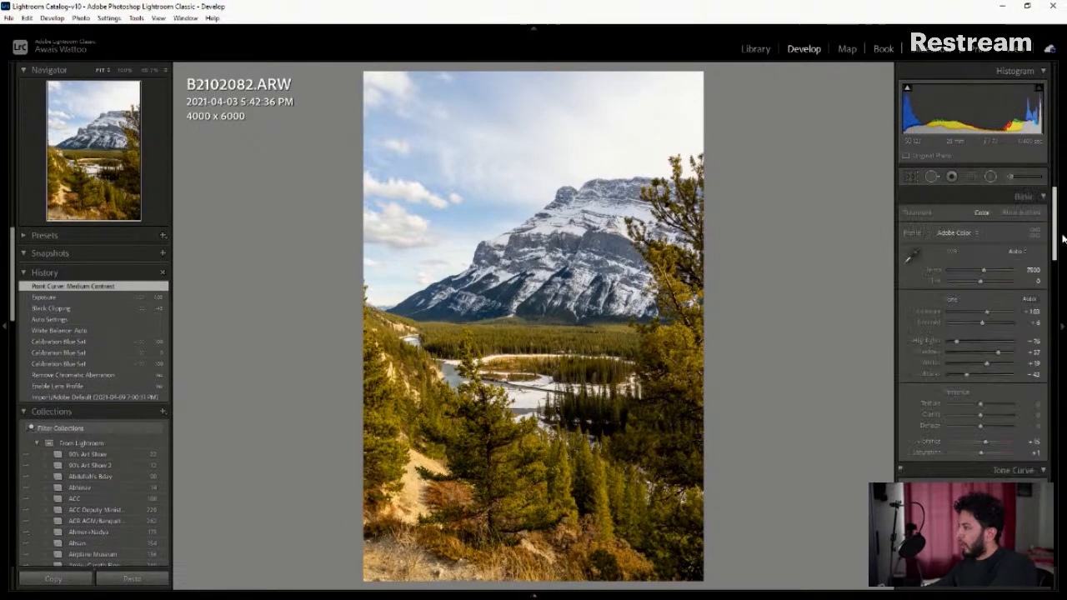
drag(982, 271, 981, 274)
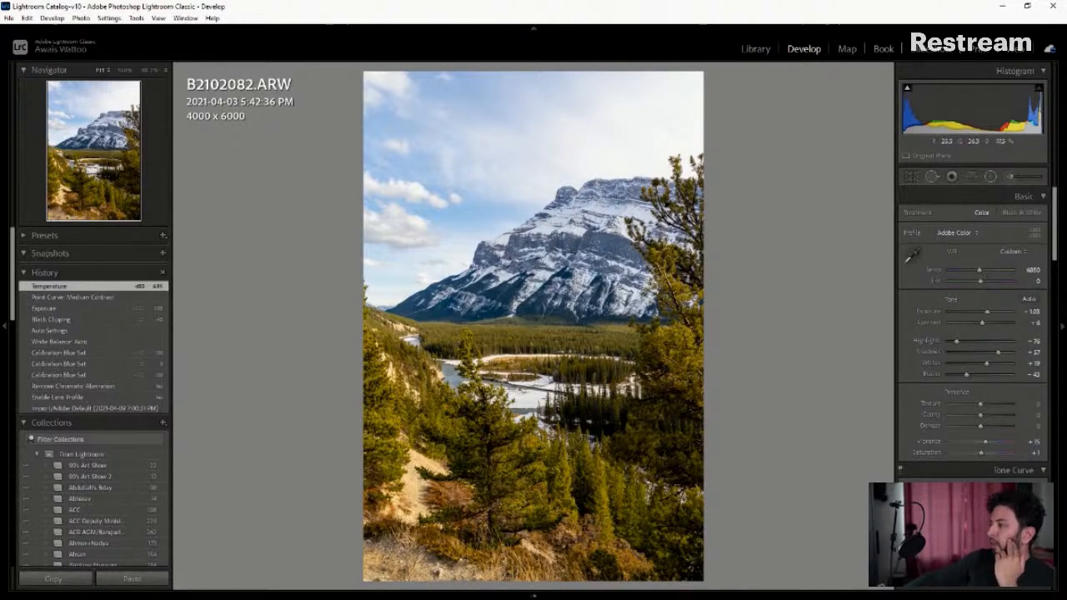
- Add a graduated filter from the photo's lower edge up into the sky, with only its exposure lowered to -0.44
scroll(913, 315, down, 15)
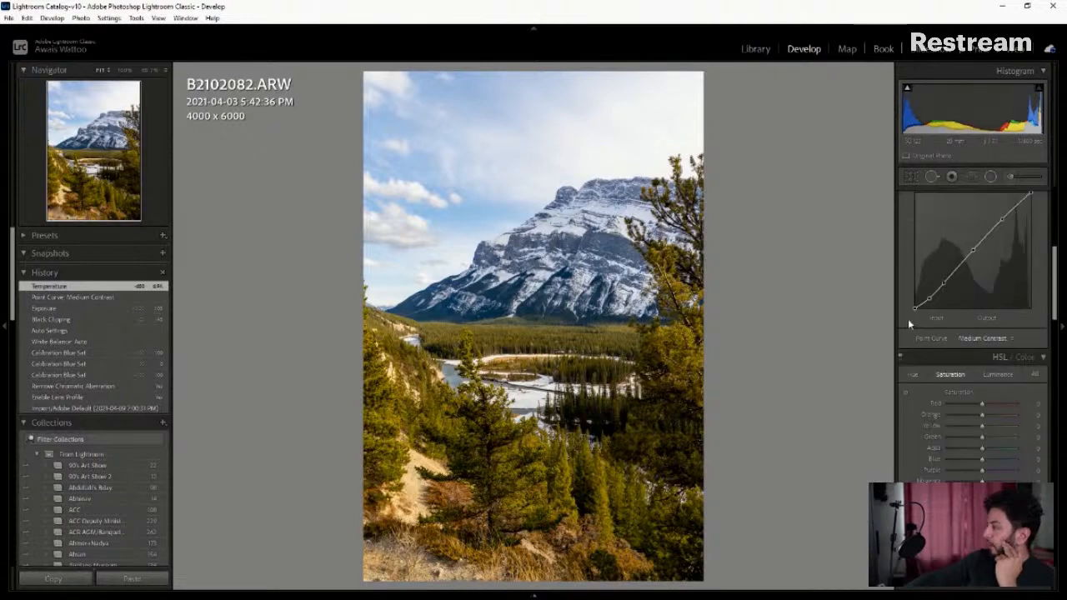
scroll(939, 358, down, 5)
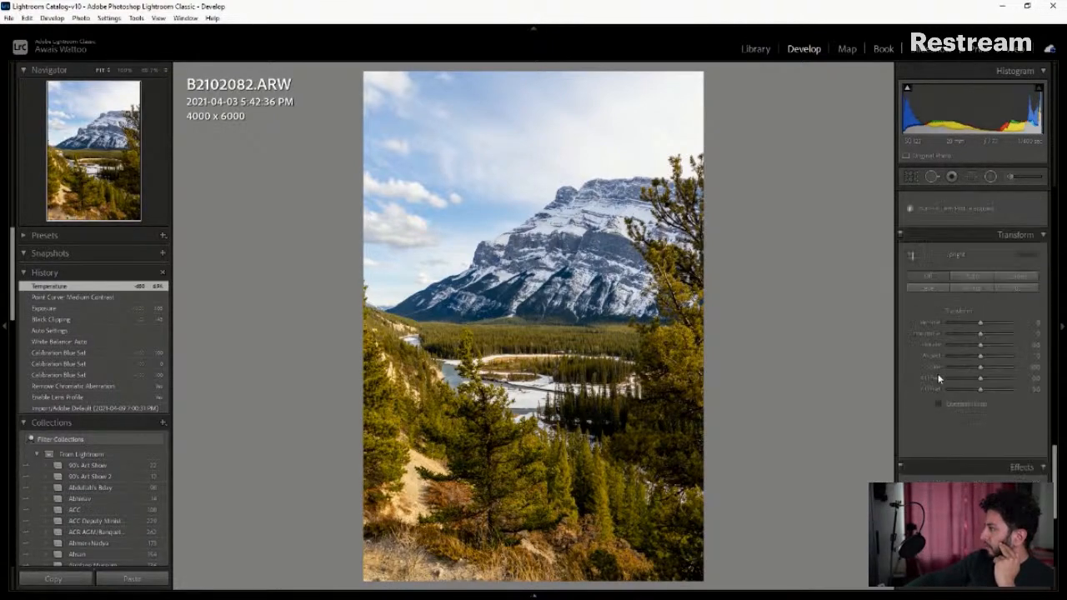
scroll(930, 393, up, 5)
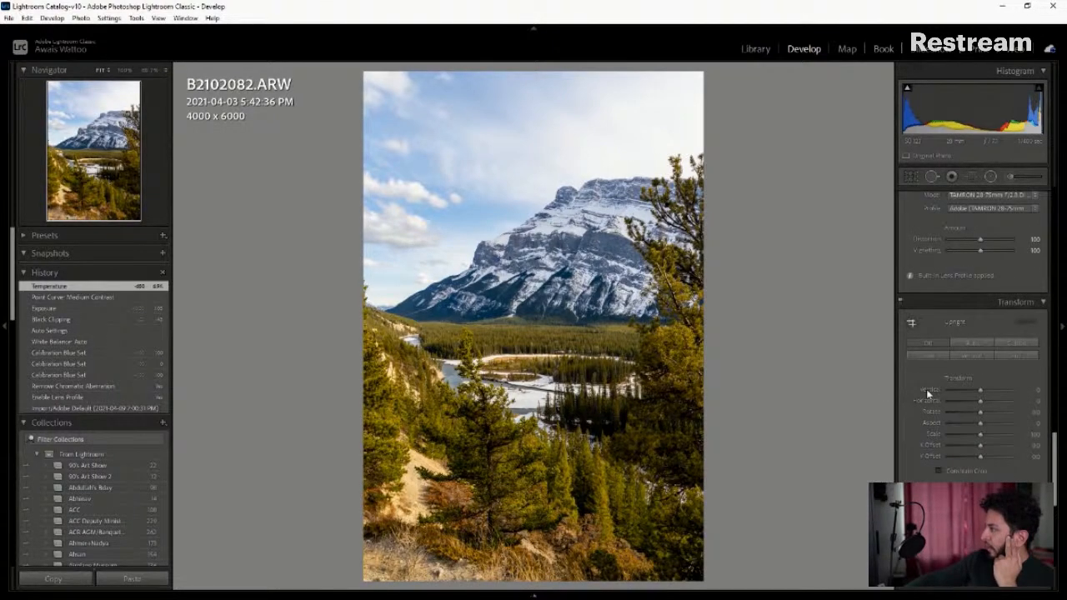
scroll(928, 394, up, 5)
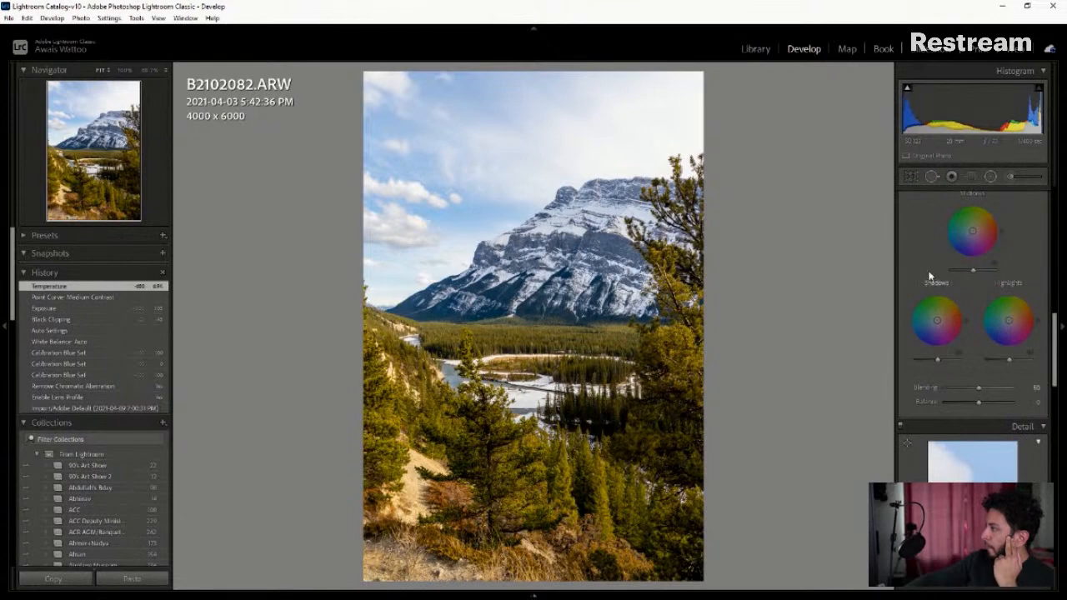
click(972, 185)
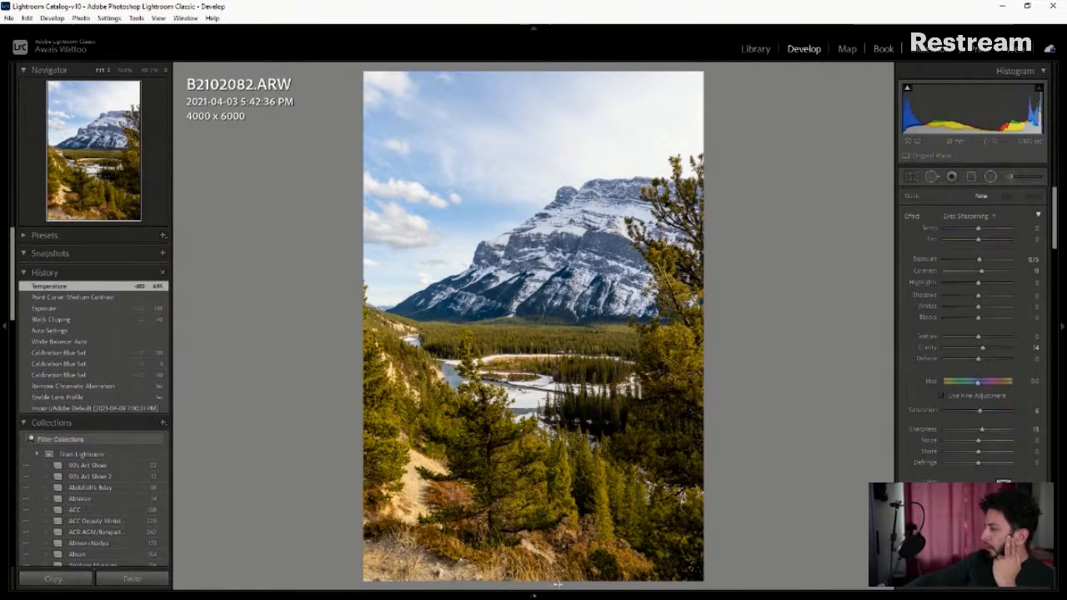
drag(558, 581, 633, 124)
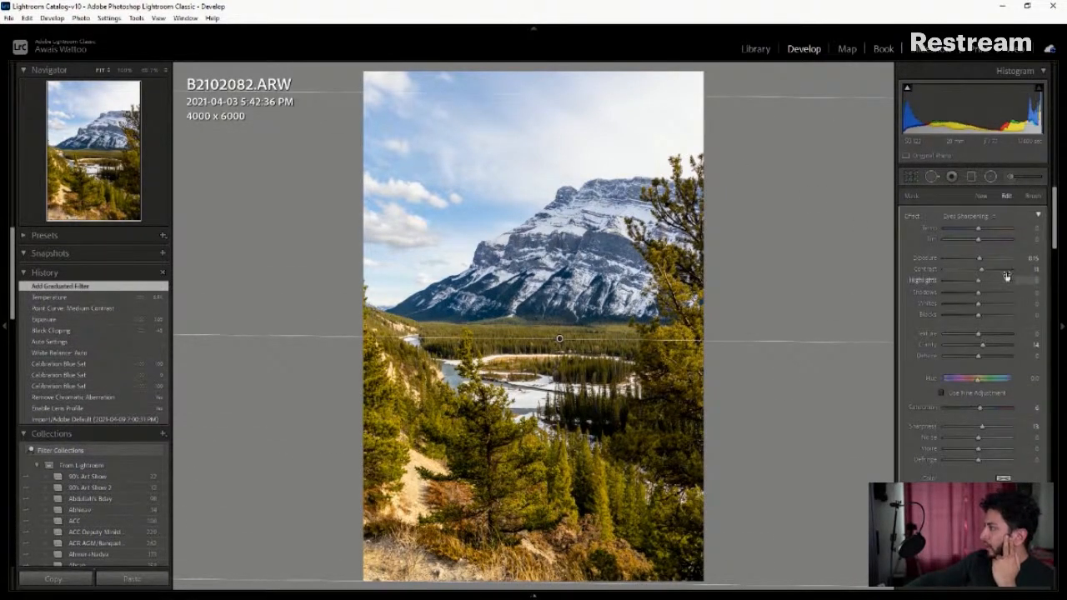
click(967, 216)
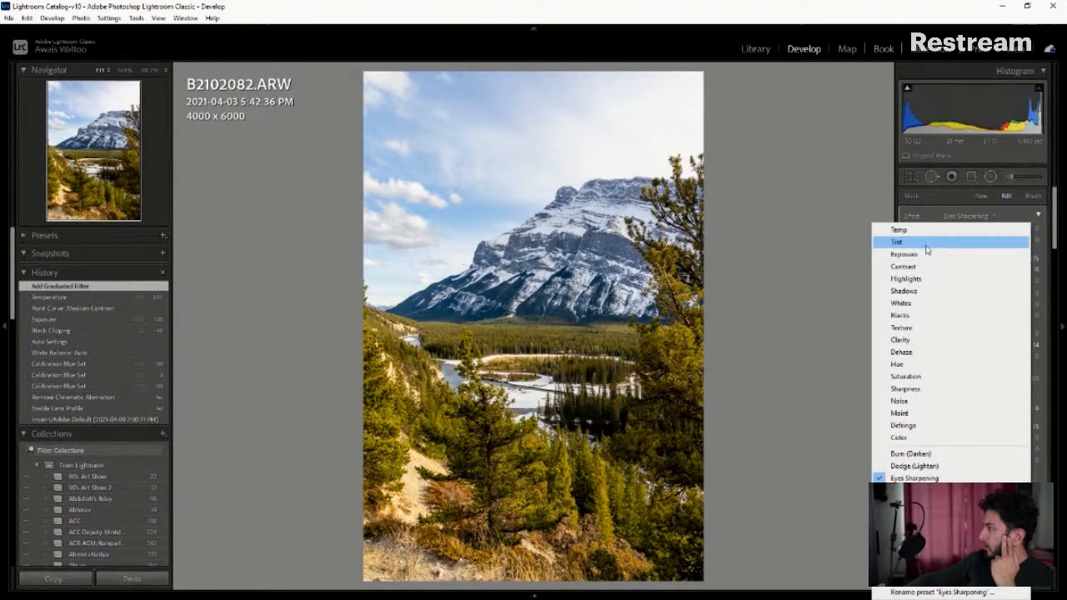
click(959, 255)
drag(986, 259, 973, 265)
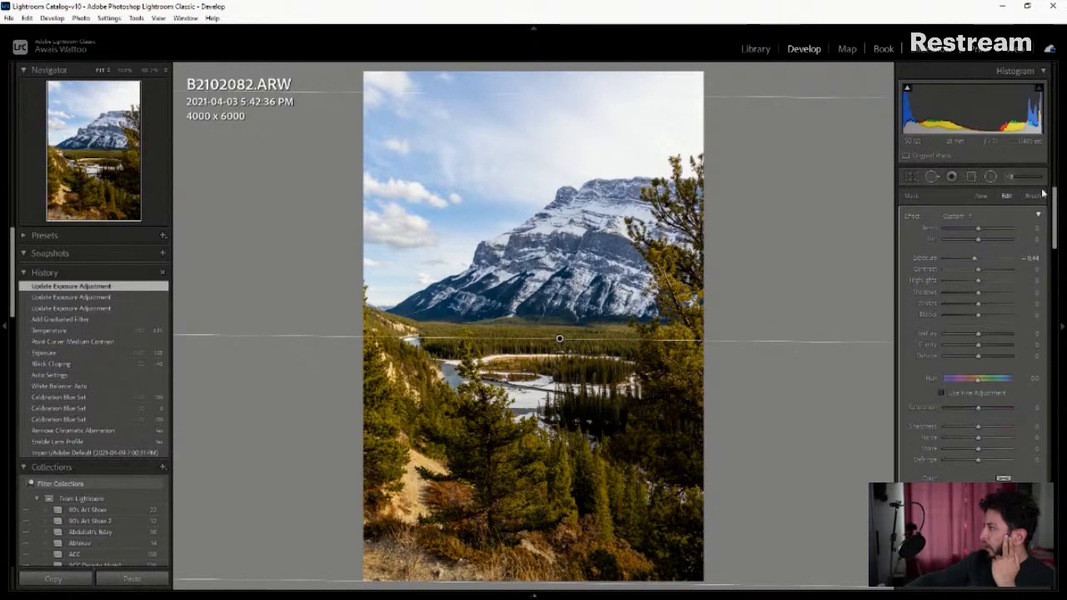
- Brush a local adjustment over the mountain and set only its exposure to 0.40
click(984, 197)
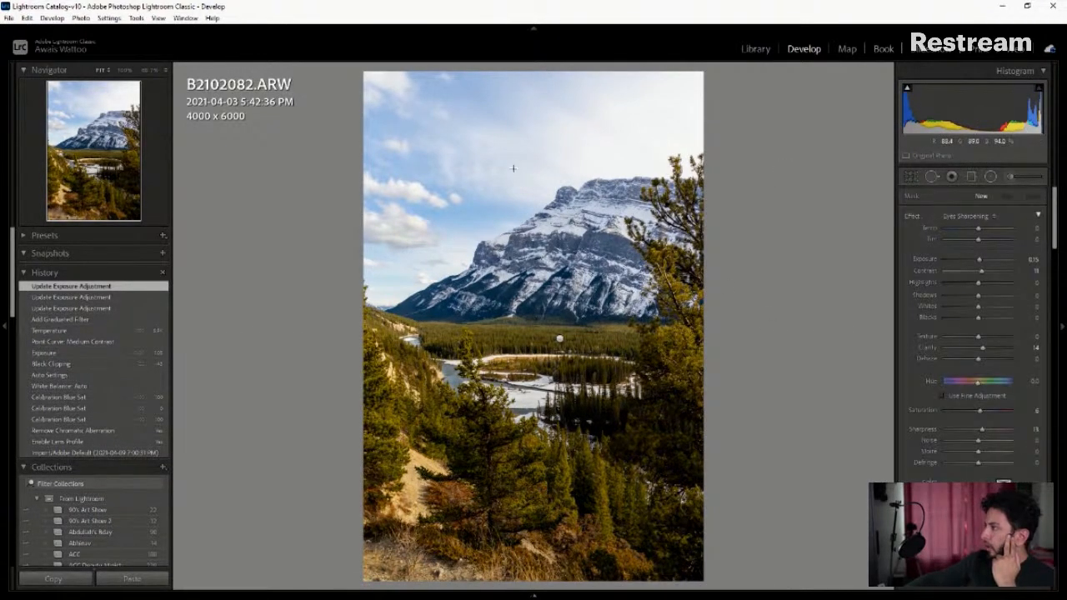
click(1007, 177)
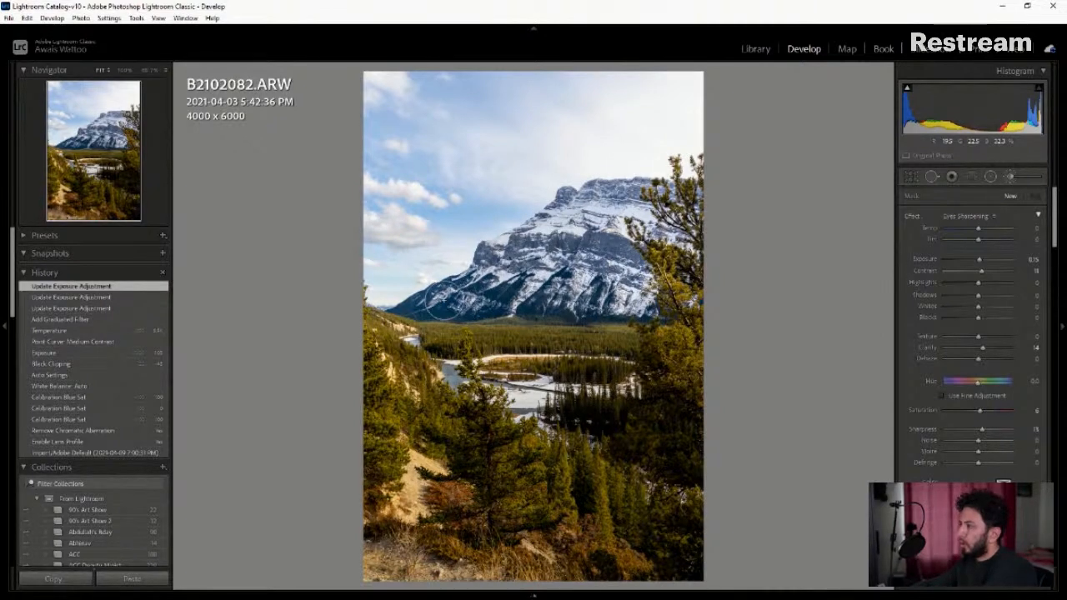
click(448, 301)
click(448, 301)
click(974, 219)
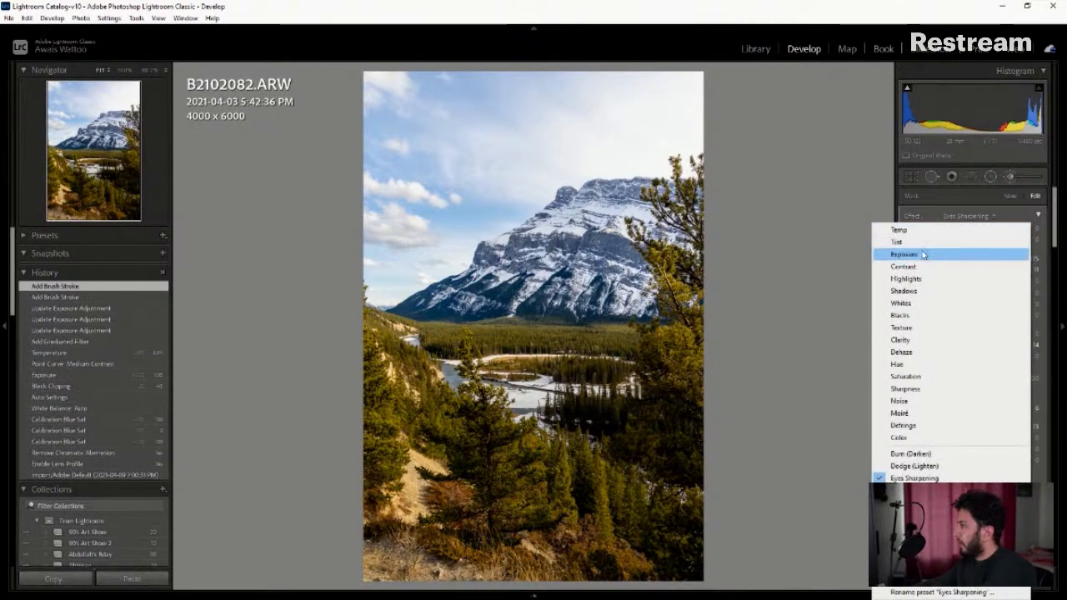
click(920, 248)
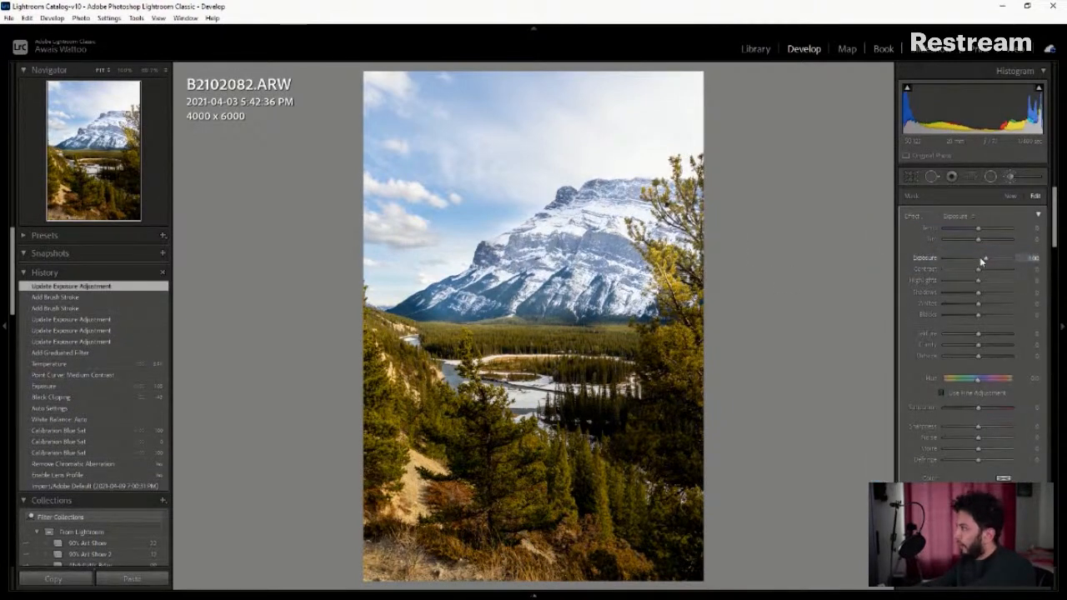
drag(984, 259, 981, 259)
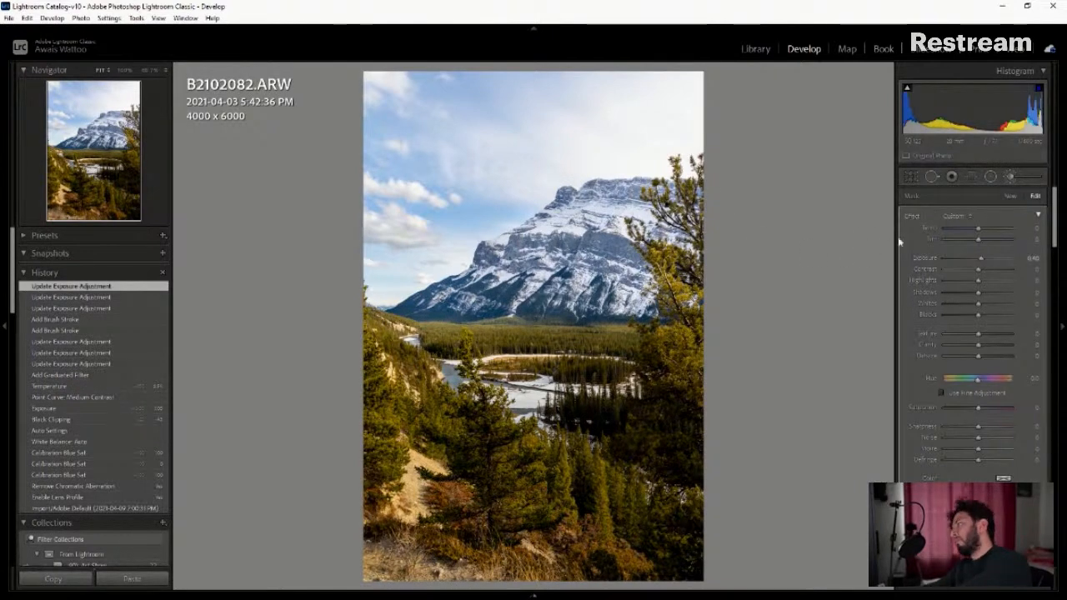
- Raise the mountain brush adjustment's contrast to about 20 and compare the photo with the brush adjustments off and on
key(alt)
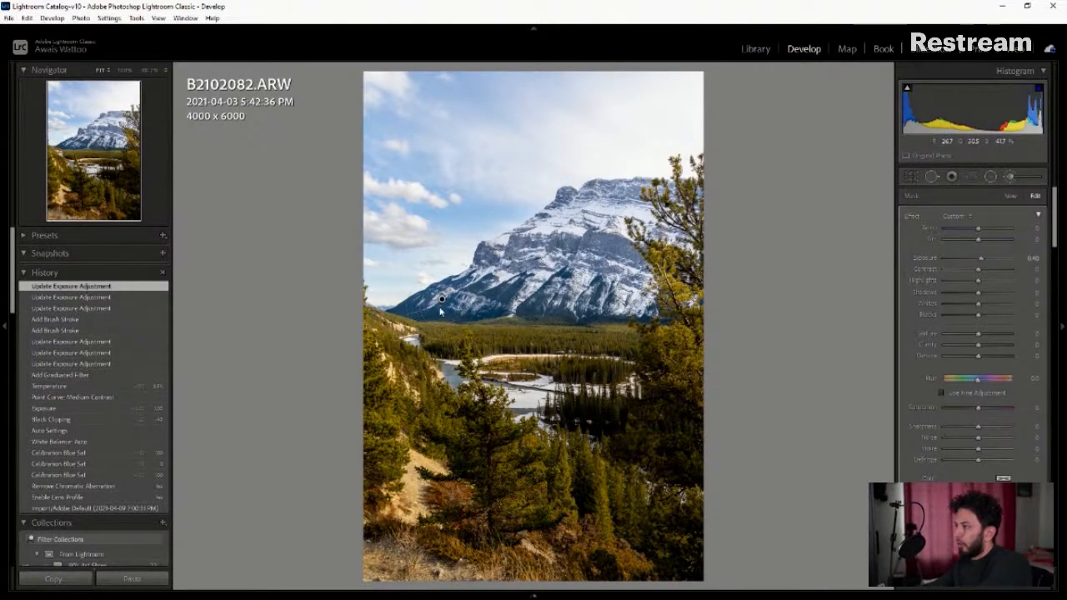
click(985, 269)
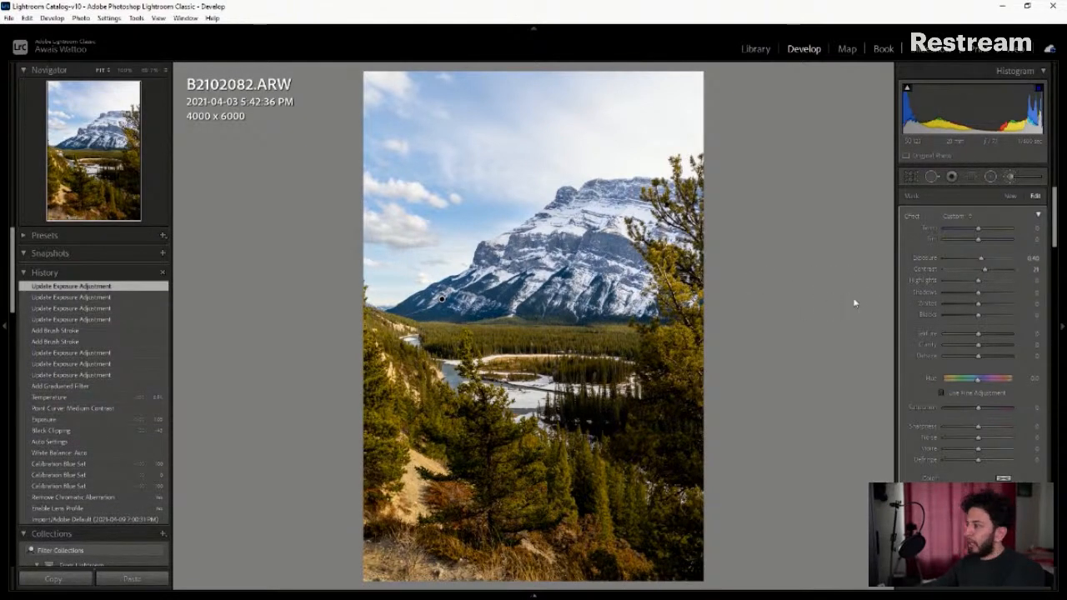
scroll(916, 310, down, 5)
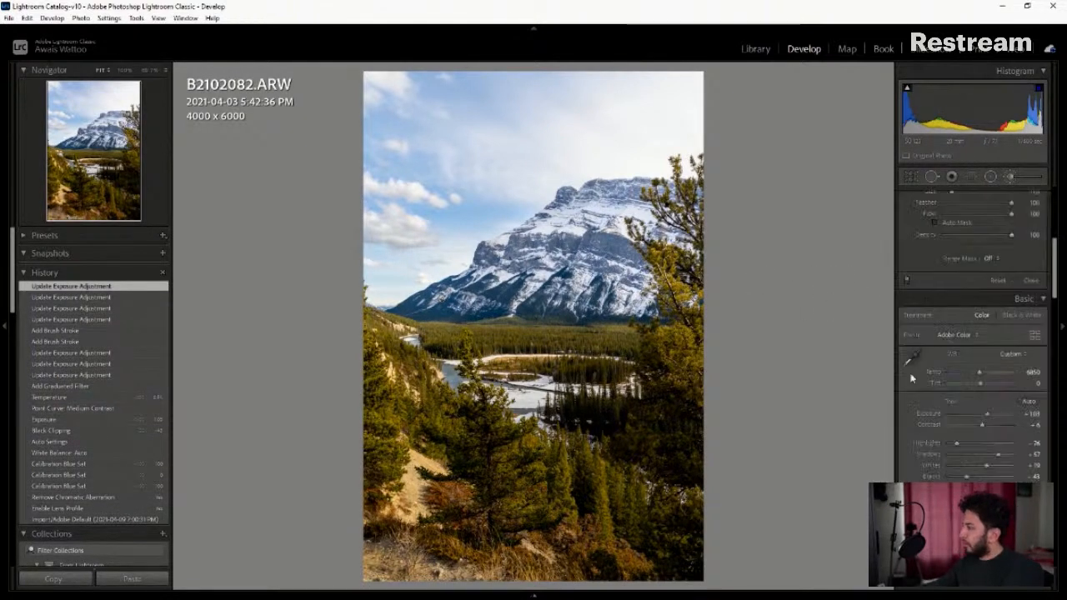
click(906, 283)
click(907, 282)
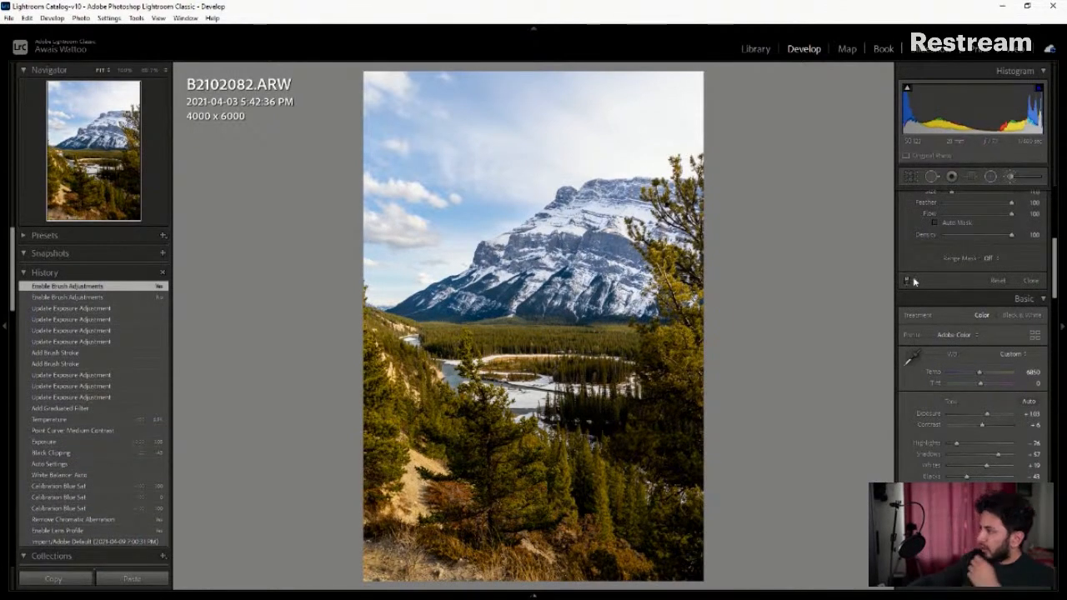
- Add a Highlight Priority post-crop vignette with an amount of -11 and a feather of 68
scroll(917, 392, down, 15)
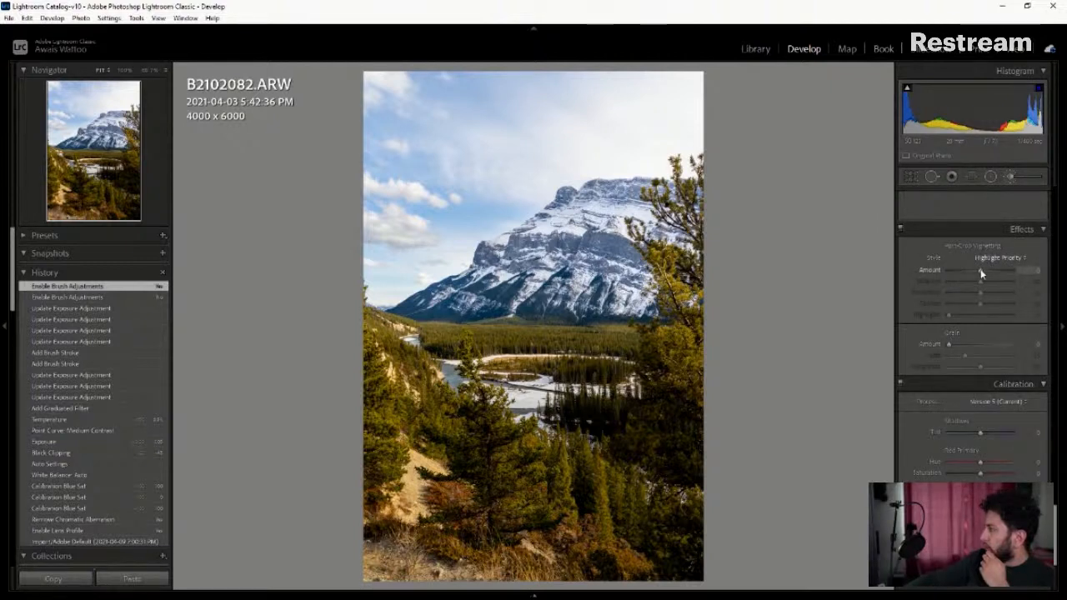
drag(981, 272, 977, 272)
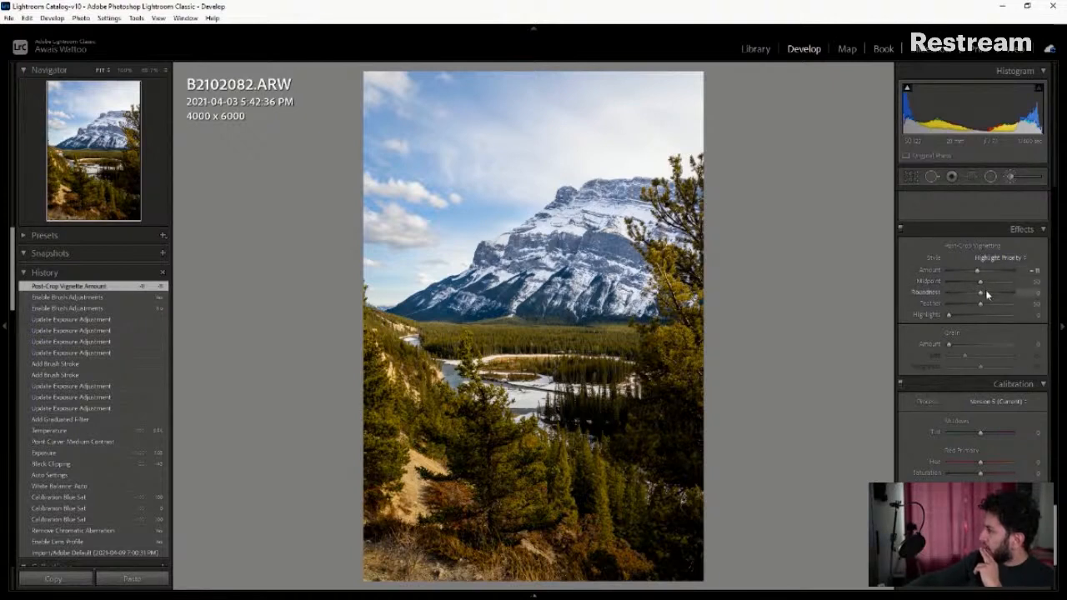
click(991, 303)
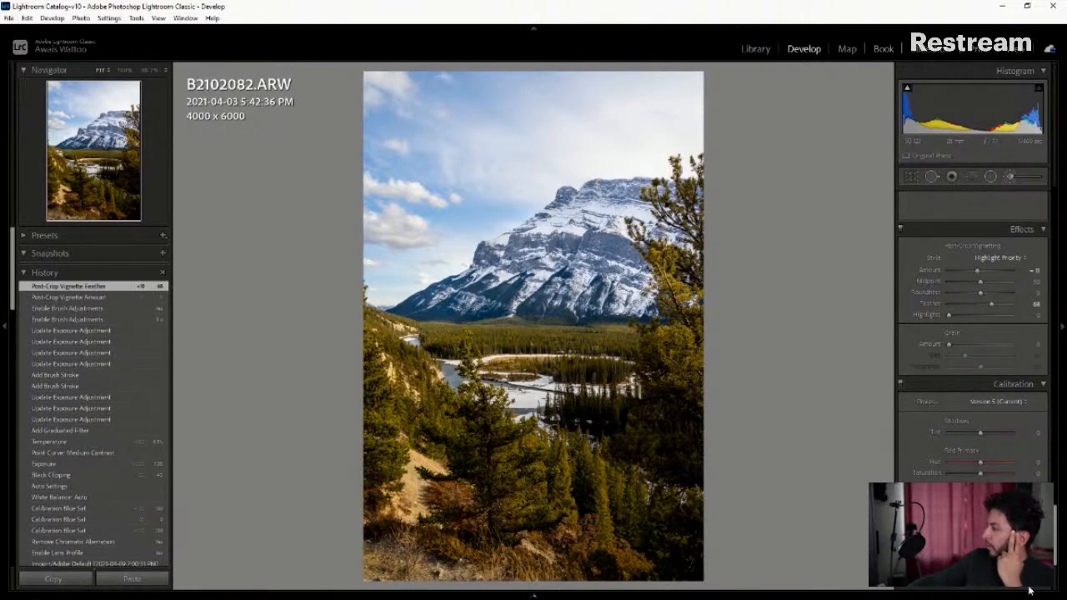
- Leave the local adjustment tools and compare the edited B2102082.ARW with its unedited version
drag(1055, 551, 1055, 222)
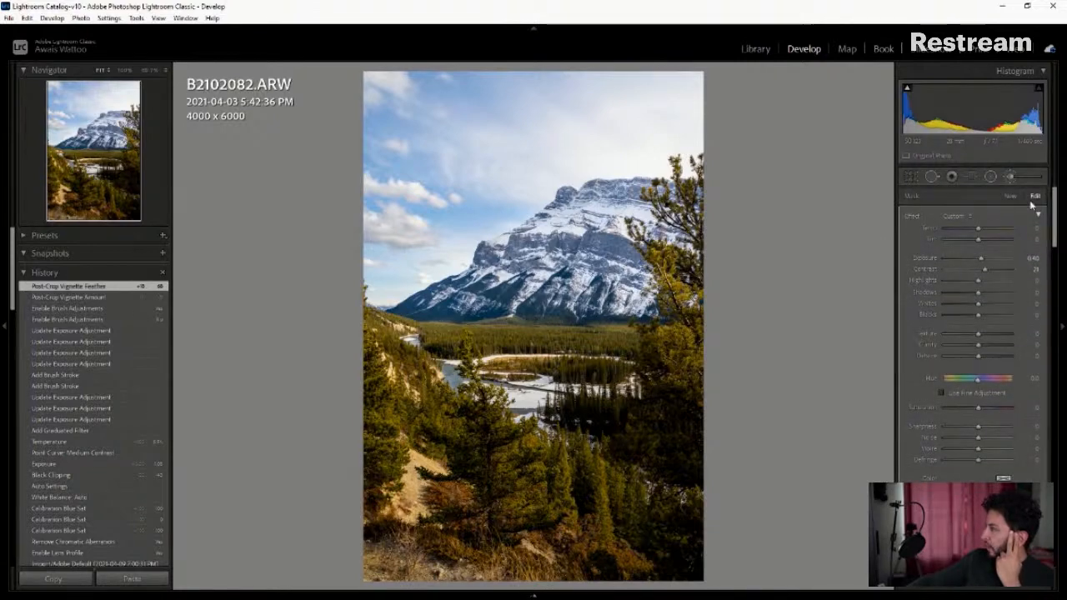
click(976, 178)
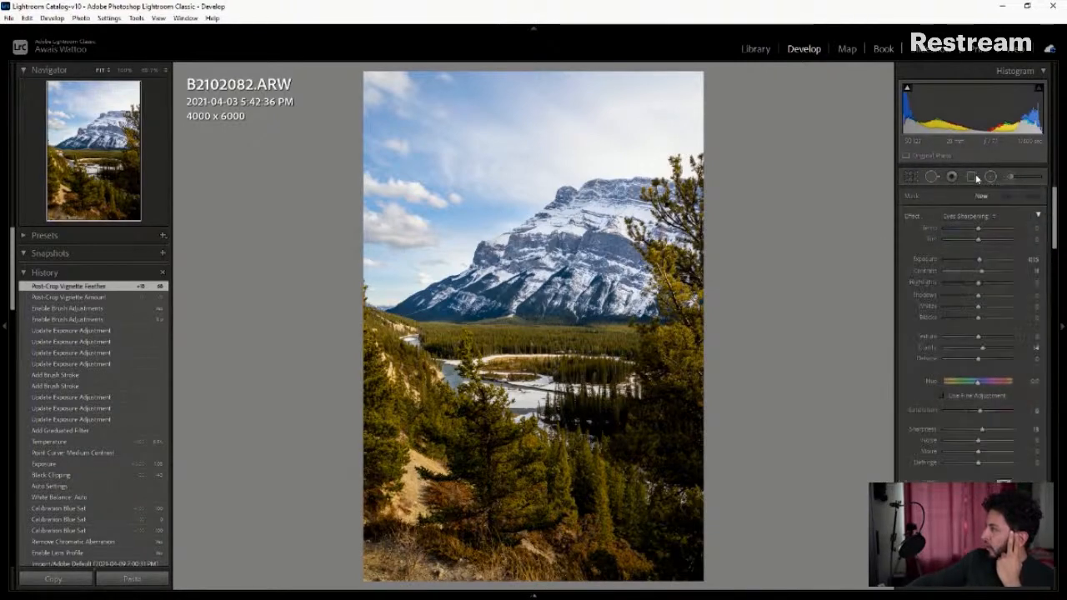
click(969, 177)
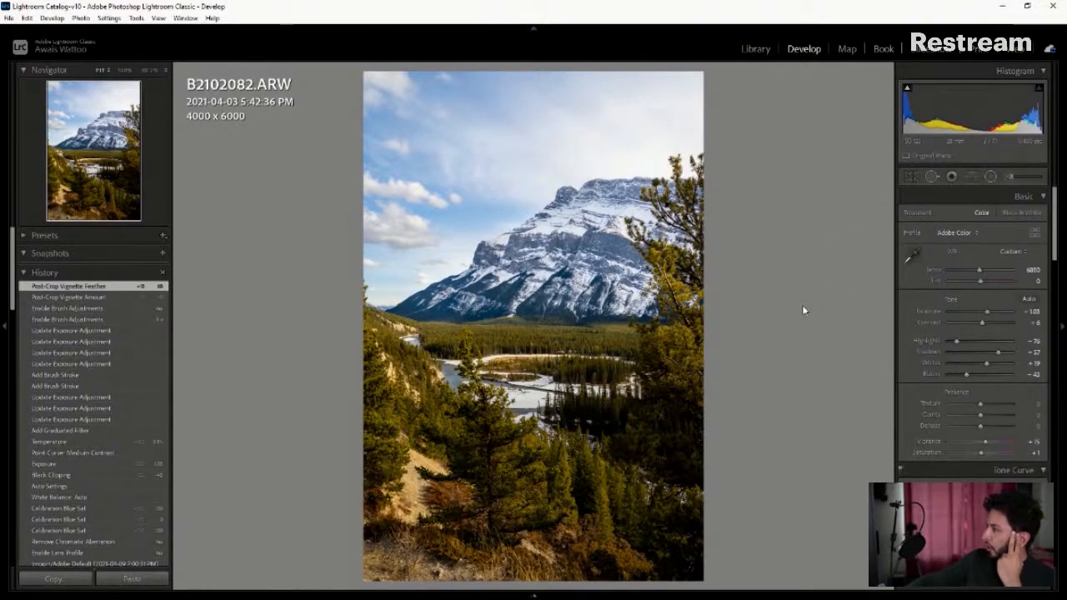
key(backslash)
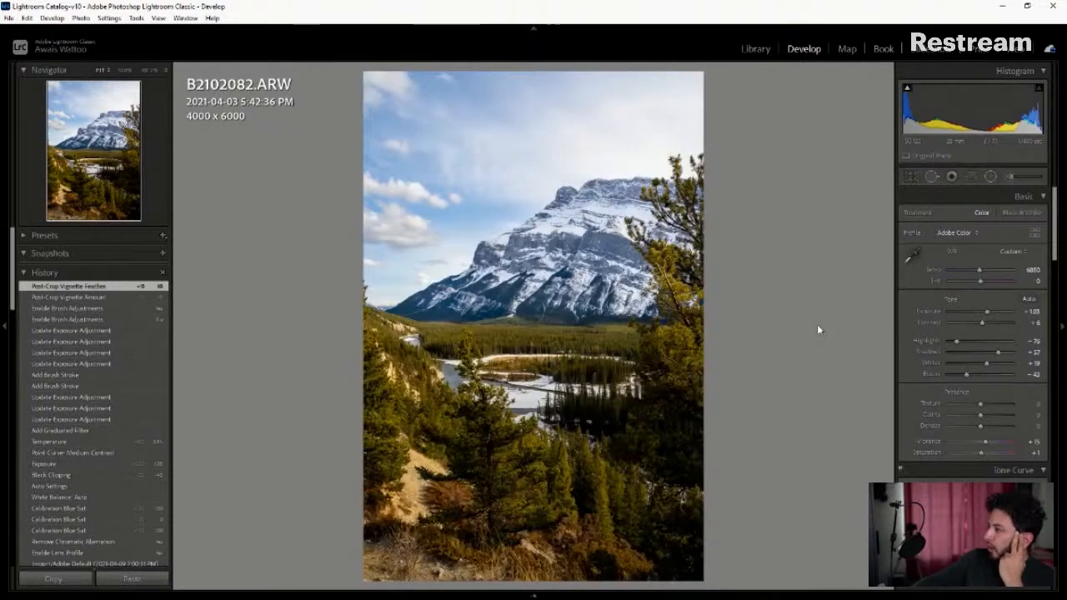
key(backslash)
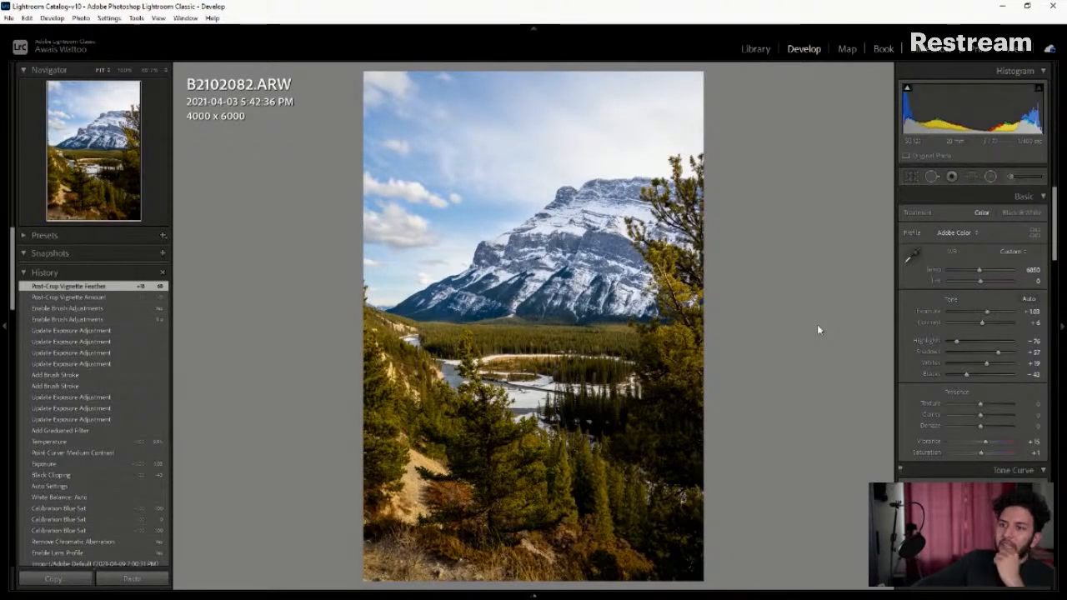
key(backslash)
key(backslash)
- Return to the photo grid, view the first landscape photo full-screen and look through the collections list
key(g)
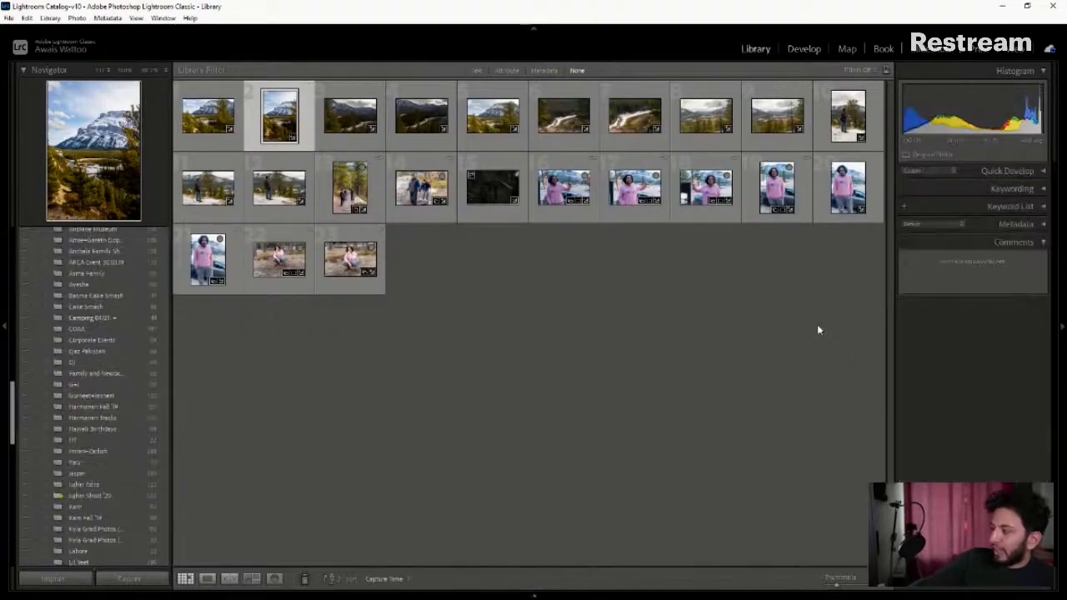
key(f)
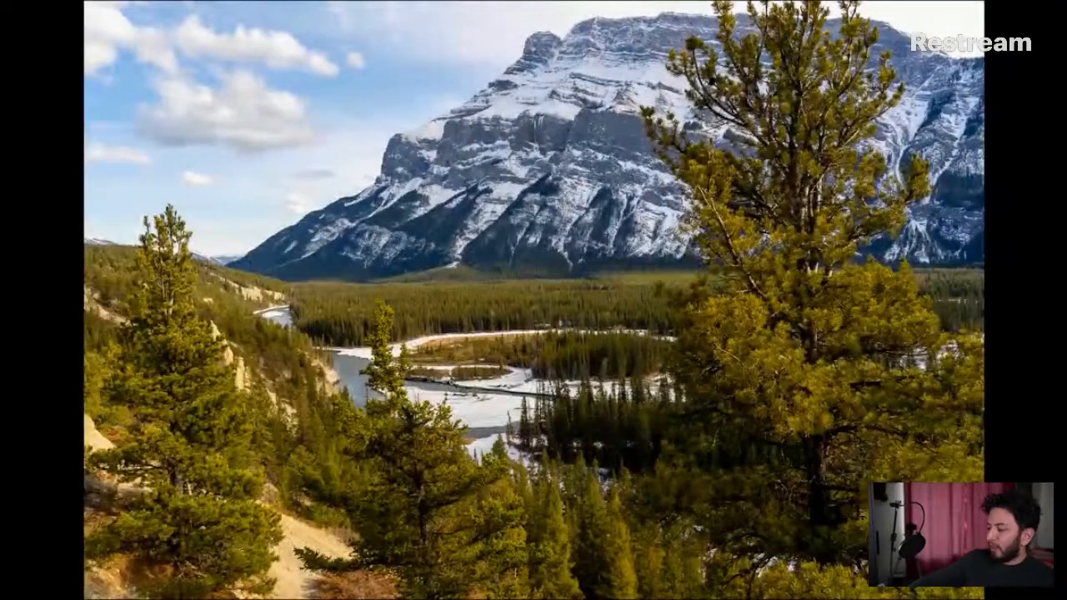
key(f)
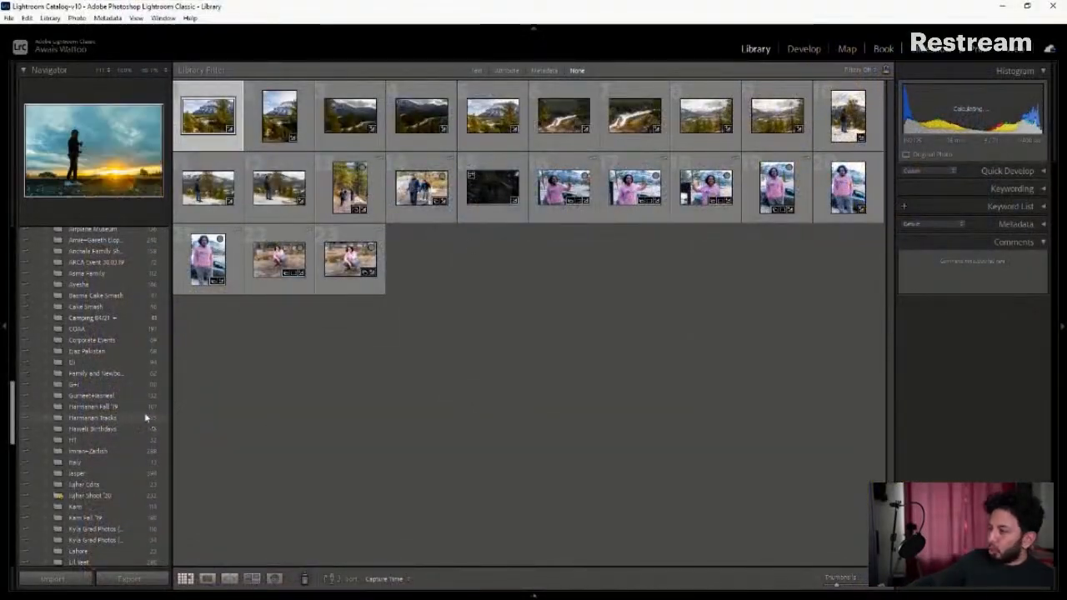
scroll(124, 377, down, 10)
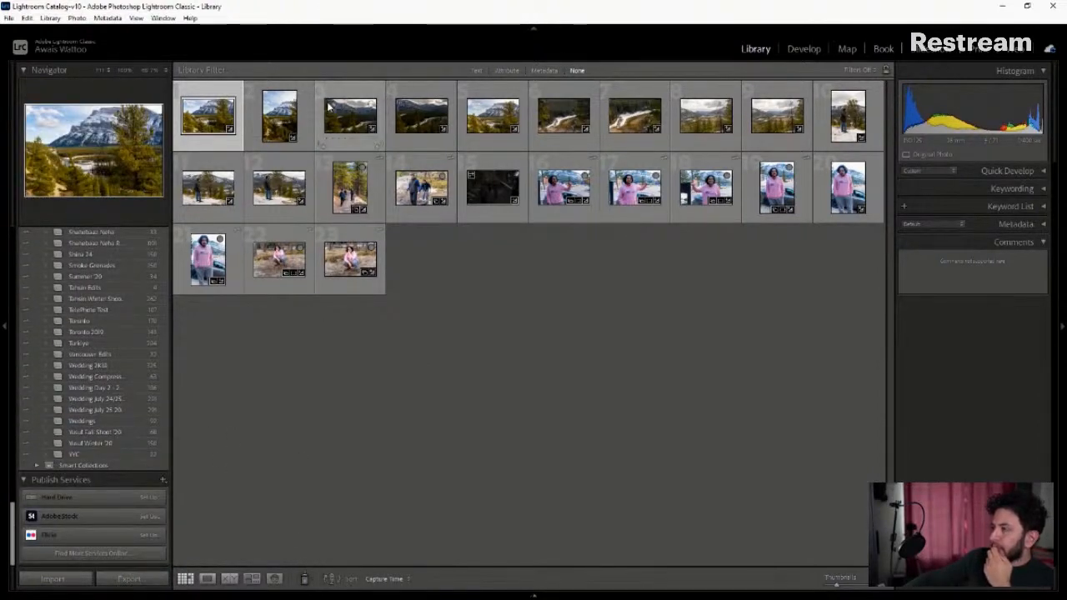
- Open B2102083.ARW and examine its forest and river enlarged, then the whole photo full-screen
double_click(350, 117)
key(Right)
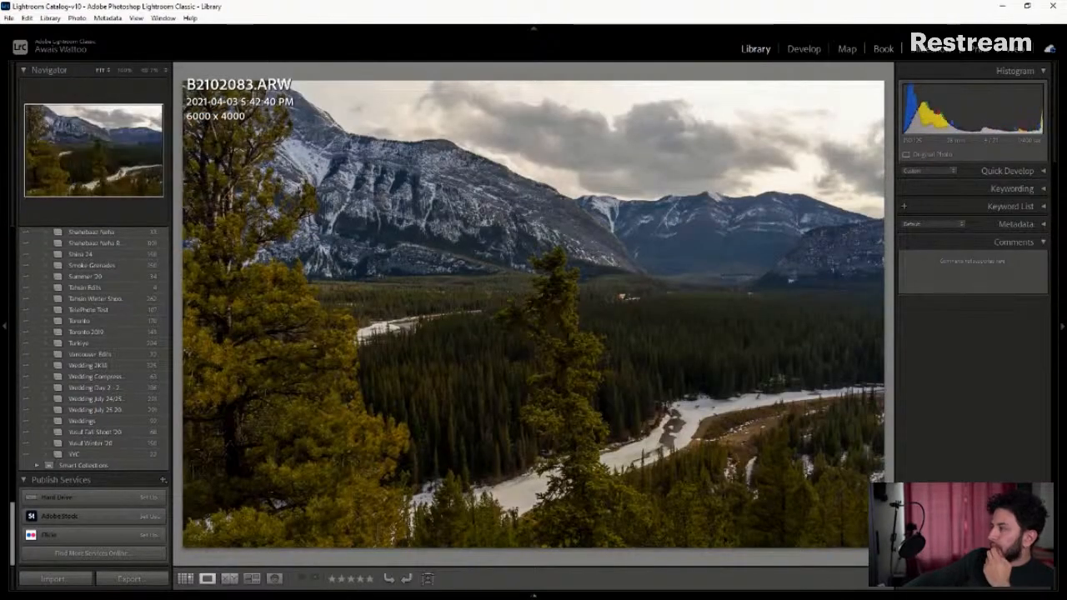
click(766, 464)
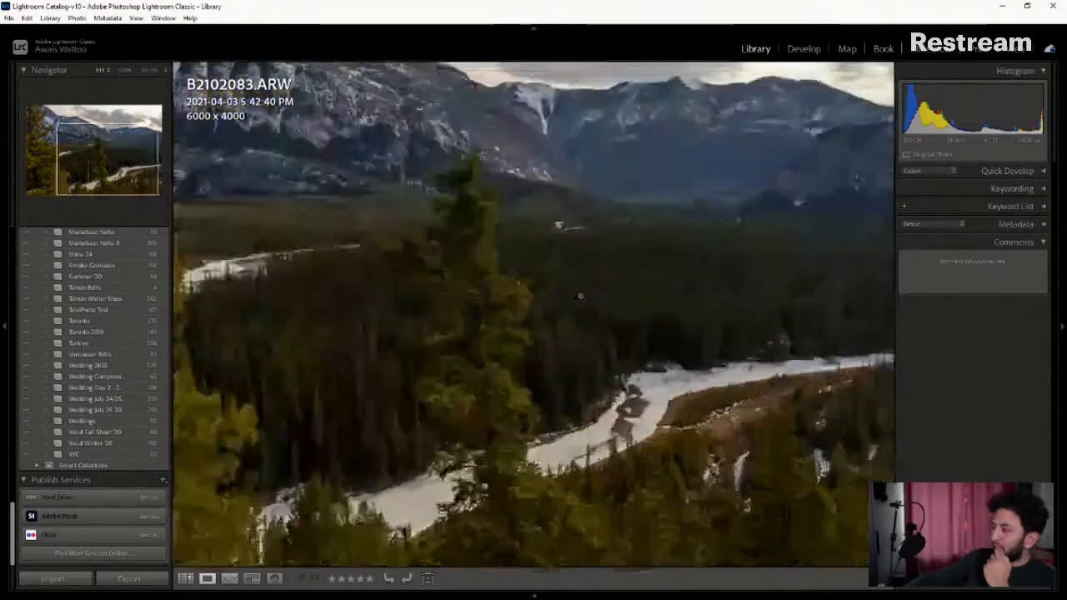
click(580, 294)
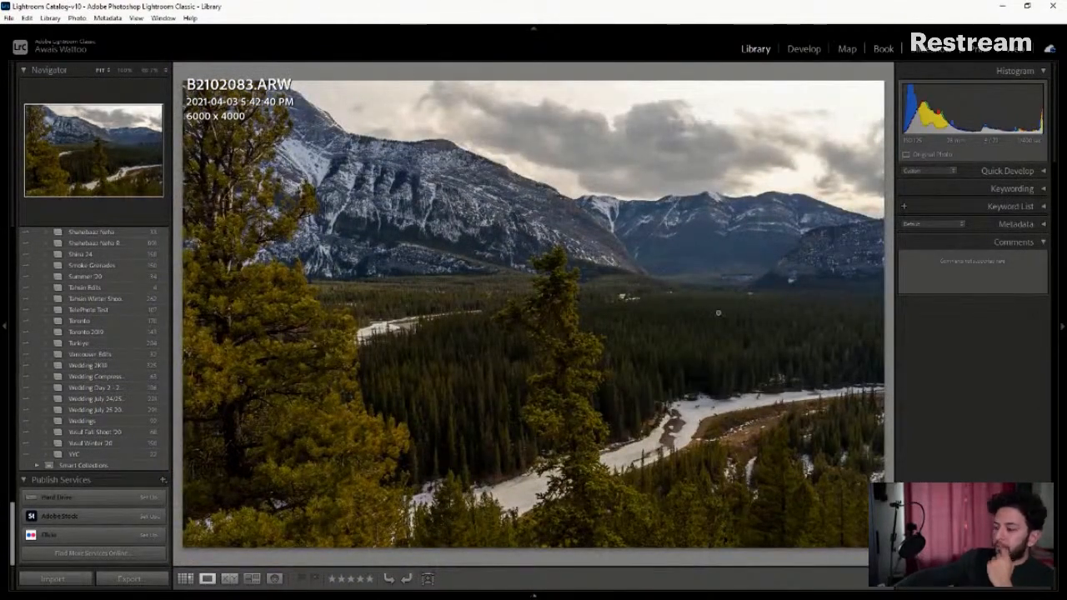
key(d)
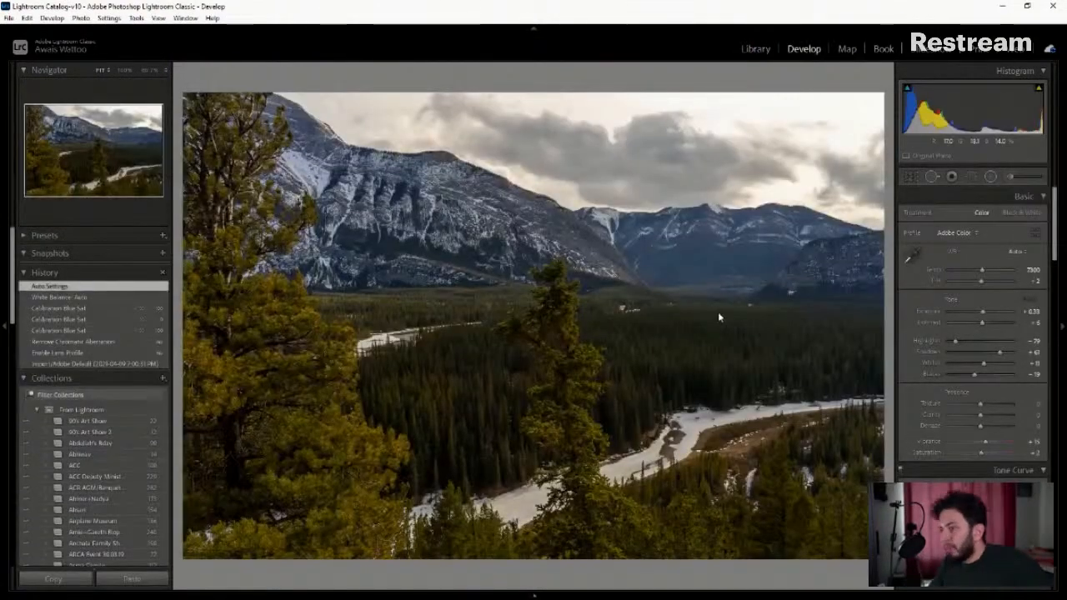
key(f)
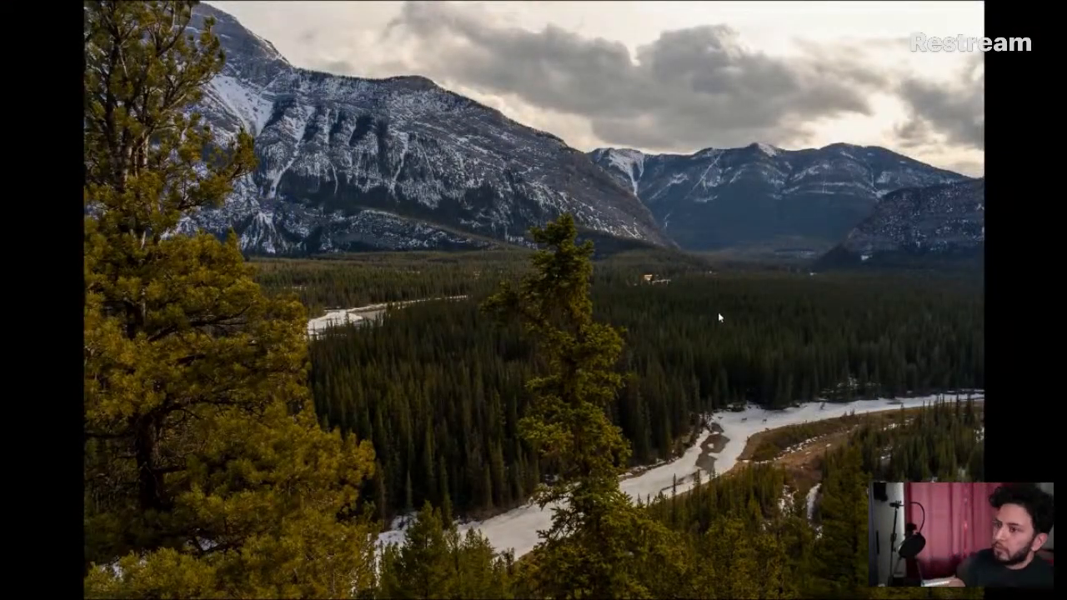
key(g)
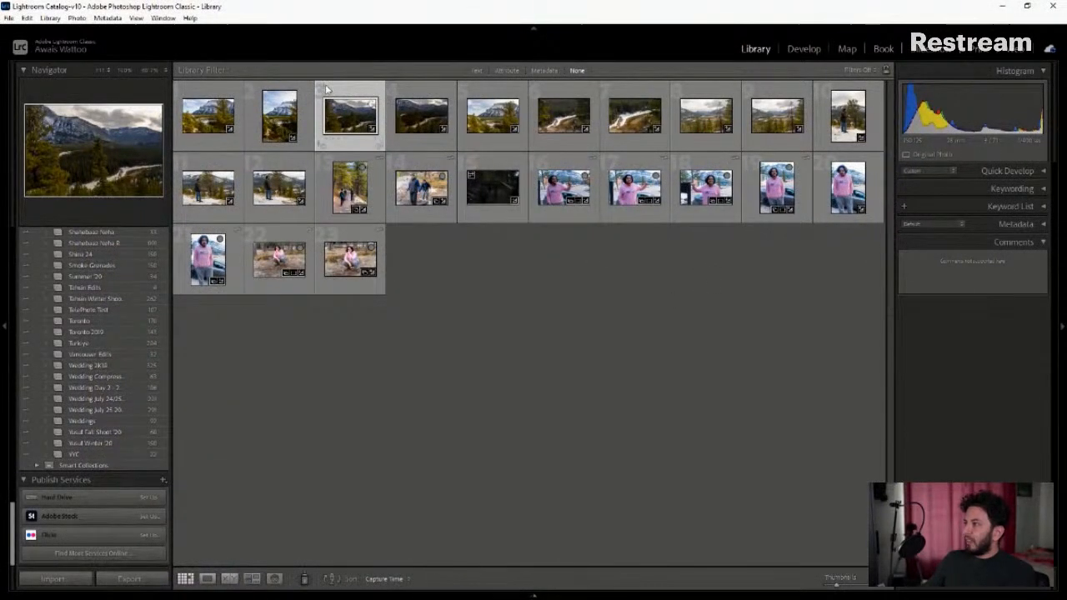
double_click(350, 121)
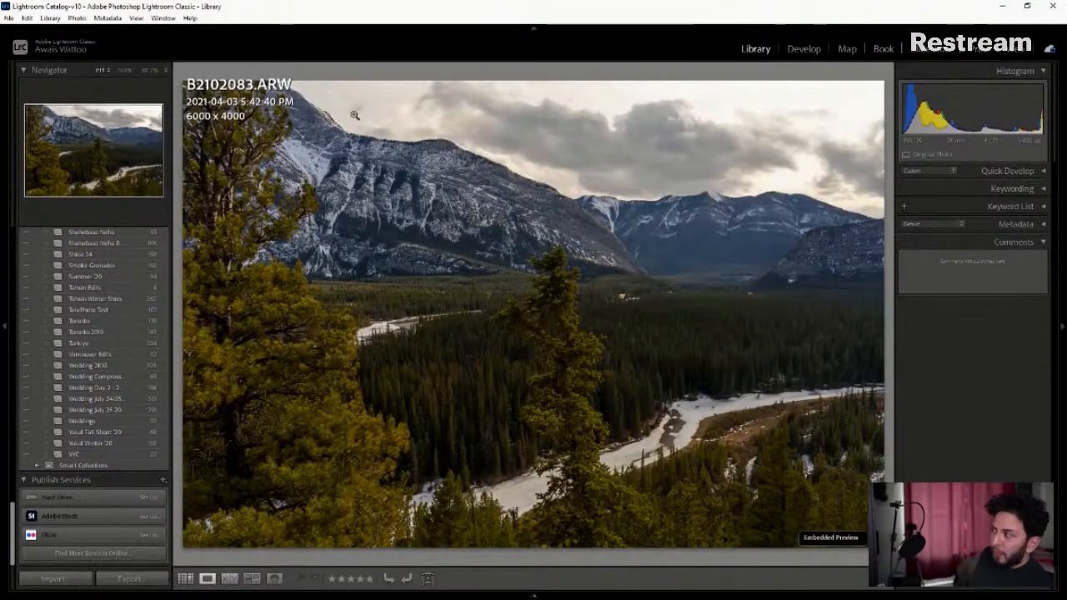
- Develop B2102083.ARW with whites at +25, blacks at -33 and exposure at +0.99
key(d)
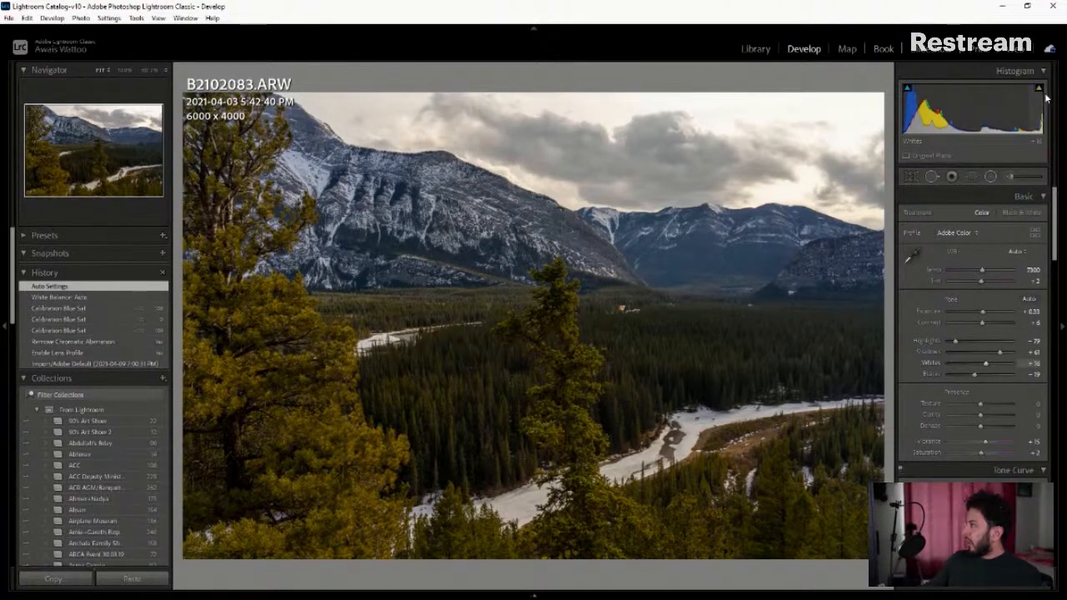
drag(1047, 98, 1052, 100)
drag(902, 107, 895, 110)
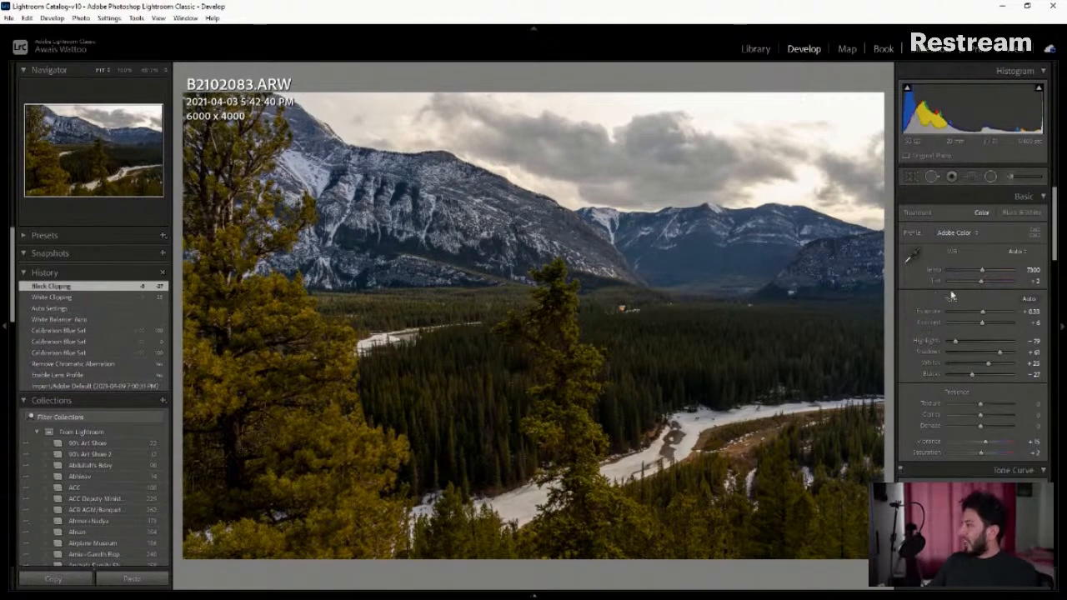
drag(968, 107, 985, 110)
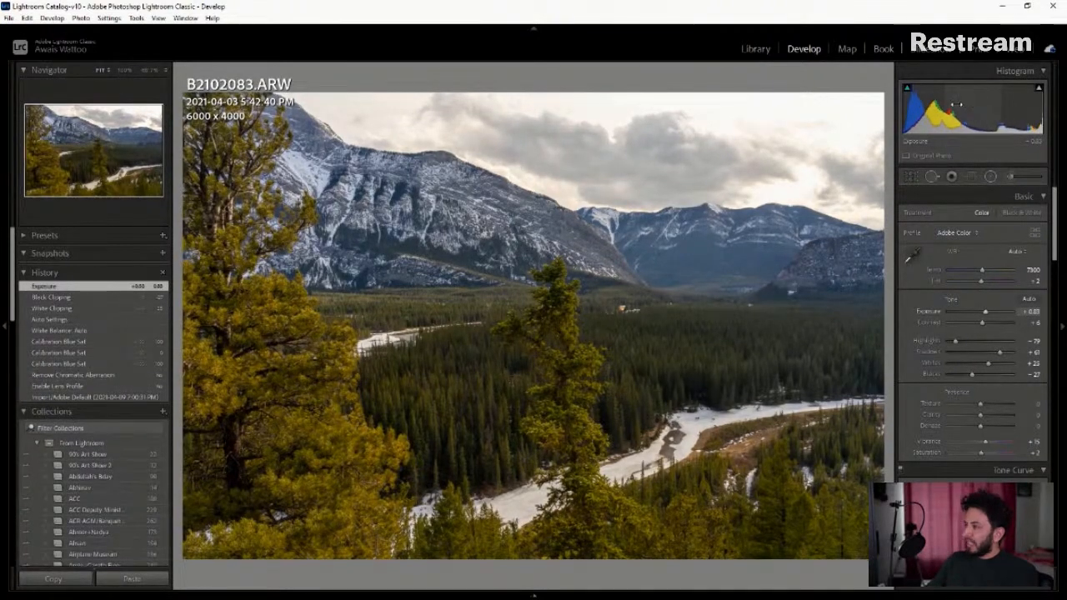
drag(904, 114, 951, 108)
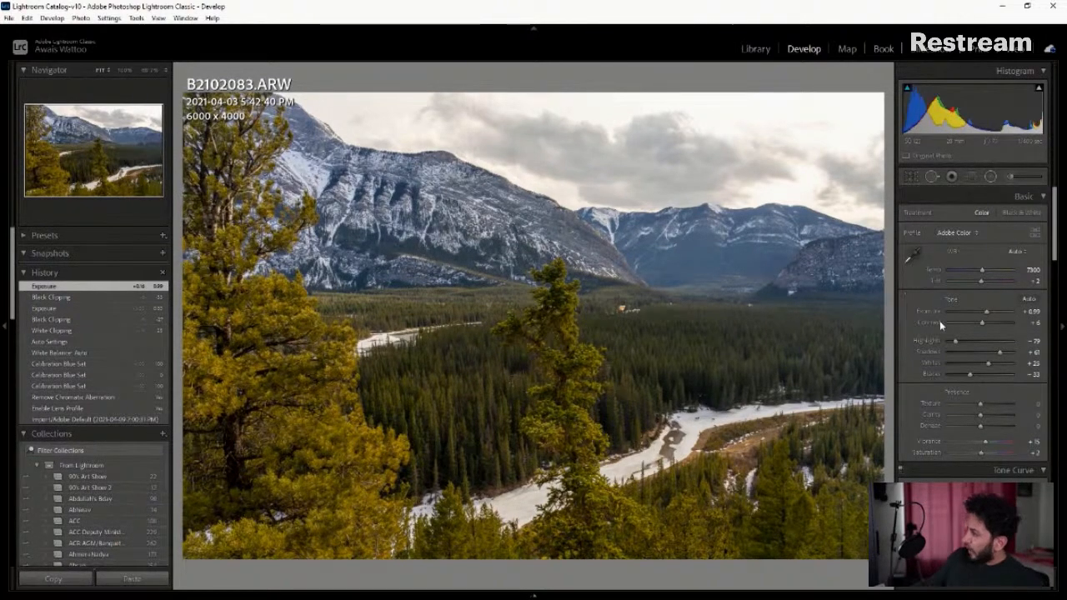
- Apply the Medium Contrast point curve to B2102083.ARW
scroll(940, 320, down, 5)
click(968, 439)
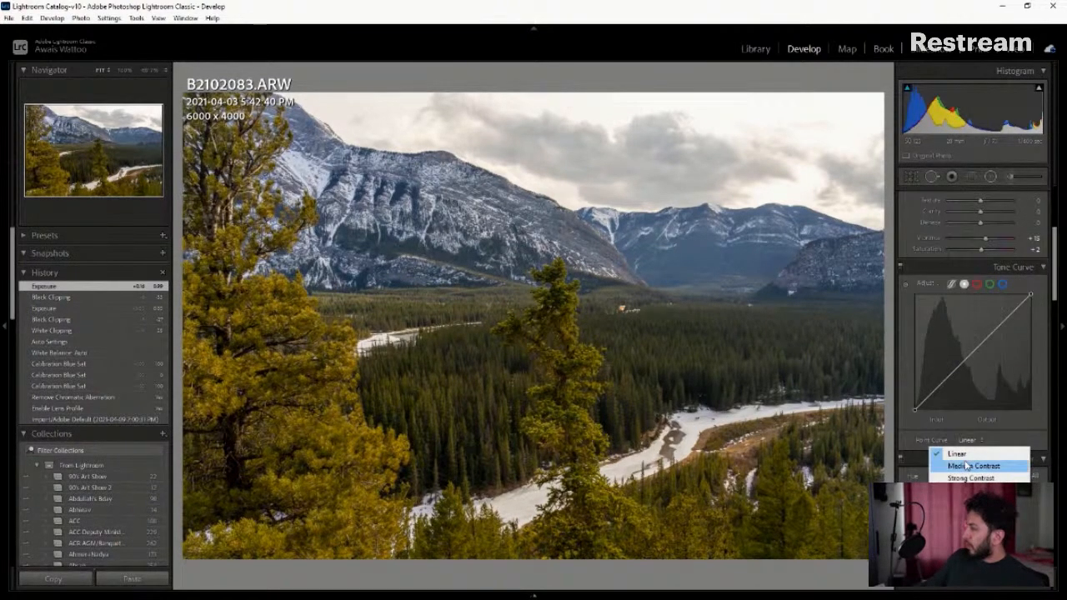
click(967, 466)
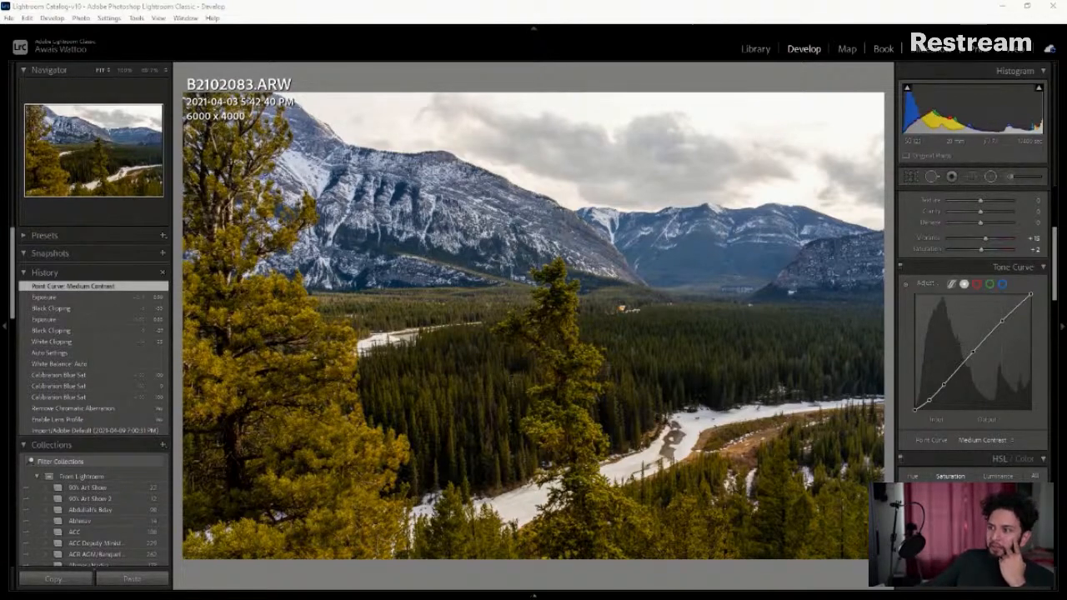
- Switch to the web browser, open expii's Symbiosis — Definition & Types page and examine its illustration of the three symbiosis types
key(alt+Tab)
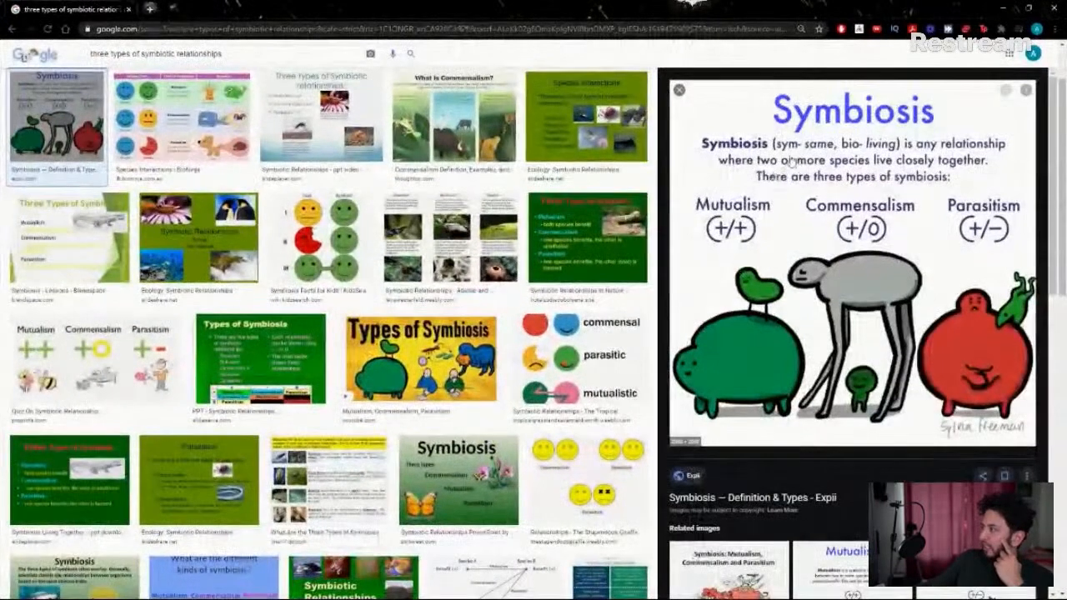
click(794, 164)
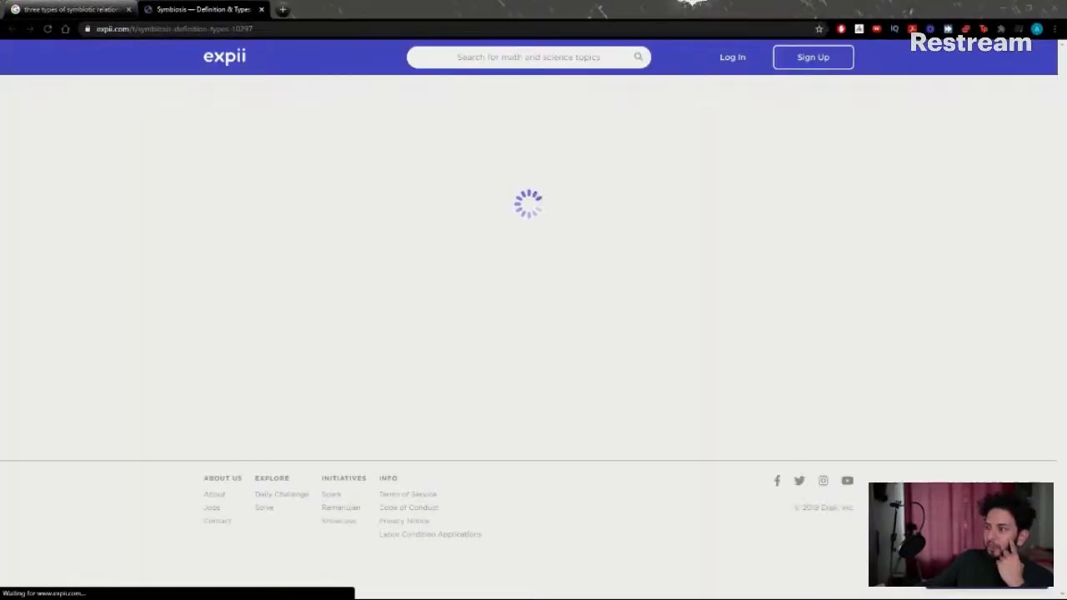
scroll(338, 400, down, 4)
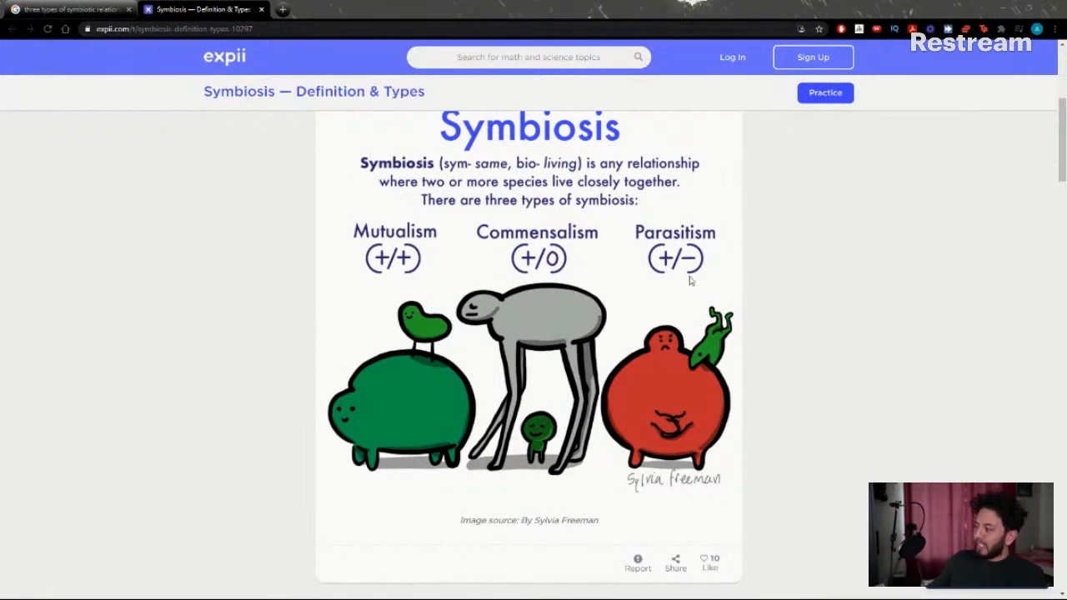
scroll(691, 281, up, 1)
scroll(697, 290, down, 1)
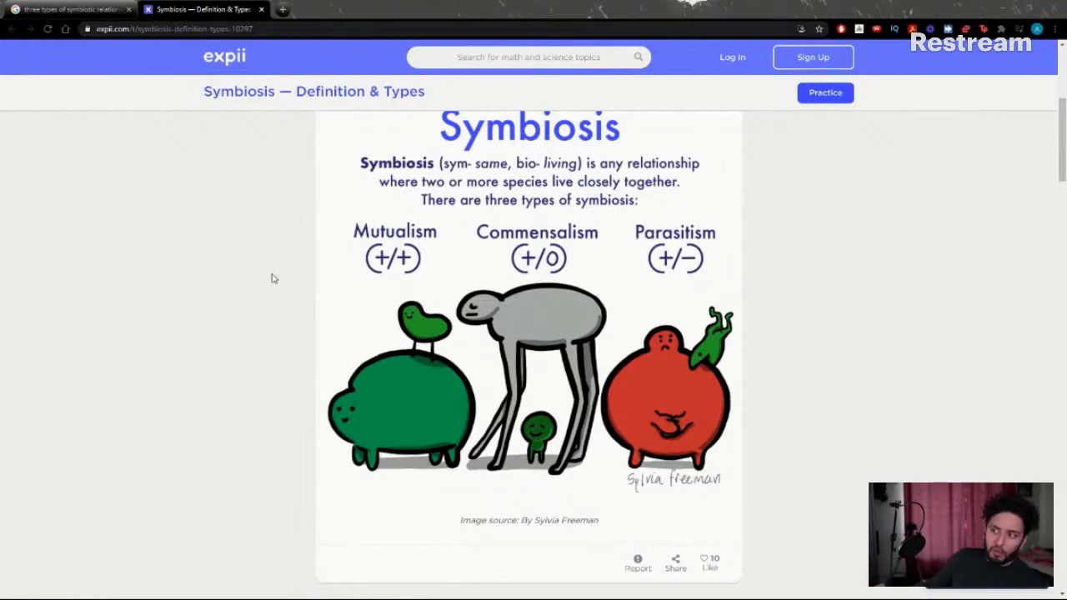
scroll(426, 299, down, 2)
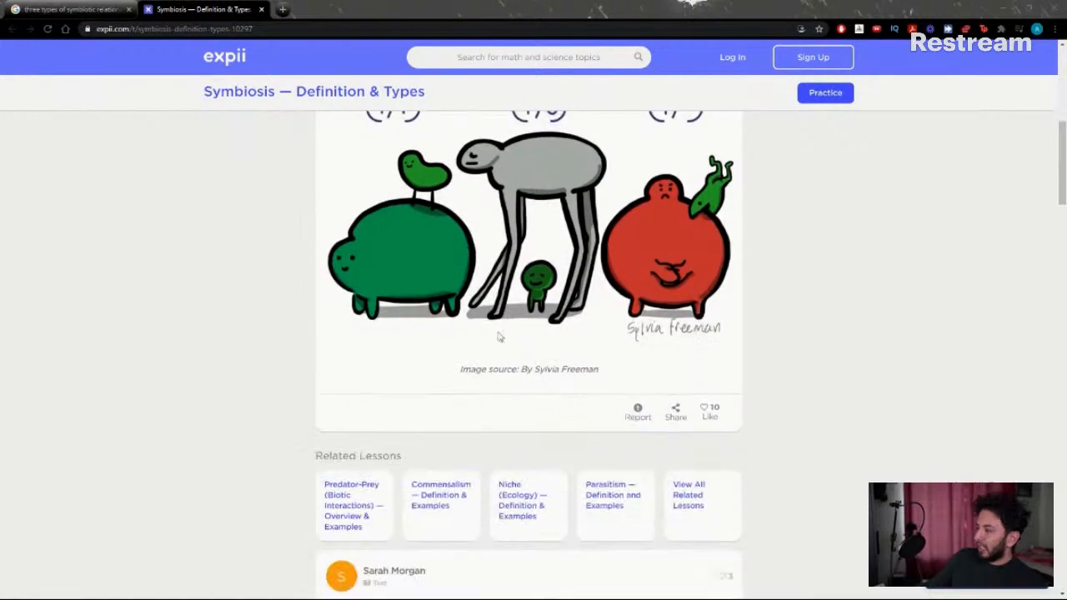
scroll(514, 367, up, 3)
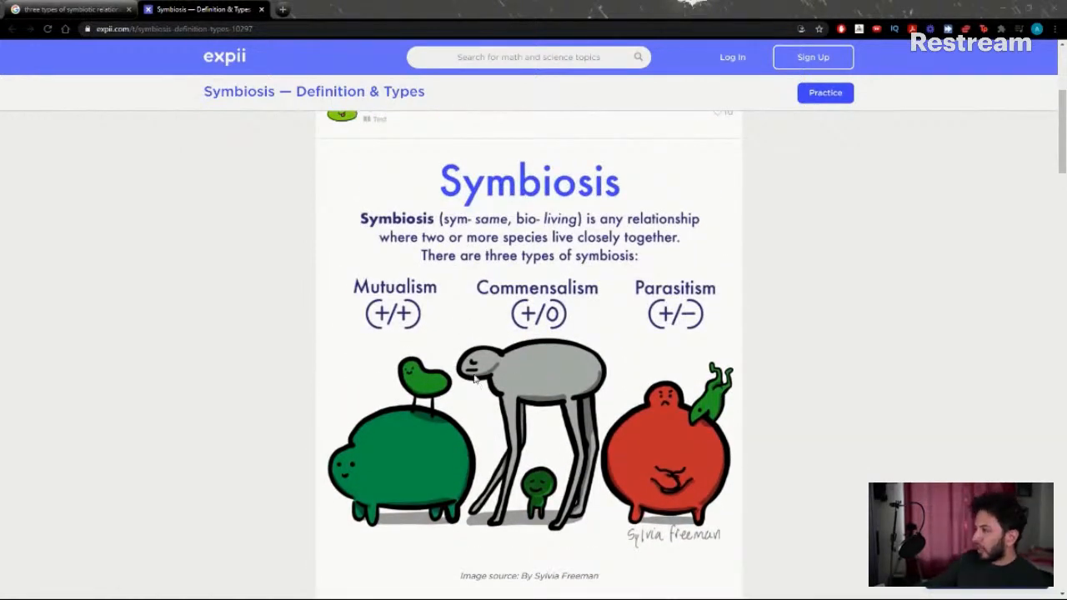
- Examine the three symbiosis drawings at 250% page zoom and dismiss the Send pop-up covering the illustration
scroll(471, 367, up, 3)
scroll(412, 351, down, 3)
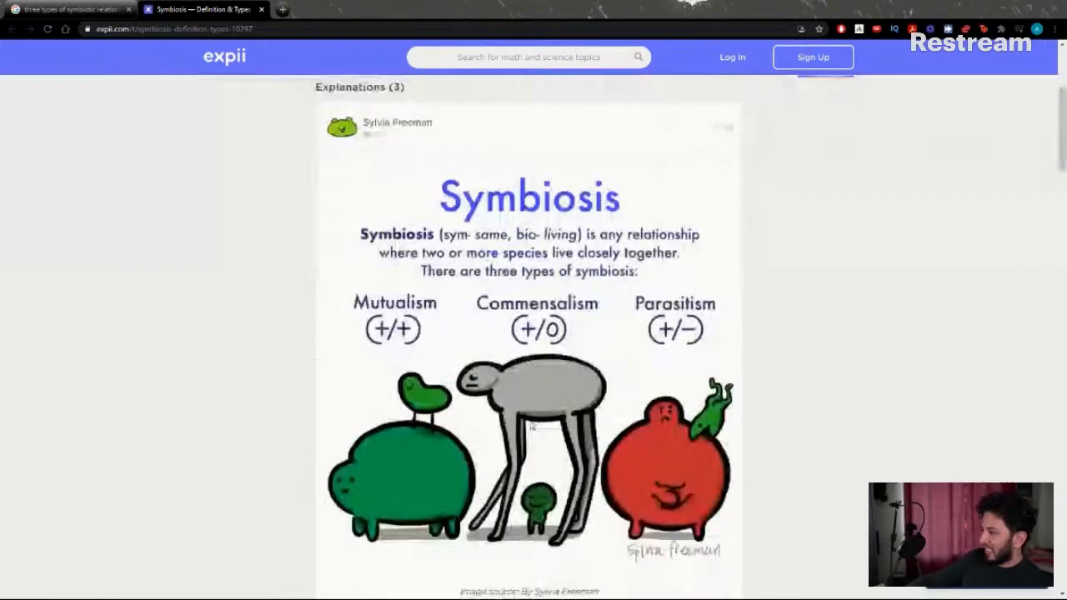
key(ctrl+plus)
key(ctrl+plus)
key(ctrl+plus)
key(ctrl+plus)
key(ctrl+plus)
key(ctrl+plus)
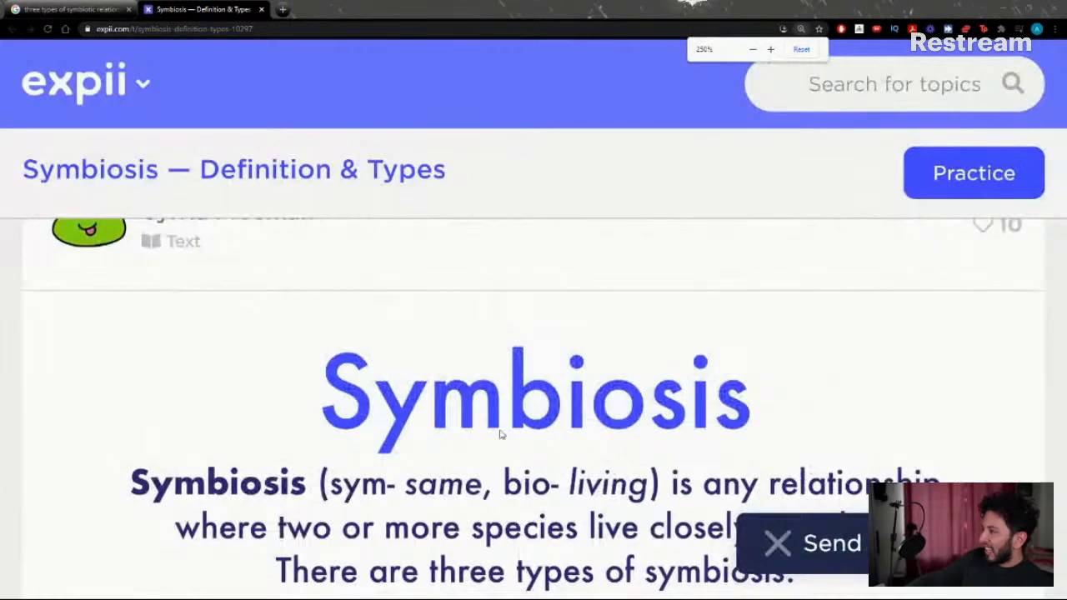
scroll(431, 362, down, 5)
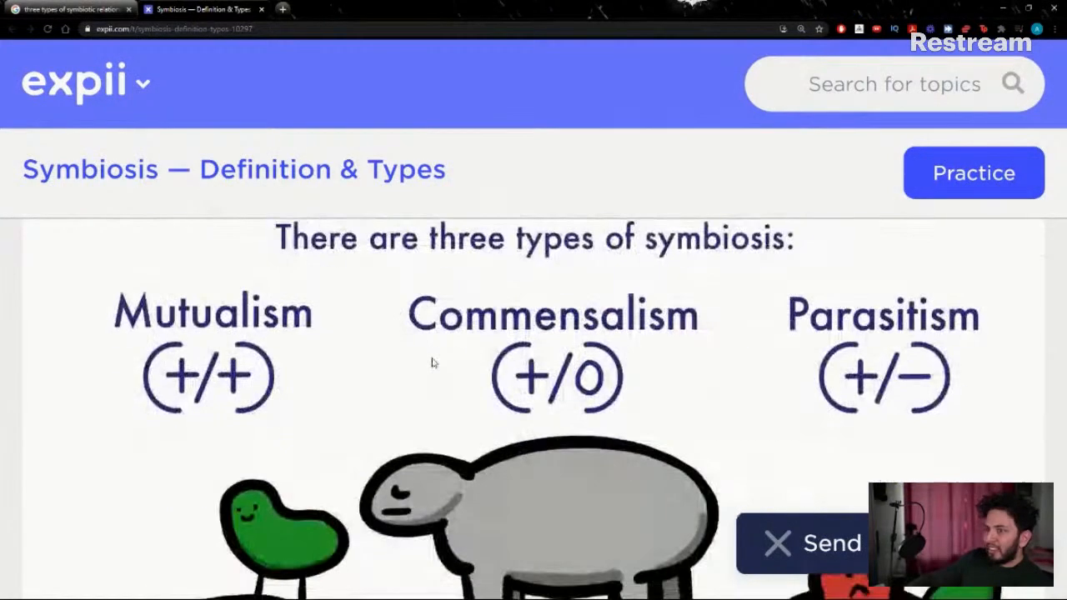
scroll(432, 362, down, 2)
scroll(417, 363, up, 3)
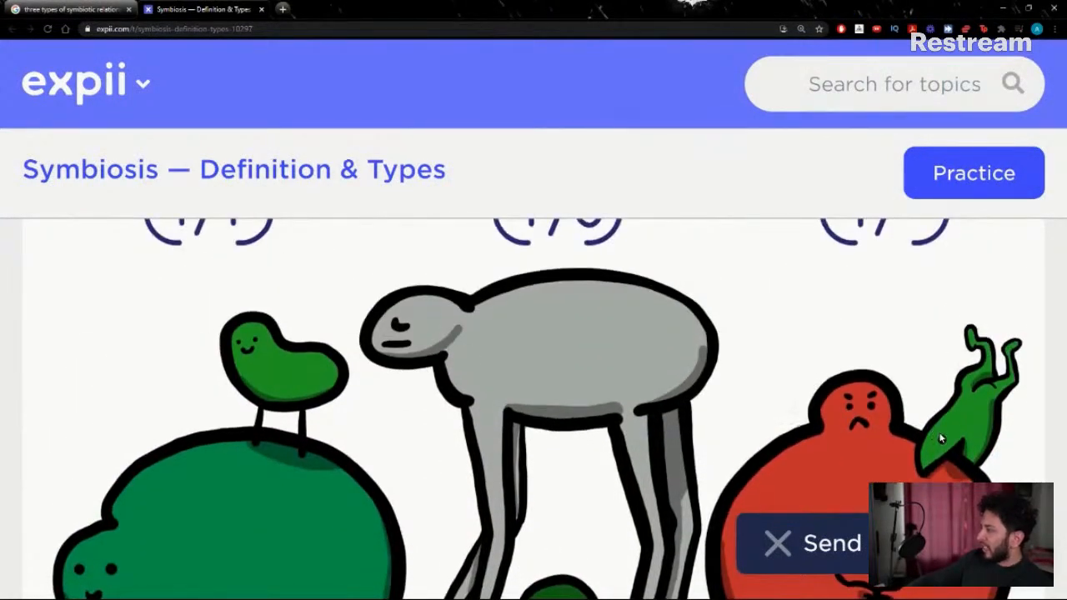
scroll(949, 365, down, 2)
scroll(952, 371, up, 1)
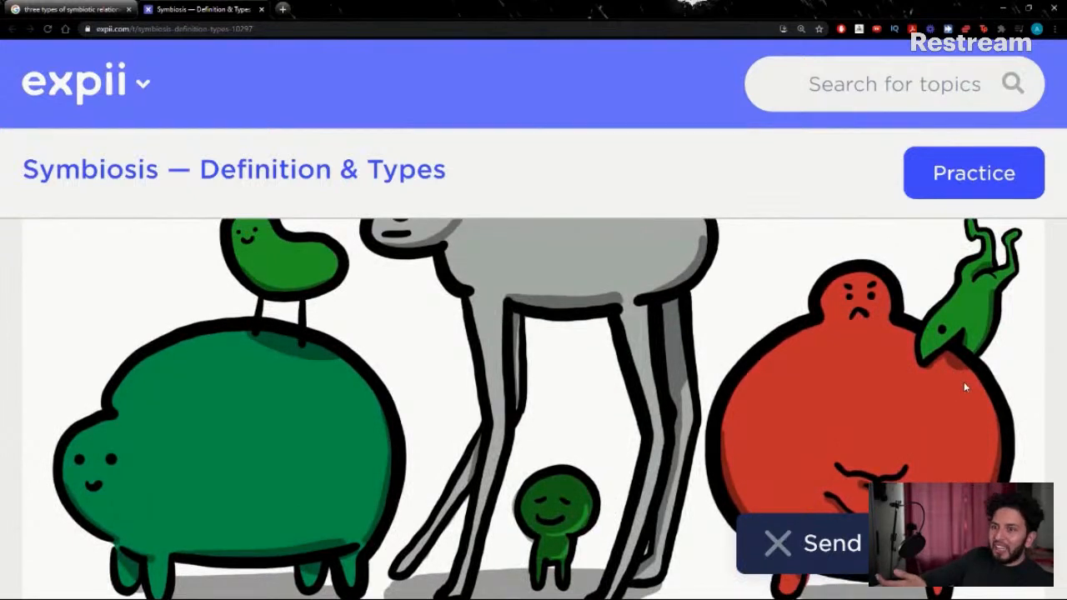
scroll(962, 379, down, 1)
scroll(965, 359, up, 1)
scroll(917, 417, down, 1)
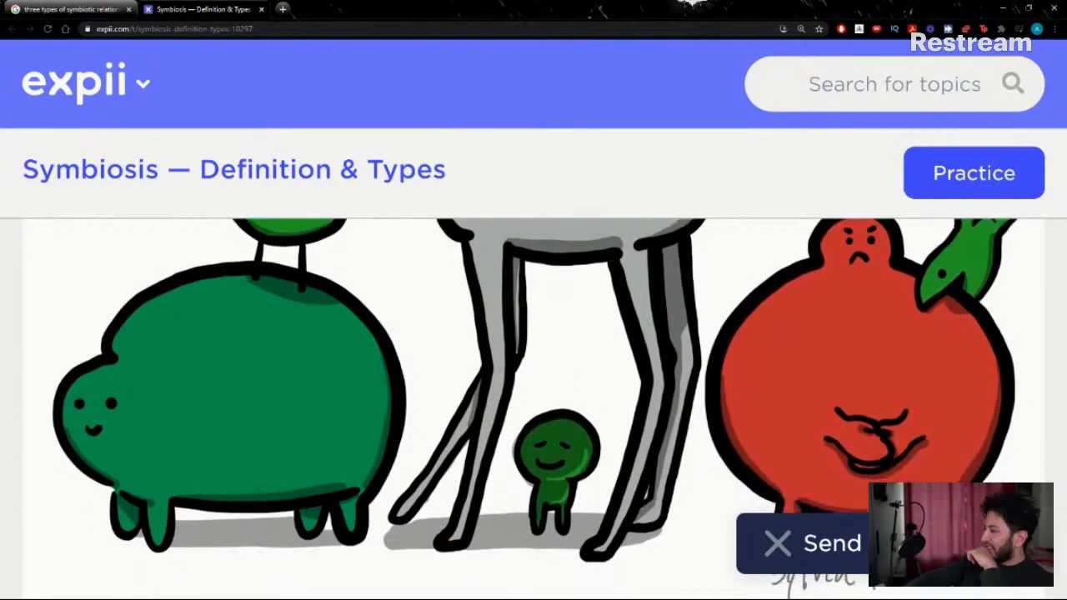
click(777, 551)
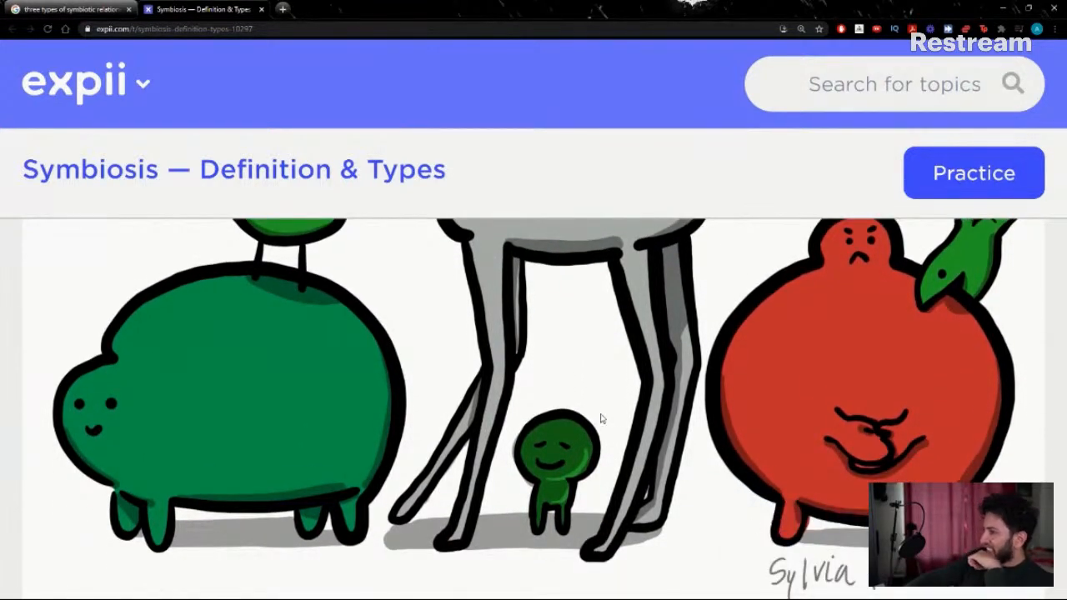
- Compare the mutualism, commensalism and parasitism creatures in the illustration with the plus, zero and minus symbols above them
scroll(150, 425, up, 3)
scroll(174, 451, down, 1)
scroll(324, 423, down, 2)
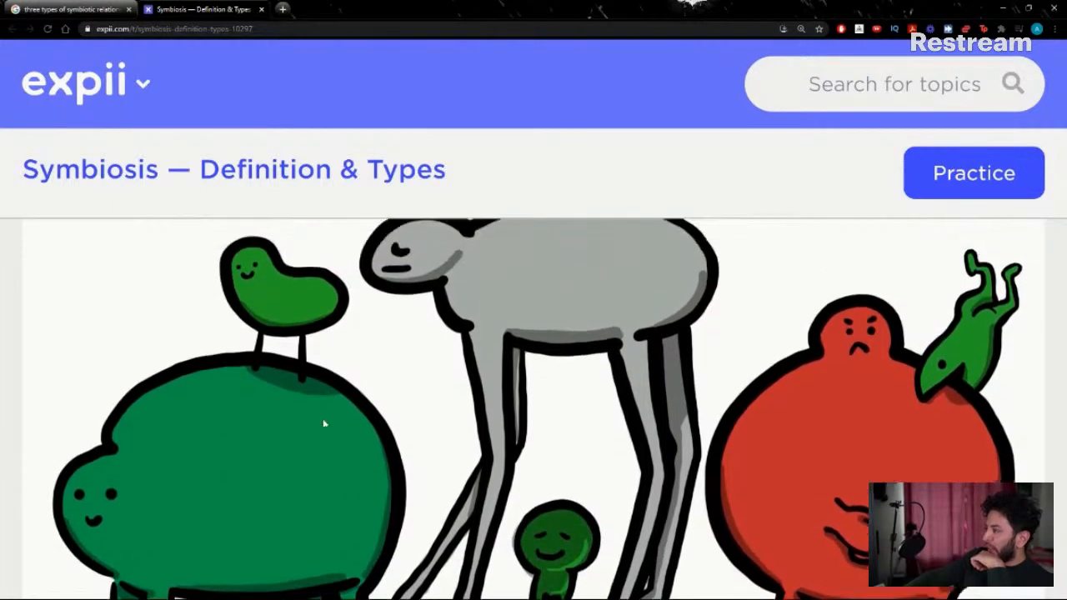
scroll(593, 489, up, 5)
scroll(589, 478, down, 4)
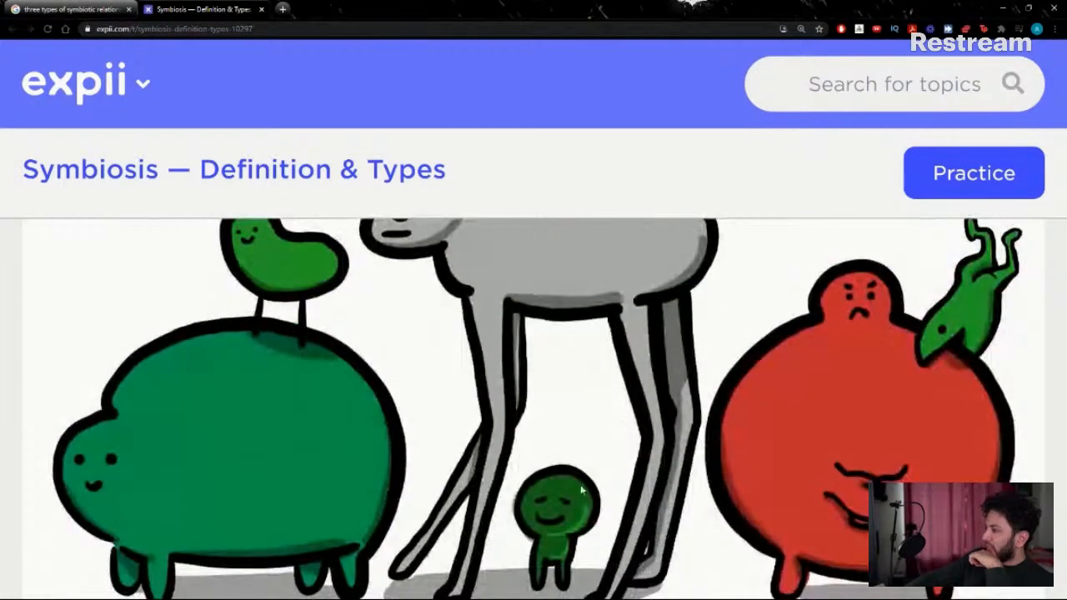
scroll(565, 465, up, 3)
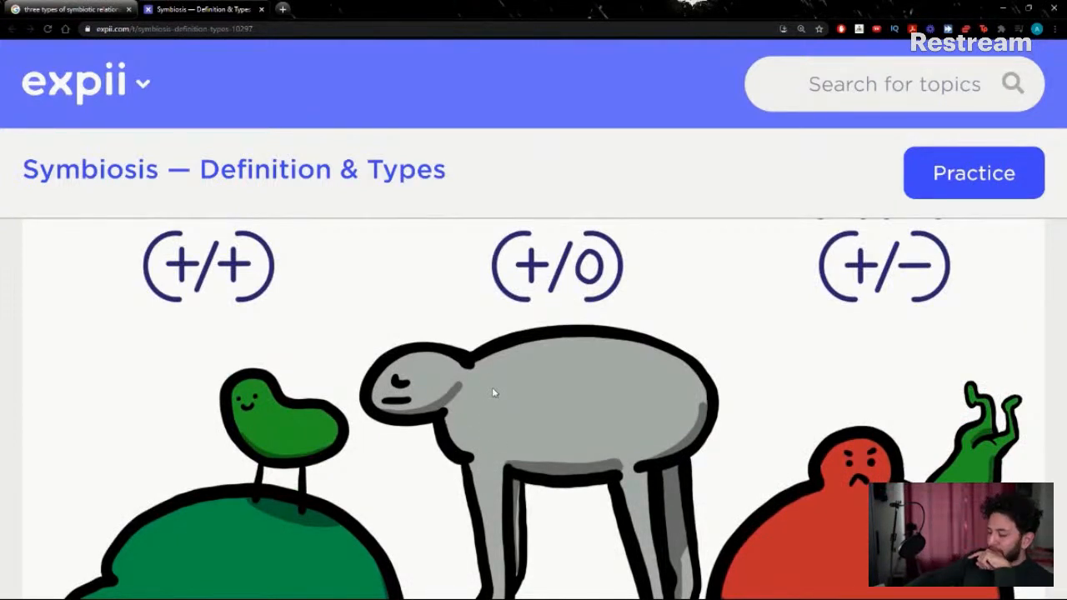
scroll(493, 388, down, 3)
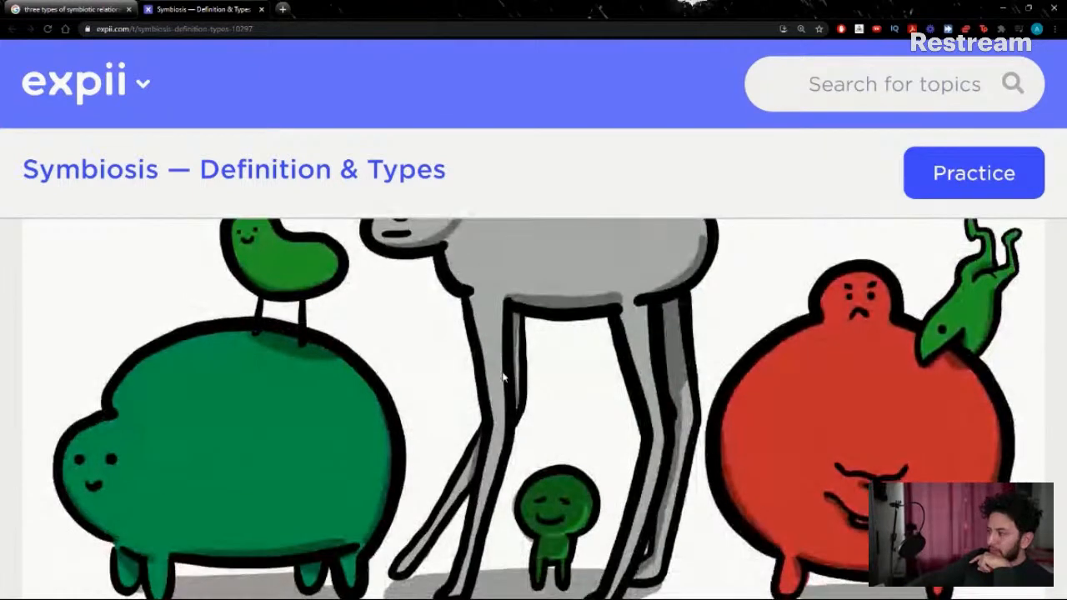
scroll(500, 380, up, 3)
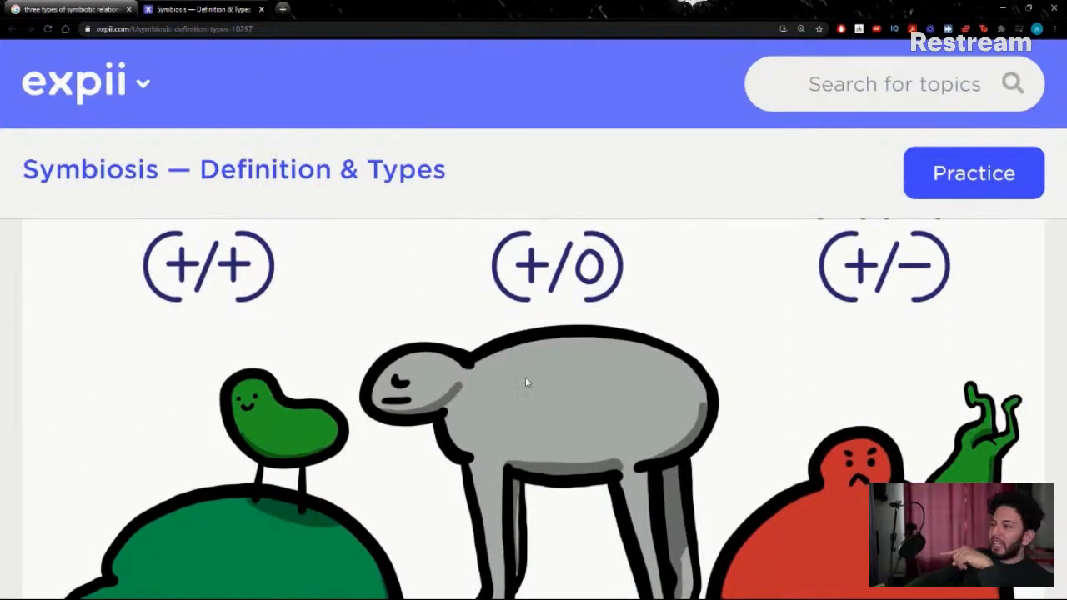
scroll(621, 279, down, 5)
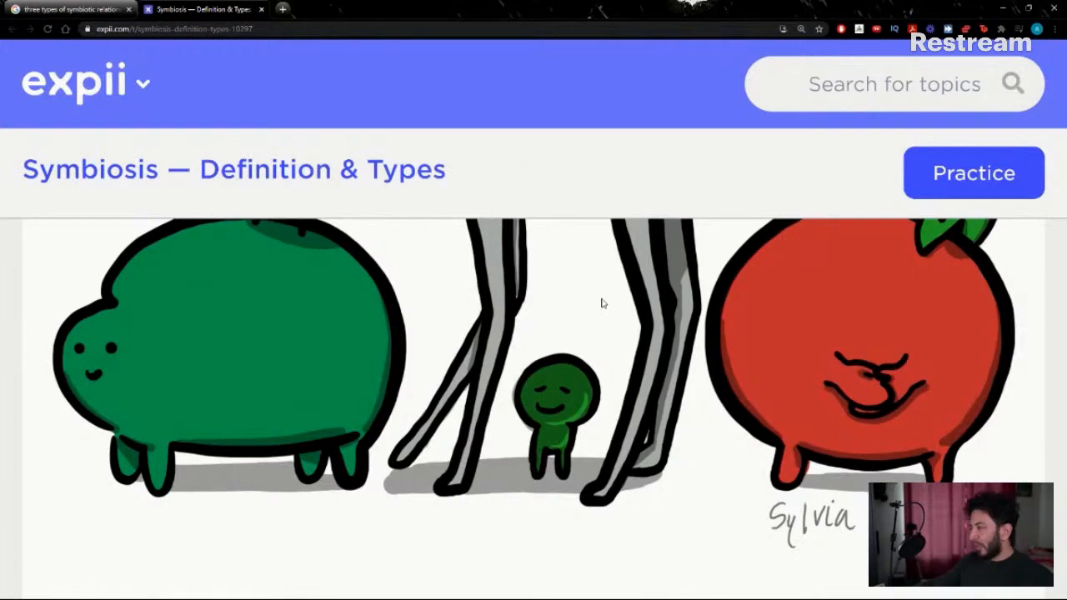
scroll(574, 310, up, 6)
scroll(575, 482, down, 2)
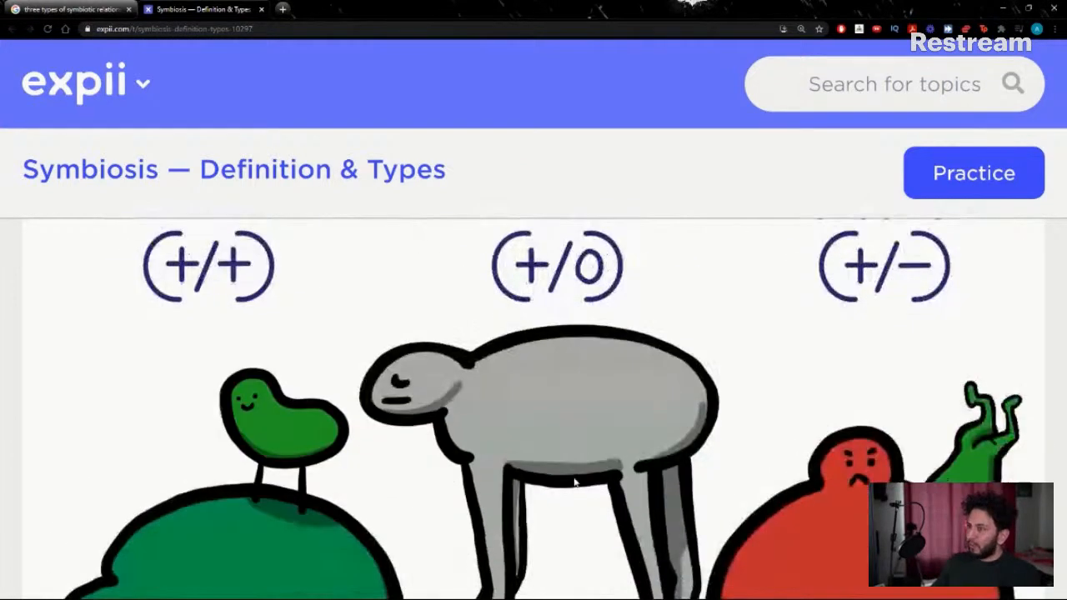
scroll(651, 348, down, 6)
scroll(608, 410, up, 2)
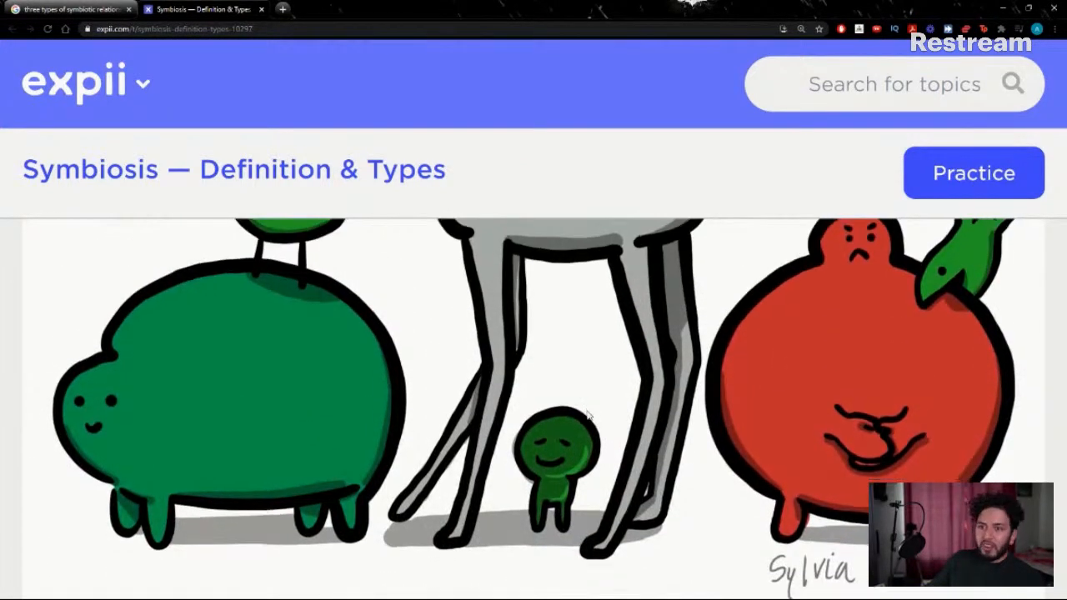
scroll(608, 410, down, 1)
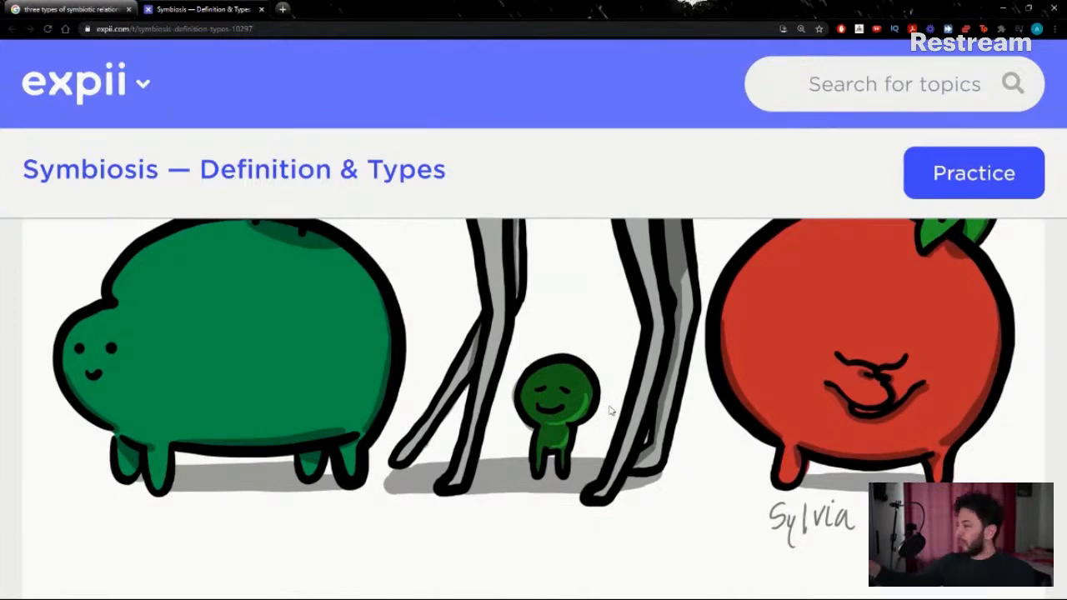
scroll(529, 520, up, 2)
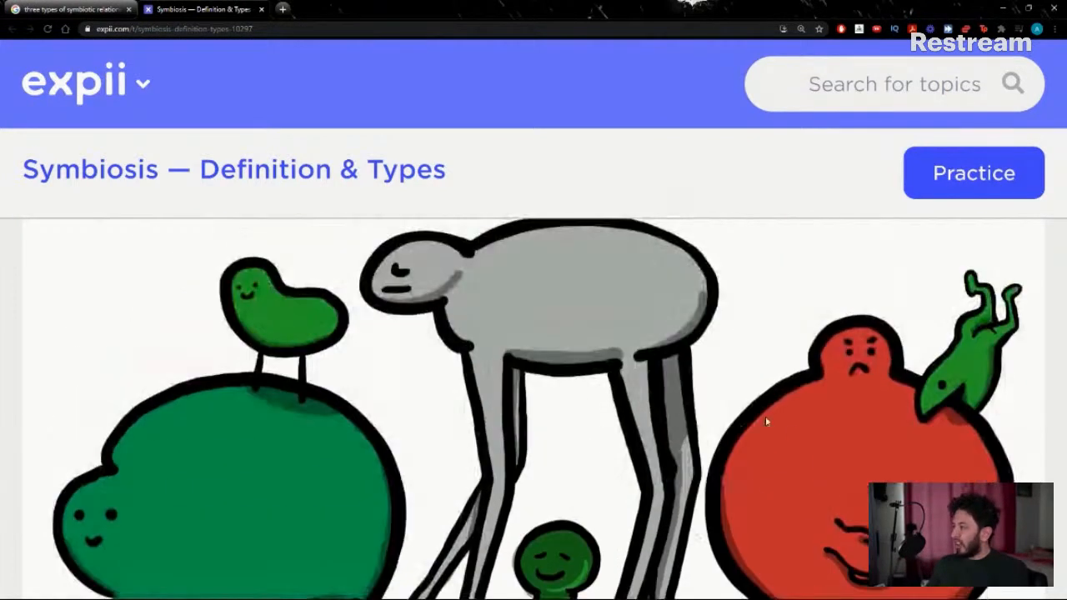
scroll(659, 445, down, 1)
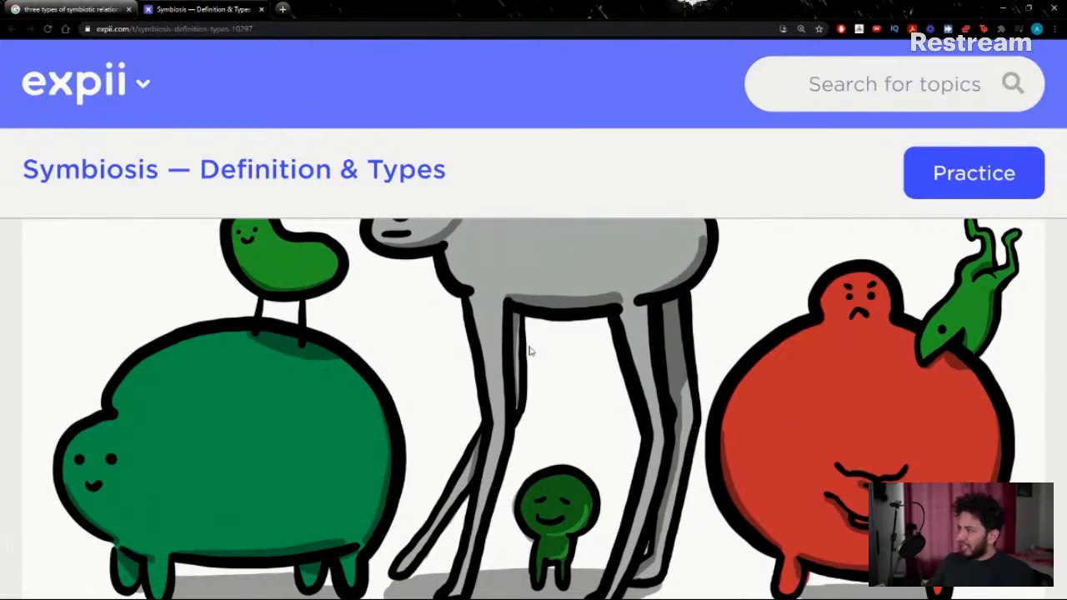
scroll(327, 333, up, 6)
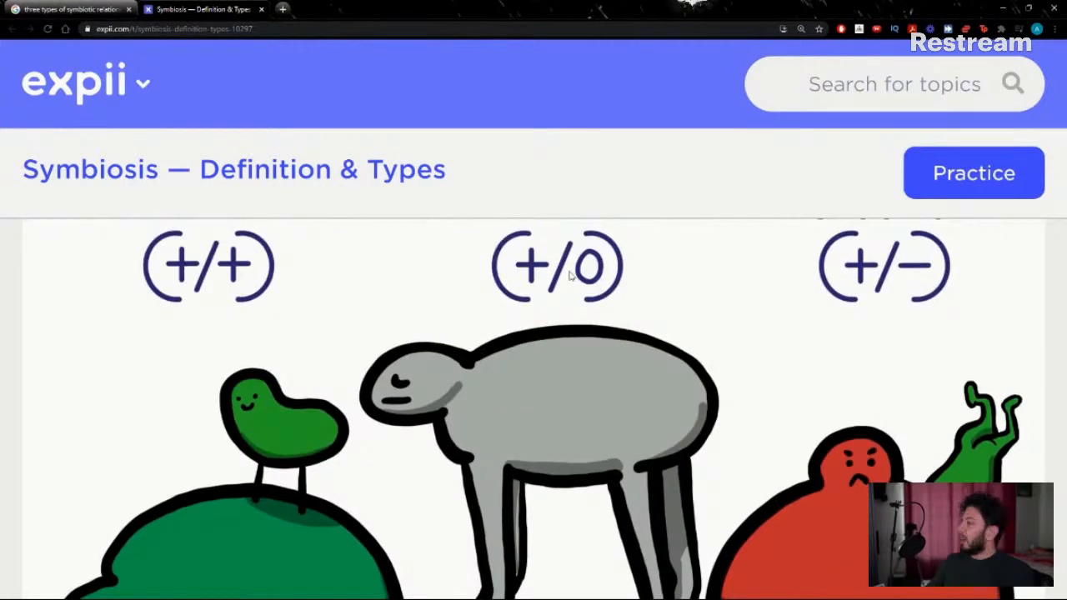
scroll(563, 397, down, 2)
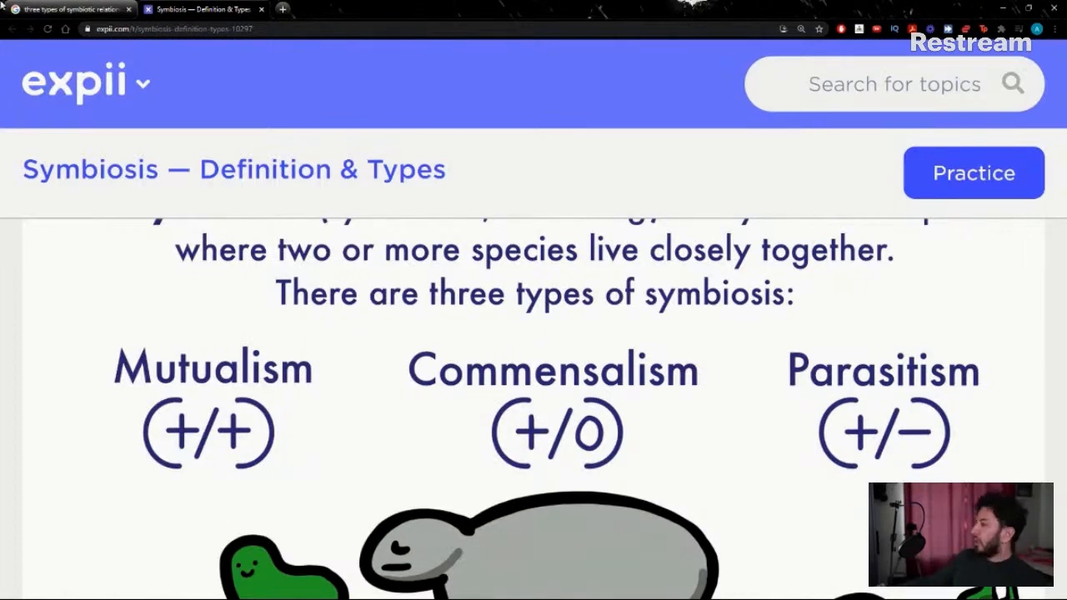
- Check the symbiosis page down to Related Lessons, reread the definition and type headings, and close the browser to return to Lightroom Classic
scroll(780, 484, down, 5)
scroll(780, 485, down, 4)
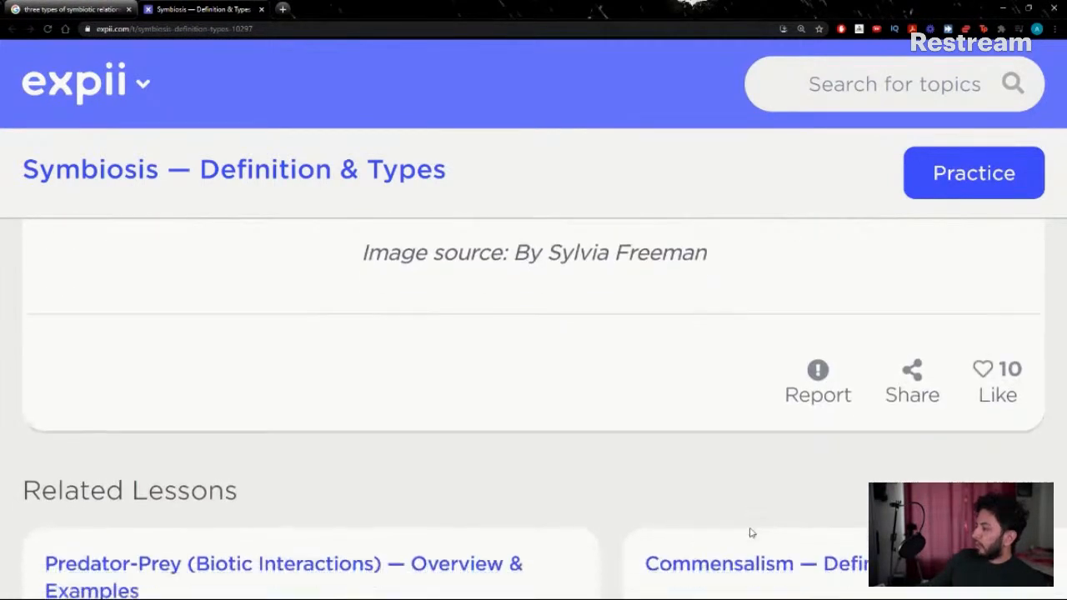
scroll(519, 437, up, 10)
scroll(501, 401, up, 2)
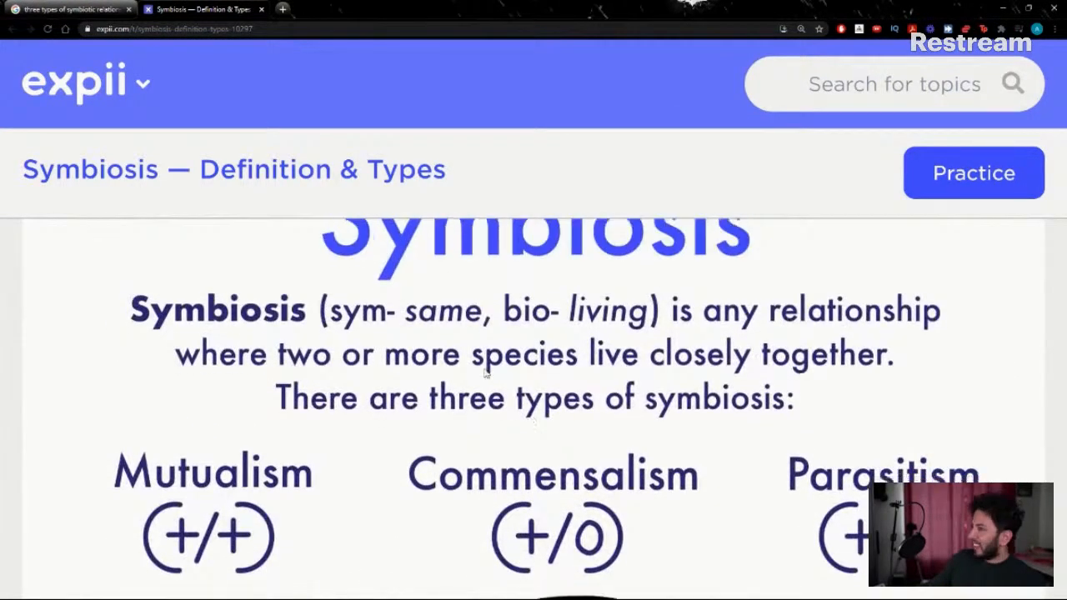
scroll(781, 488, down, 3)
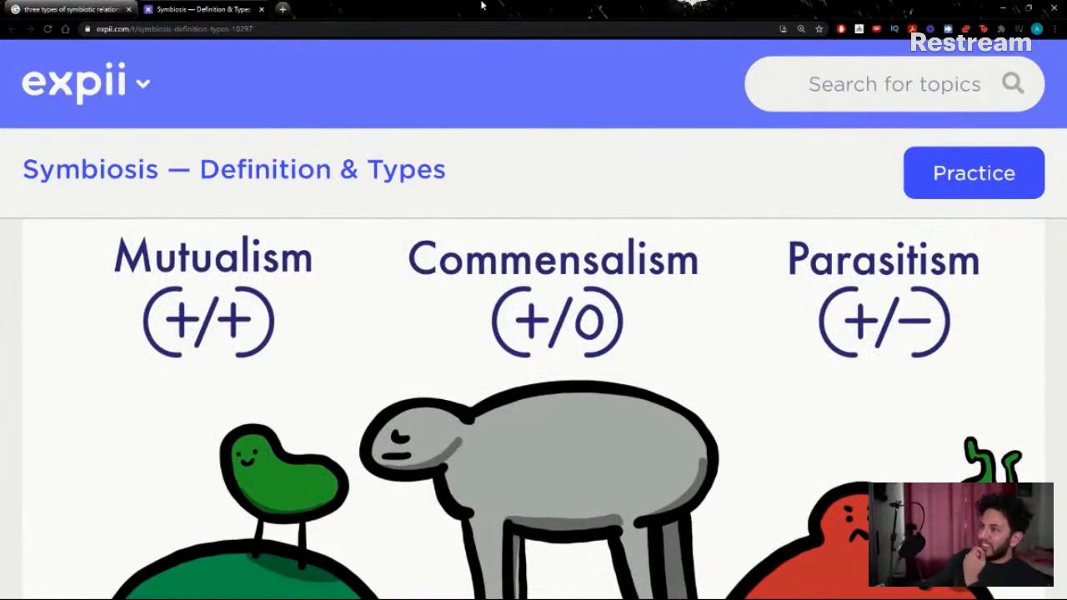
click(1055, 12)
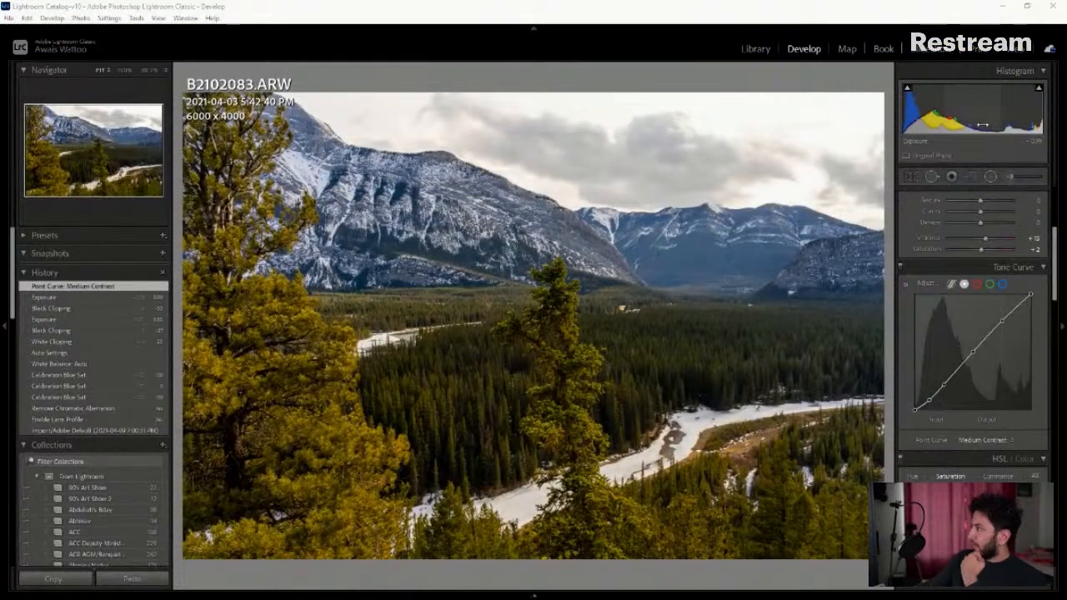
- Set the exposure of B2102083.ARW to +1.21 and look over its colour grading, effects and calibration settings
drag(982, 124, 990, 124)
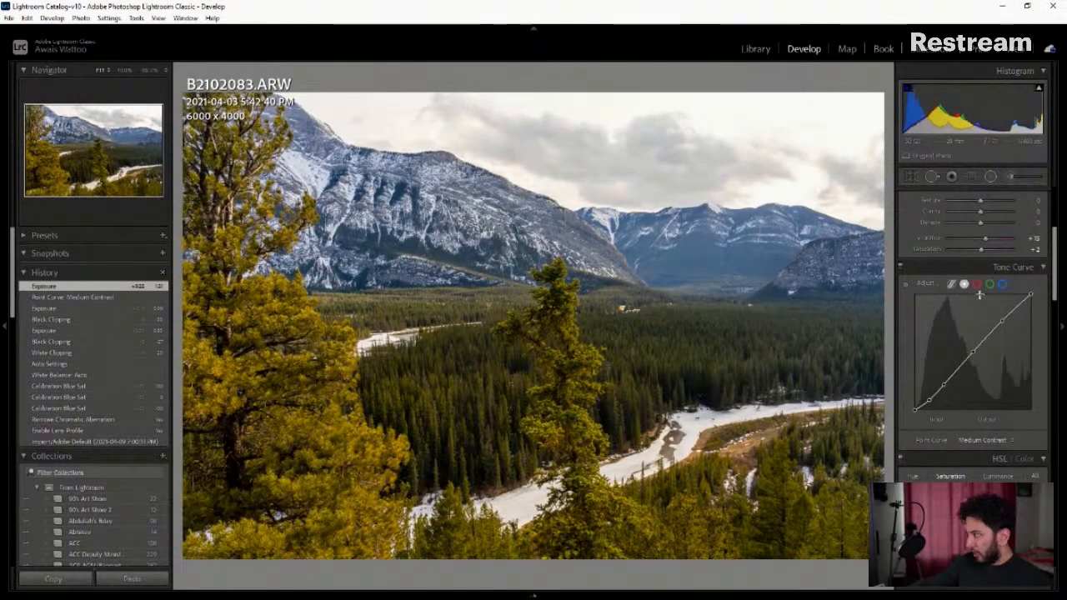
scroll(911, 316, down, 5)
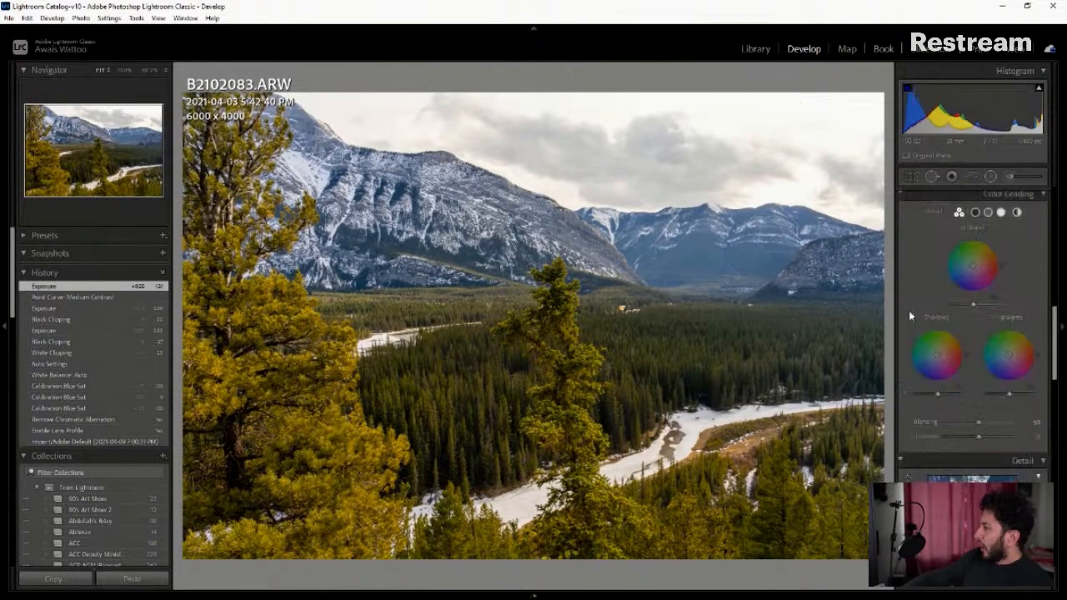
scroll(911, 325, down, 6)
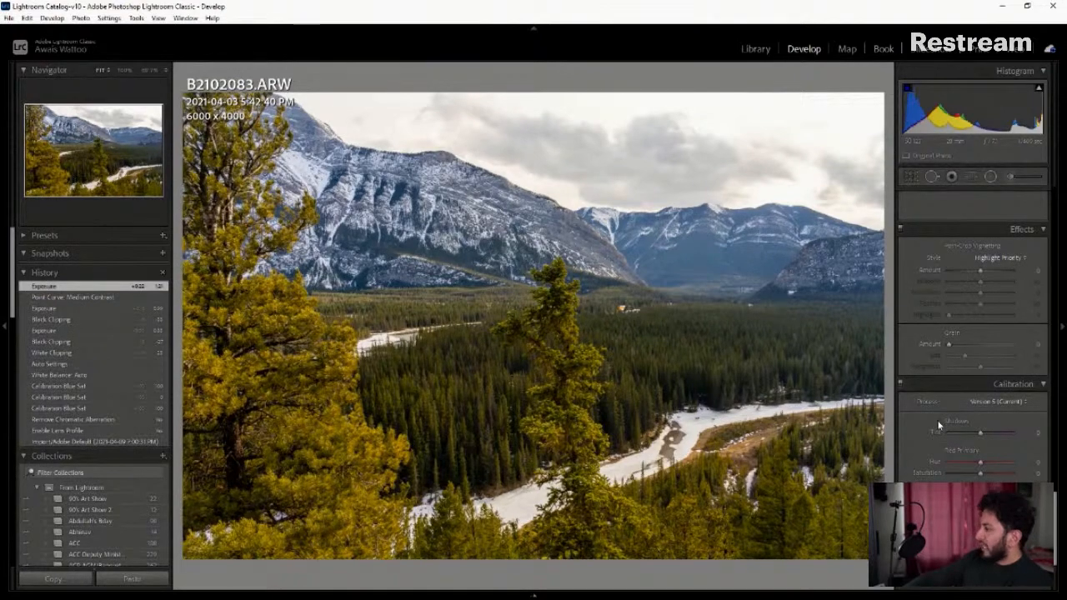
- Return to the library grid and add the finished B2102083.ARW to the Camping 04/21 collection
key(g)
double_click(325, 129)
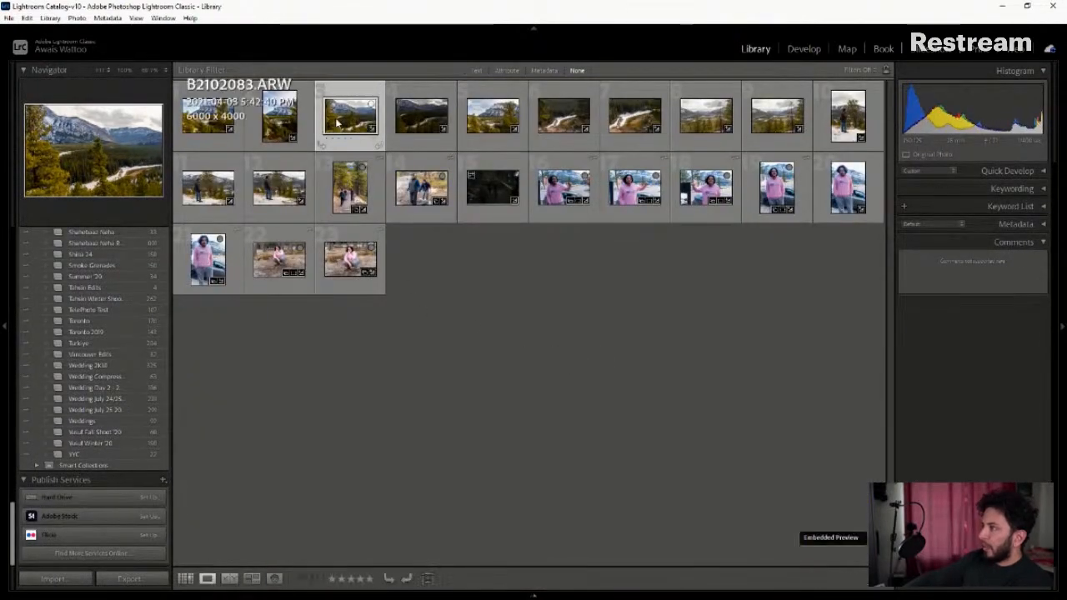
key(g)
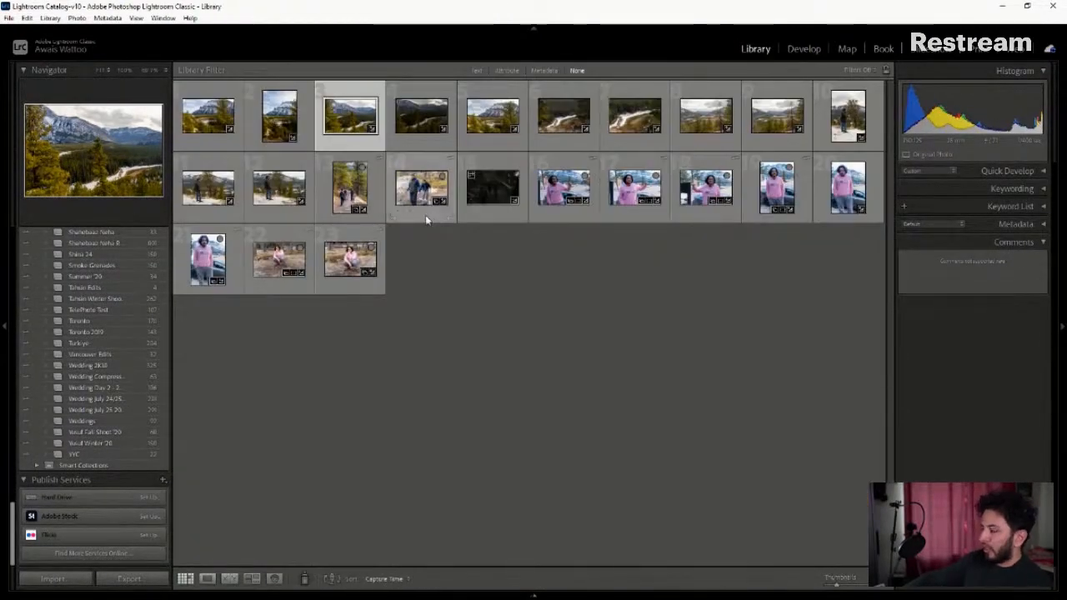
key(b)
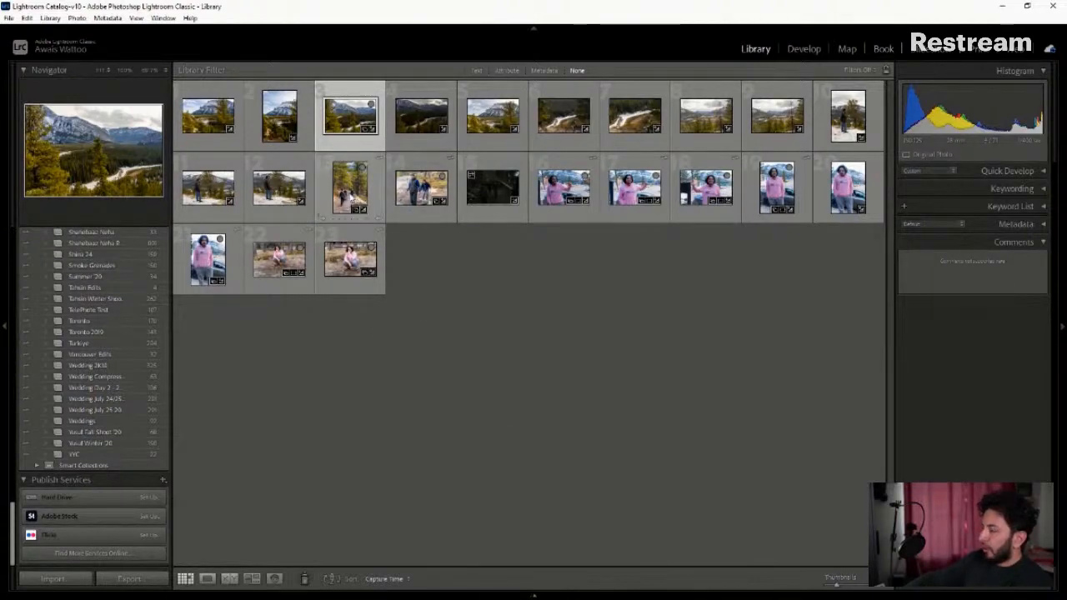
- Open B2102092.ARW, the man standing at the snowy viewpoint, for developing and set its exposure to +0.17
double_click(350, 194)
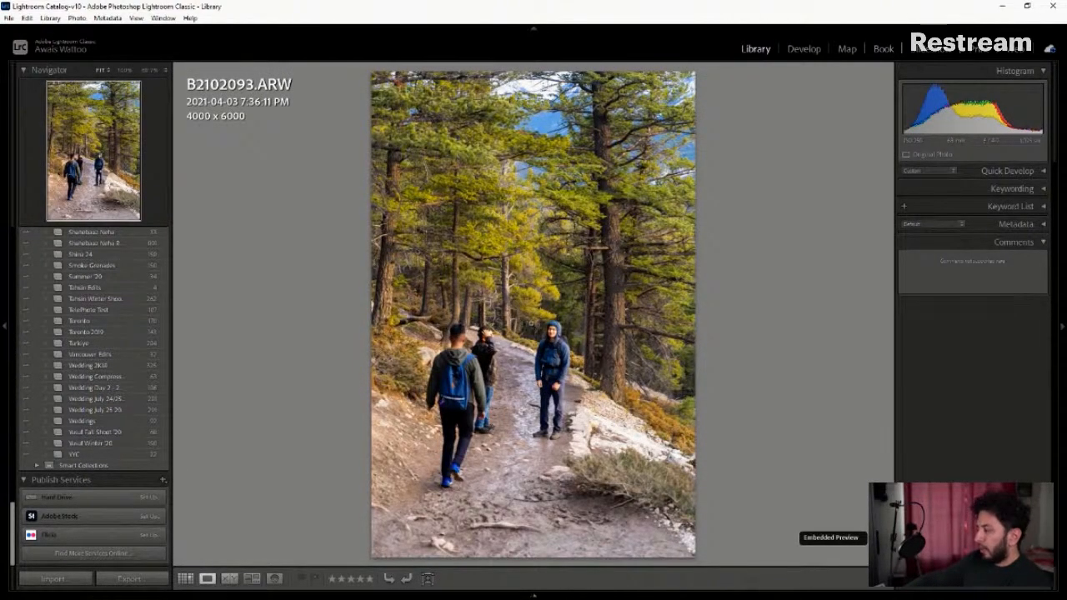
key(Left)
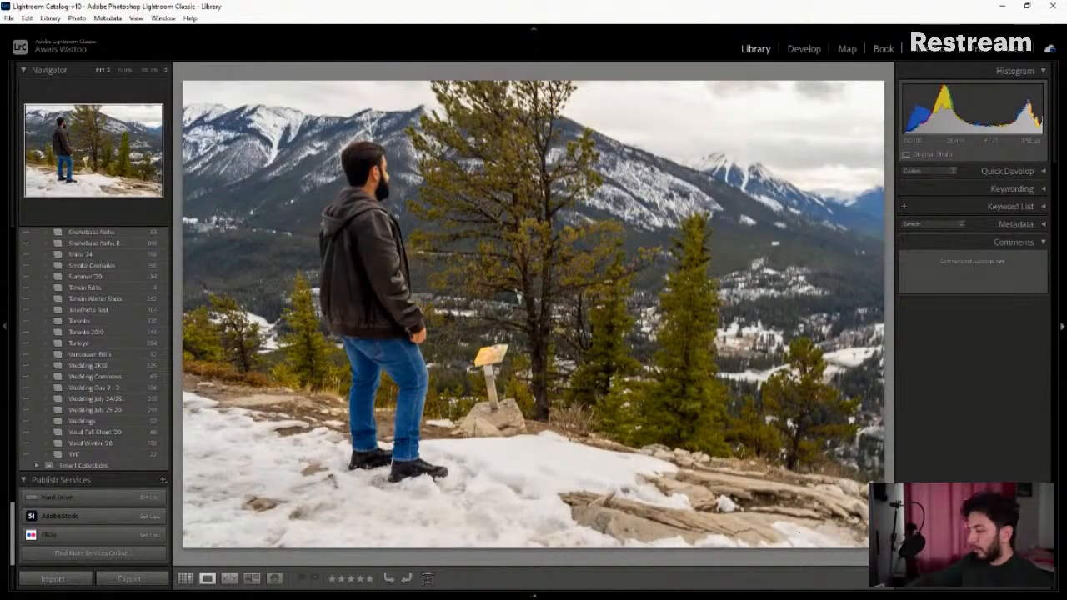
key(d)
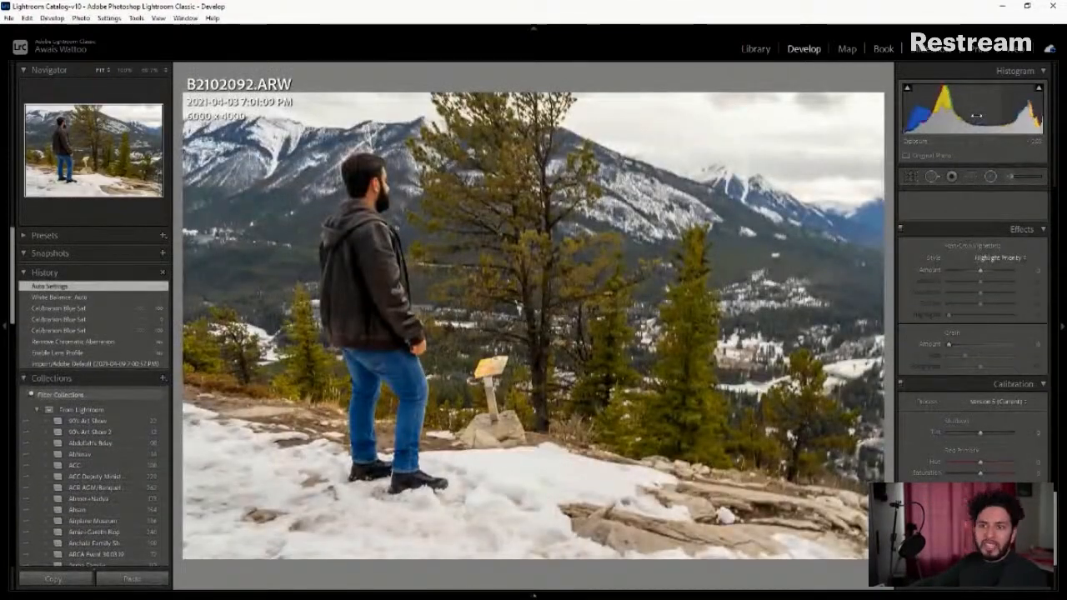
drag(977, 116, 984, 121)
- Examine the distant valley and the man's head and jacket enlarged in B2102092.ARW
click(807, 197)
drag(759, 409, 495, 309)
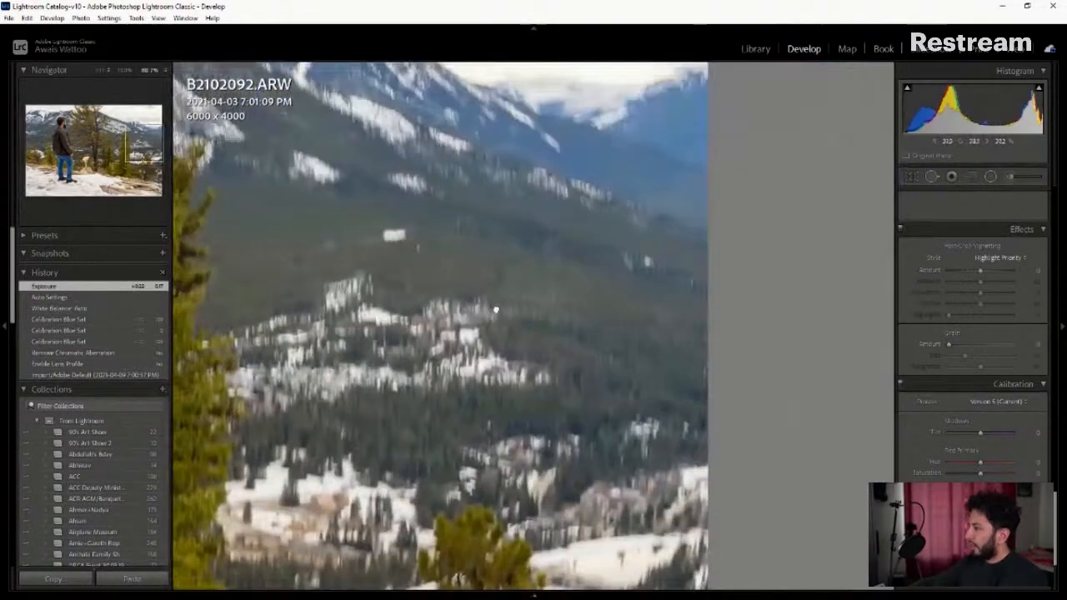
click(495, 309)
click(396, 171)
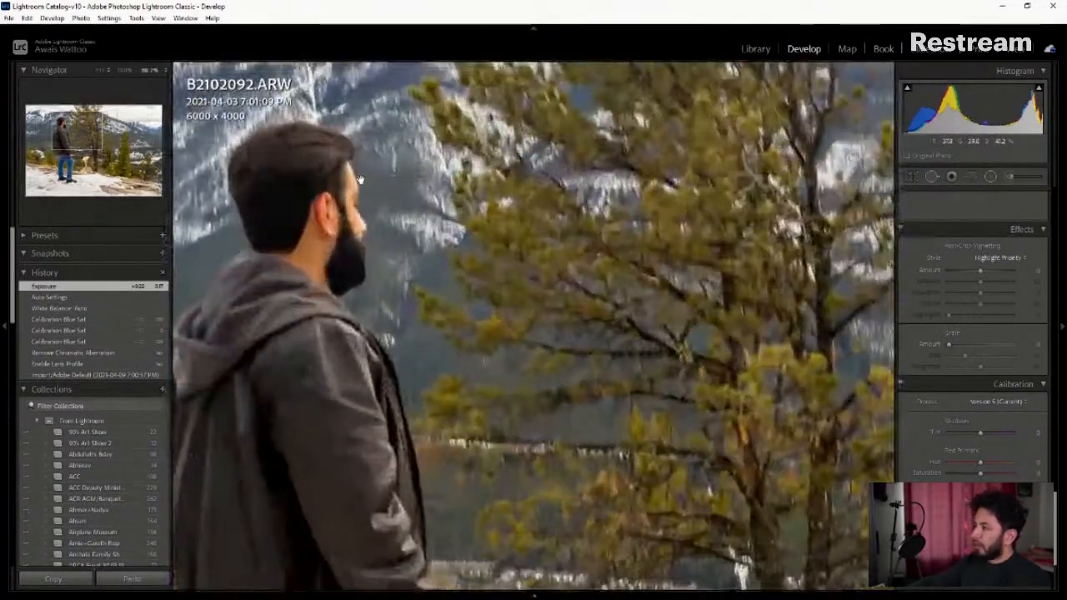
- Sharpen B2102092.ARW with an amount of 67 and a little edge masking, and raise the photo's exposure slightly
drag(360, 180, 386, 218)
key(ctrl)
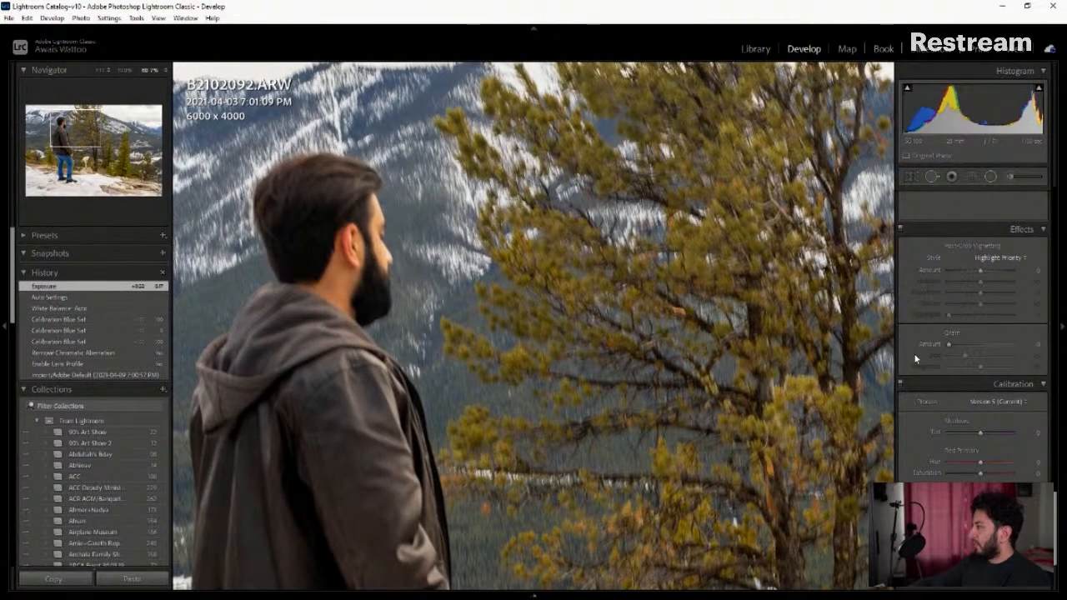
scroll(914, 359, up, 8)
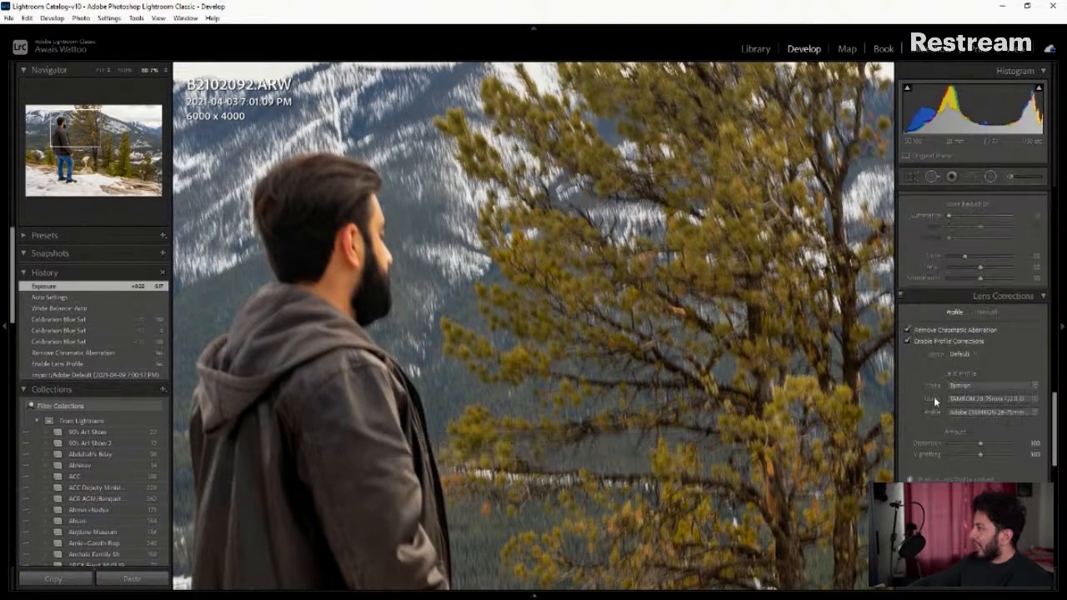
scroll(934, 395, up, 3)
drag(948, 389, 978, 359)
click(553, 317)
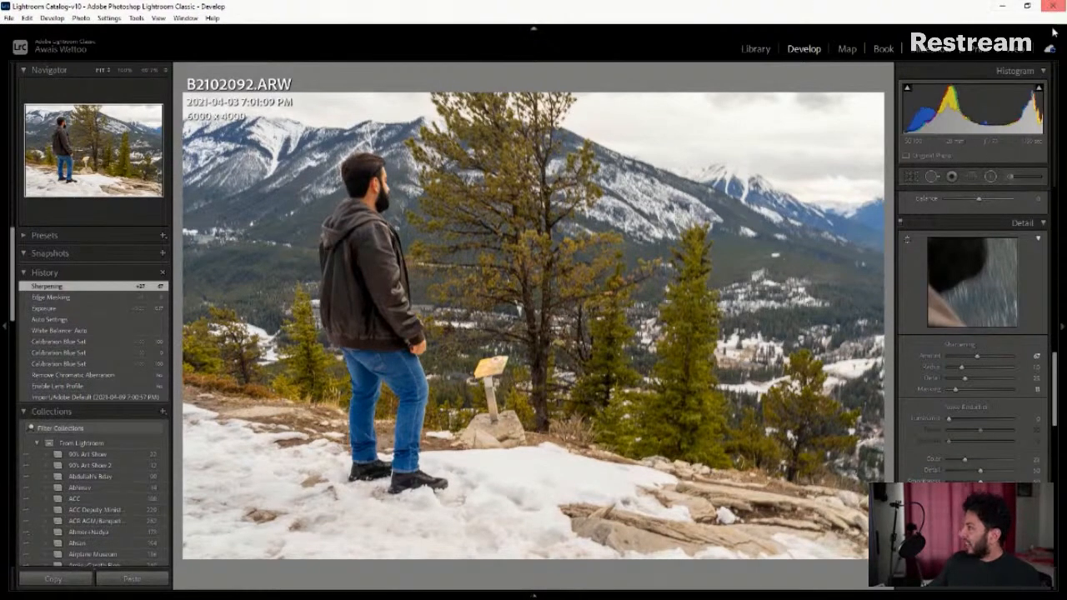
drag(982, 118, 983, 114)
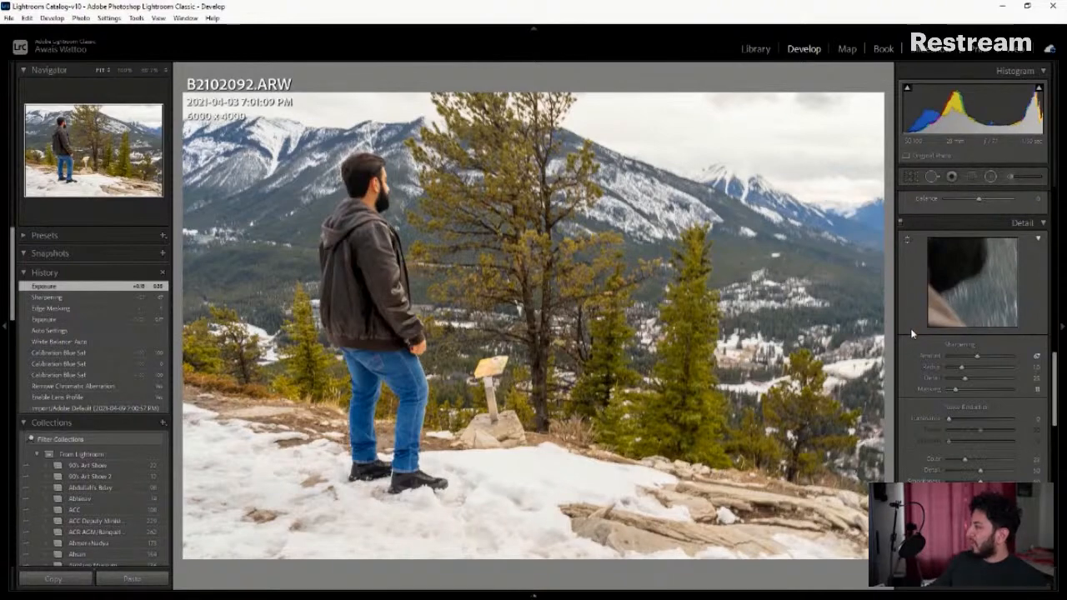
scroll(900, 365, down, 5)
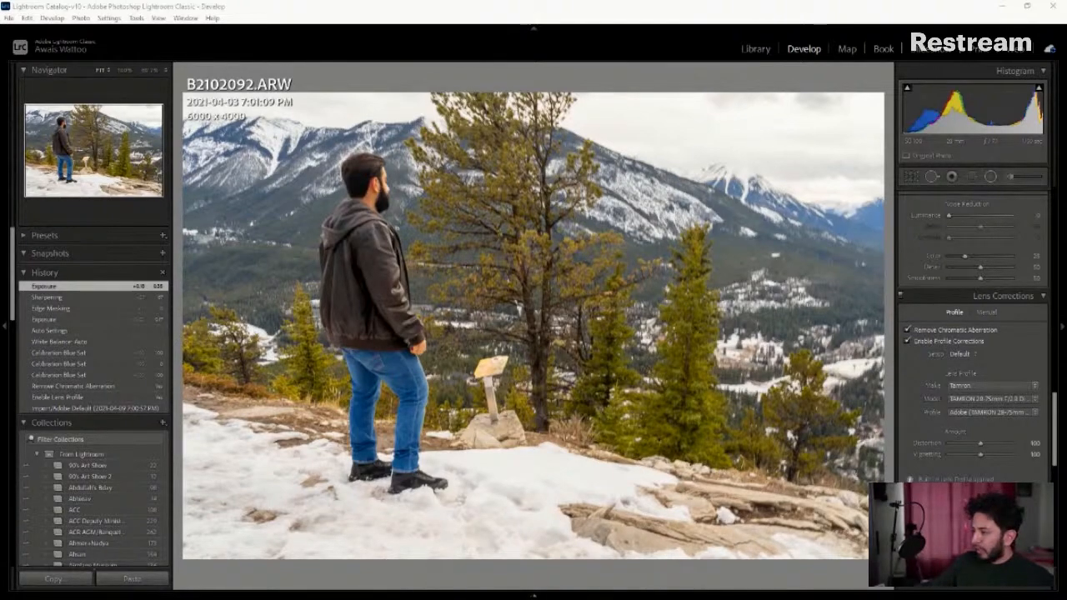
- Switch to the web browser and examine expii's Symbiosis illustration comparing mutualism, commensalism and parasitism, enlarged to 175%
key(alt+Tab)
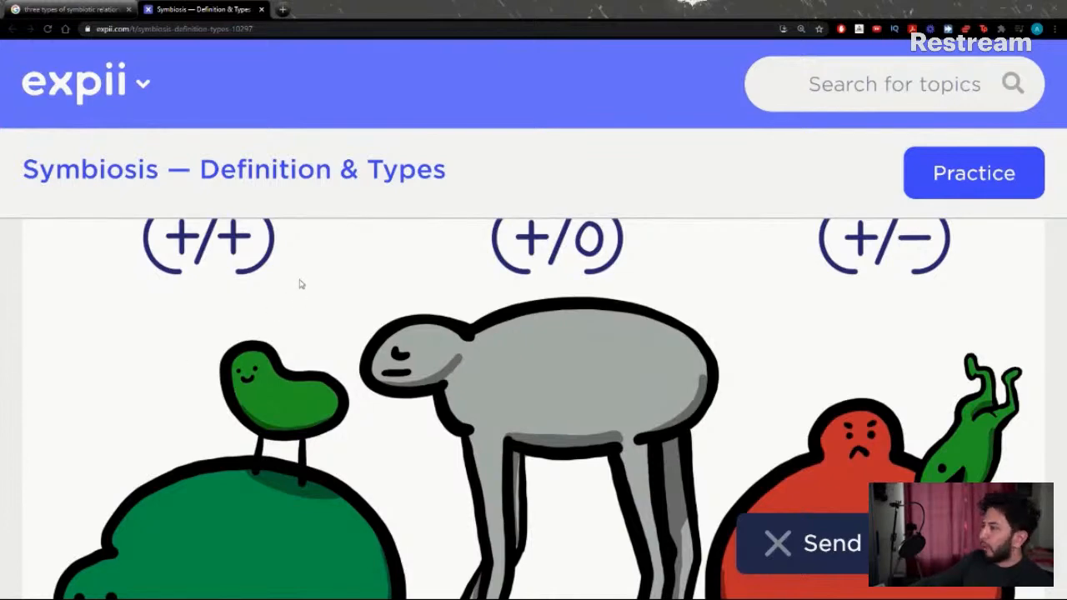
scroll(296, 286, down, 10)
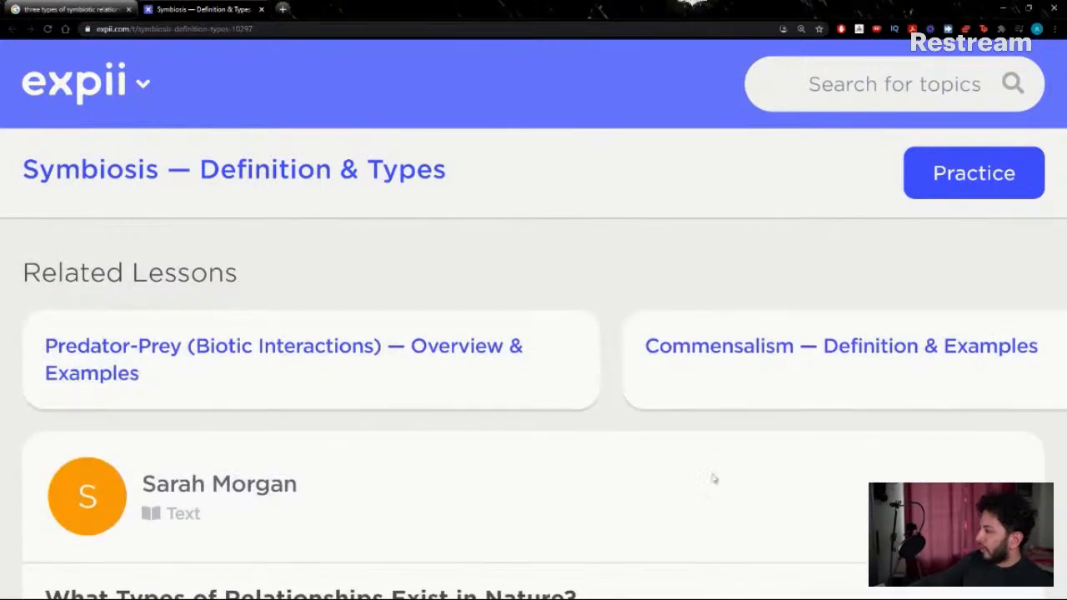
scroll(714, 479, up, 8)
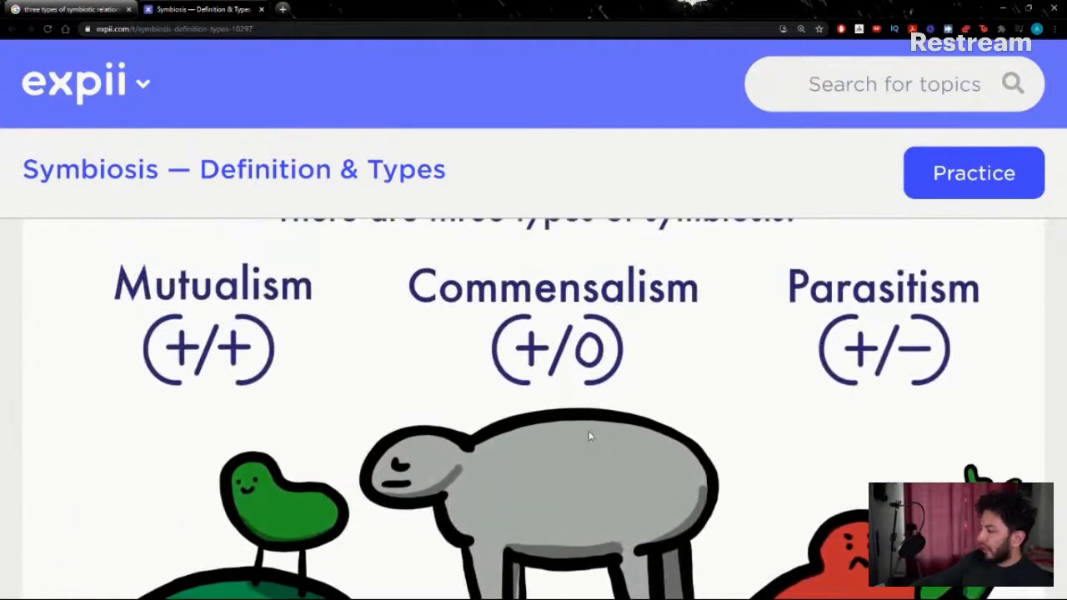
key(ctrl+0)
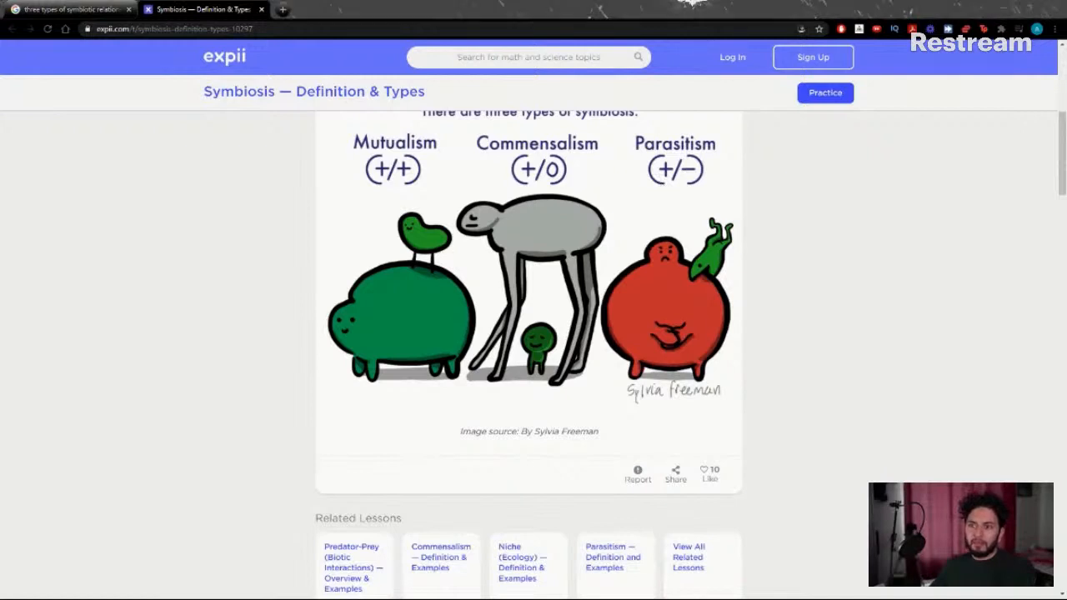
scroll(569, 305, up, 2)
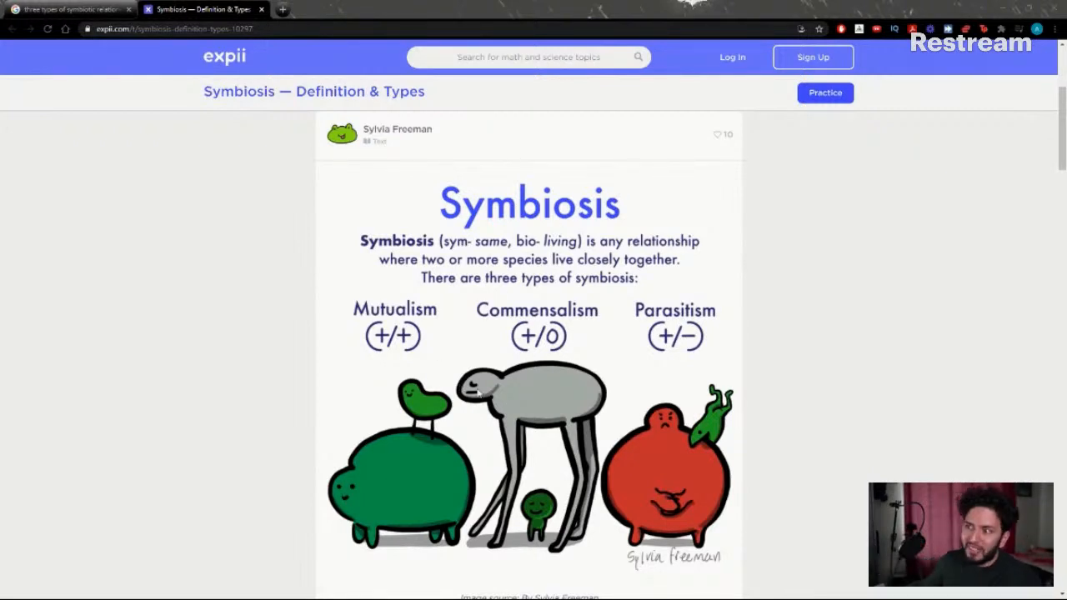
key(ctrl+plus)
key(ctrl+plus)
key(ctrl+plus)
key(ctrl+plus)
scroll(640, 373, down, 2)
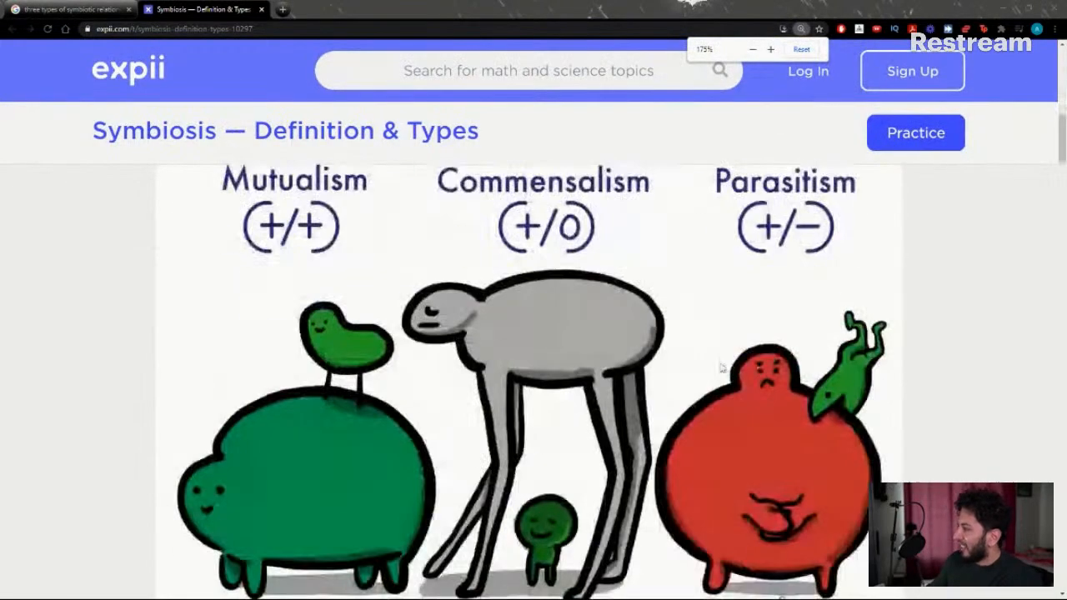
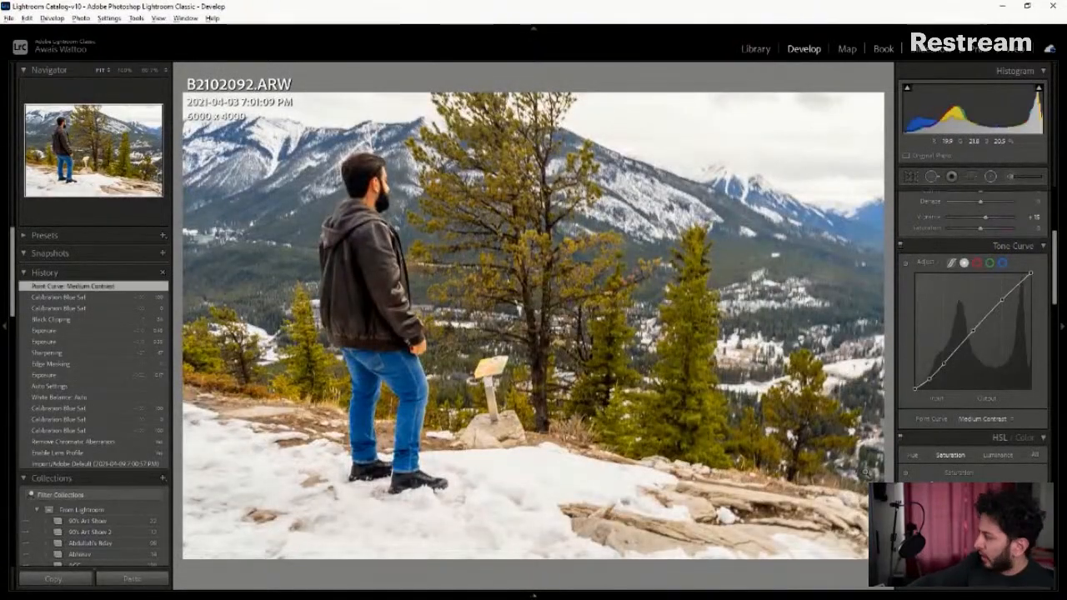
- Paste the copied develop settings onto B2102091.ARW and add the photo to the Camping 04/21 collection
key(Left)
key(ctrl+shift+v)
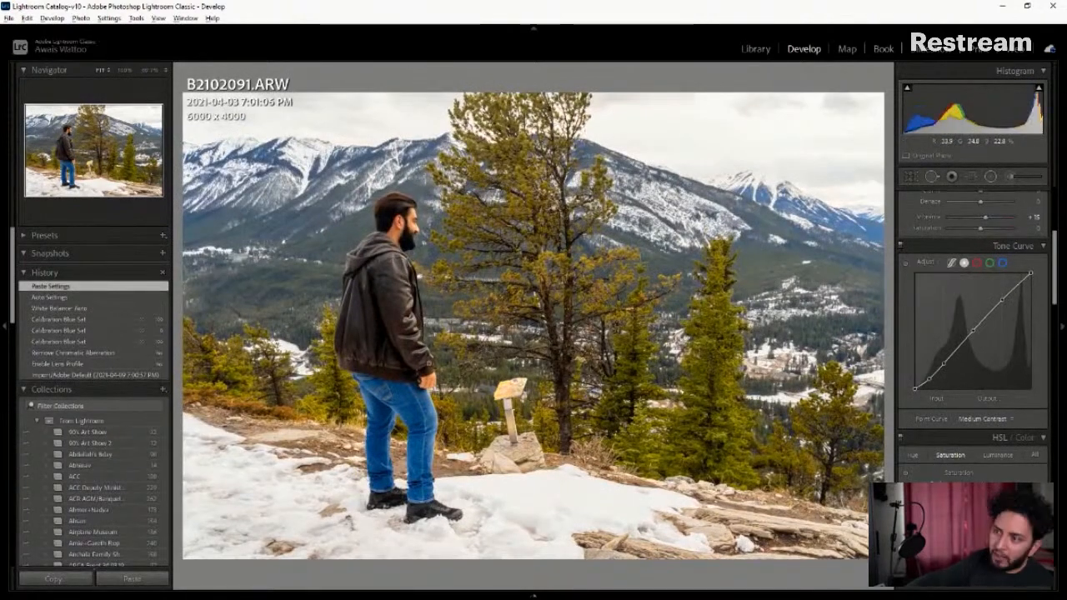
key(b)
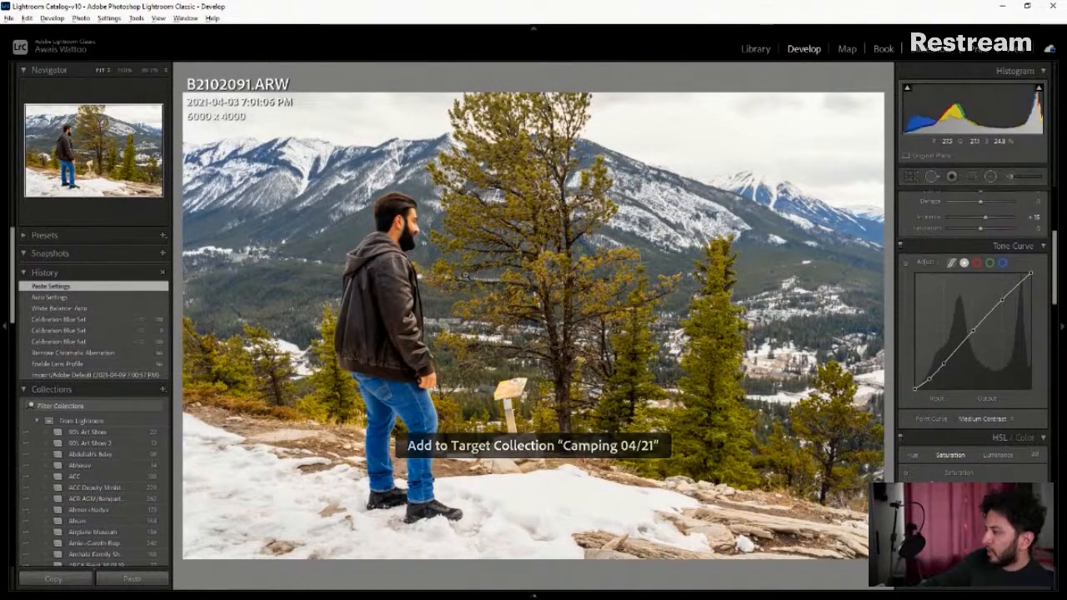
- Paste the copied develop settings onto B2102090.ARW and straighten its crop with an angle of 1.00
key(Left)
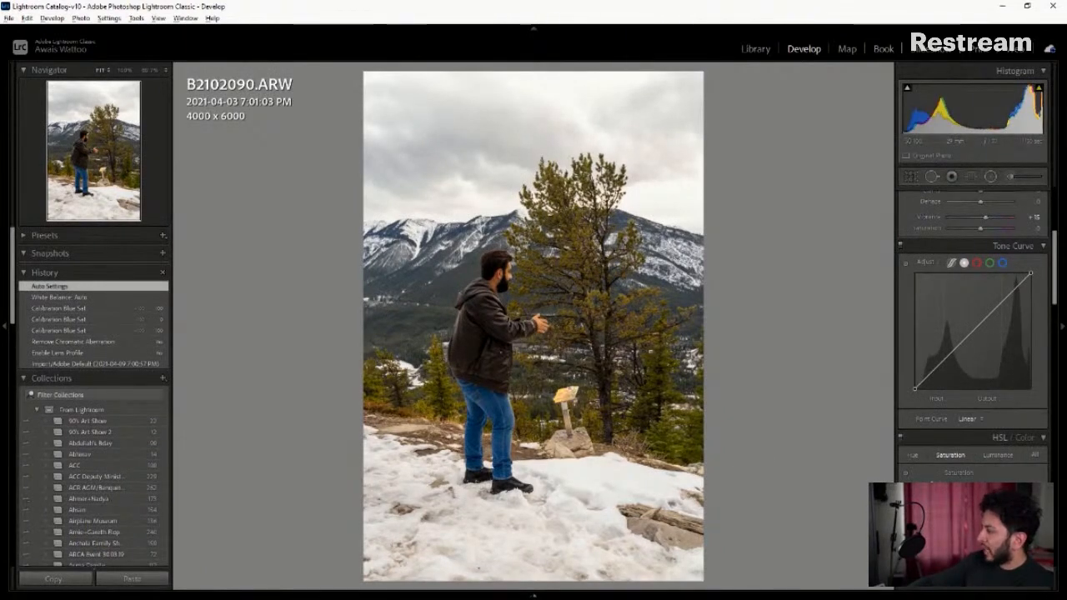
key(ctrl+shift+v)
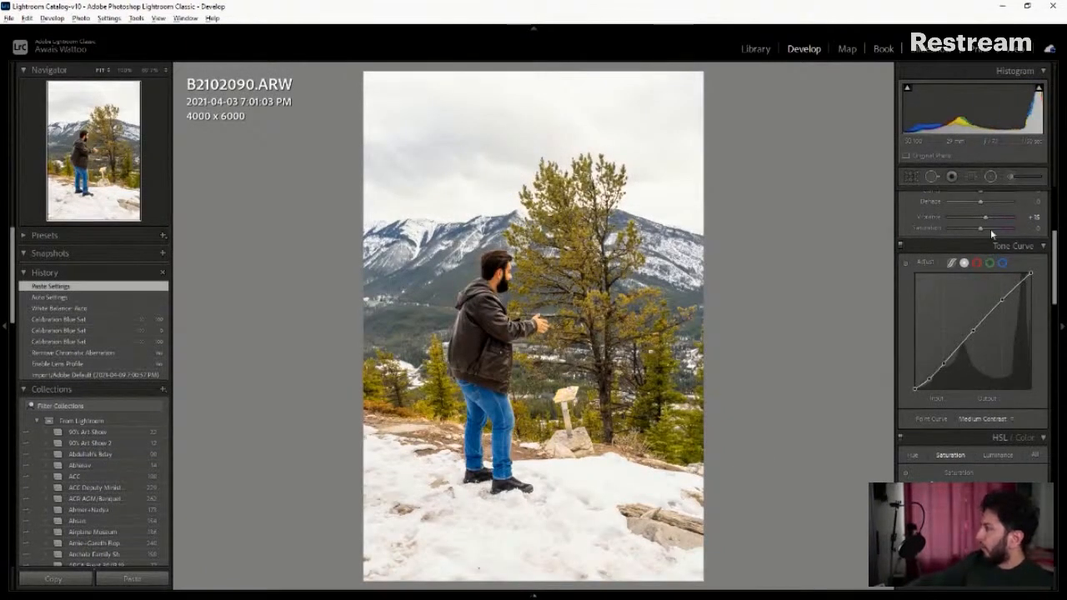
scroll(990, 228, up, 5)
key(r)
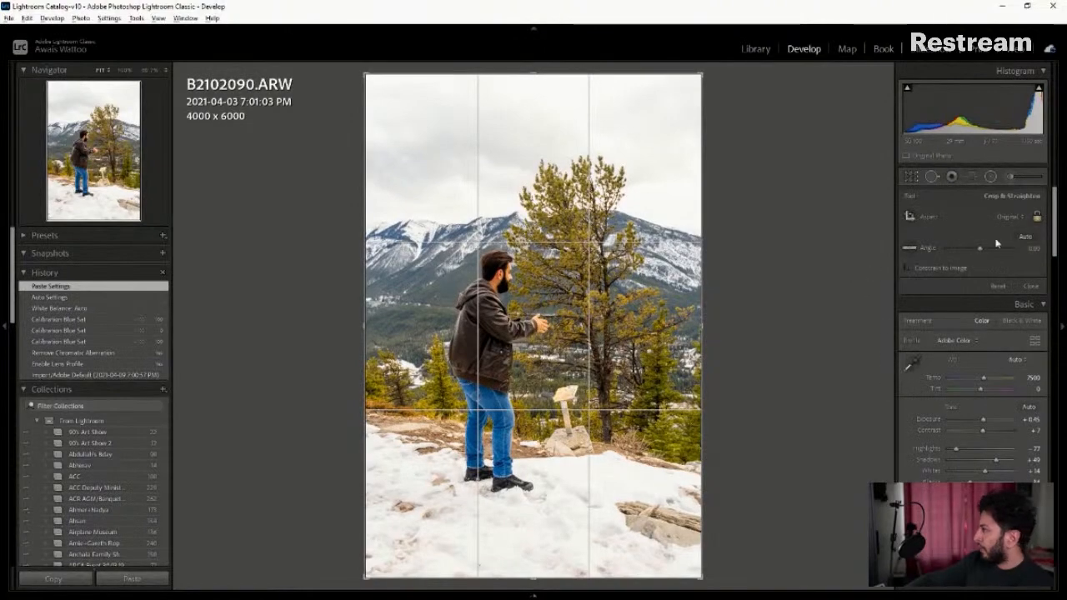
click(1029, 237)
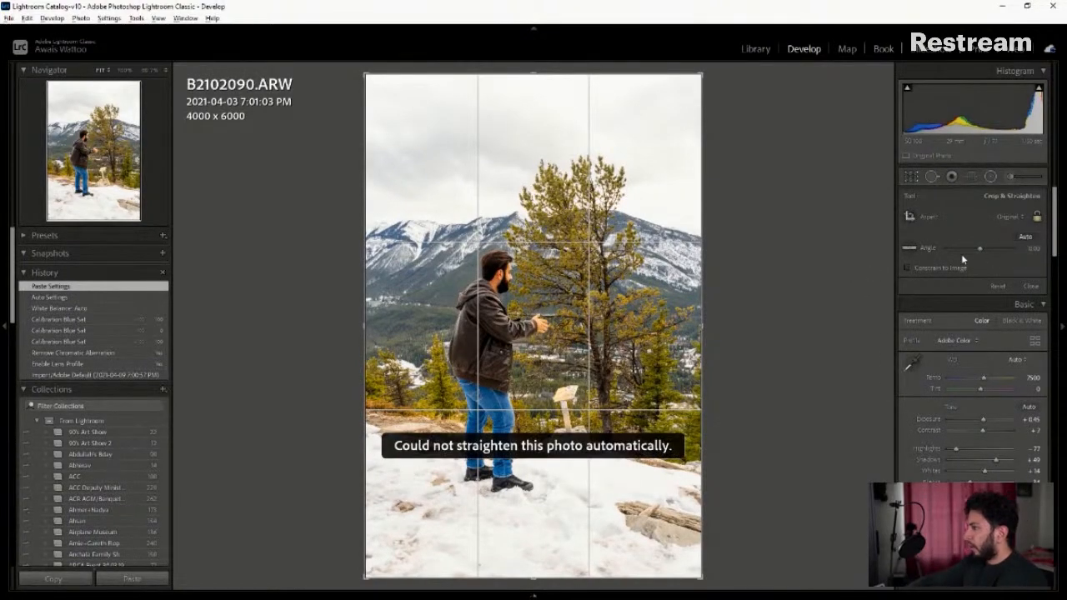
drag(979, 248, 979, 249)
key(r)
- Set B2102090.ARW's exposure to +0.25 and darken its sky with a graduated filter, adjusting the filter's exposure and highlights
drag(977, 138, 969, 125)
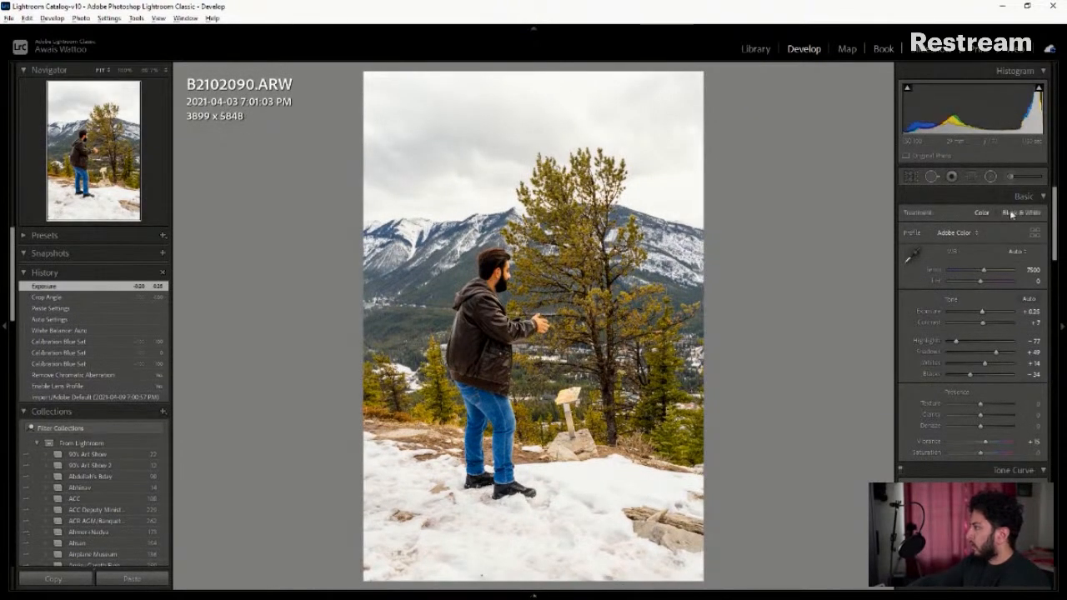
click(971, 176)
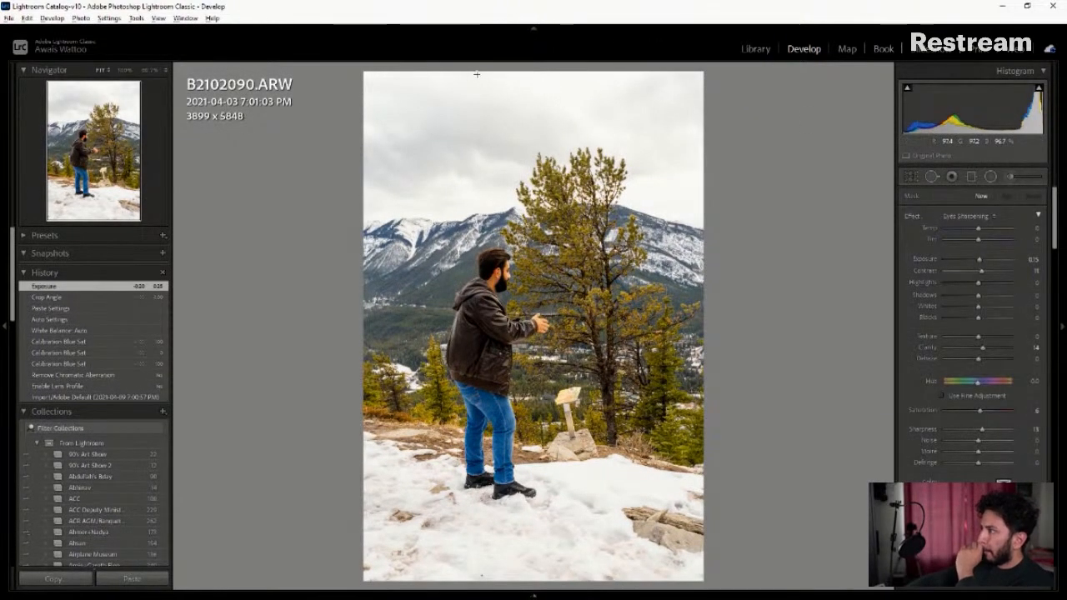
drag(480, 71, 517, 281)
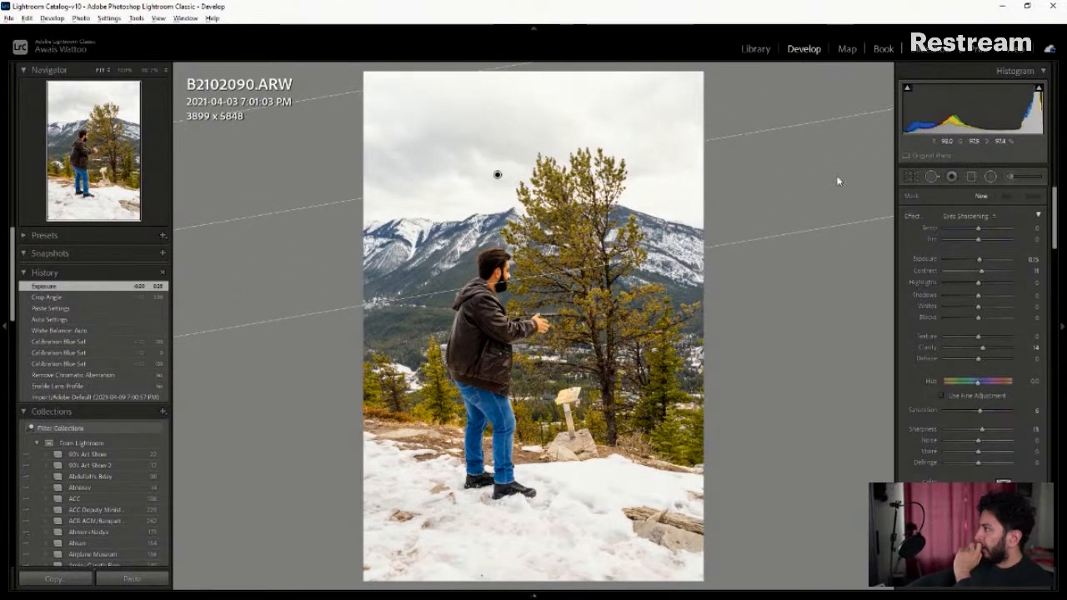
click(956, 216)
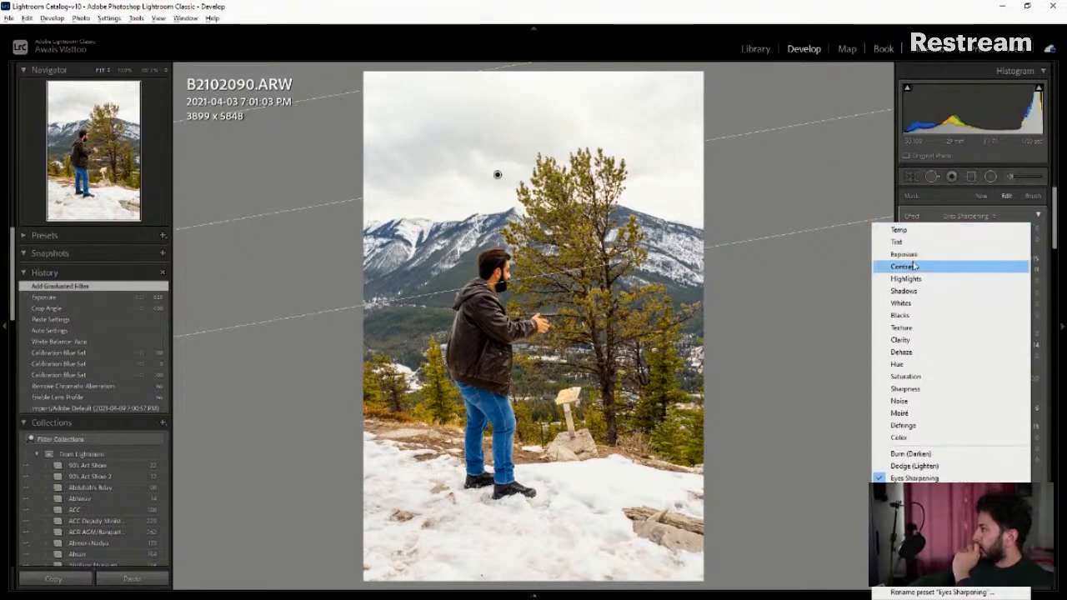
click(921, 258)
drag(978, 263, 965, 285)
double_click(969, 262)
- Check B2102090.ARW's sharpening settings and add the photo to the Camping 04/21 collection
scroll(972, 334, down, 15)
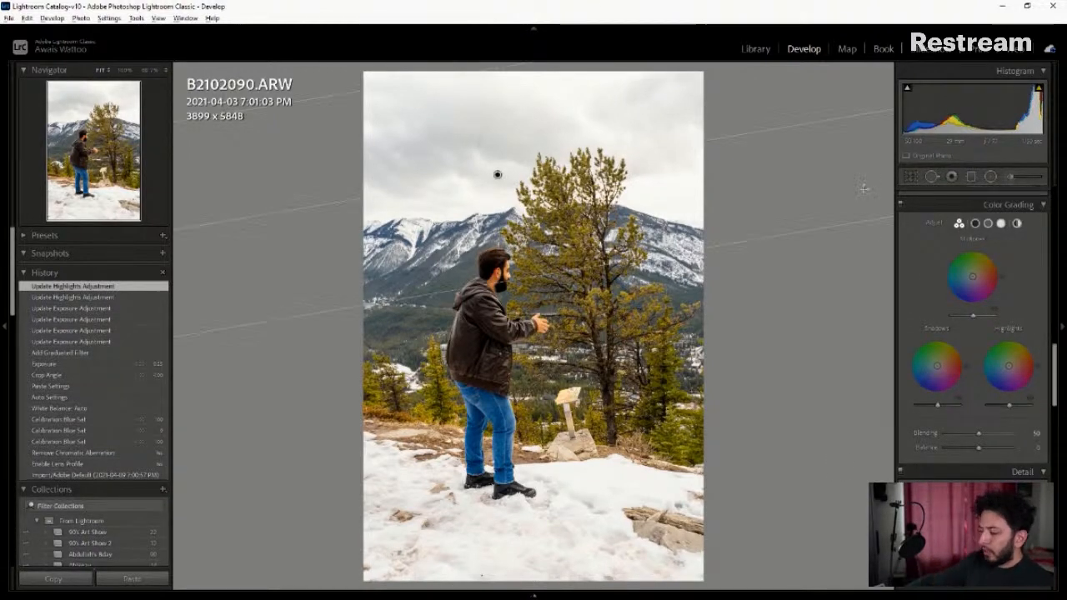
scroll(912, 258, down, 5)
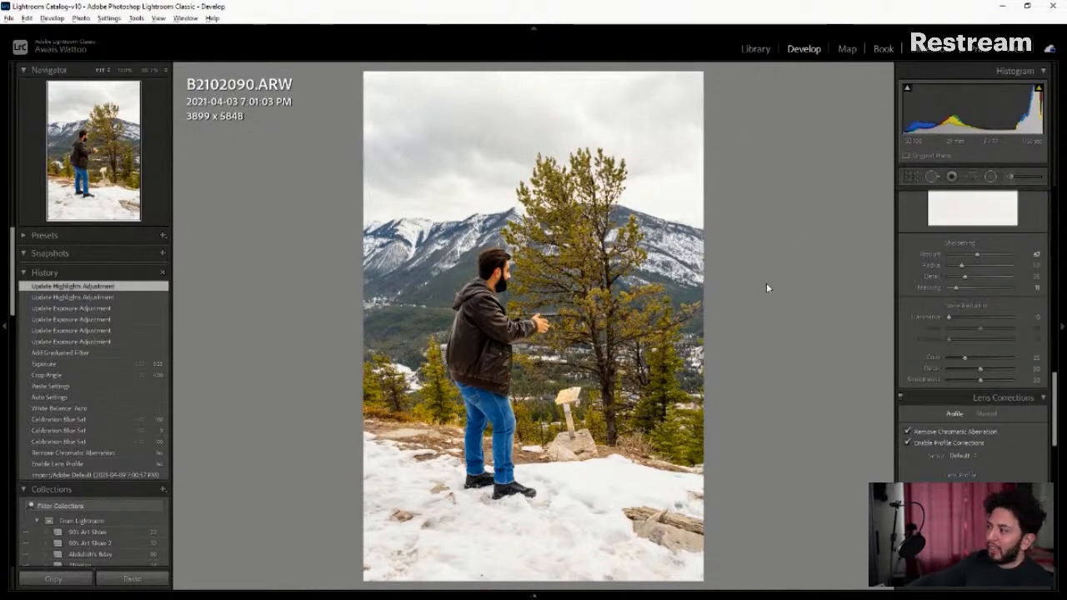
key(b)
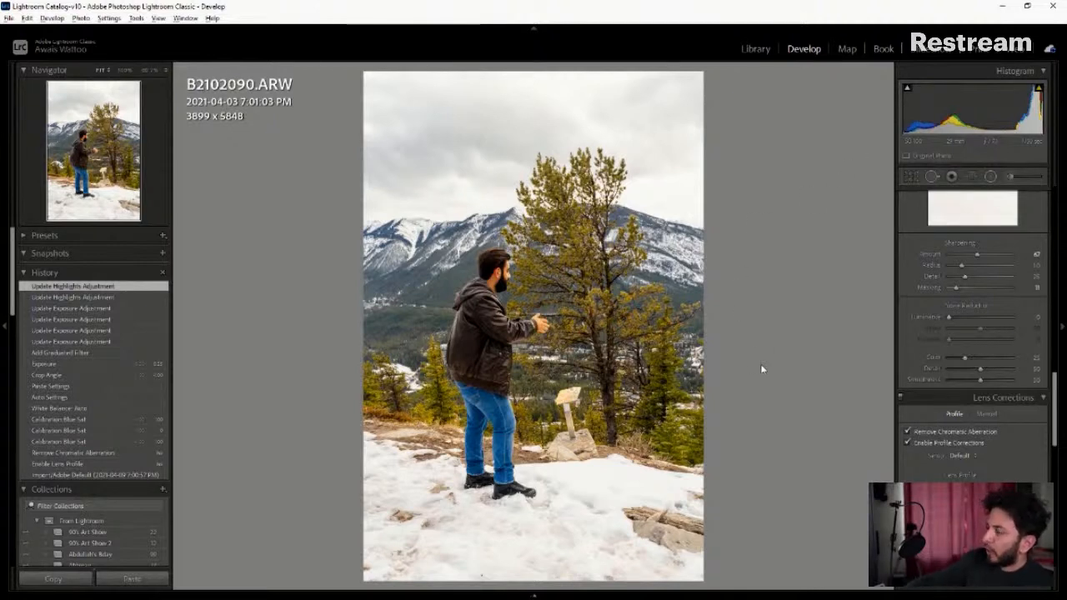
key(b)
key(b)
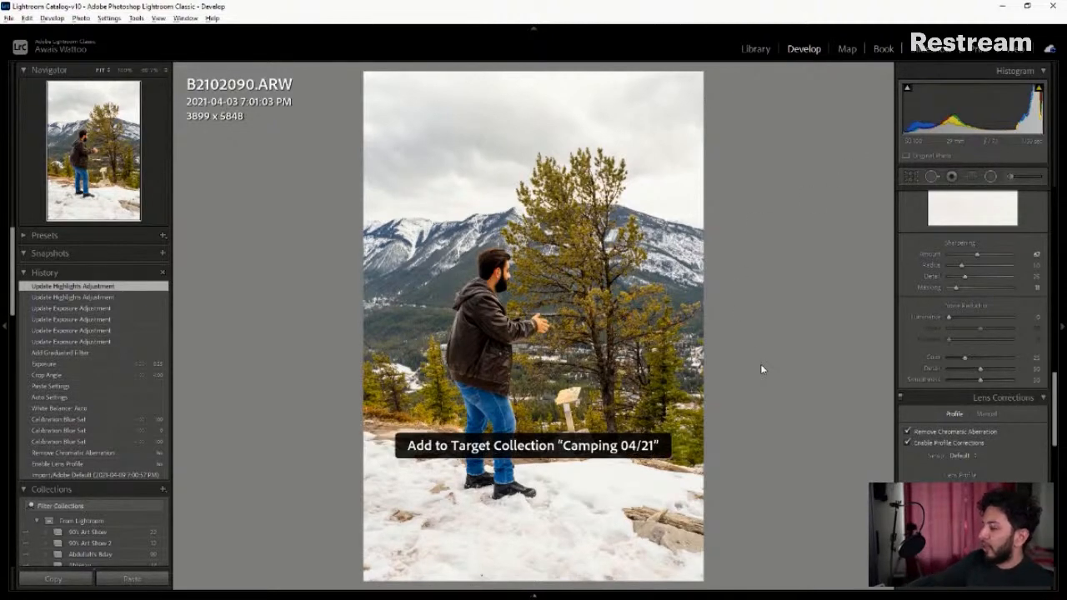
- Look through the landscape photos B2102089.ARW, B2102085.ARW and B2102086.ARW, each in Develop view
key(Left)
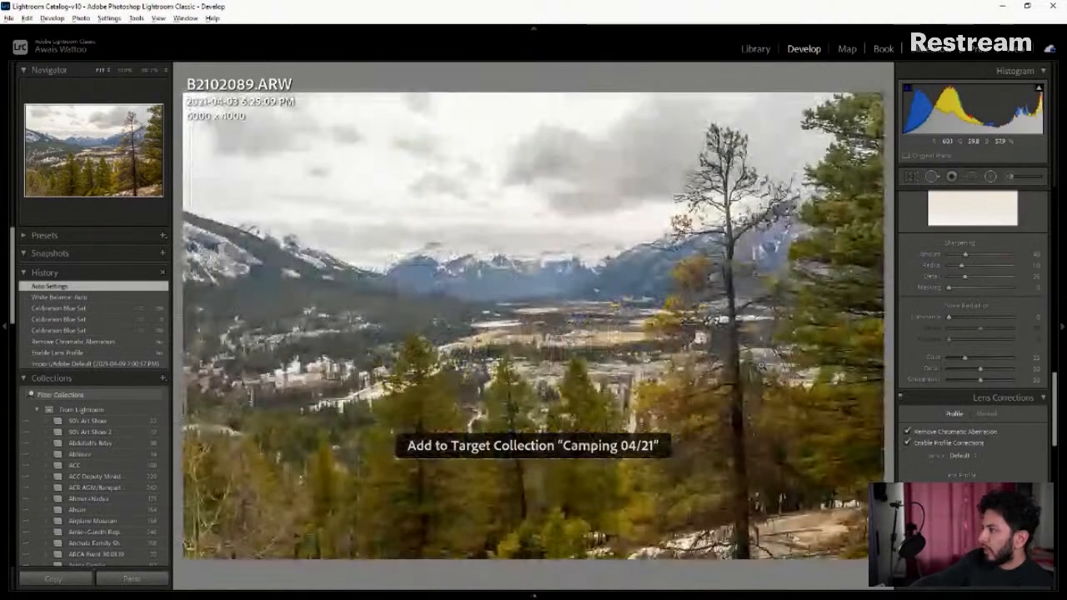
key(g)
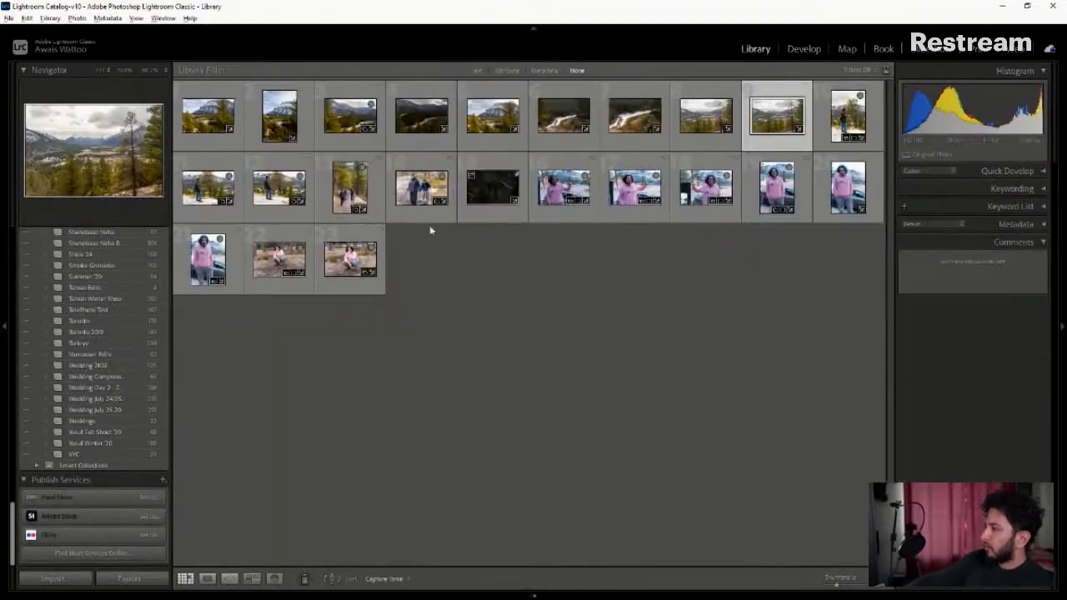
key(d)
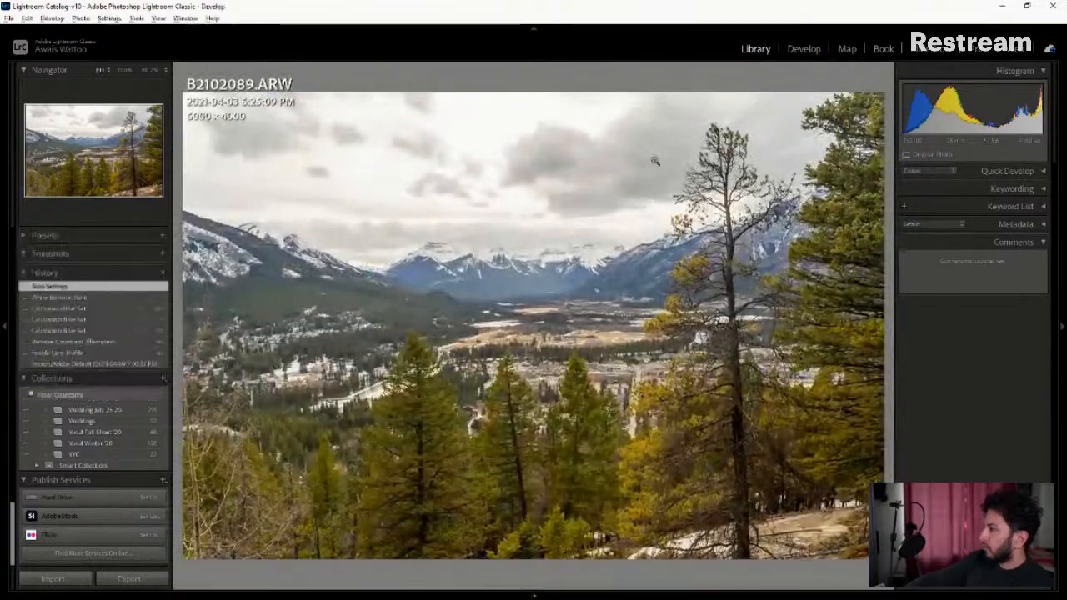
key(g)
click(573, 125)
double_click(497, 146)
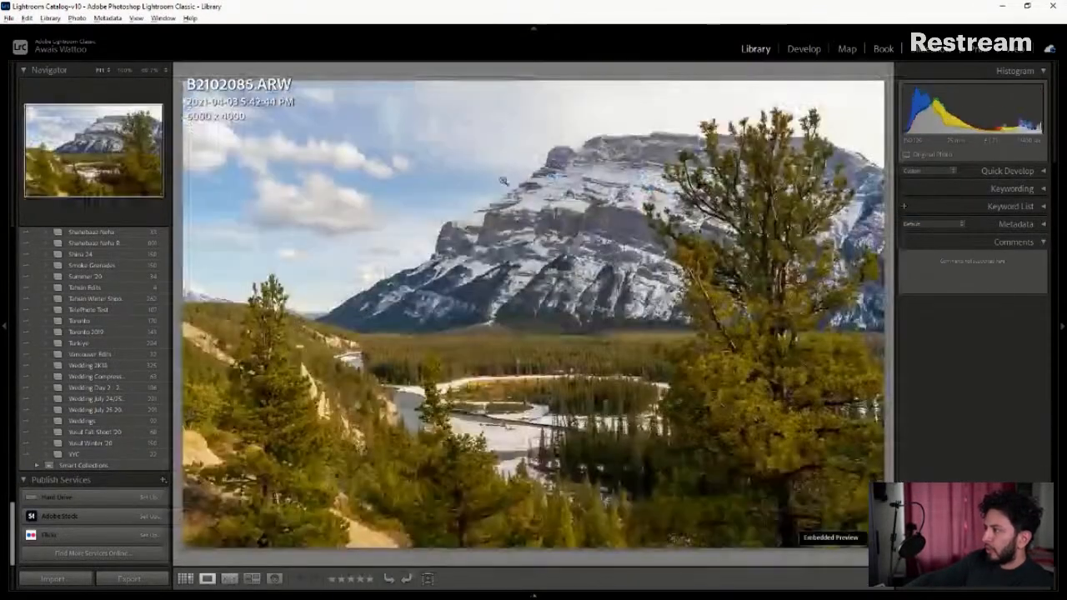
key(d)
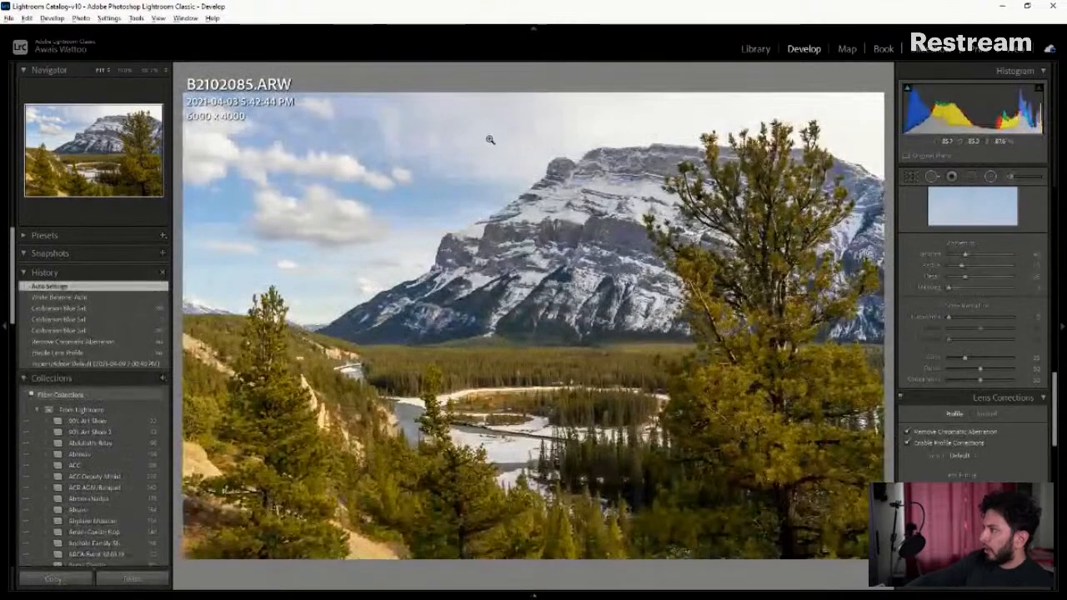
key(g)
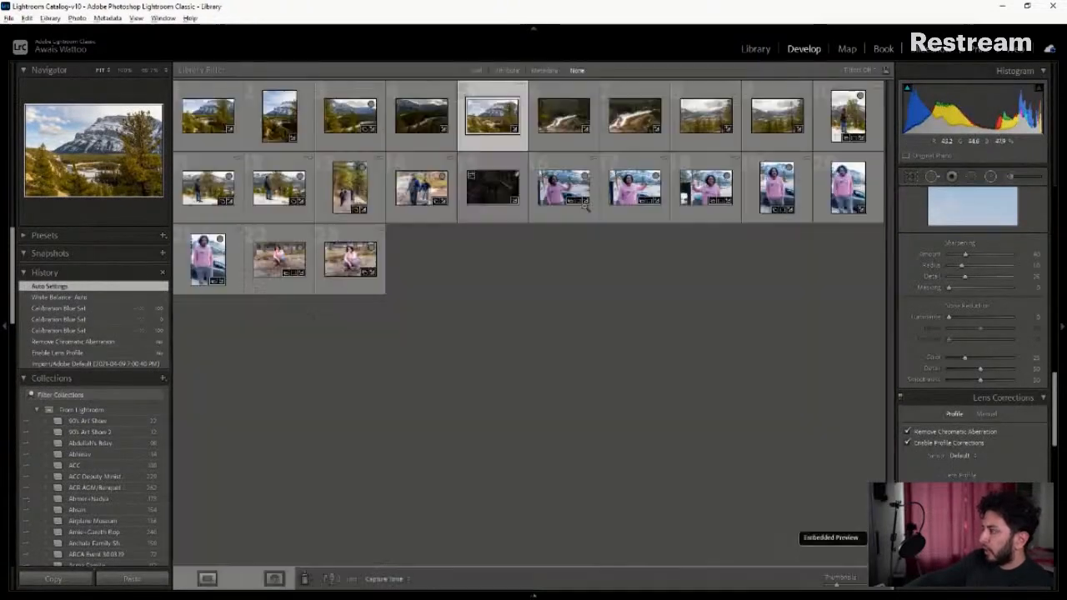
double_click(564, 117)
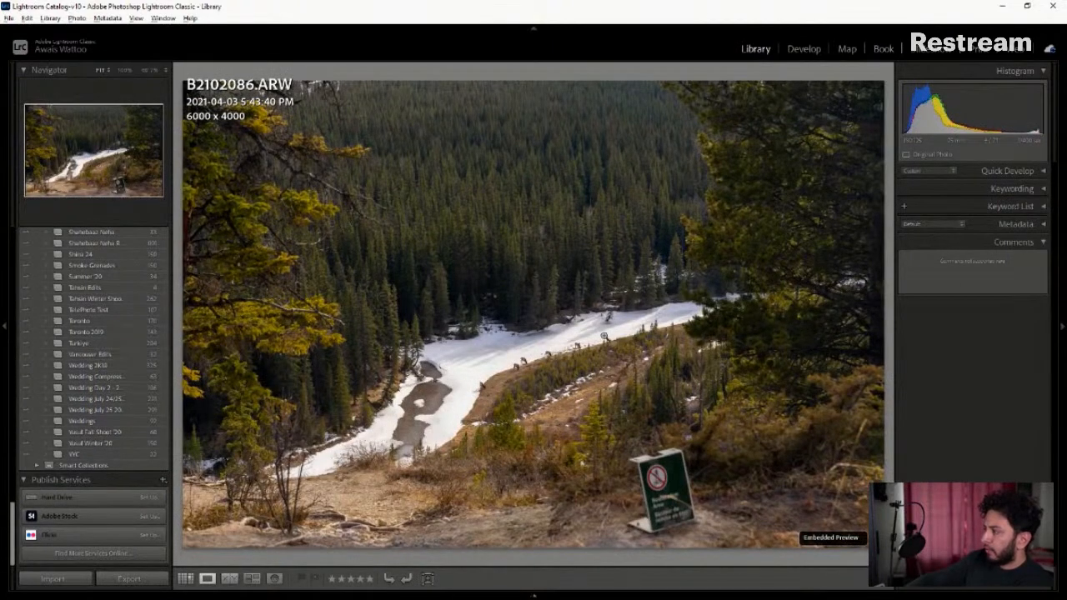
key(d)
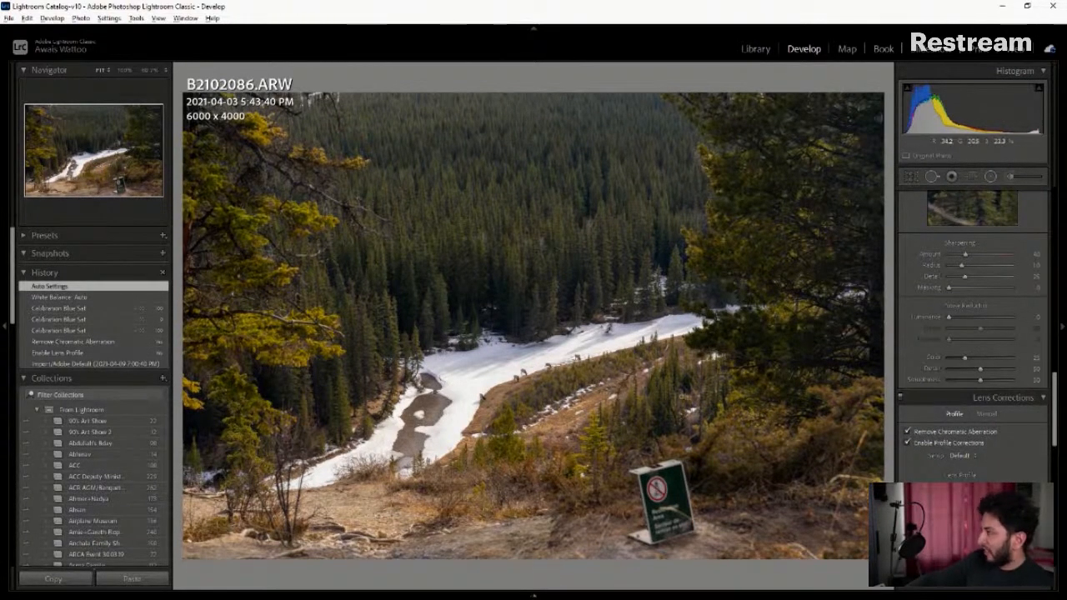
- Copy the develop settings of B2102086.ARW, leaving out local adjustments, spot removal and crop
key(g)
right_click(495, 109)
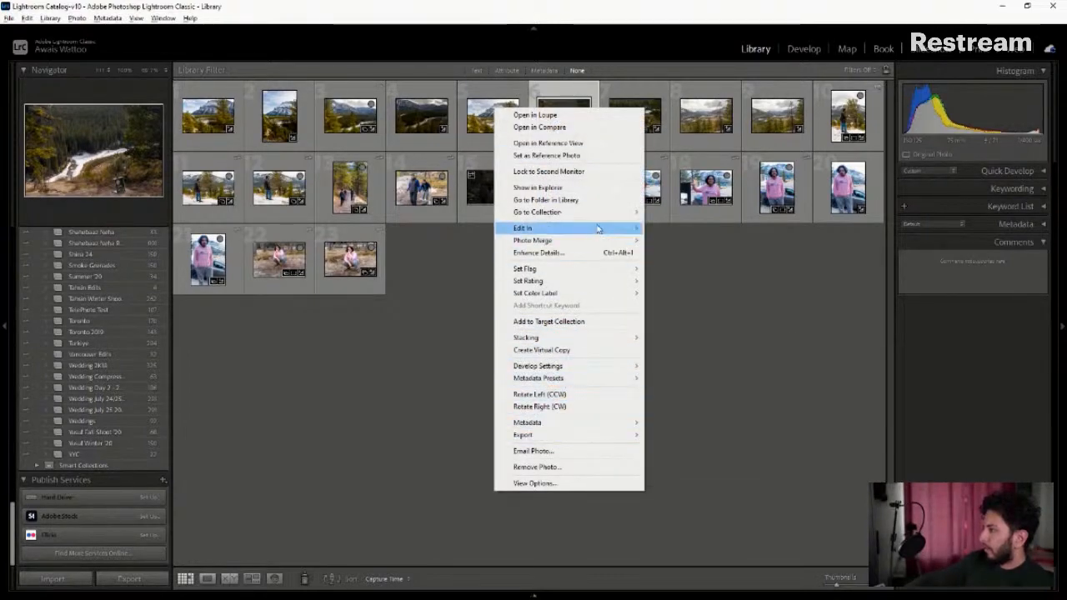
mouse_move(579, 368)
click(681, 394)
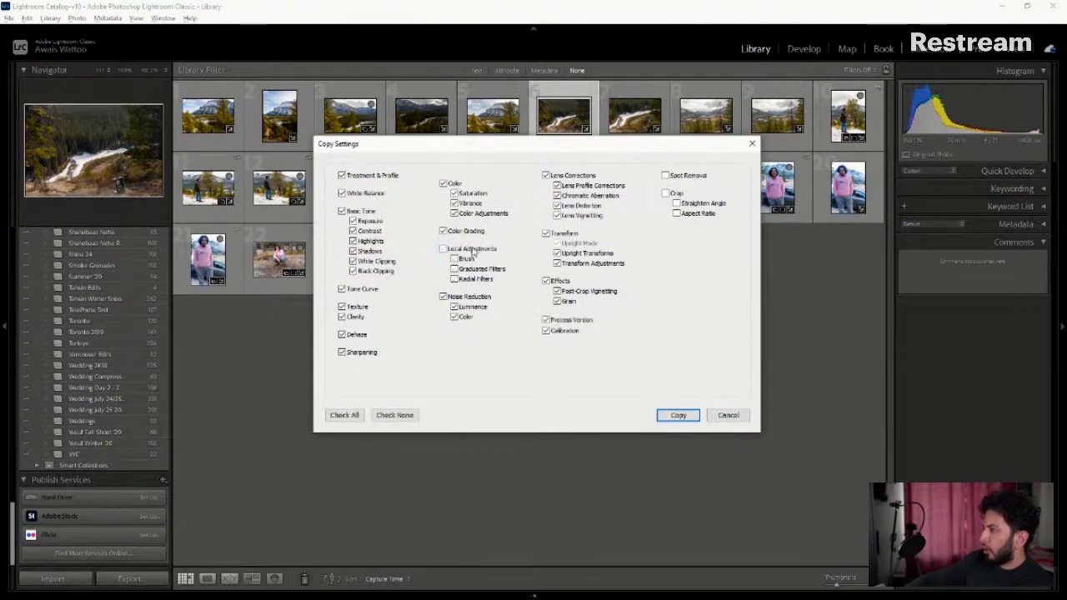
click(680, 415)
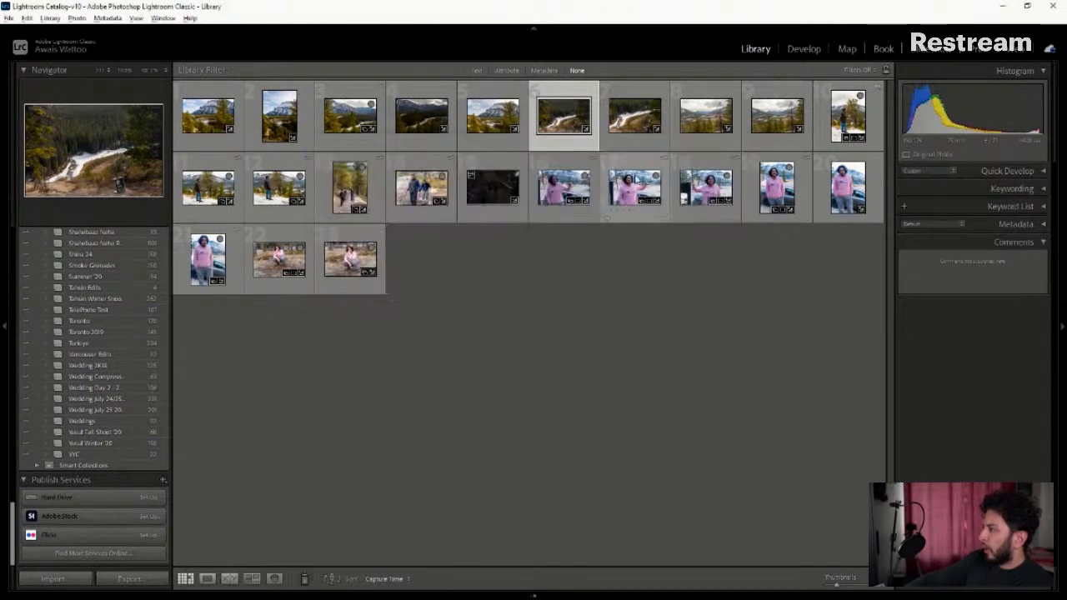
- Paste the copied develop settings onto the seventh, eighth and ninth photos of the set together
click(630, 125)
shift+click(759, 126)
right_click(767, 120)
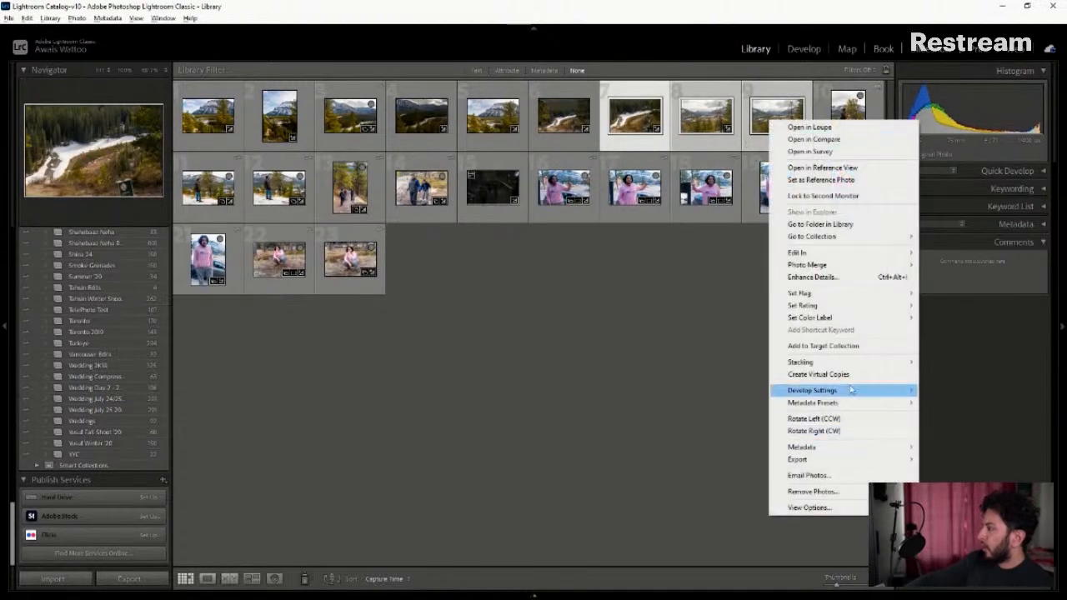
mouse_move(850, 391)
click(680, 431)
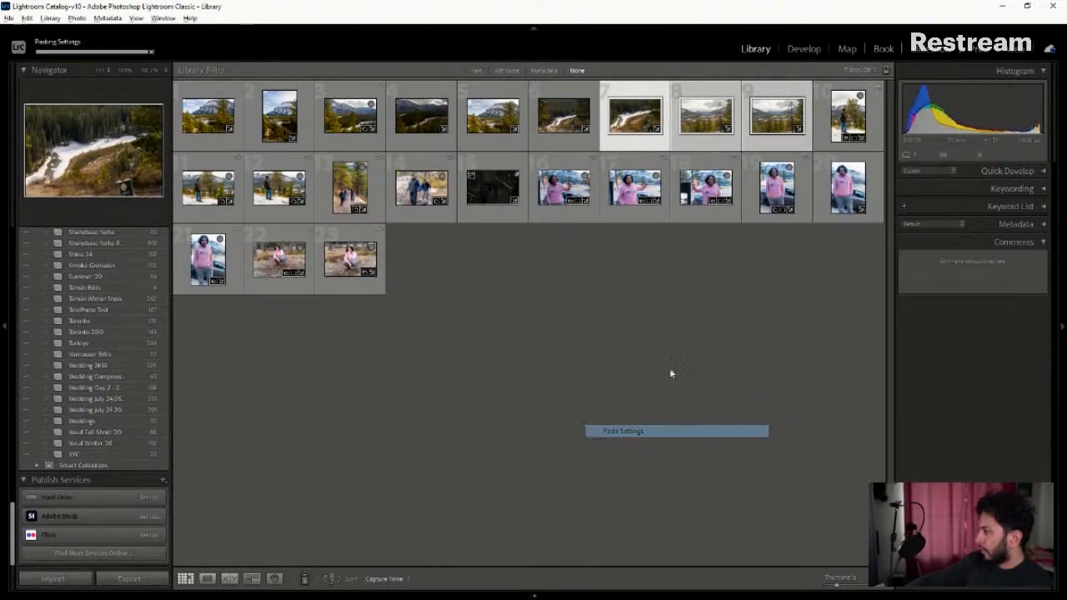
- Open the snowy river photo B2102087.ARW for developing and compare it with B2102086.ARW
double_click(572, 128)
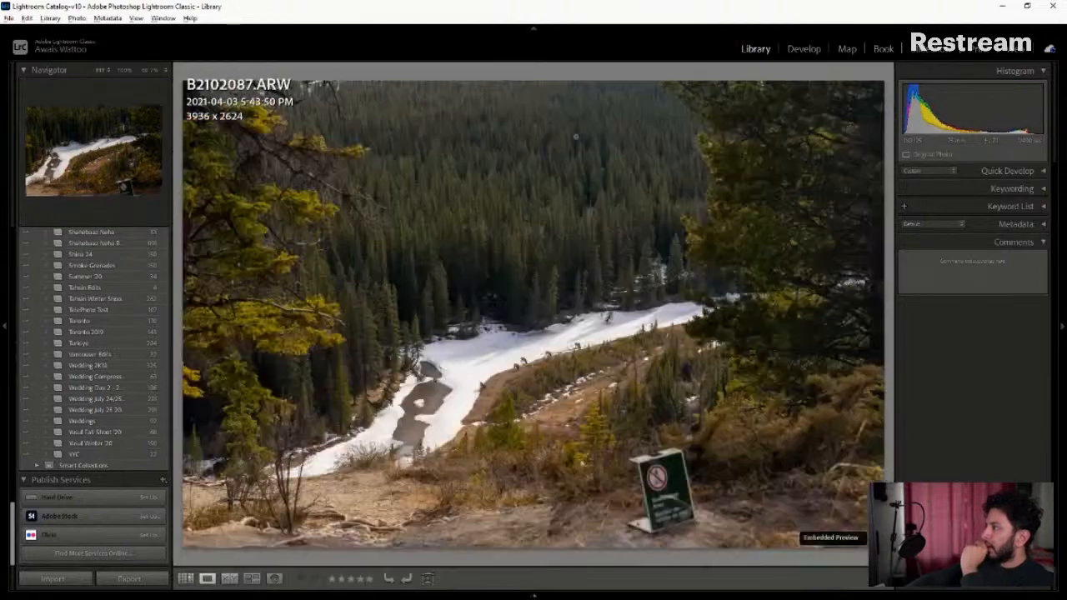
key(Right)
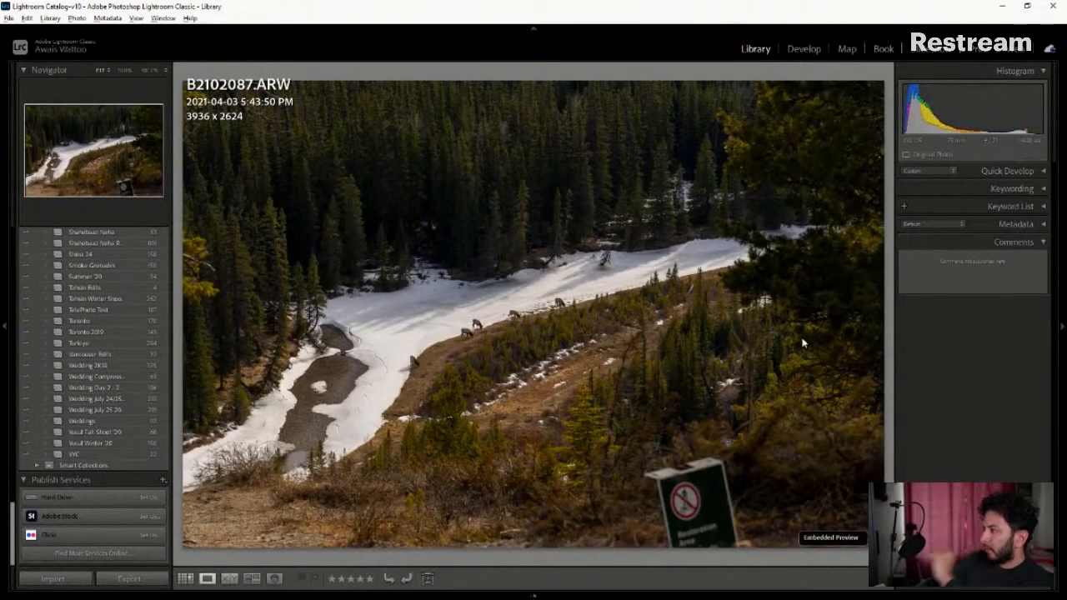
key(d)
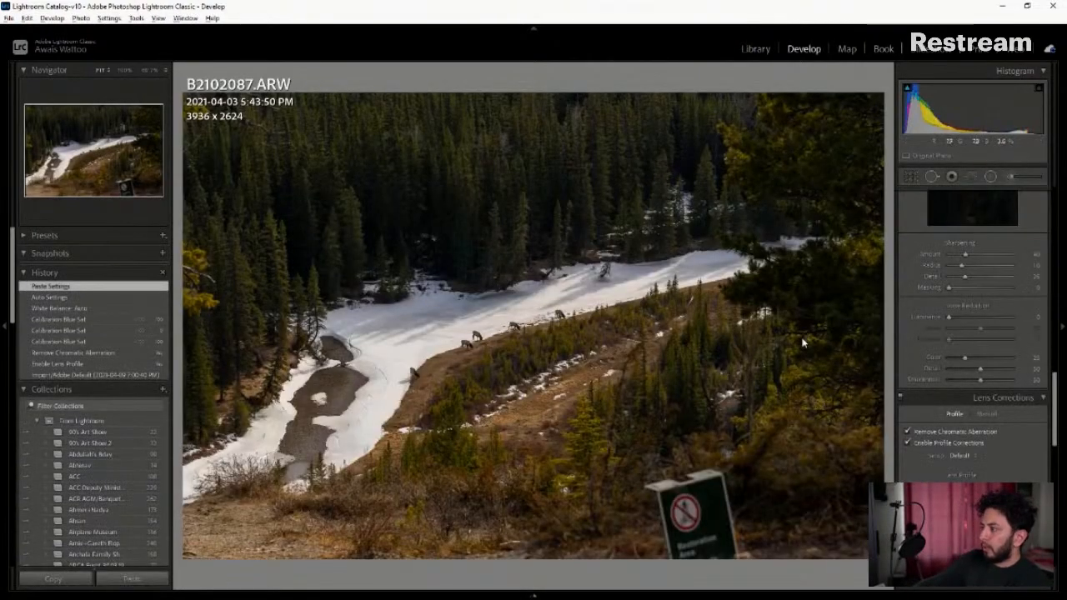
key(Left)
key(Right)
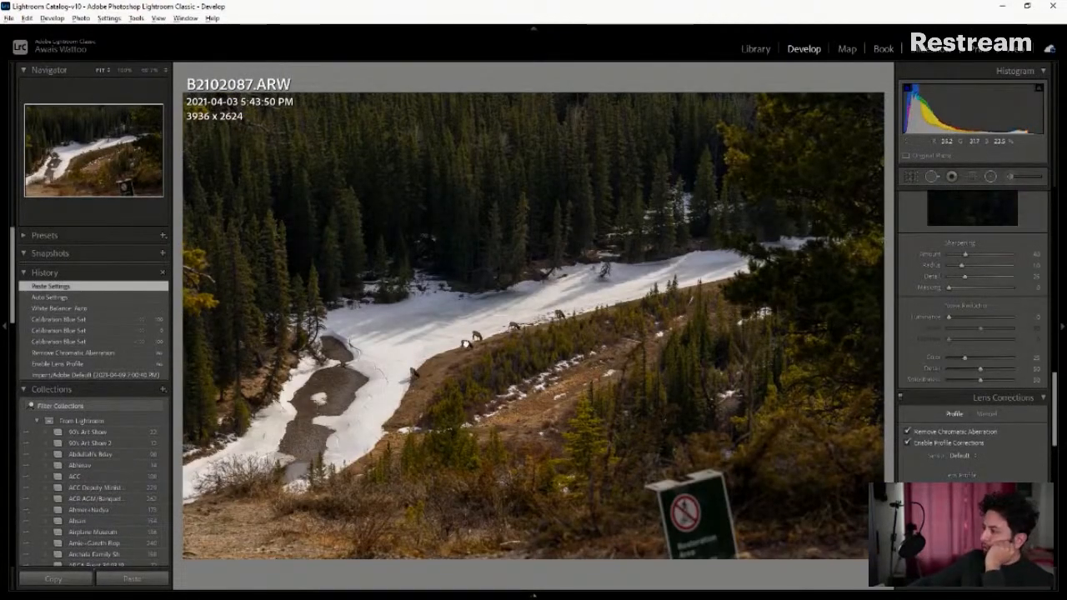
- Examine the grazing elk along the snowy riverbank enlarged in B2102087.ARW, and lower the playback volume to 56
click(540, 303)
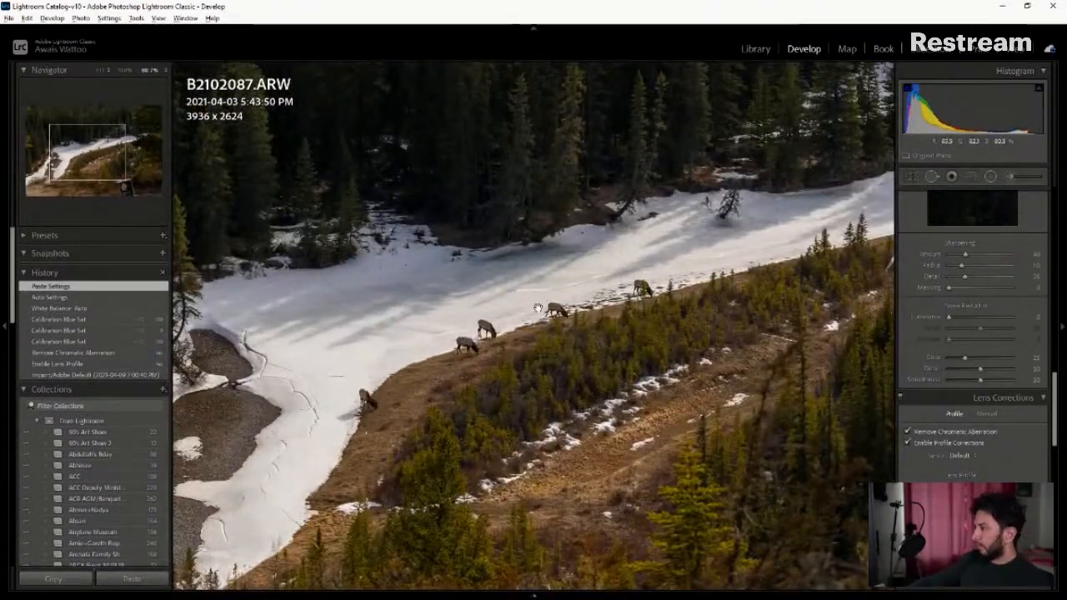
drag(460, 338, 561, 393)
drag(698, 356, 745, 376)
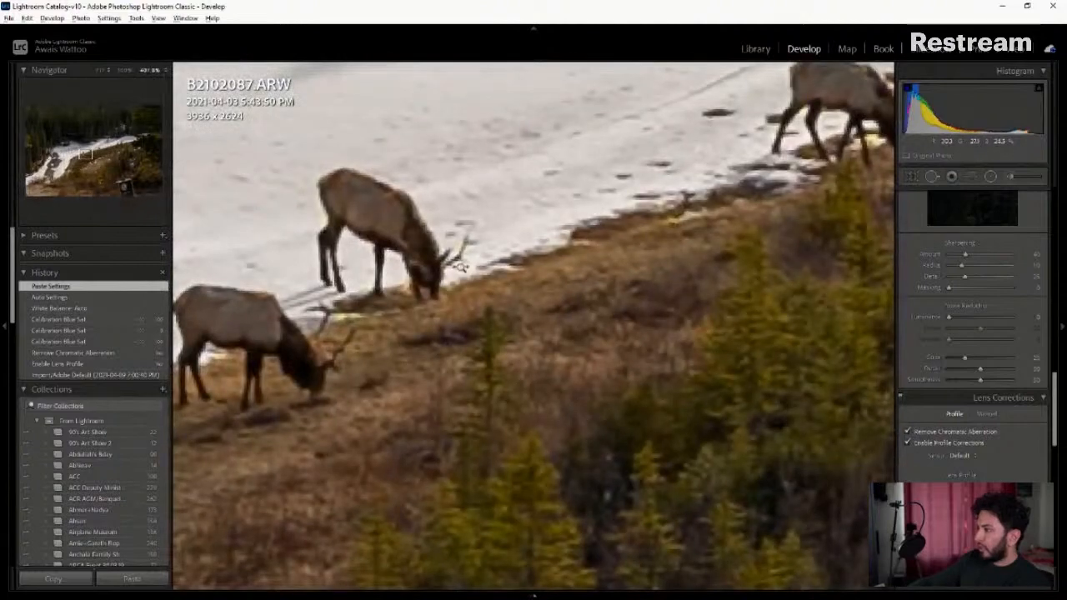
drag(460, 266, 320, 281)
click(450, 243)
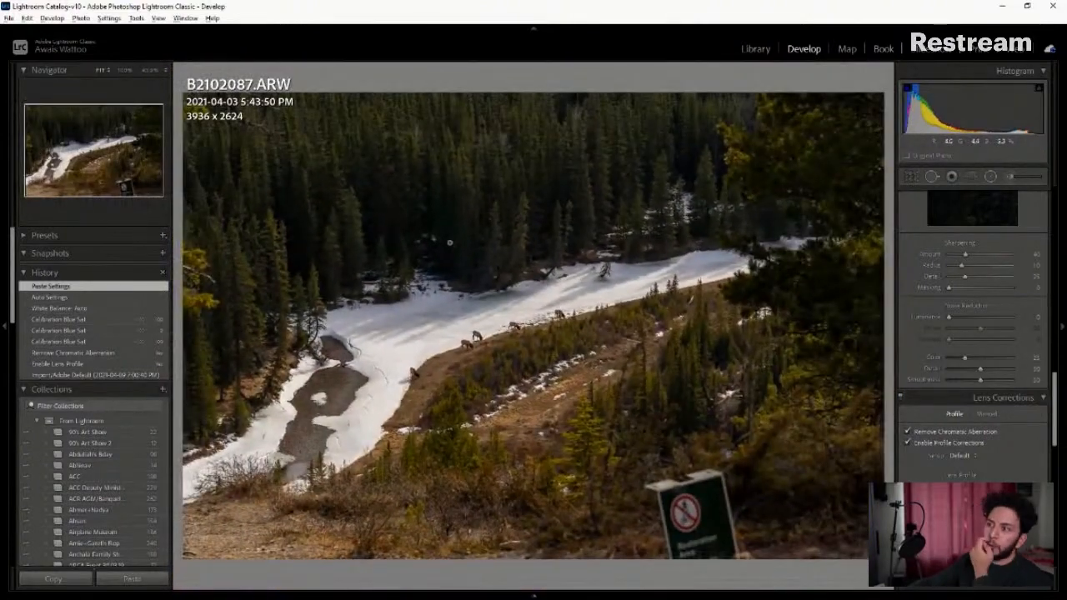
key(XF86AudioLowerVolume)
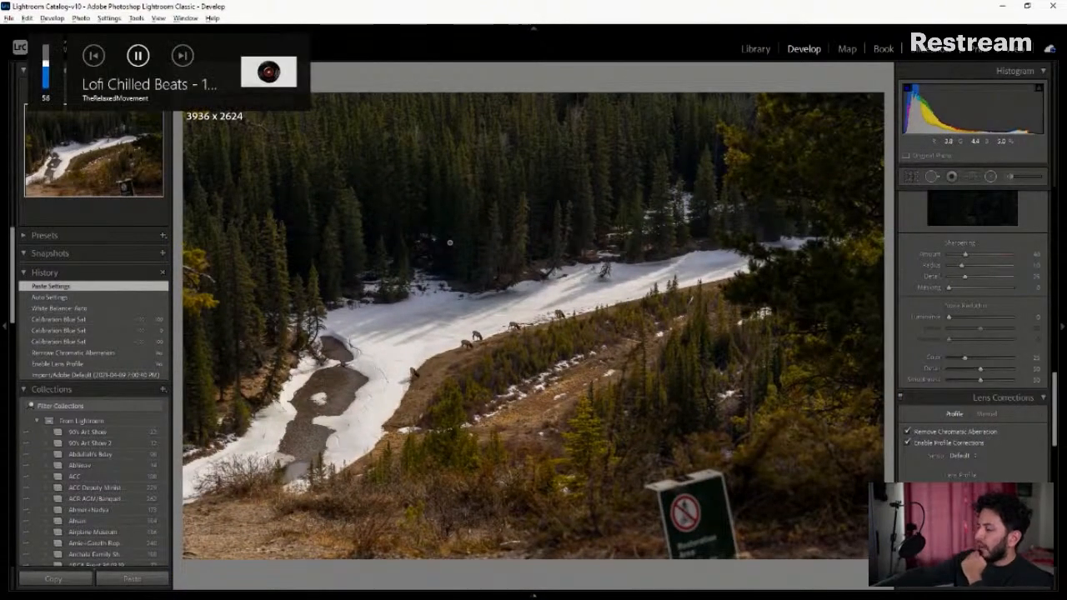
- Add B2102087.ARW to the target collection, and apply auto settings to B2102088.ARW with its blacks and exposure lowered slightly
key(b)
key(Right)
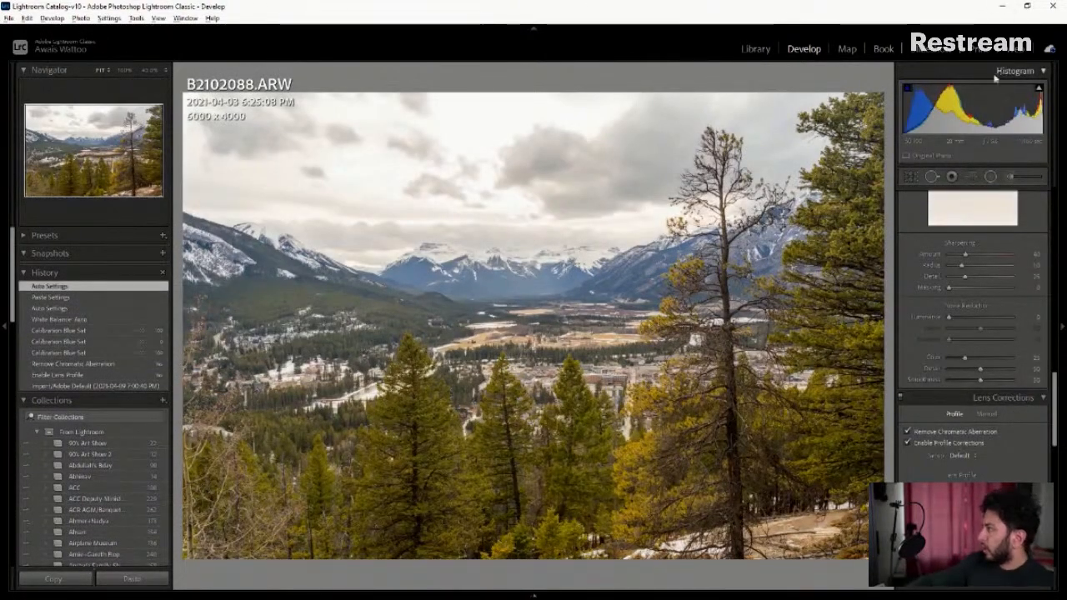
drag(905, 131, 901, 131)
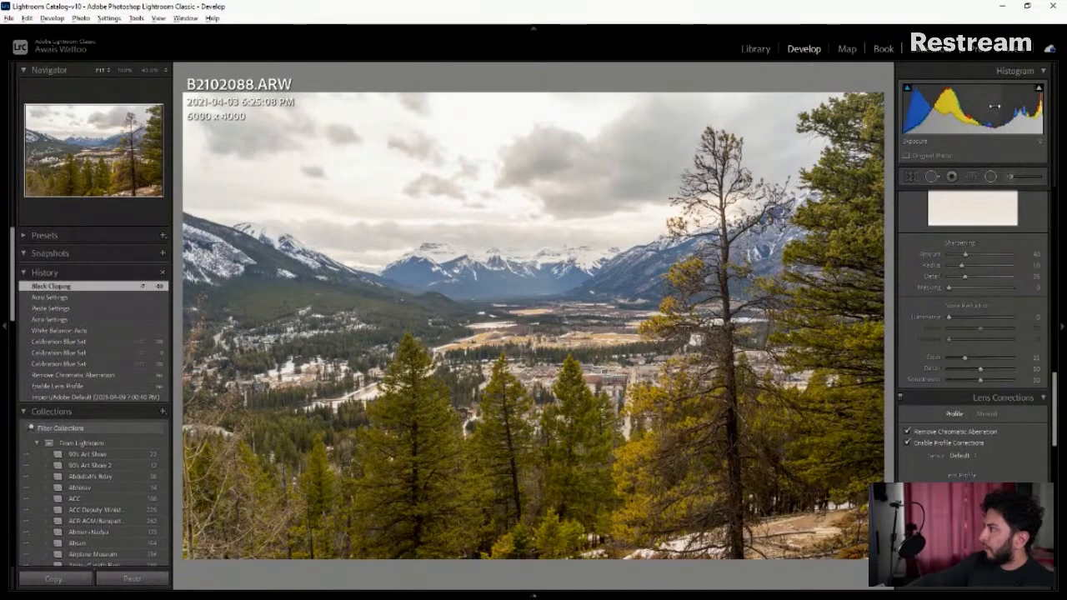
drag(992, 106, 987, 106)
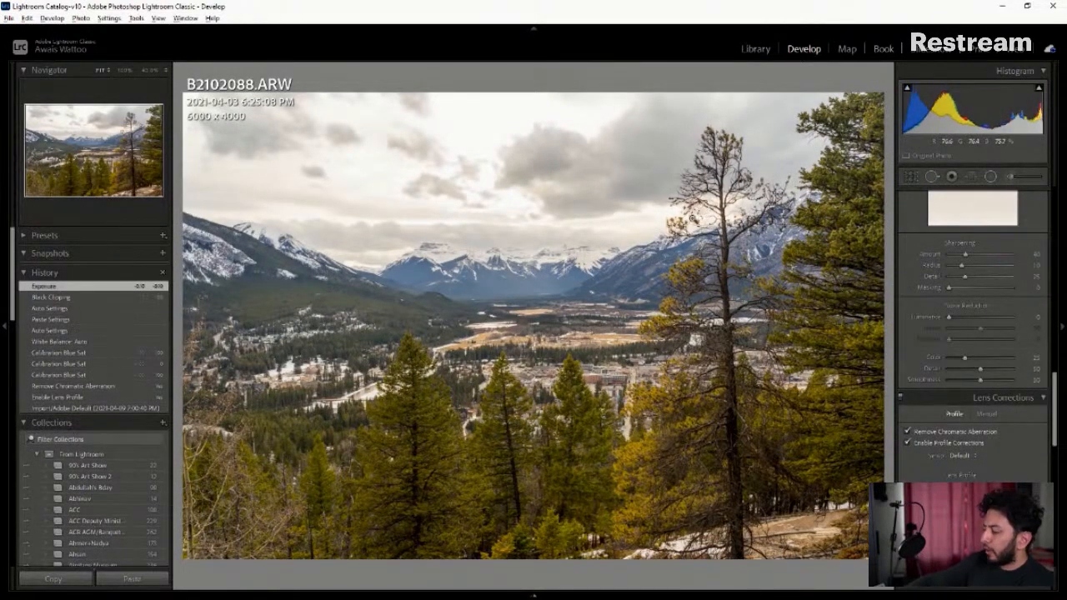
- Apply the develop settings of B2102088.ARW to the matching valley photo B2102089.ARW
key(Right)
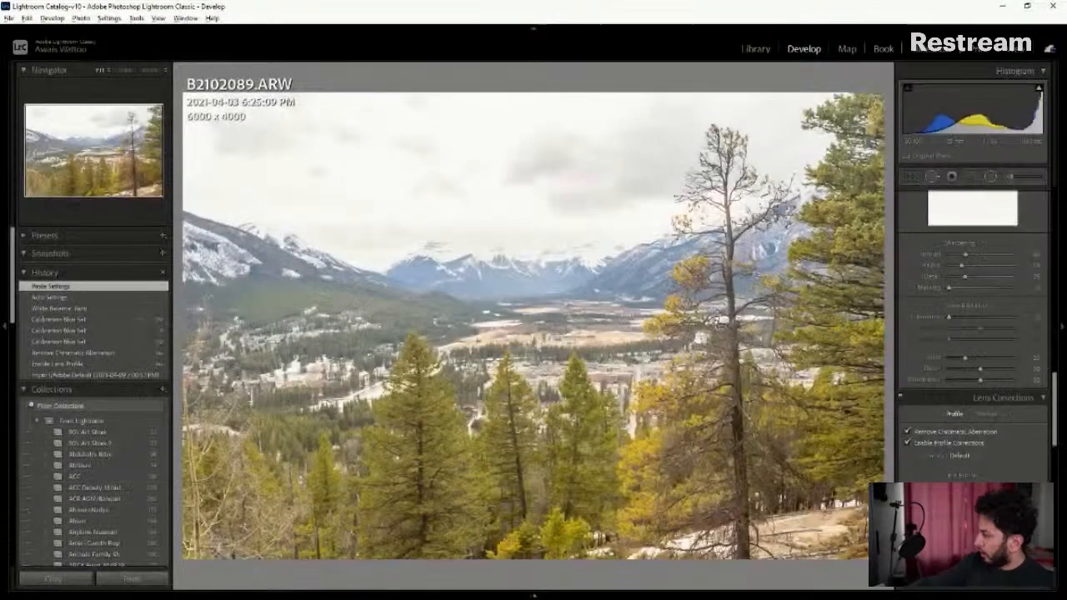
mouse_move(924, 586)
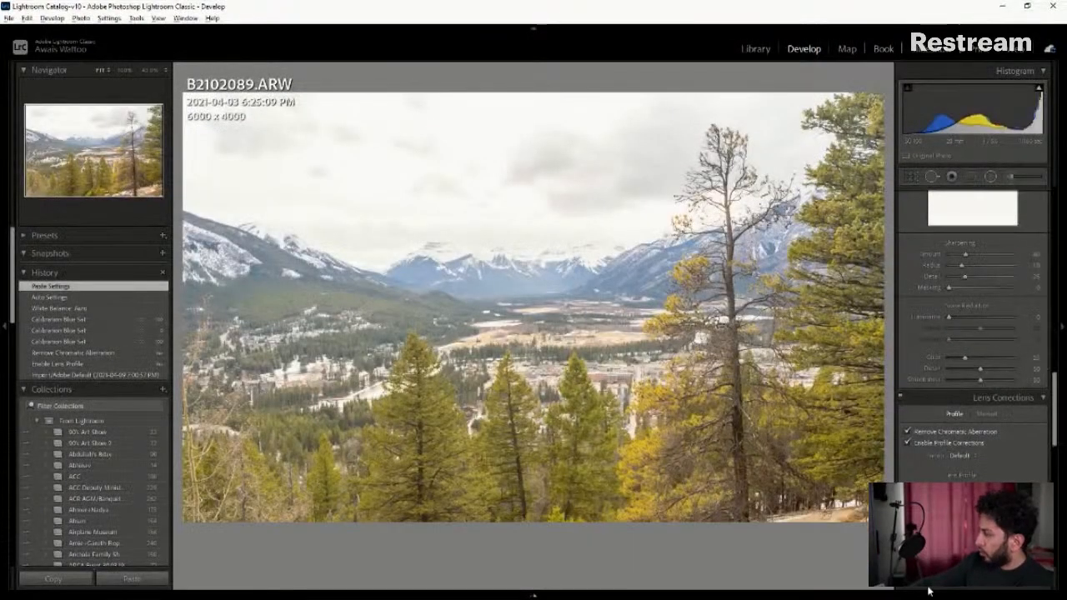
key(ctrl+shift+v)
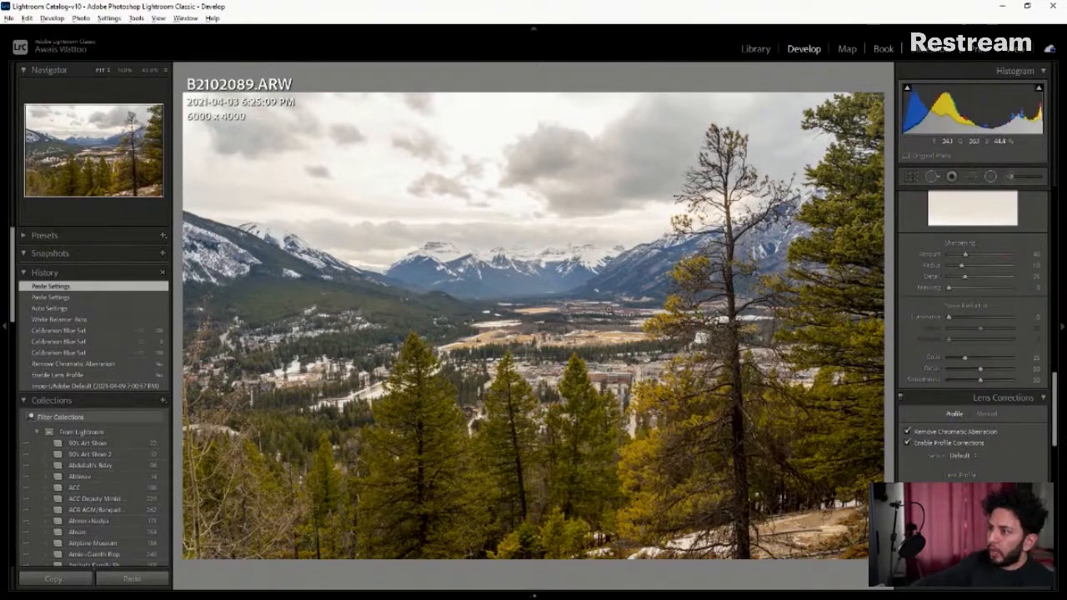
- Return to the photo grid, open the 2021-04-04 folder and view the orange-hoodie photo B2102246.ARW enlarged
key(Right)
key(g)
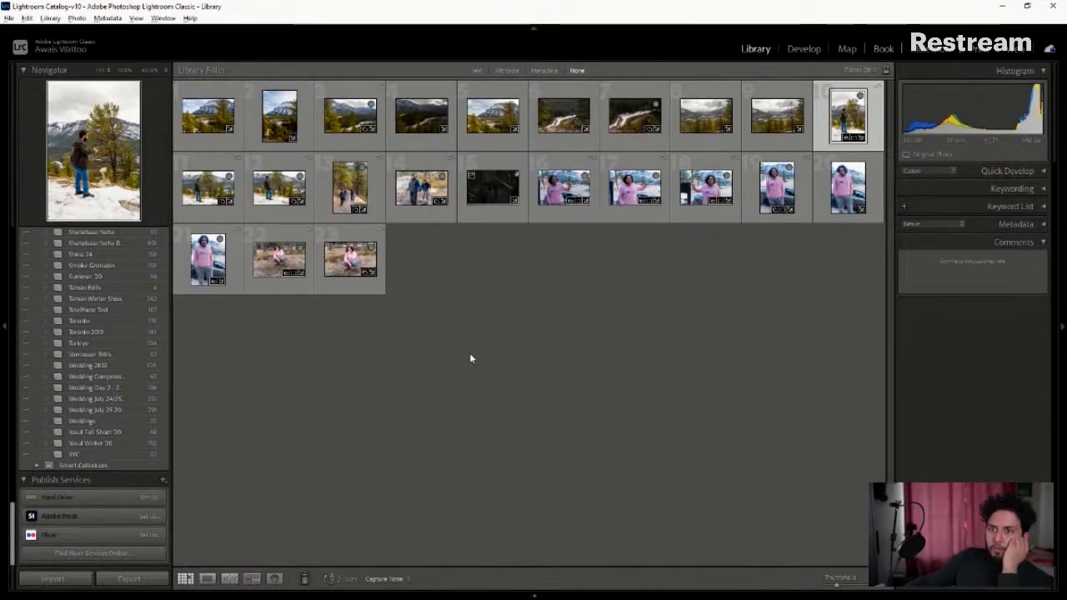
scroll(143, 446, up, 15)
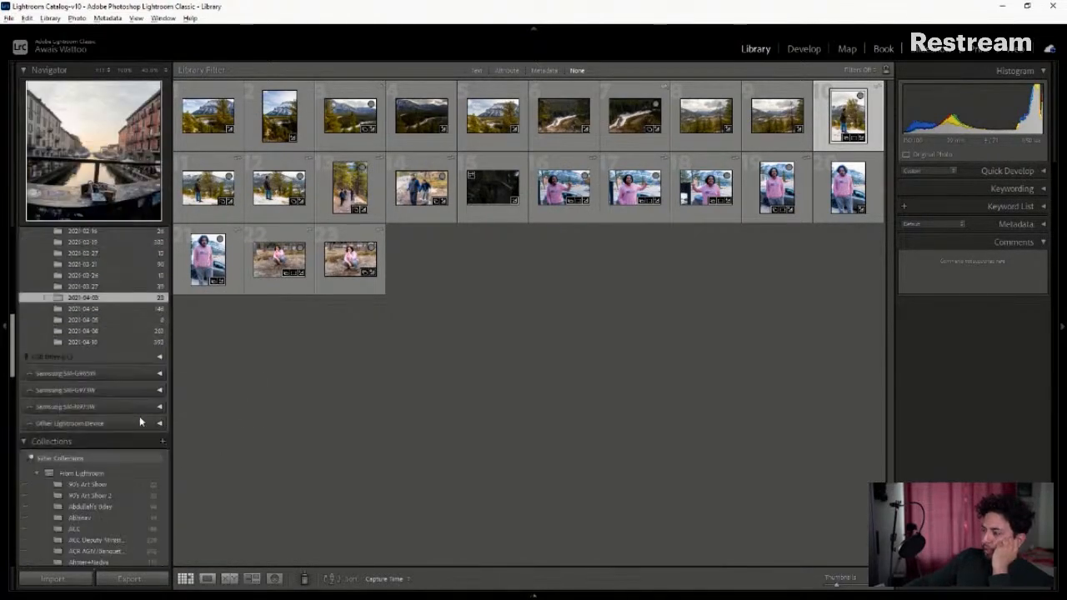
click(134, 311)
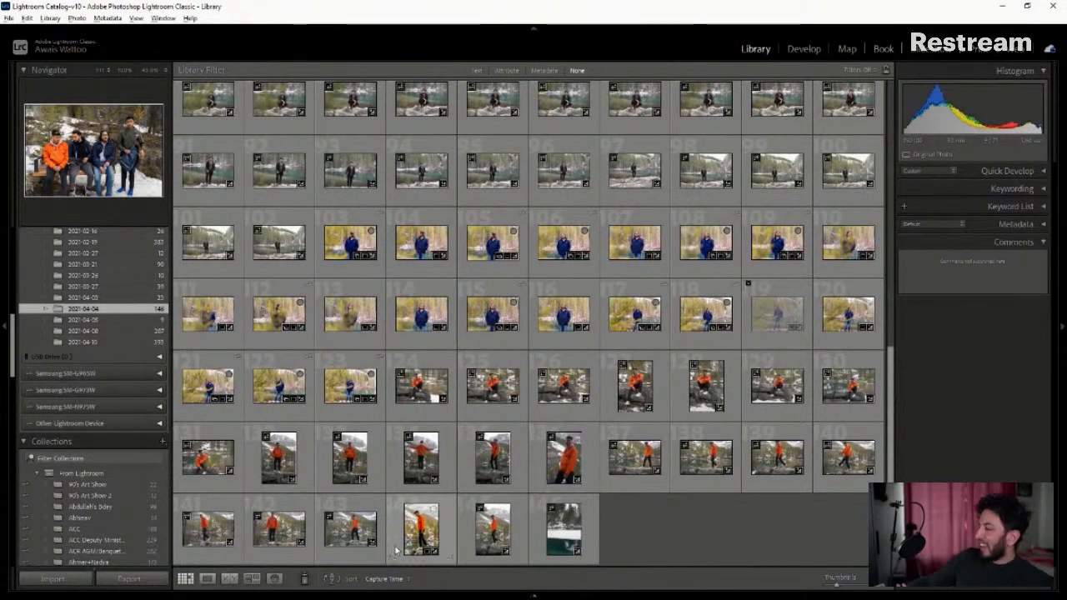
double_click(419, 527)
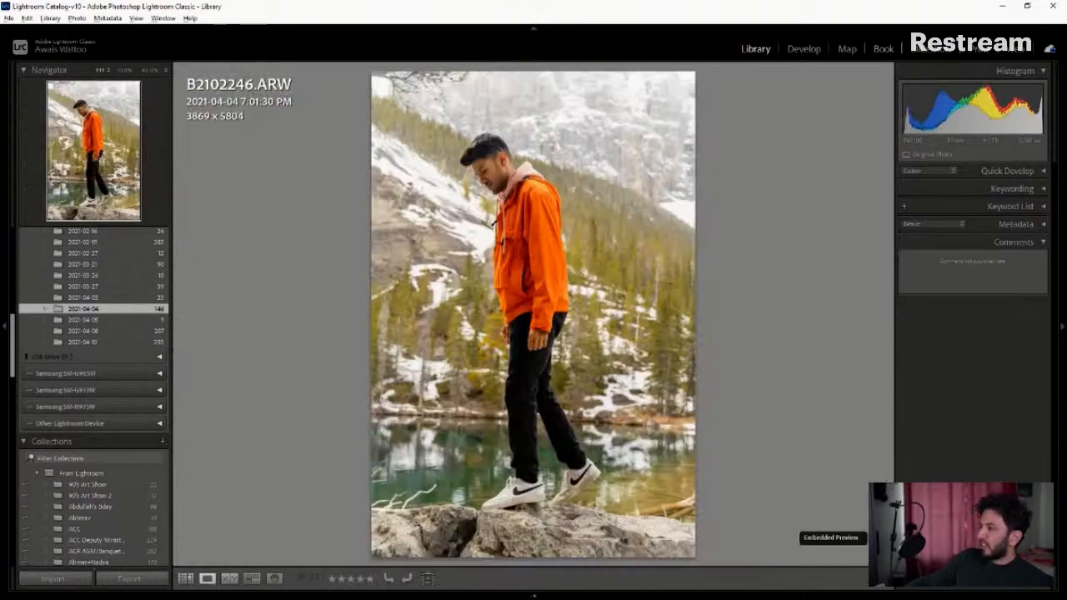
key(g)
scroll(510, 346, up, 10)
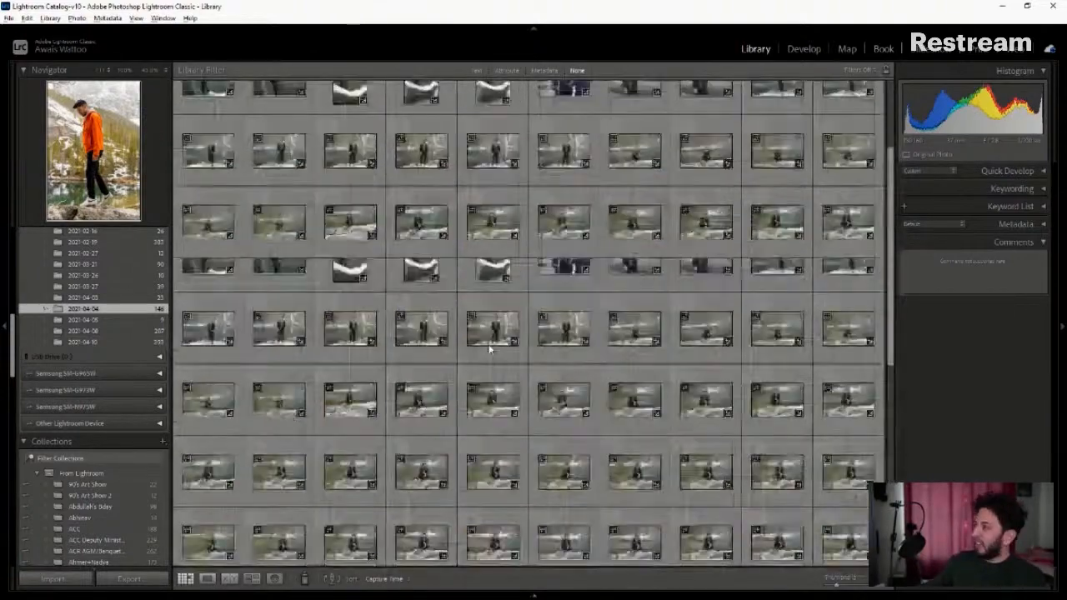
scroll(510, 347, down, 10)
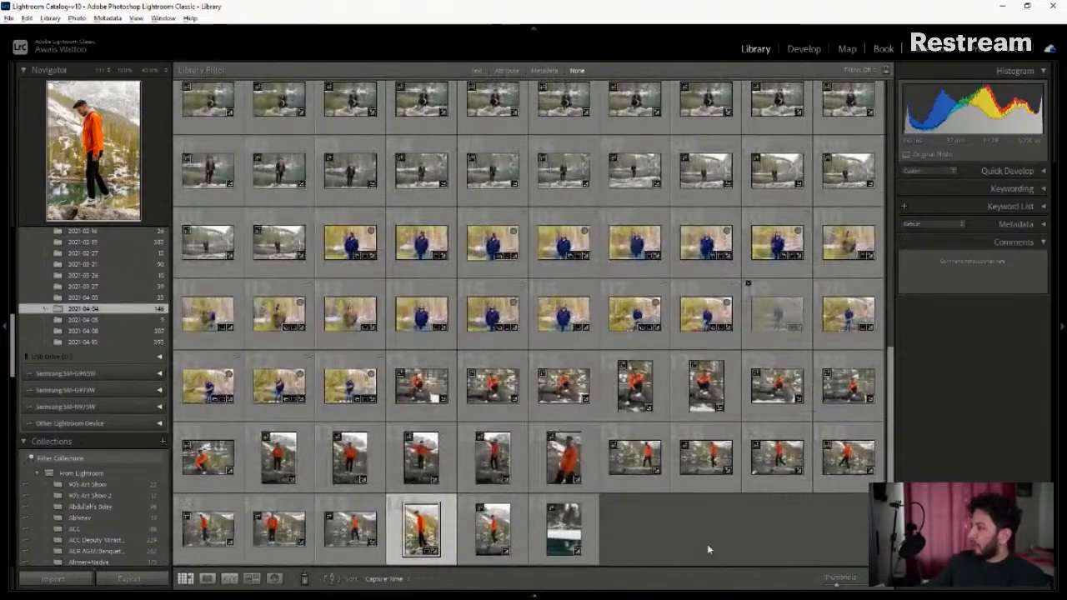
click(707, 547)
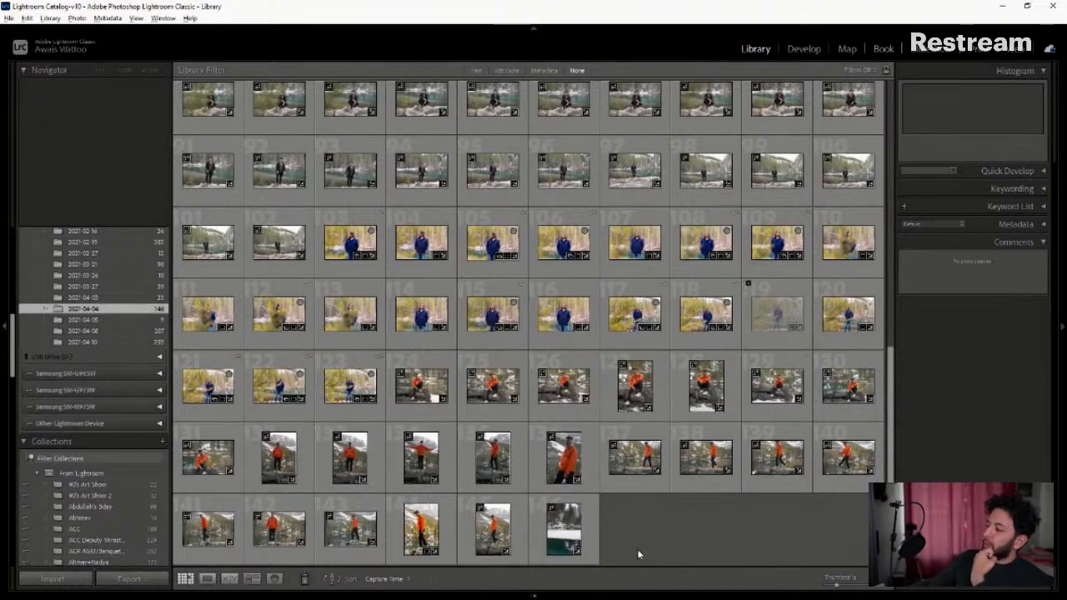
- Look through the whole 2021-04-04 folder and view the snowy mountain photo B2102106.ARW enlarged
scroll(554, 457, up, 10)
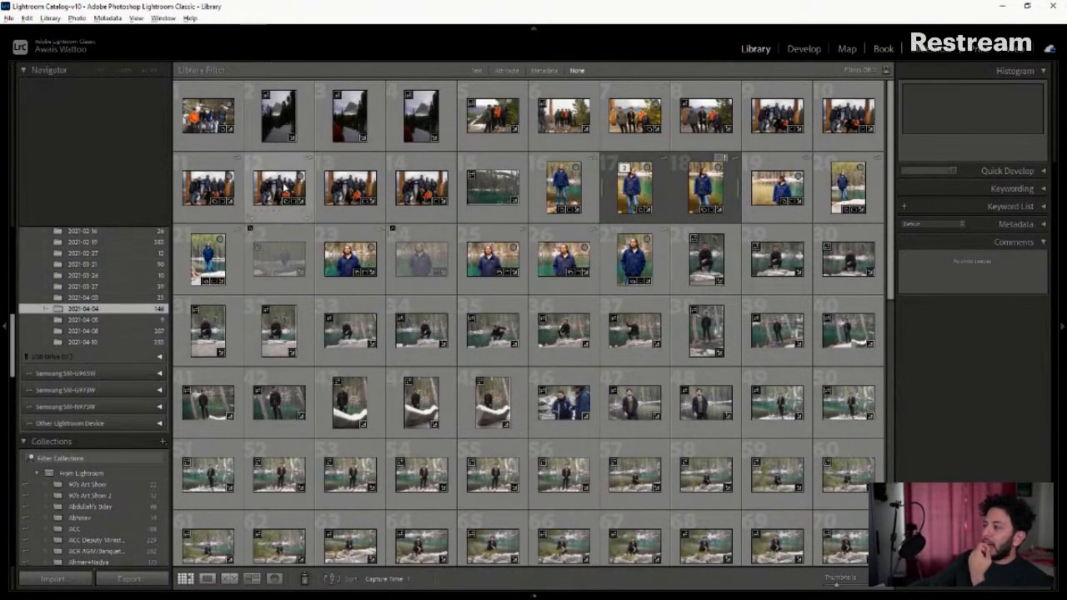
scroll(441, 342, down, 8)
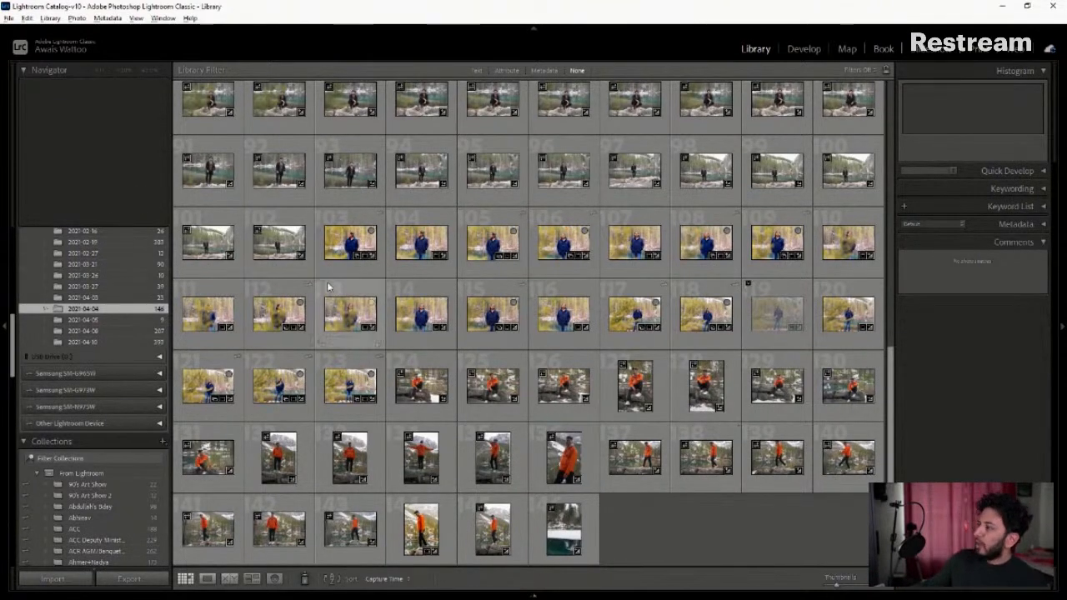
scroll(95, 350, up, 4)
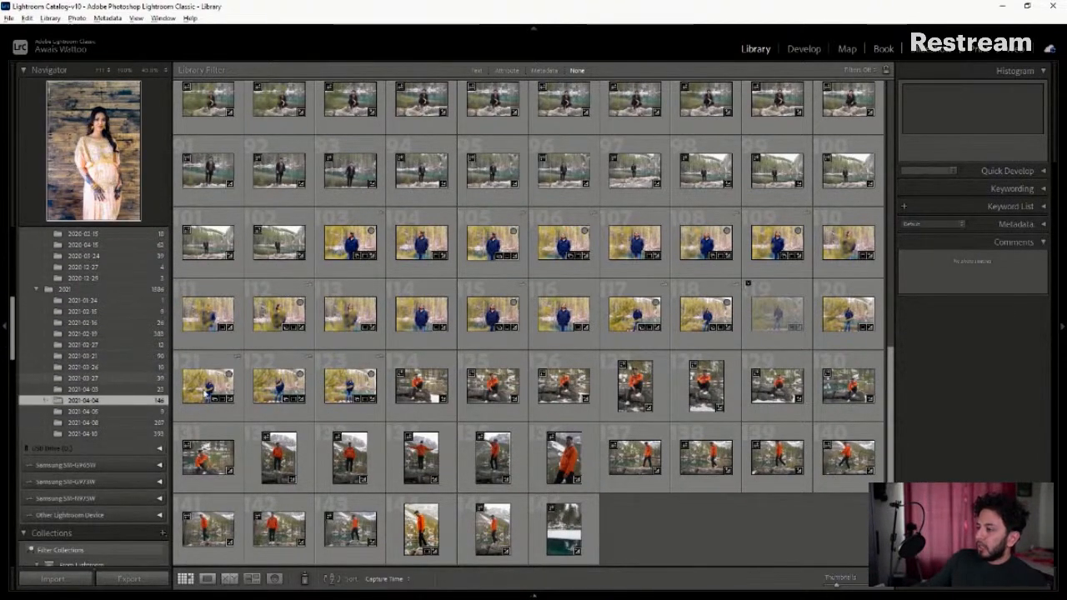
scroll(200, 392, up, 5)
scroll(91, 393, up, 1)
scroll(560, 366, down, 2)
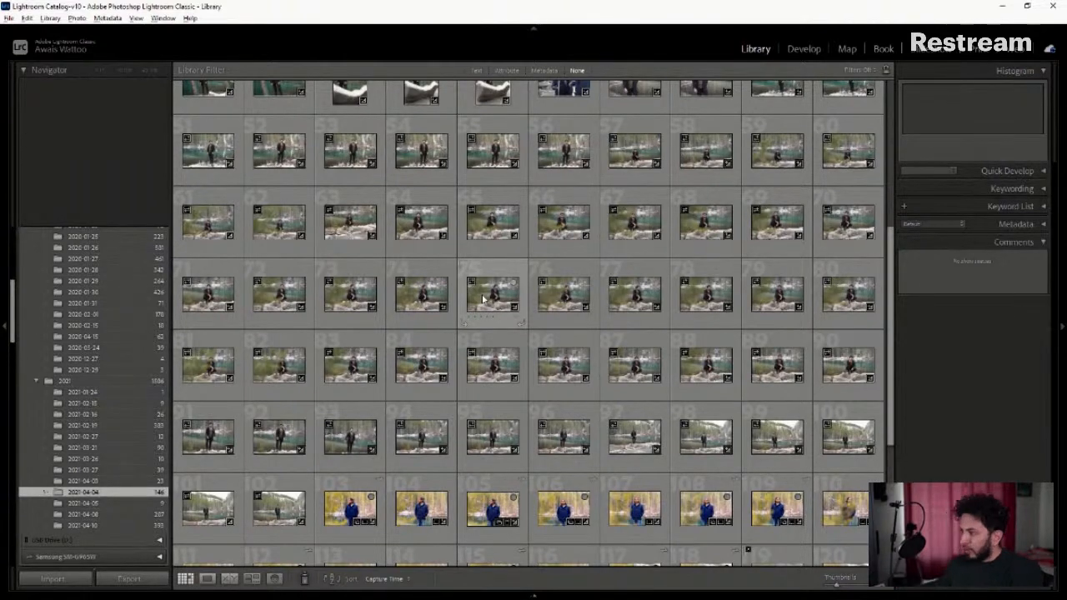
scroll(377, 273, up, 5)
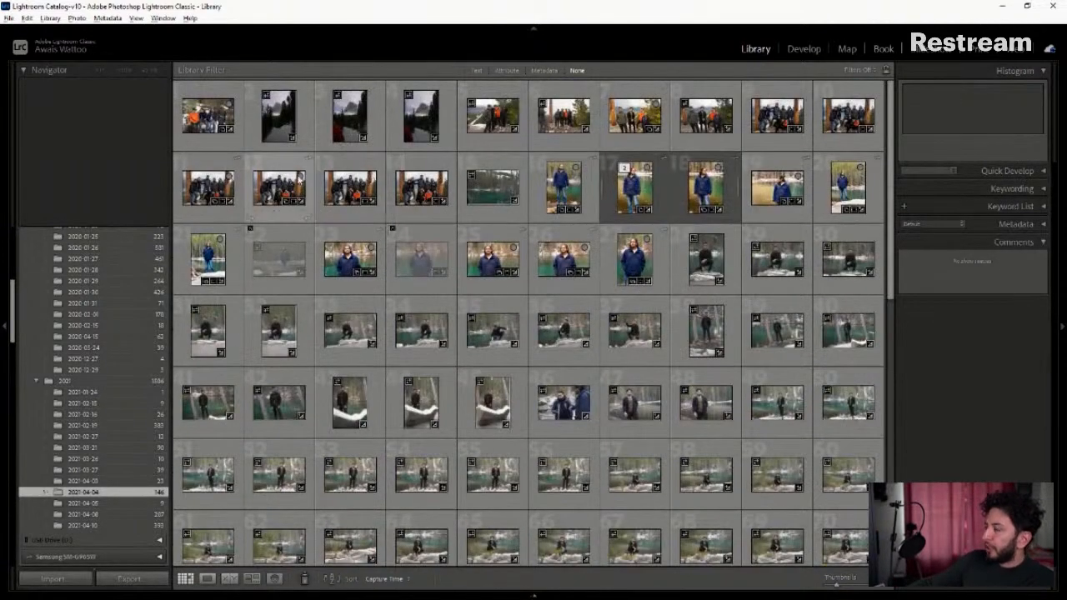
double_click(350, 114)
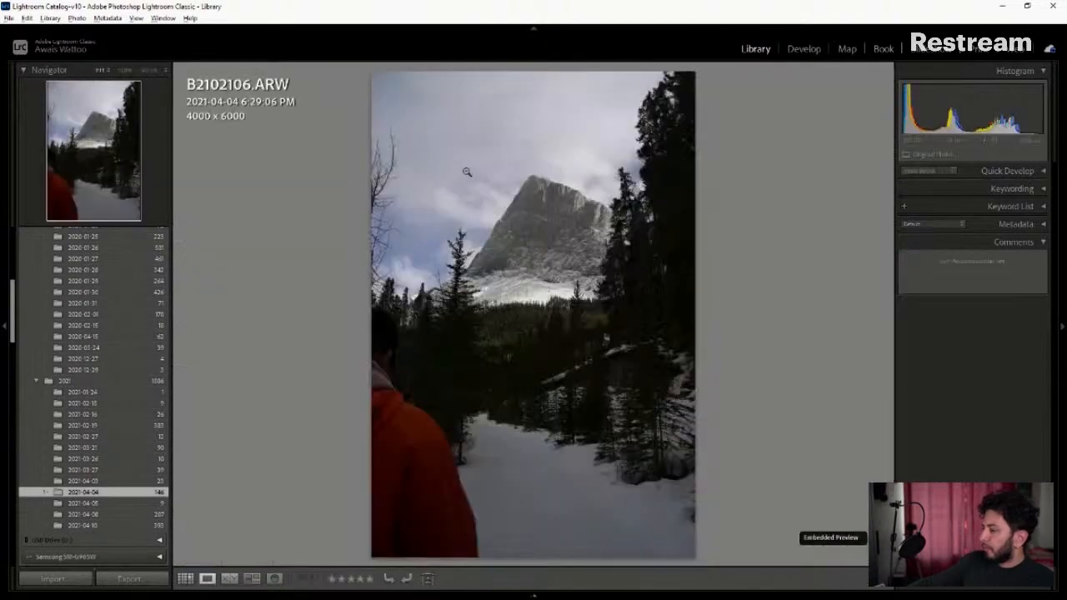
key(g)
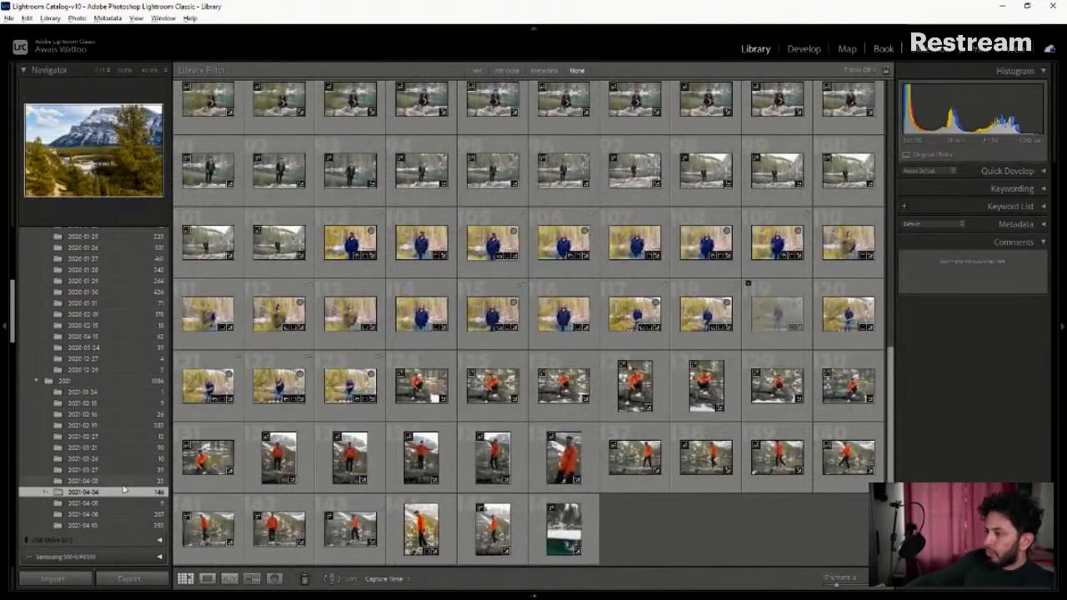
- Check the 2021-04-03 and 2021-03-27 folders, viewing the snowfield photo GRS02071.ARW and the hazy-sun bird photo enlarged
click(123, 482)
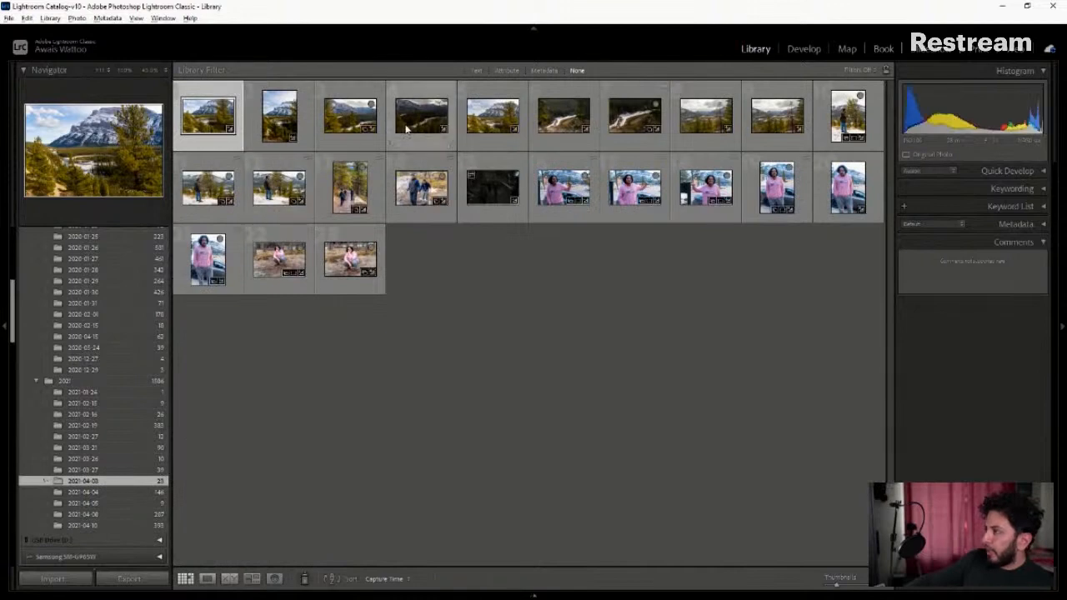
click(150, 470)
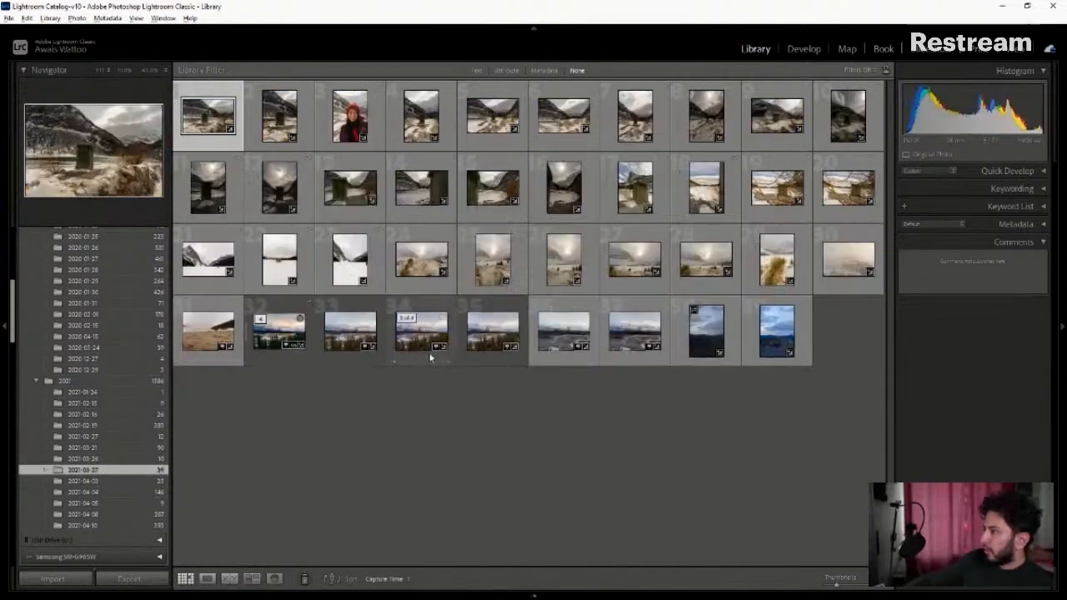
double_click(337, 261)
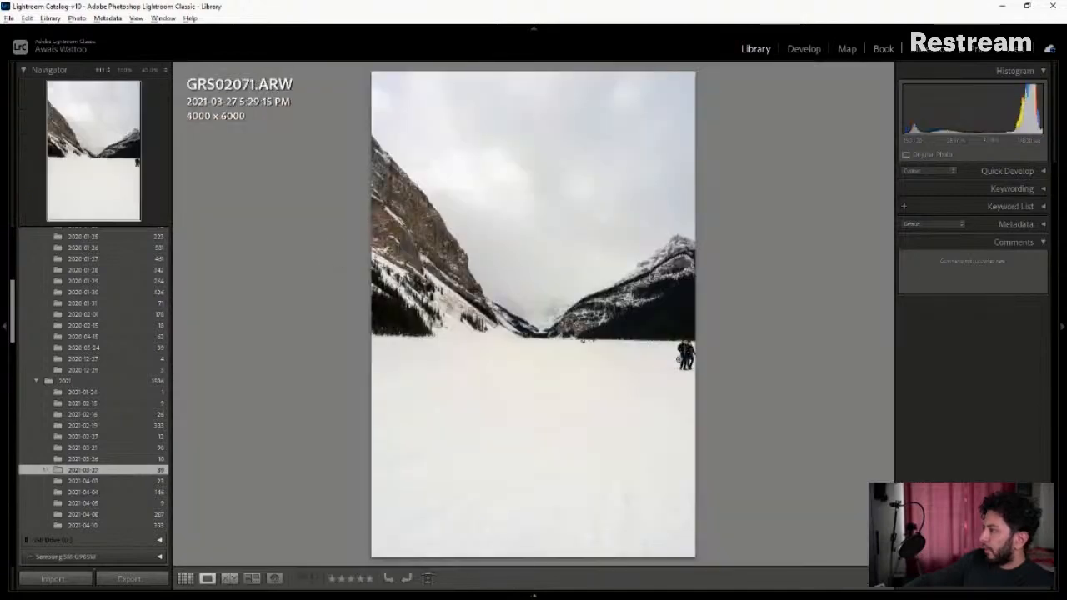
key(g)
double_click(557, 275)
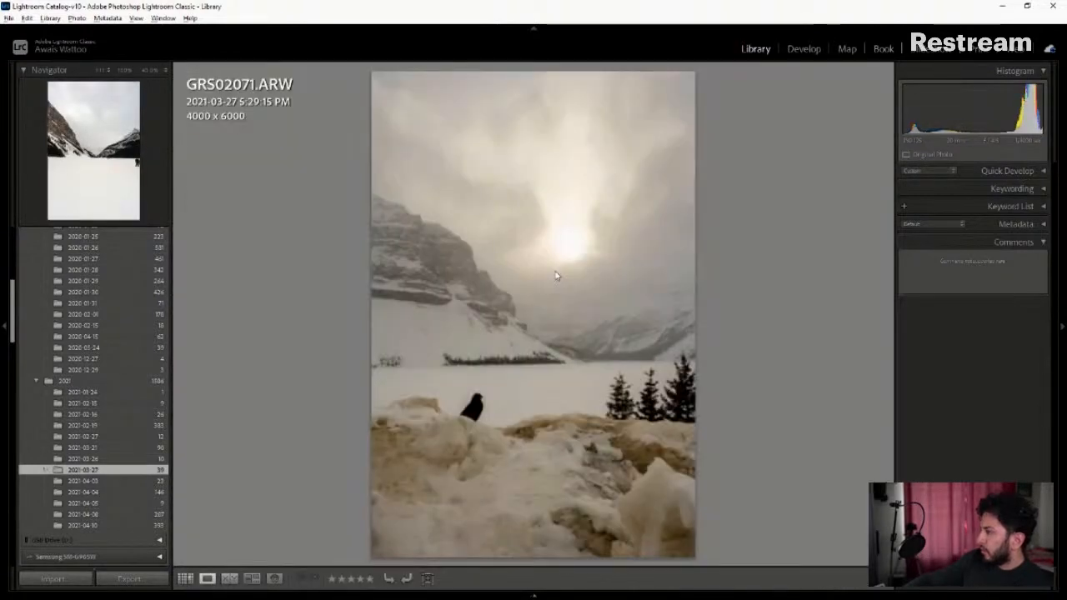
key(g)
key(ctrl)
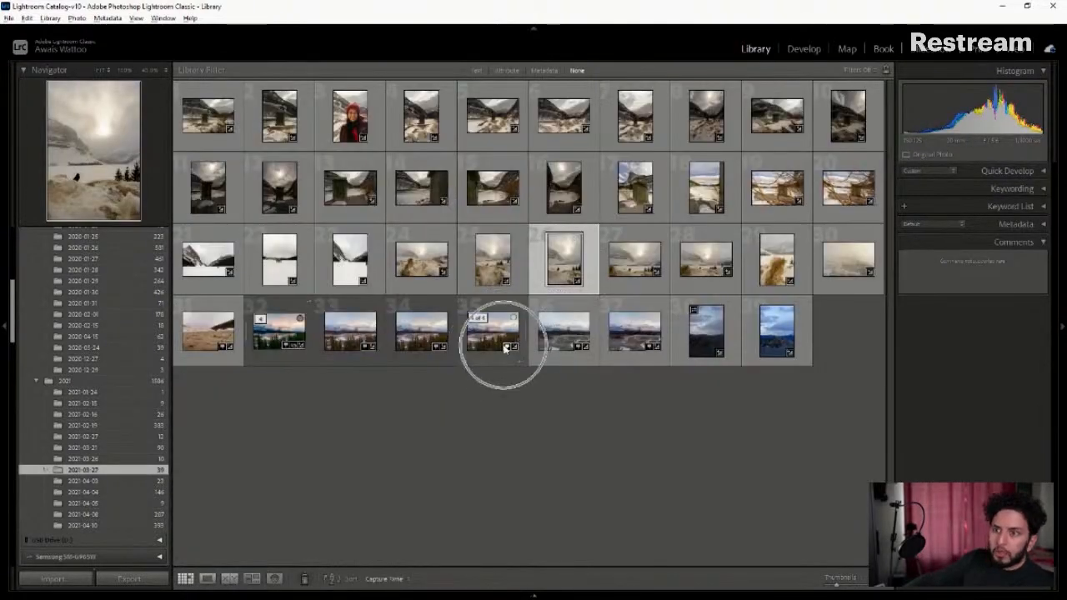
- View the river landscape DJI_0120.DNG and the last two photos of the 2021-03-27 folder enlarged
double_click(482, 348)
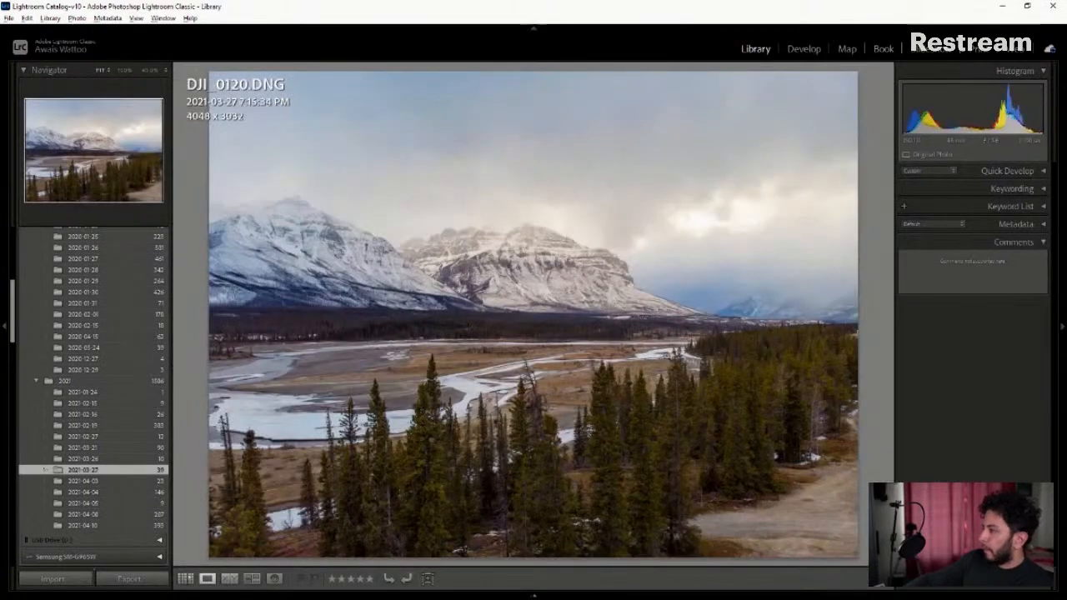
key(g)
double_click(694, 340)
key(g)
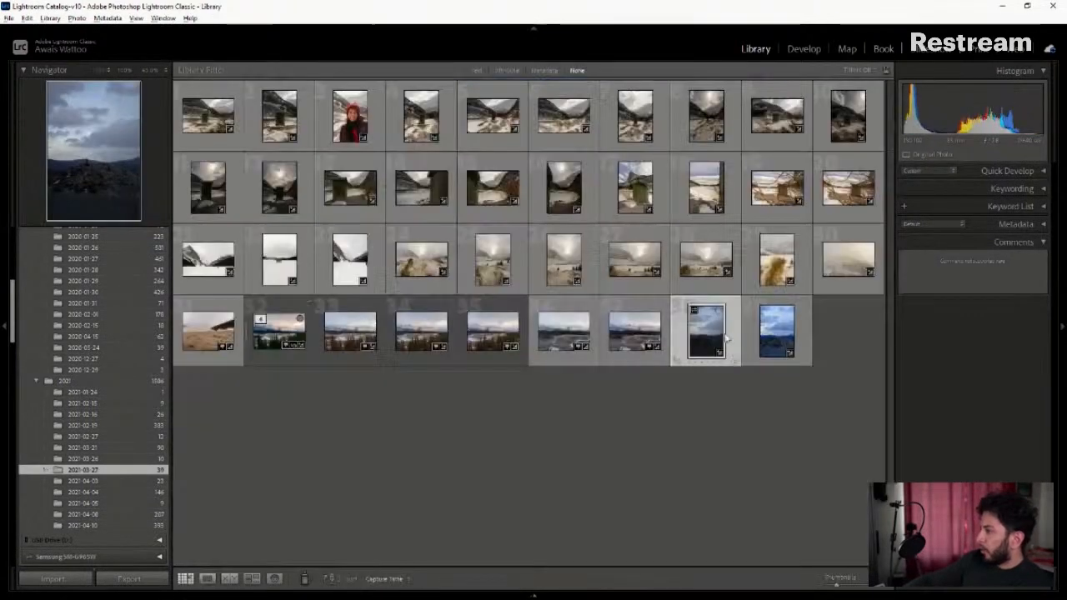
click(786, 340)
double_click(786, 340)
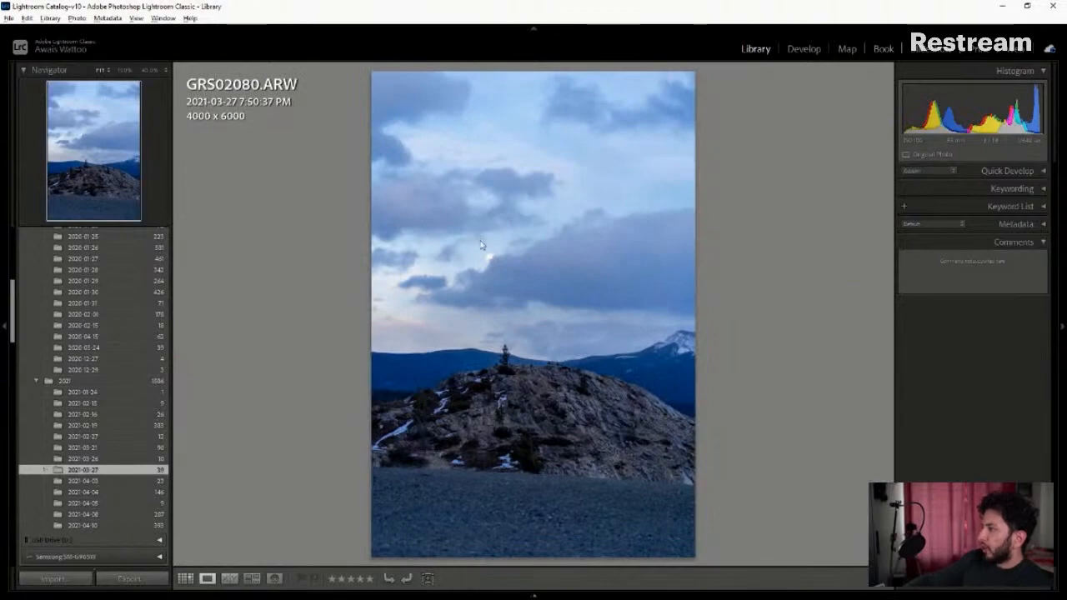
click(484, 242)
key(g)
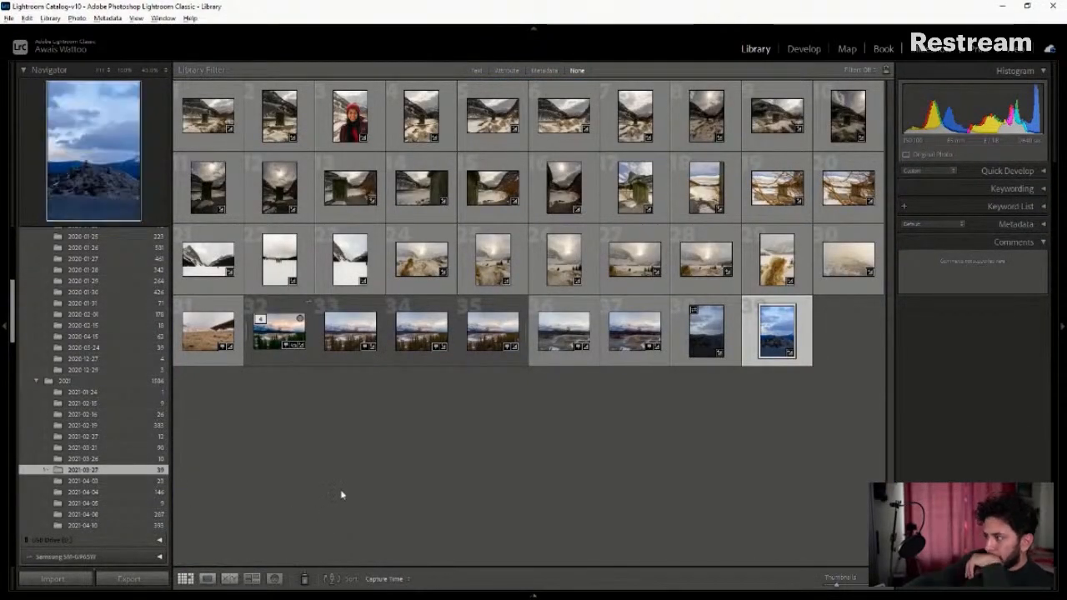
- Check the 2021-04-05 folder, and view the seated orange-hoodie shots in the 2021-04-04 folder enlarged
scroll(139, 506, up, 5)
scroll(138, 504, up, 2)
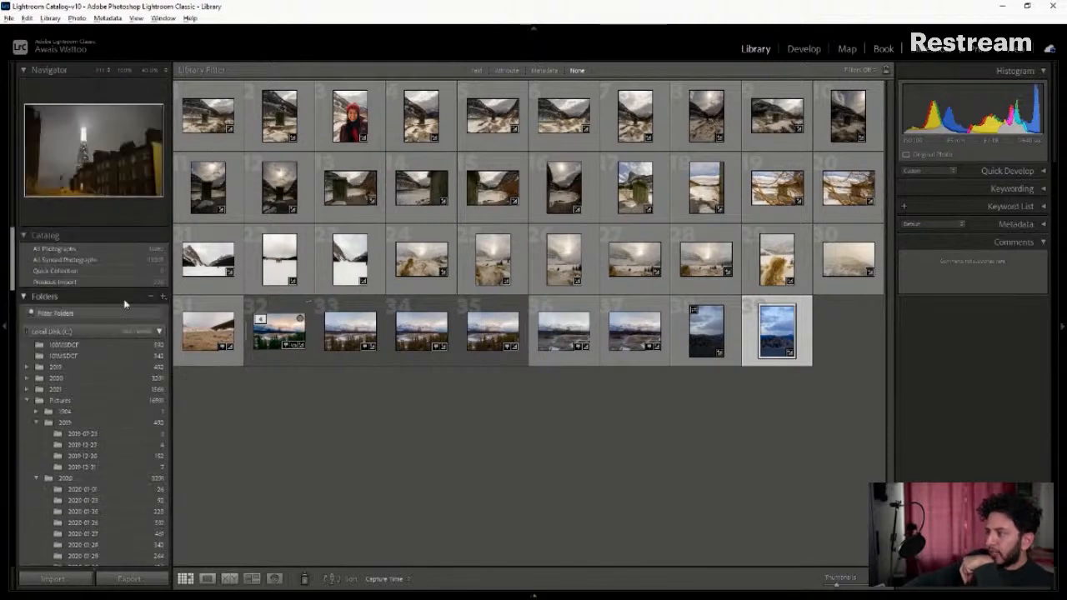
scroll(133, 447, down, 10)
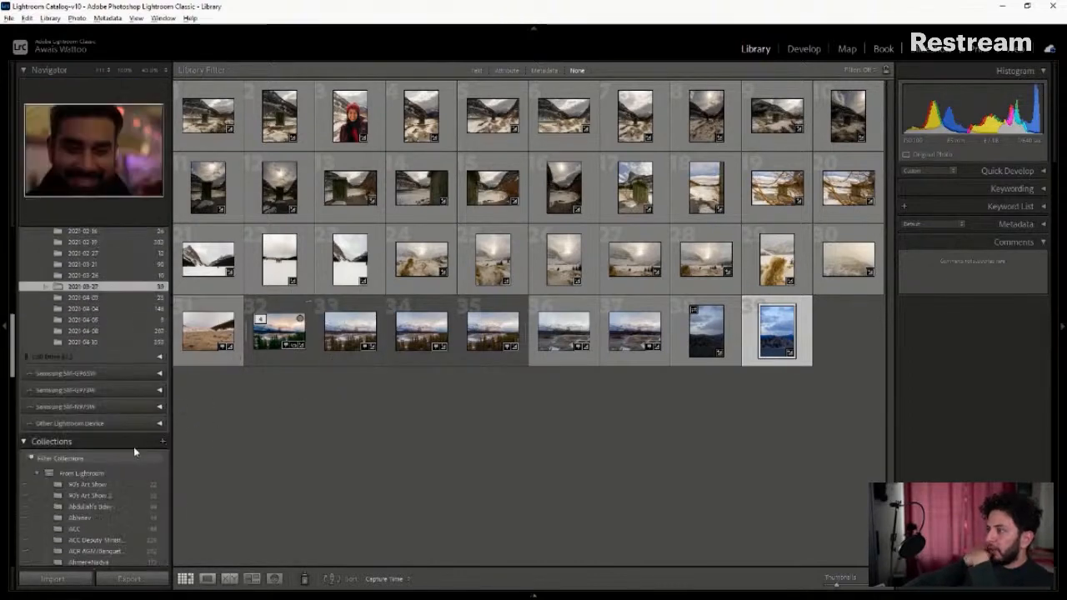
scroll(134, 447, up, 2)
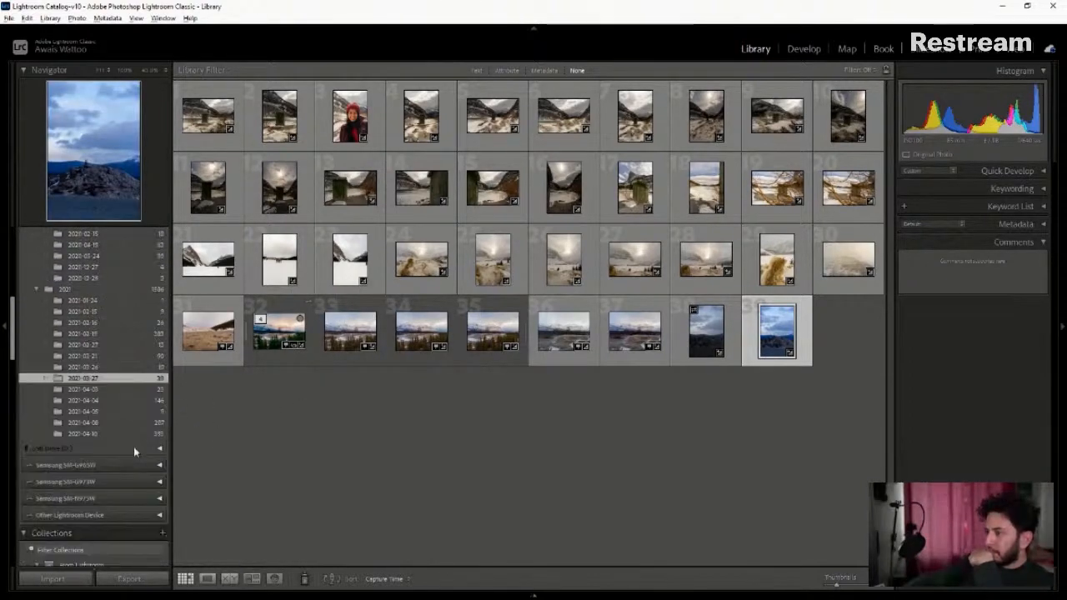
click(161, 414)
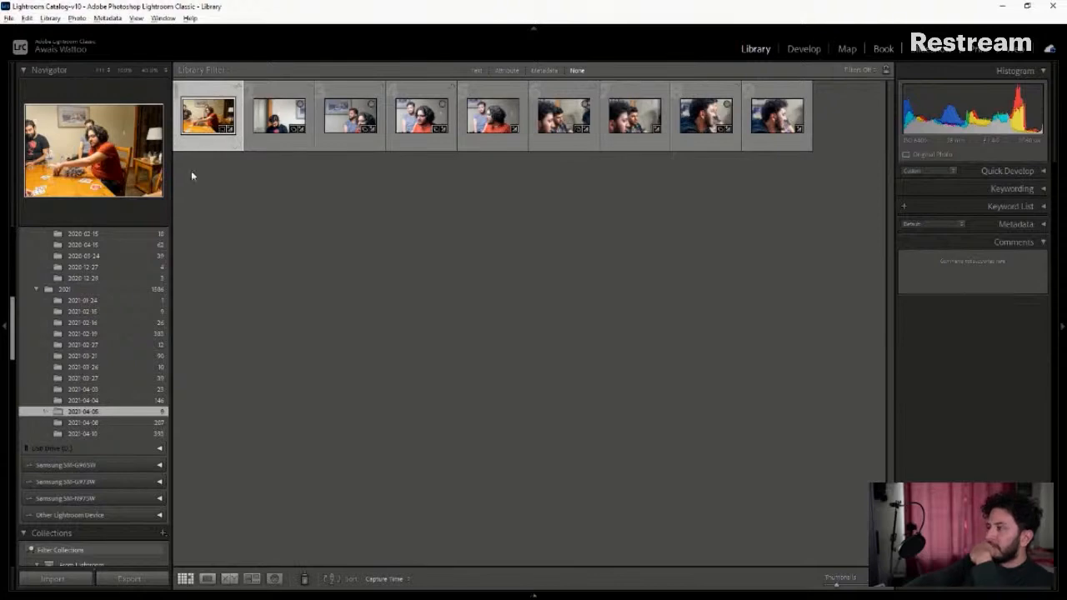
click(120, 402)
scroll(533, 334, down, 10)
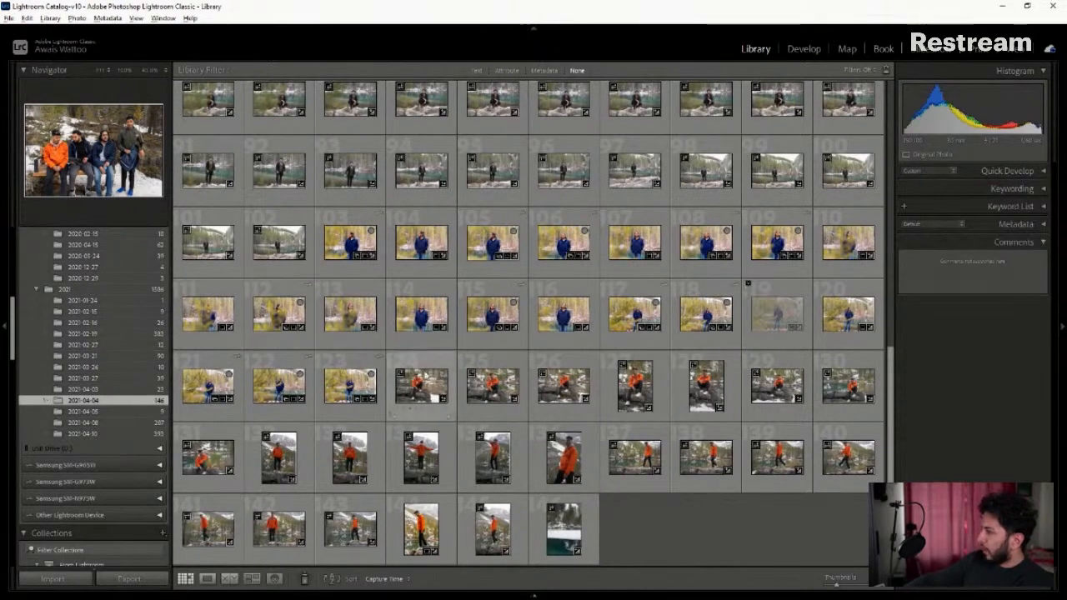
double_click(421, 386)
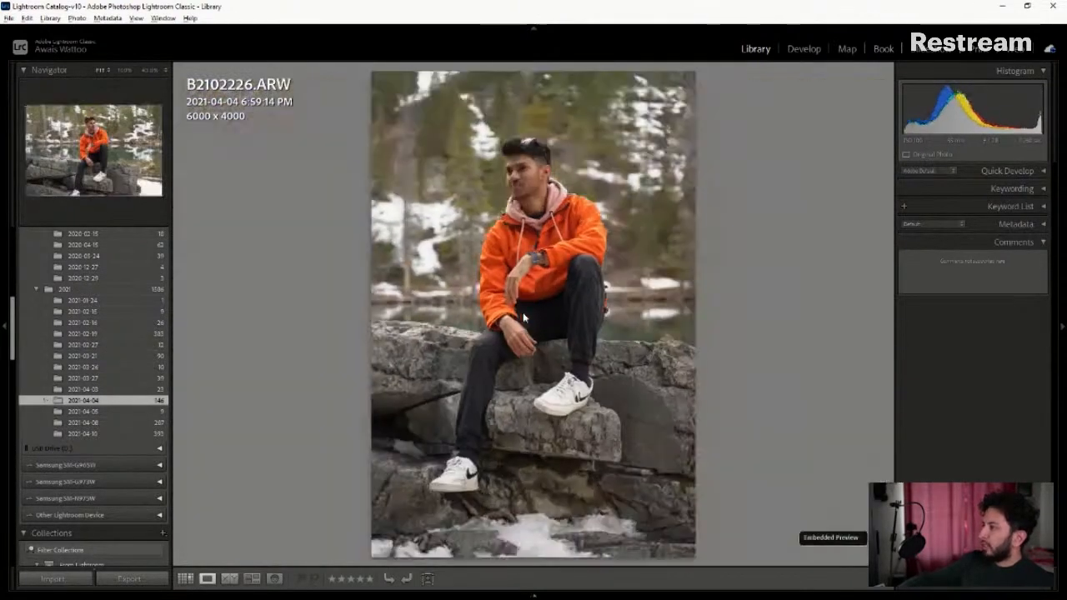
- Select the upright seated orange-hoodie portrait B2102229.ARW in the 2021-04-04 folder and open it for developing
key(Right)
key(g)
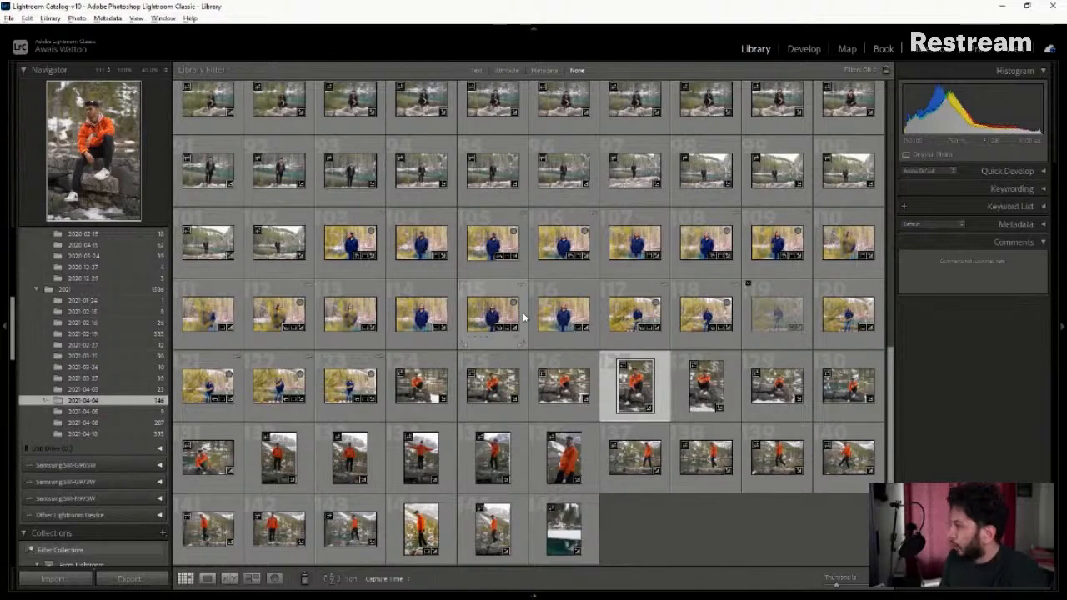
click(620, 509)
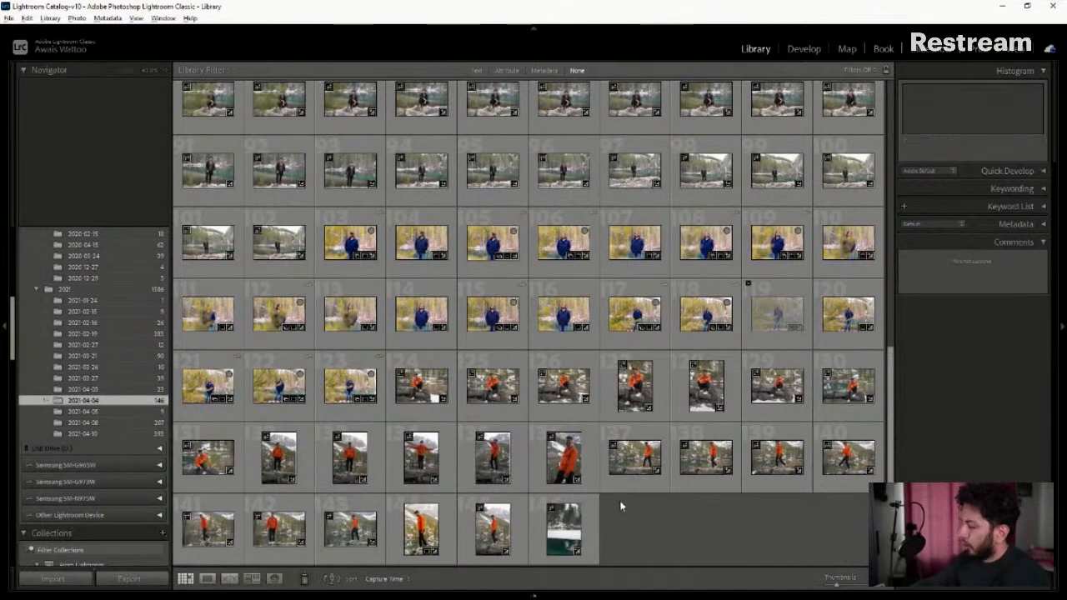
key(d)
key(g)
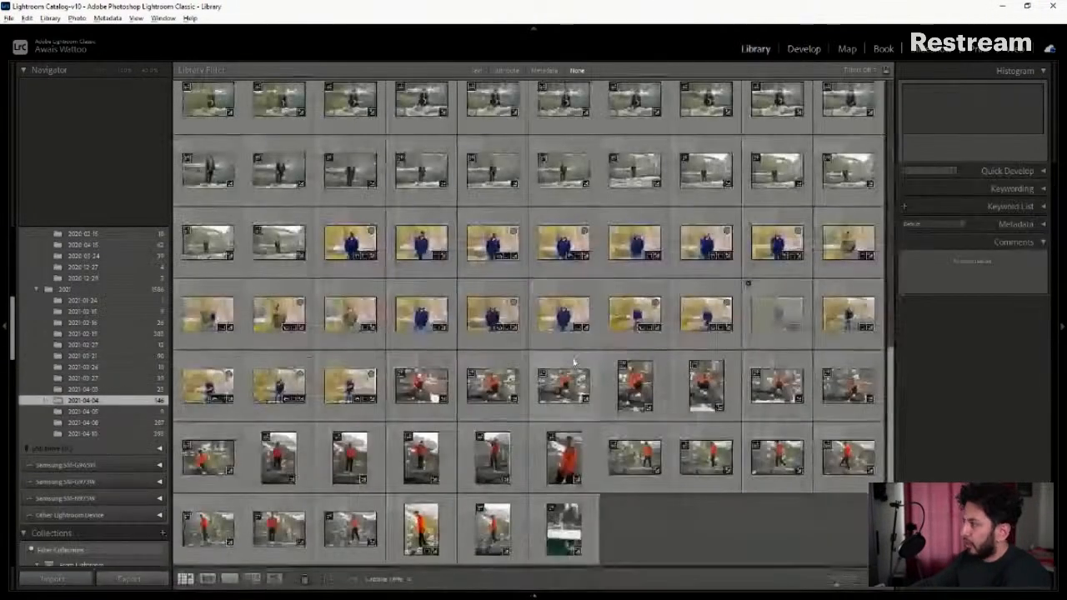
click(635, 385)
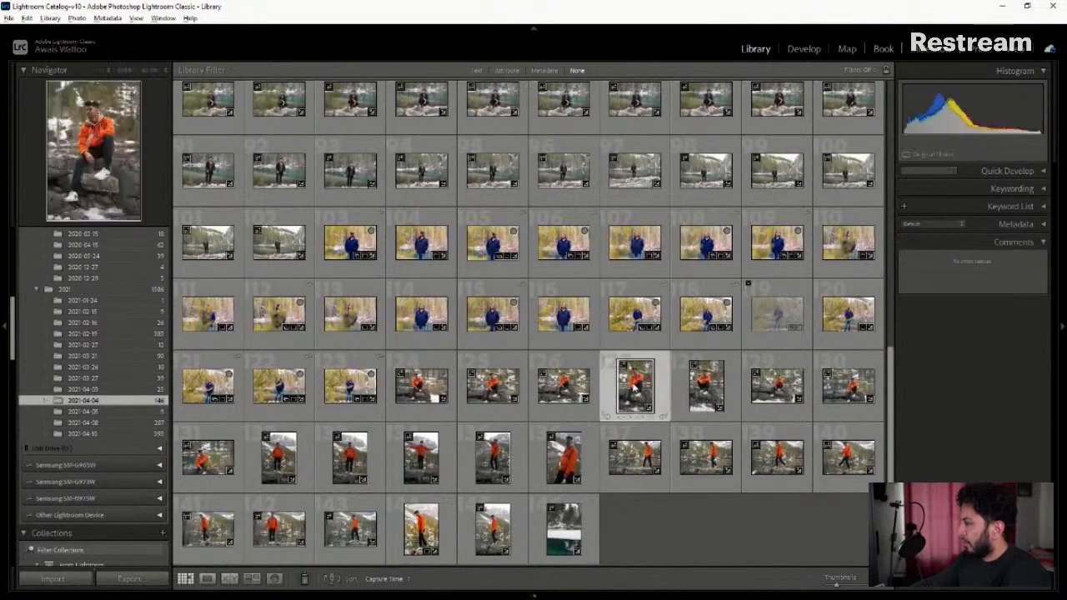
key(d)
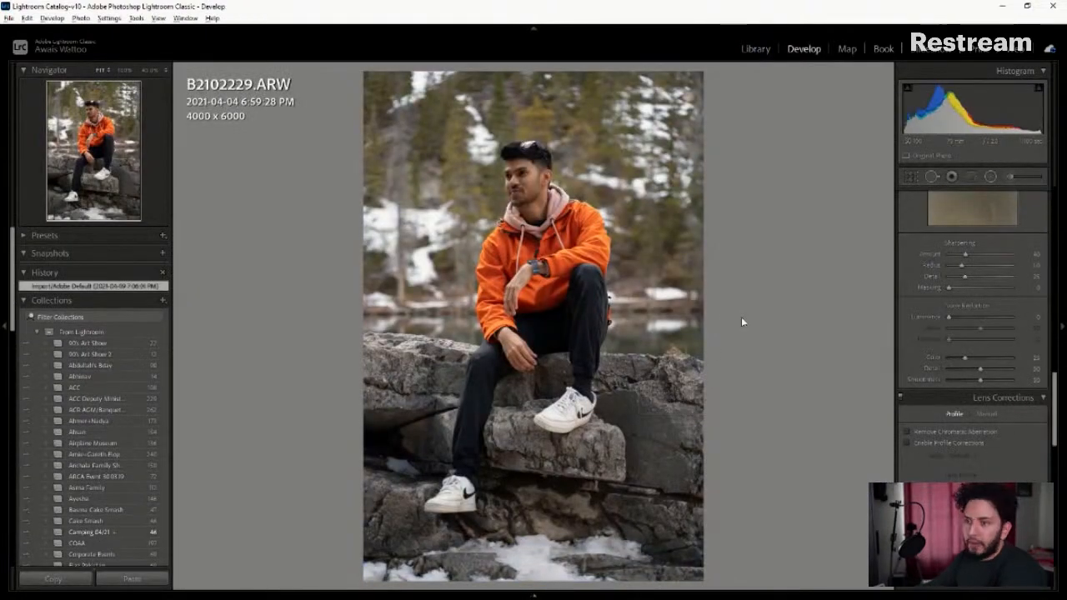
key(g)
scroll(696, 344, up, 2)
scroll(698, 342, down, 4)
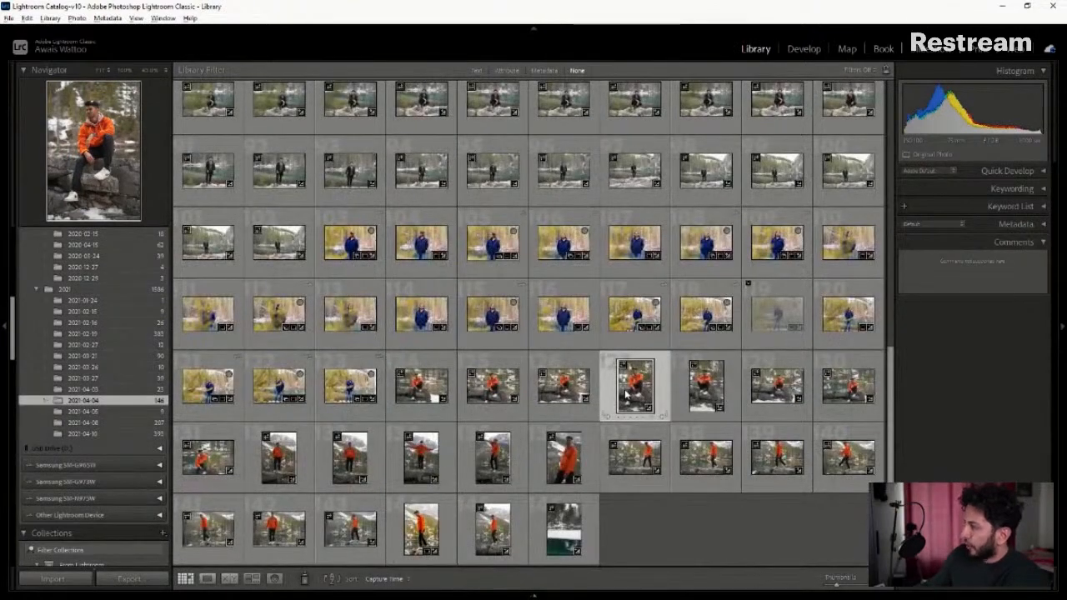
key(d)
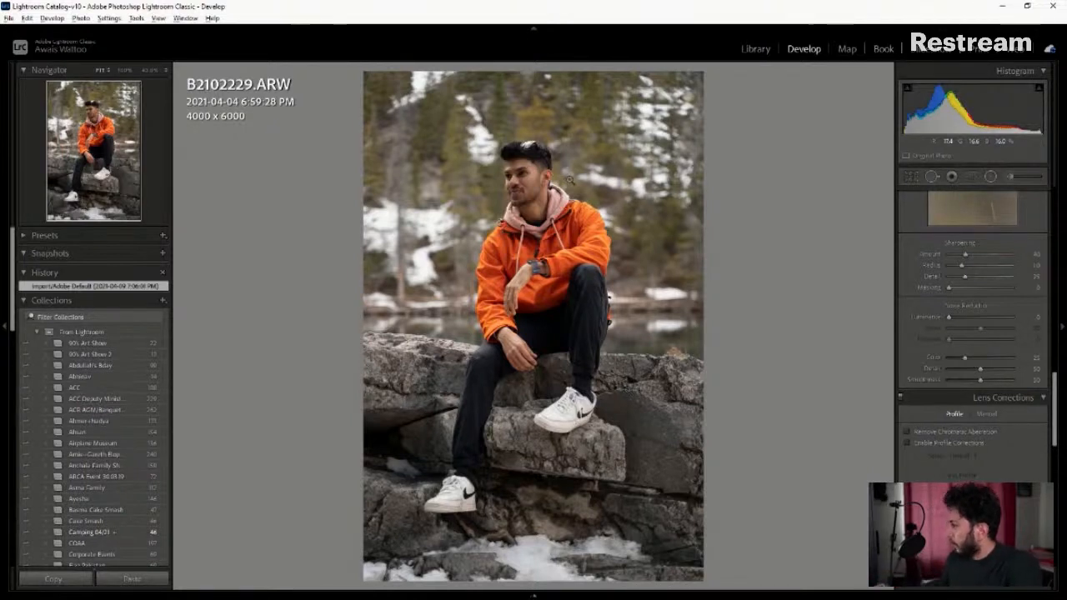
- Reset the portrait's develop settings, and apply automatic tone settings and automatic white balance
click(994, 589)
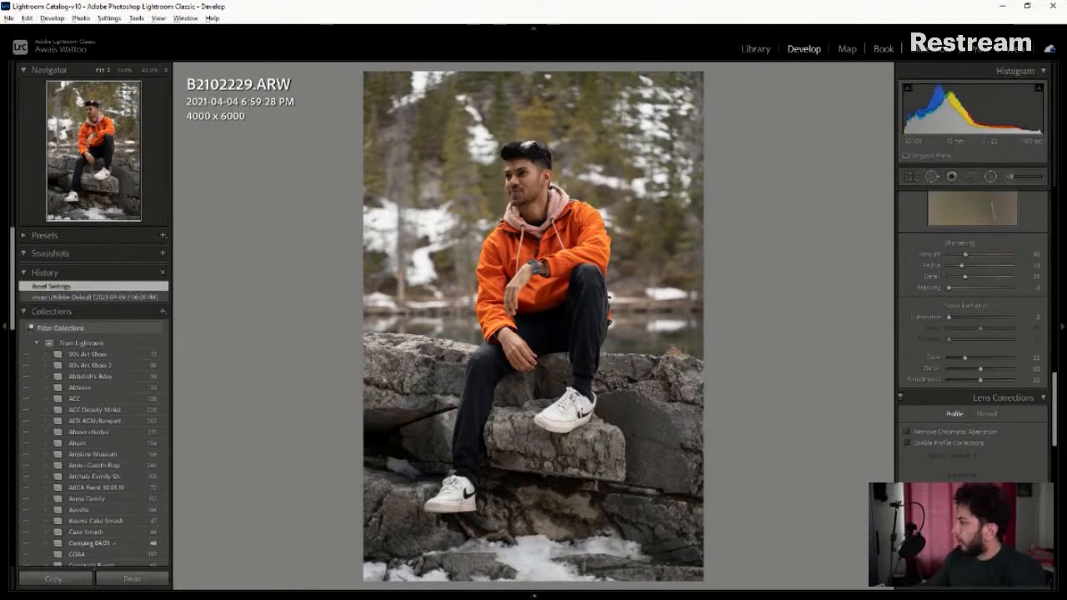
scroll(931, 286, up, 10)
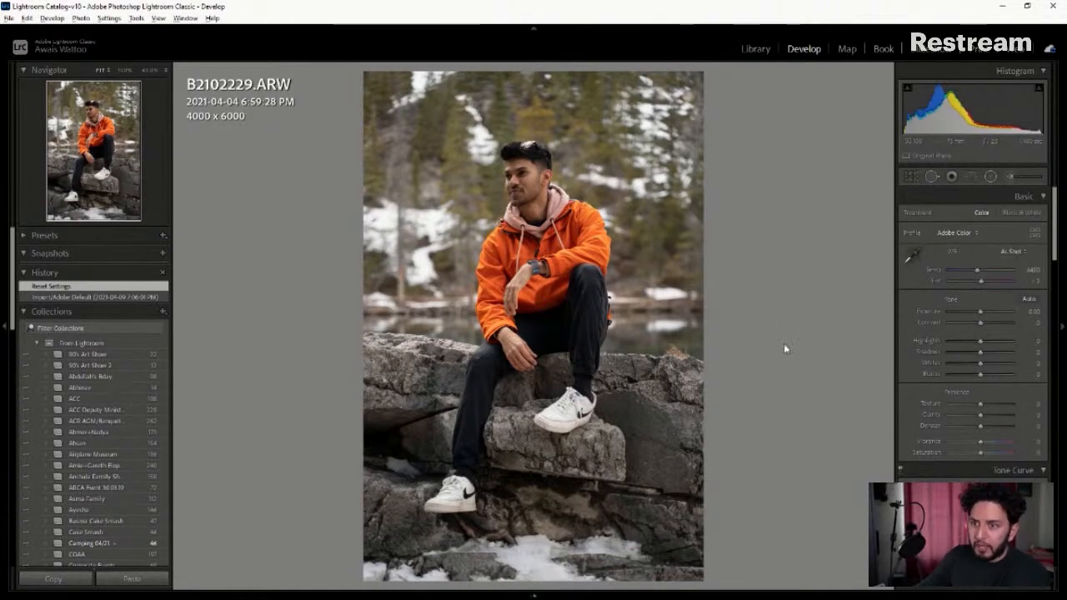
key(ctrl+u)
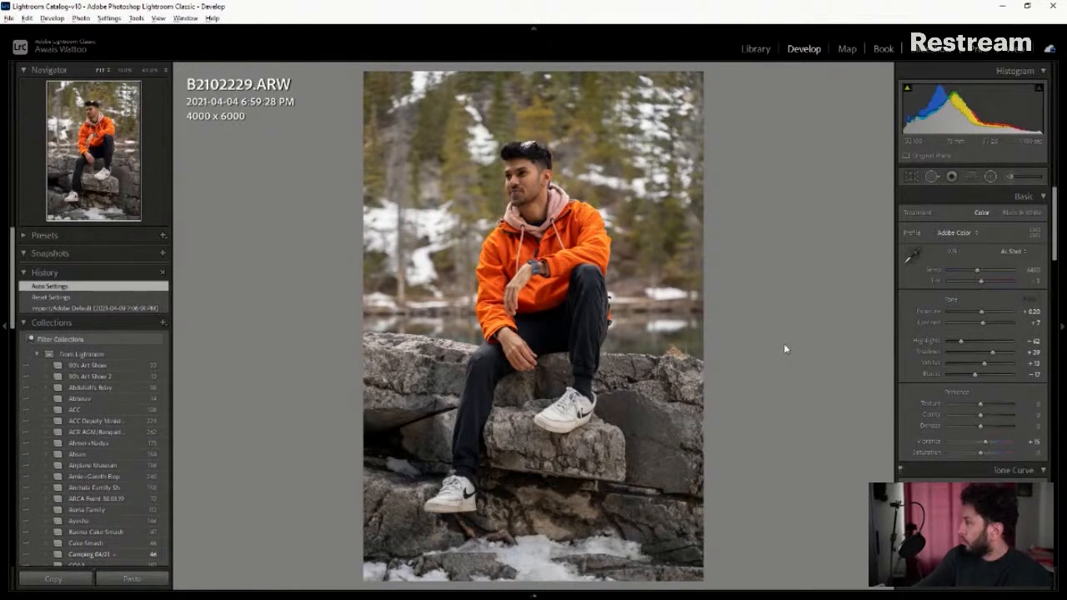
key(ctrl+z)
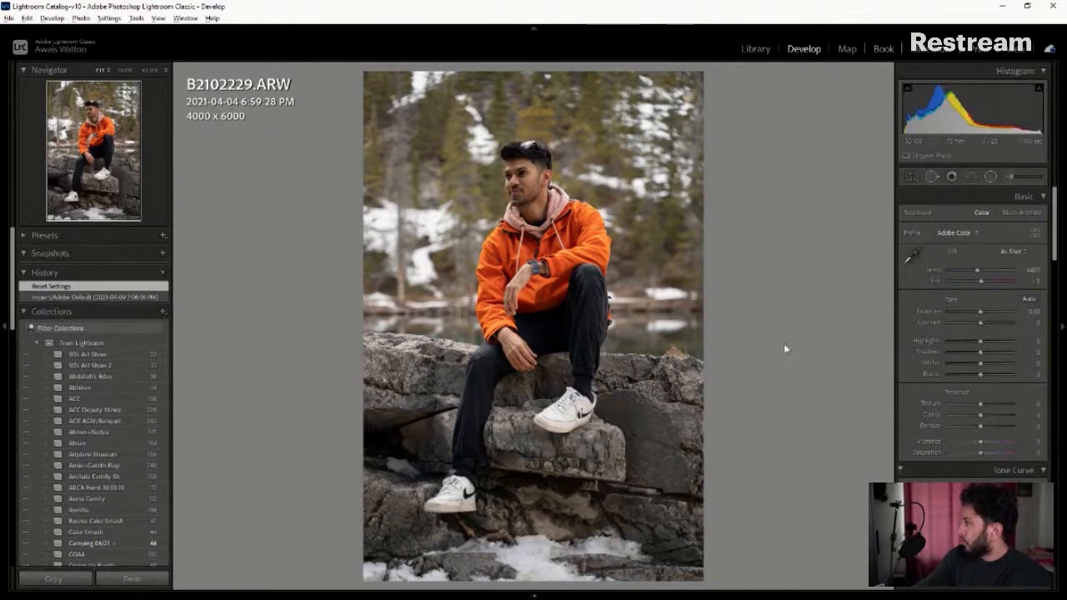
key(ctrl+u)
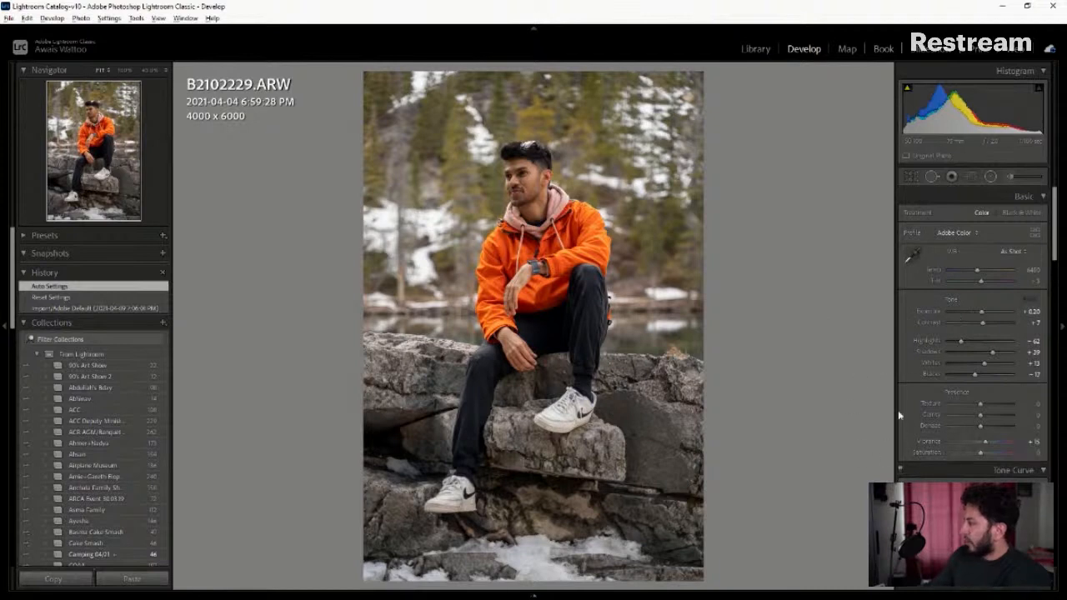
key(ctrl+shift+u)
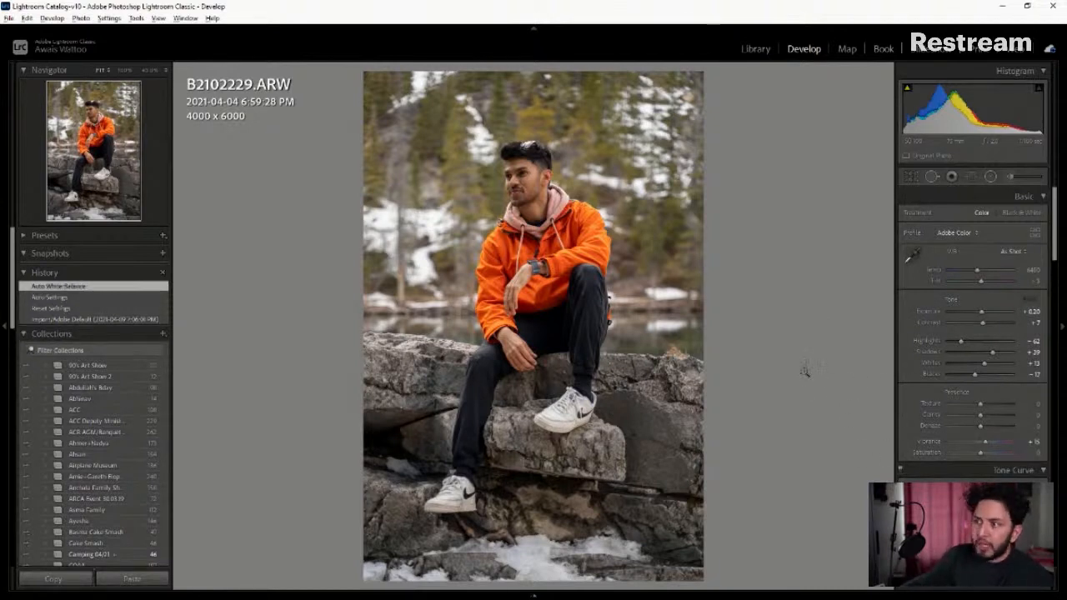
- Try a custom white balance sampled from the snow behind the seated man, and undo it
click(910, 255)
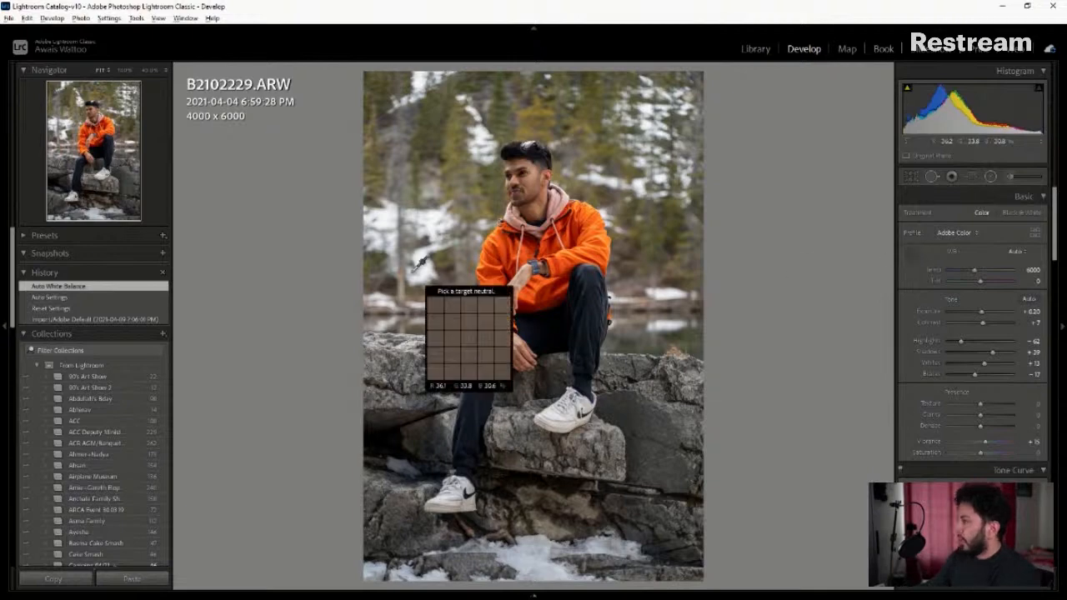
click(457, 220)
key(ctrl+z)
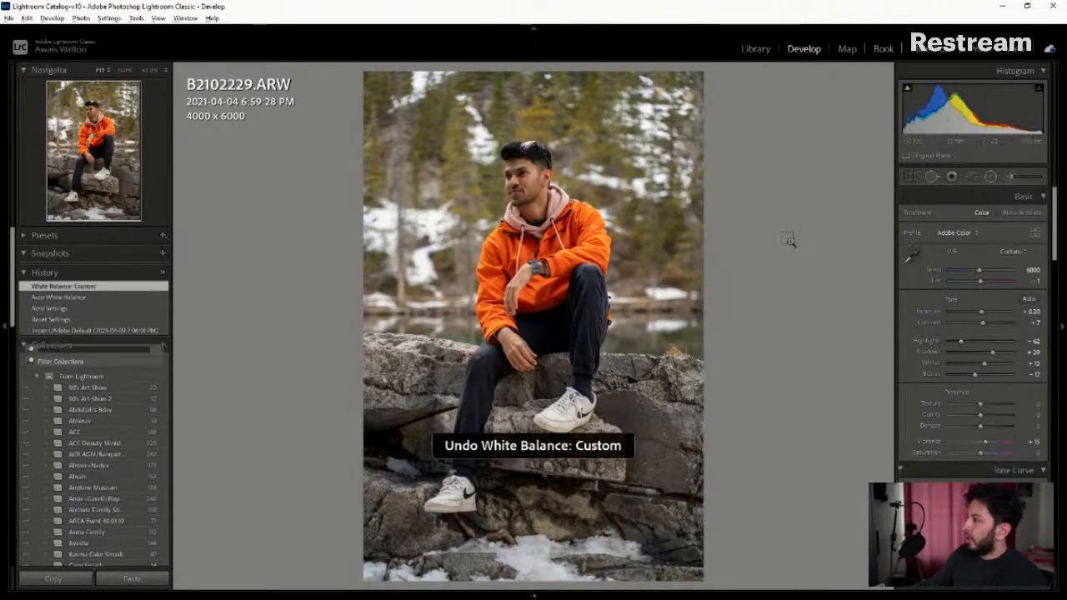
- Set the portrait's exposure to +0.50 and its blacks to -34
drag(957, 103, 900, 108)
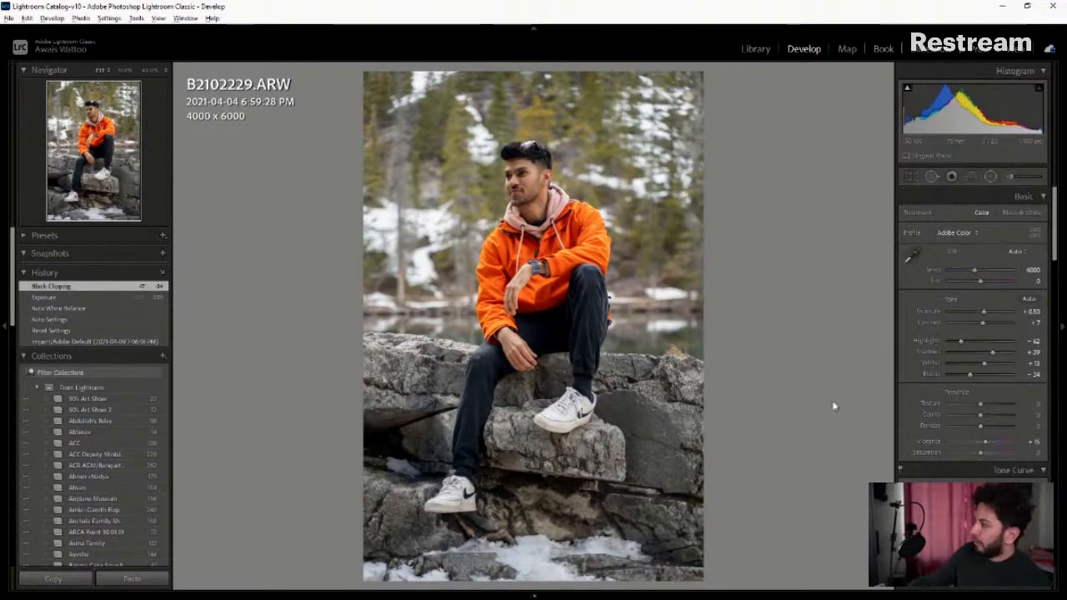
key(g)
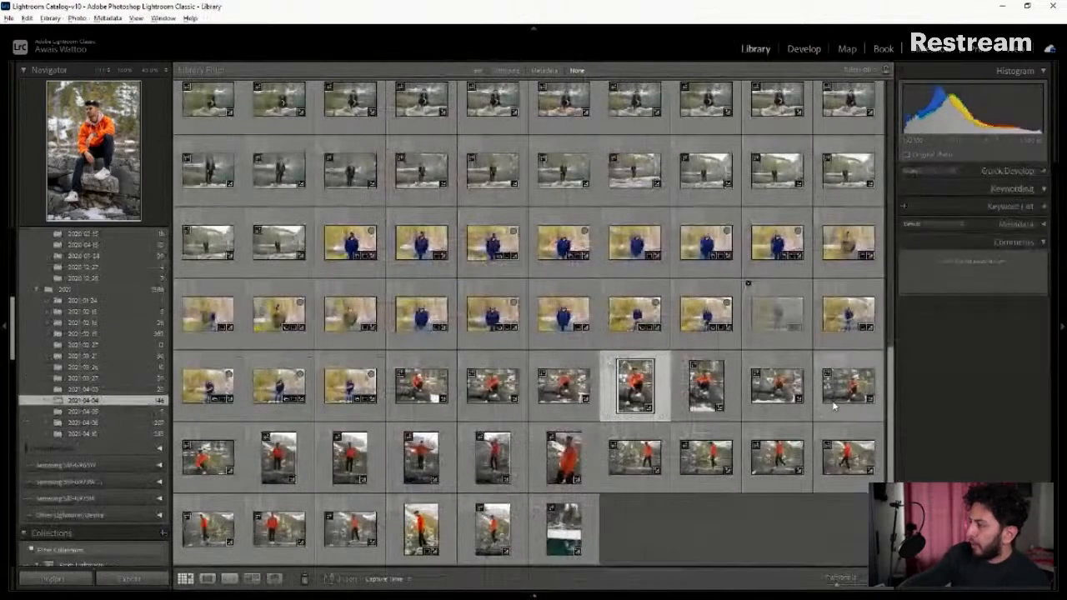
key(d)
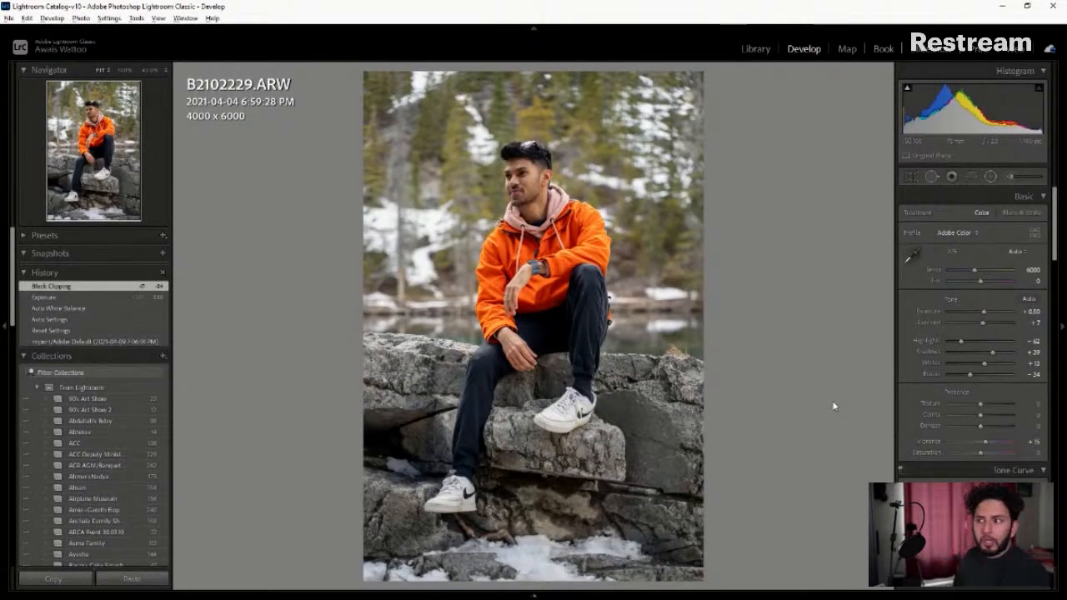
scroll(905, 363, down, 3)
scroll(905, 364, up, 3)
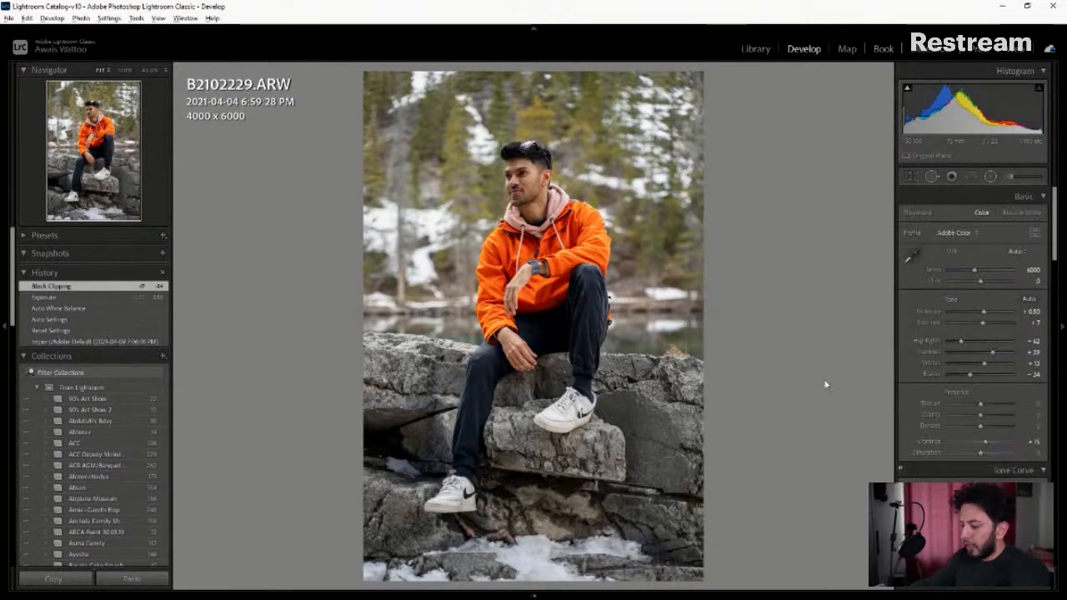
- Collapse all the develop adjustment sections, from Basic through Calibration
key(ctrl+1)
key(ctrl+2)
key(ctrl+3)
key(ctrl+4)
key(ctrl+5)
key(ctrl+6)
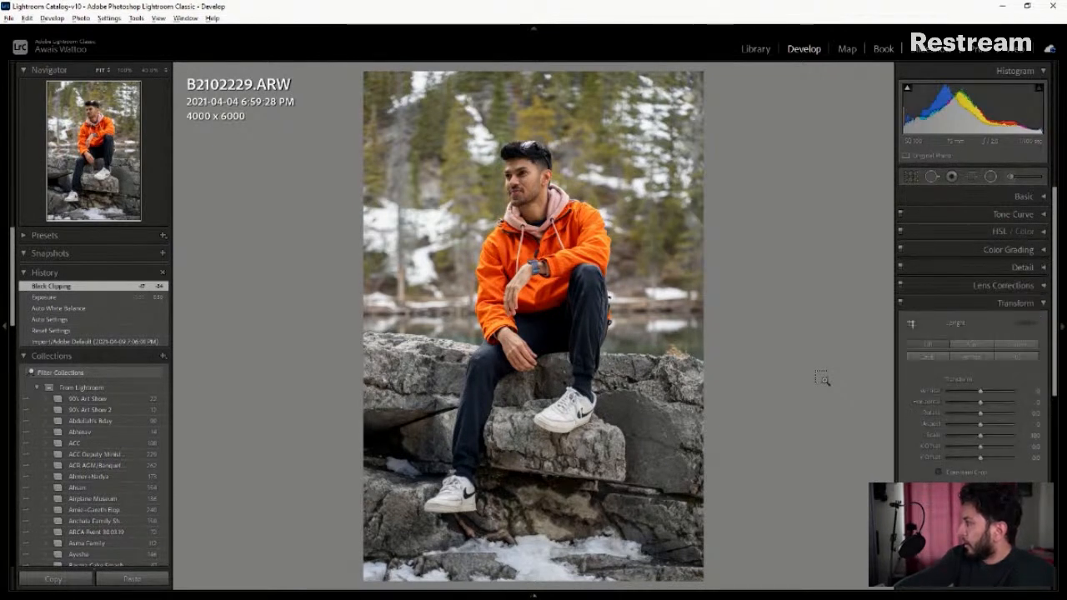
key(ctrl+7)
key(ctrl+8)
key(ctrl+9)
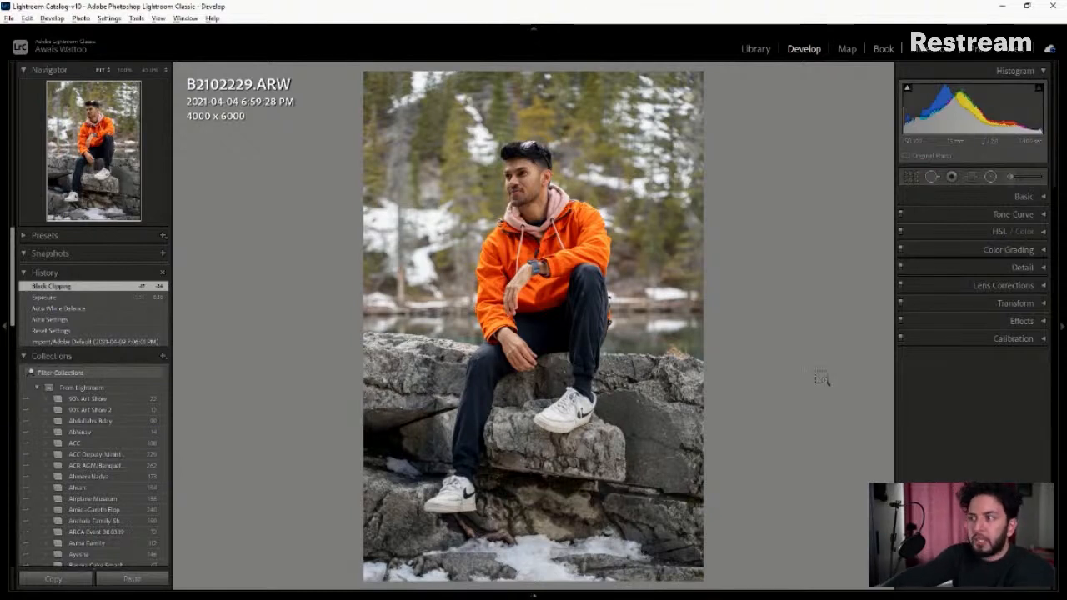
key(ctrl+1)
key(ctrl+1)
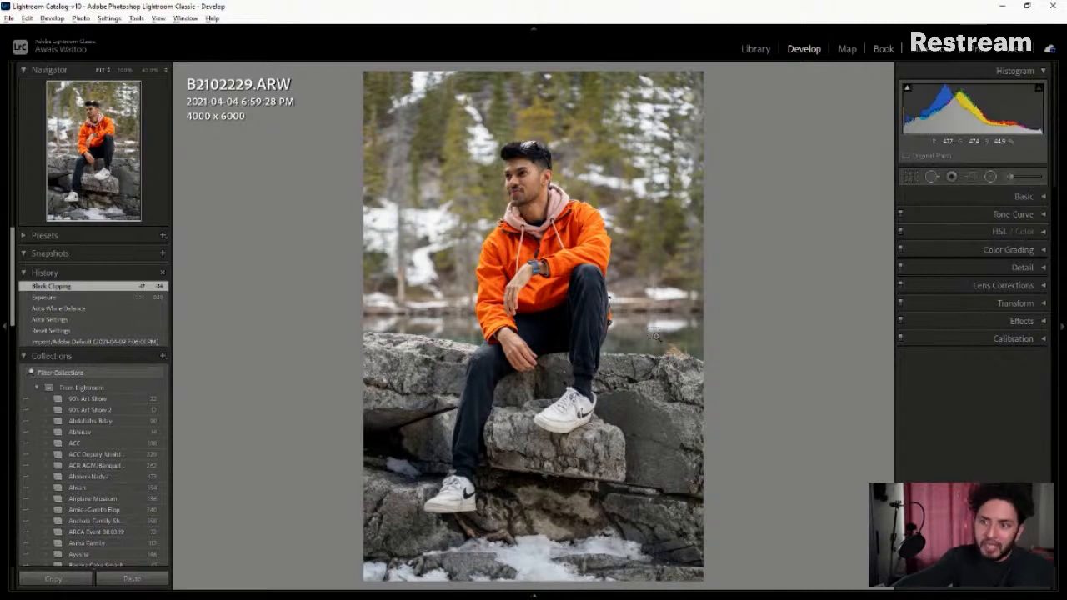
- Expand the develop adjustment sections again, from Basic through Effects
key(ctrl+1)
key(ctrl+2)
key(ctrl+3)
key(ctrl+4)
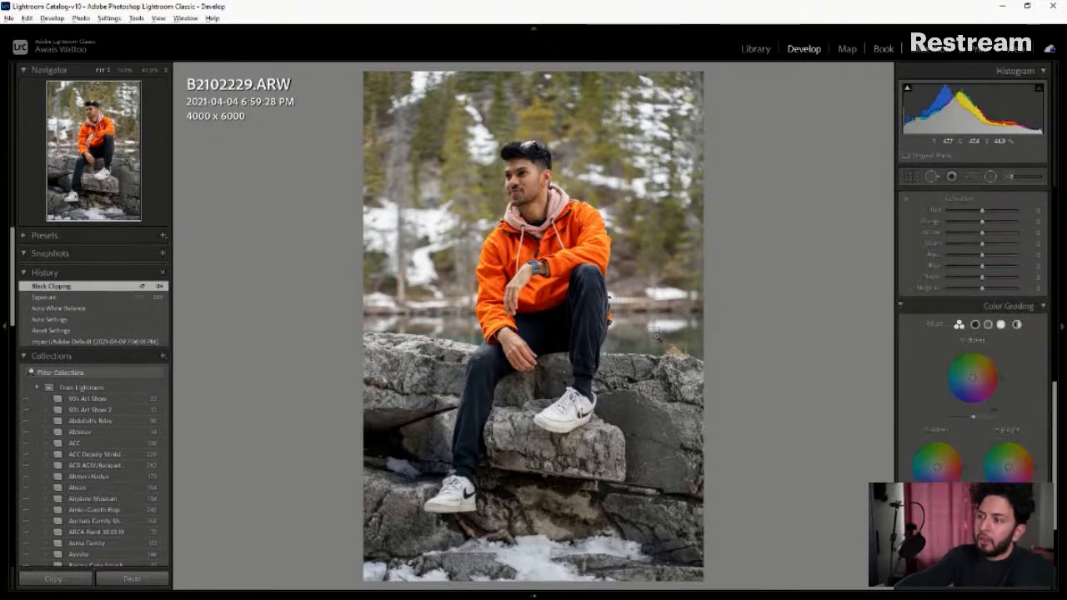
key(ctrl+5)
key(ctrl+6)
key(ctrl+7)
key(ctrl+8)
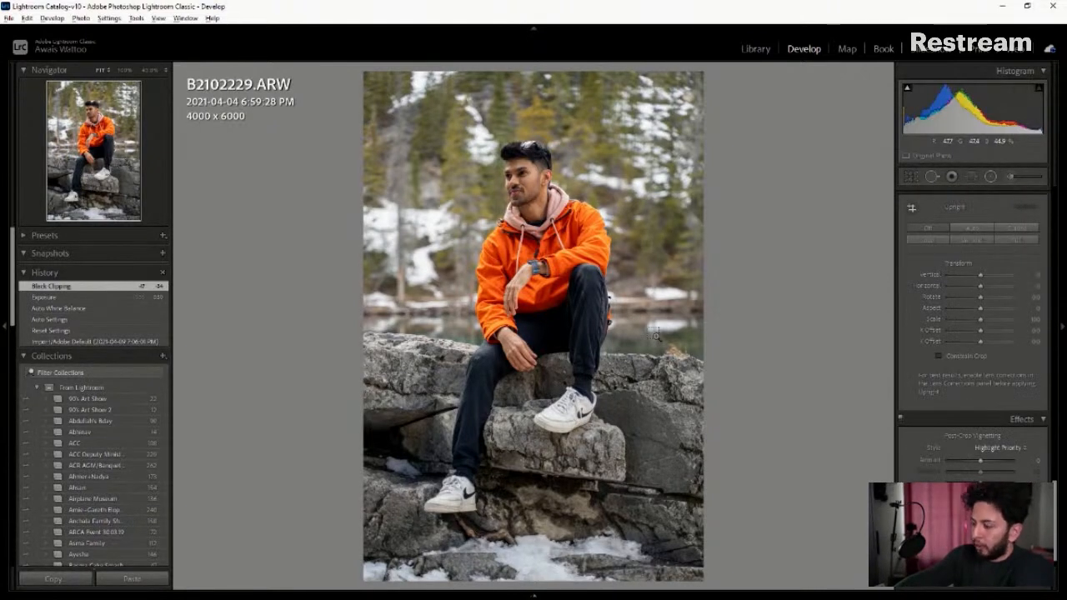
- Collapse the HSL / Color and Color Grading sections, and bring the Basic adjustments back into view
key(ctrl+3)
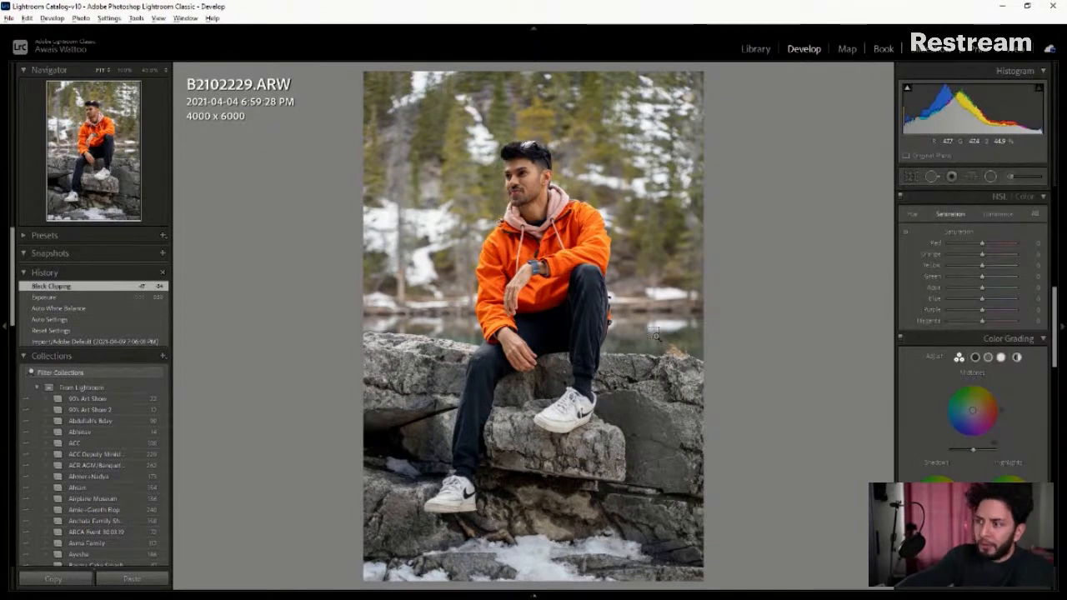
key(ctrl+4)
key(ctrl+5)
key(ctrl+4)
key(ctrl+5)
key(ctrl+7)
key(ctrl+2)
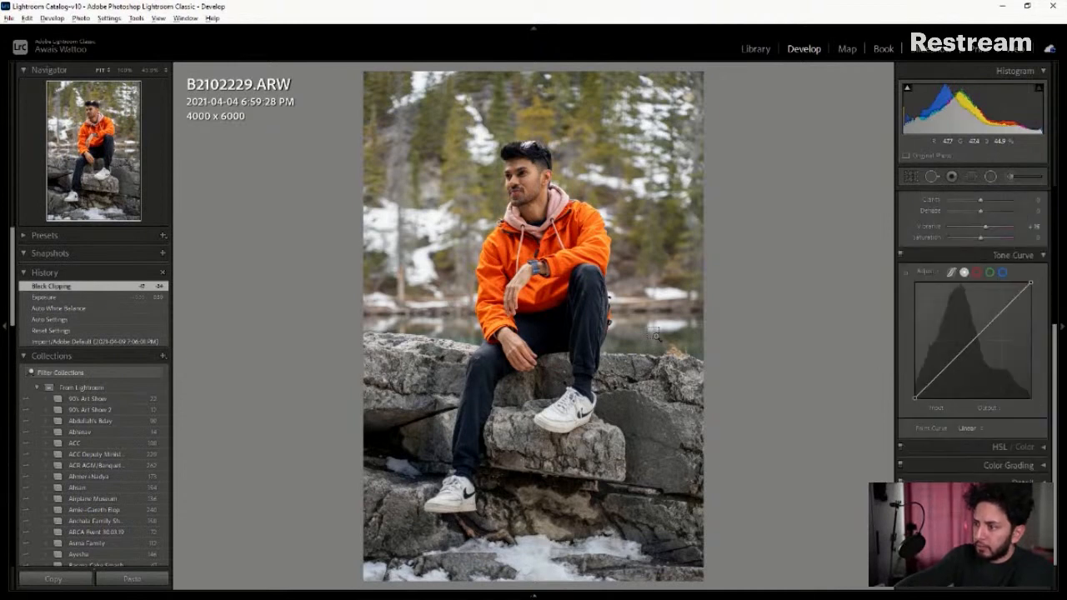
key(ctrl+1)
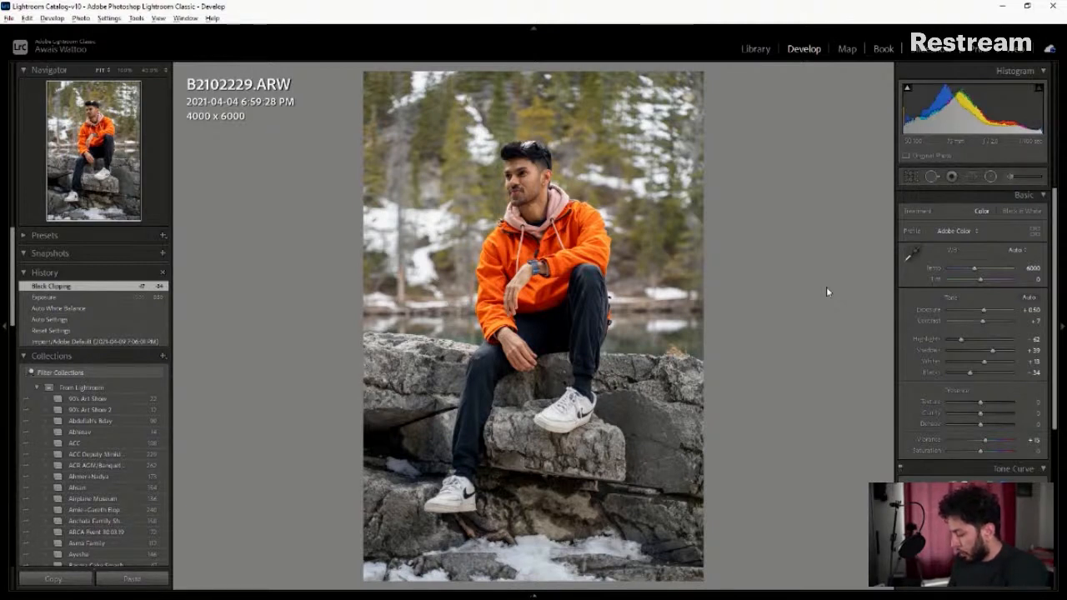
- Toggle the clipping warnings on and off, and compare B2102229.ARW side by side with B2102230.ARW before returning to developing
key(j)
key(j)
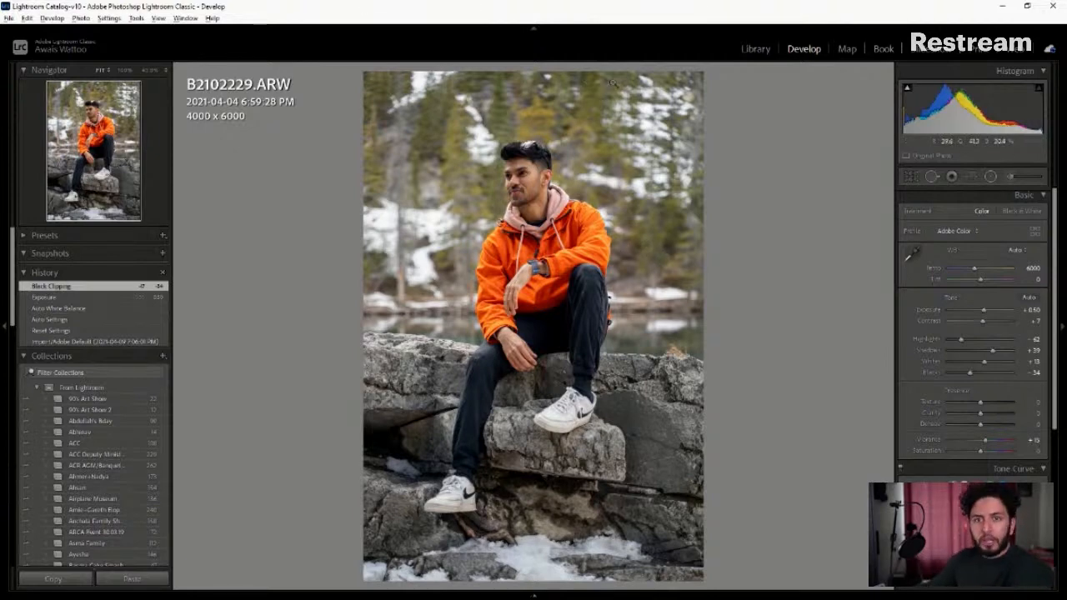
key(c)
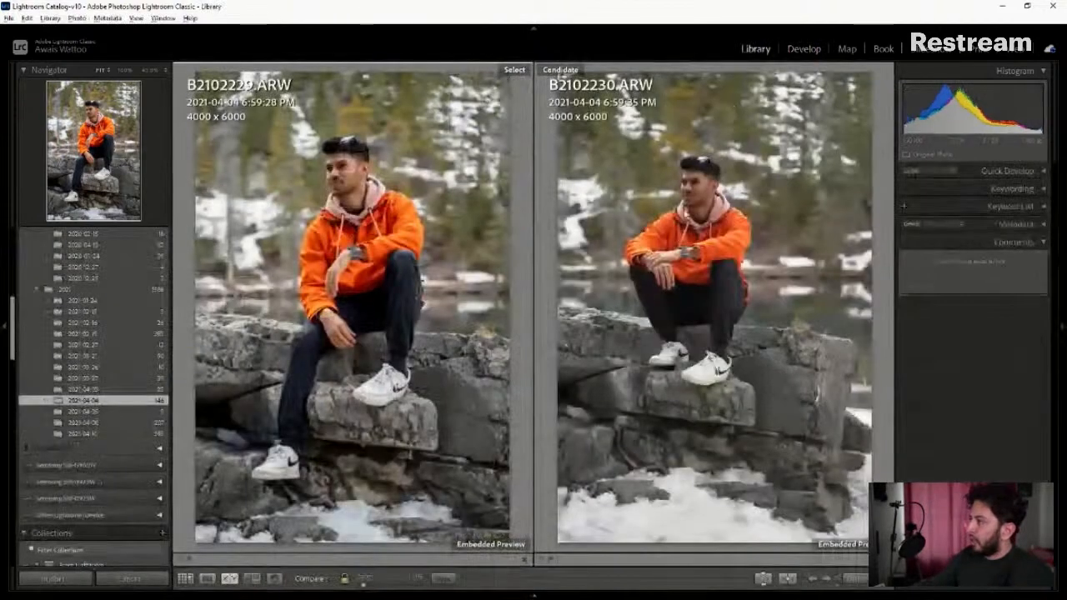
key(e)
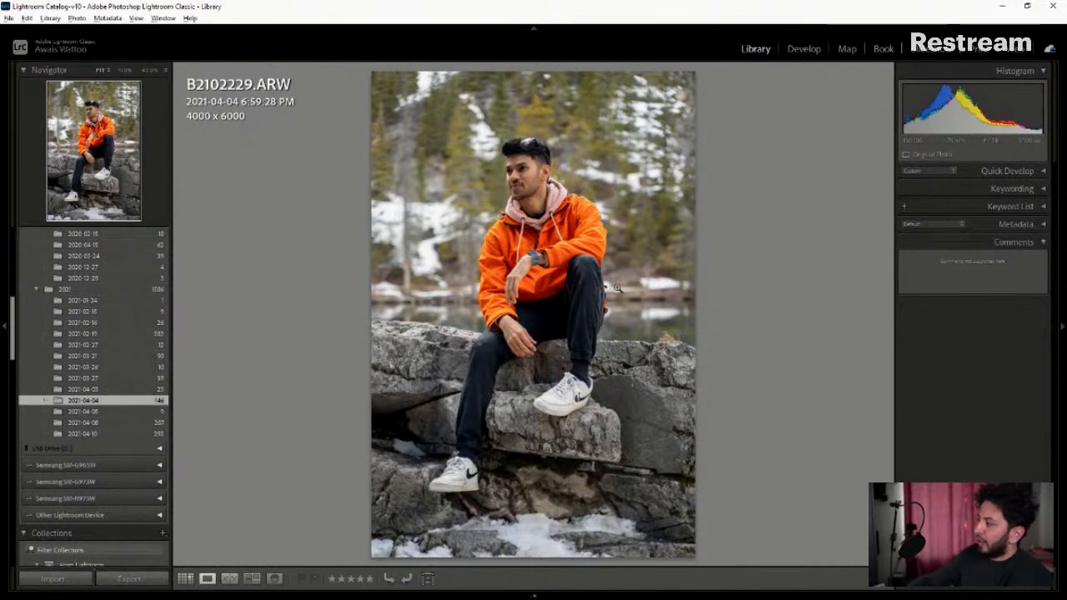
key(d)
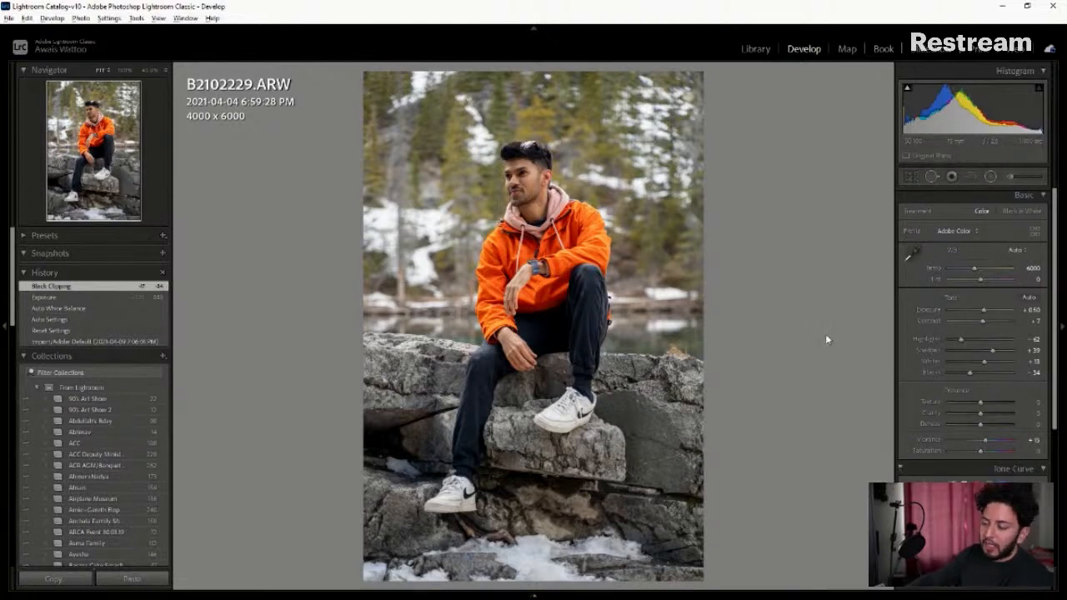
- Try cropping the portrait to the 4 x 5 / 8 x 10 aspect ratio, and cancel the crop
key(r)
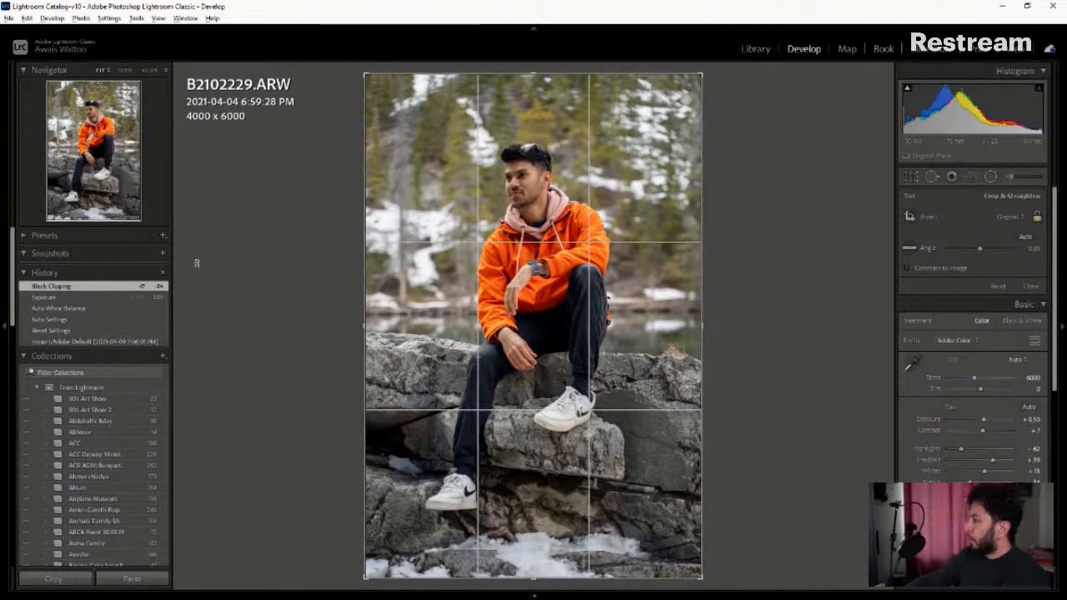
click(1012, 217)
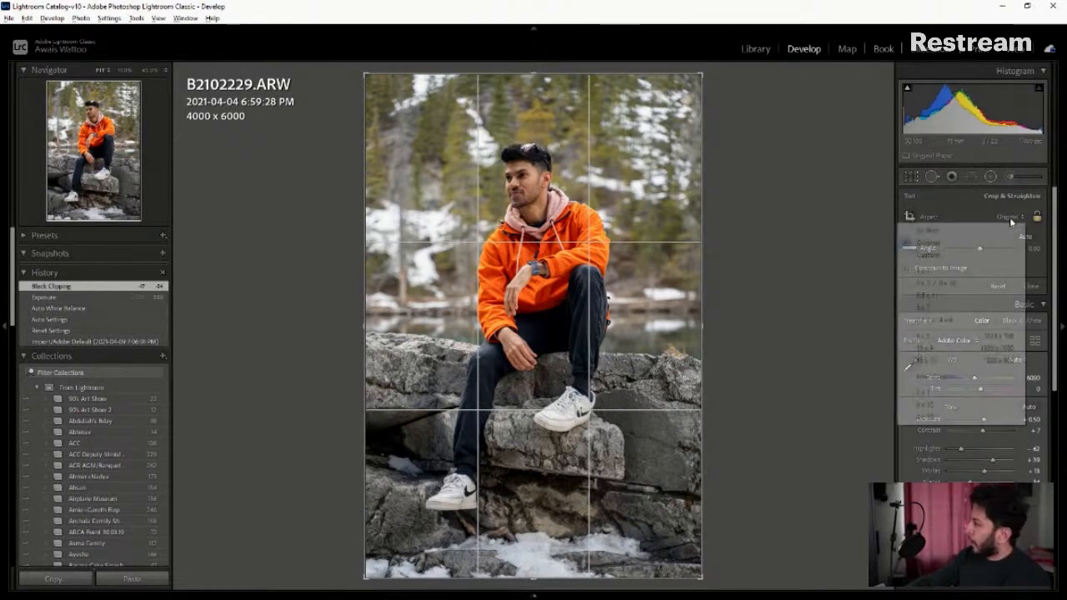
click(942, 280)
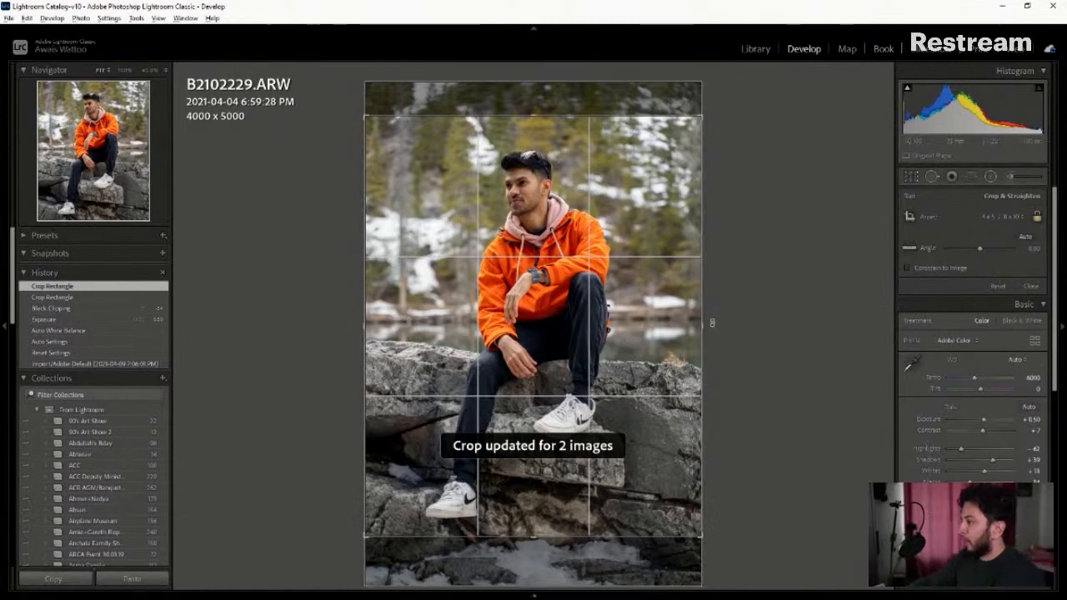
key(Escape)
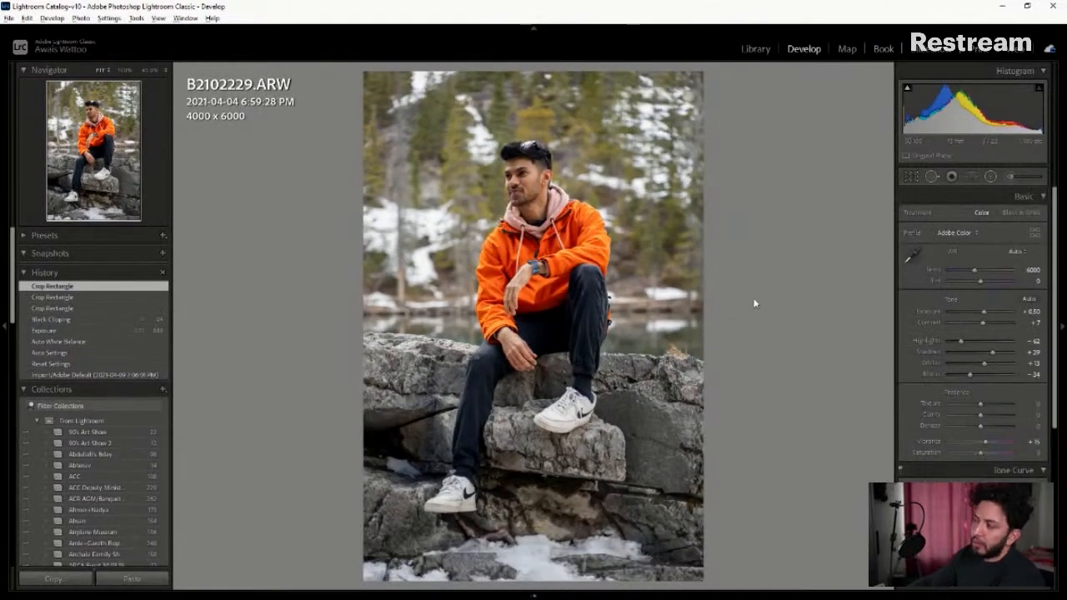
- Go back to the library grid and reopen the seated orange-hoodie portrait for developing
key(g)
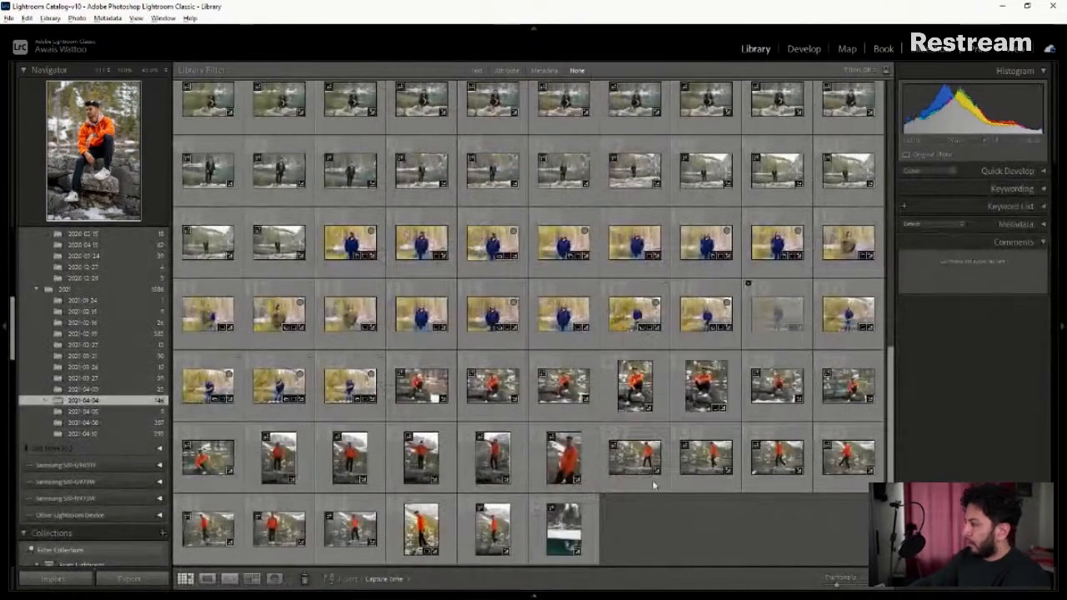
double_click(637, 398)
key(d)
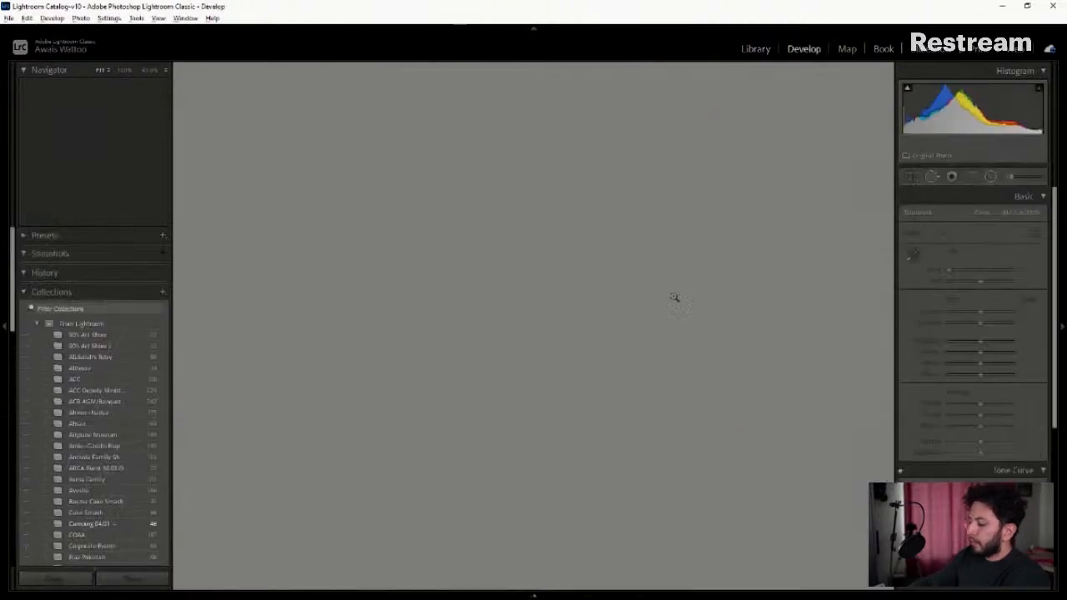
- Cycle through the crop guide overlays, including the spiral, grid and diagonals, back to the rule of thirds, and close the crop without reframing
key(r)
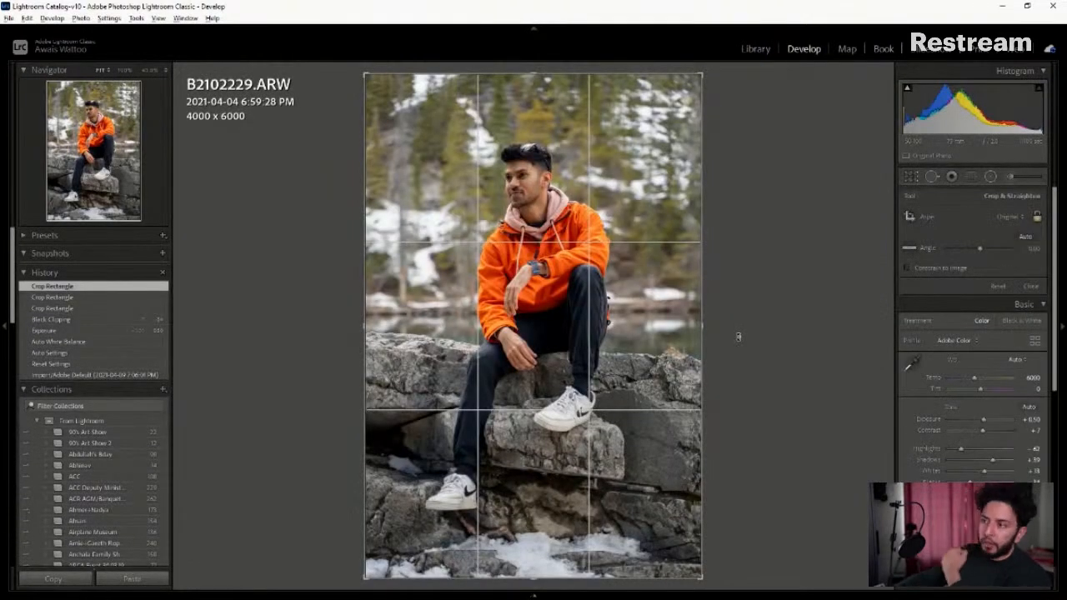
key(o)
key(o)
key(o)
key(o)
key(o)
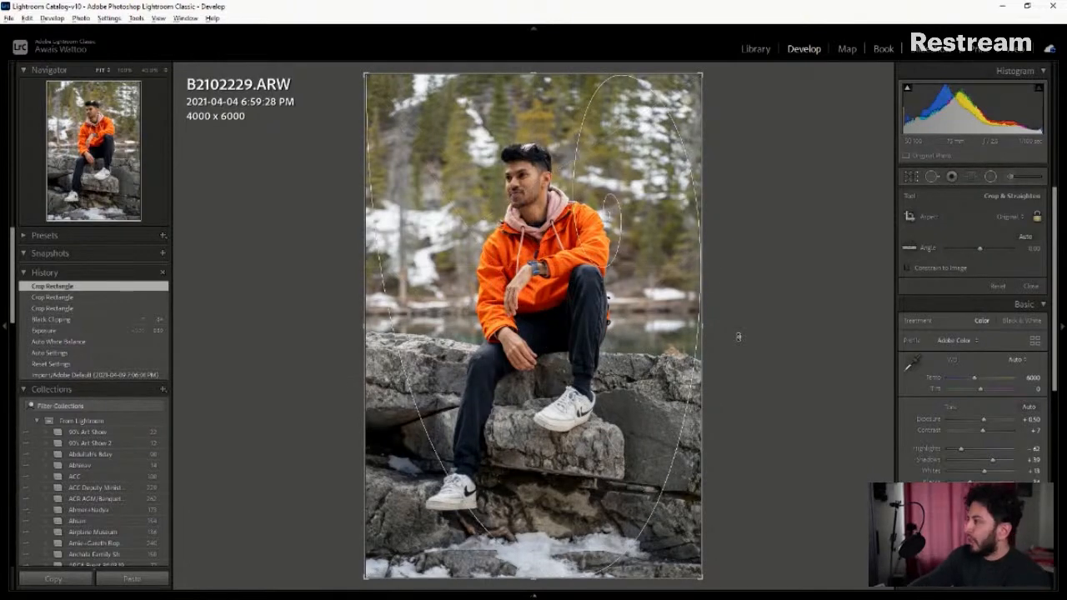
key(o)
key(o)
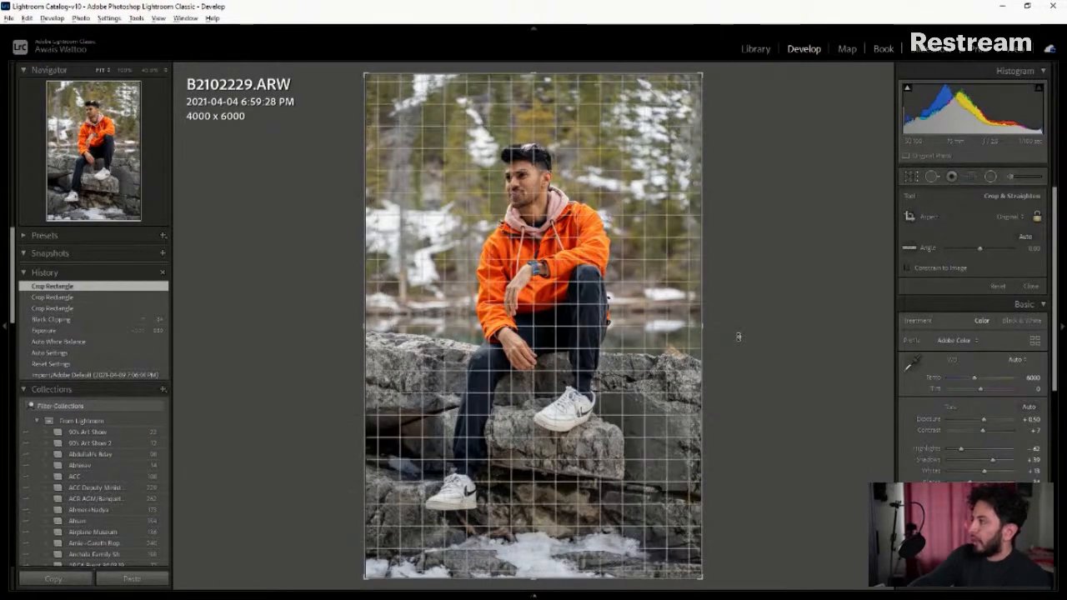
key(o)
key(o)
key(o)
key(o)
key(o)
key(o)
key(o)
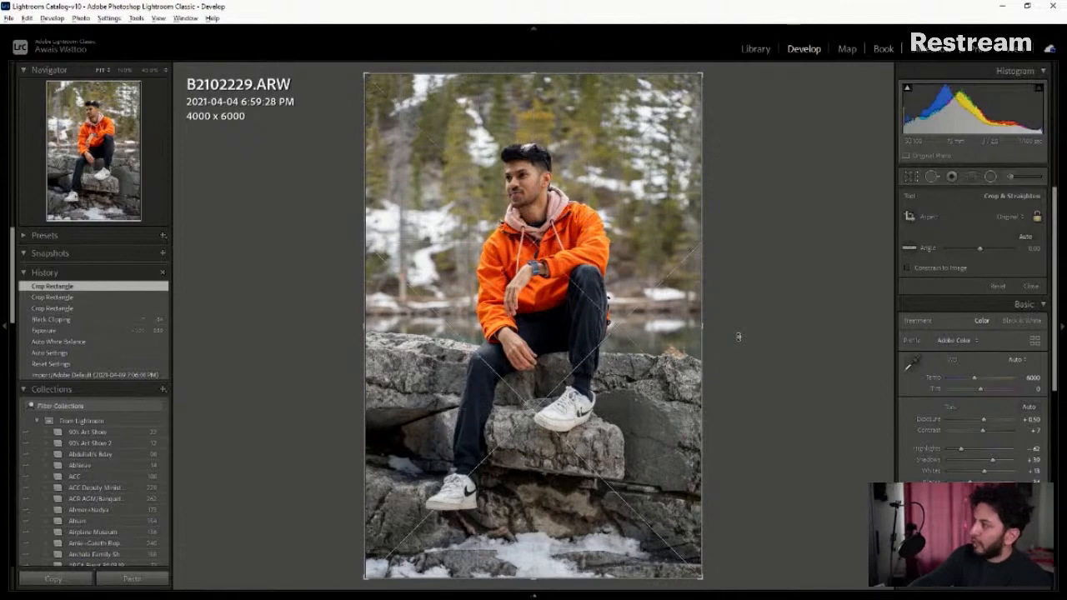
key(o)
key(o)
key(o)
key(o)
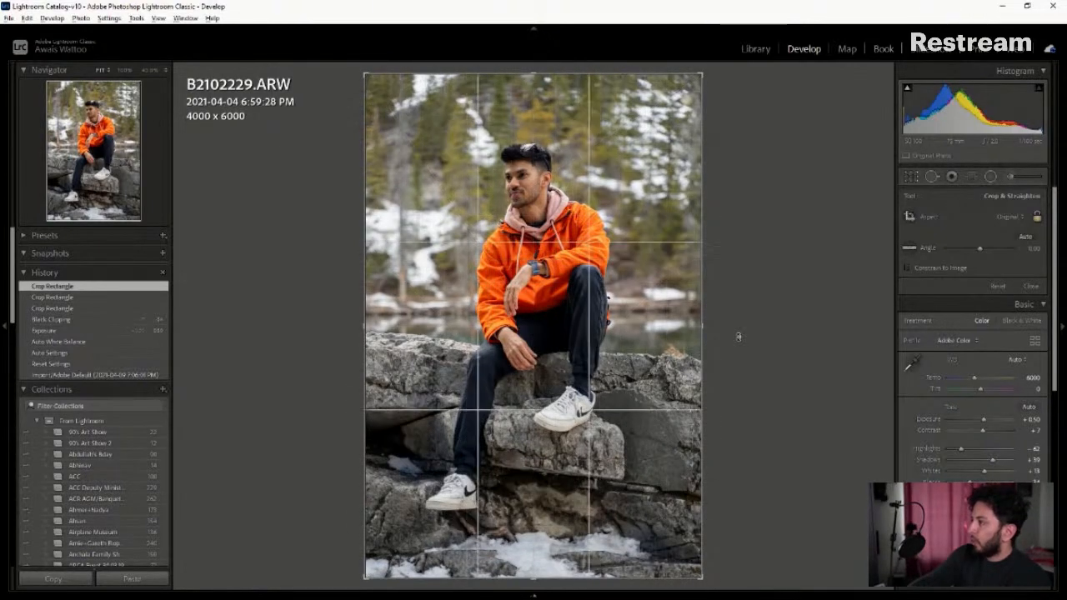
key(o)
key(o)
key(o)
key(o)
key(o)
key(o)
key(o)
key(o)
key(o)
key(o)
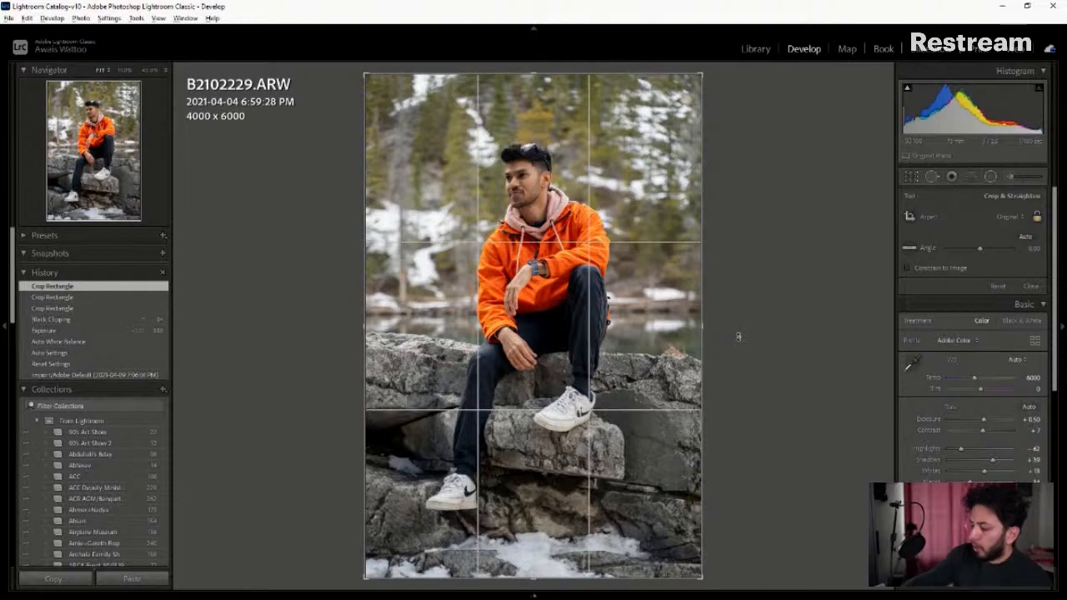
key(Return)
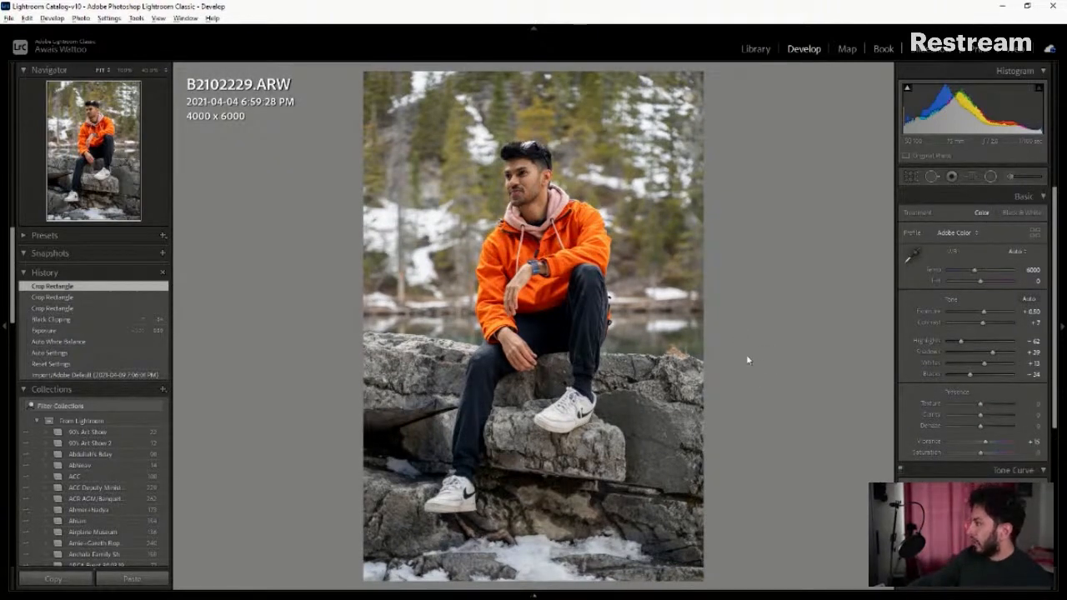
- Check the clipping warnings and use the histogram to set Whites to +16 and Blacks to -18
key(j)
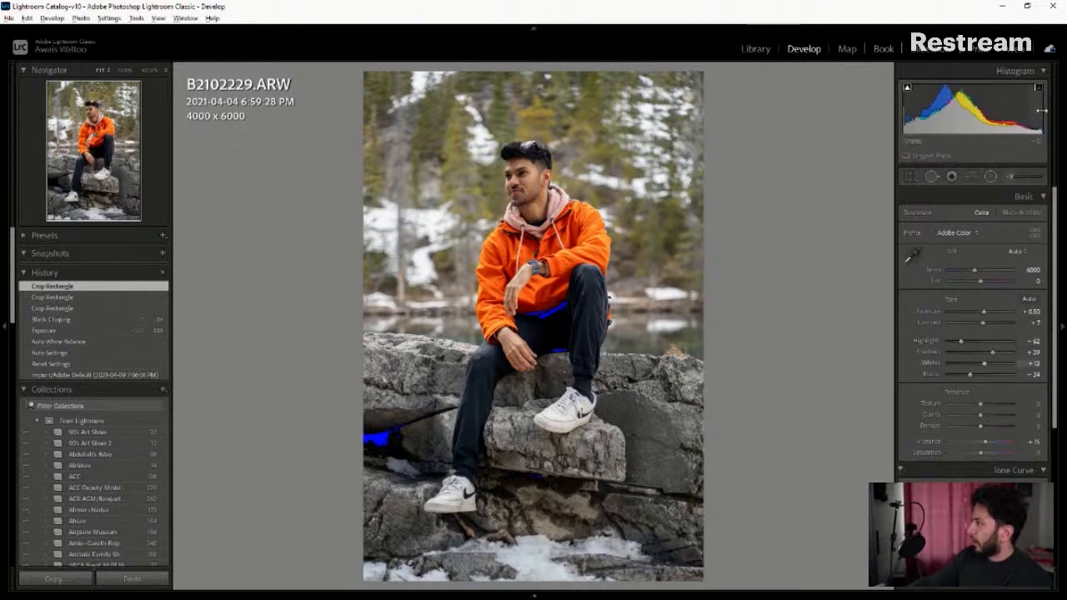
drag(1043, 117, 1063, 116)
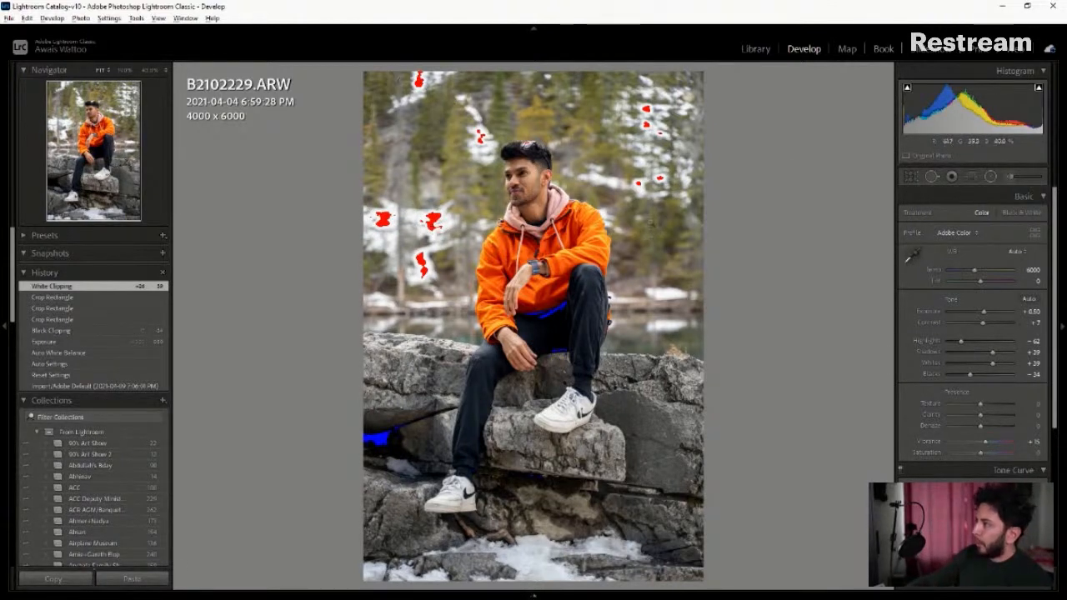
drag(1039, 117, 1021, 123)
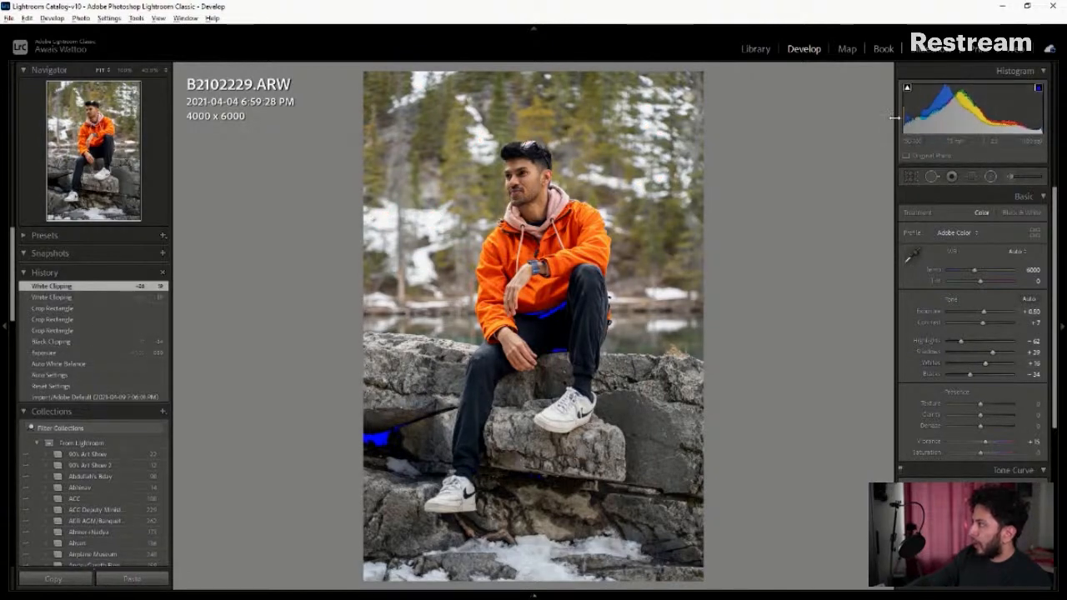
mouse_move(906, 121)
mouse_down()
mouse_move(869, 123)
mouse_move(914, 130)
mouse_up()
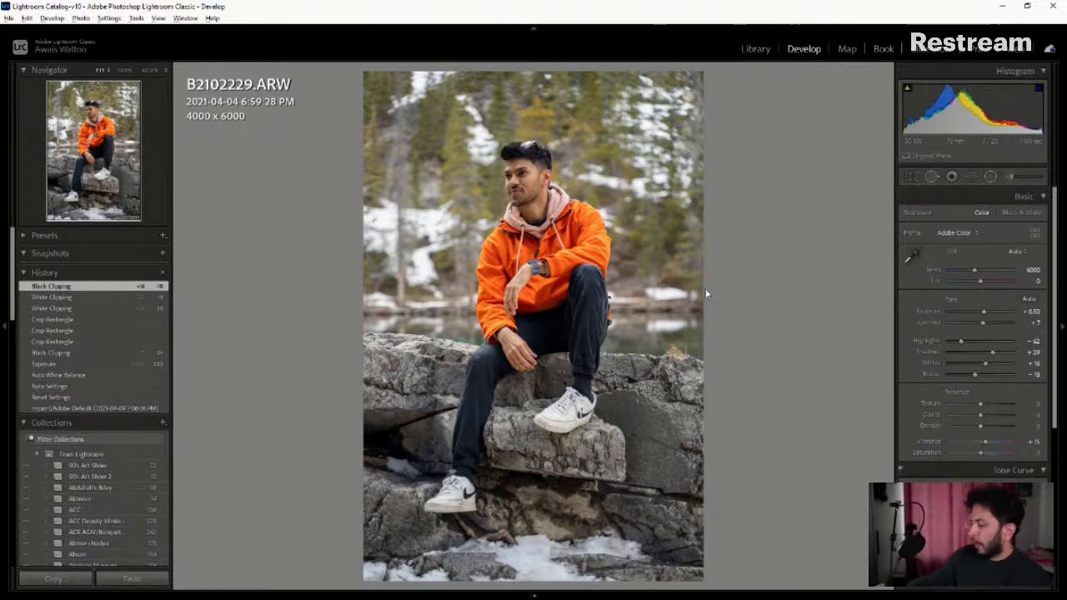
- Convert the portrait to black and white and back to color, twice
key(v)
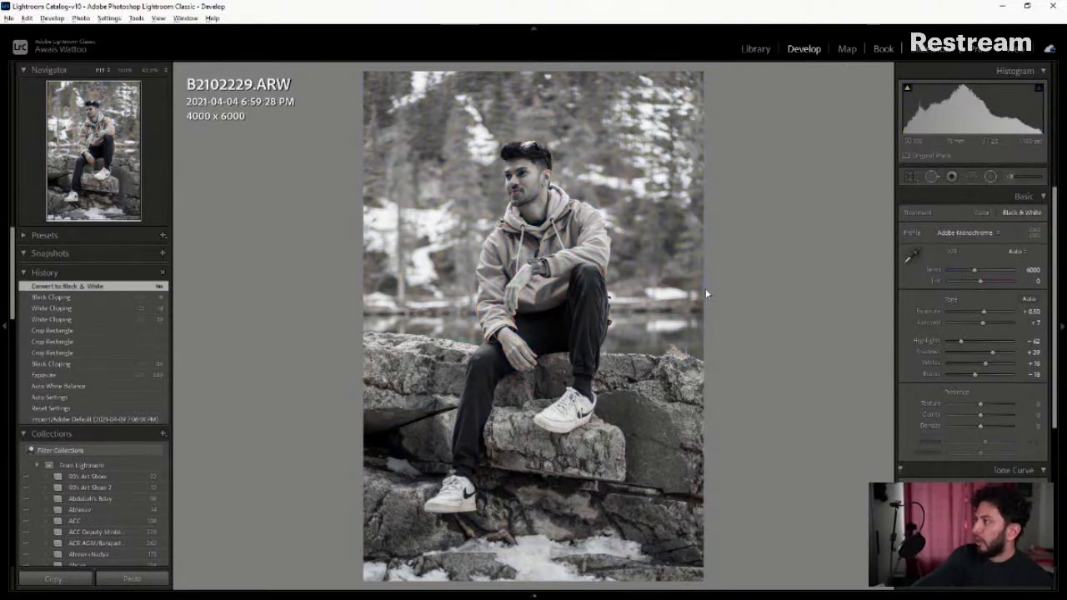
key(v)
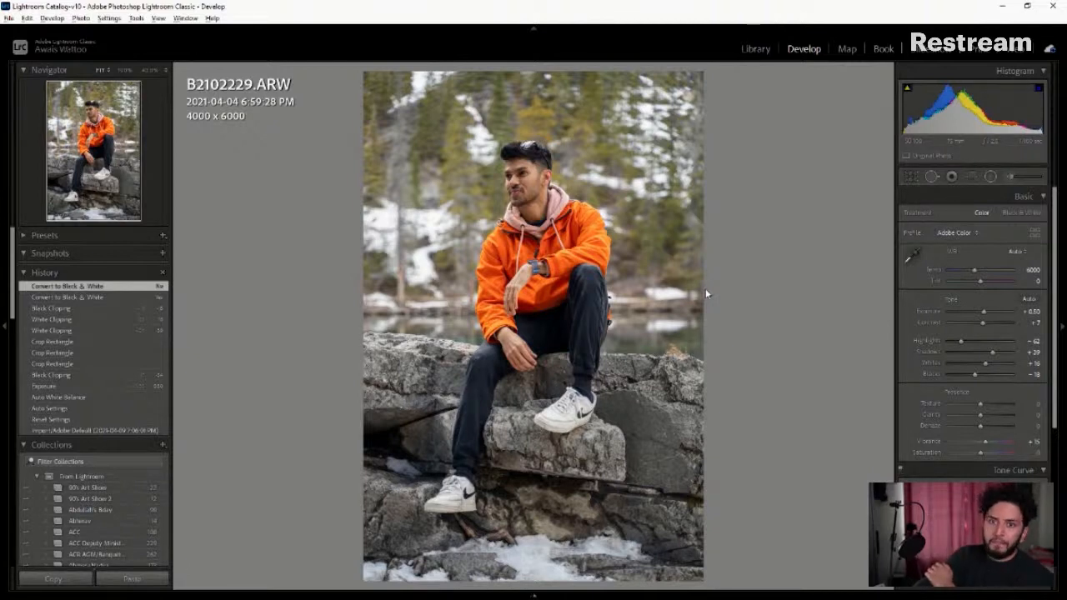
key(v)
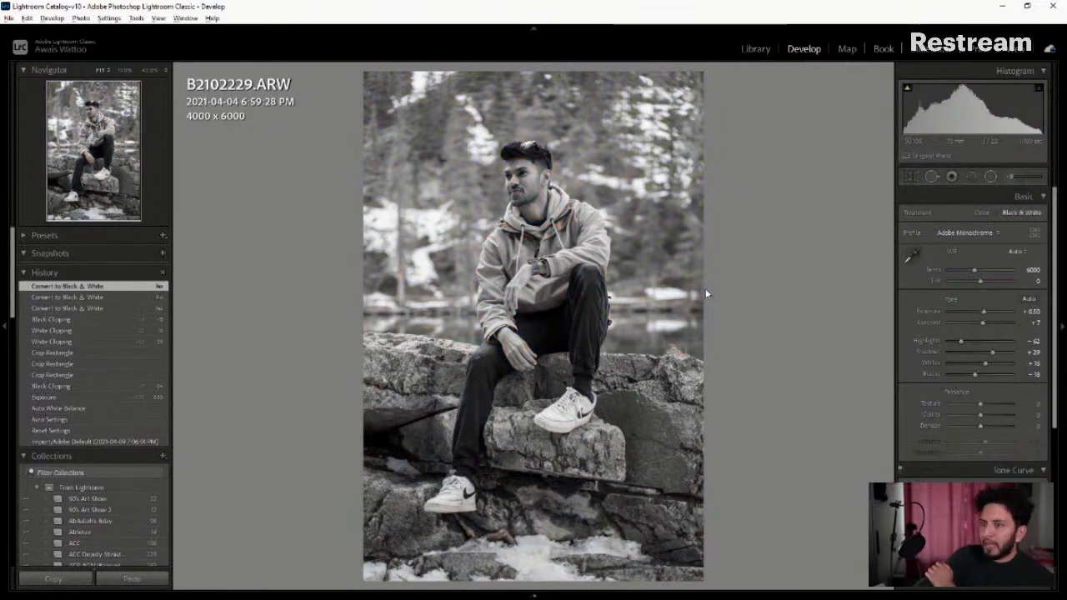
key(v)
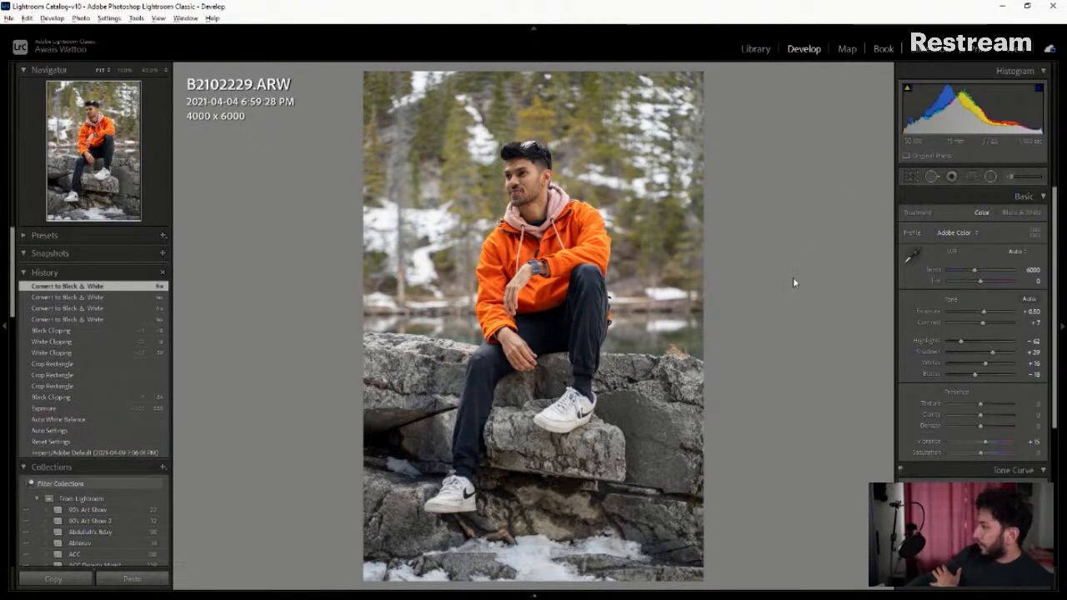
- Adjust the portrait's exposure from the histogram and raise its saturation slightly
drag(969, 140, 970, 141)
scroll(910, 392, down, 3)
drag(980, 317, 984, 316)
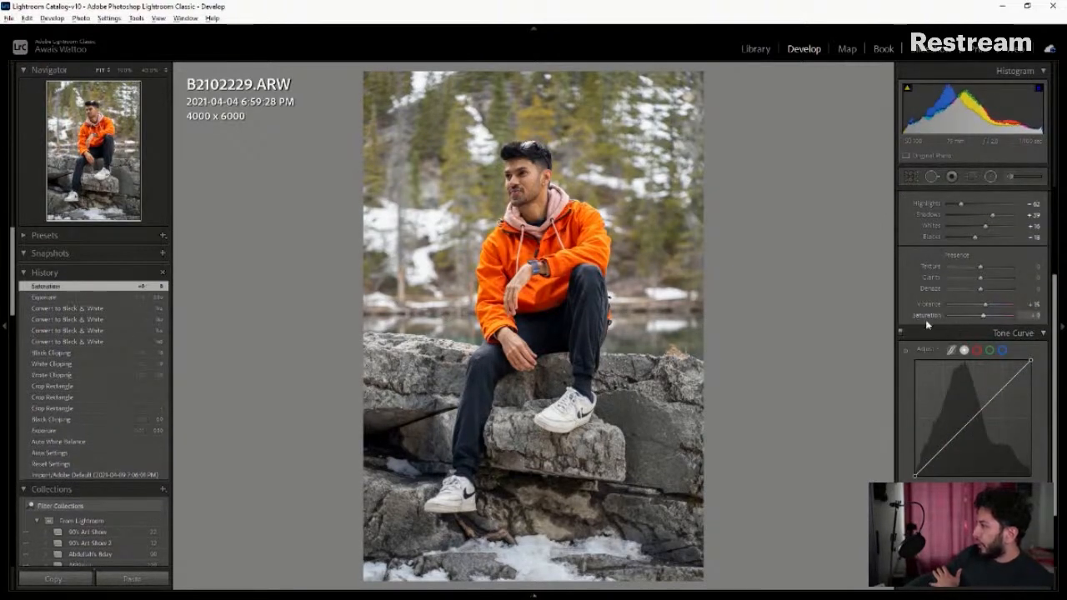
- Enable the lens profile corrections and remove chromatic aberration from the portrait
scroll(905, 324, down, 3)
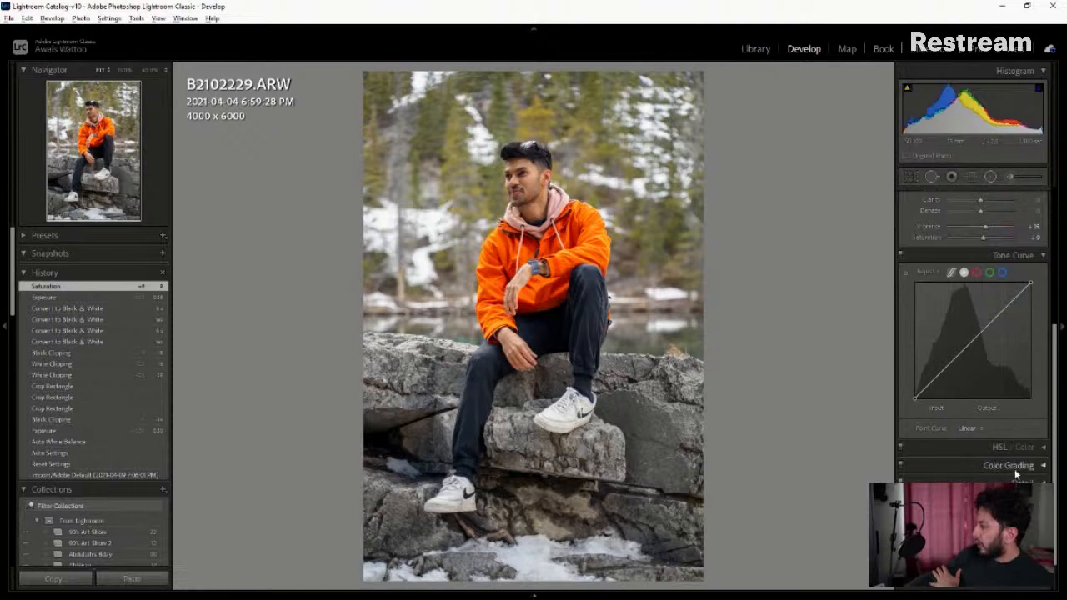
click(1003, 501)
click(952, 408)
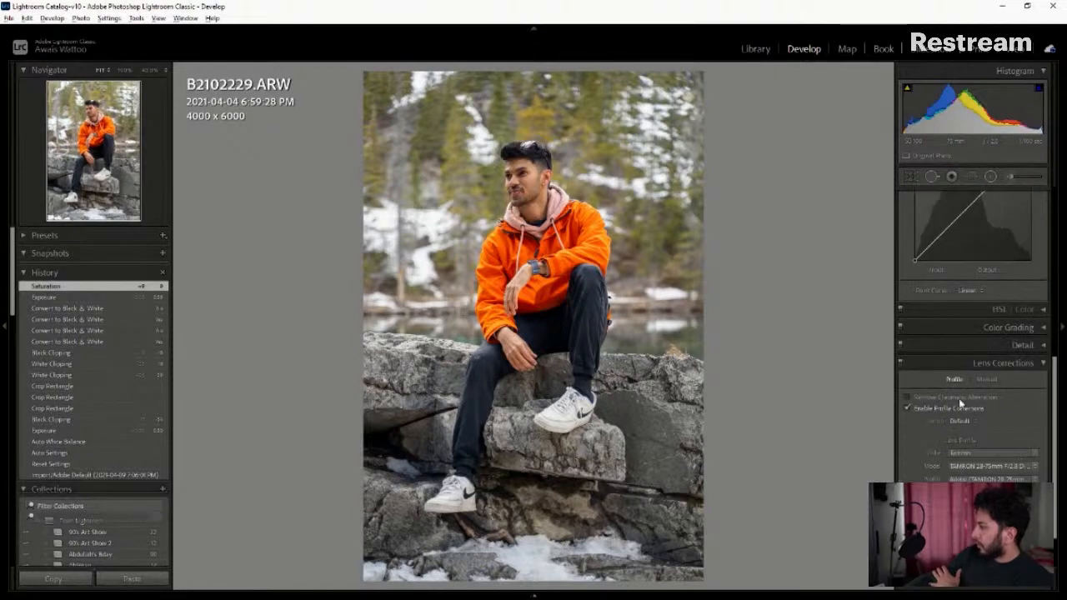
click(949, 398)
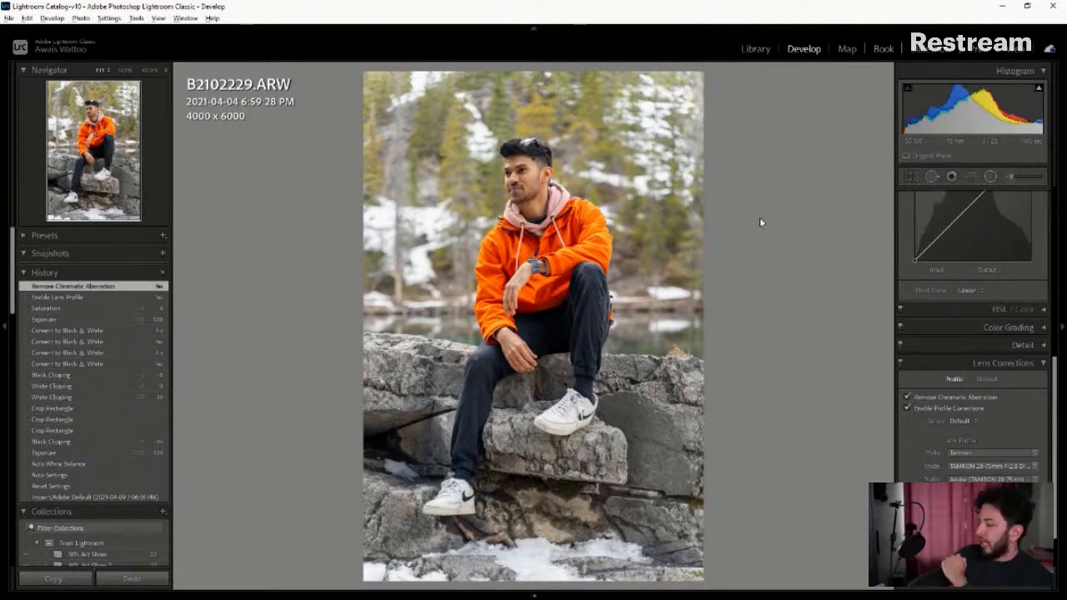
- Compare the portrait before and after editing, first in a single view and also side by side, and return to the normal view
key(backslash)
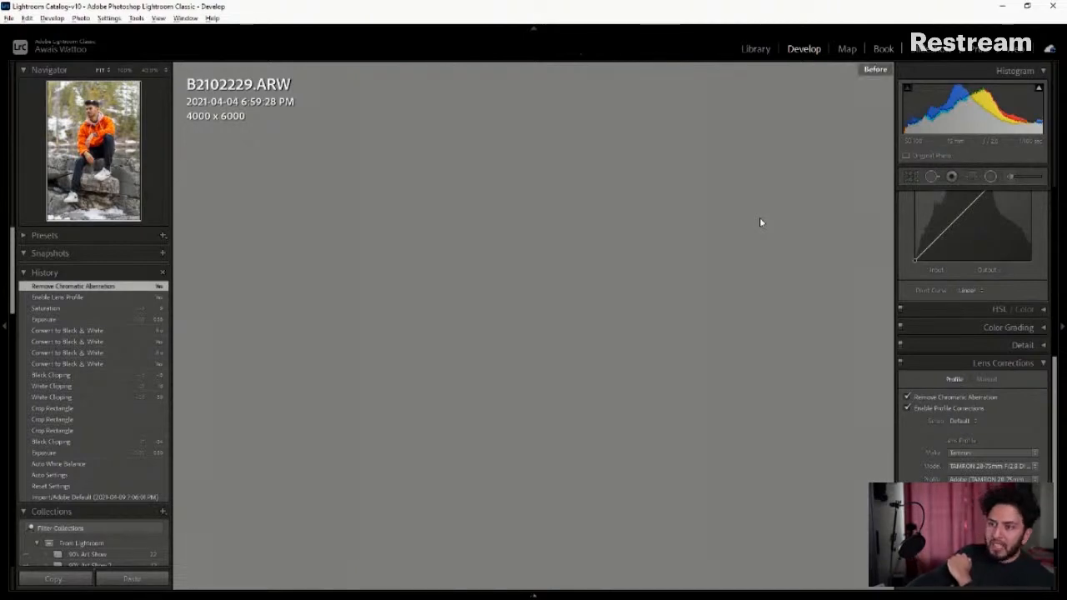
key(backslash)
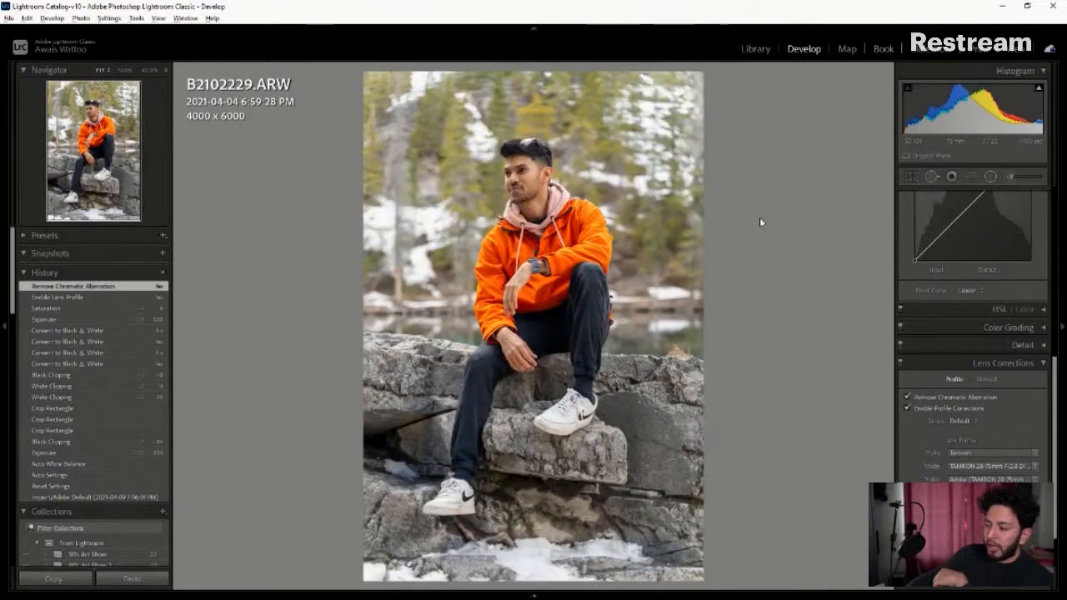
key(y)
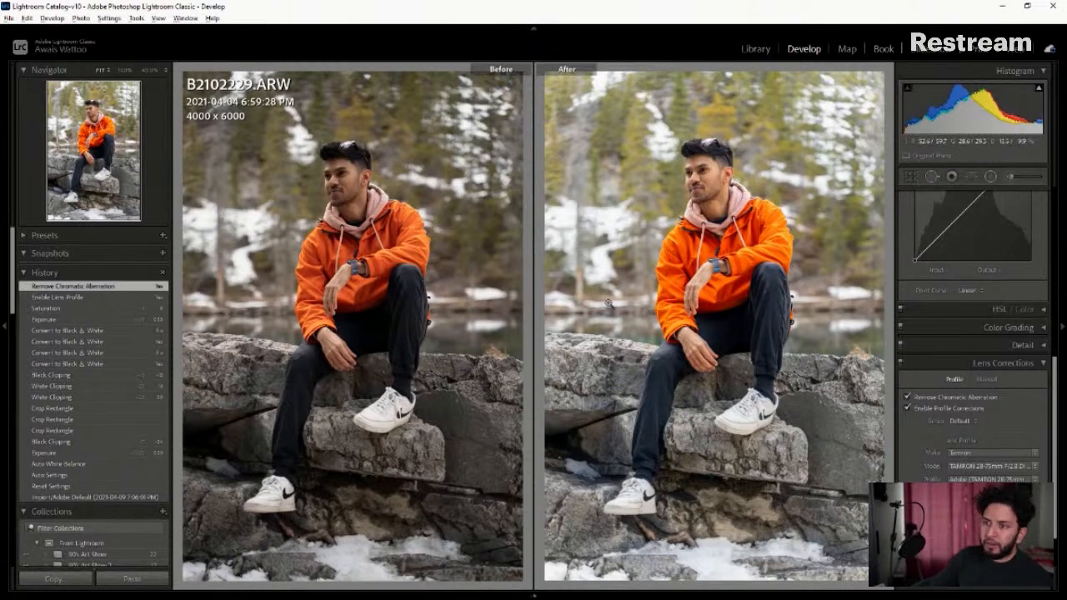
key(y)
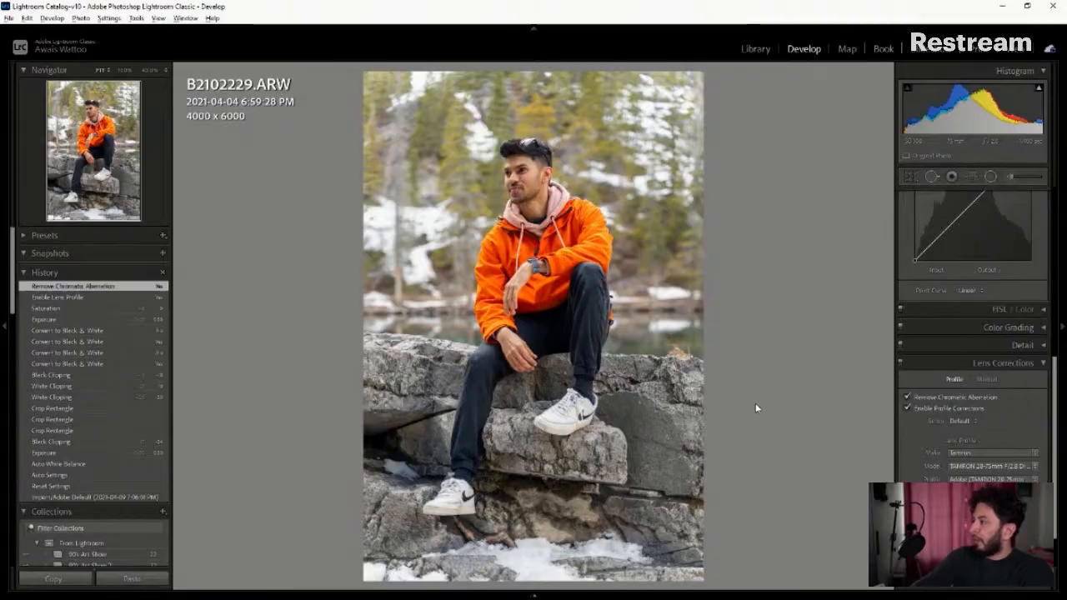
- Preview the portrait full screen, and cycle the Lights Out modes before restoring the normal lighting
key(f)
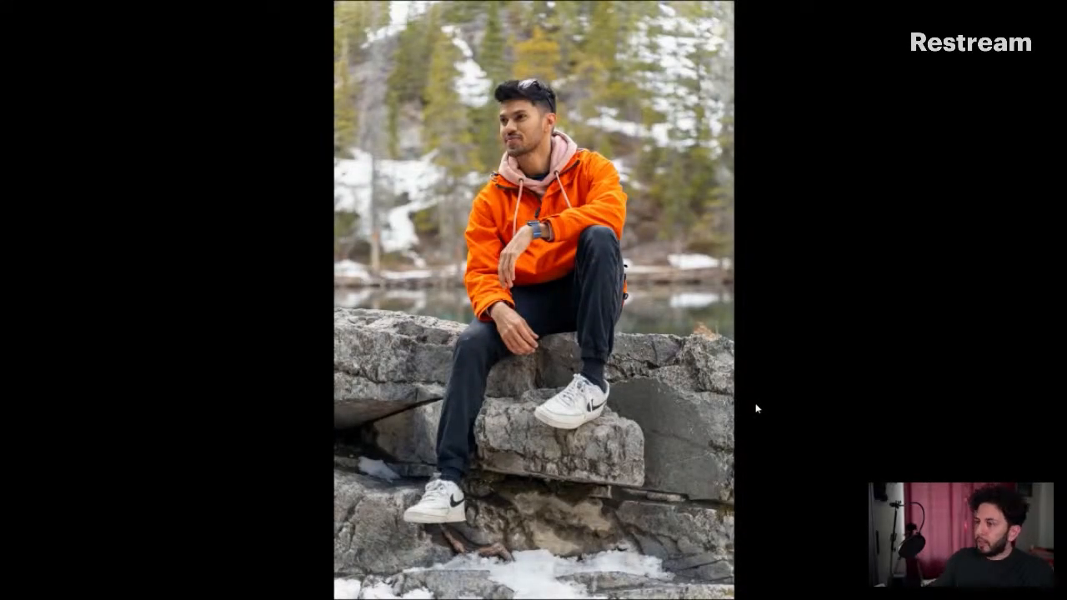
key(f)
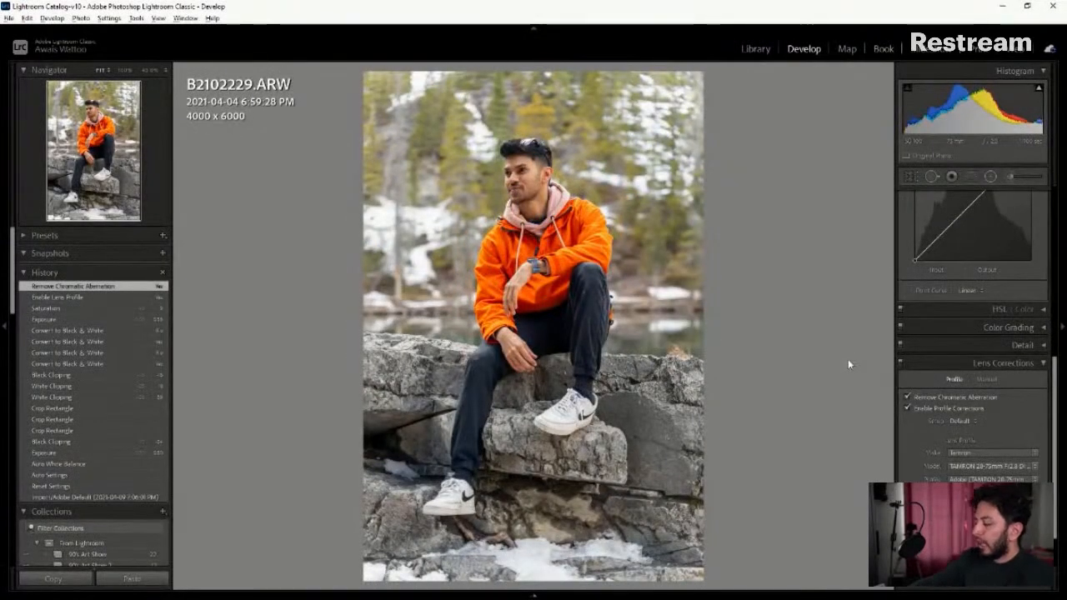
key(l)
key(l)
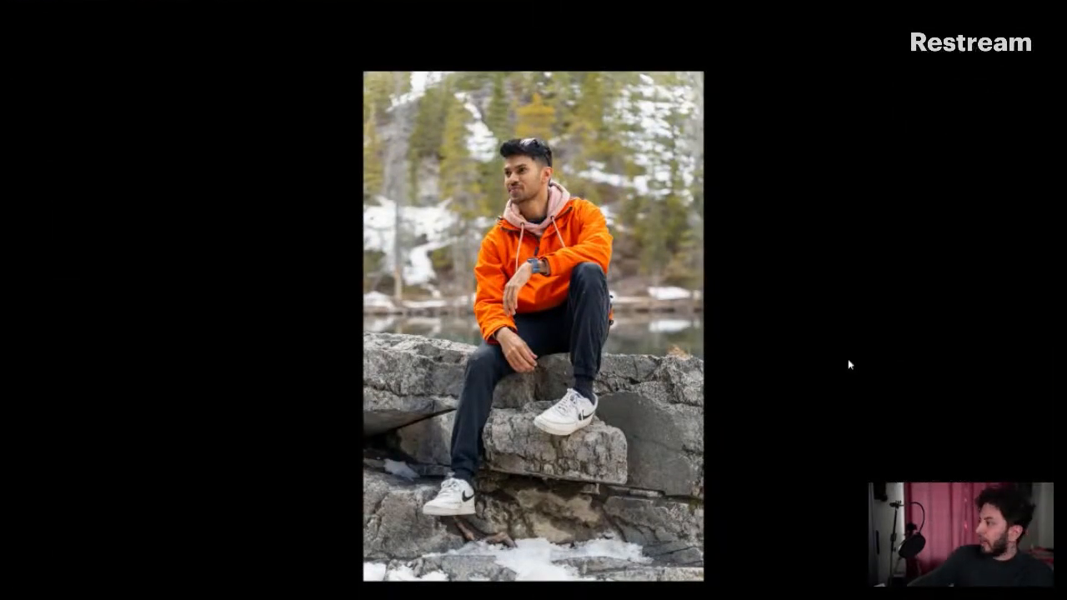
key(l)
key(l)
key(l)
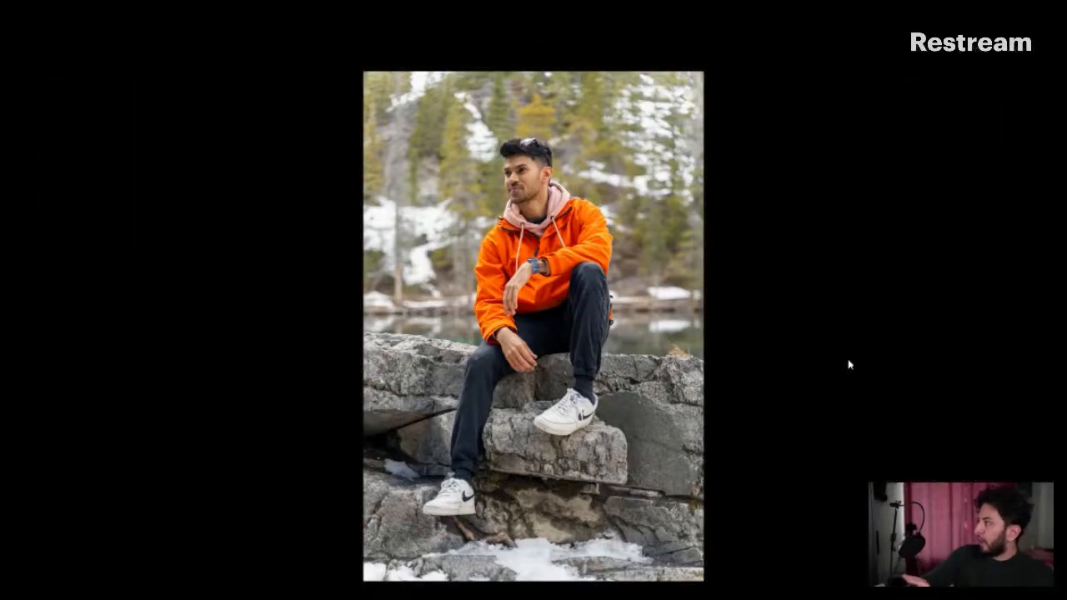
key(l)
key(l)
key(l)
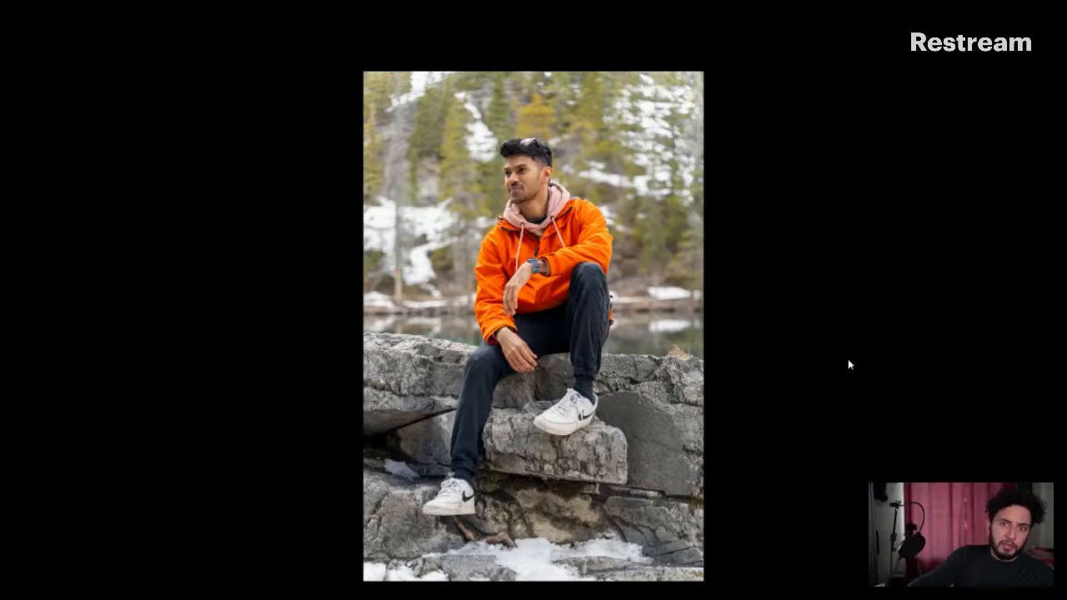
key(l)
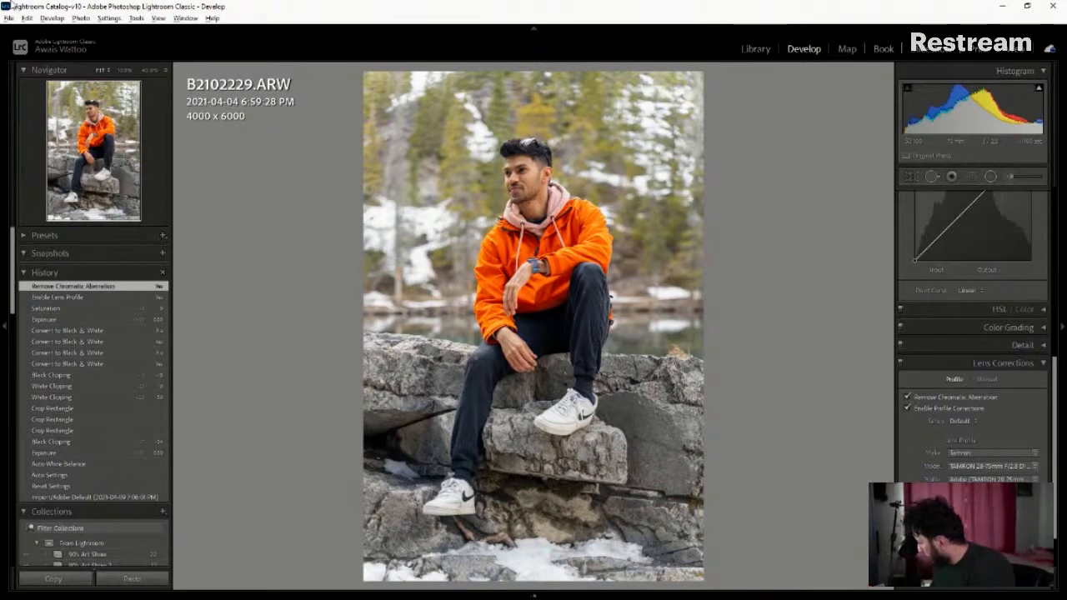
- Rotate the portrait counterclockwise in 90° steps through a full turn back to upright
key(ctrl+bracketleft)
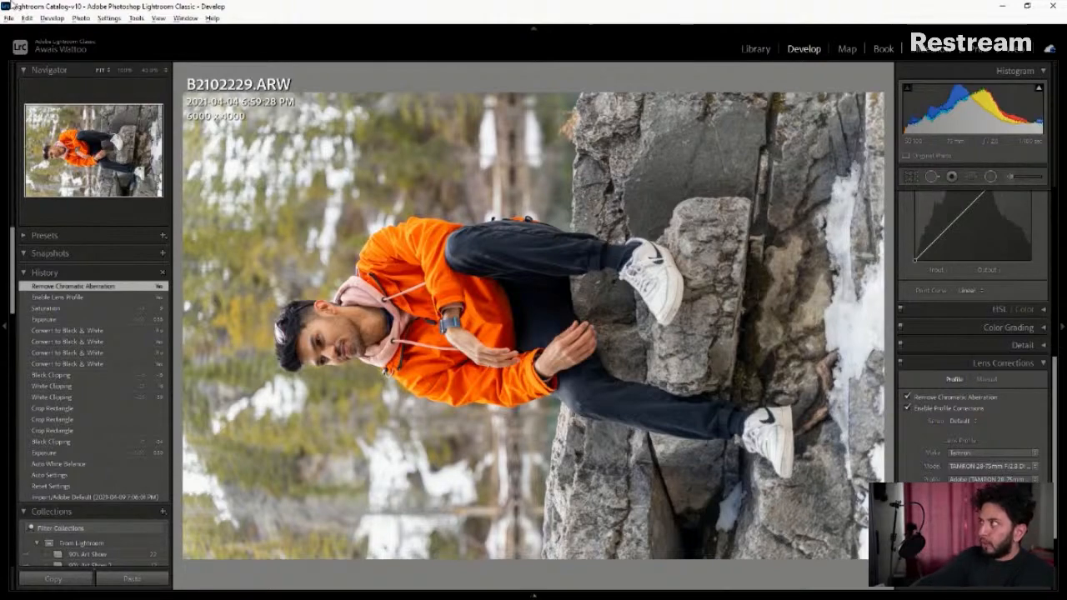
key(ctrl+bracketleft)
key(ctrl+bracketleft)
key(ctrl+bracketleft)
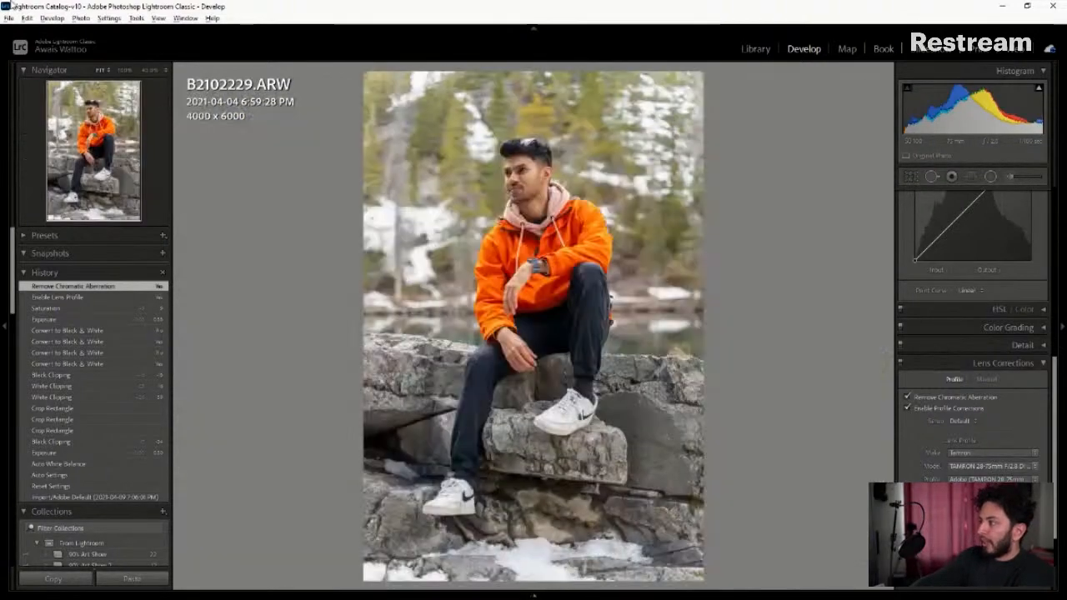
- Rotate the portrait clockwise in 90° steps, stopping with it on its side and the man's head pointing right
key(ctrl+bracketright)
key(ctrl+bracketright)
key(ctrl+bracketright)
key(ctrl+bracketright)
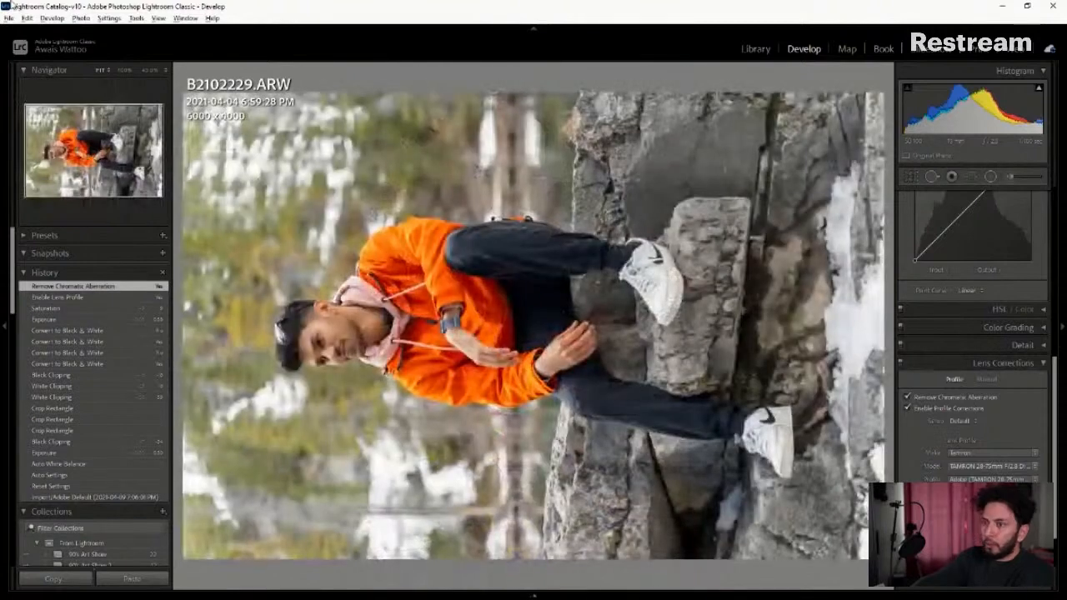
key(ctrl+bracketright)
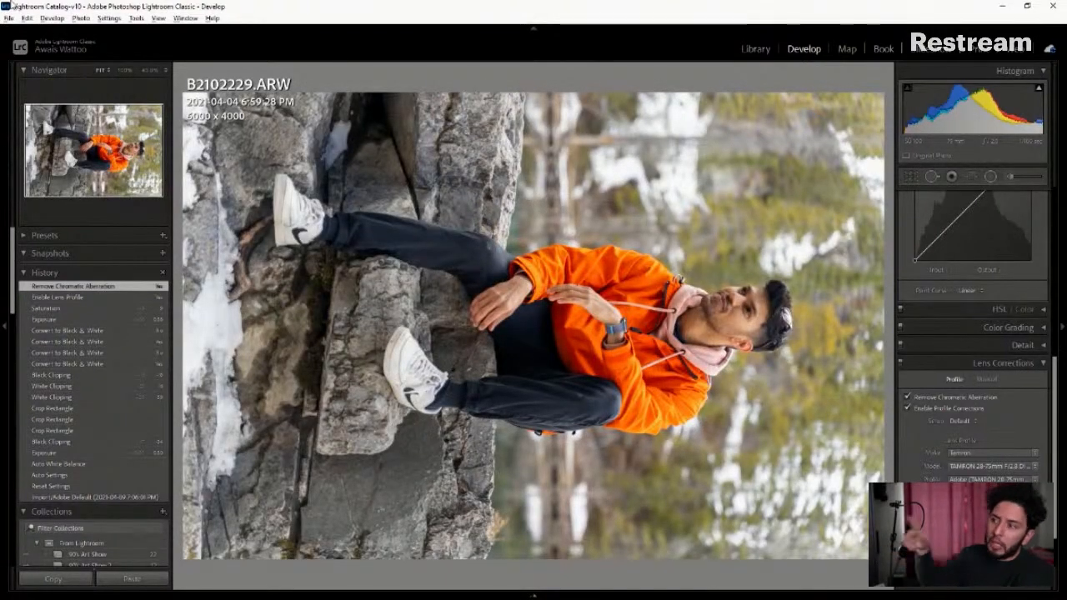
- Rotate the portrait in 90° steps until it is upside down, and preview it full screen before returning to the normal view
key(ctrl+bracketleft)
key(ctrl+bracketright)
key(ctrl+bracketright)
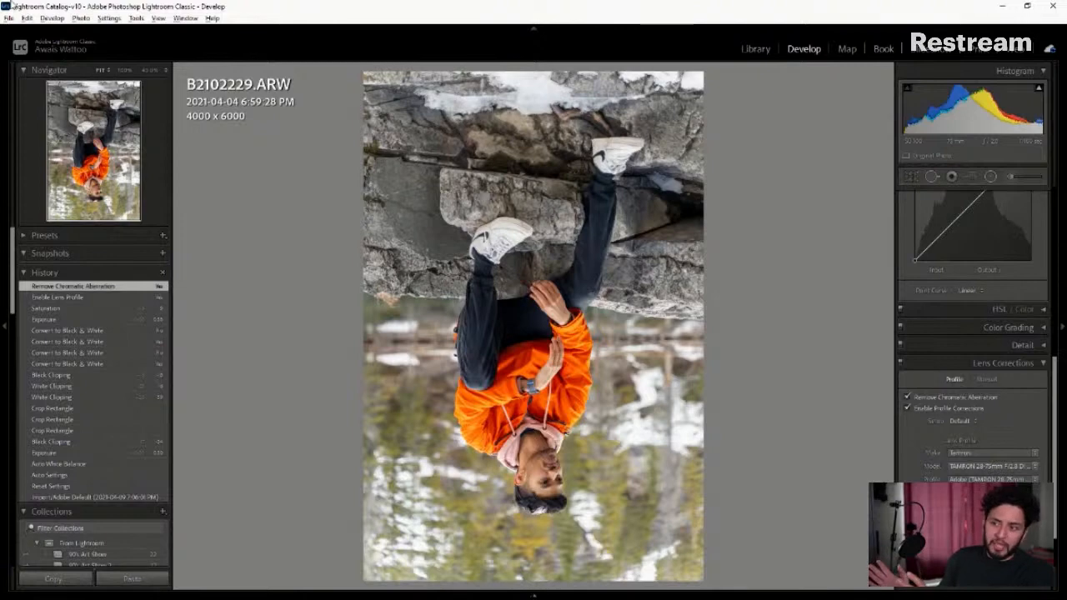
key(f)
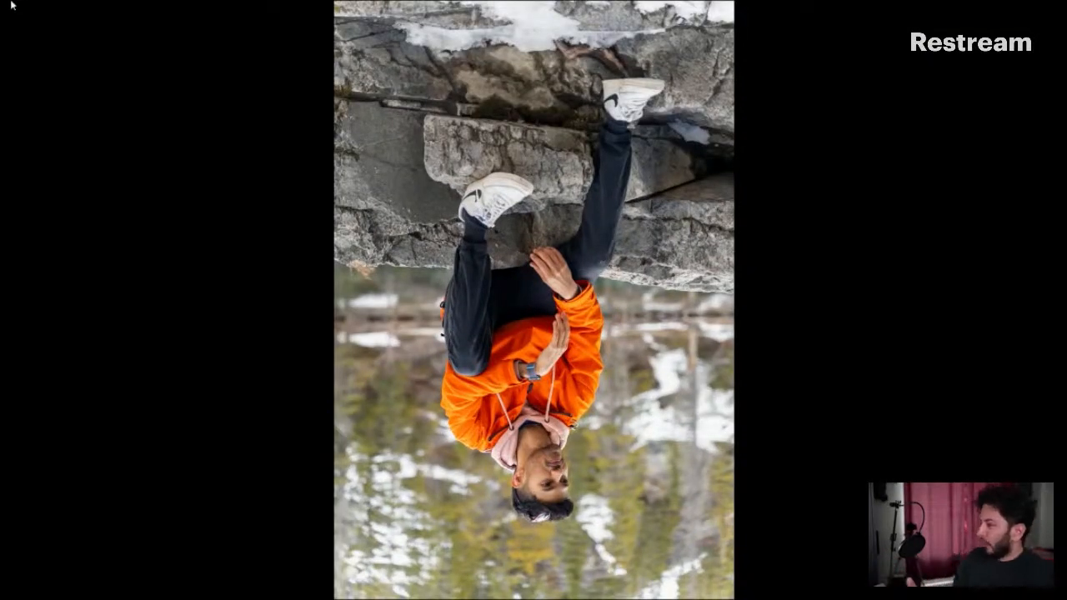
key(f)
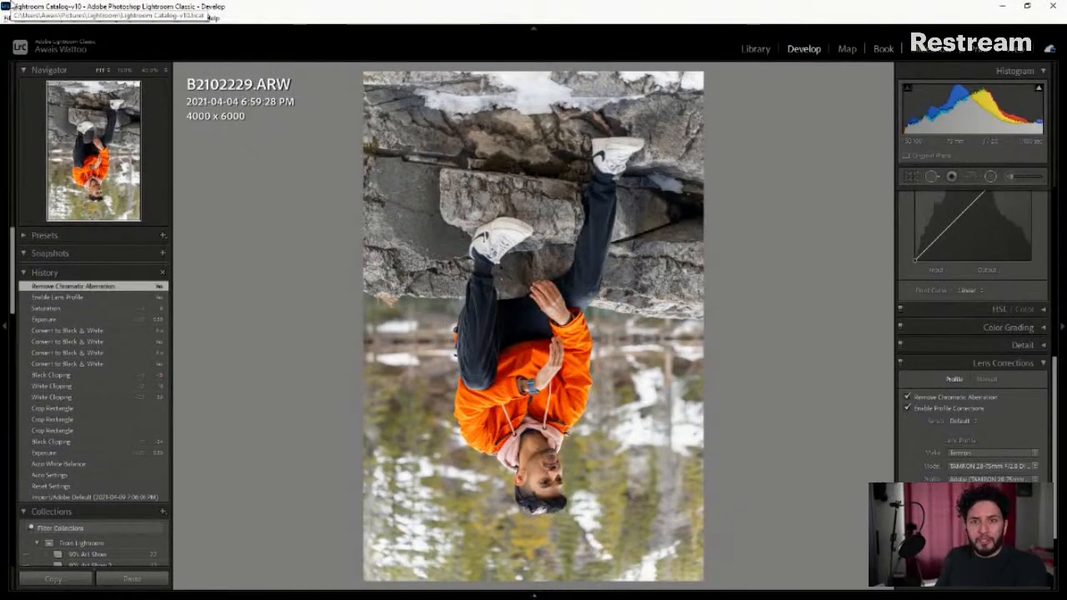
- Rotate the portrait 180° to upright and demonstrate further clockwise and counterclockwise 90° turns, ending upright
key(ctrl+bracketright)
key(ctrl+bracketright)
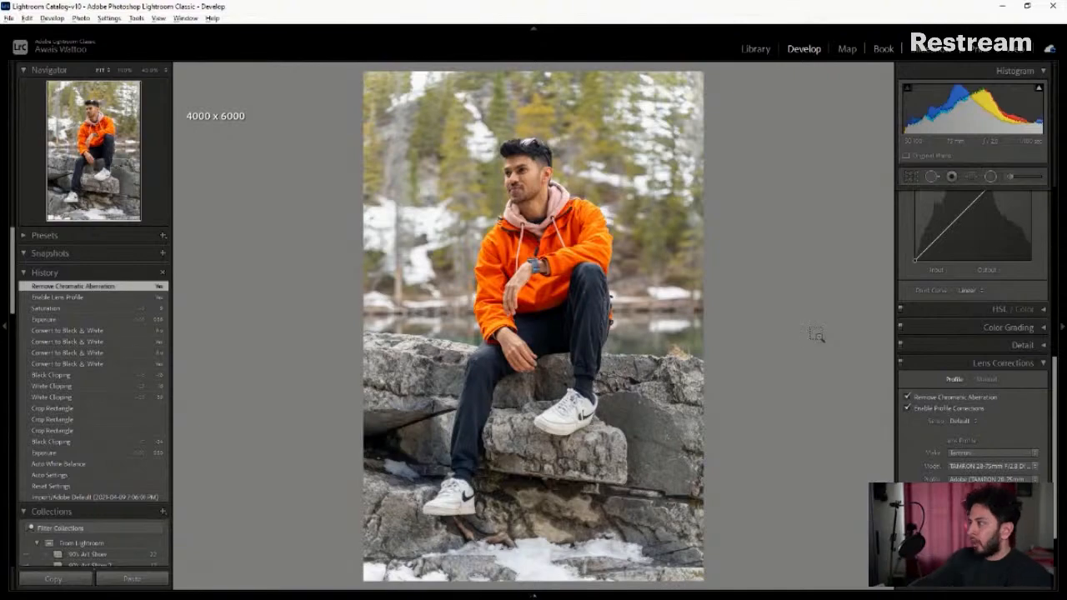
key(ctrl+bracketright)
key(ctrl+bracketleft)
key(ctrl+bracketleft)
key(ctrl+bracketright)
key(ctrl+bracketright)
key(ctrl+bracketleft)
key(ctrl+bracketleft)
key(ctrl+bracketright)
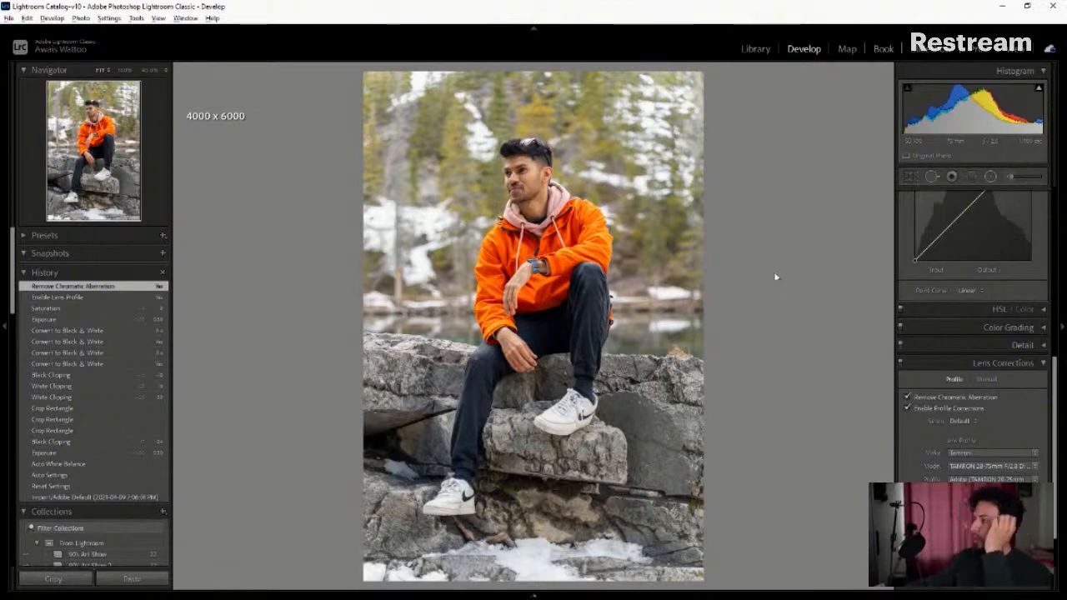
- Zoom in on the man's face and torso at different magnifications, and return to the whole-photo view
click(520, 159)
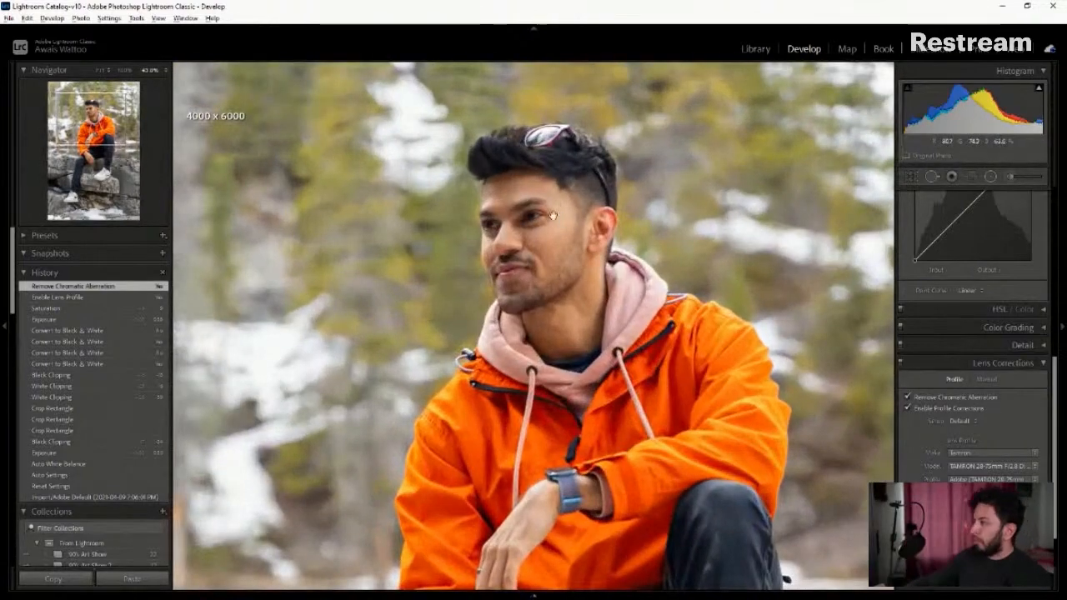
click(526, 203)
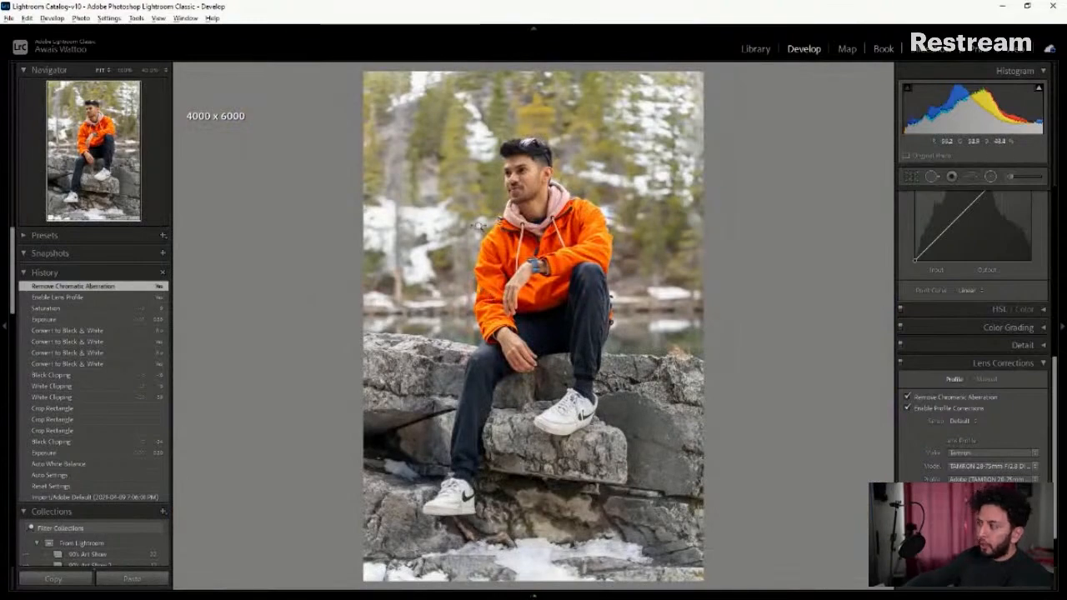
click(506, 220)
drag(568, 256, 443, 216)
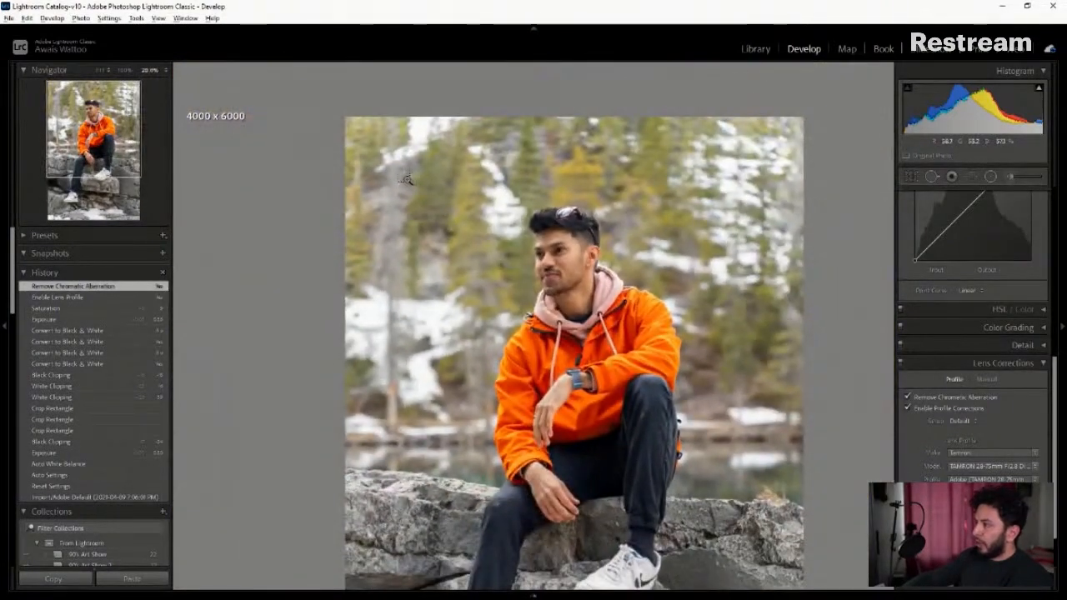
drag(505, 196, 649, 365)
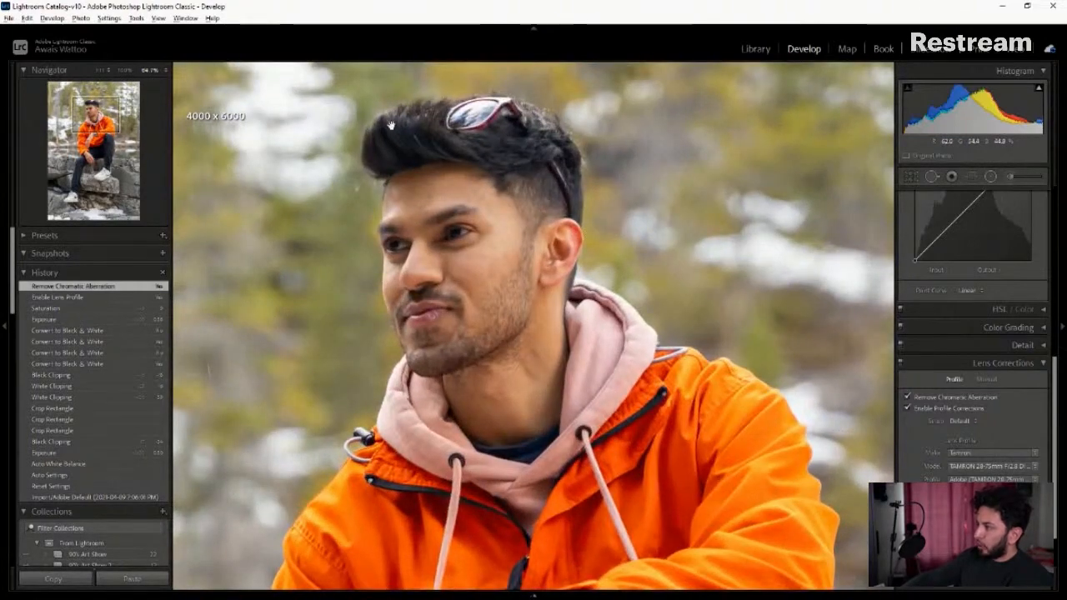
click(506, 272)
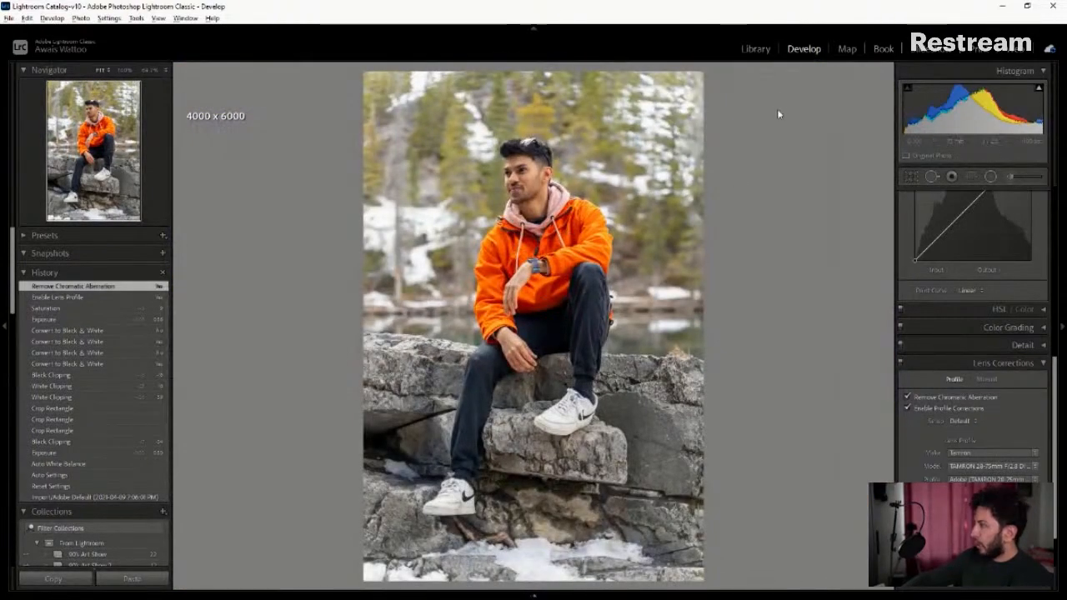
- Try cloning out the small blemish on the man's cheek with the Spot Removal tool, and delete that spot edit
click(570, 143)
drag(502, 238, 558, 329)
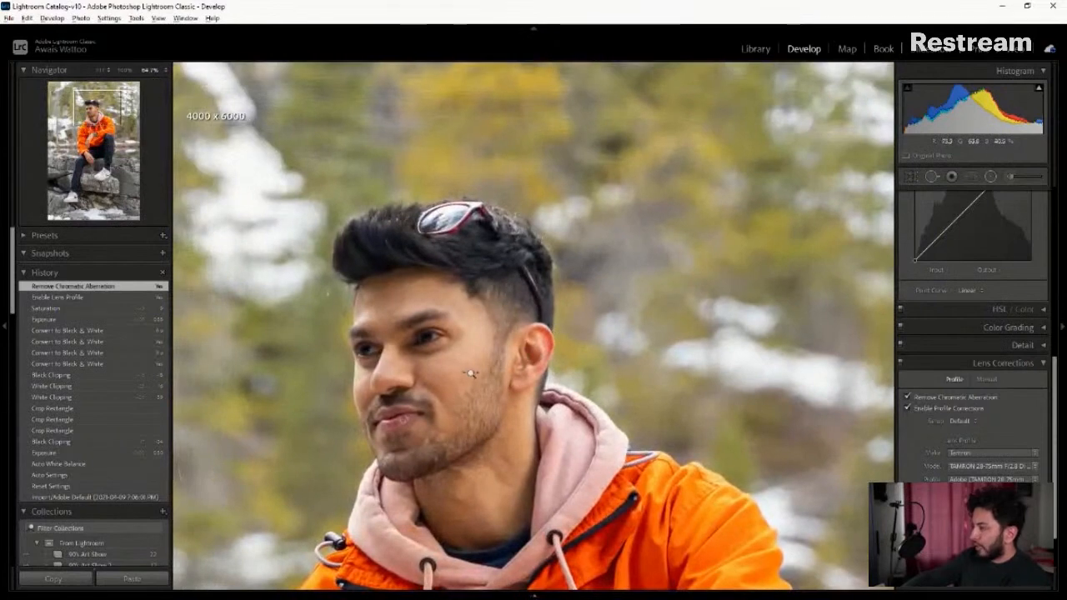
drag(472, 370, 555, 420)
key(ctrl+minus)
key(q)
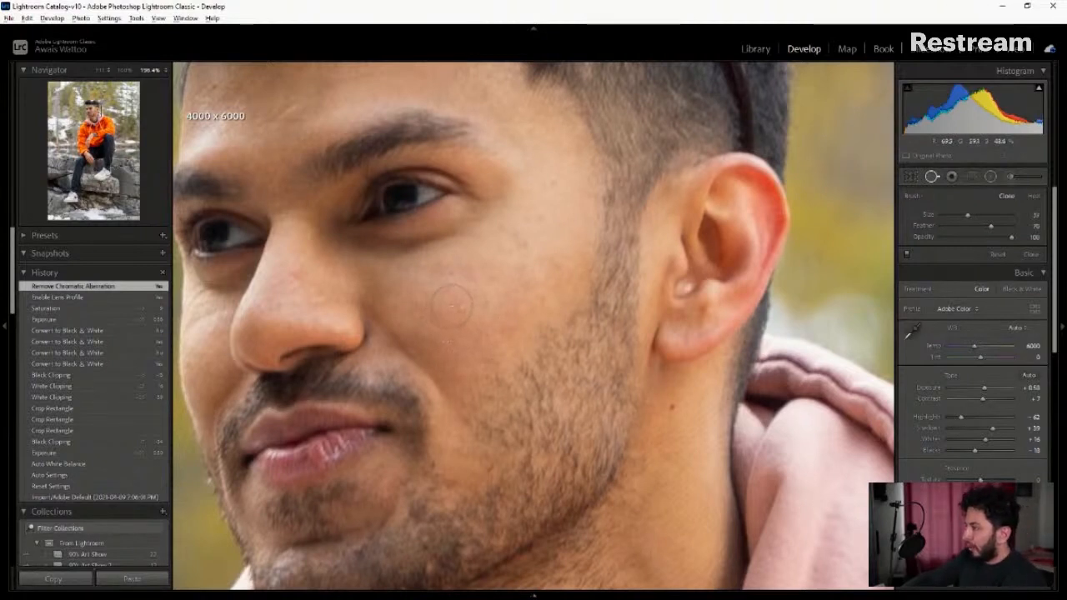
scroll(463, 308, down, 2)
click(461, 308)
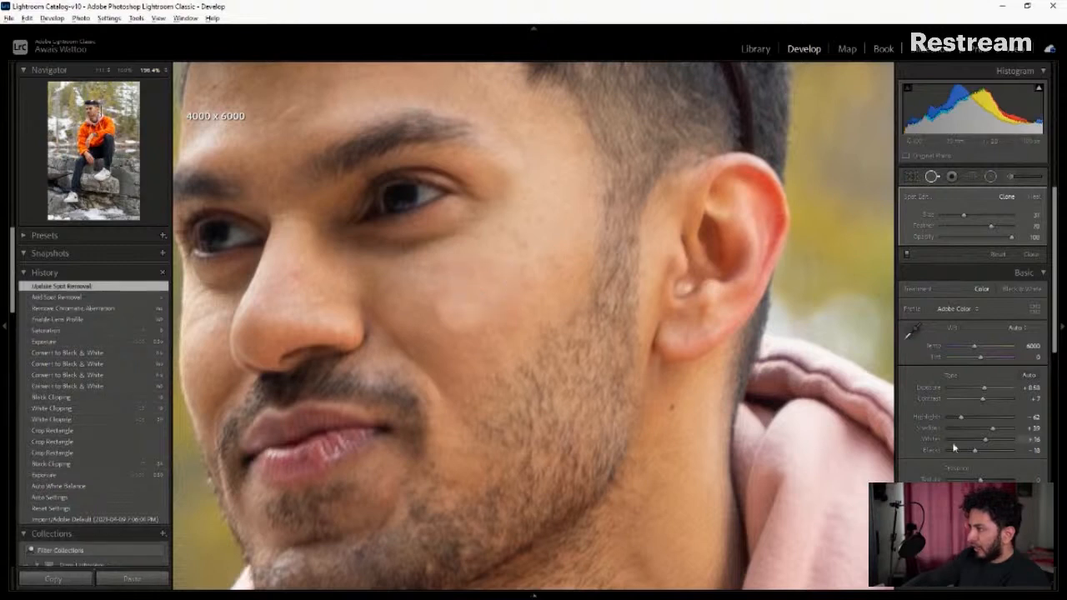
key(q)
key(q)
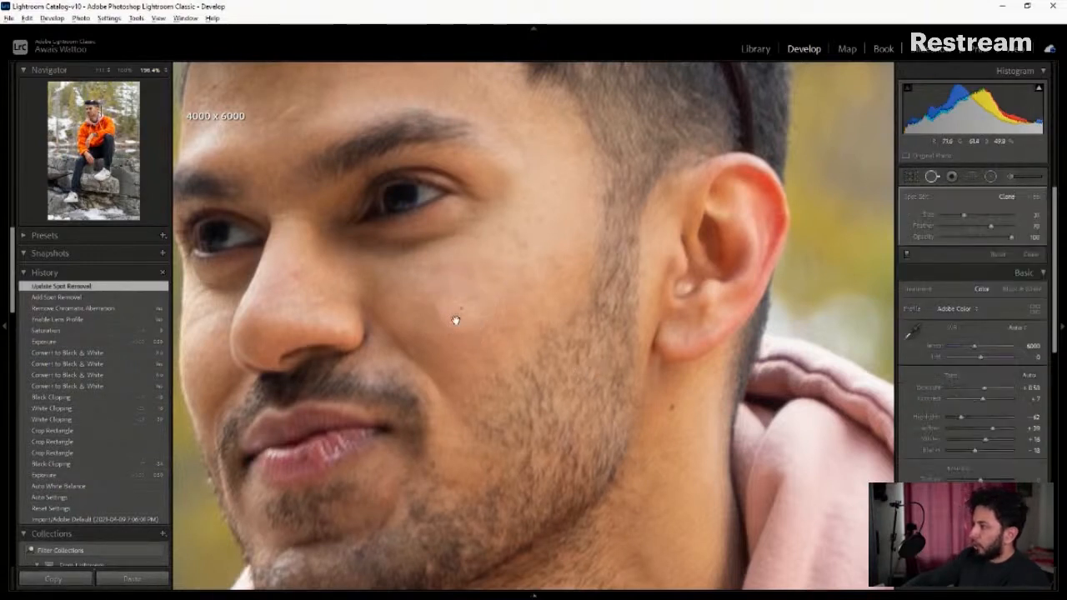
key(Delete)
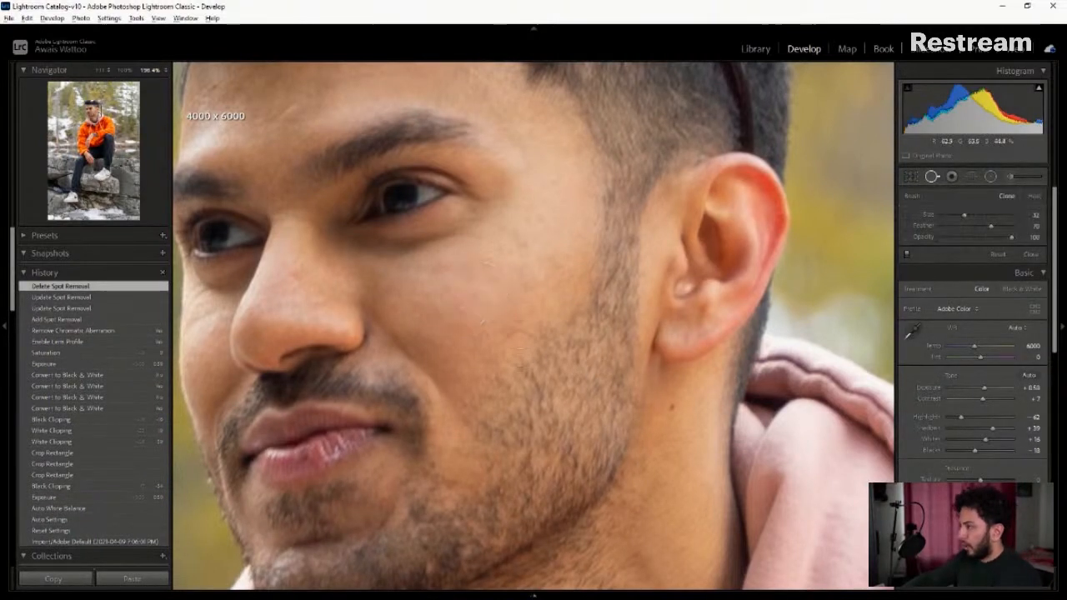
- Clone out the small blemish on the man's cheek with a smaller Spot Removal brush
key(q)
key(q)
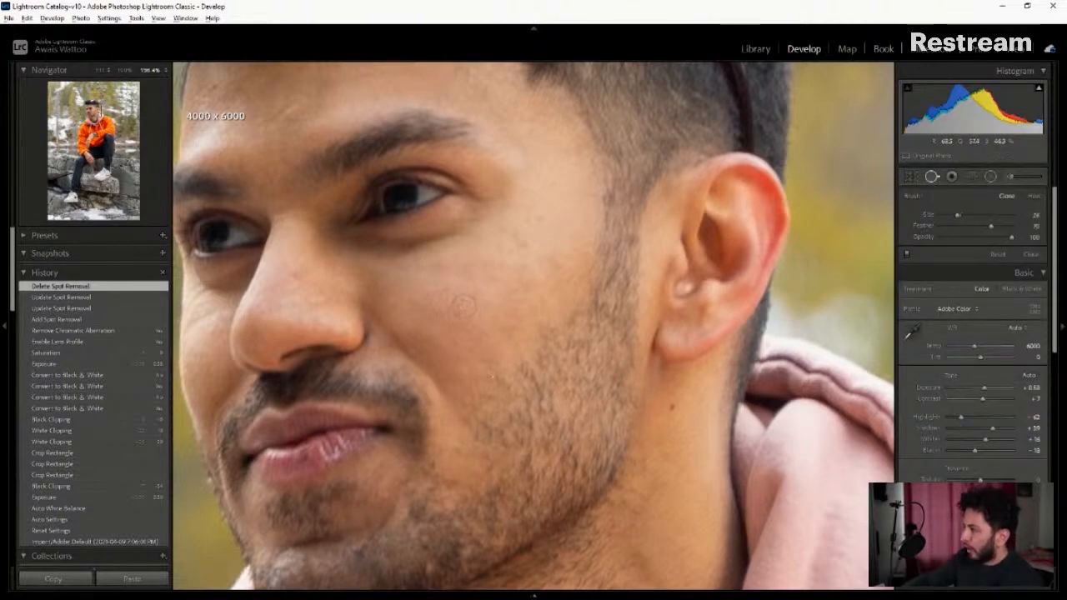
click(463, 310)
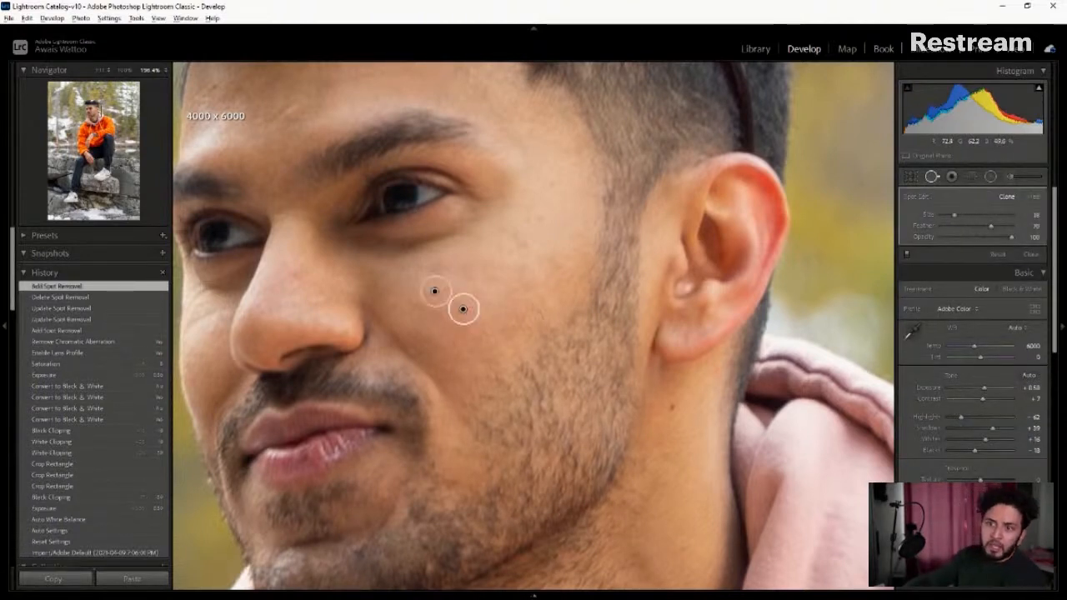
key(q)
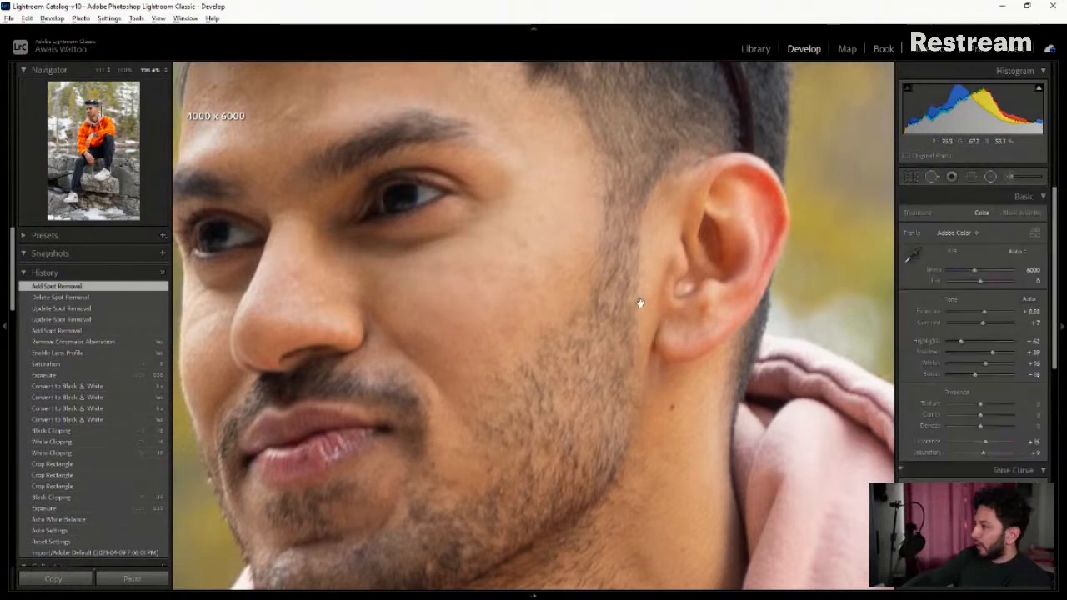
- Try cloning a second cheek area closer to the ear, reposition its source, delete that spot edit and leave Spot Removal
click(523, 330)
click(537, 175)
key(q)
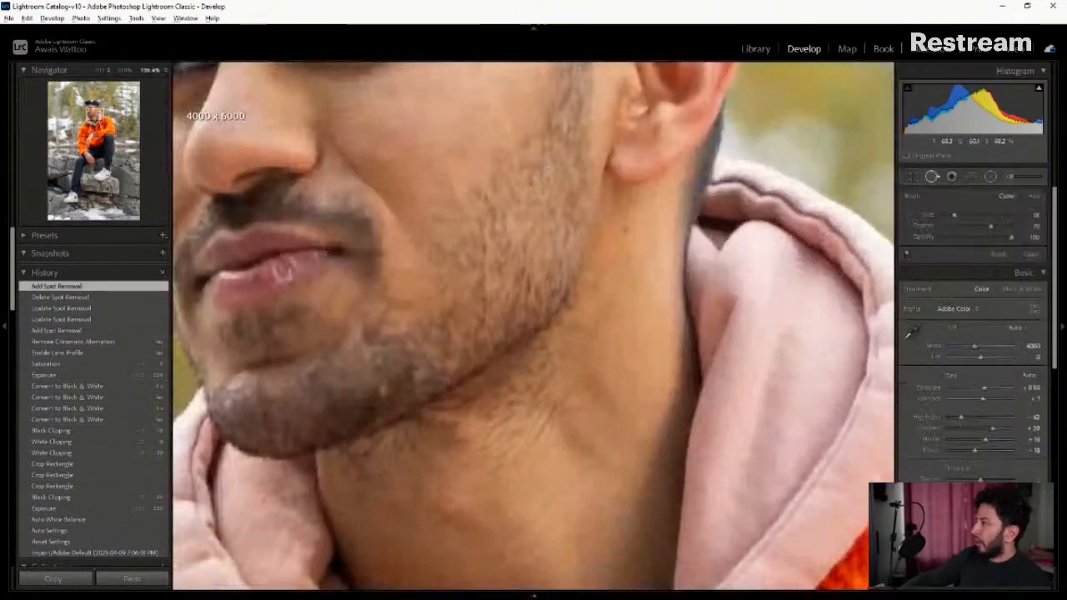
drag(486, 199, 508, 421)
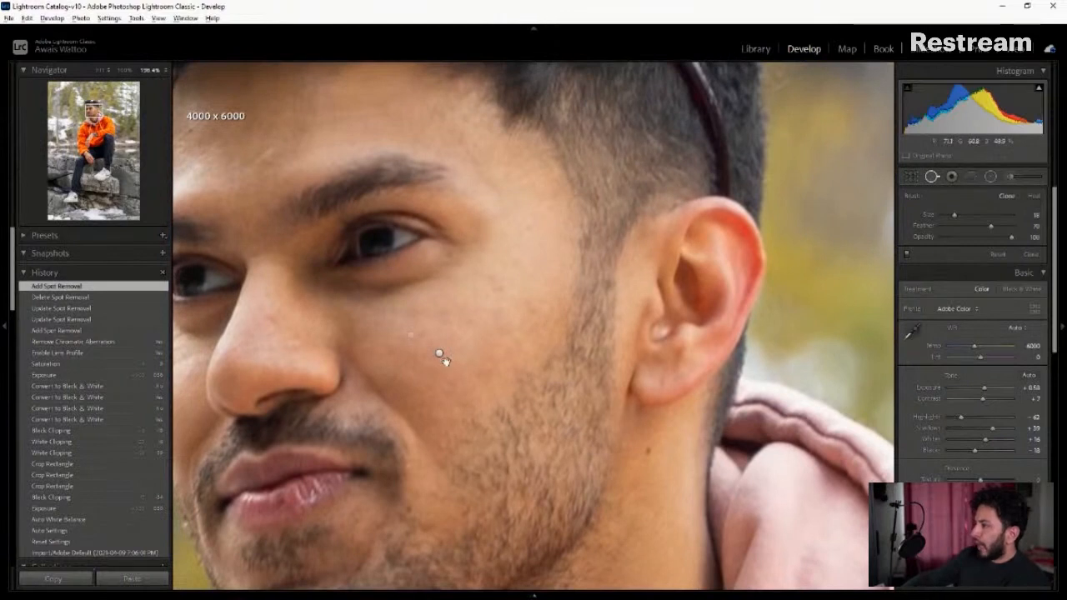
click(440, 352)
key(Delete)
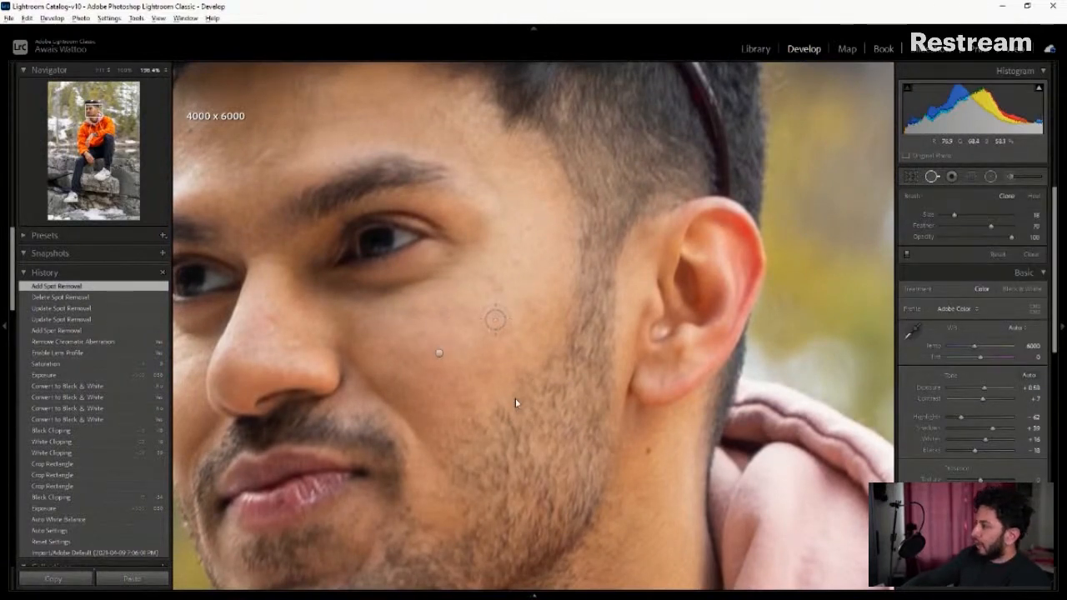
click(494, 317)
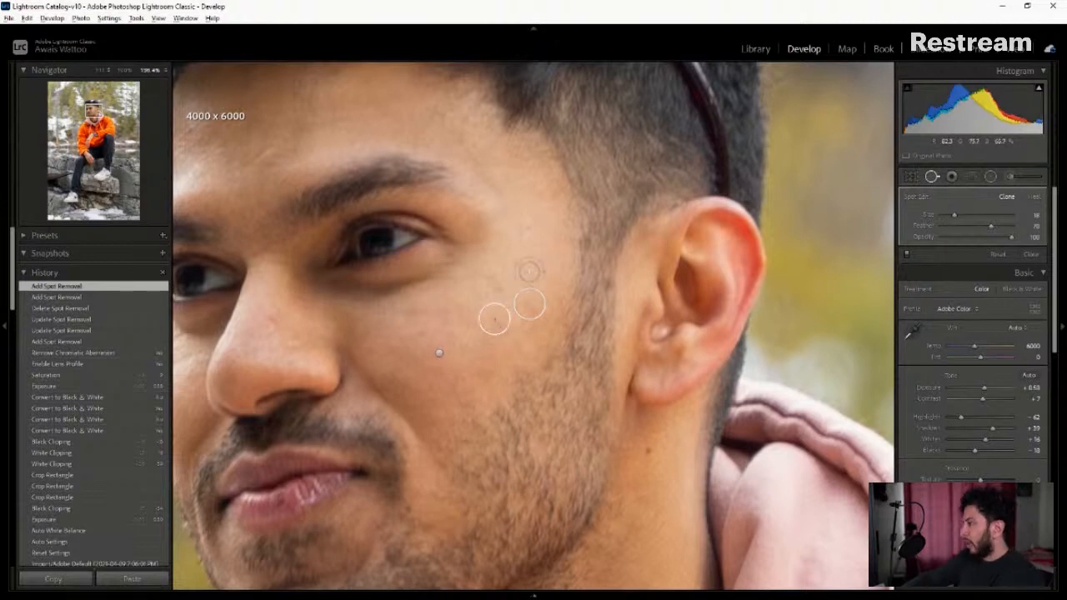
drag(527, 298, 513, 280)
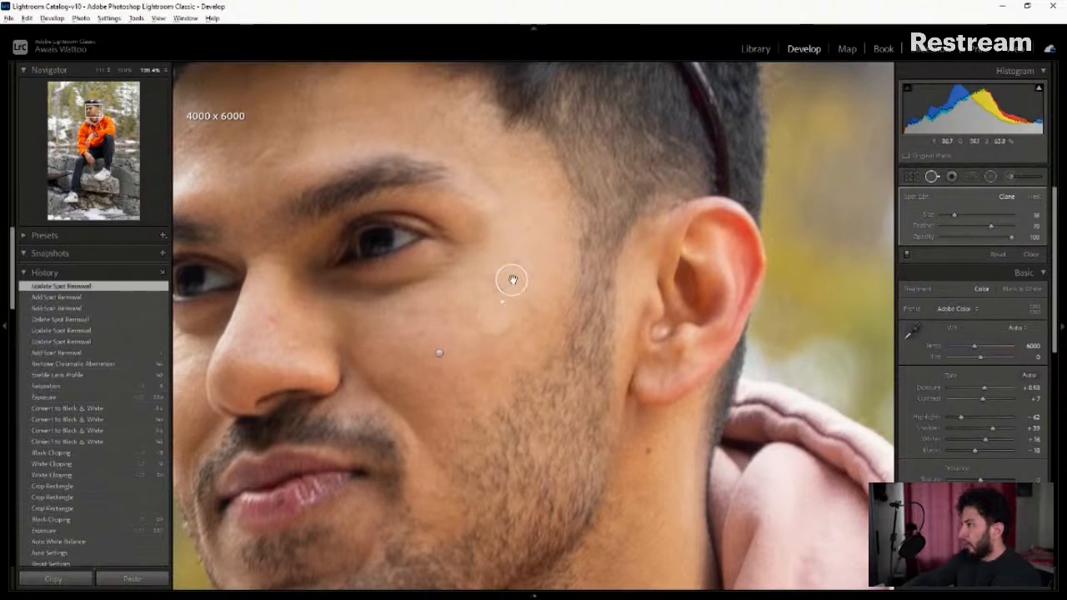
key(Delete)
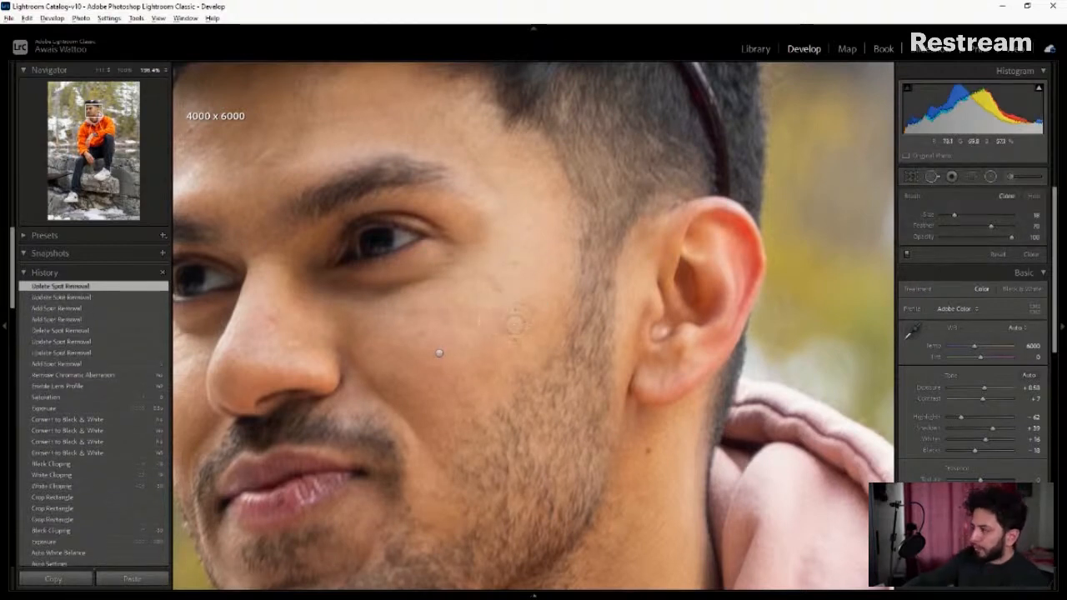
key(q)
- Zoom out to the whole portrait and back in at different magnifications to view the man's upper body
click(531, 359)
click(427, 259)
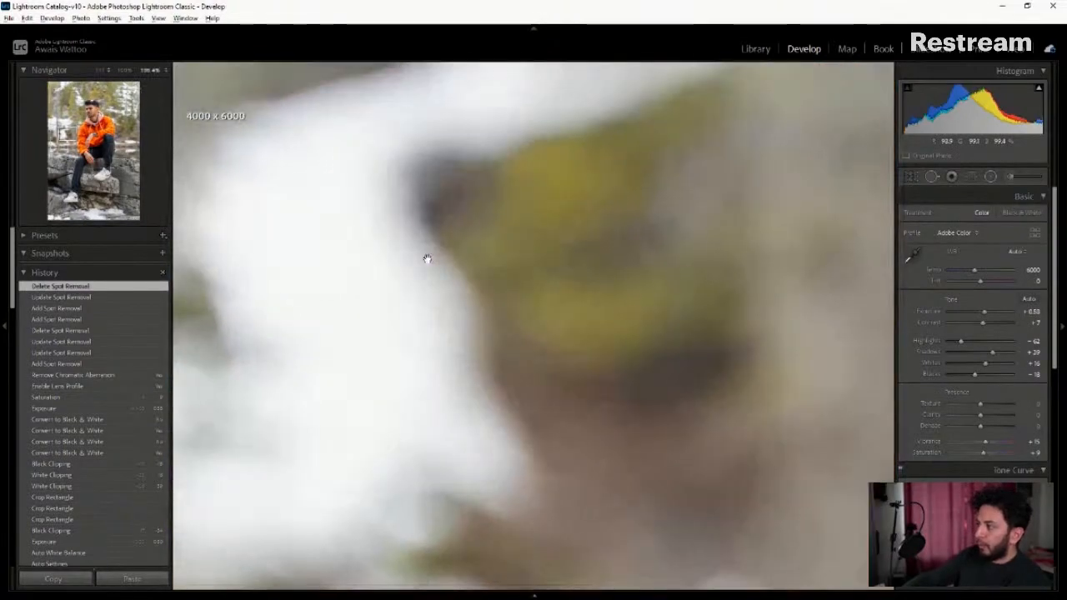
click(517, 237)
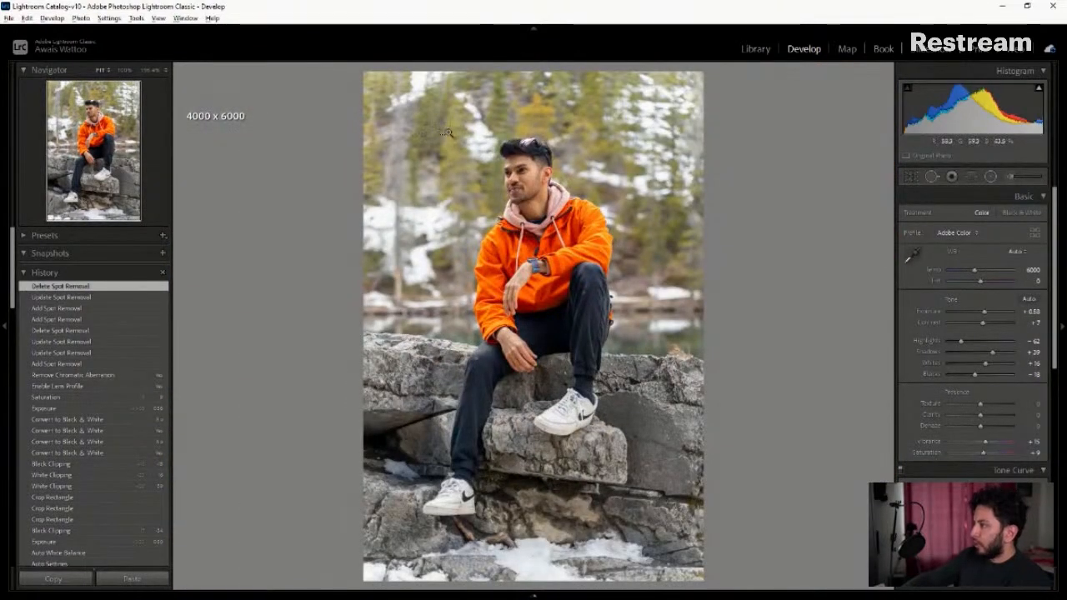
click(646, 326)
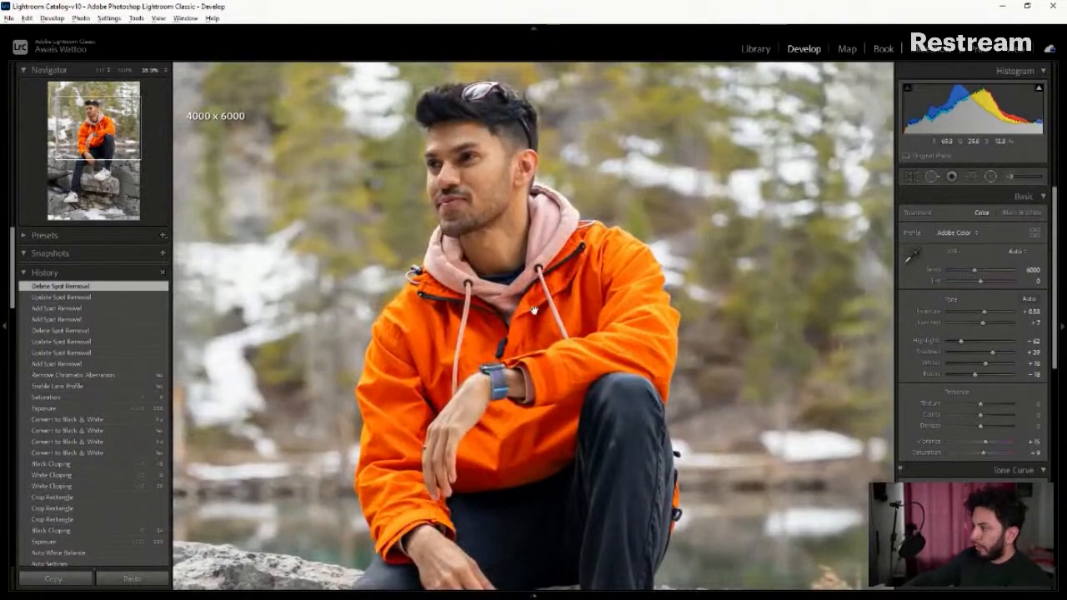
drag(533, 310, 534, 426)
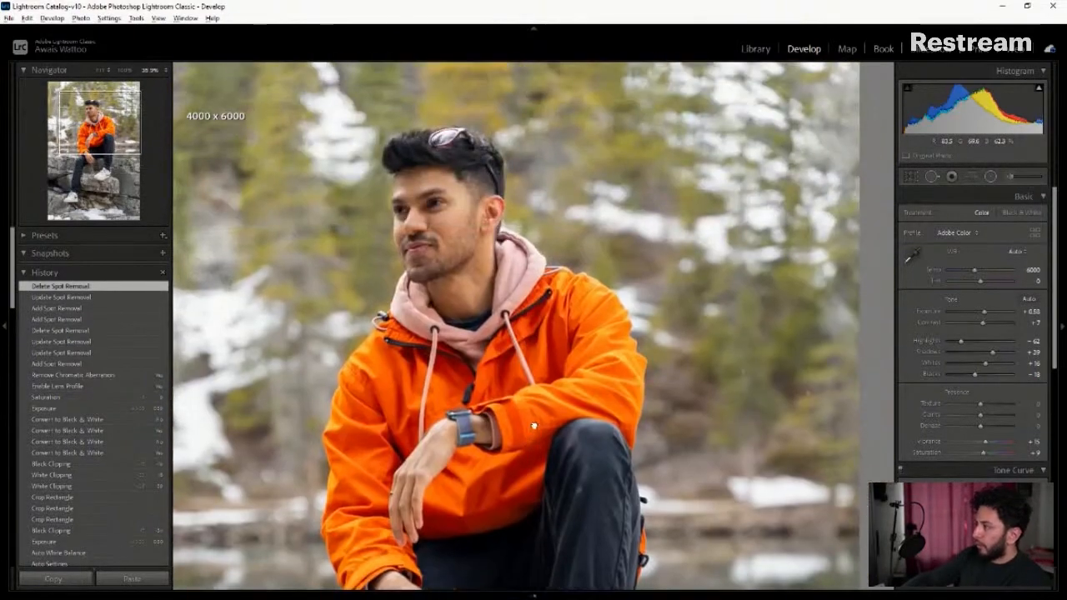
click(451, 231)
click(549, 149)
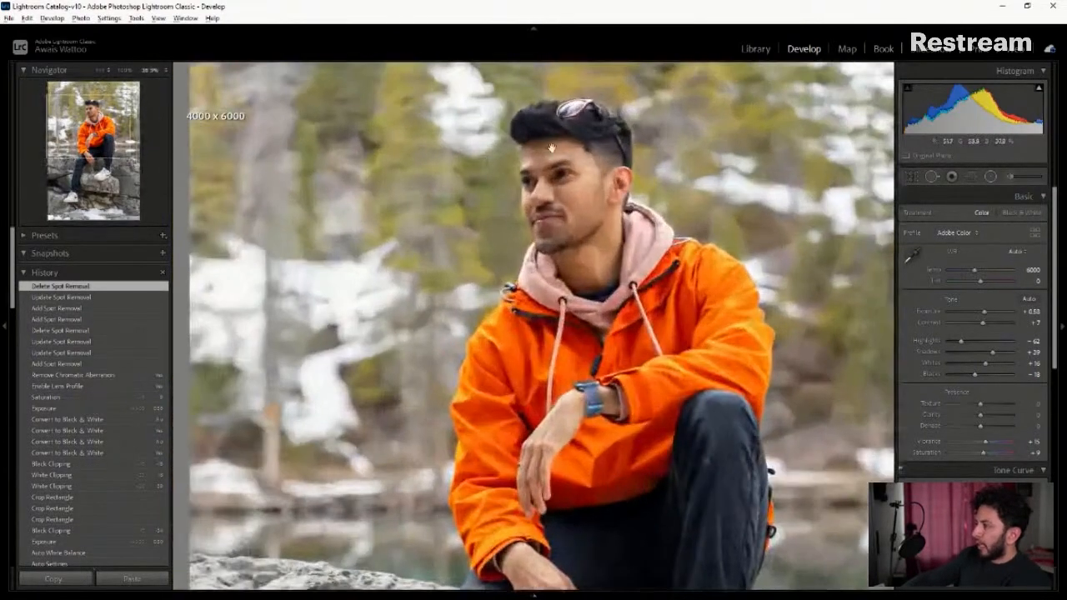
- Inspect the face, jacket, watch and hand up close with Spot Removal active, then leave the tool and return to the whole photo
drag(581, 194, 521, 372)
key(q)
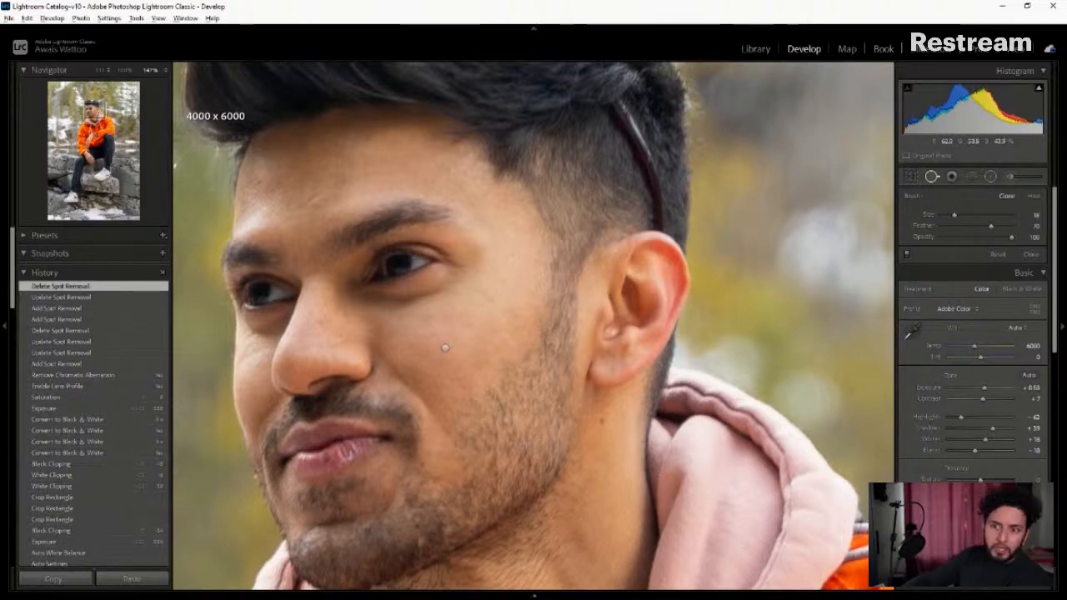
scroll(551, 379, down, 6)
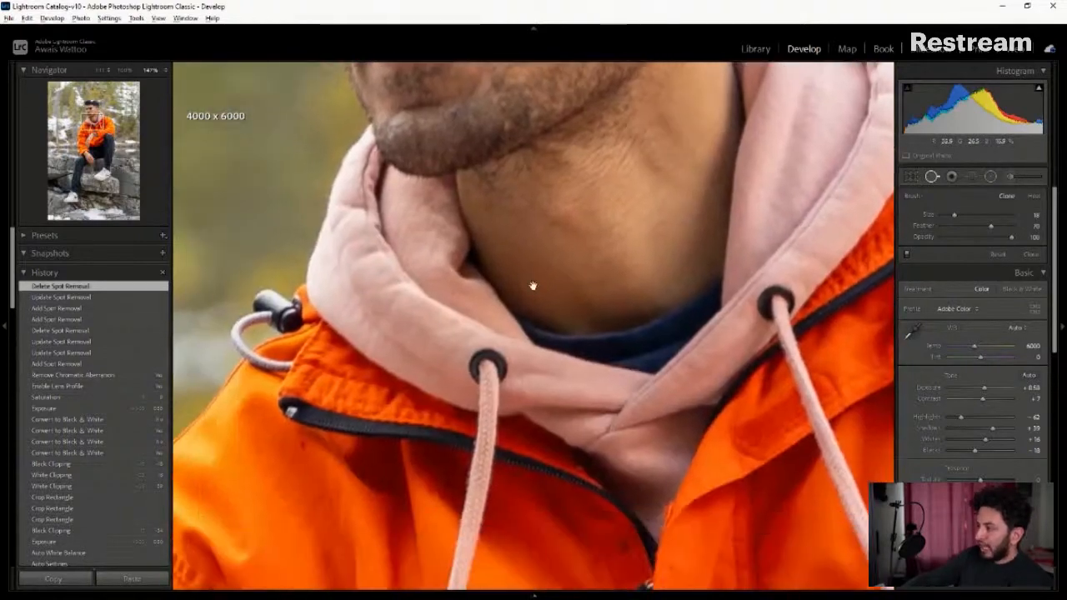
scroll(263, 324, down, 8)
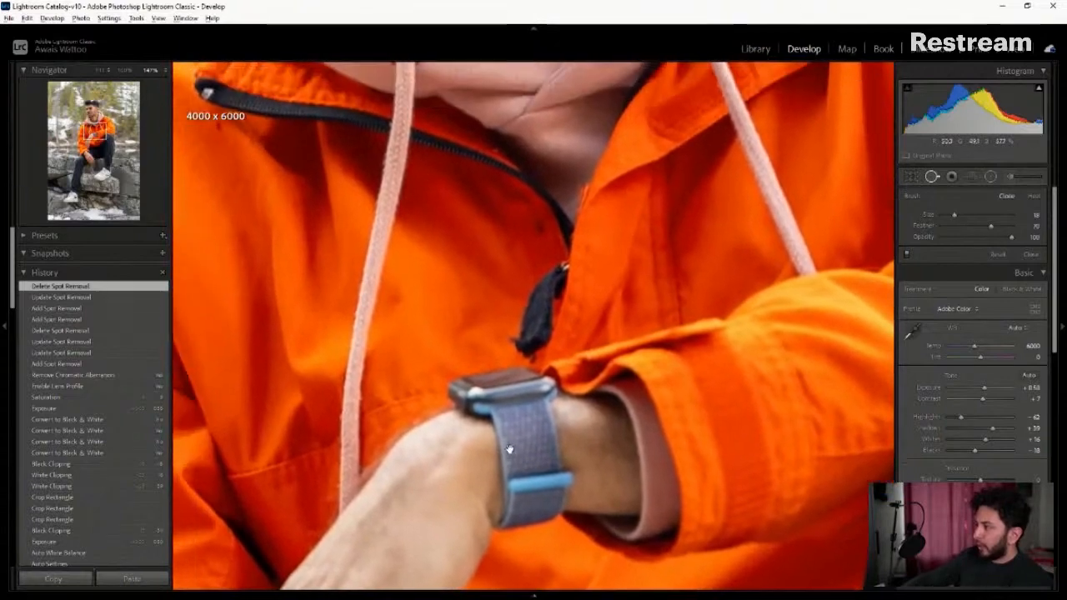
scroll(513, 411, down, 6)
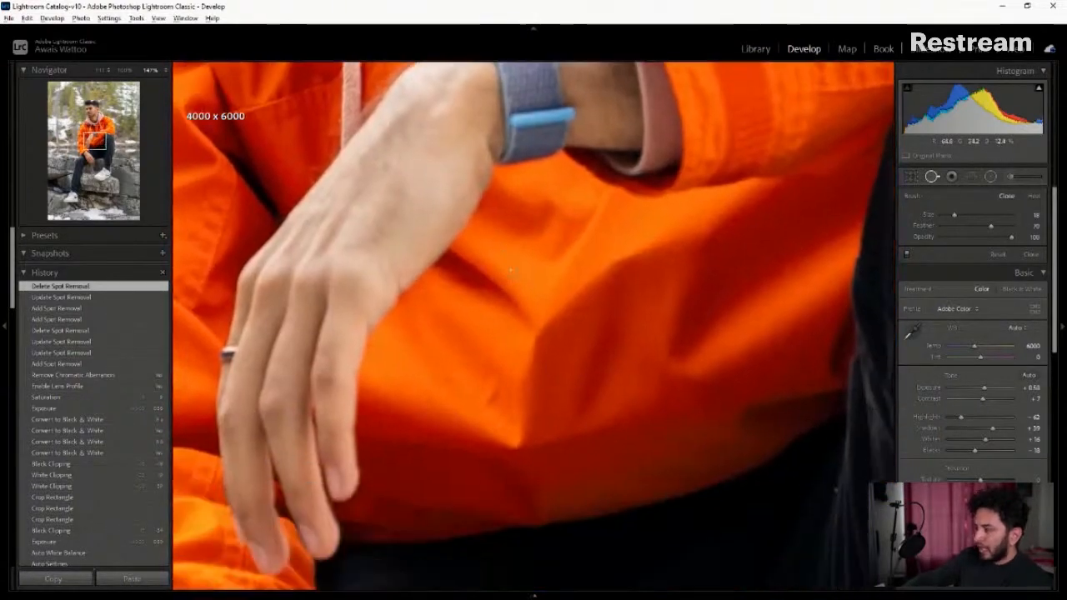
key(q)
click(512, 252)
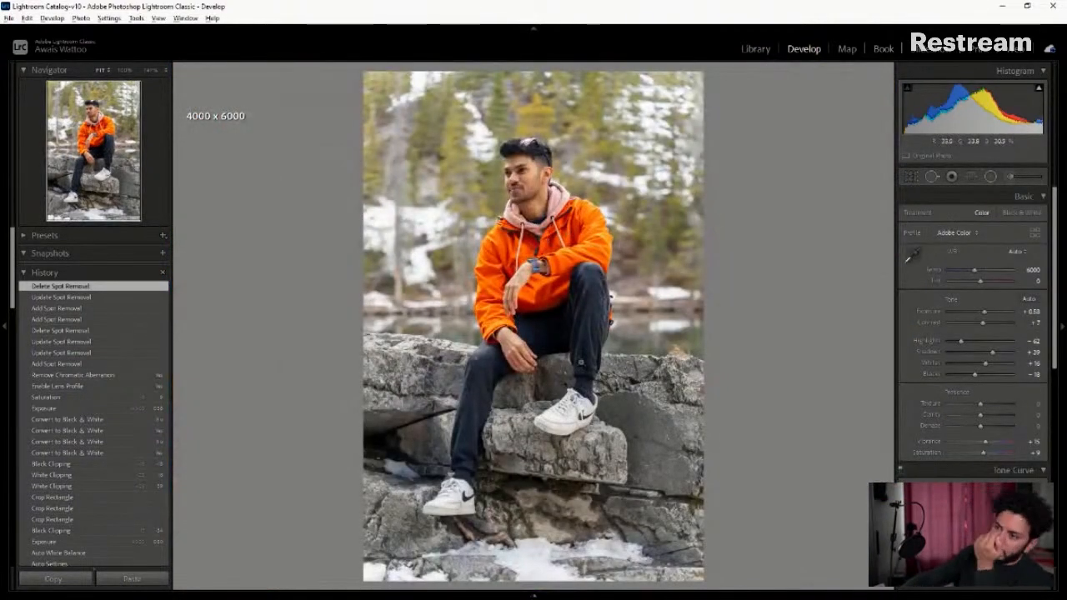
mouse_move(550, 596)
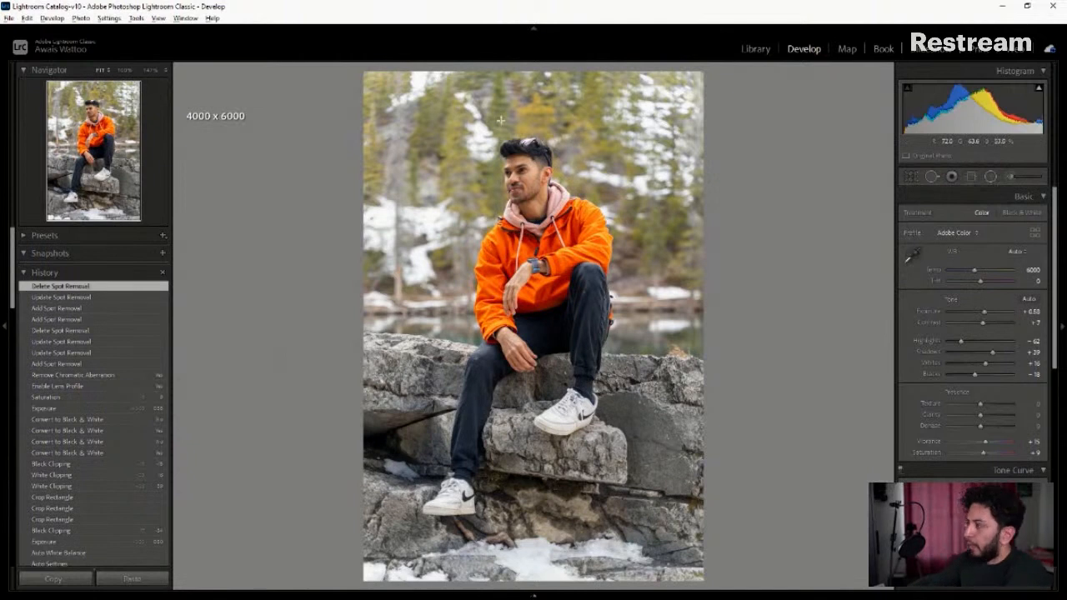
key(k)
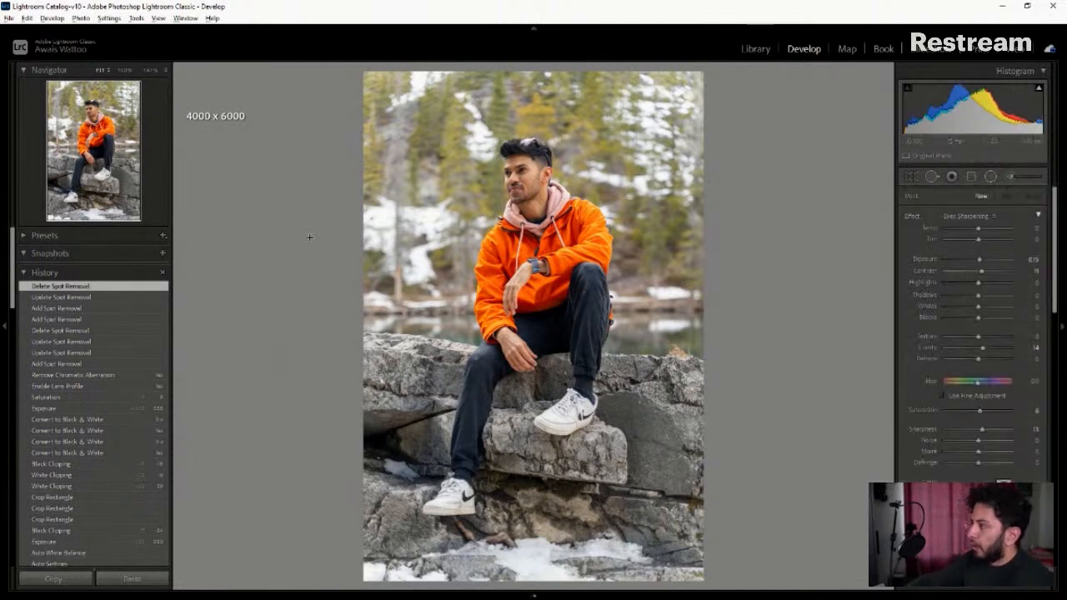
click(974, 178)
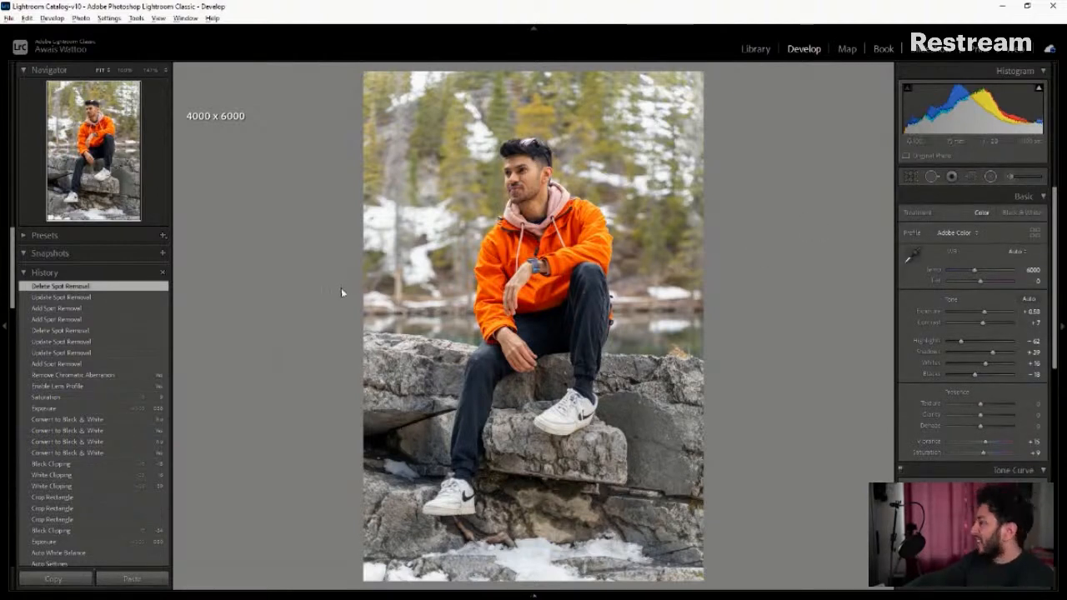
key(m)
key(m)
key(c)
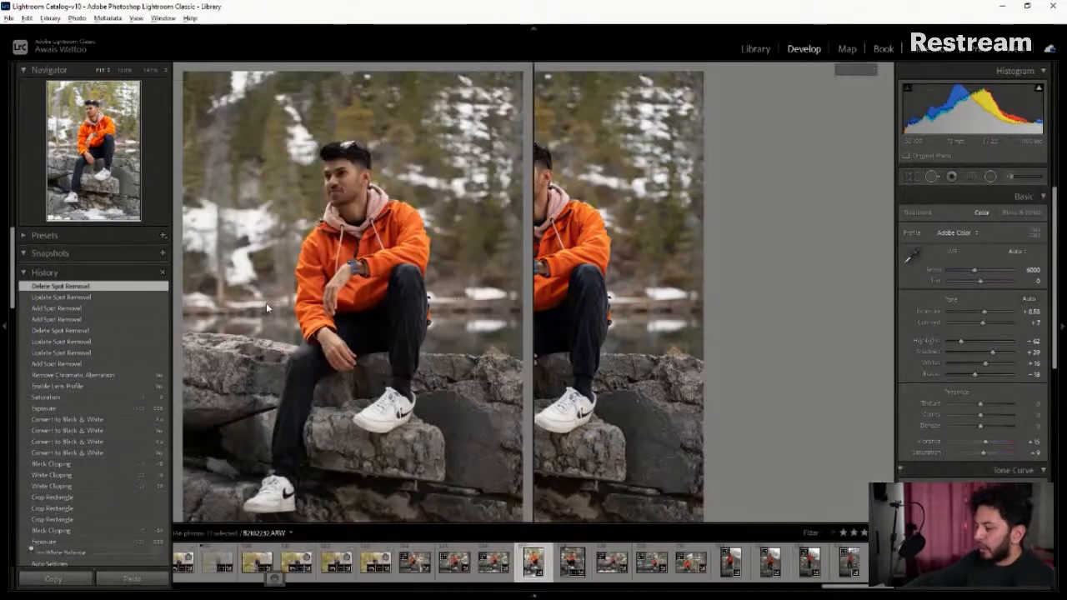
- Open the mountain landscape B2102085.ARW from the 2021-04-03 folder for developing
key(g)
scroll(349, 281, up, 10)
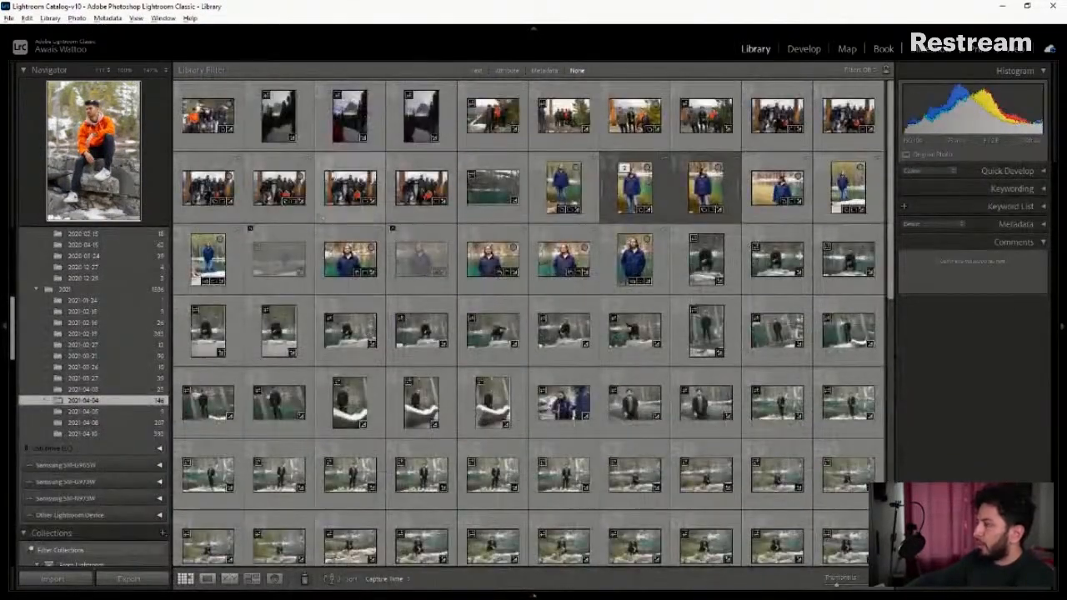
scroll(349, 281, down, 10)
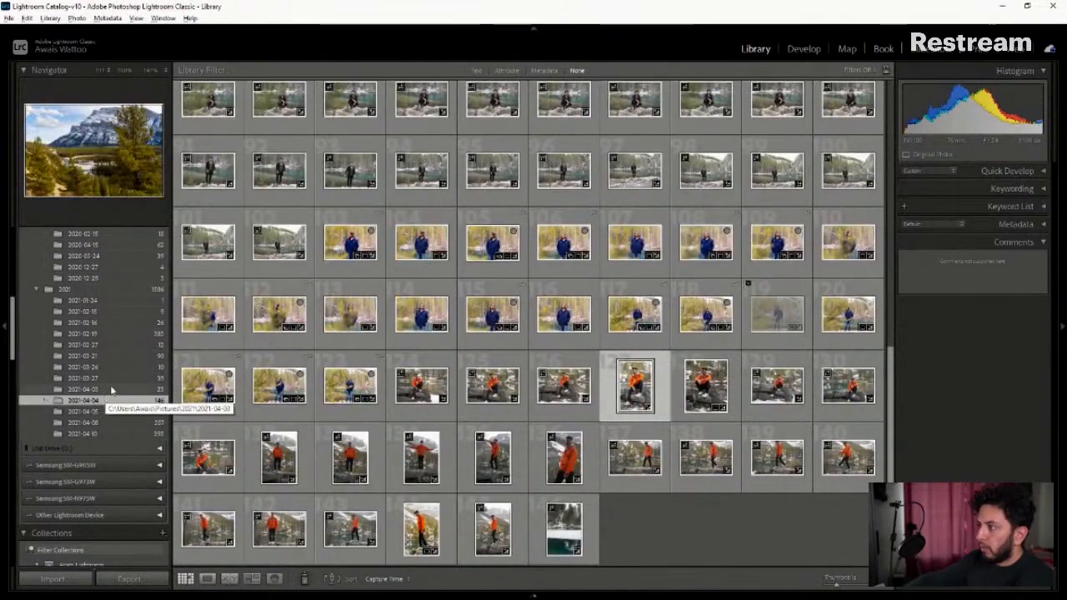
click(109, 390)
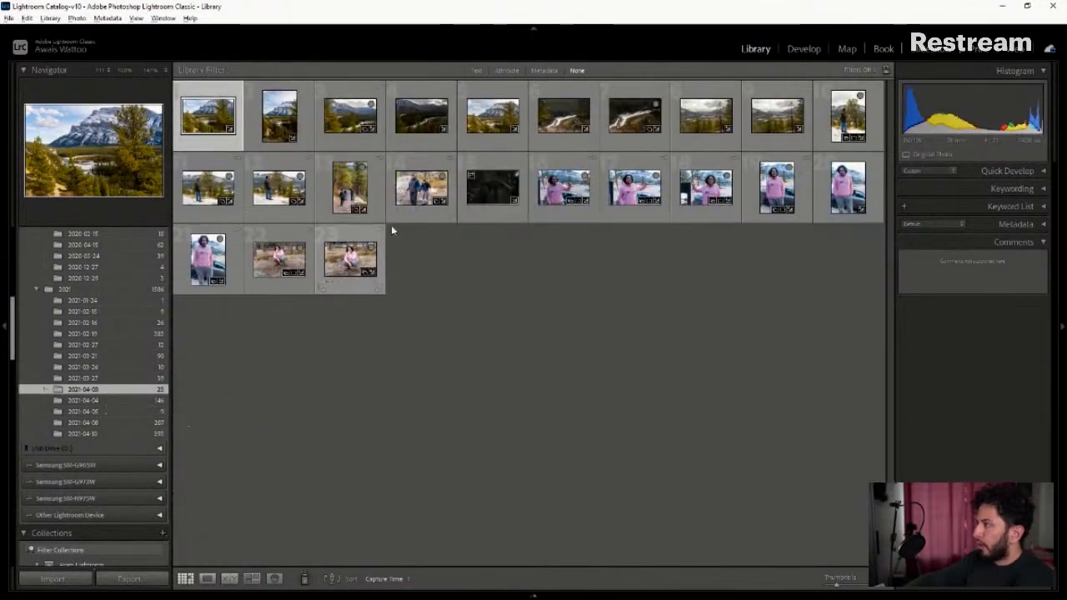
double_click(469, 128)
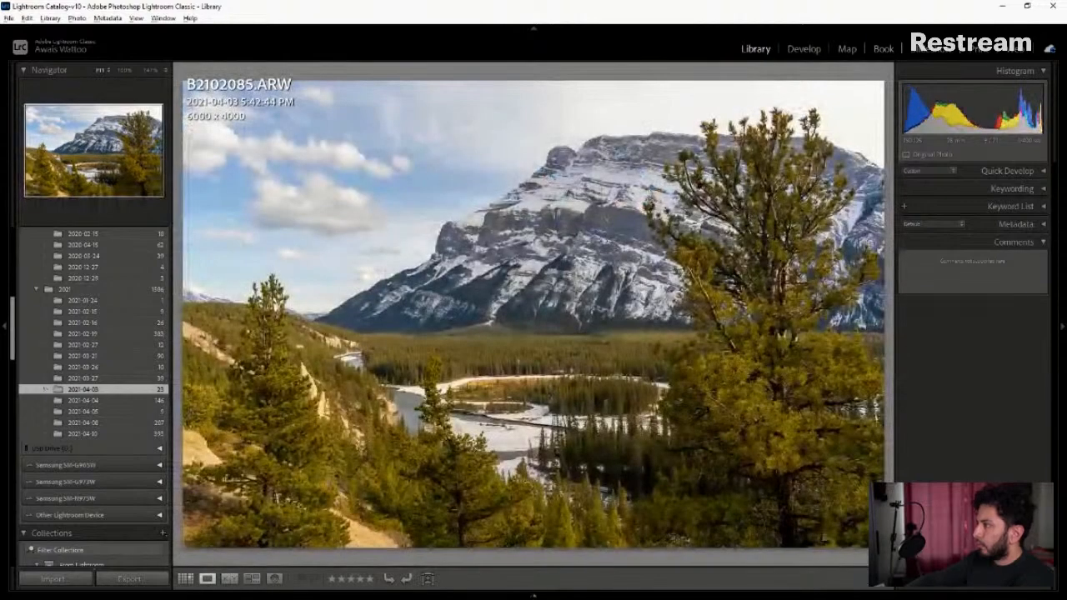
key(d)
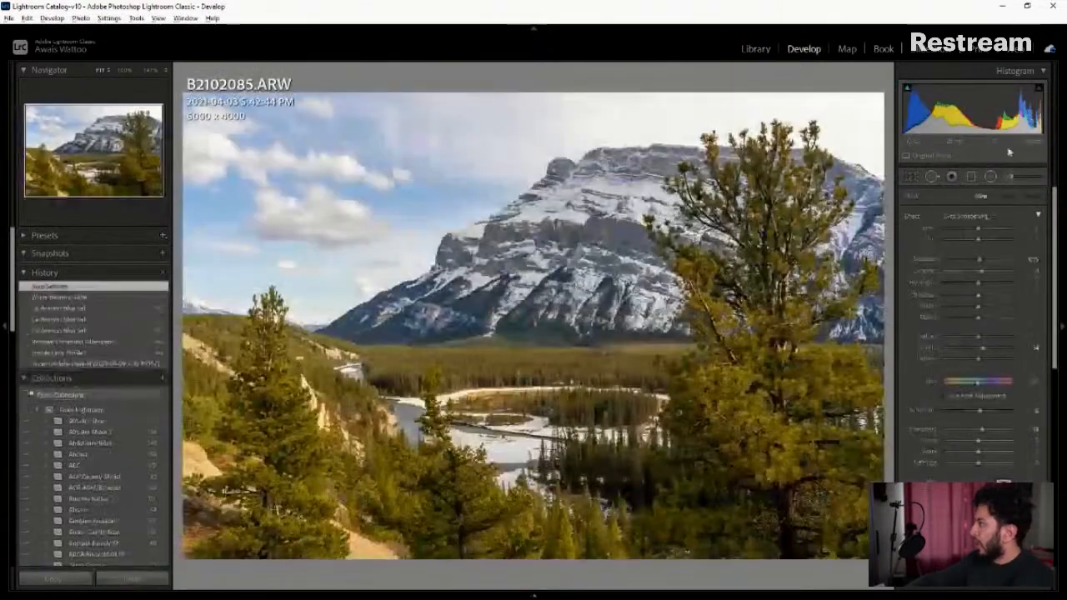
- Draw a slightly tilted graduated filter over the sky and mountain, try the Temp effect, and settle on Saturation 25
drag(187, 84, 326, 553)
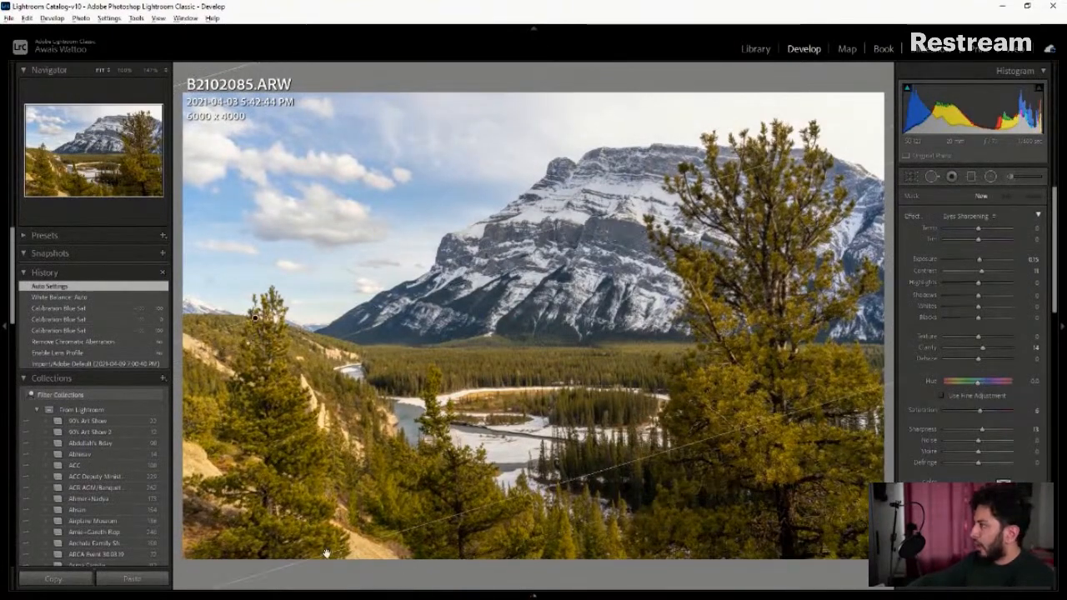
click(962, 216)
click(945, 227)
click(950, 216)
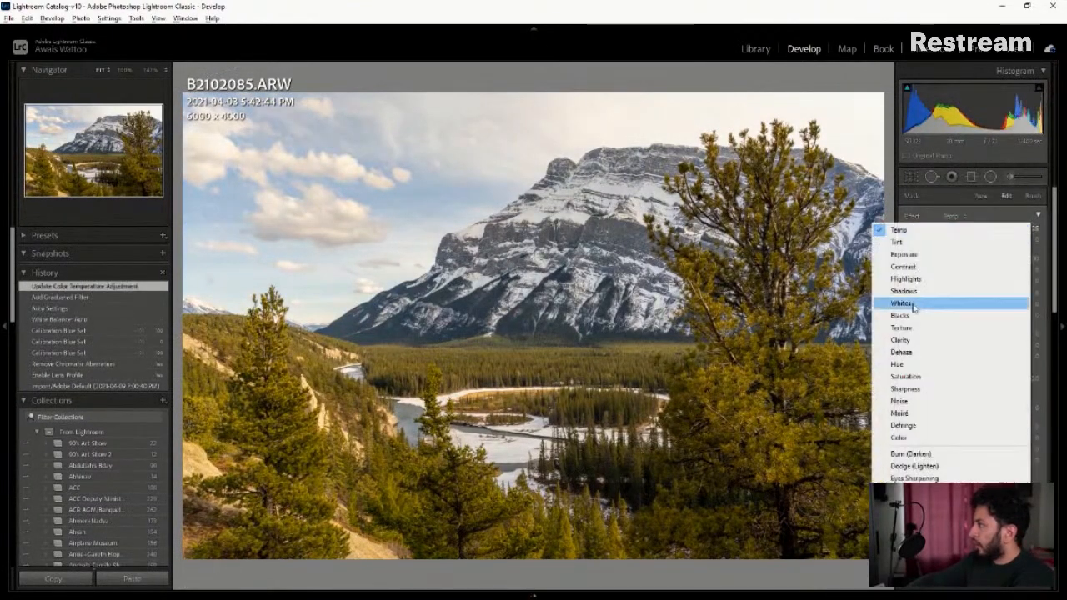
click(924, 379)
click(969, 215)
click(969, 219)
click(967, 217)
click(927, 208)
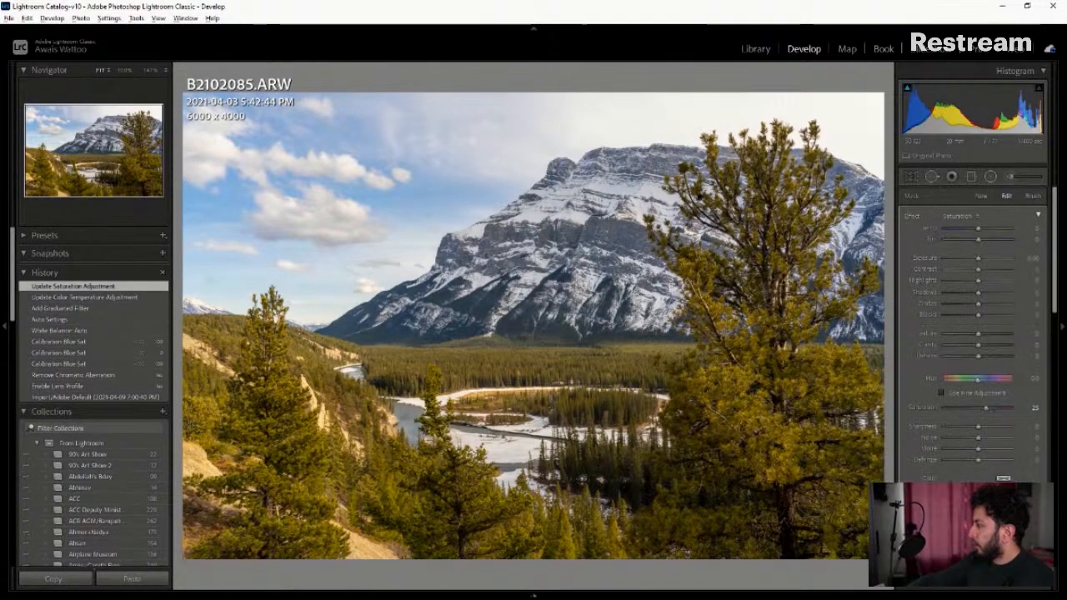
- Compare the photo with graduated filters off and on, then lower the filter's highlights while keeping its exposure at 0
click(906, 493)
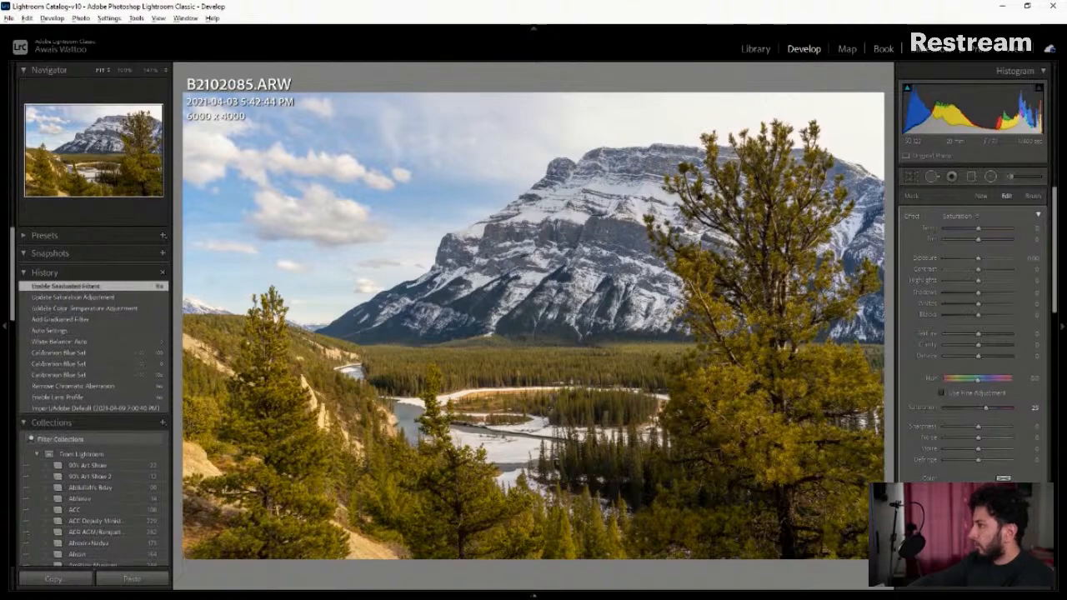
click(906, 494)
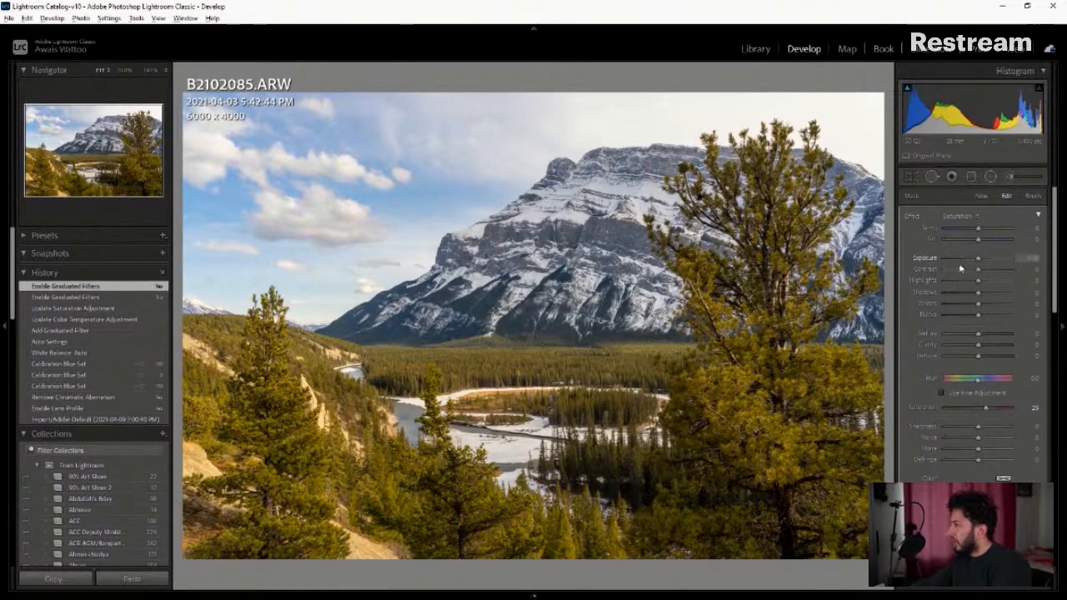
drag(979, 260, 977, 260)
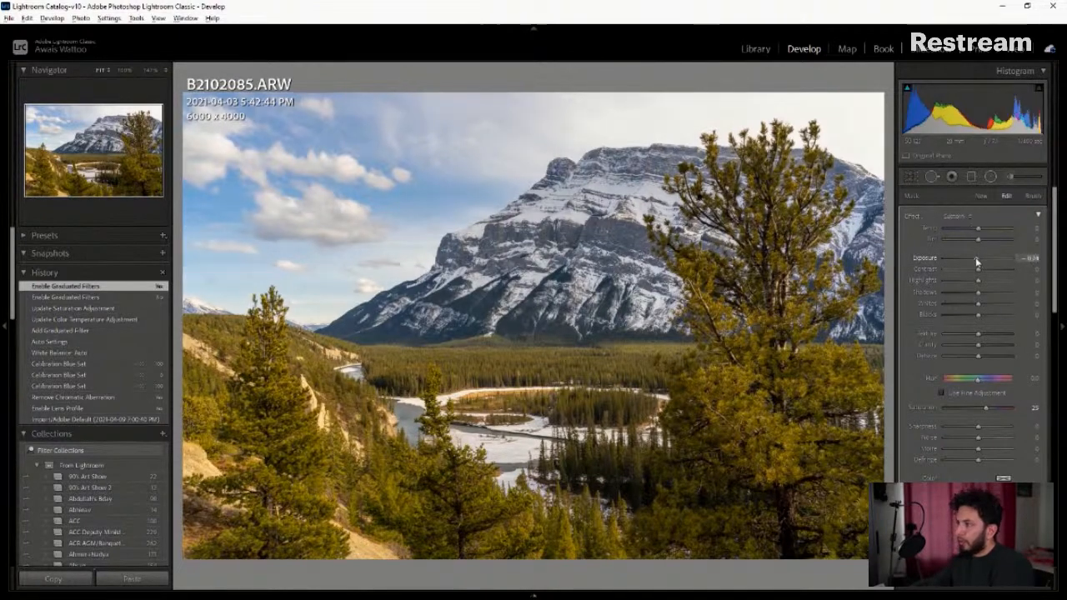
double_click(977, 260)
click(965, 282)
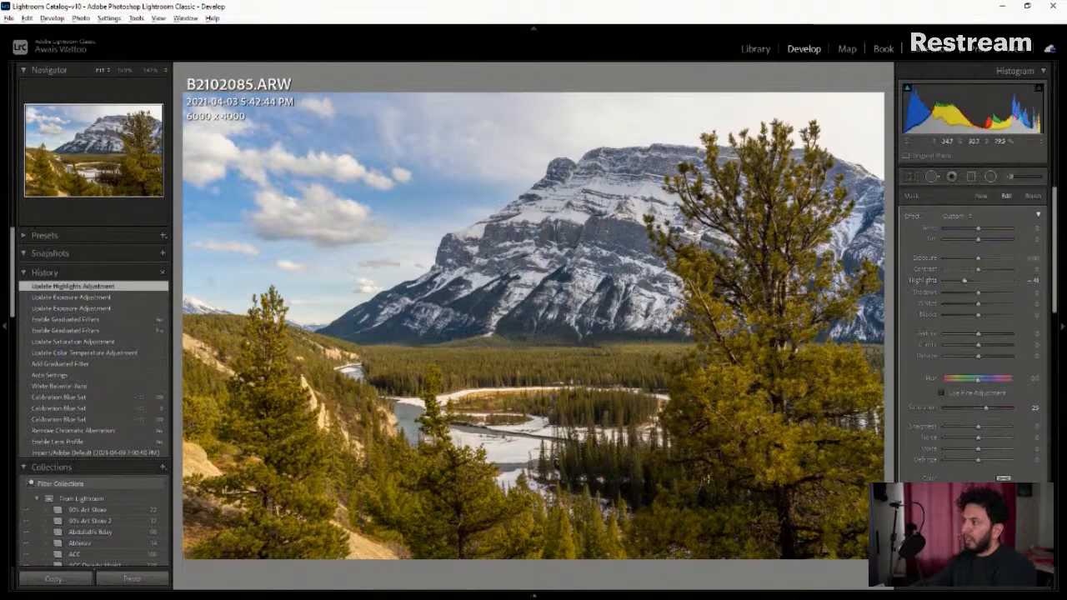
- Display the mask options below the landscape and turn the selected graduated filter's mask overlay on and off
mouse_move(338, 586)
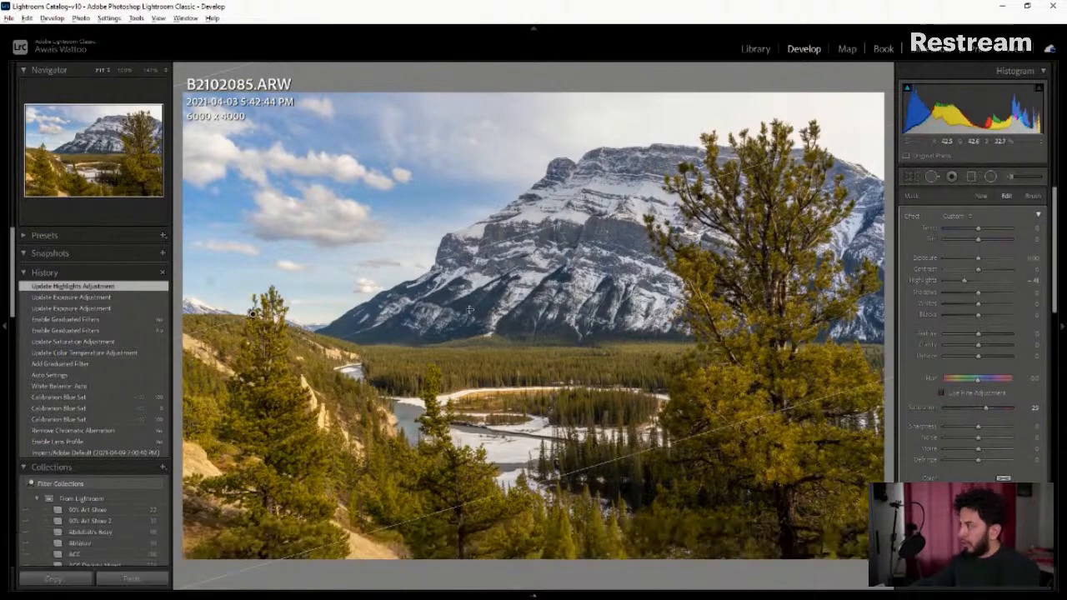
key(t)
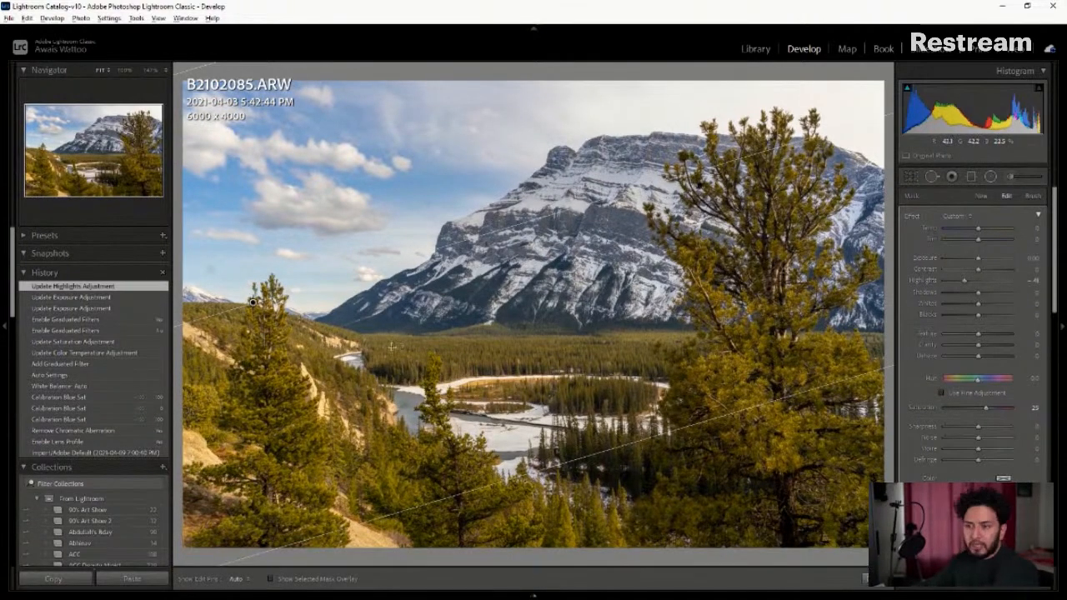
key(t)
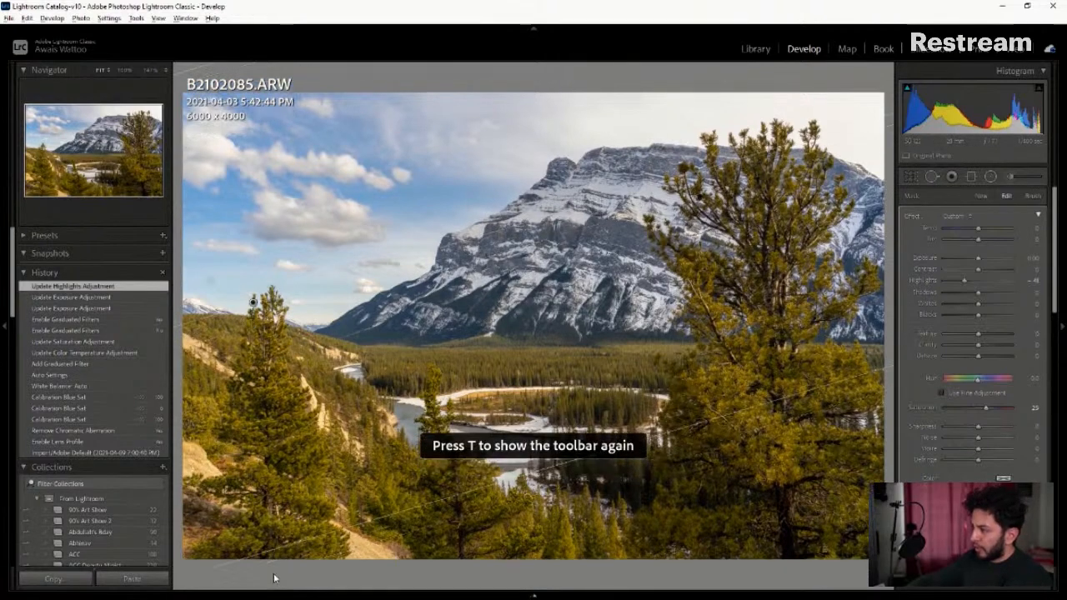
key(t)
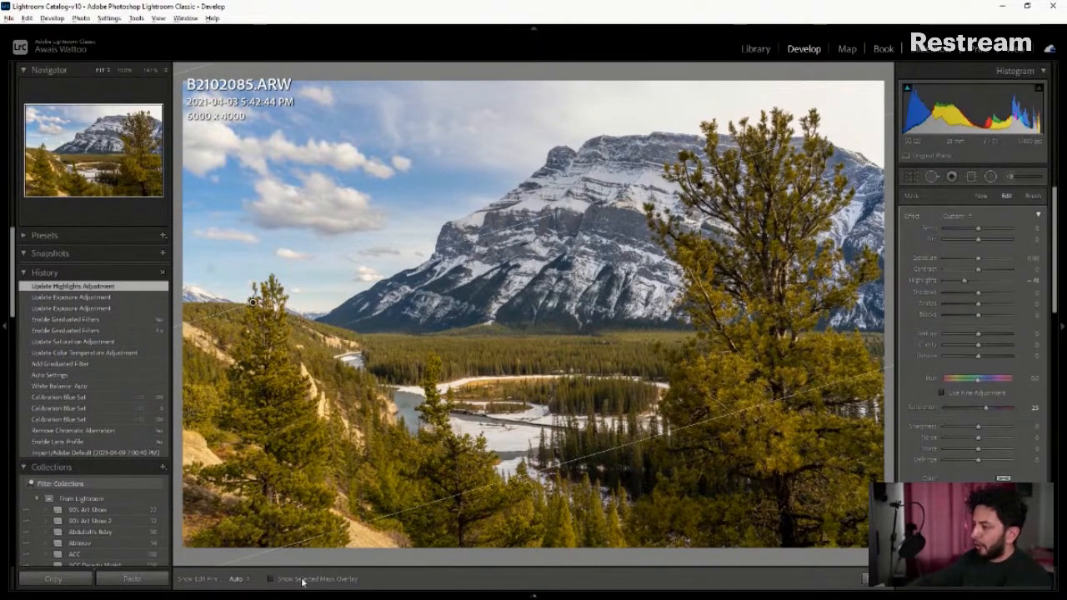
click(303, 581)
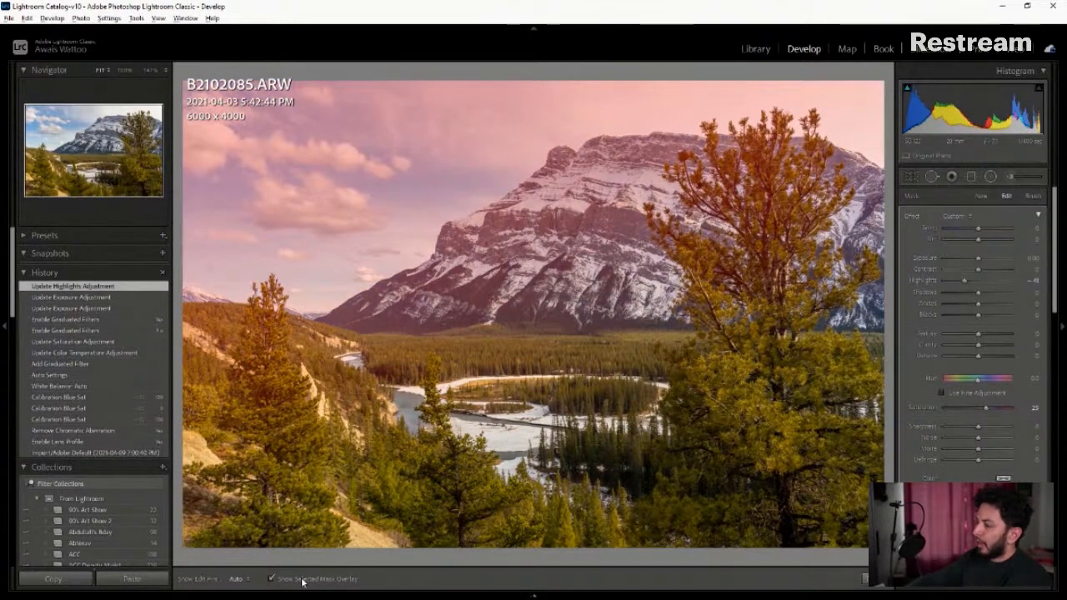
click(303, 581)
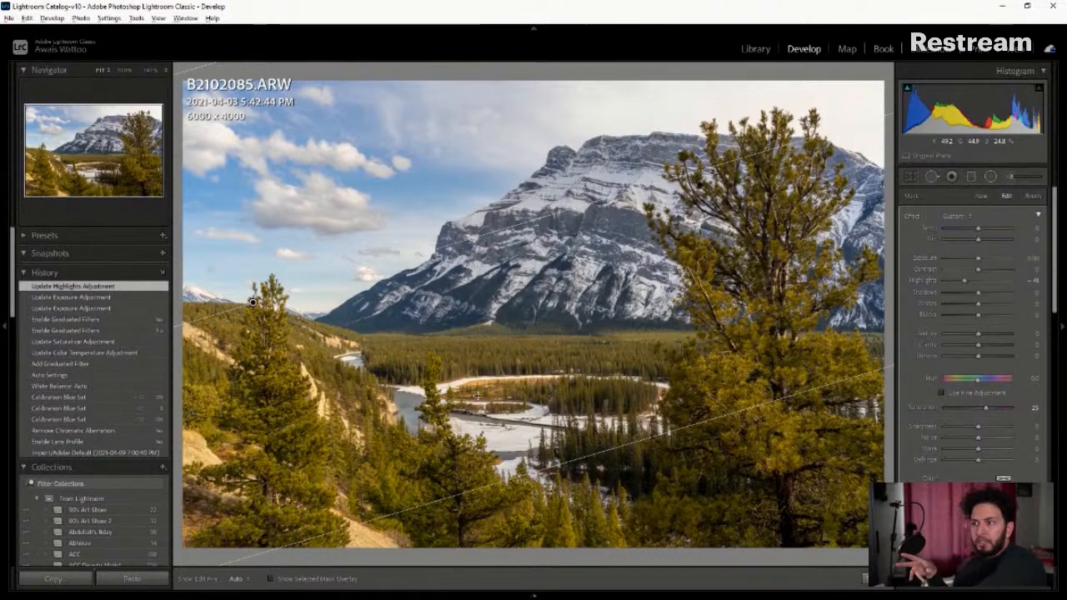
- Toggle the mask overlay repeatedly to examine which areas the graduated filter covers, leaving the overlay hidden
key(o)
key(o)
key(o)
key(o)
key(o)
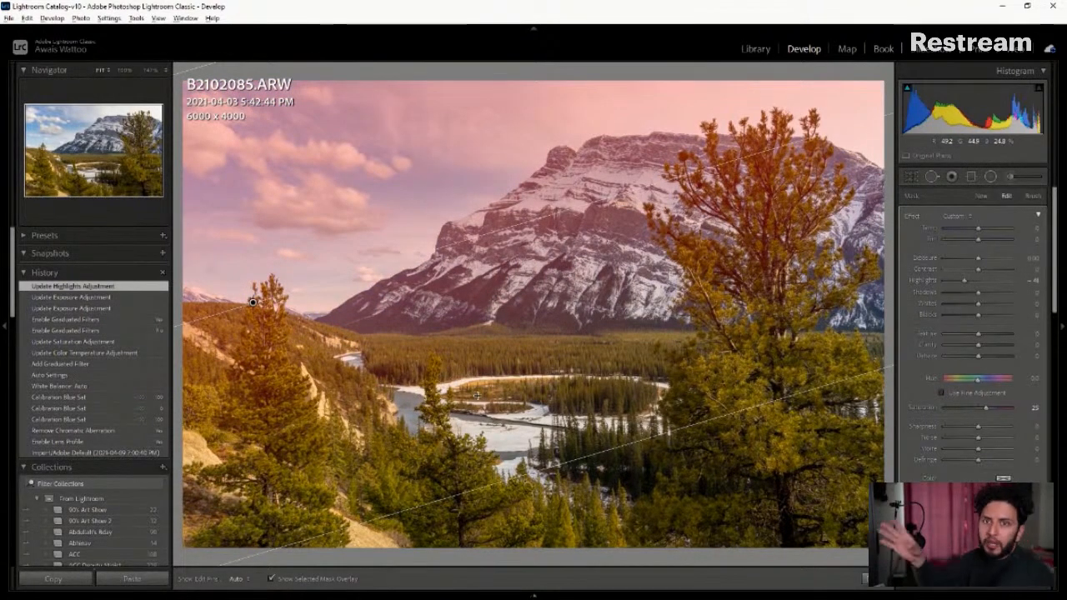
key(o)
key(o)
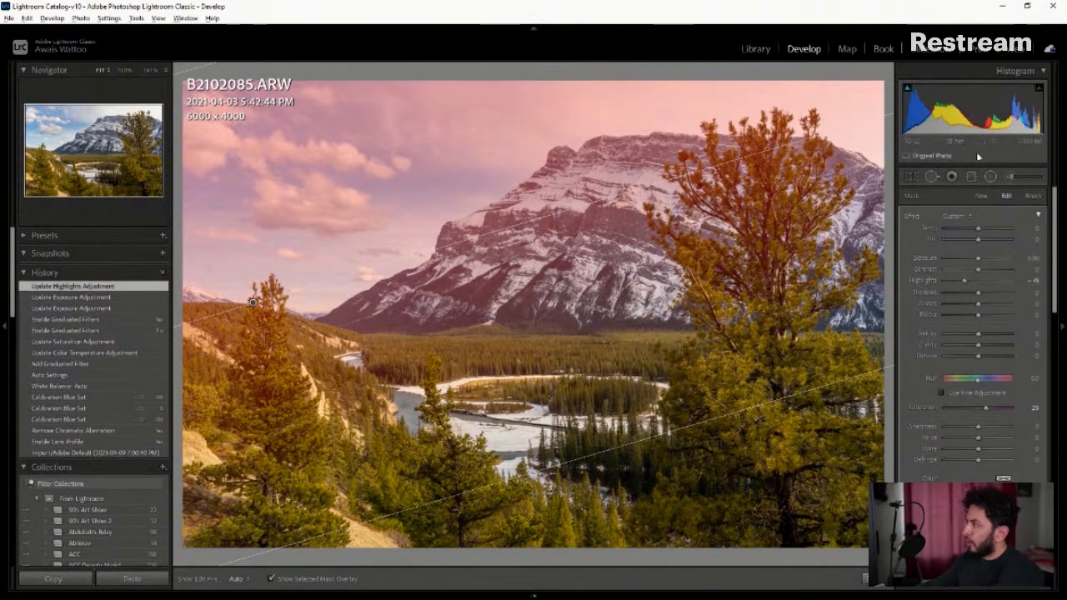
key(o)
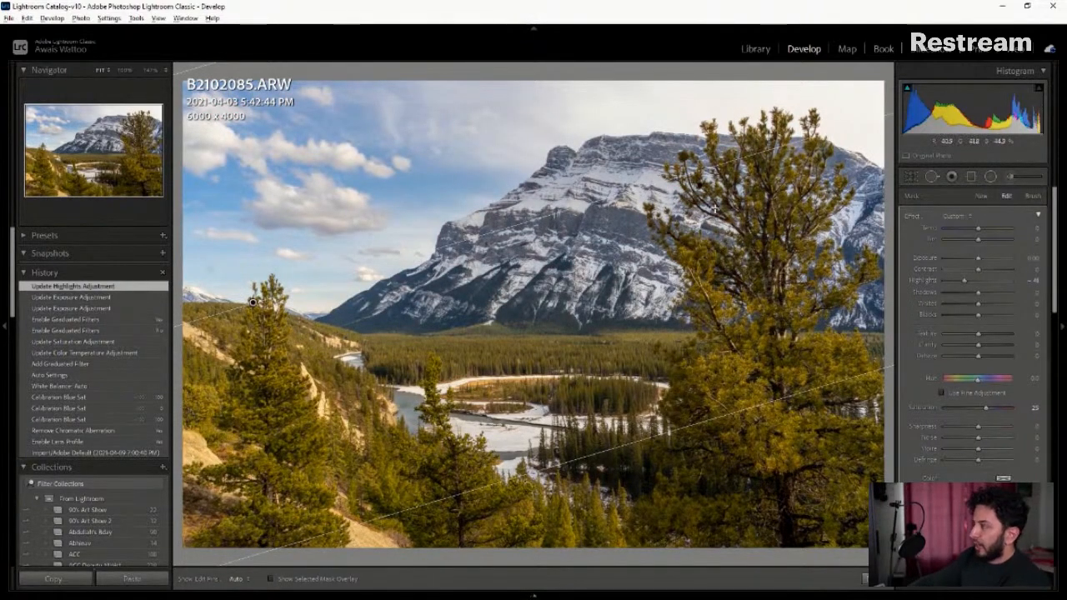
- Switch to the Radial Filter and reopen the orange-hoodie portrait B2102229.ARW from the 2021-04-04 folder for developing
key(shift+m)
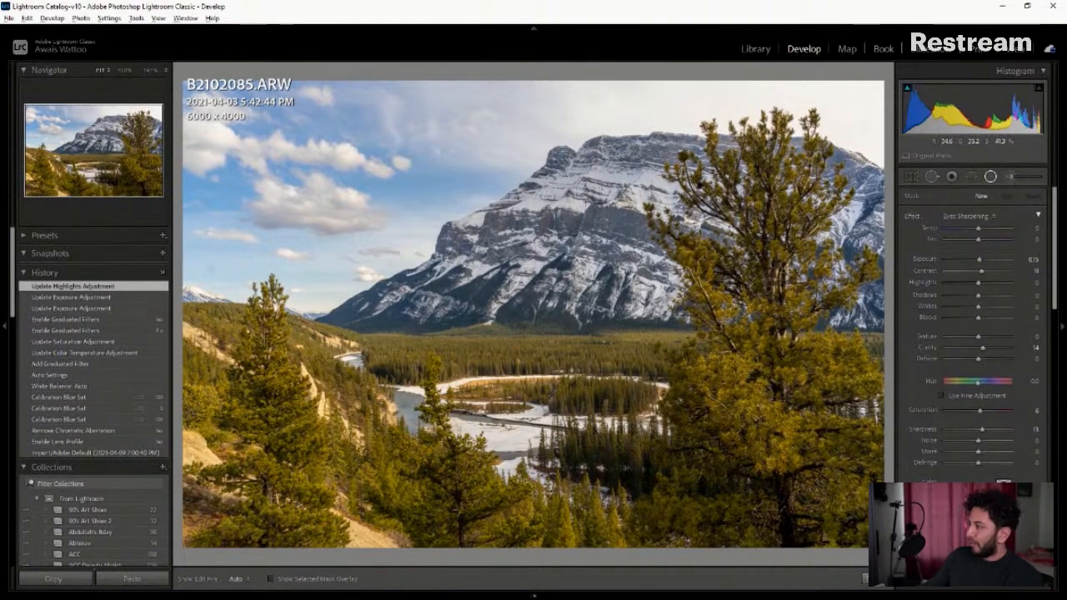
key(g)
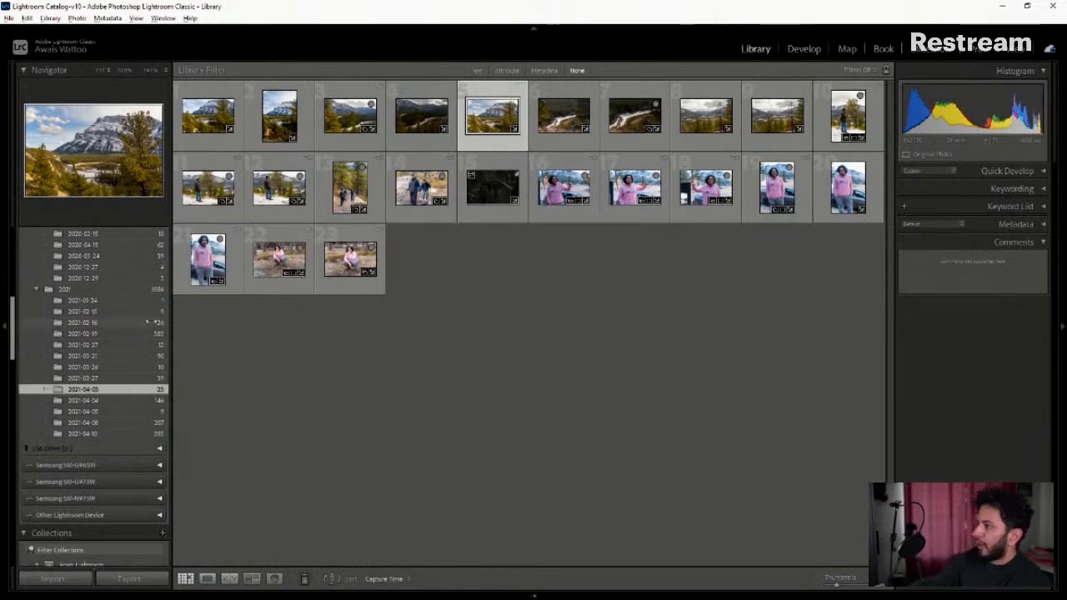
click(125, 401)
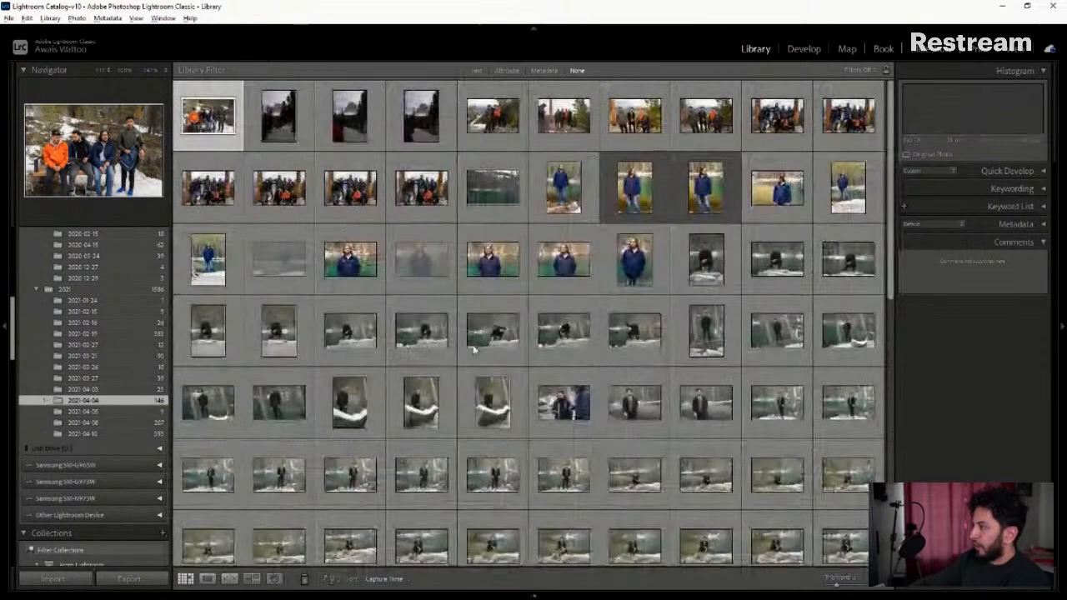
scroll(483, 354, down, 10)
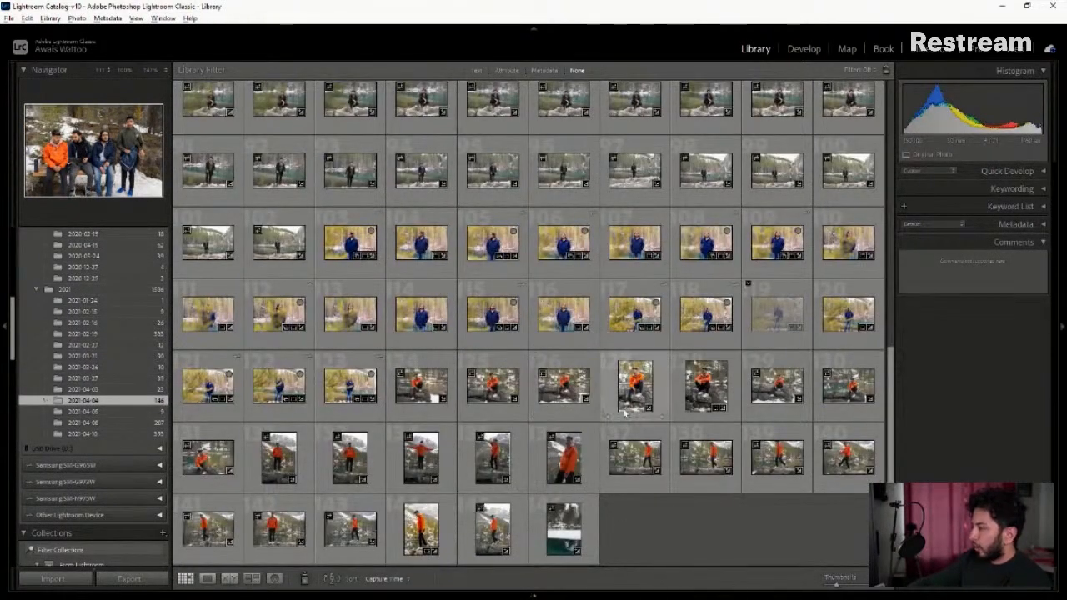
double_click(636, 388)
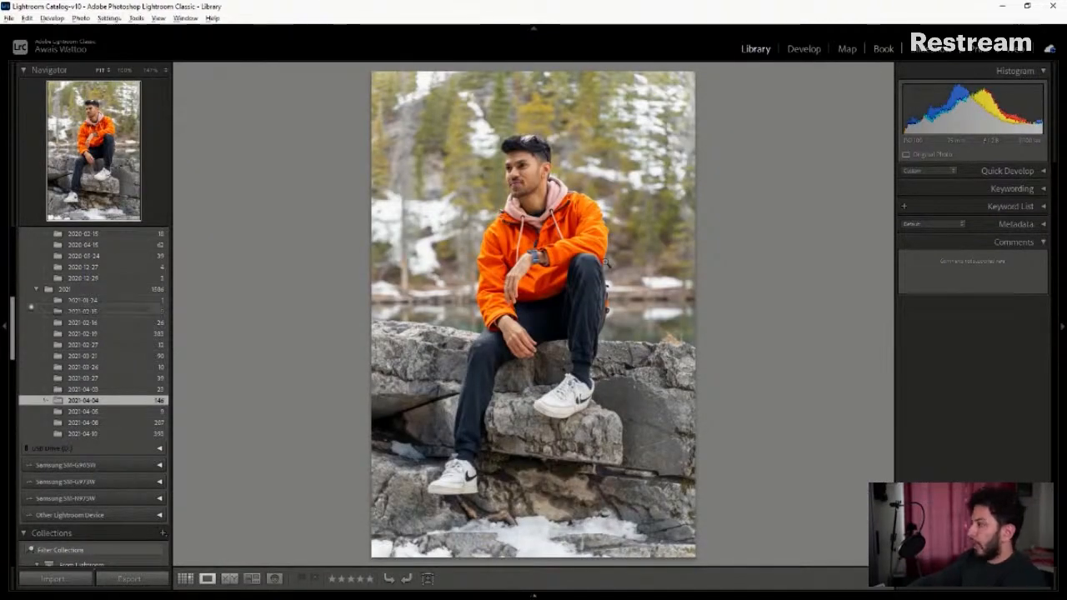
key(d)
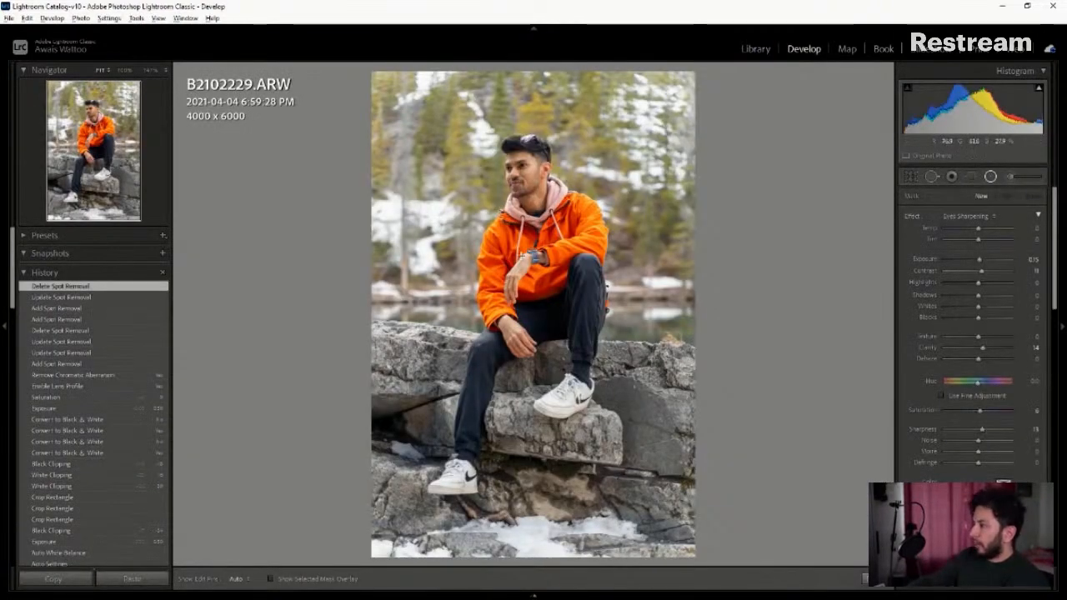
- Draw an elliptical radial filter around the seated man, using the mask overlay to invert it onto him and widen the ellipse
drag(535, 251, 515, 305)
click(326, 578)
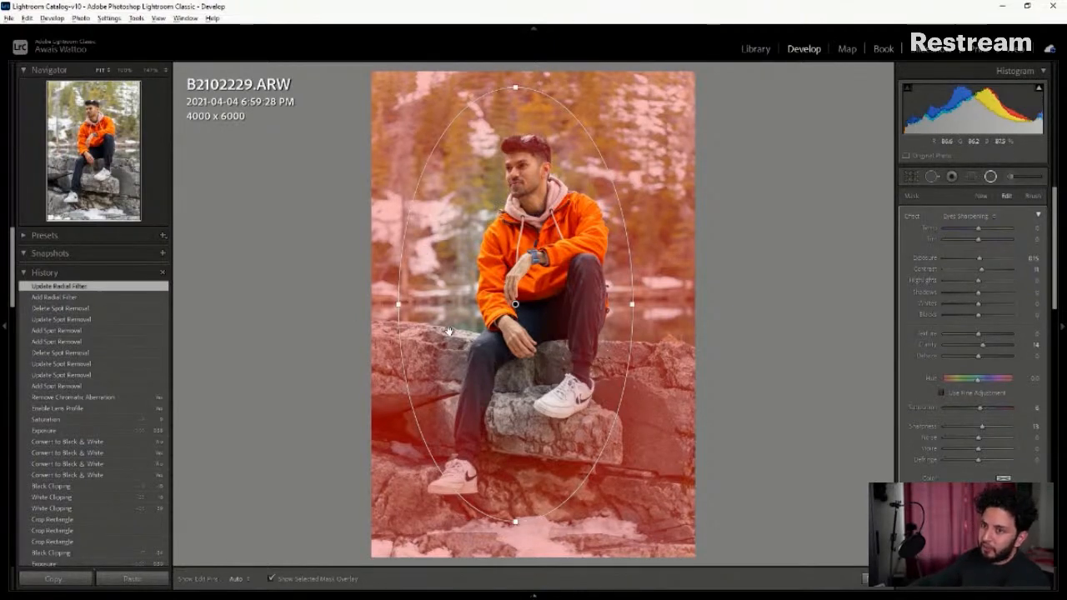
scroll(905, 350, down, 2)
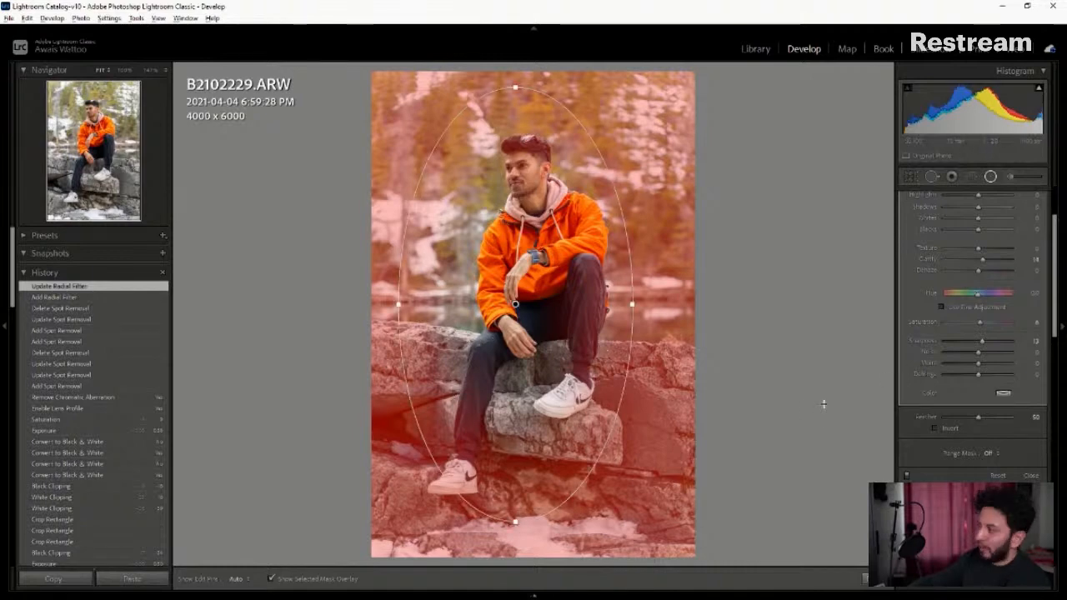
click(935, 427)
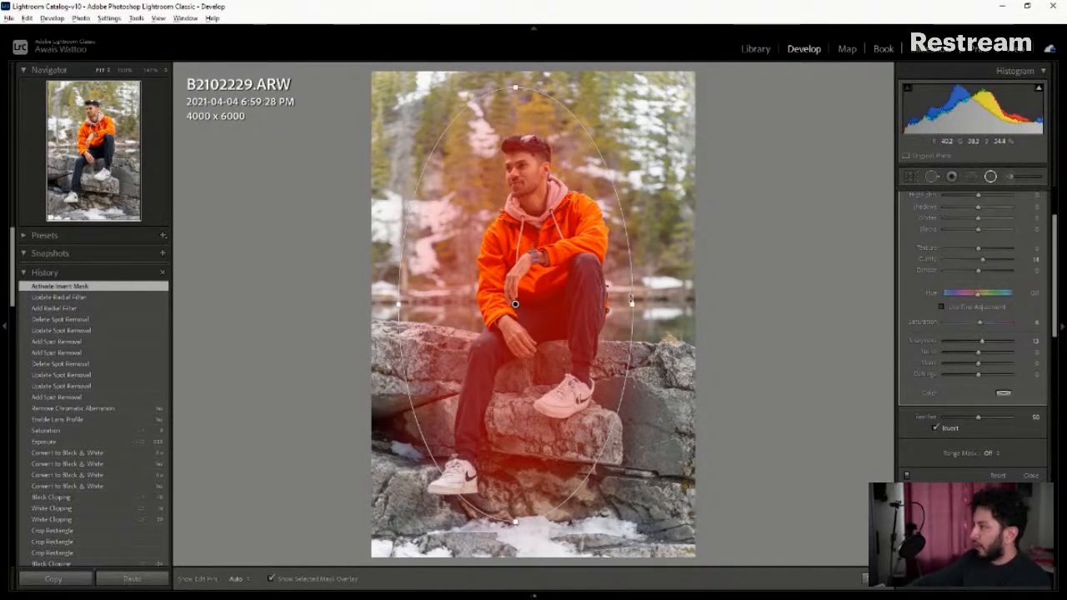
drag(632, 304, 651, 305)
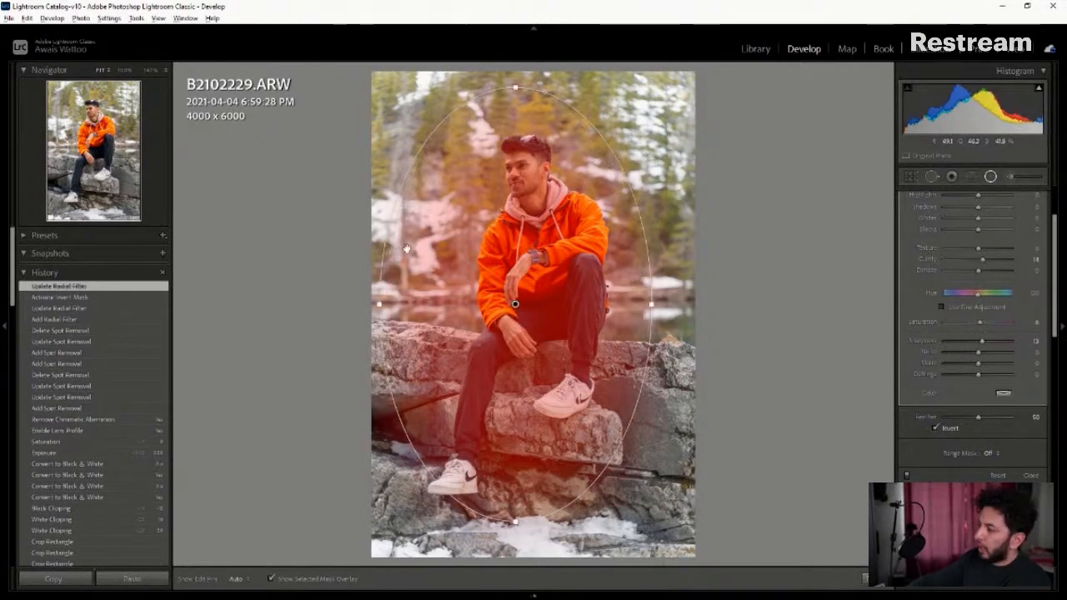
scroll(962, 341, up, 2)
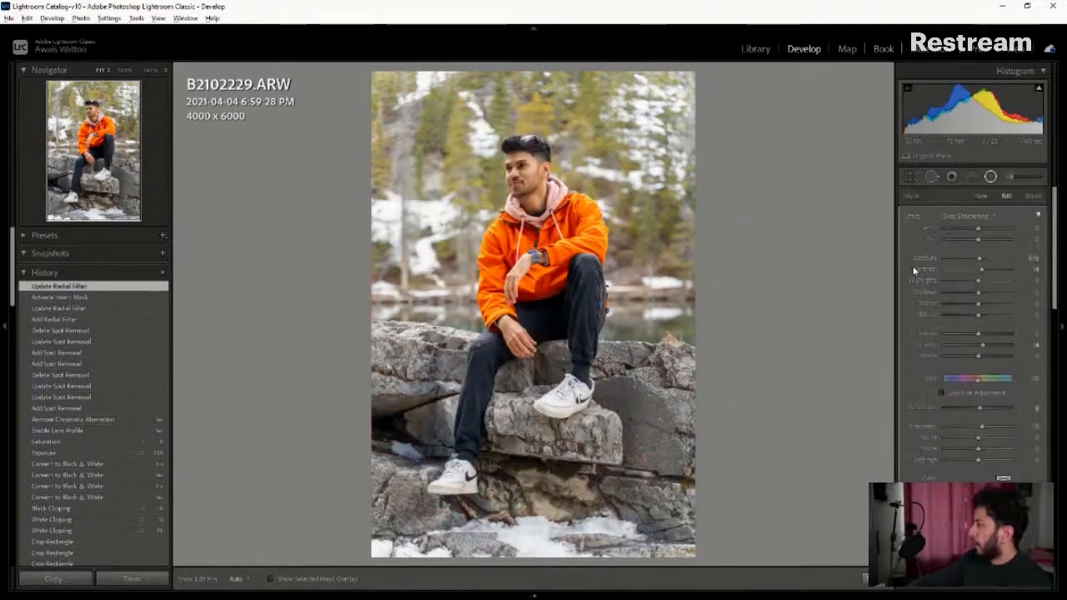
- Turn off the radial filter's inversion so it affects the area around the seated man, checking the coverage with the mask overlay
scroll(947, 412, down, 2)
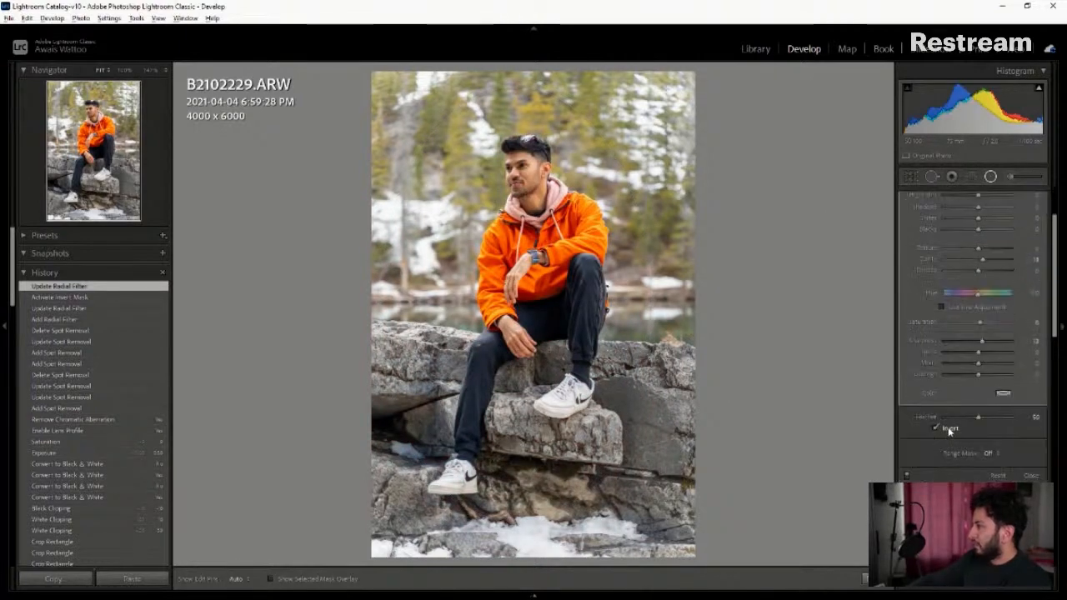
click(935, 428)
key(o)
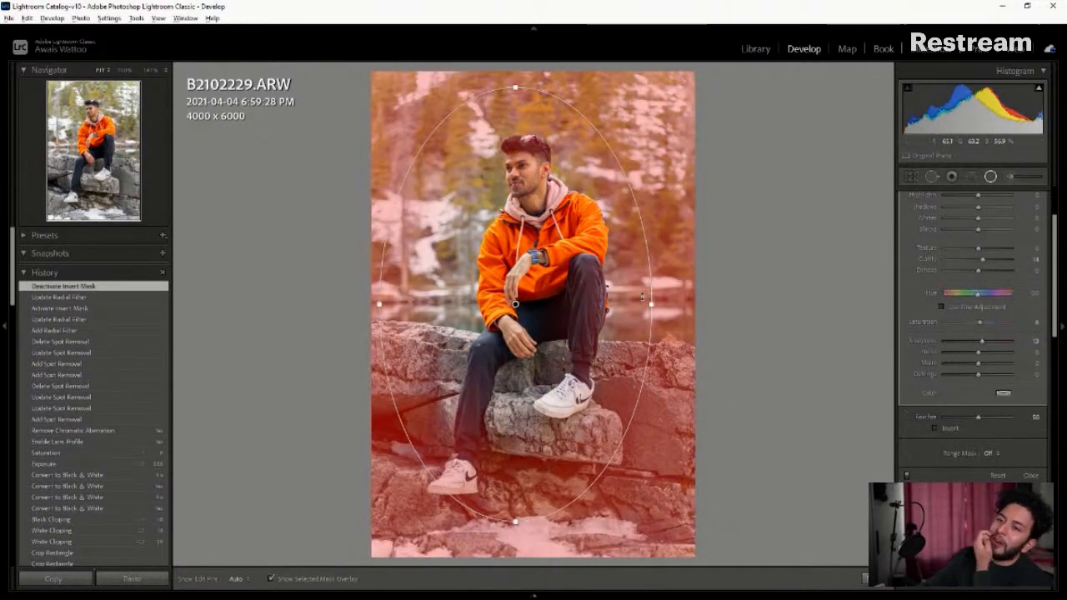
key(o)
key(o)
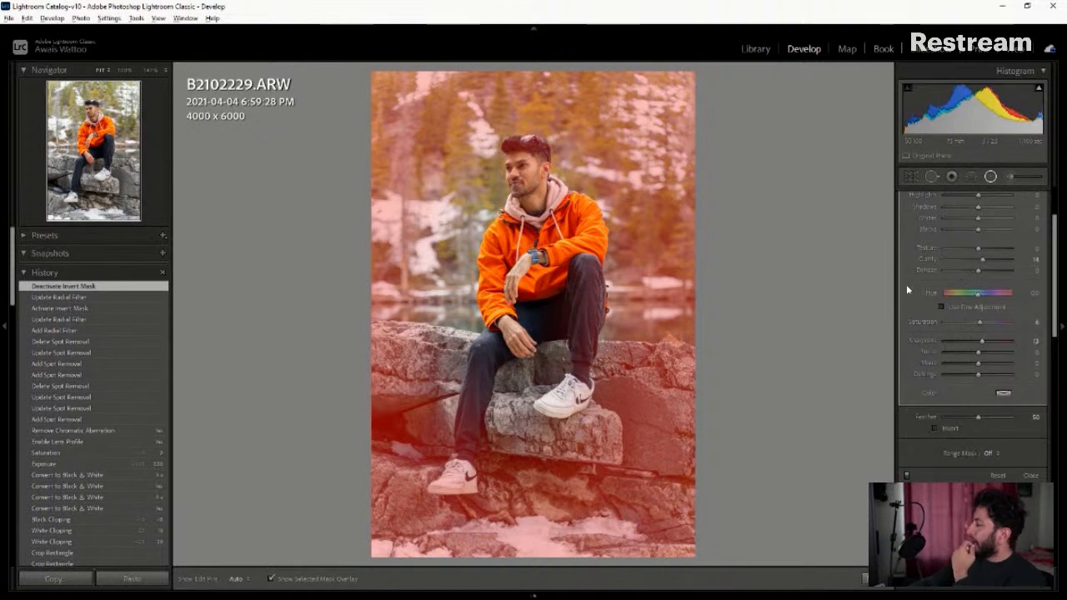
- Lower the radial filter's exposure to -0.45 to darken the surroundings, and hide the mask overlay
scroll(912, 289, up, 3)
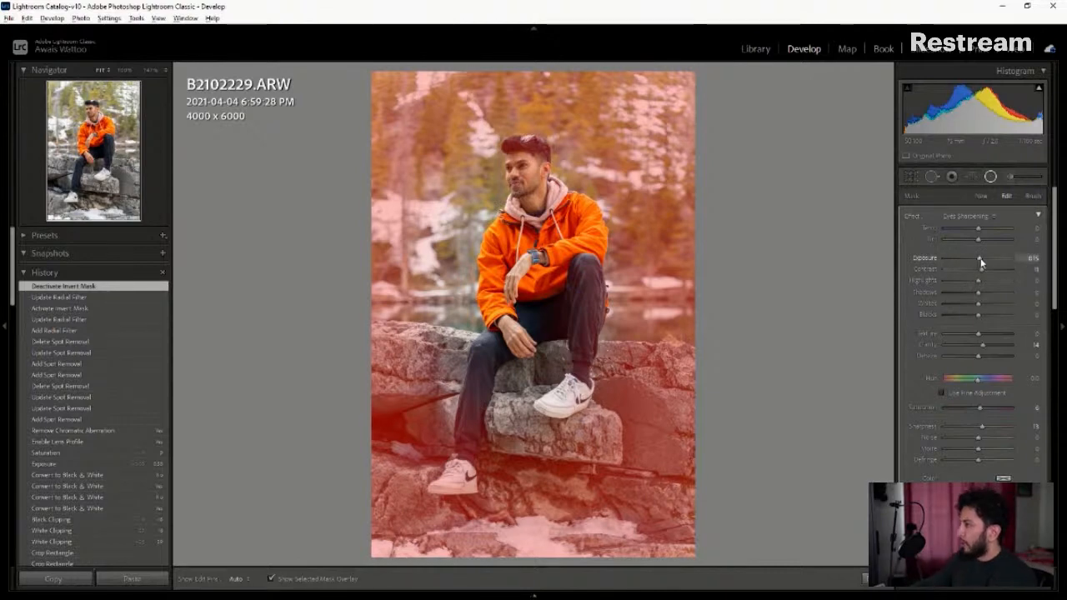
key(Down)
key(Down)
drag(978, 260, 976, 259)
key(o)
key(Down)
key(Down)
key(Down)
key(Down)
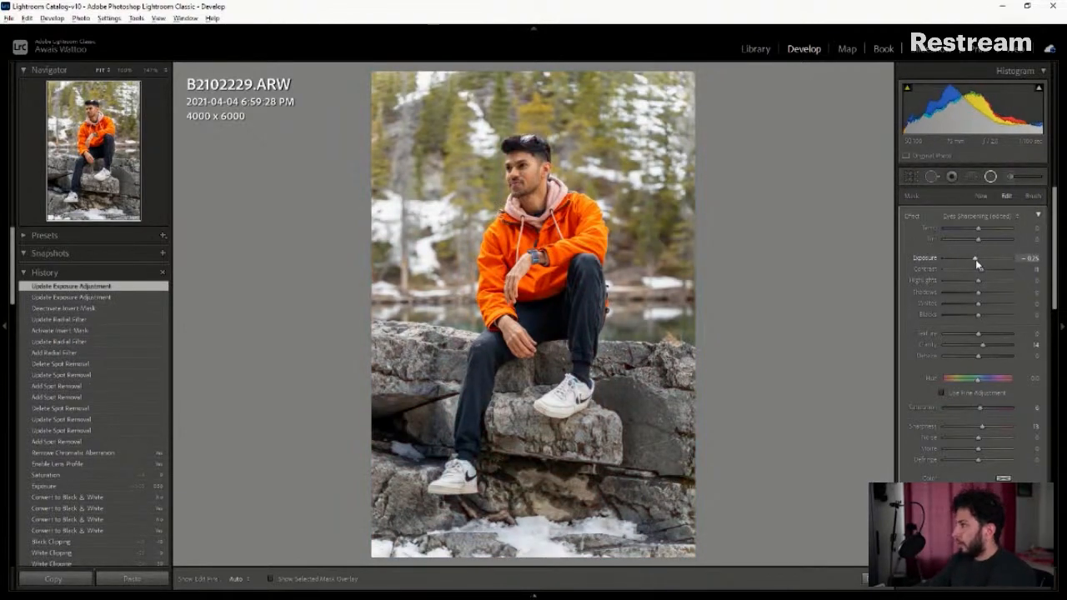
key(Down)
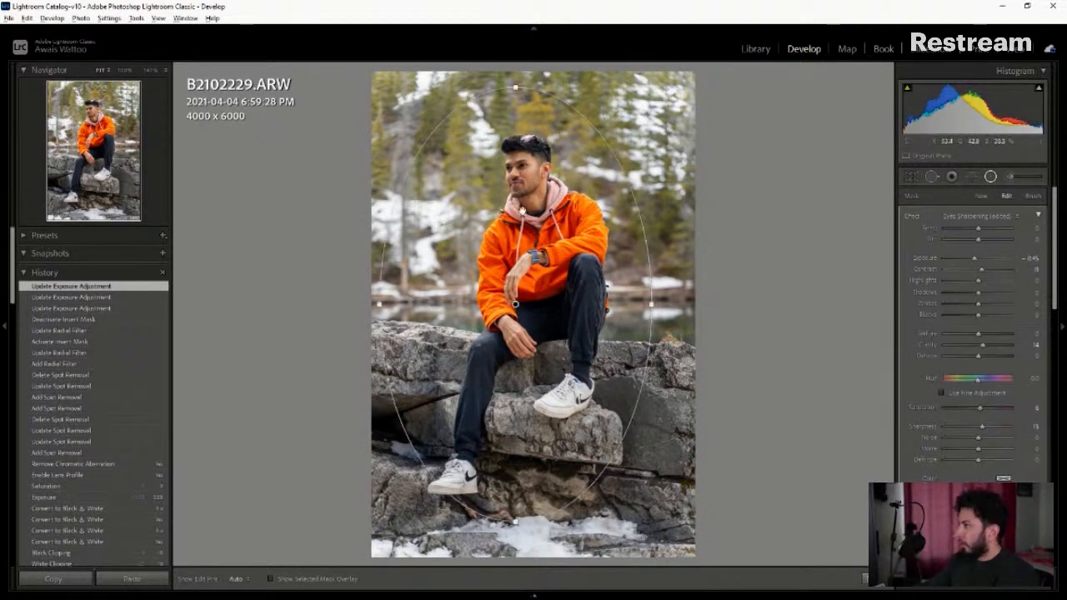
- Narrow the radial ellipse, recentre it on the seated man, and extend its height slightly above his head
drag(381, 305, 397, 305)
drag(516, 305, 525, 314)
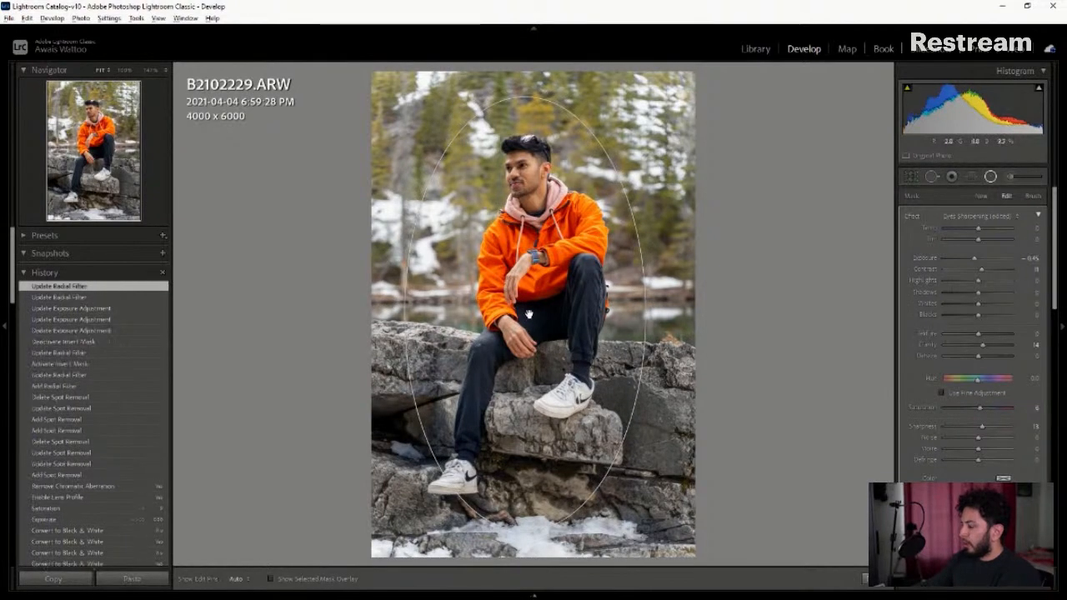
drag(525, 99, 525, 87)
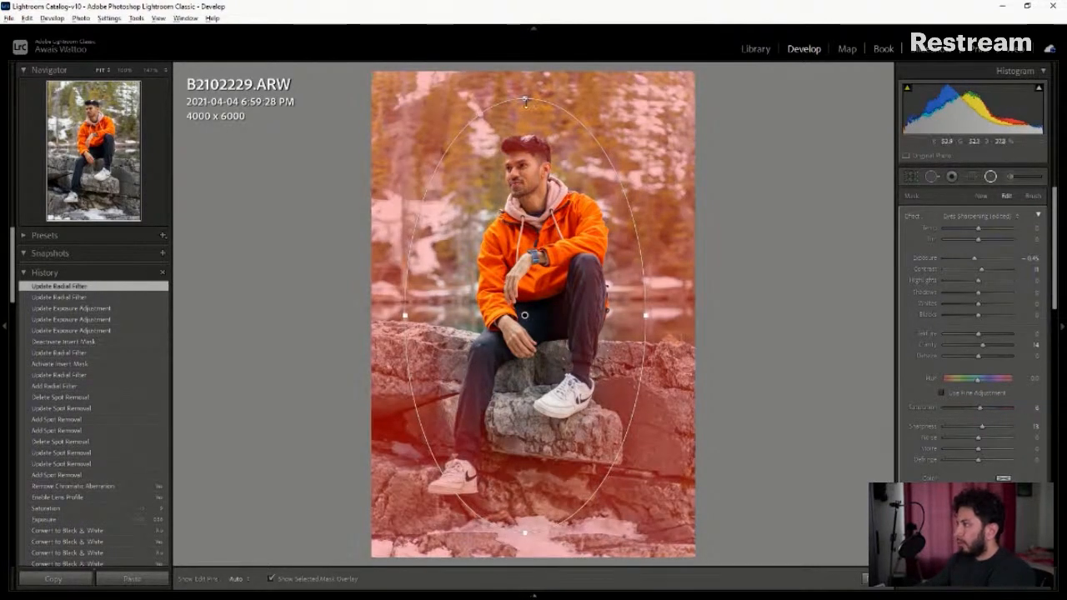
key(o)
- Raise the radial filter's feather to 89 and enlarge the ellipse in both directions with the mask overlay shown, finally hiding the overlay
scroll(919, 385, down, 2)
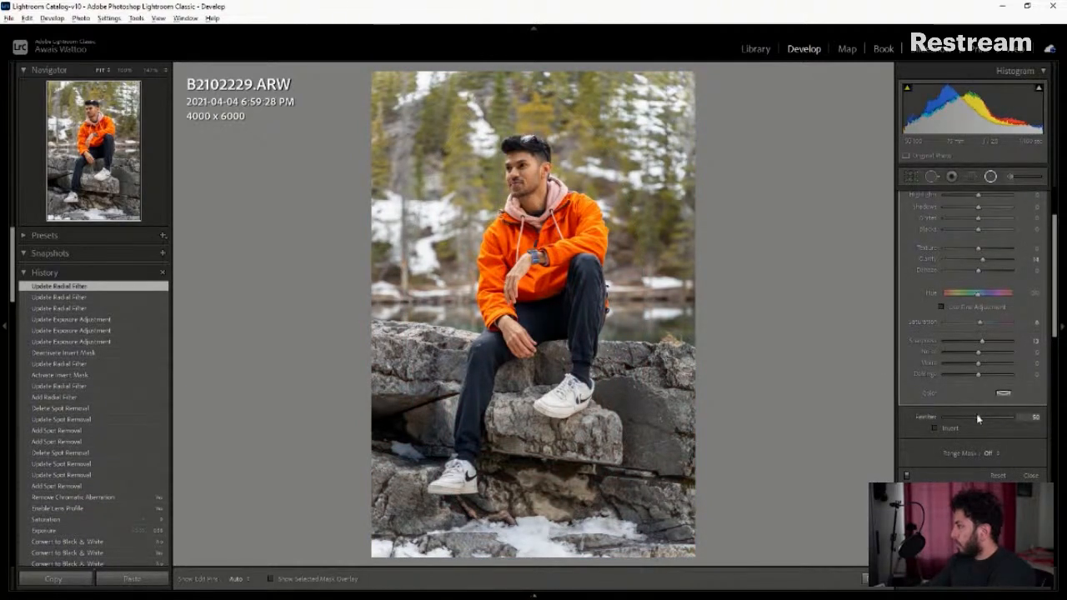
key(o)
drag(978, 417, 1002, 421)
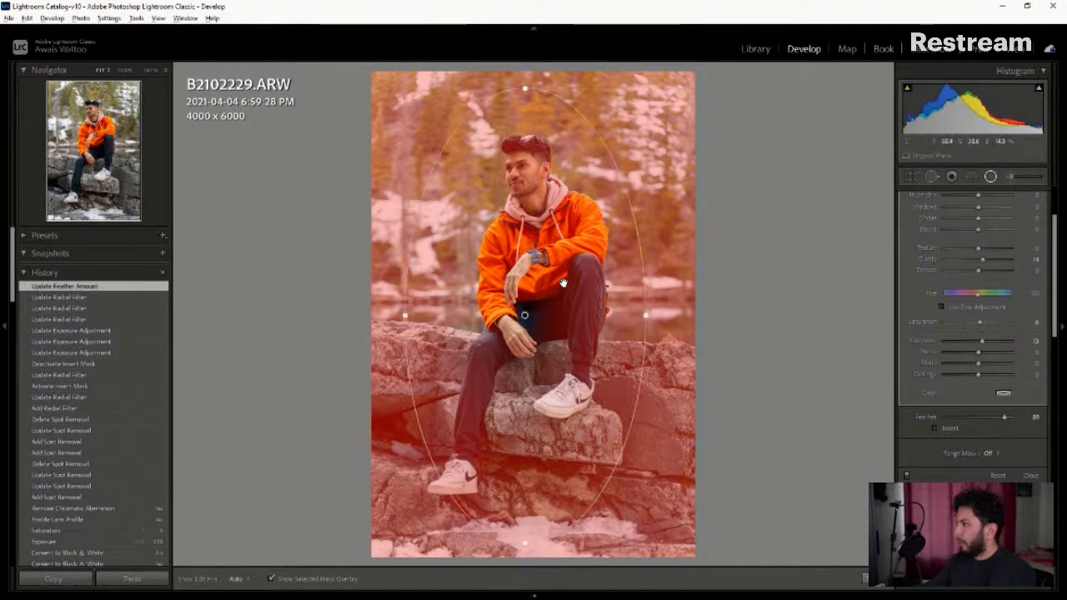
drag(642, 315, 680, 322)
drag(525, 87, 525, 68)
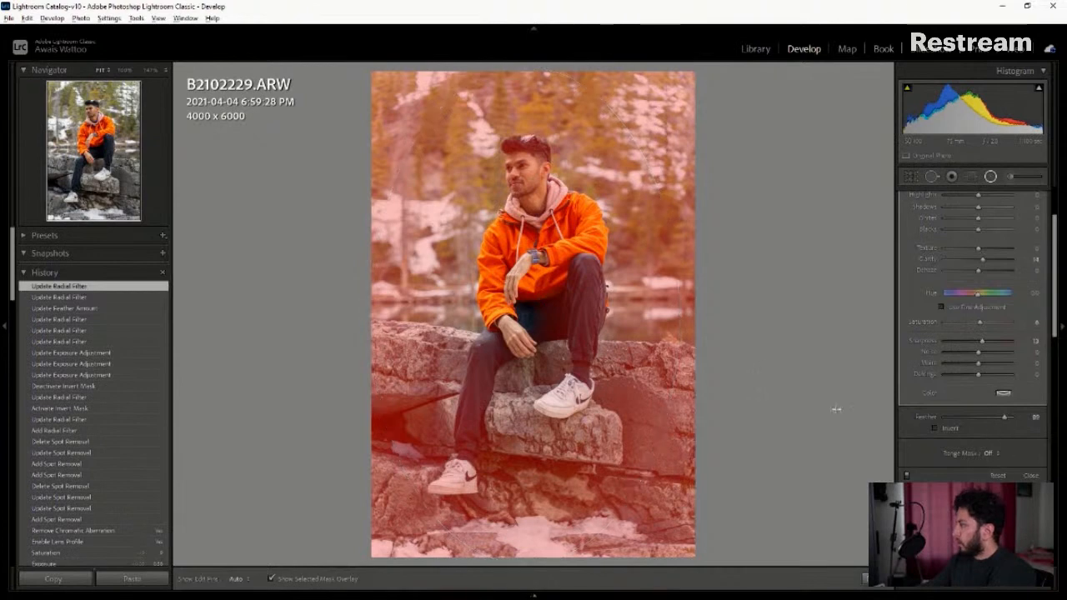
key(o)
- Compare the portrait with the radial filter off and on, and reduce the filter's feather to 59
click(907, 476)
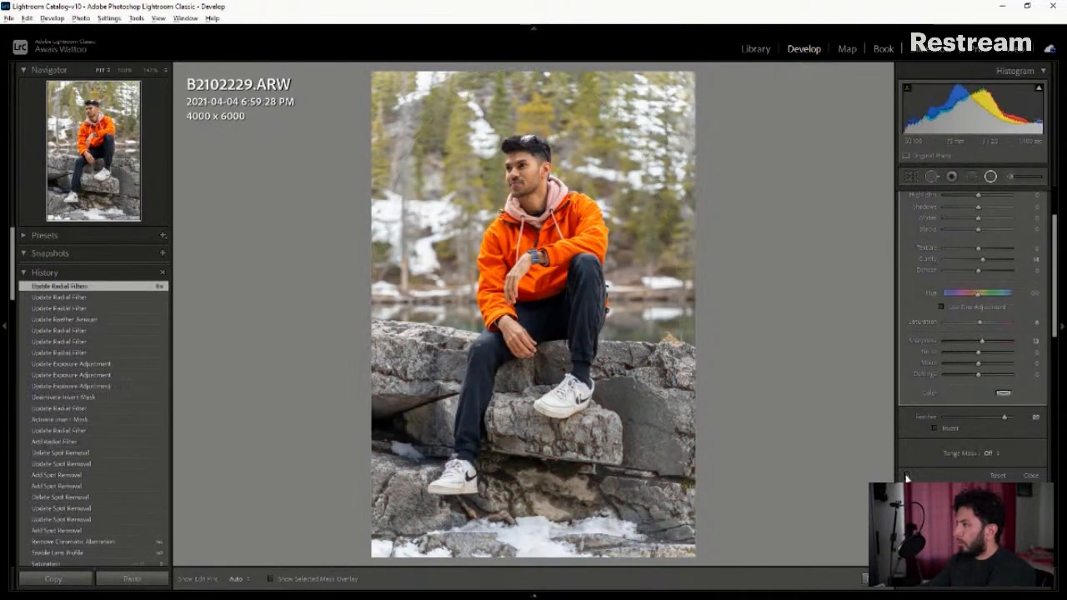
click(907, 476)
click(907, 476)
click(907, 476)
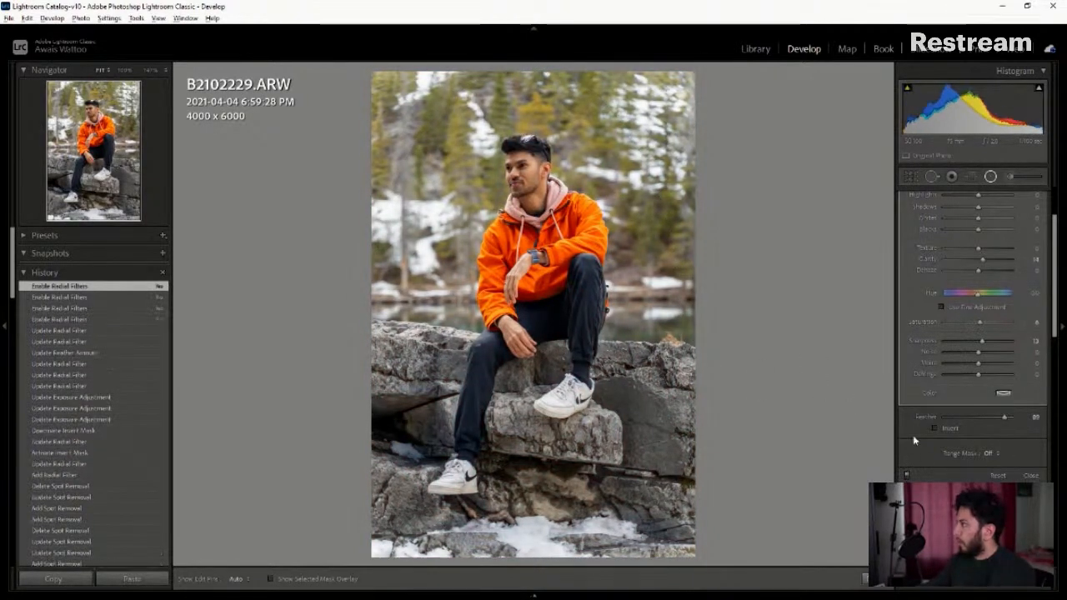
drag(1004, 417, 983, 418)
- Erase the radial mask from the man's face and both legs with the filter's brush, showing the mask overlay only while painting
scroll(953, 261, up, 3)
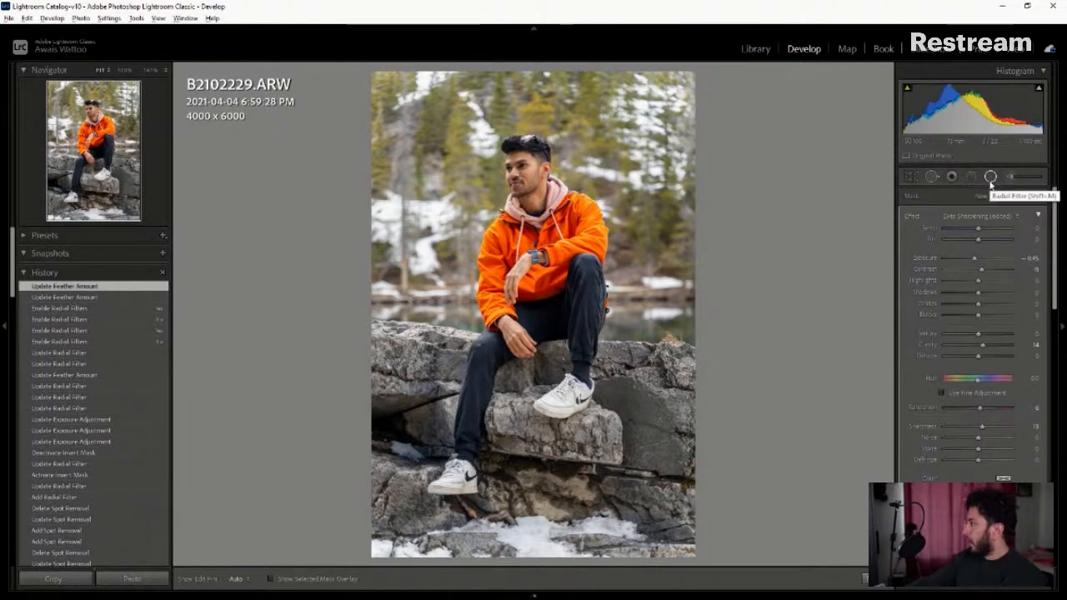
click(1033, 196)
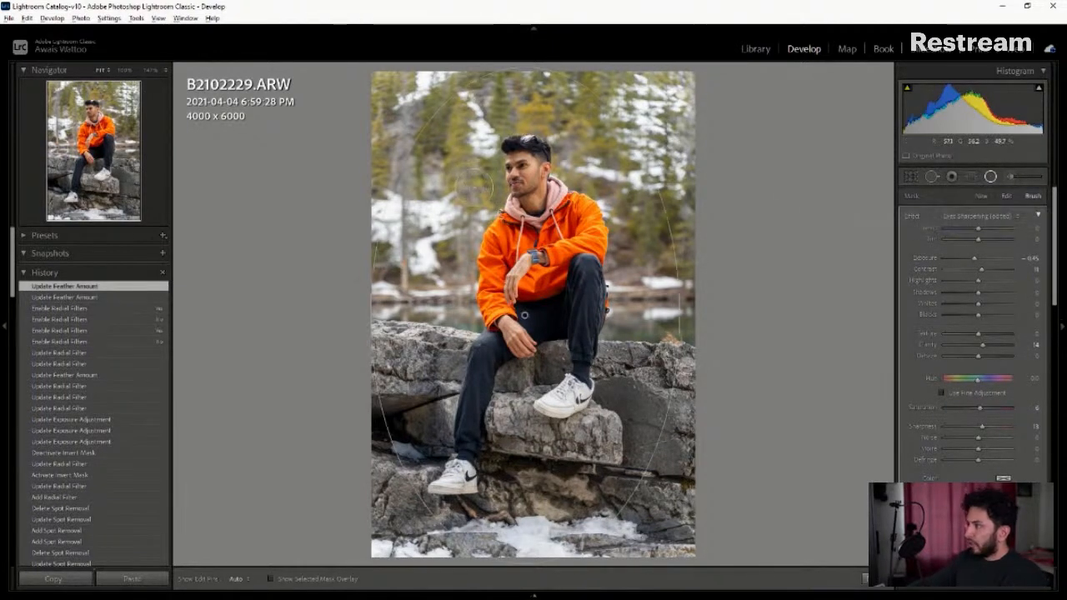
key(o)
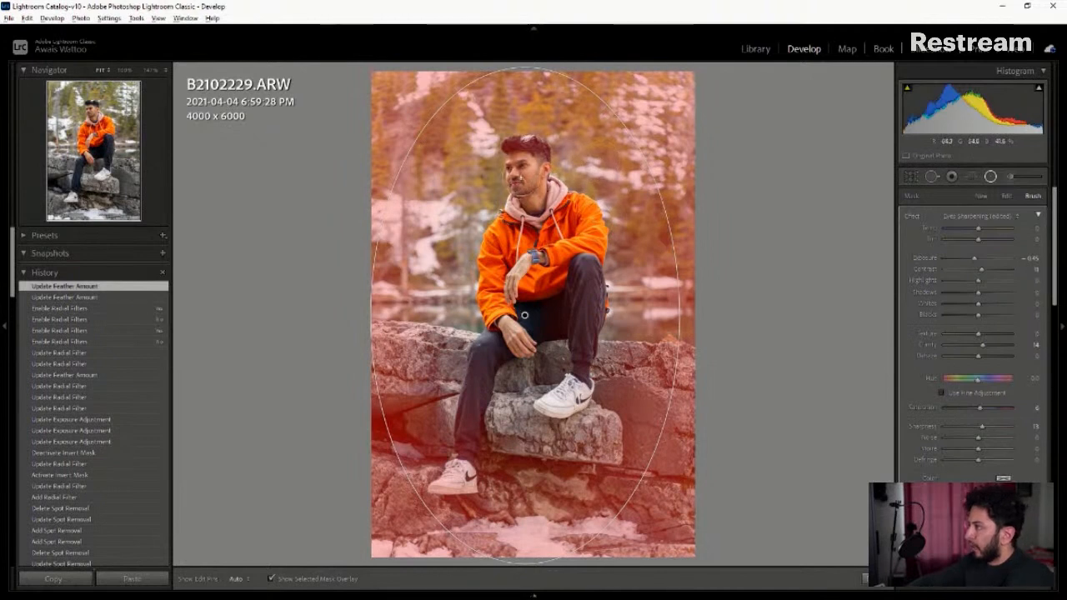
drag(519, 169, 523, 170)
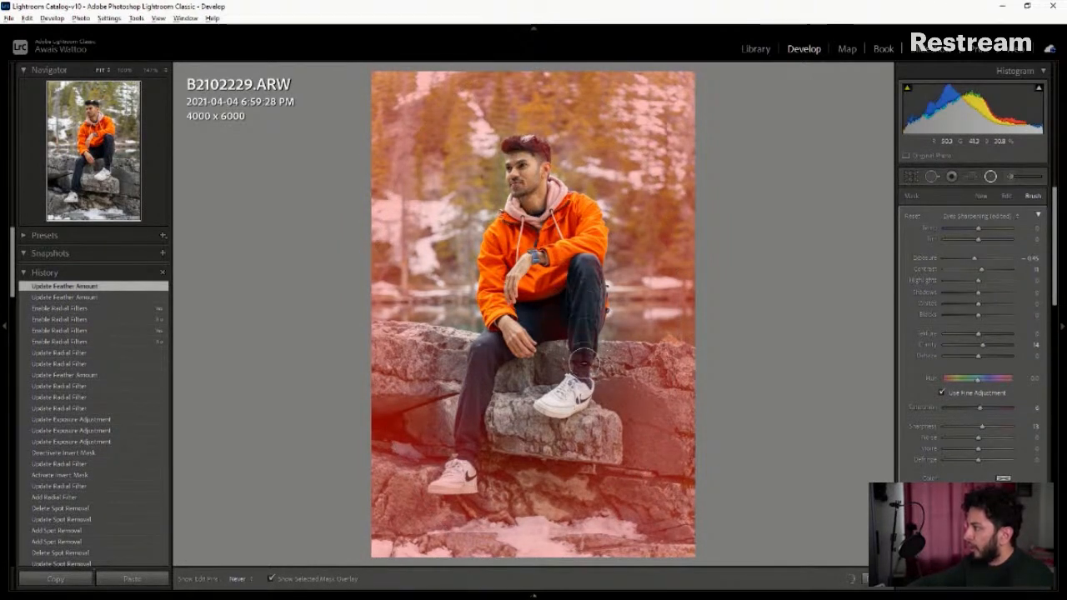
drag(573, 367, 572, 364)
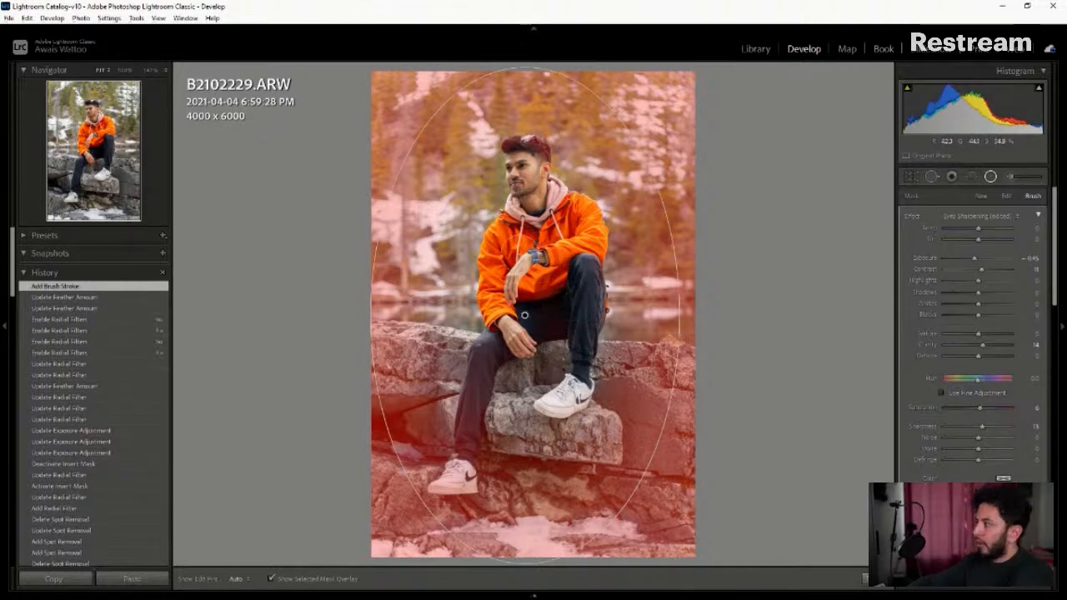
key(alt)
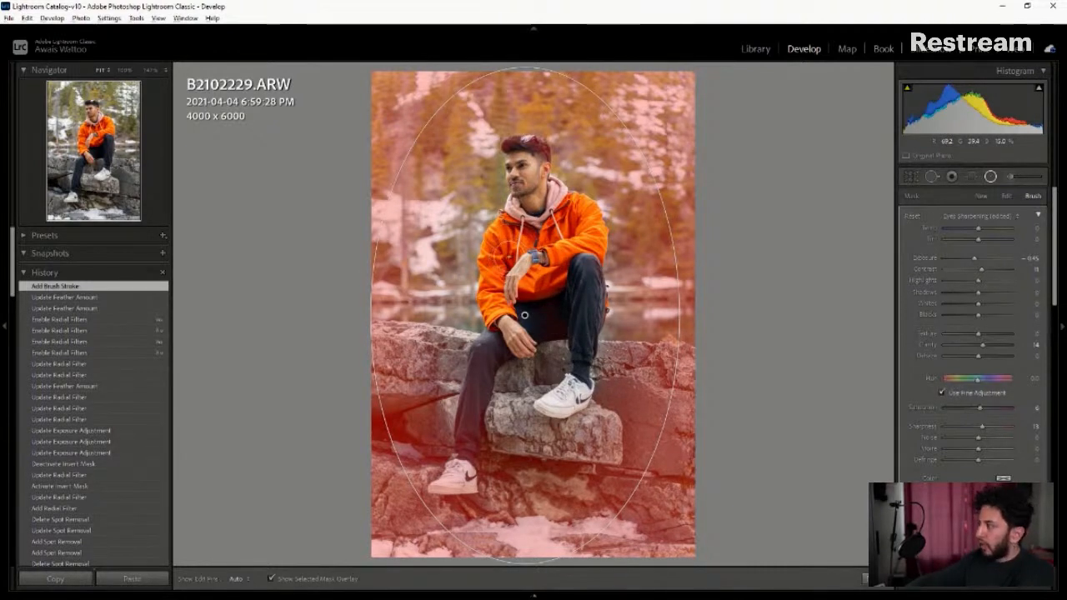
key(h)
mouse_move(481, 368)
mouse_down()
mouse_move(465, 435)
mouse_move(468, 409)
mouse_up()
alt+click(530, 171)
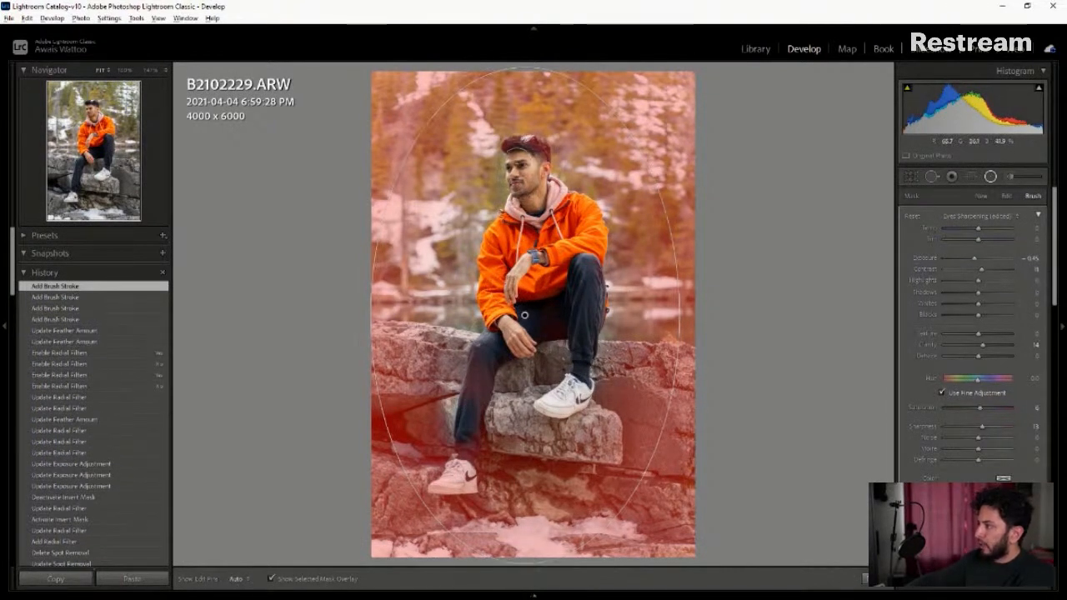
drag(531, 173, 533, 185)
alt+click(533, 185)
alt+click(530, 192)
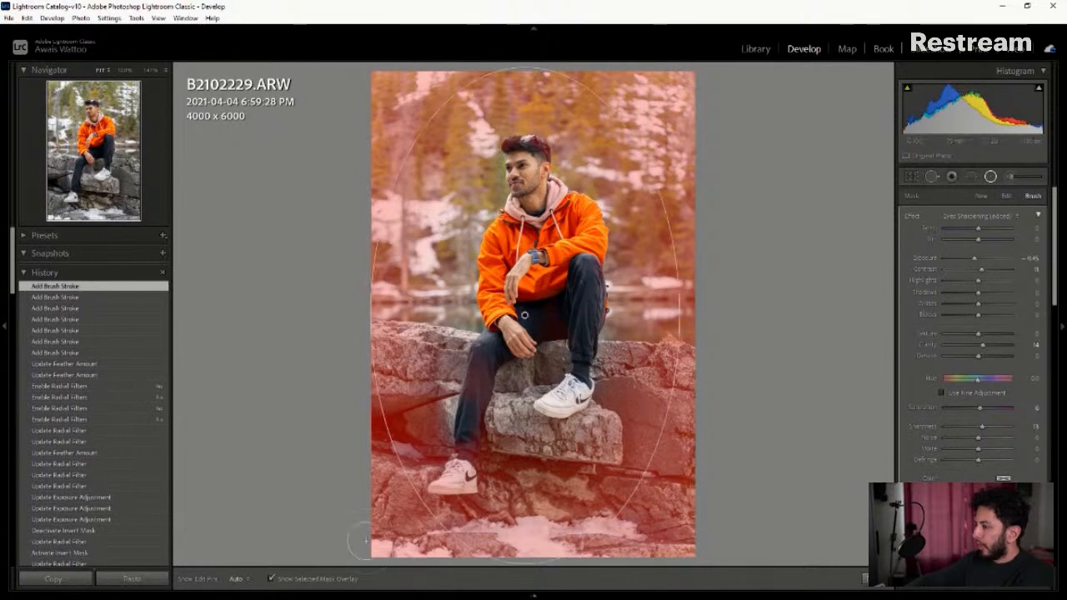
key(o)
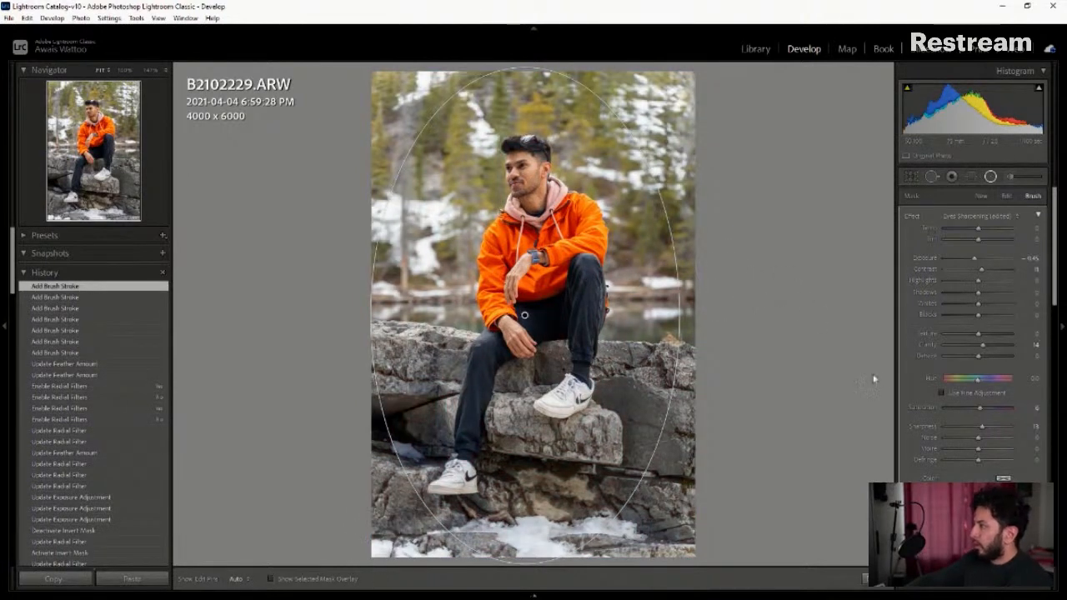
- Turn the radial filter off and back on to compare the portrait without and with the brushed mask
scroll(916, 440, down, 2)
click(906, 486)
click(906, 486)
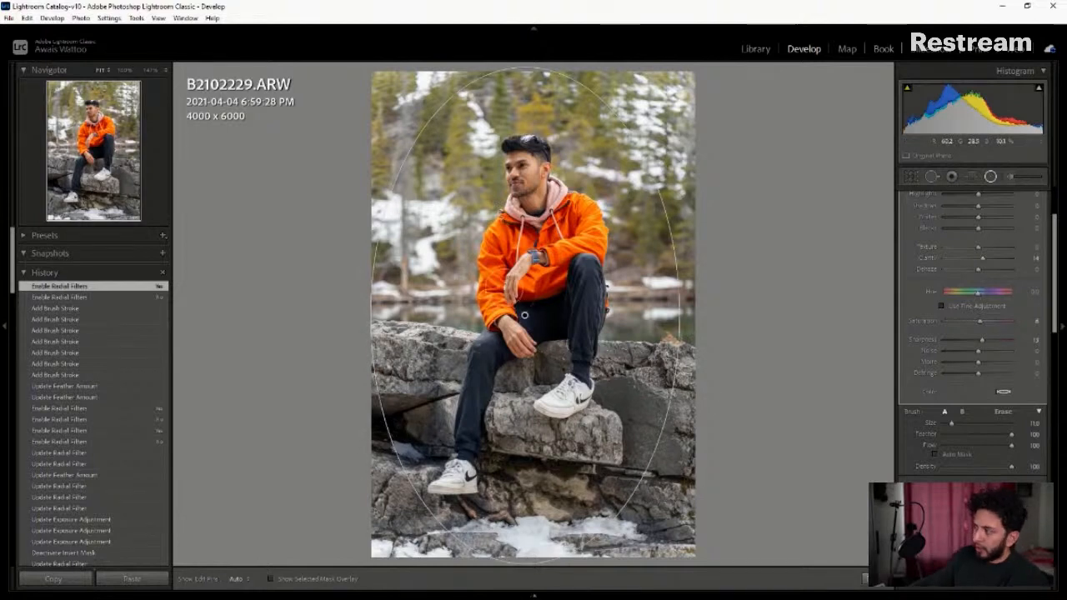
- Duplicate the radial filter on the man and invert the duplicate so it affects the inside of the ellipse
right_click(526, 317)
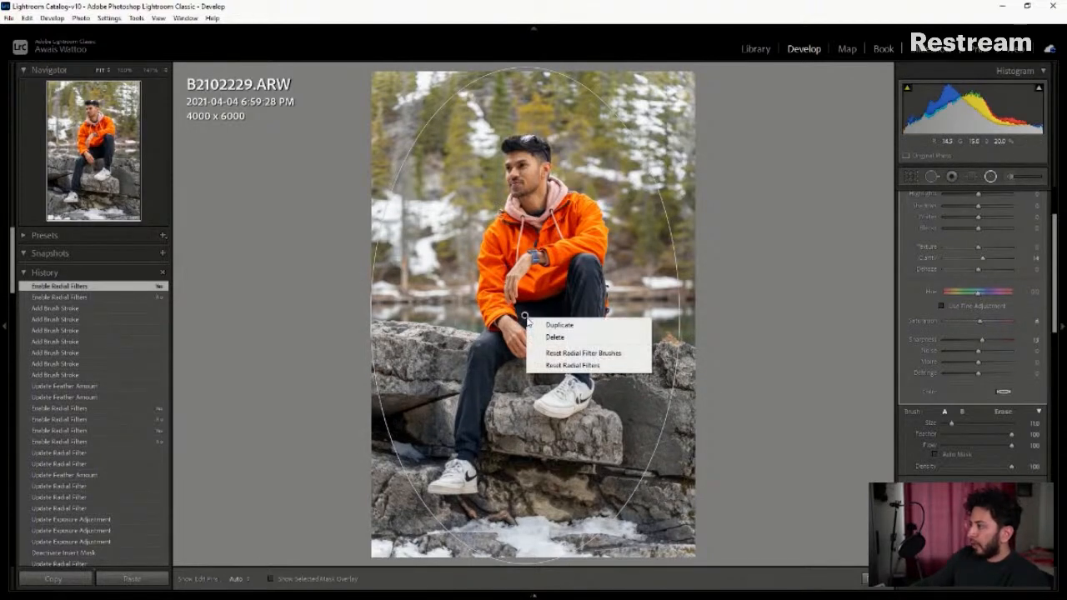
click(567, 326)
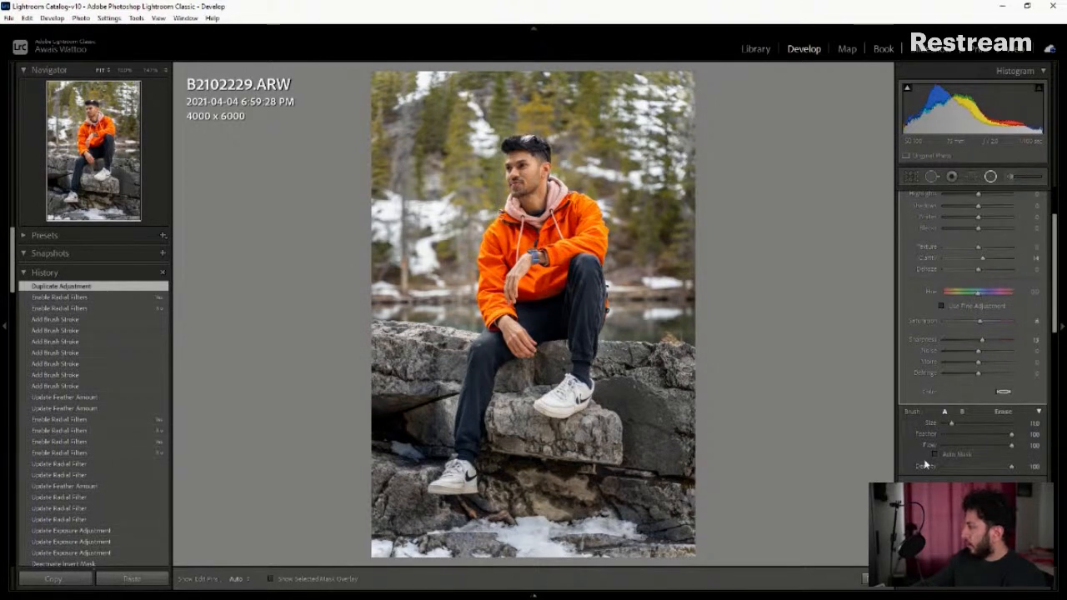
scroll(927, 464, up, 3)
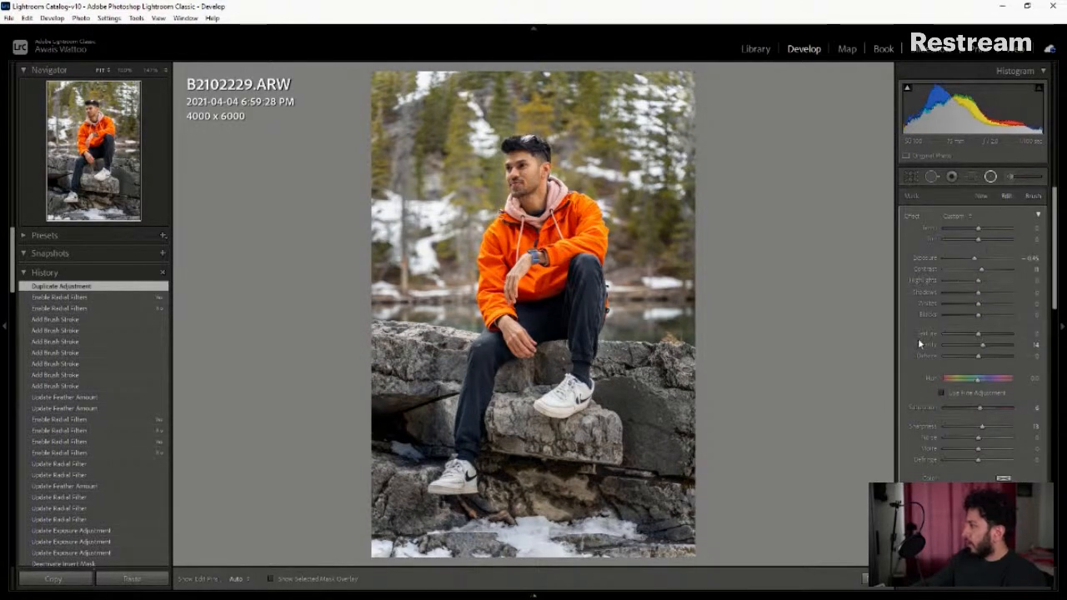
scroll(917, 338, down, 3)
click(946, 343)
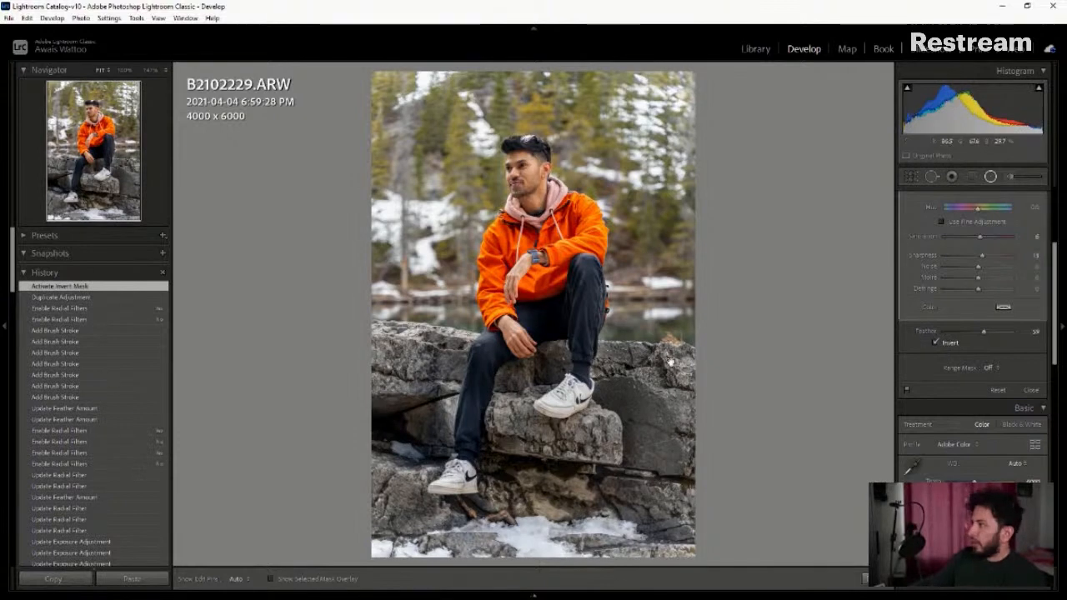
- Reset the duplicate filter's contrast to 0, and set its highlights to 13 and exposure to 0.10
scroll(933, 333, up, 3)
double_click(974, 260)
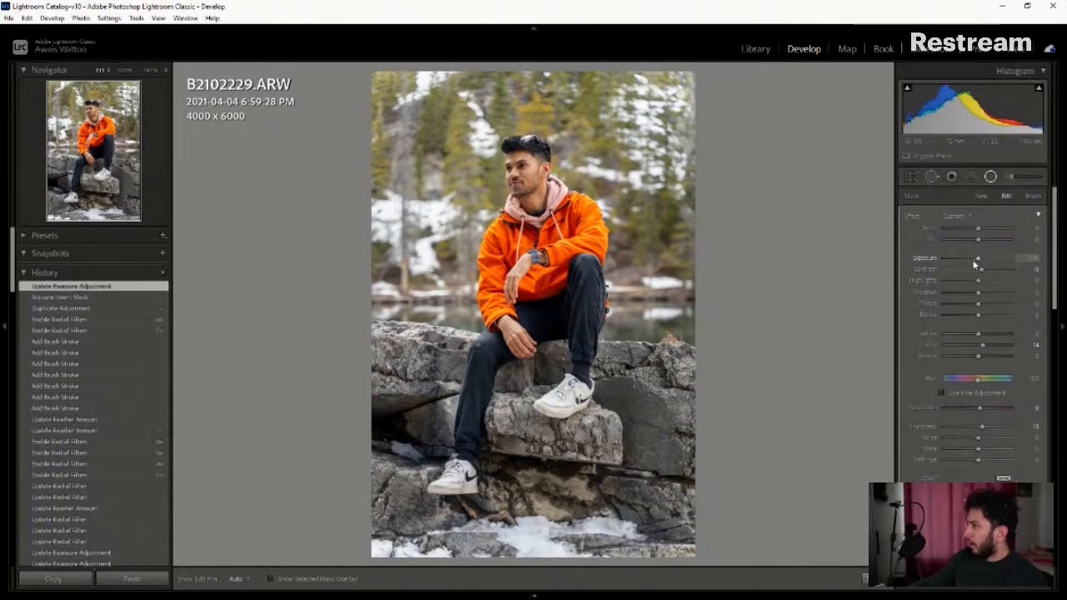
double_click(982, 269)
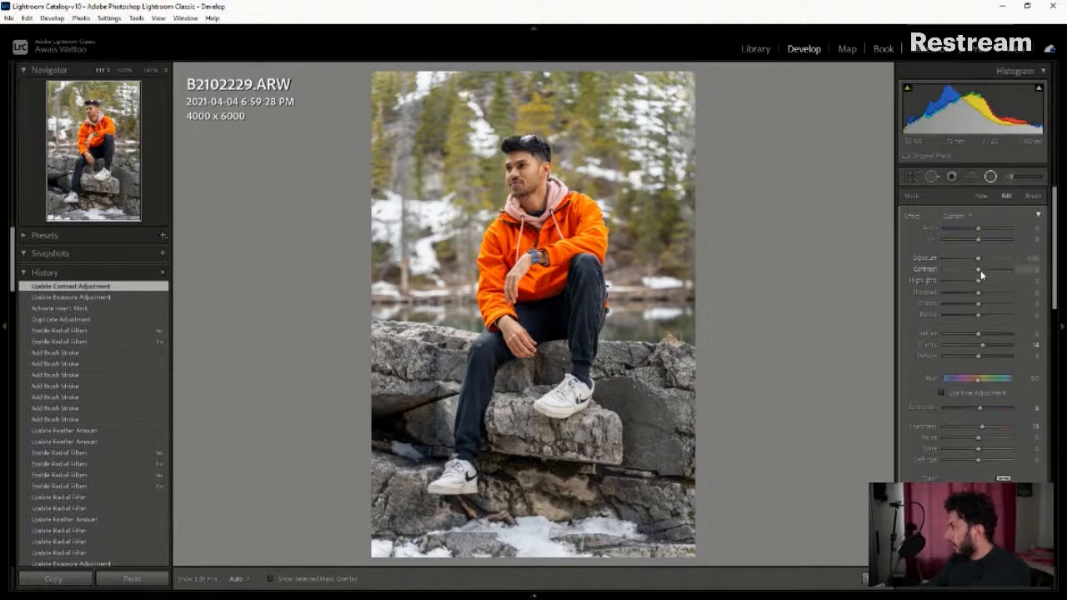
click(982, 282)
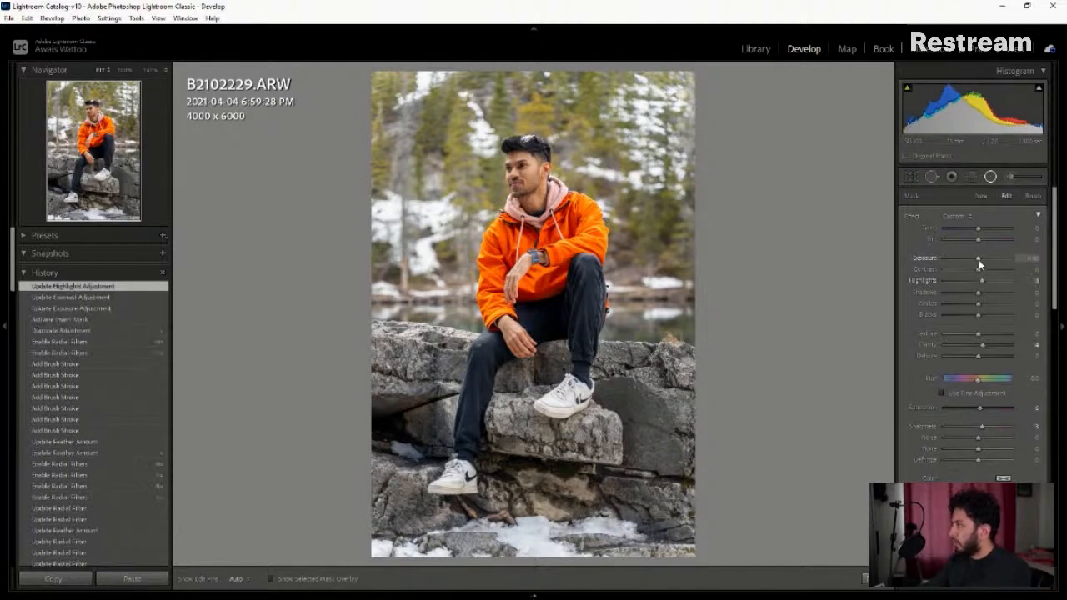
click(979, 263)
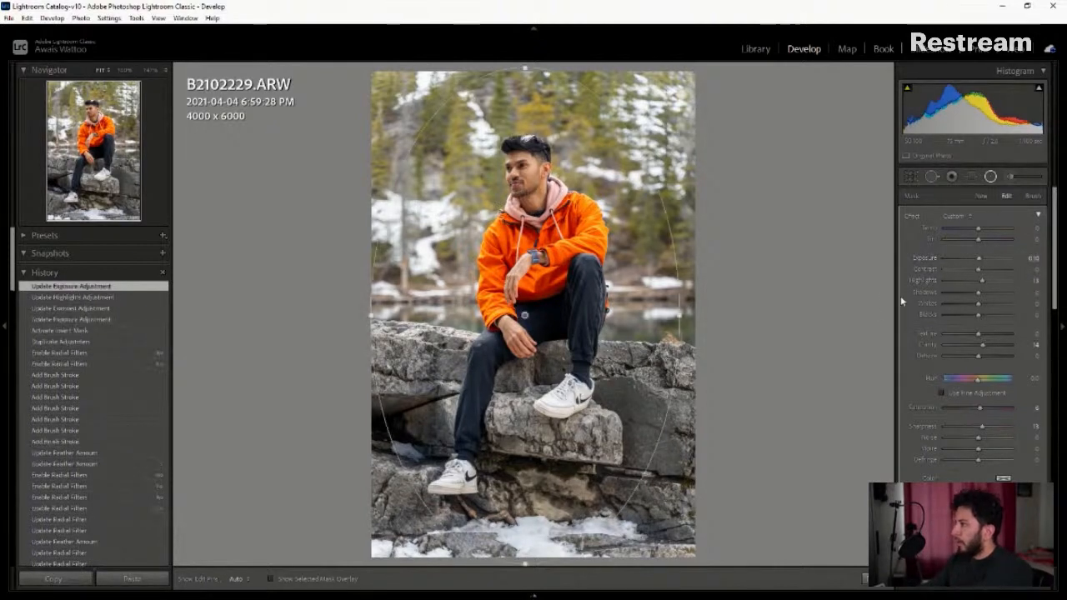
- Compare the portrait with the radial filters off and on, and increase the duplicate filter's feather
scroll(933, 350, down, 4)
click(908, 389)
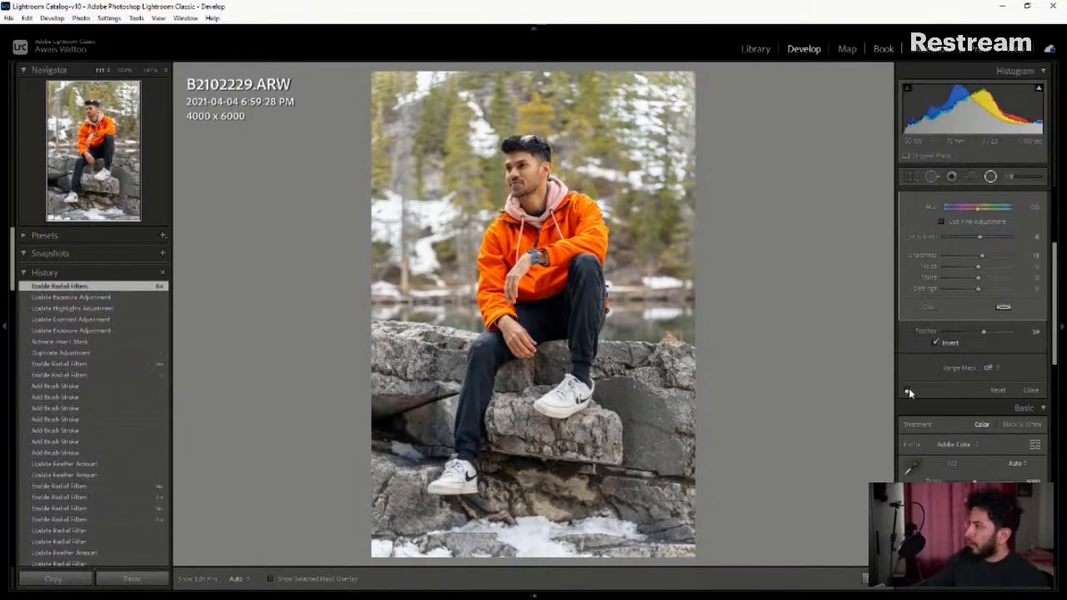
click(906, 391)
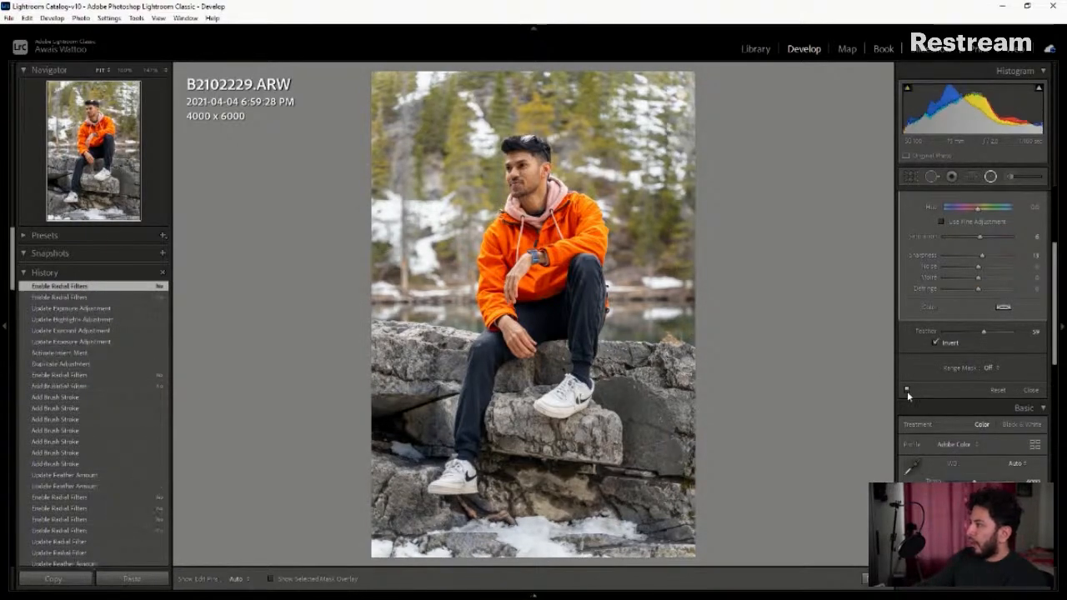
scroll(917, 283, up, 4)
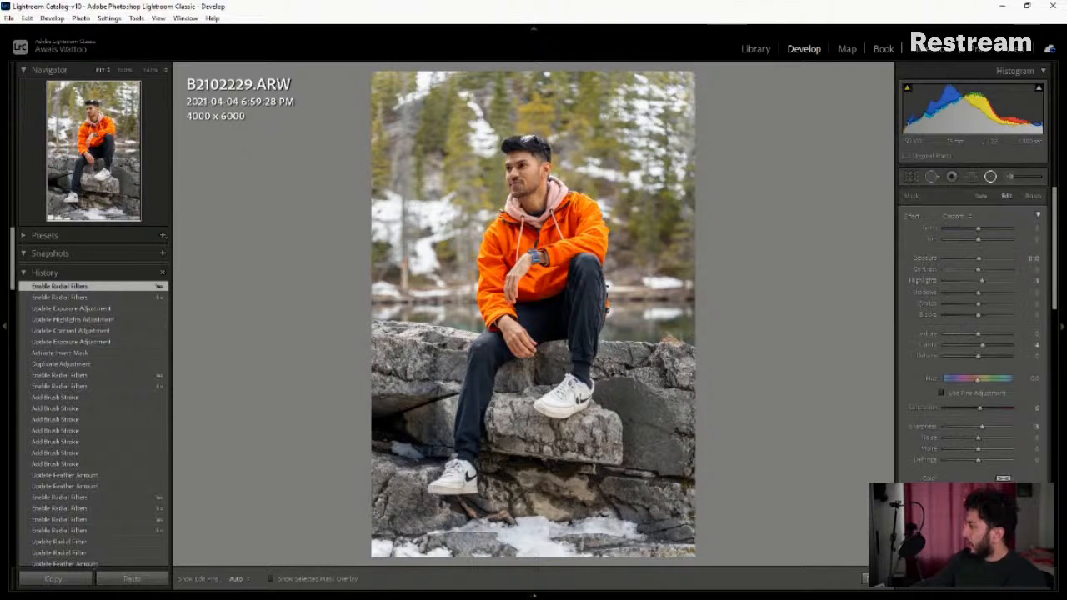
drag(979, 497, 996, 498)
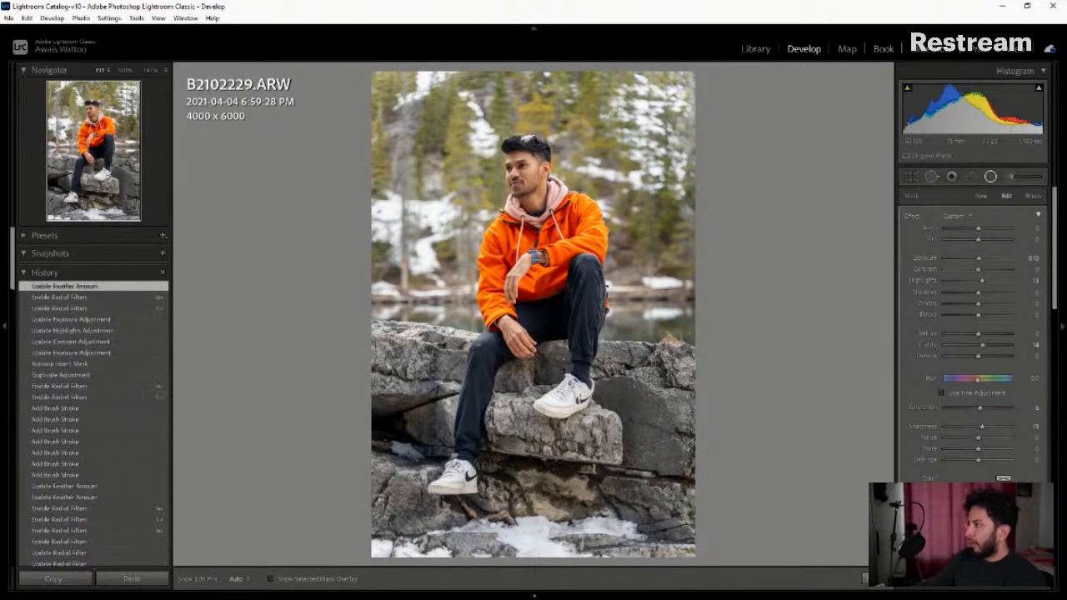
- Close the radial filter and browse the 2021-04-03 folder, viewing the dark valley landscape and the man beside the pine tree enlarged
click(864, 578)
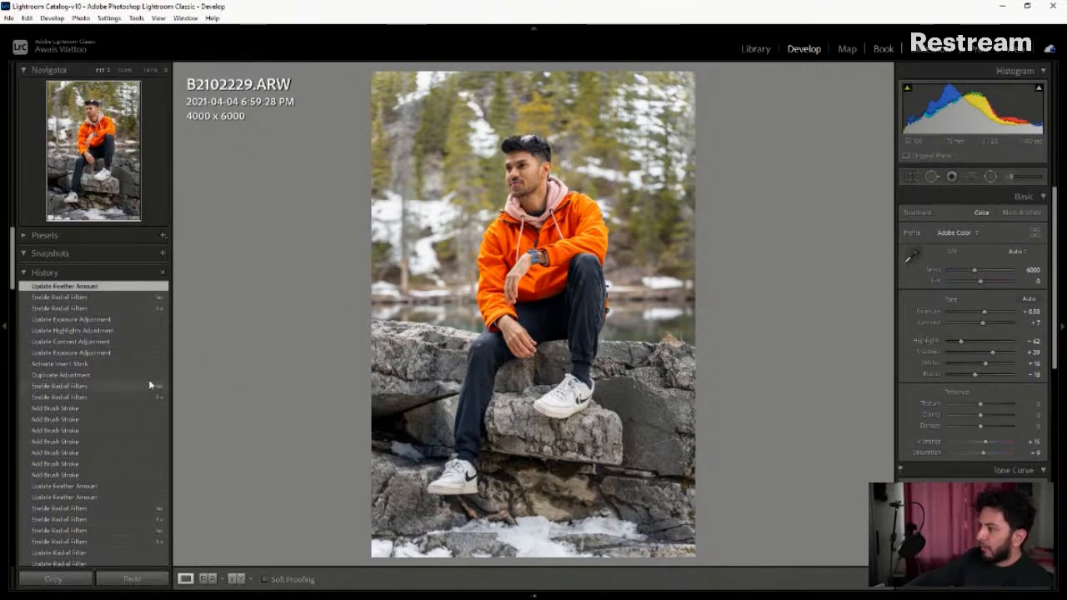
key(g)
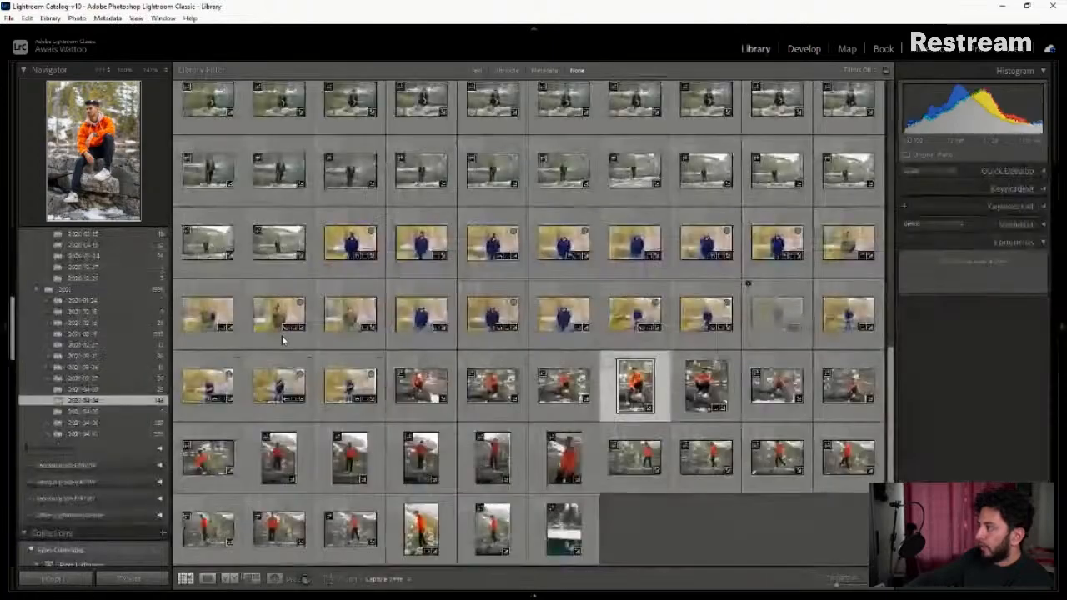
scroll(309, 421, up, 10)
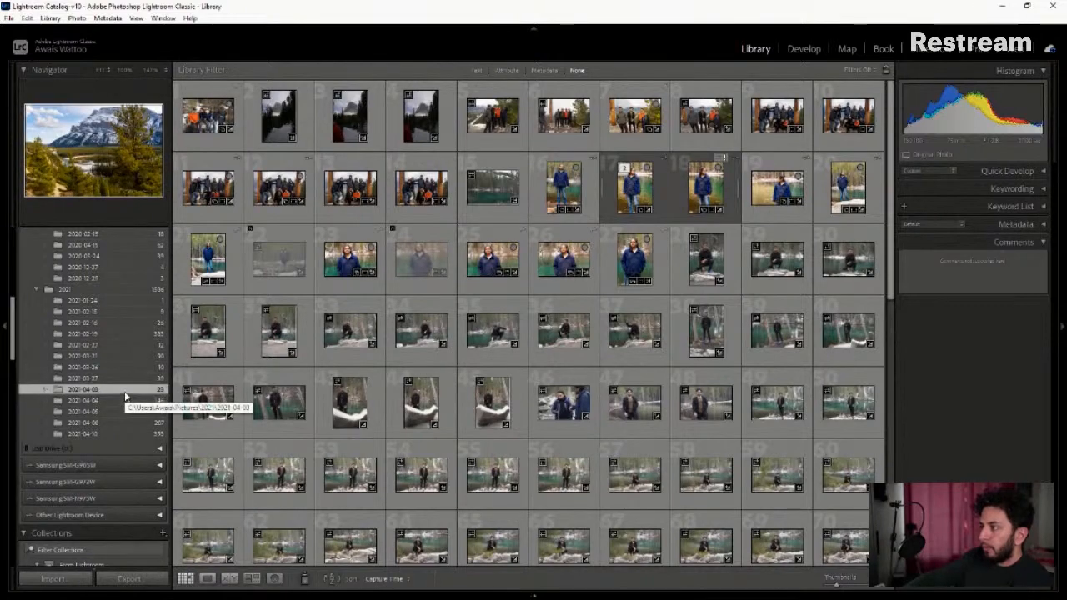
click(125, 389)
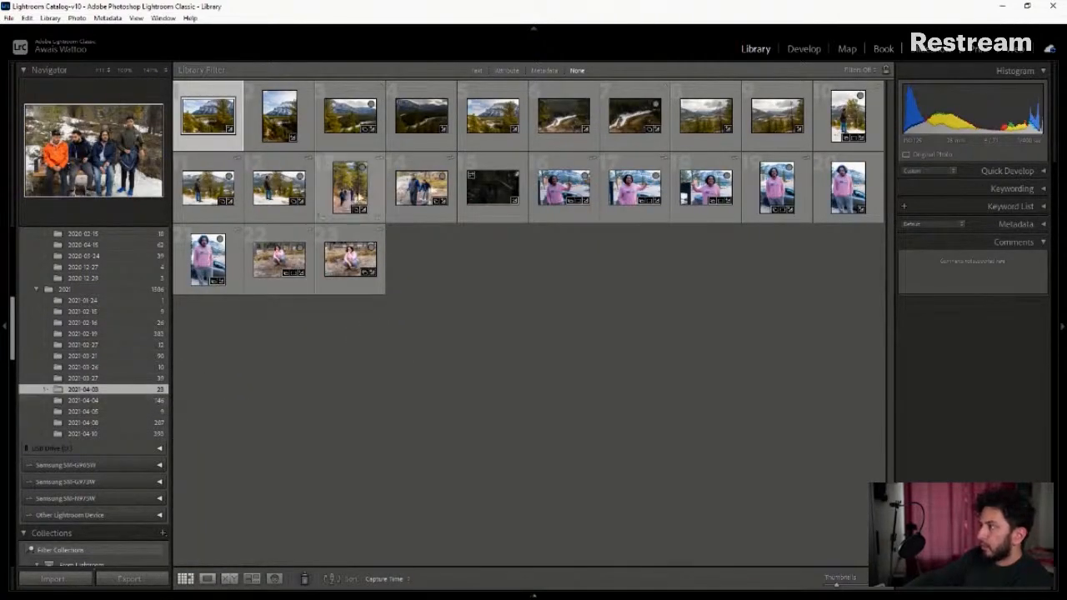
click(413, 127)
double_click(412, 128)
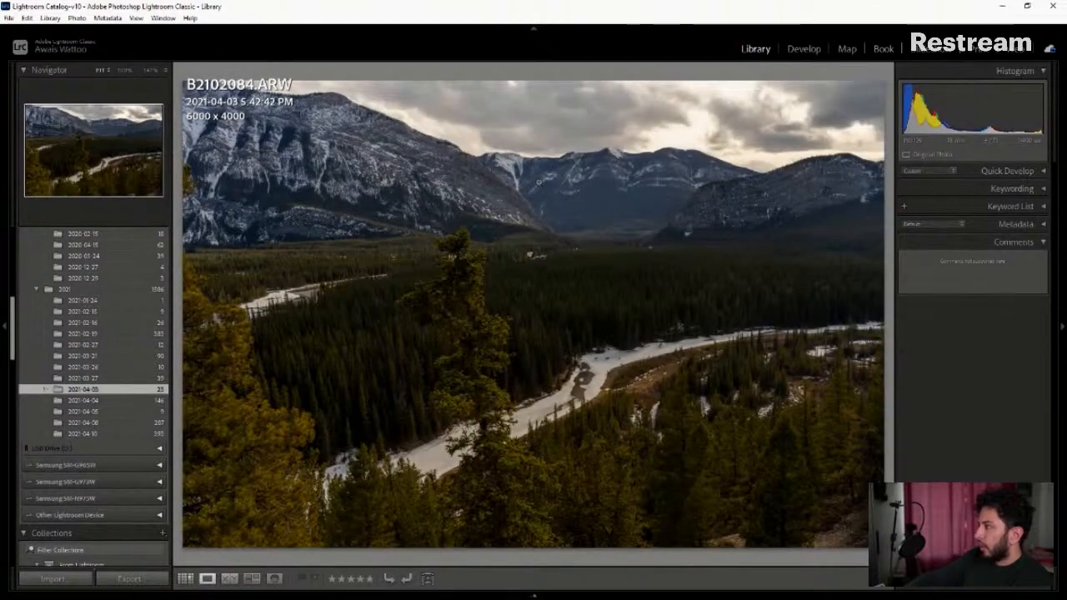
key(g)
double_click(842, 118)
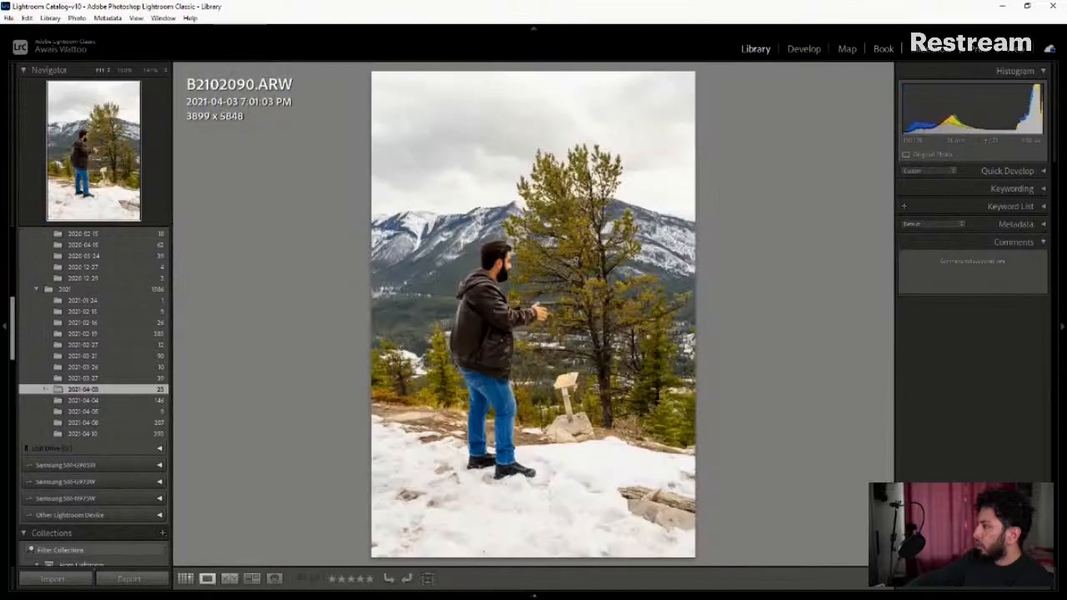
key(g)
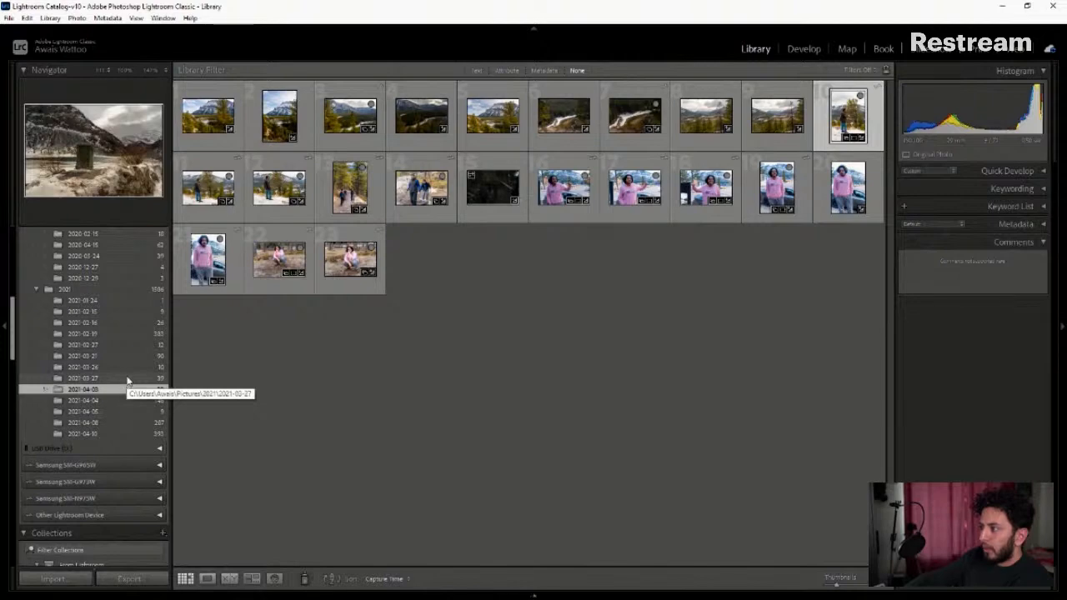
- Open the first photo of the 2021-03-27 folder, the green shed by the lake, in Develop and inspect the shed up close
click(129, 379)
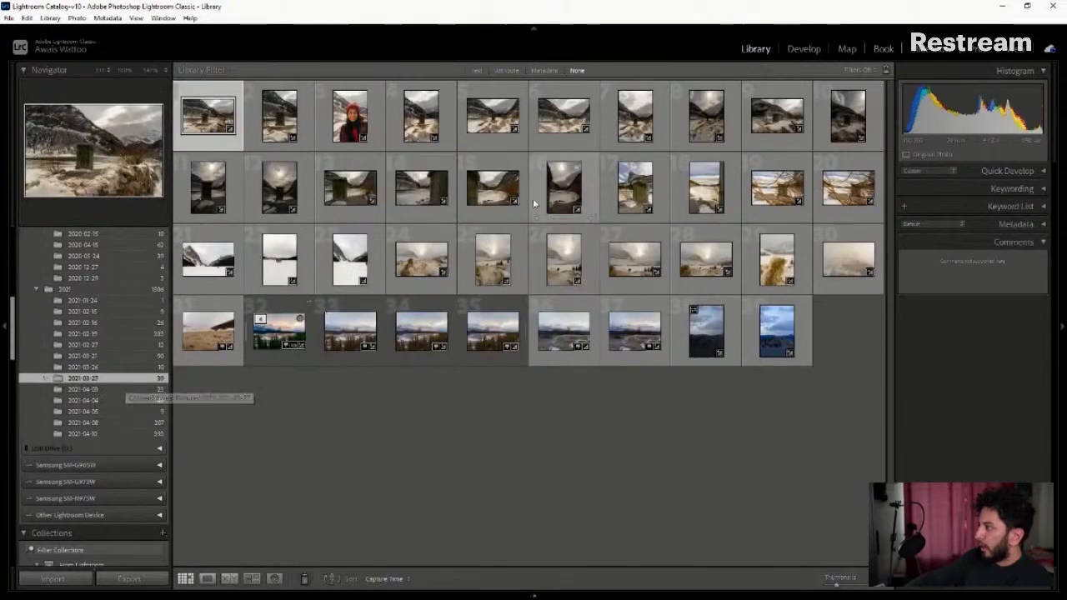
key(d)
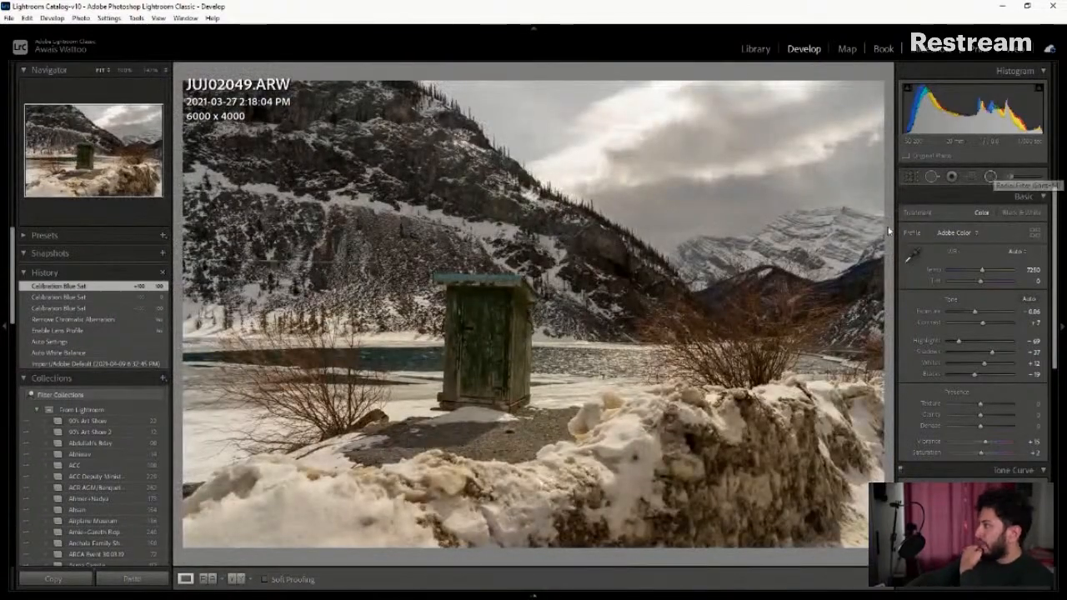
click(524, 329)
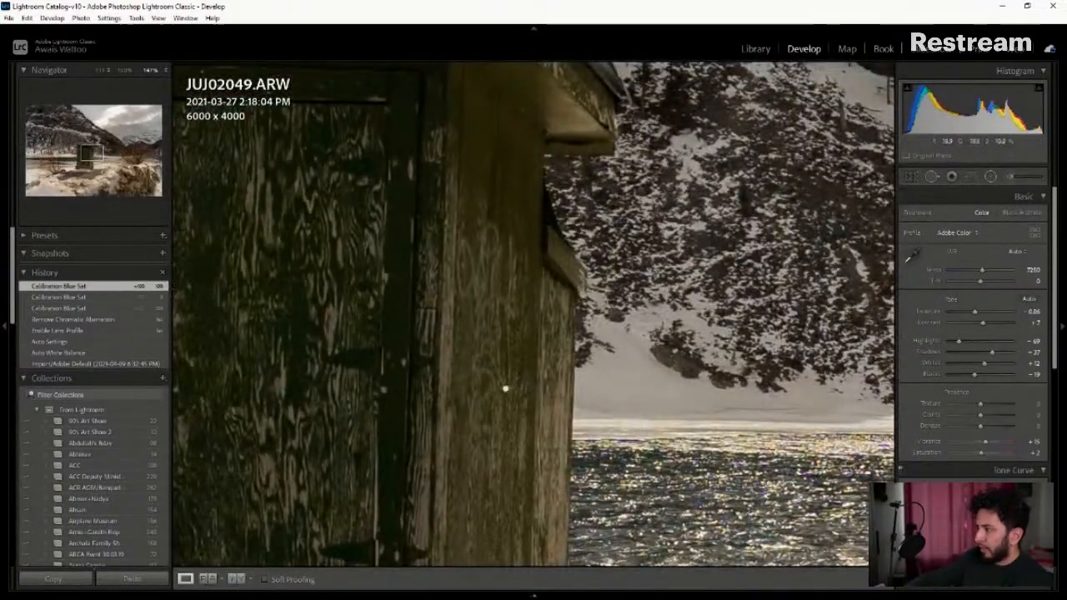
click(535, 389)
- Paint an Adjustment Brush mask with the Eyes Sharpening effect over the green shed and flag the photo as a pick
key(k)
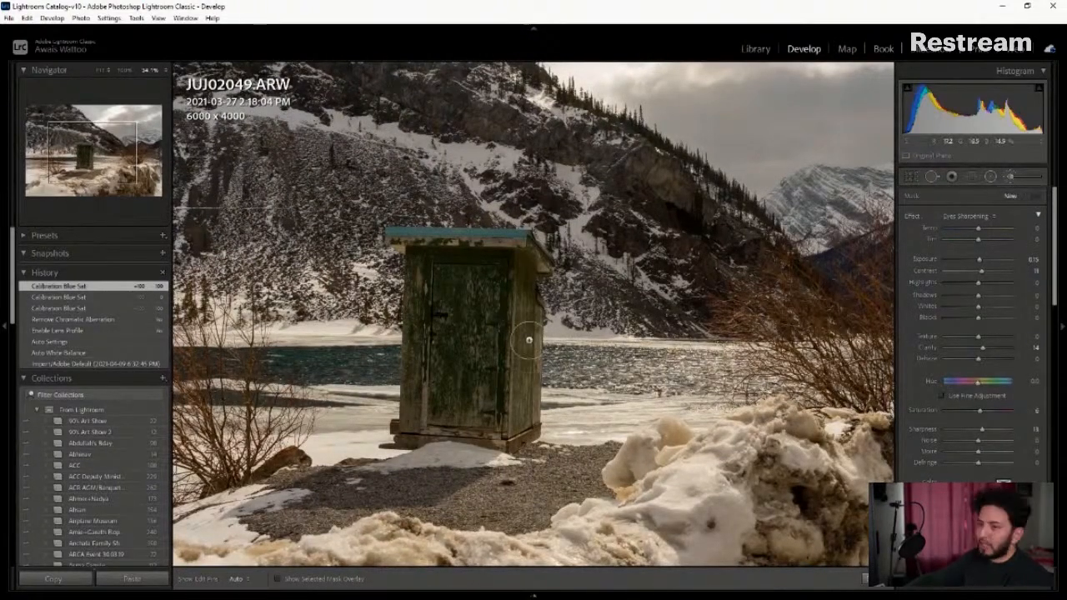
key(h)
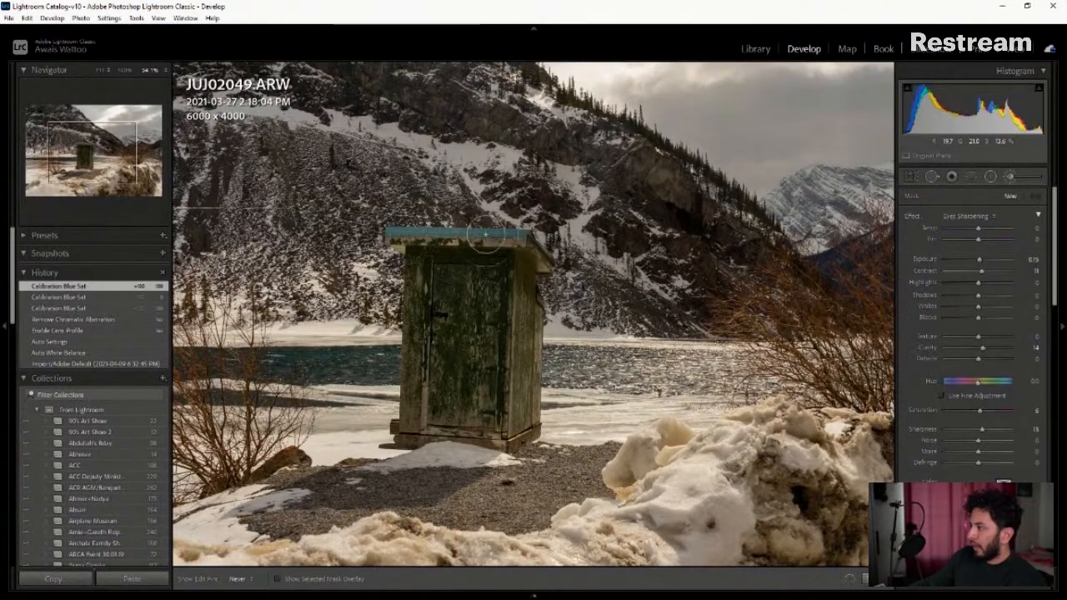
mouse_move(468, 315)
mouse_down()
mouse_move(488, 360)
mouse_move(496, 328)
mouse_up()
key(p)
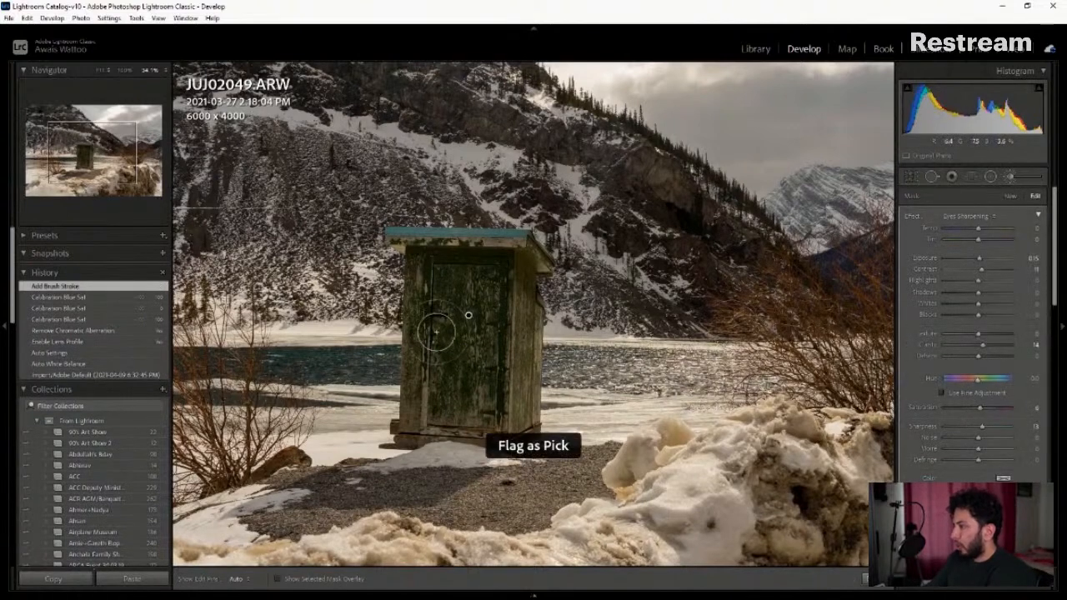
- Check the brush mask with its overlay and erase the overspill above the shed's roof
key(o)
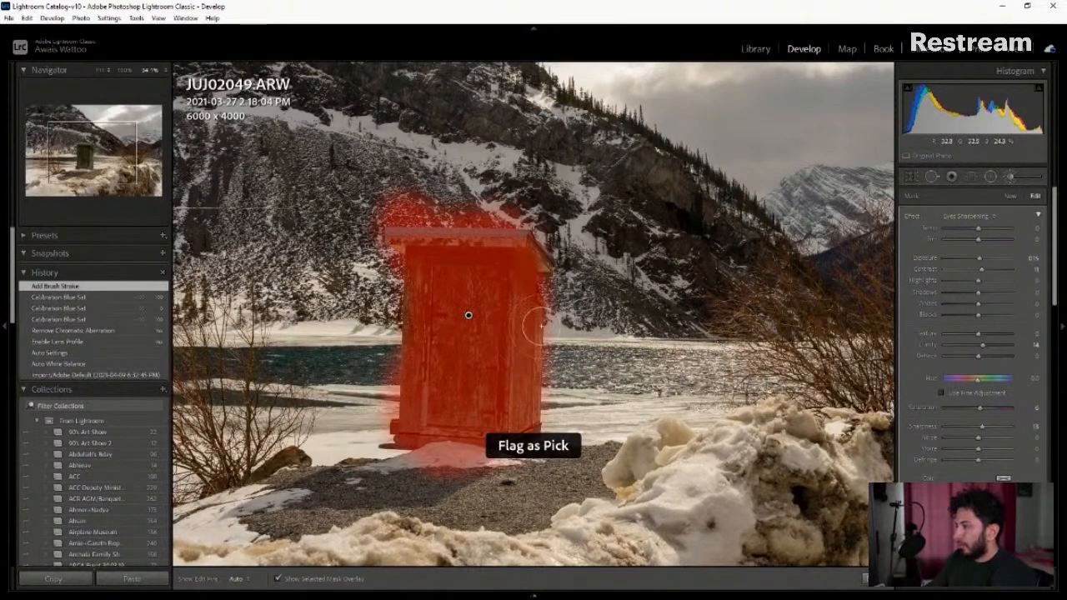
mouse_move(387, 190)
mouse_down()
mouse_move(470, 213)
mouse_move(514, 211)
mouse_move(383, 205)
mouse_up()
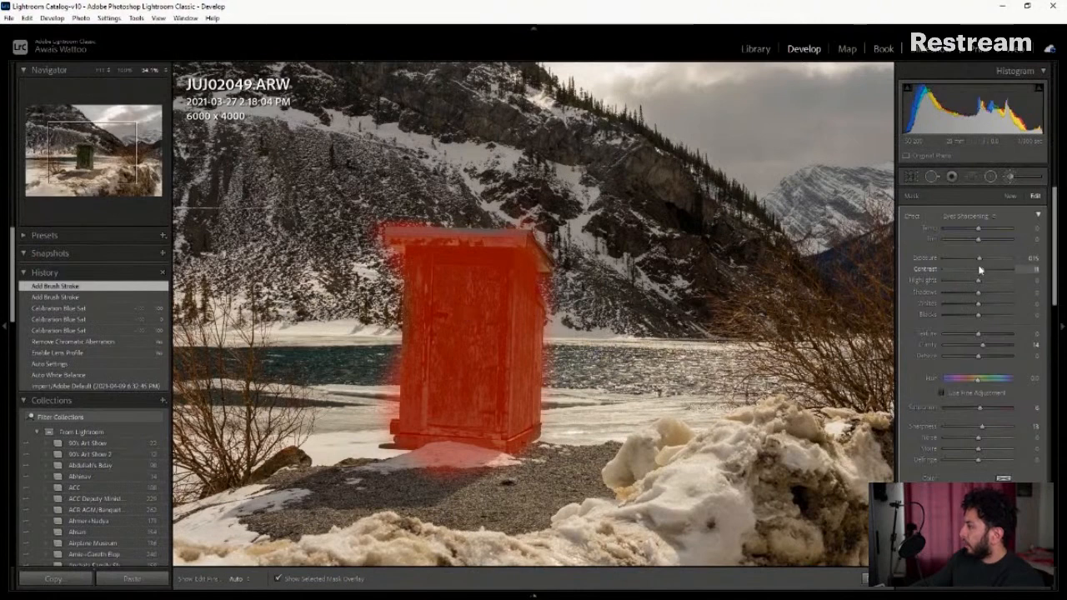
key(o)
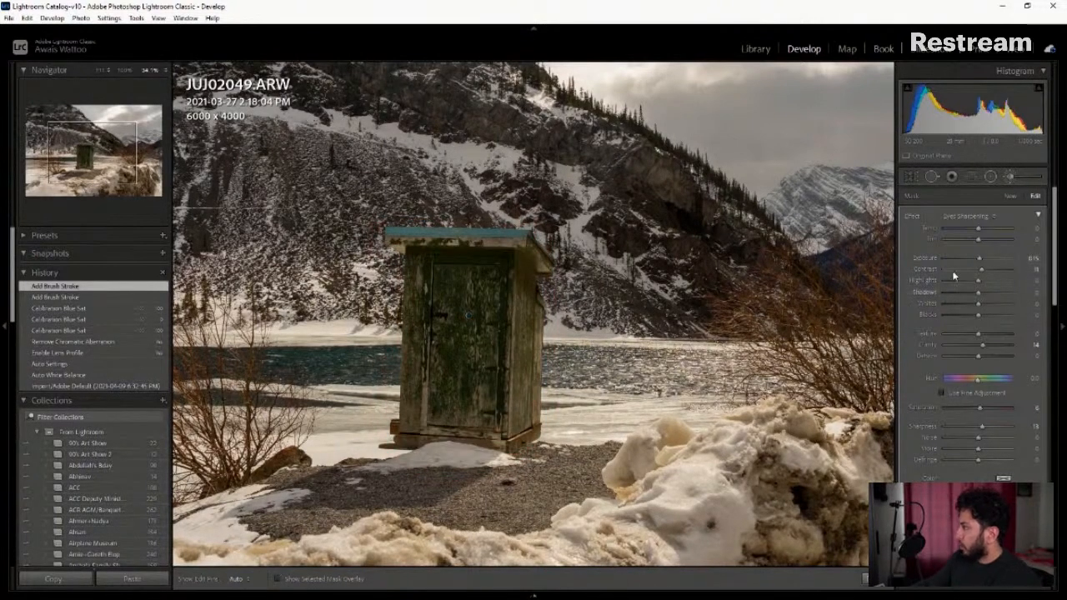
- Set the shed brush's exposure to 0.35 and contrast to 14, and compare the photo with the brush adjustments off and on
drag(976, 260, 982, 272)
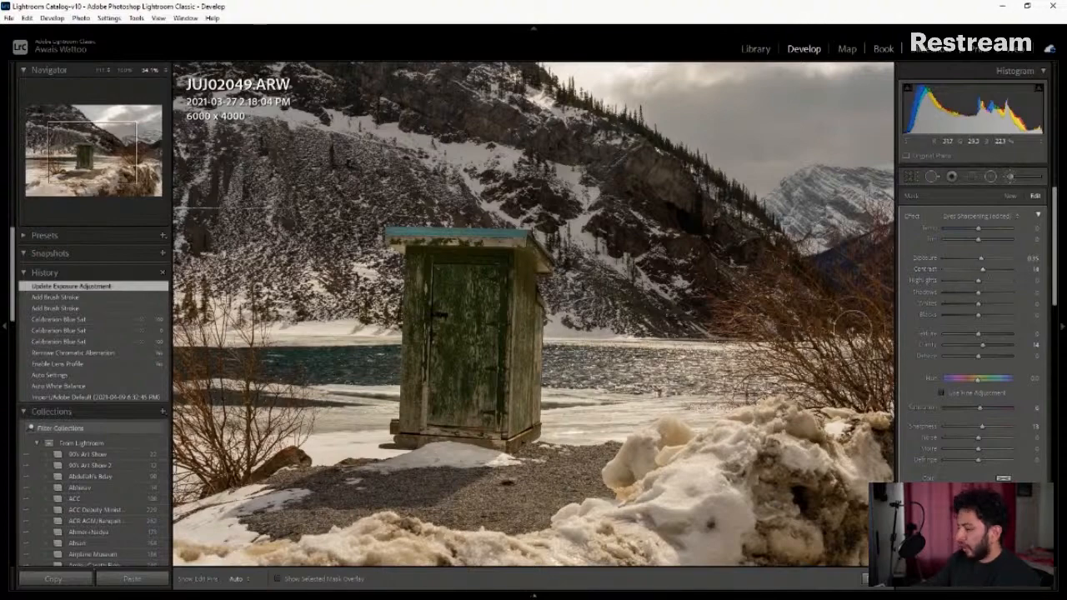
key(z)
scroll(936, 474, down, 2)
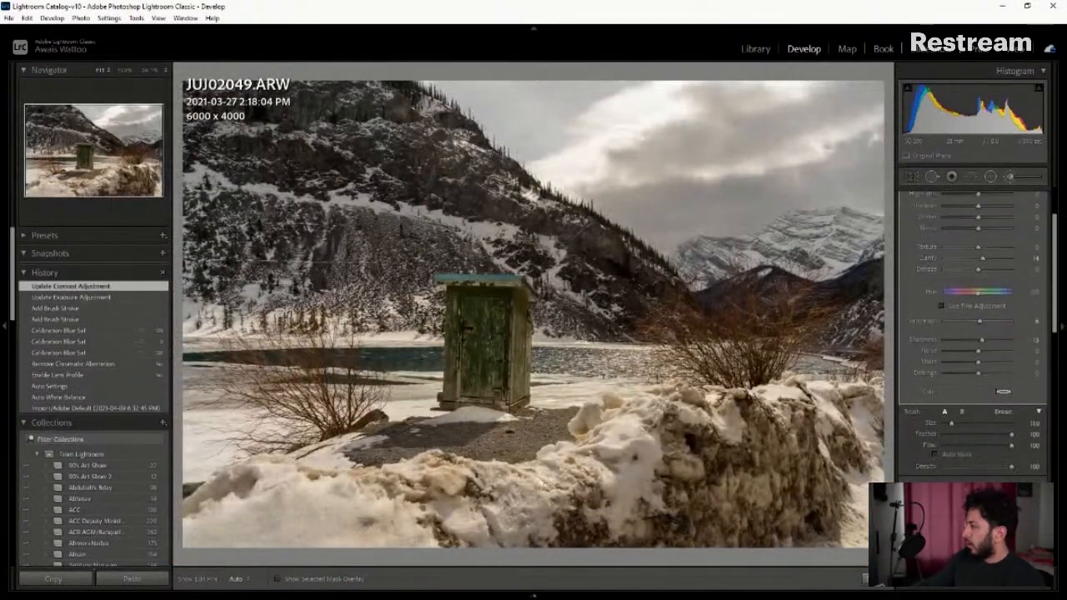
click(907, 484)
click(907, 484)
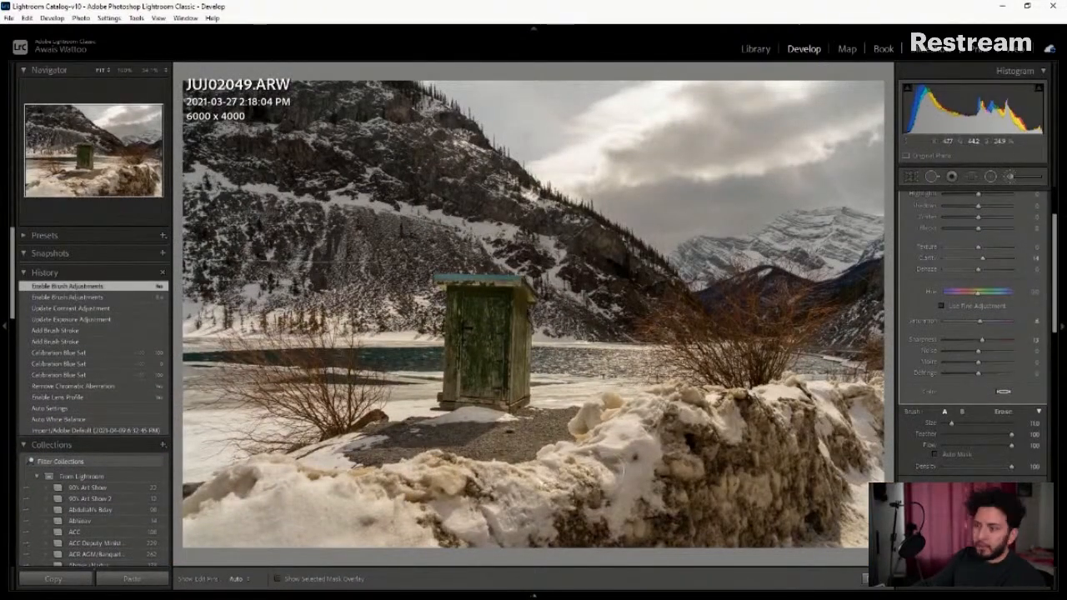
click(572, 296)
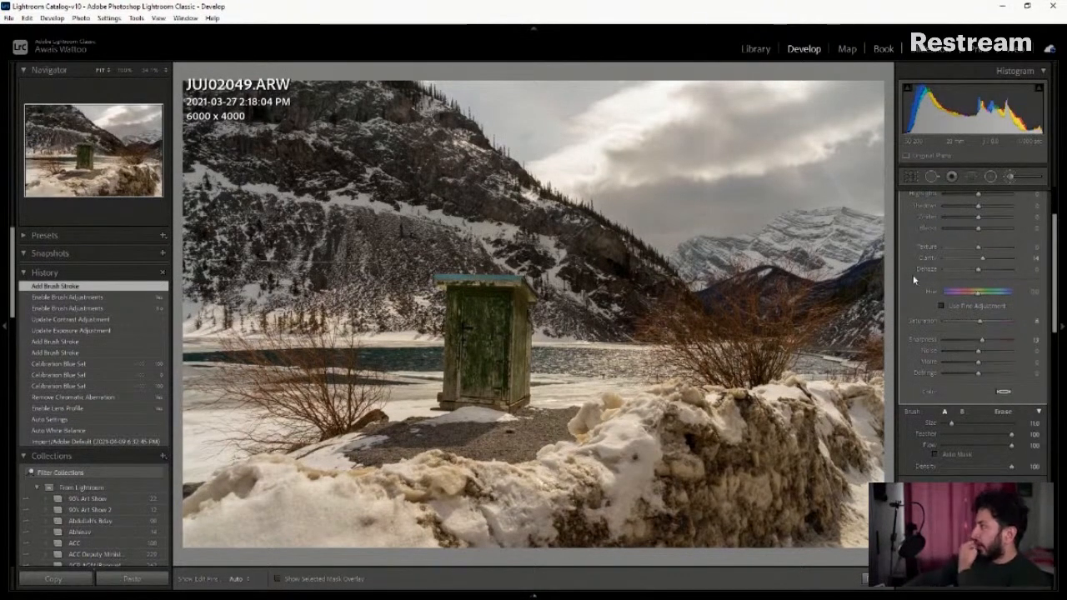
key(k)
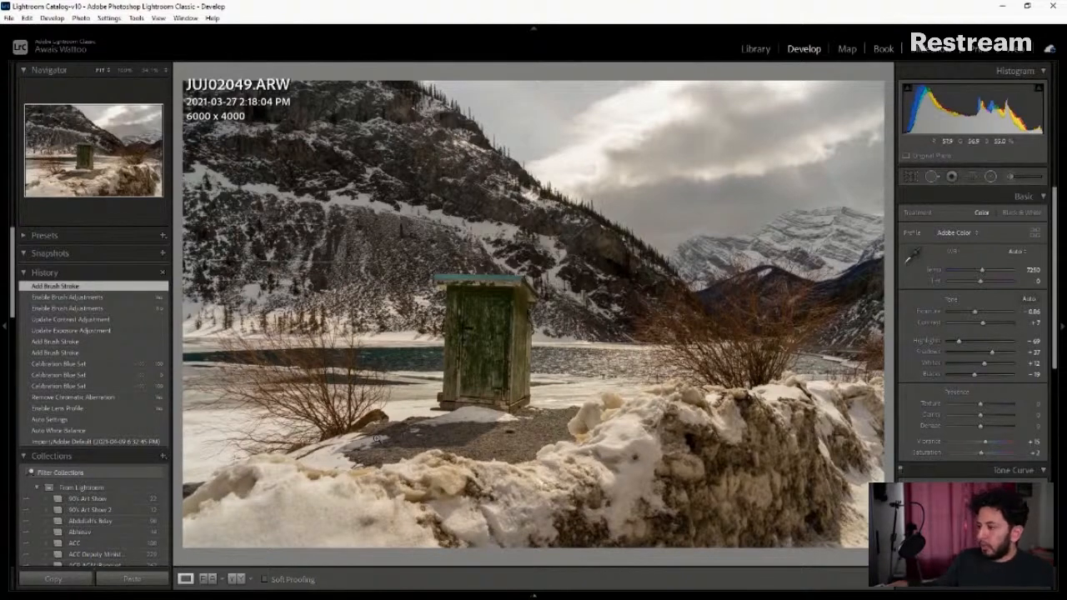
- Return to the 2021-04-04 folder in the Library and open the seated orange-hoodie portrait B2102229.ARW enlarged
key(g)
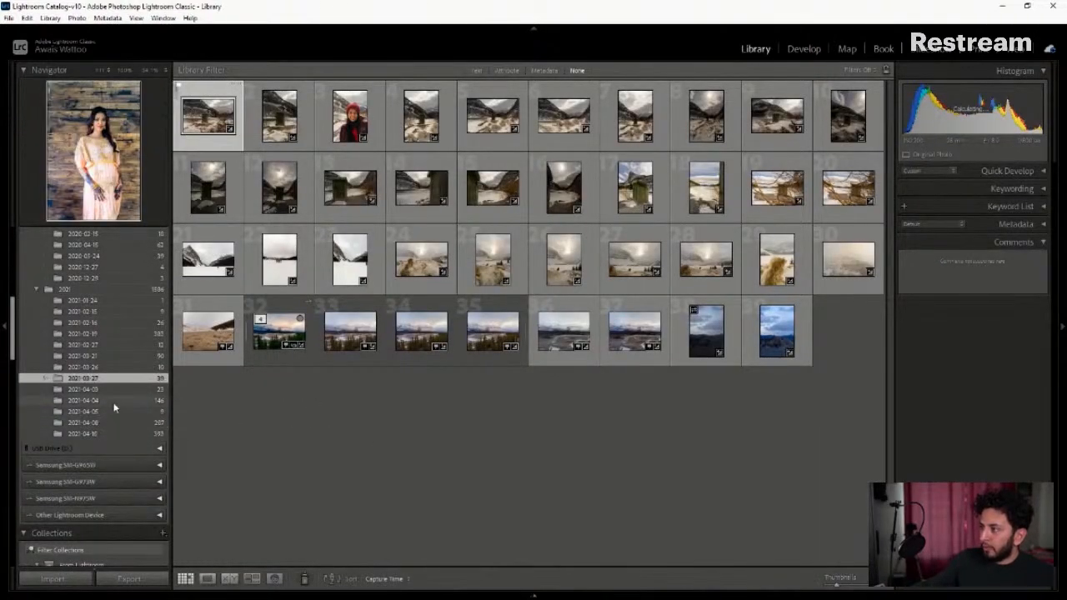
click(108, 401)
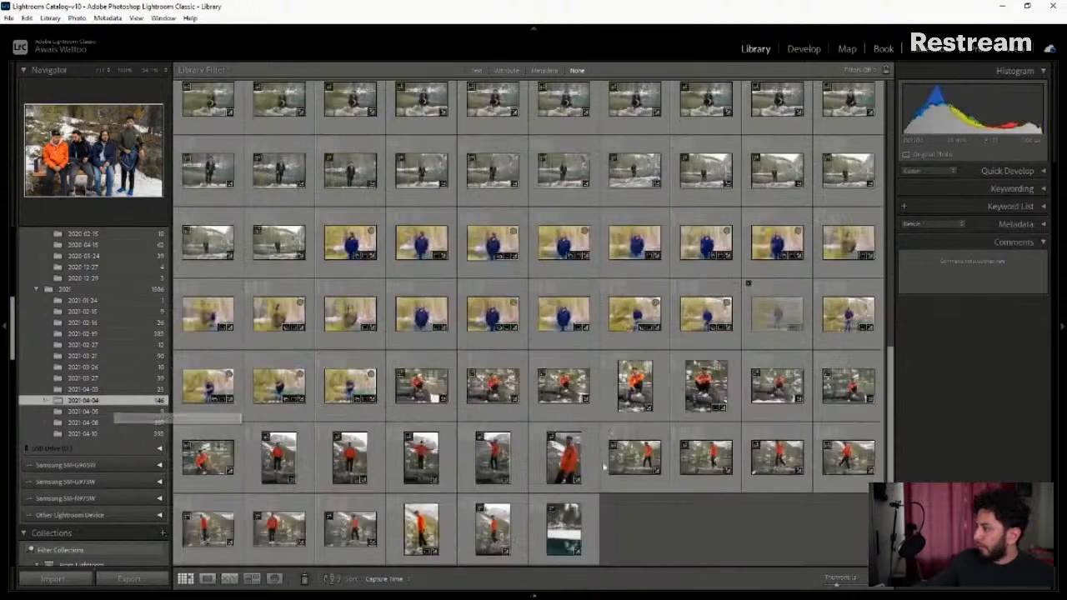
double_click(635, 385)
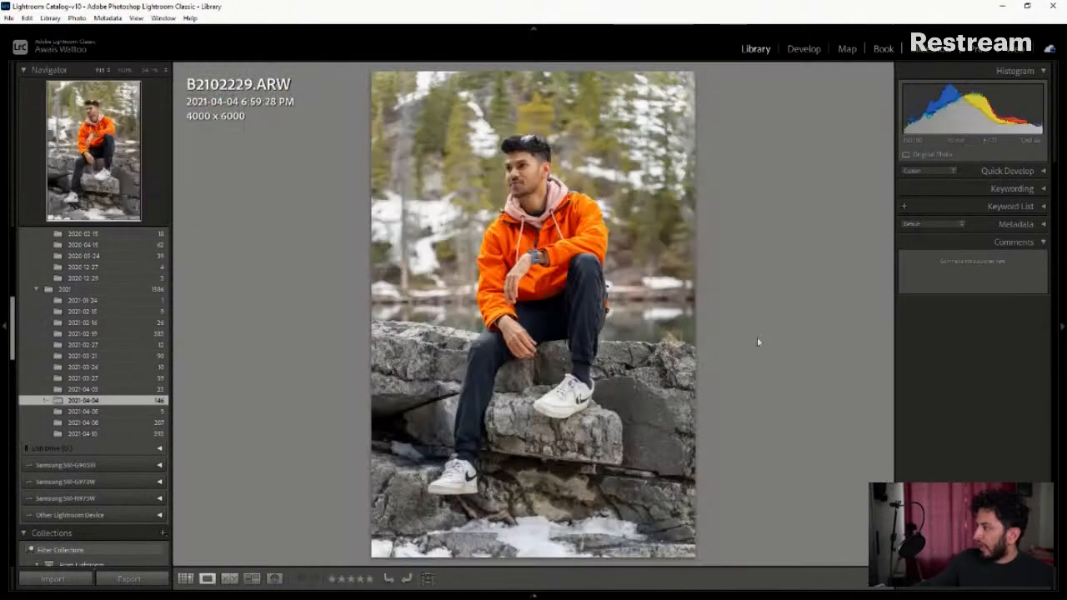
- Find the Camping 04/21 target collection and add the orange-hoodie portrait to it
scroll(55, 454, down, 10)
scroll(119, 374, down, 1)
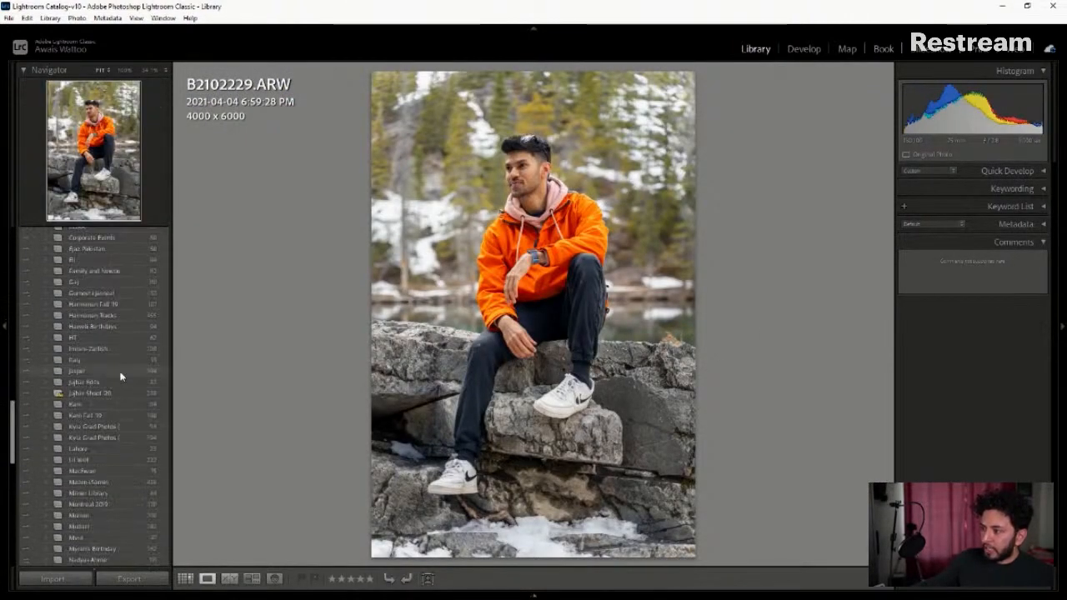
scroll(121, 372, up, 2)
key(Right)
key(Left)
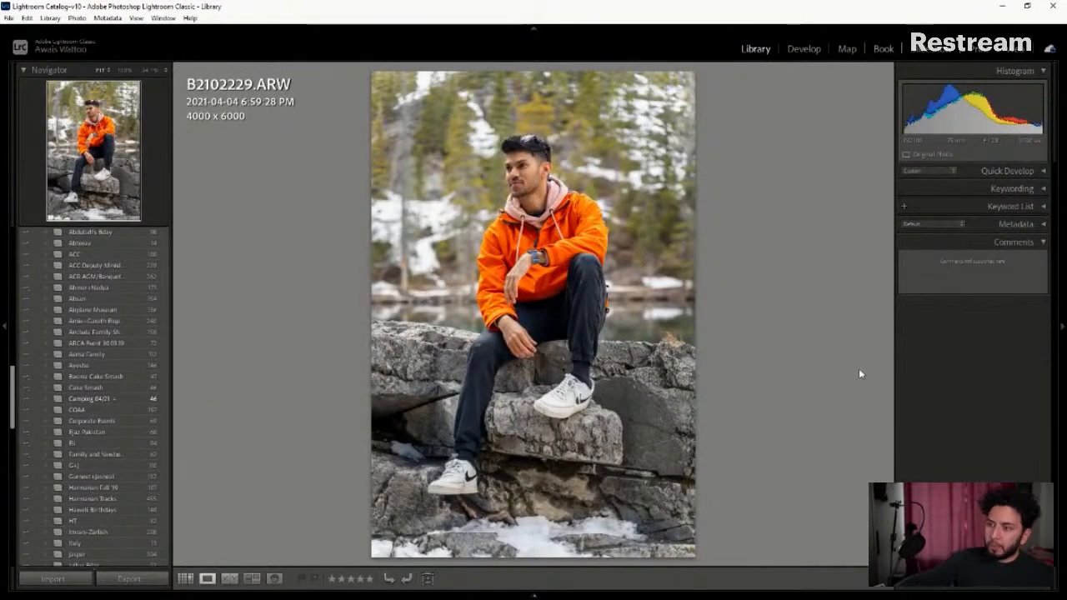
key(b)
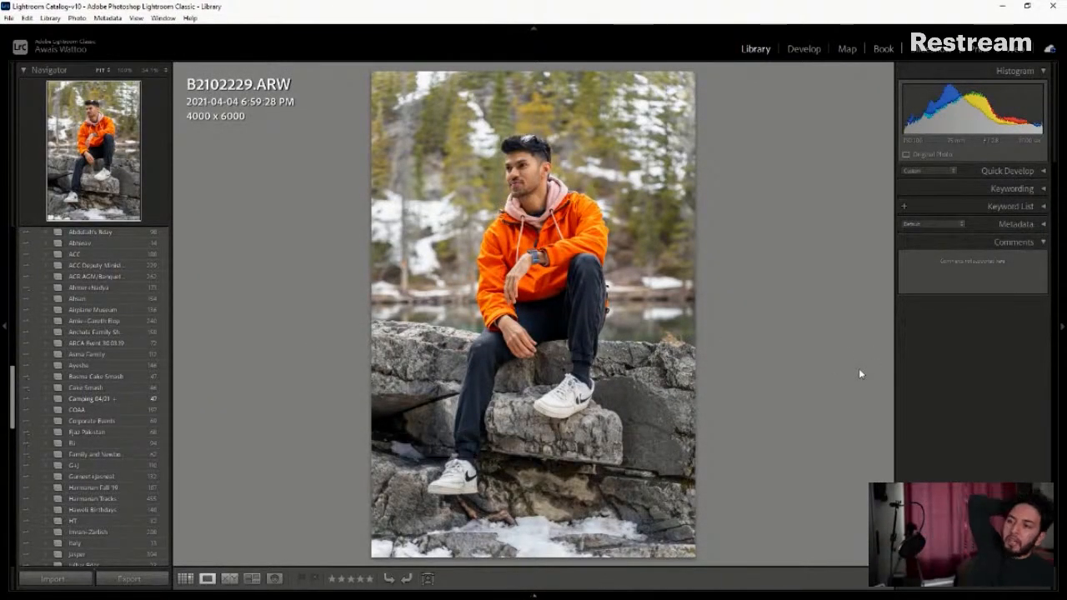
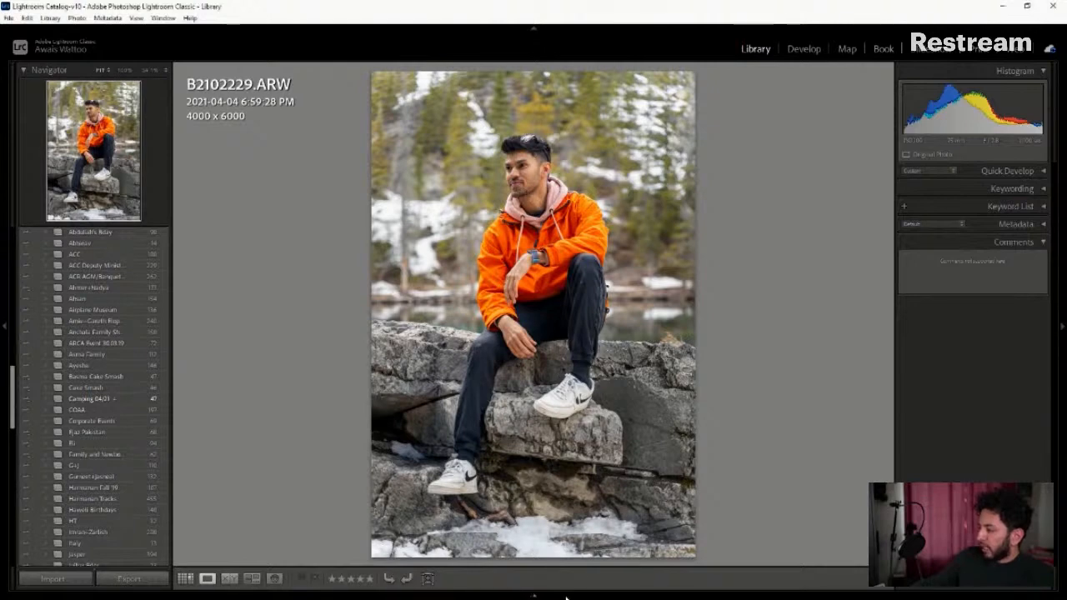
- Compare the seated portrait B2102229.ARW side by side with neighbouring orange-hoodie shots, and return to viewing B2102229.ARW enlarged
mouse_move(566, 596)
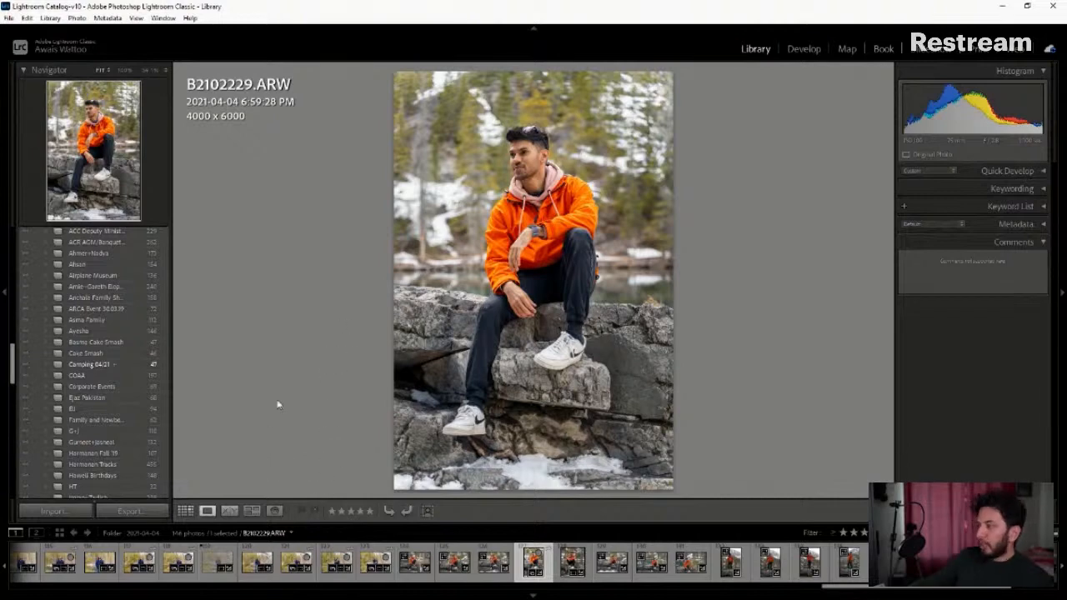
key(c)
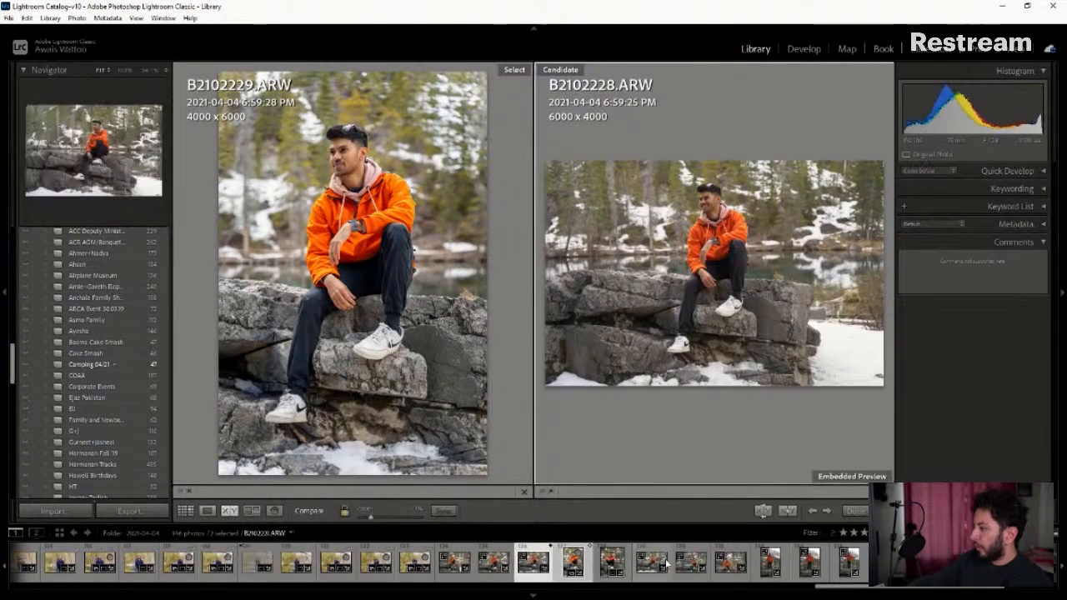
click(660, 564)
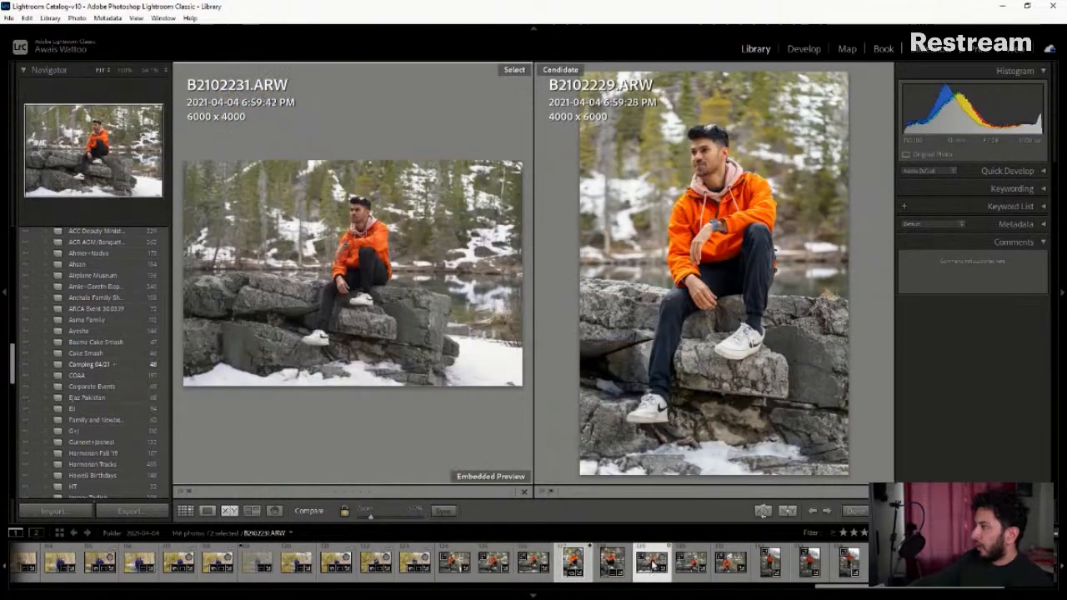
click(724, 567)
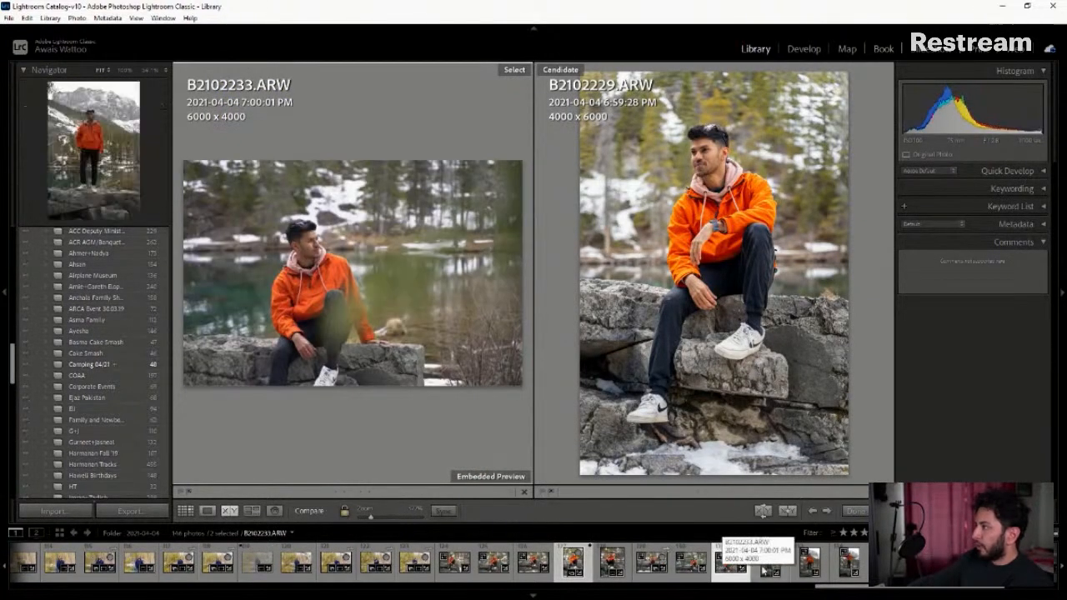
click(805, 570)
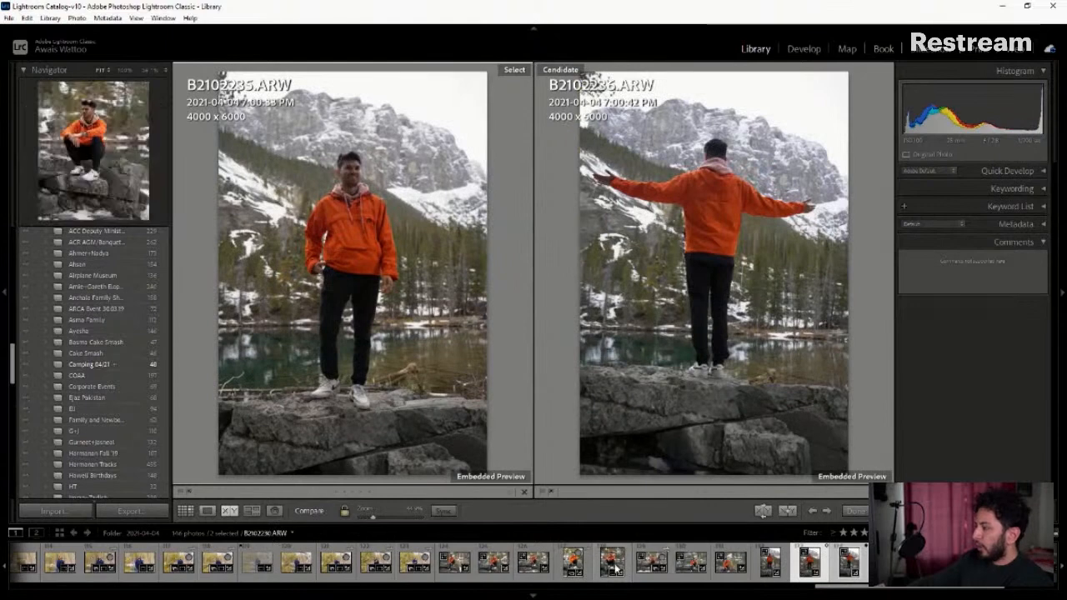
click(494, 568)
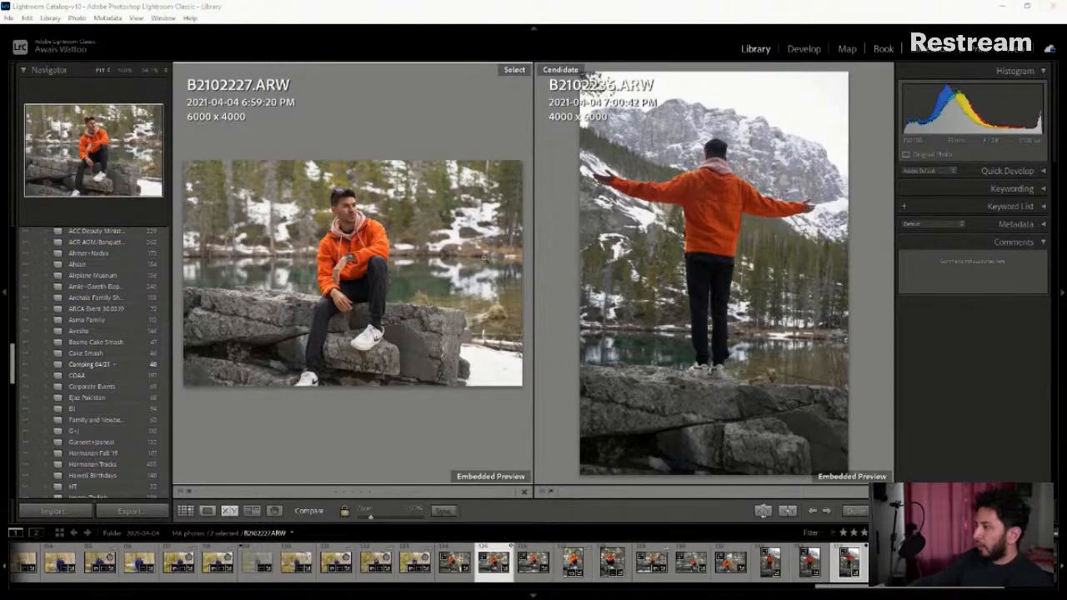
click(588, 565)
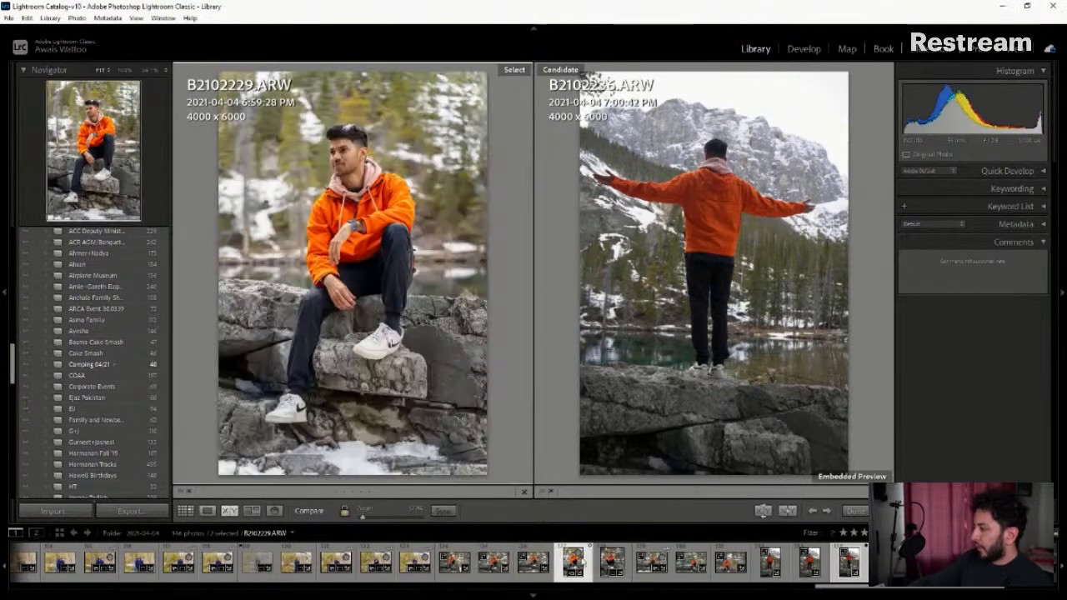
click(612, 565)
double_click(538, 562)
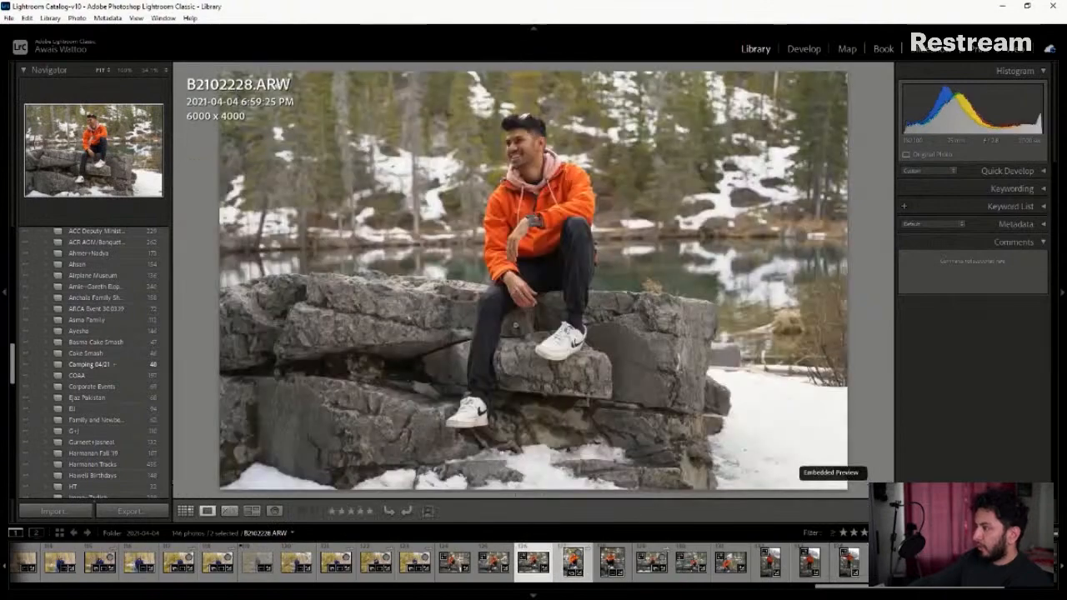
click(574, 563)
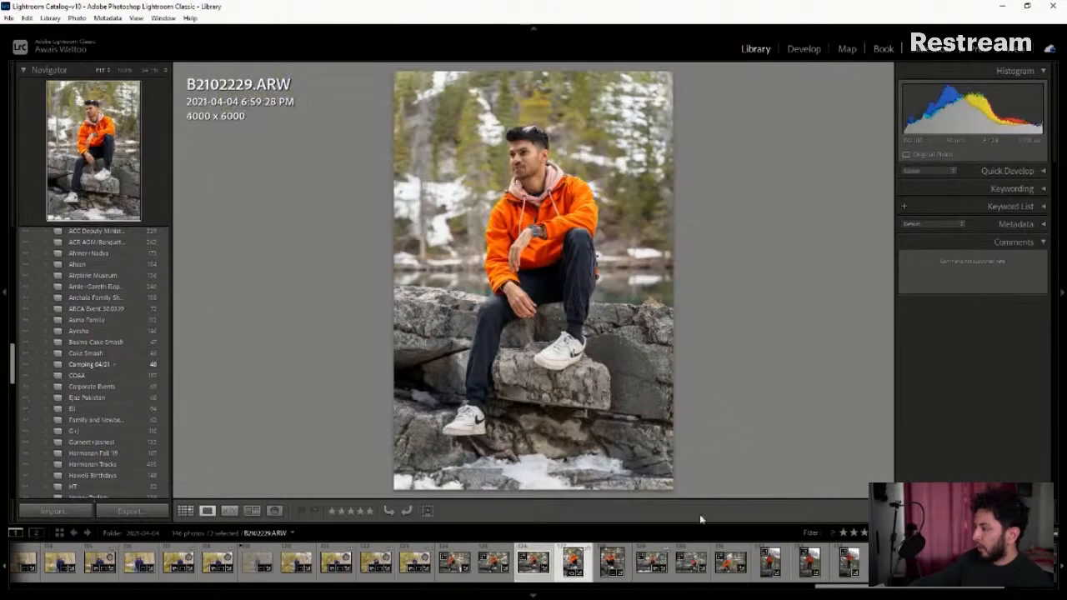
- Clear the multi-photo selection in the grid and open only the seated portrait B2102229.ARW in Loupe view
key(g)
click(676, 446)
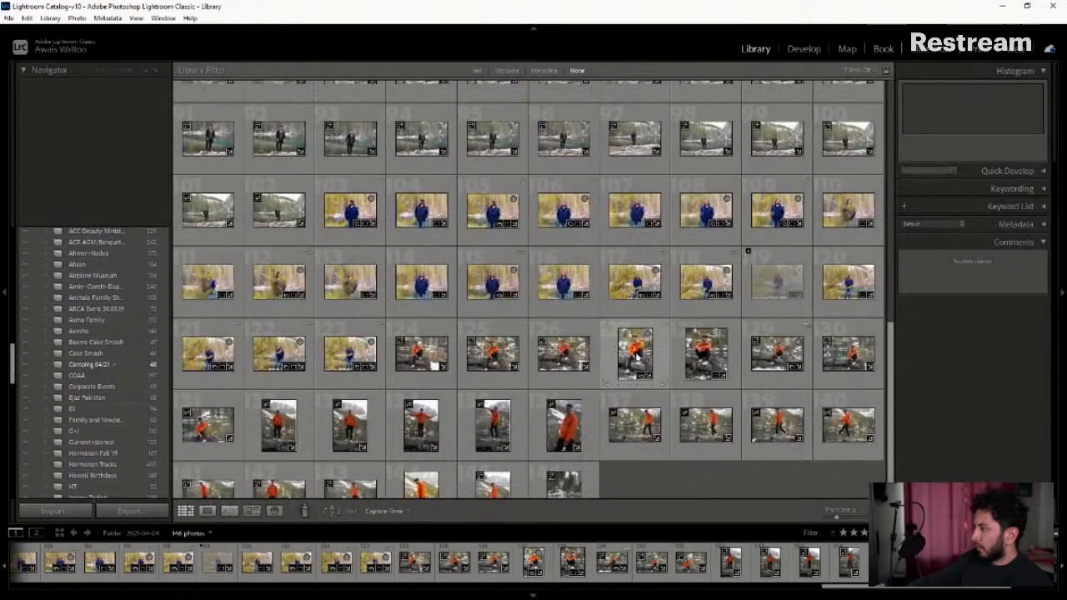
double_click(635, 354)
key(c)
key(e)
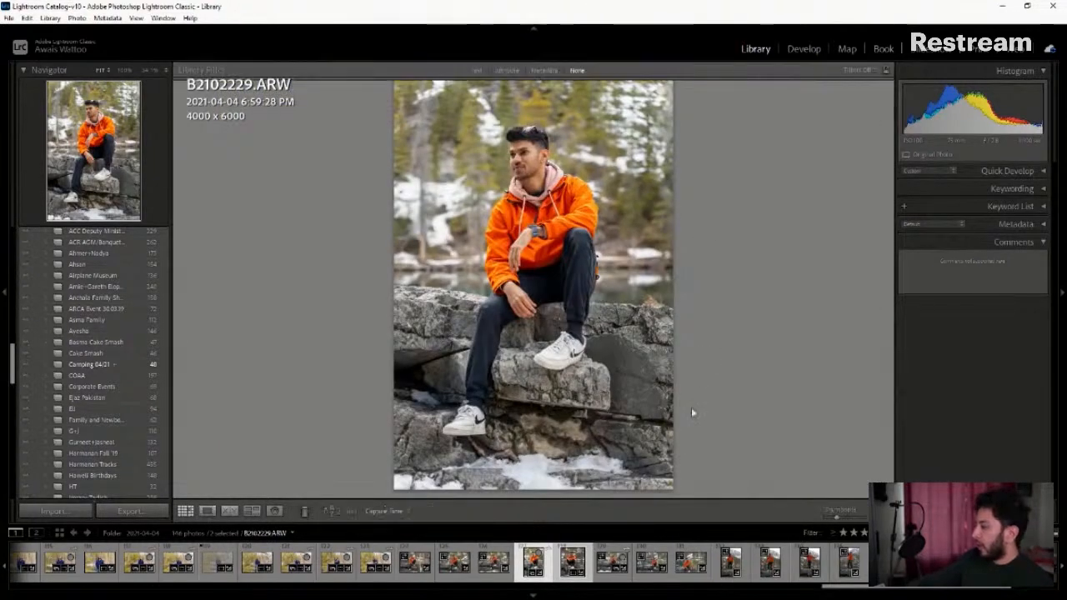
key(g)
key(ctrl+d)
double_click(642, 367)
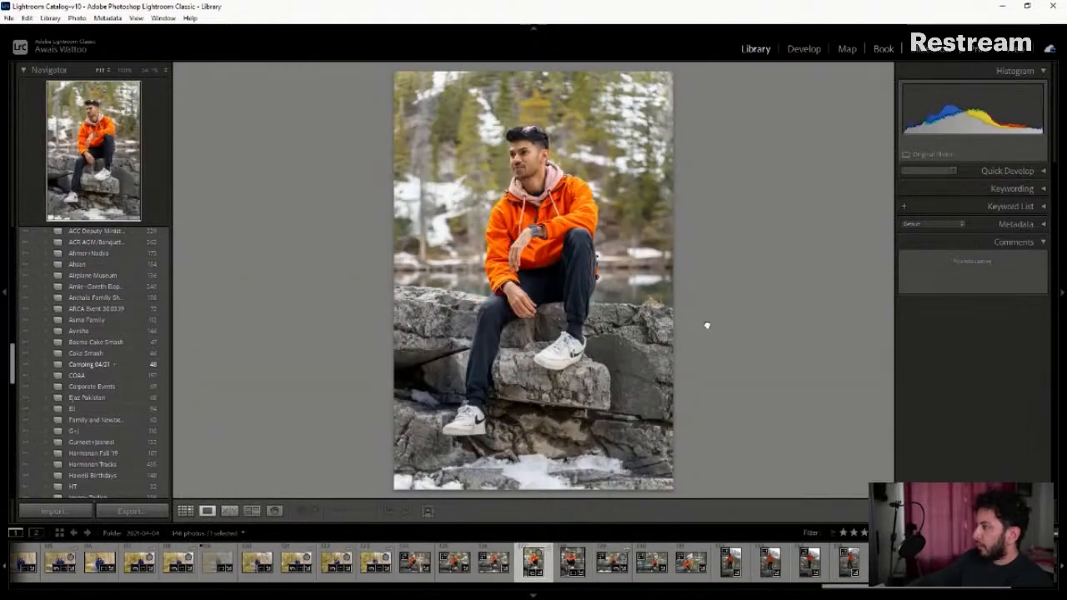
click(705, 322)
click(718, 321)
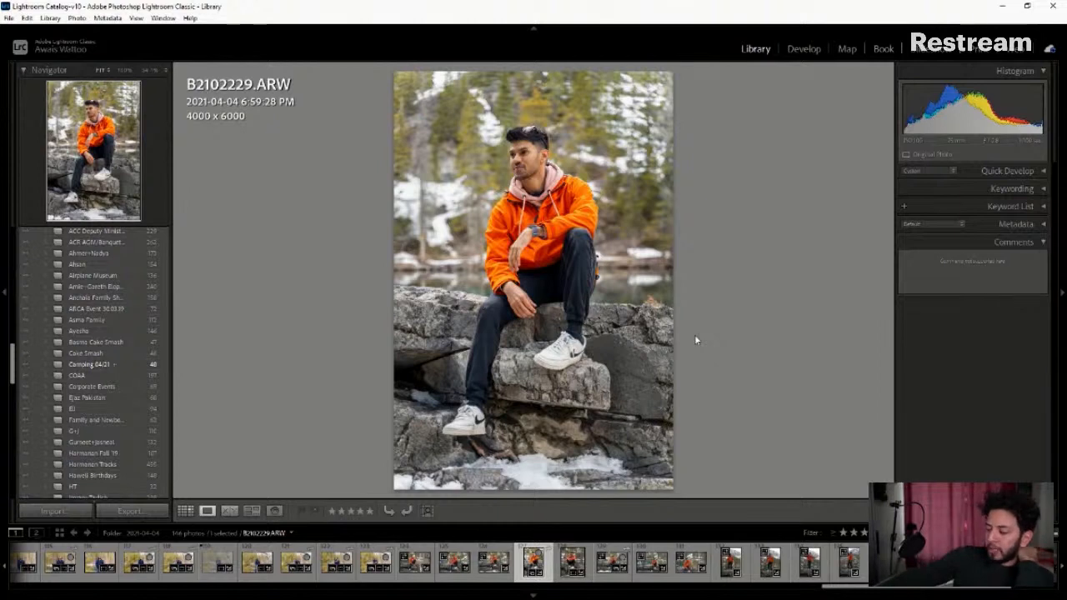
- Demonstrate the pick flag on B2102229.ARW by repeatedly flagging and unflagging the portrait
key(p)
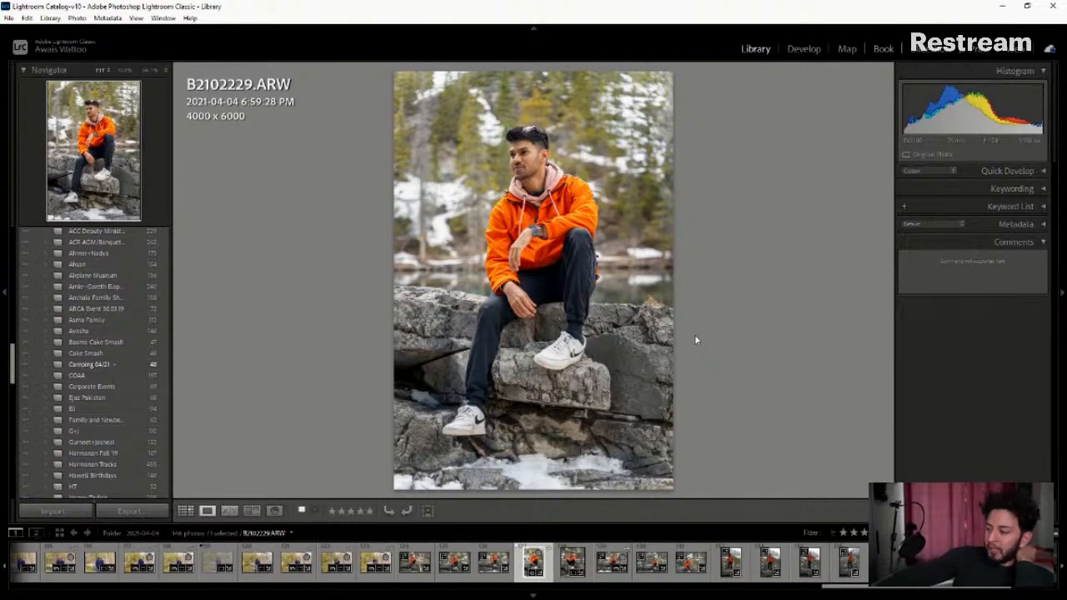
key(u)
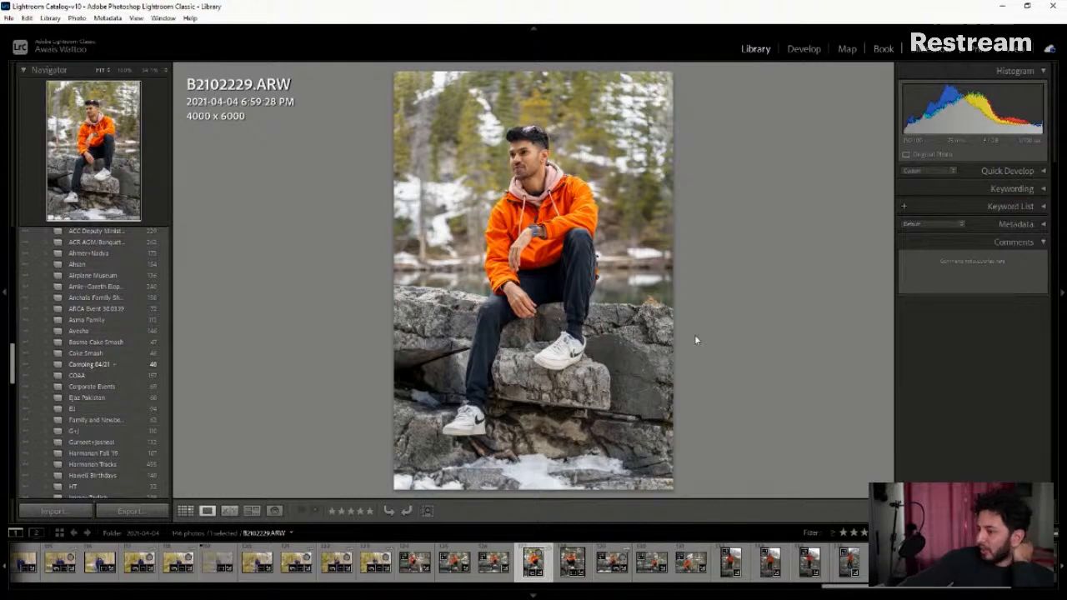
key(p)
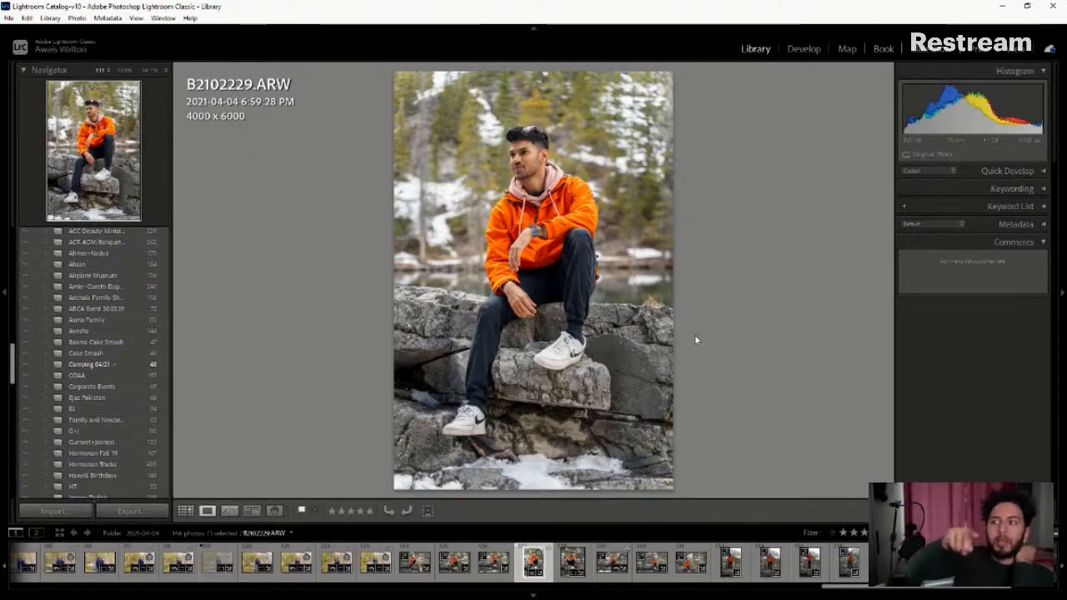
key(p)
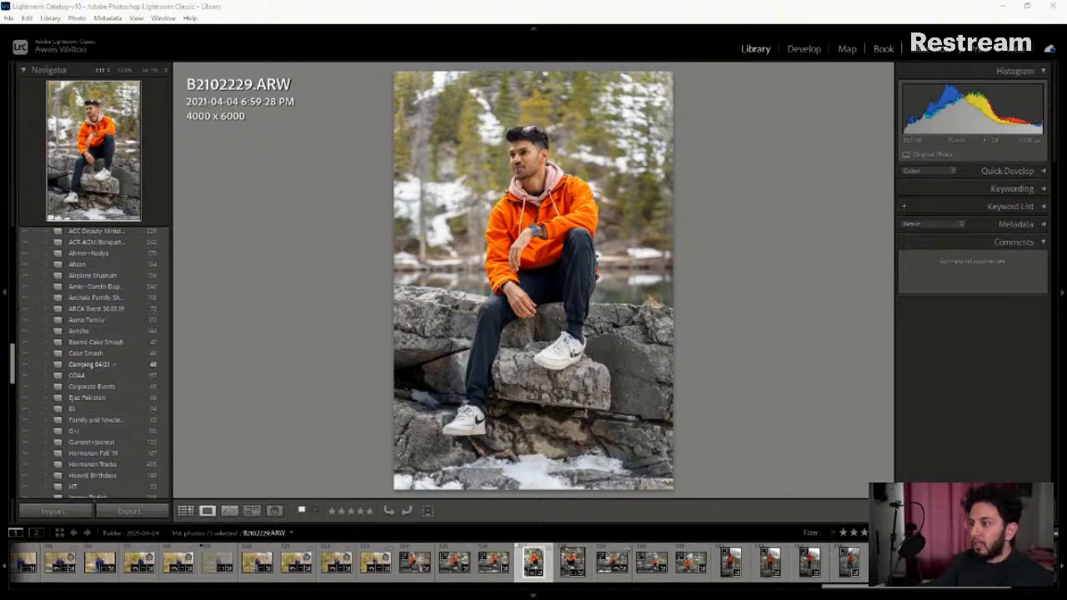
key(u)
key(p)
key(u)
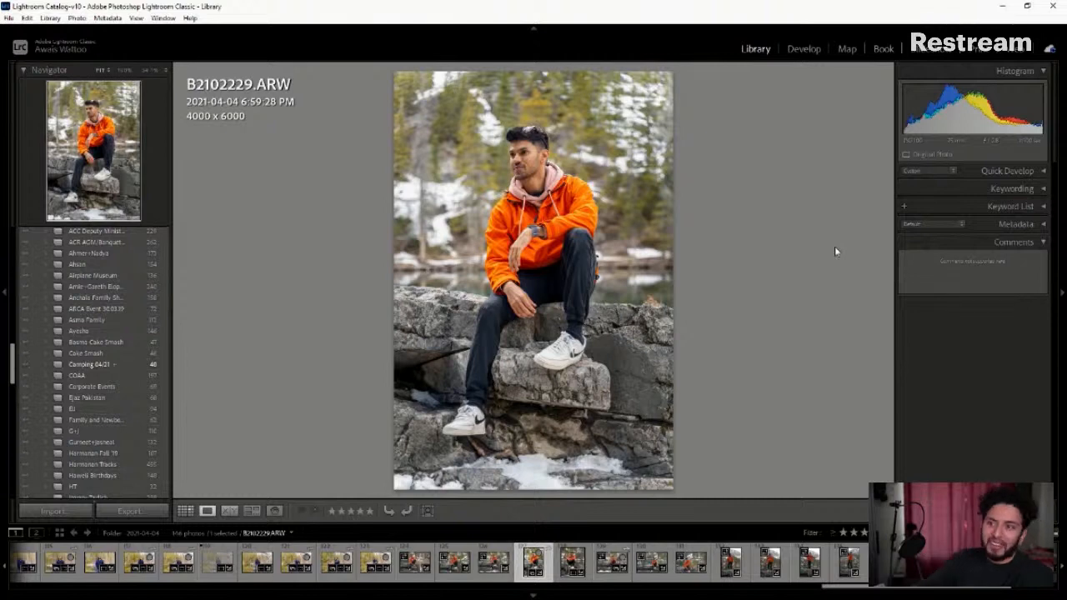
key(p)
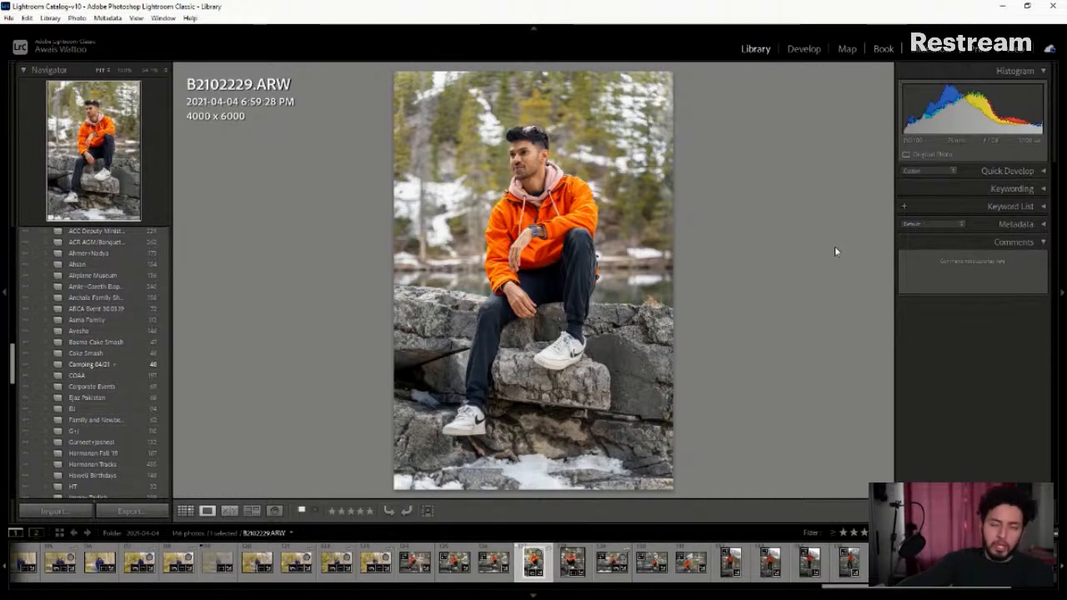
key(u)
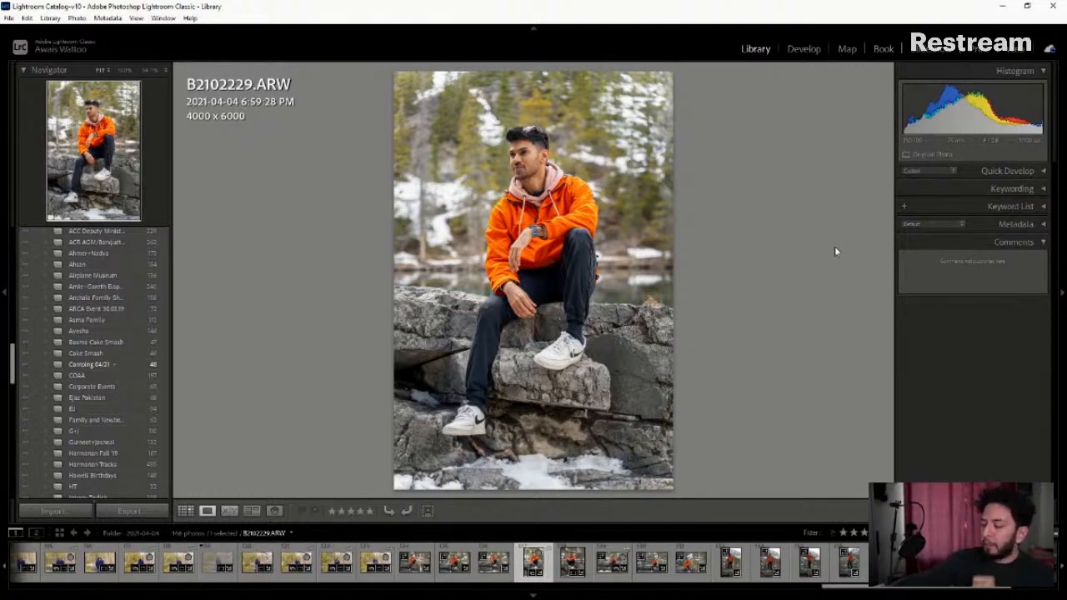
- Mark B2102229.ARW as rejected, switch it to a pick, and clear its flag
key(x)
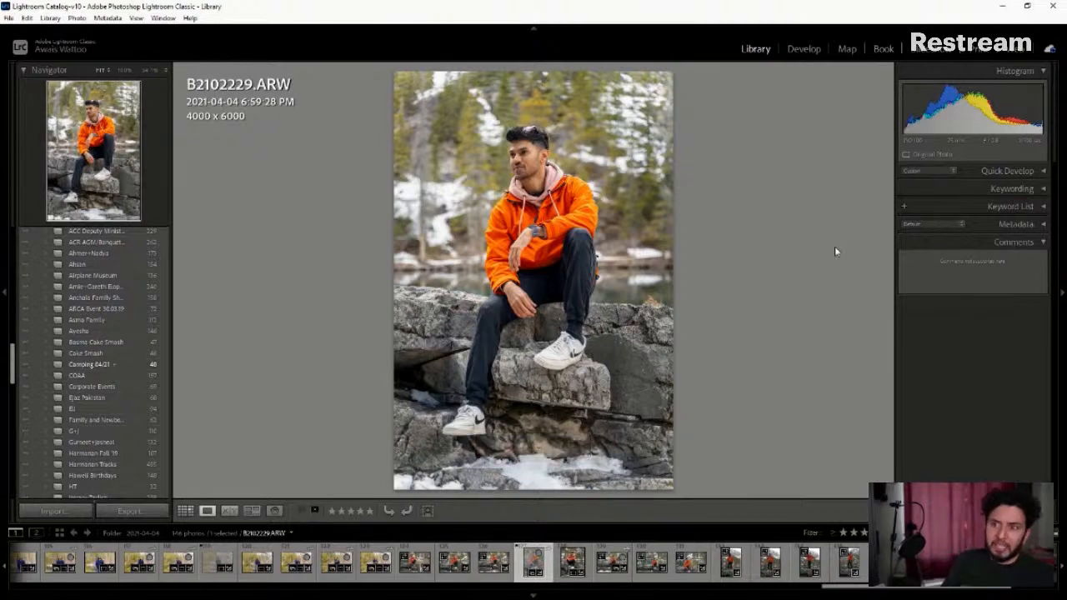
click(573, 563)
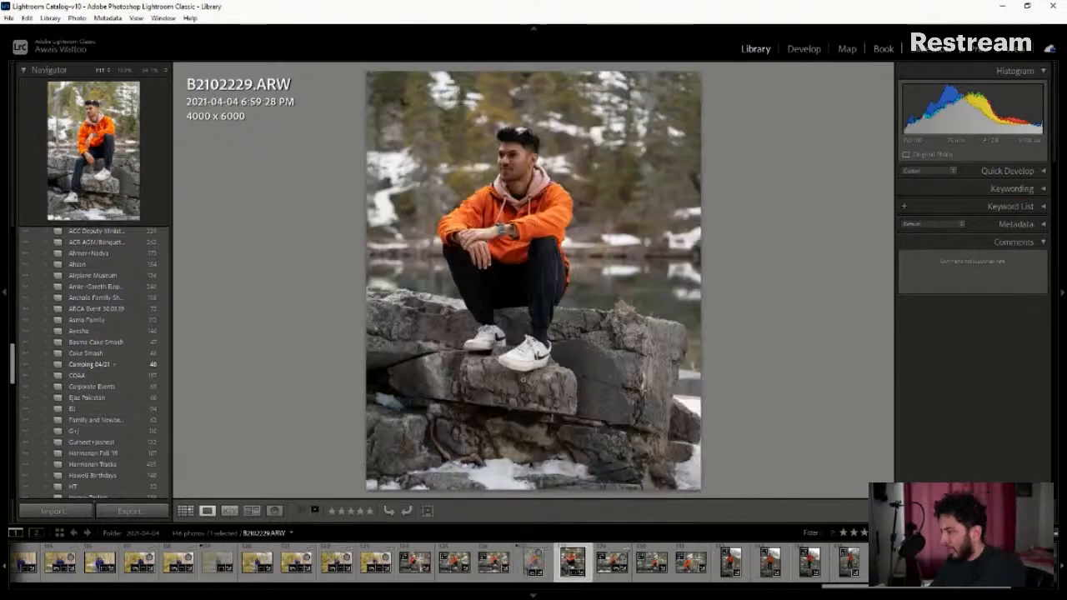
click(494, 562)
key(x)
key(p)
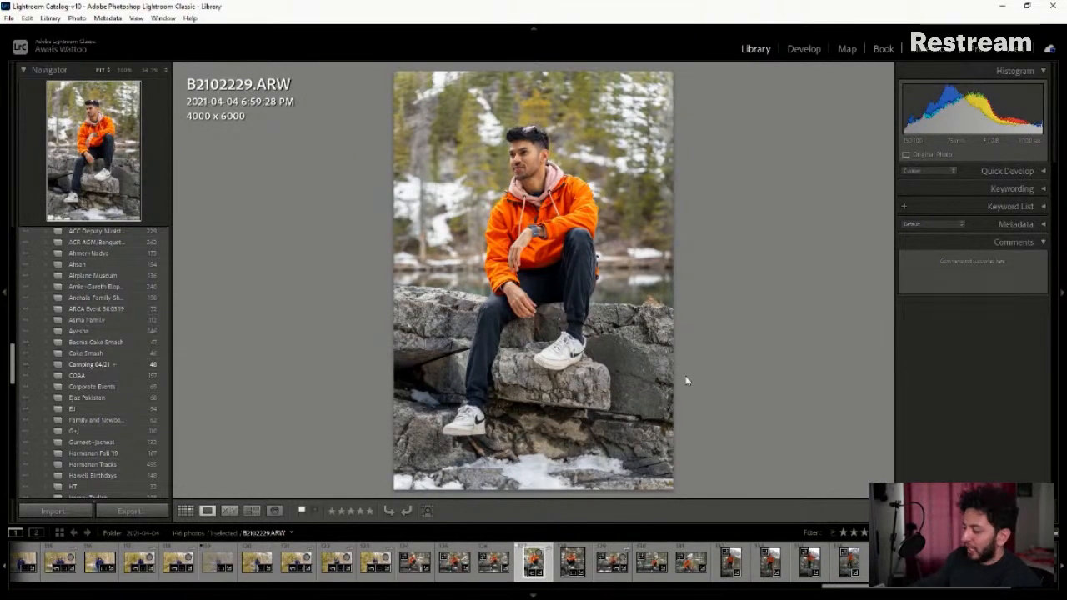
key(u)
key(p)
key(u)
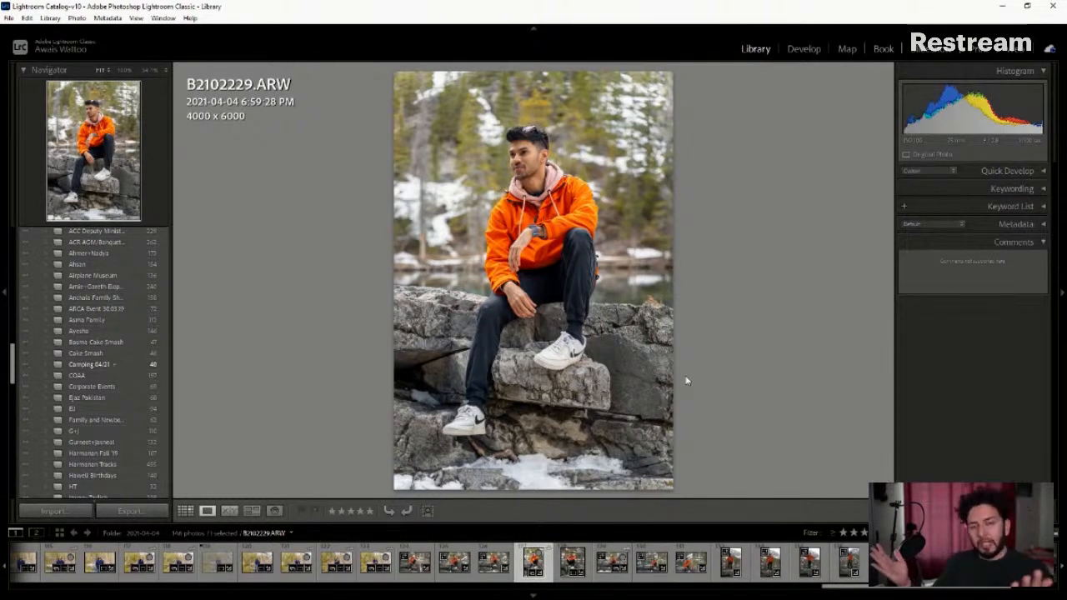
- Try different star ratings up to 5 on B2102229.ARW and reset its rating to none
key(1)
key(2)
key(4)
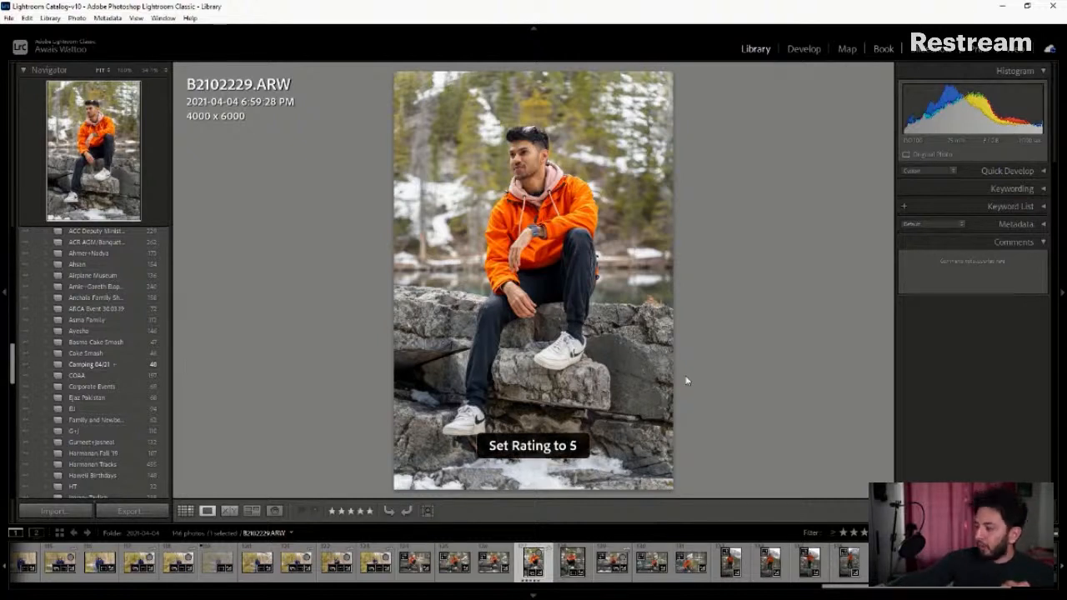
key(0)
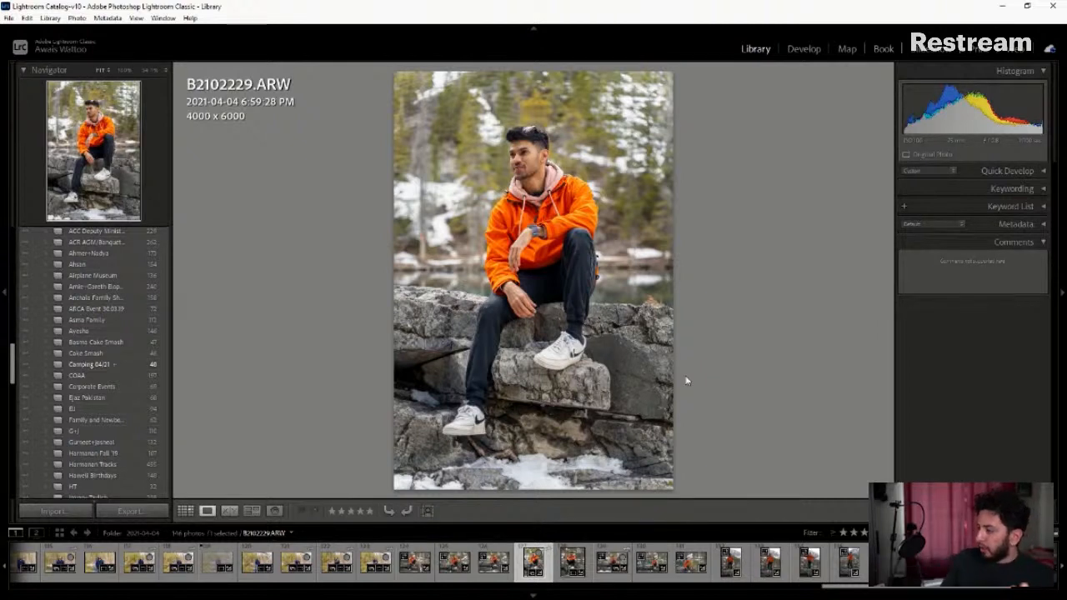
- Select the orange-hoodie photos 124 to 145 in the grid and open them in Develop with B2102229.ARW as the active photo
key(g)
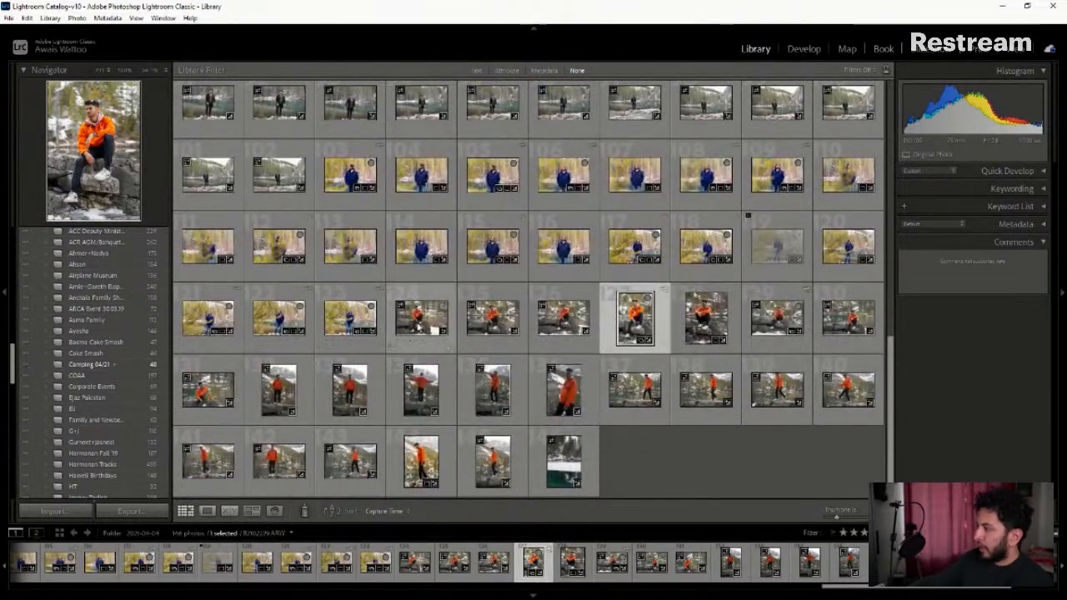
click(414, 327)
shift+click(475, 471)
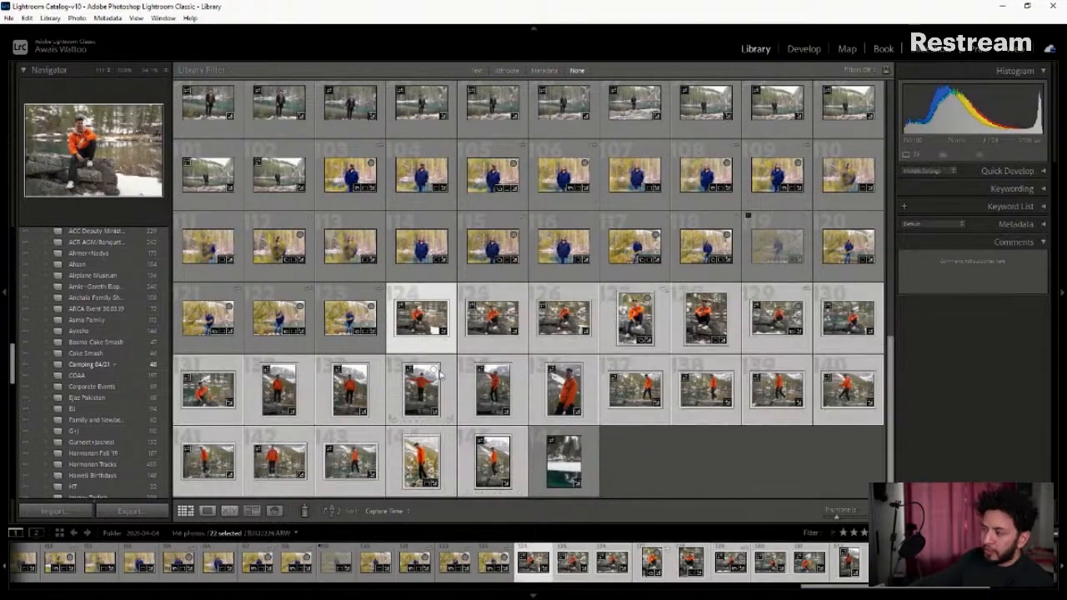
key(d)
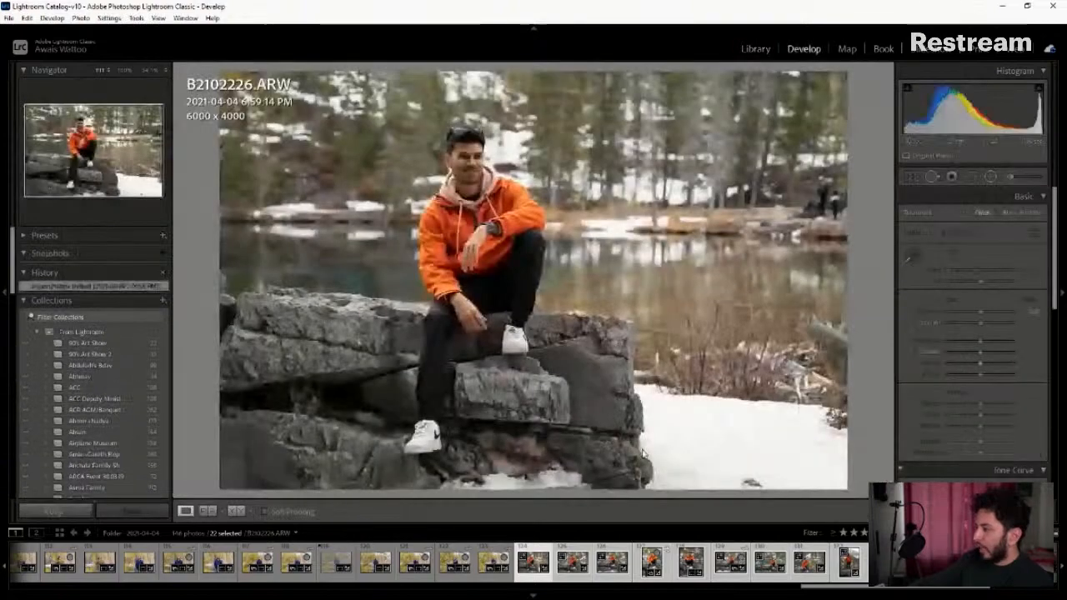
click(617, 410)
click(617, 410)
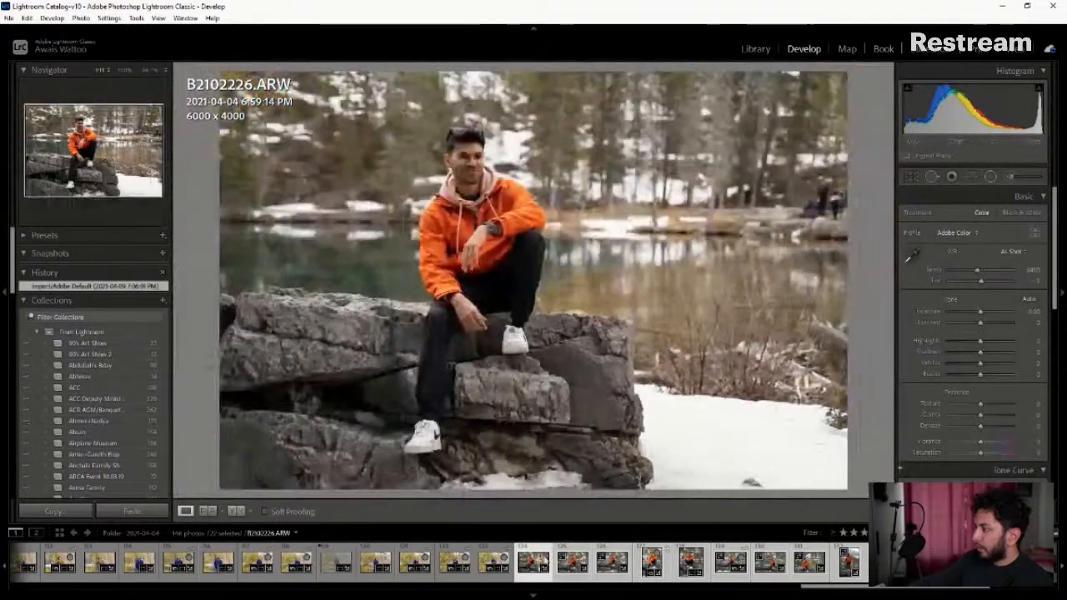
click(652, 562)
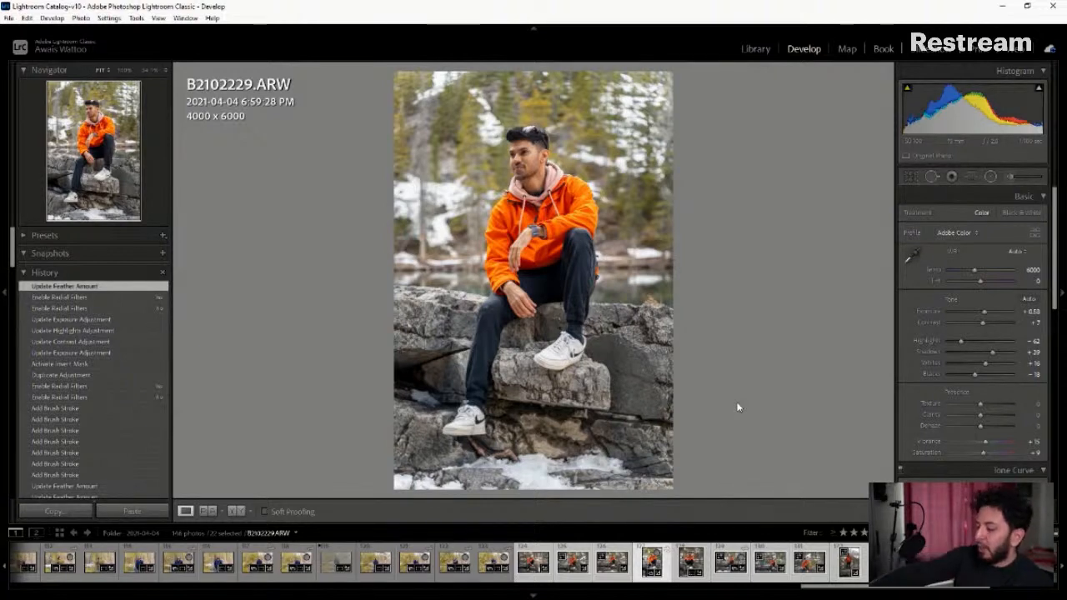
- Apply the red, yellow, green and blue colour labels in turn to the selected orange-hoodie photos
key(6)
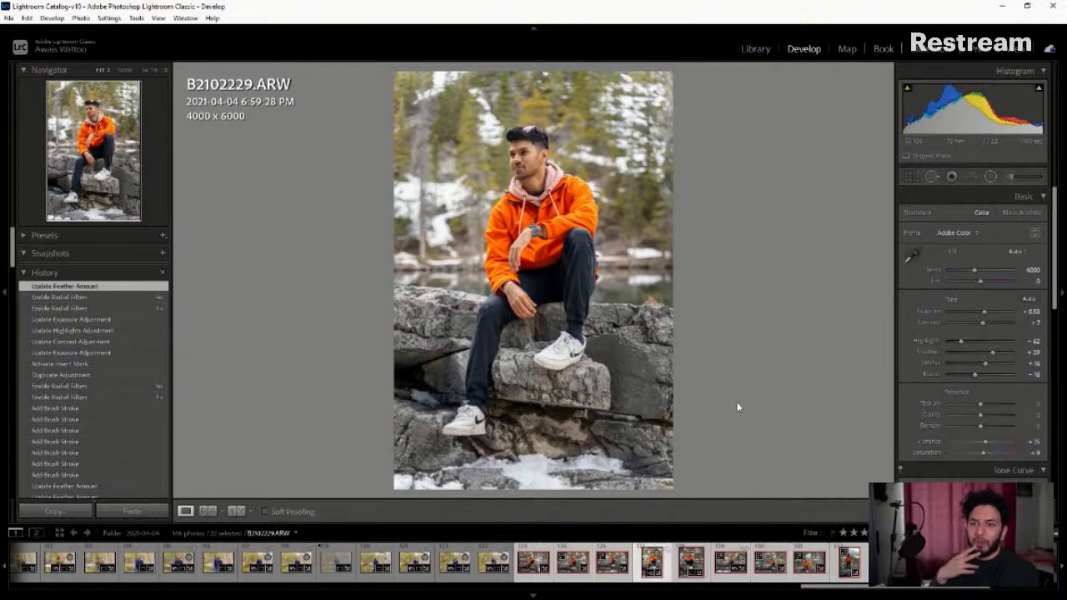
key(7)
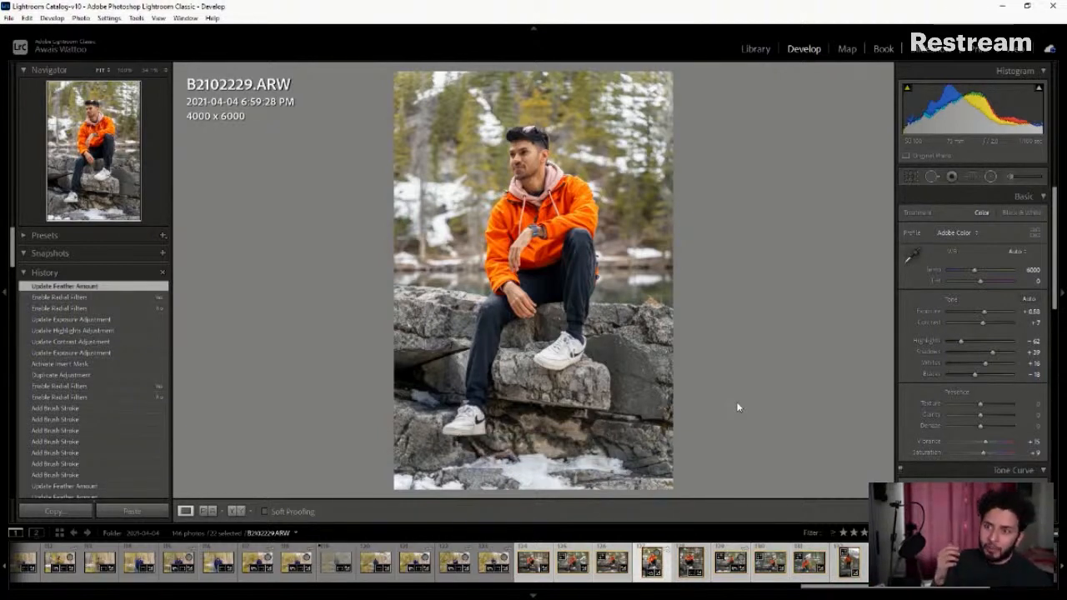
key(8)
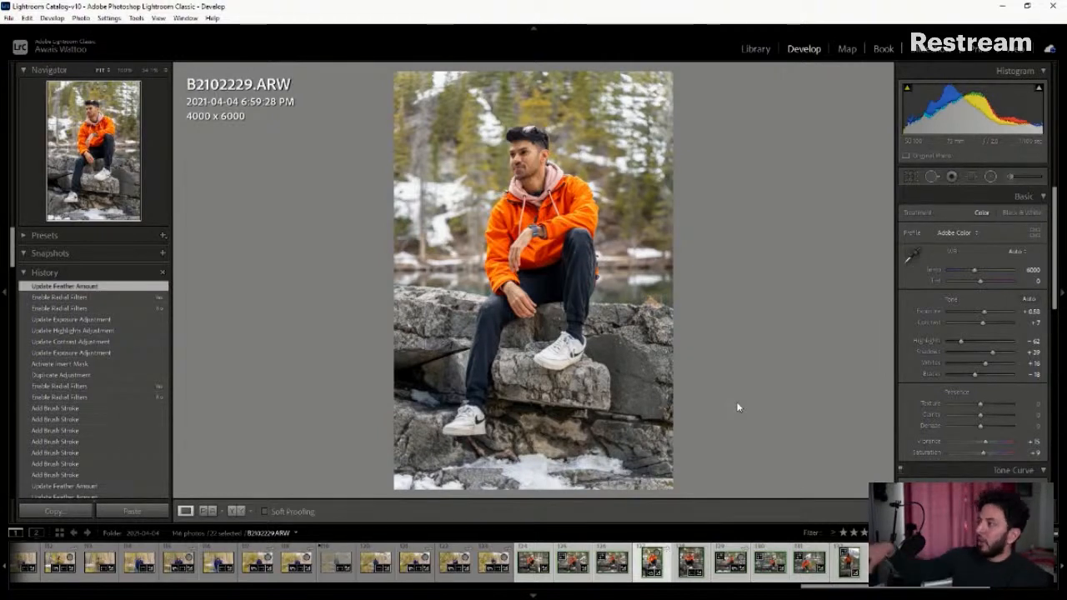
key(9)
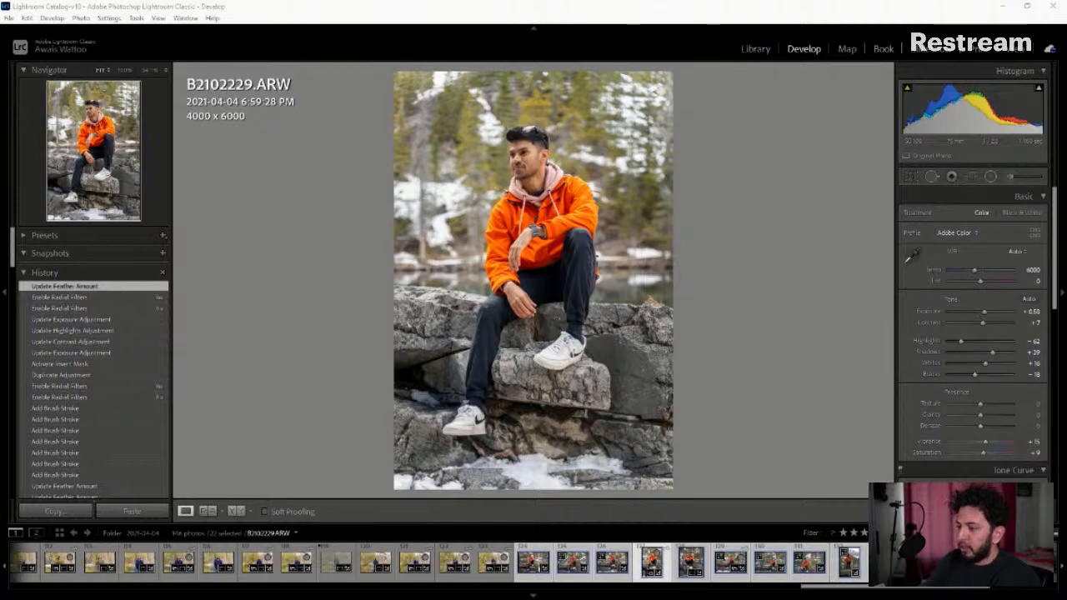
- Clear the multi-photo selection in the grid and open only B2102229.ARW in Develop
click(848, 311)
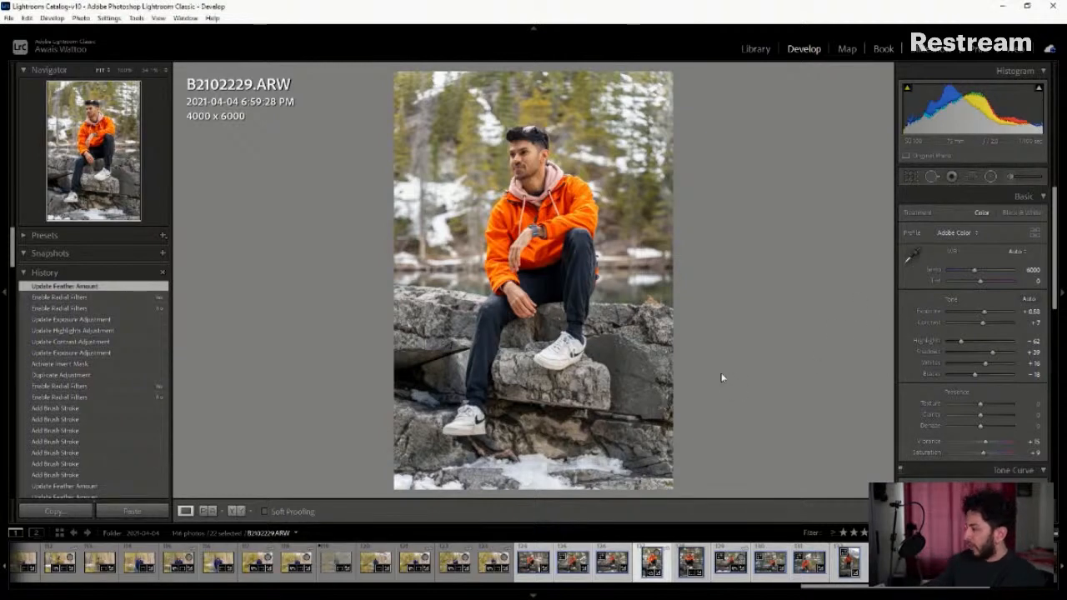
key(g)
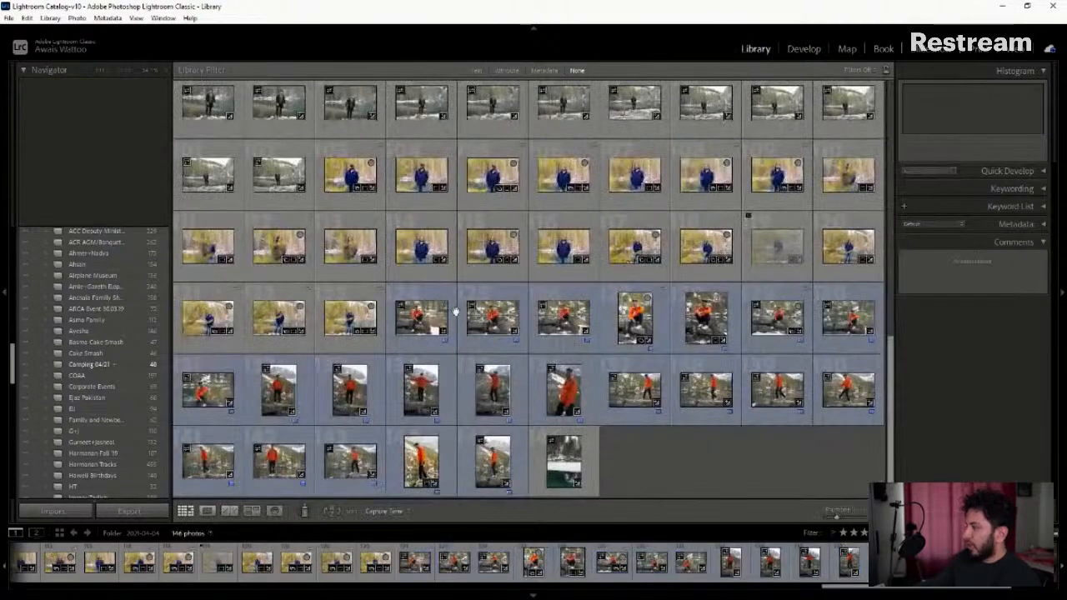
double_click(632, 324)
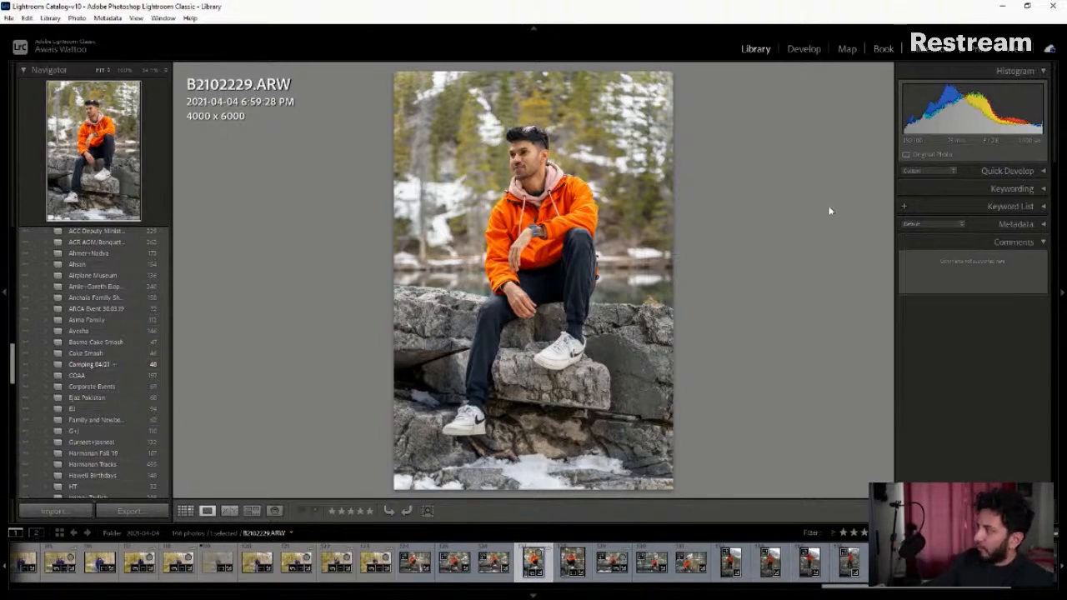
key(d)
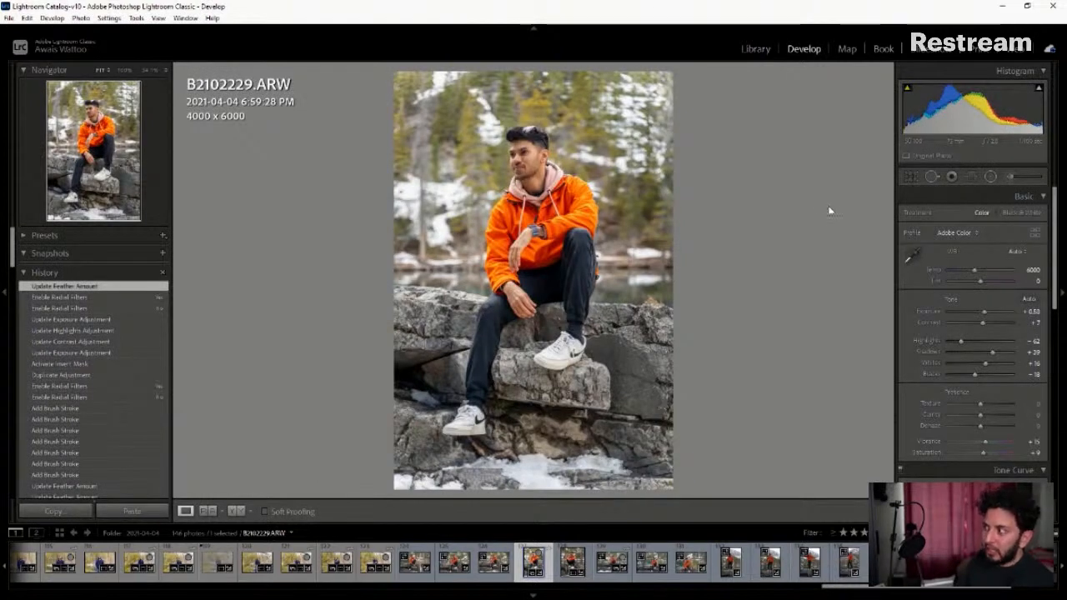
- Open B2102229.ARW from Lightroom in Photoshop and duplicate its Background layer
key(ctrl+e)
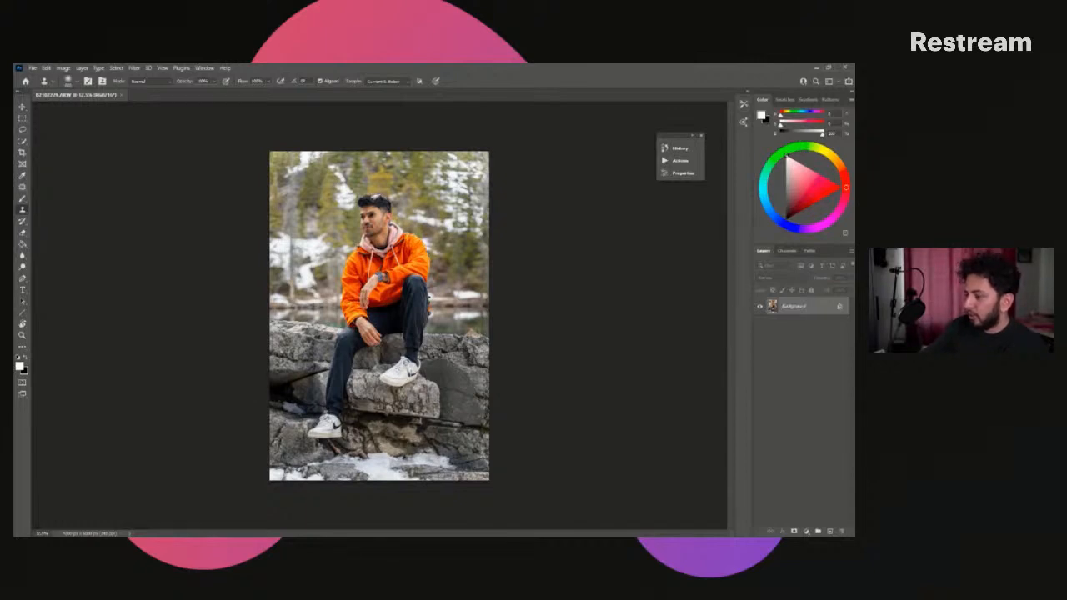
key(ctrl+plus)
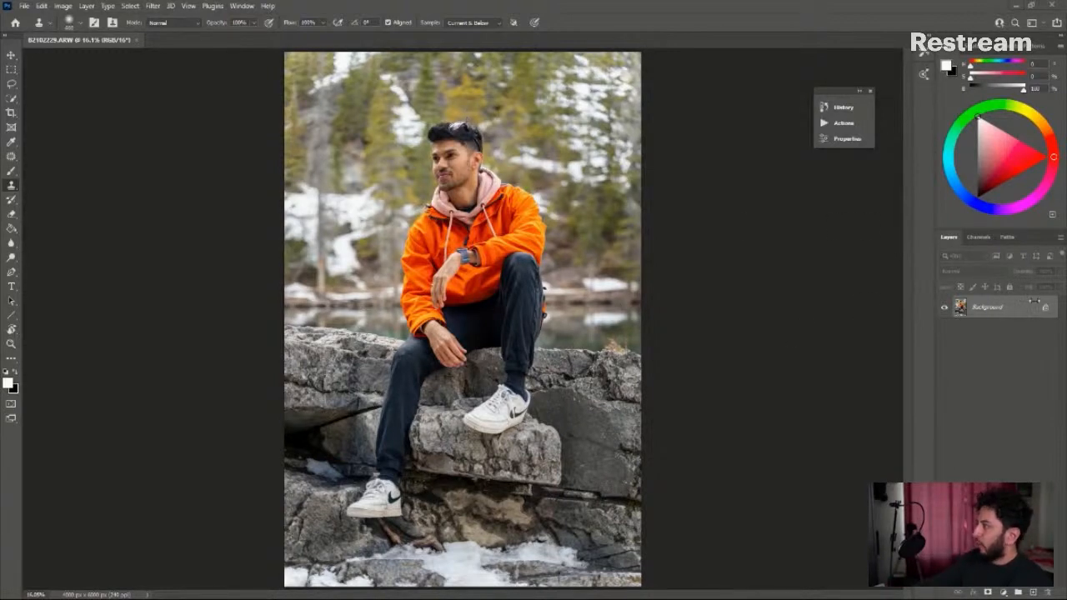
key(ctrl+j)
- Paint a solid black moustache, beard and sideburn over the man's face on the duplicate layer with a small brush
scroll(438, 150, up, 10)
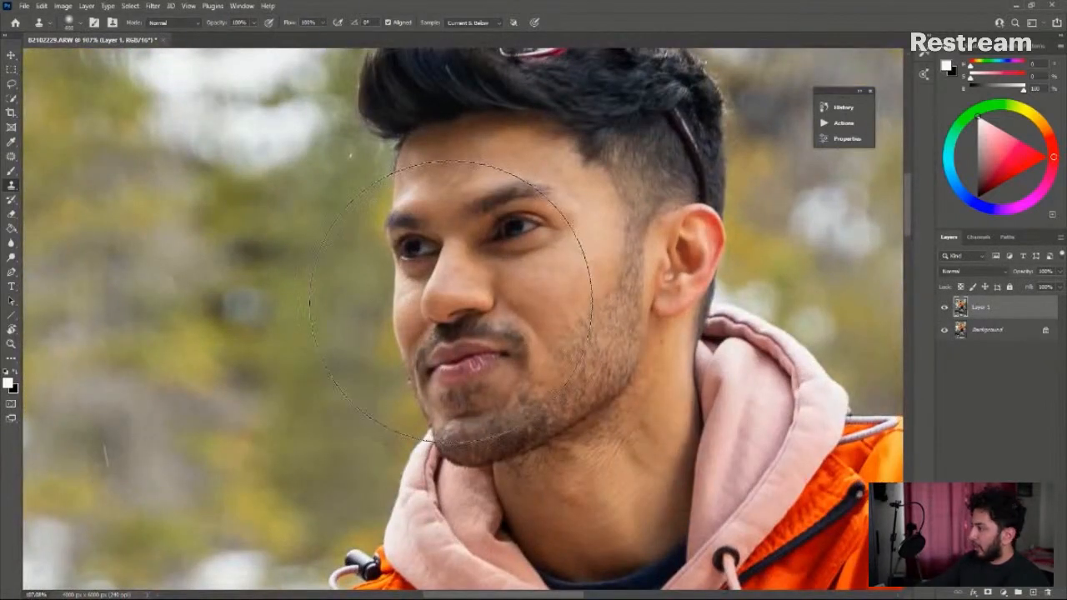
key(b)
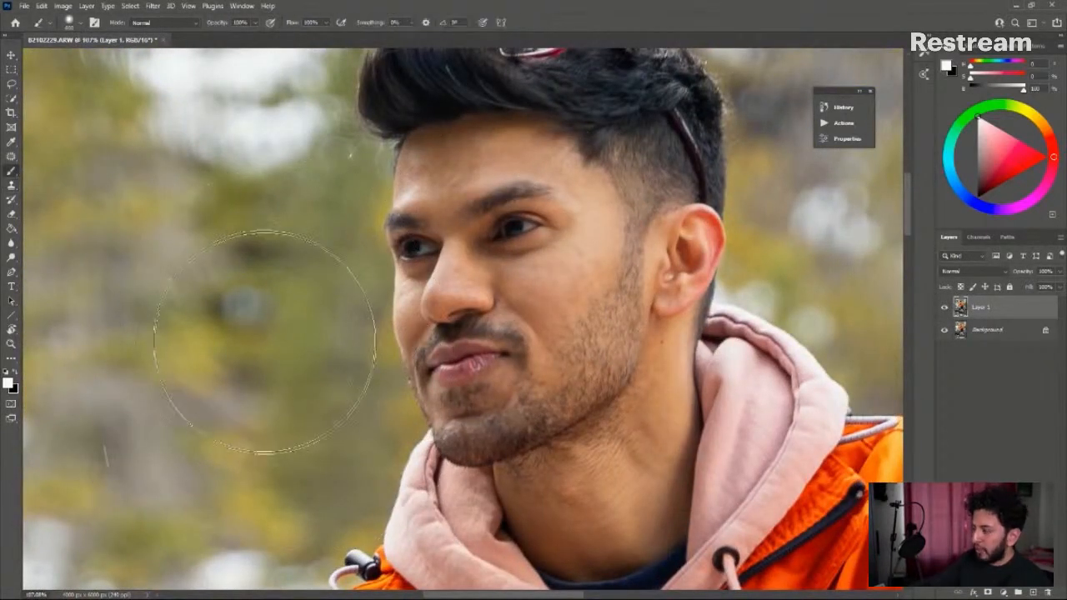
key(c)
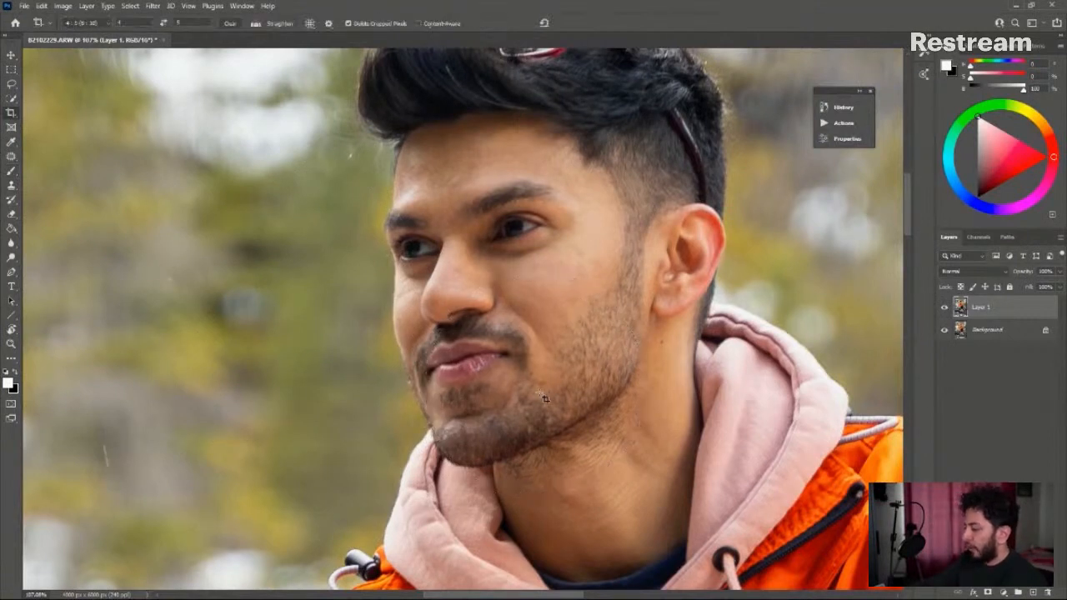
key(b)
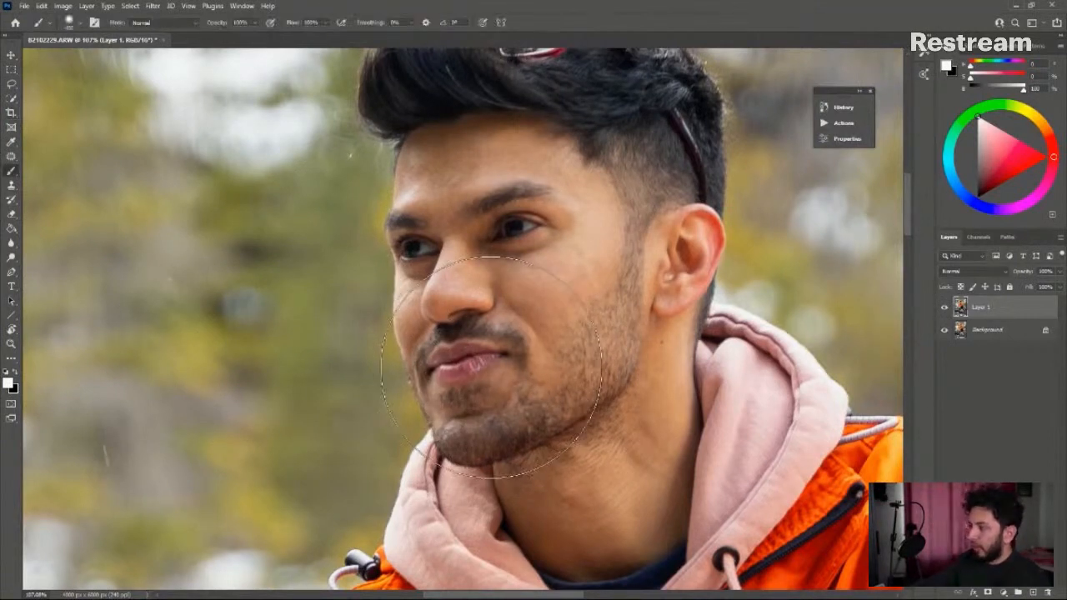
key(x)
key(bracketleft)
key(bracketleft)
key(bracketleft)
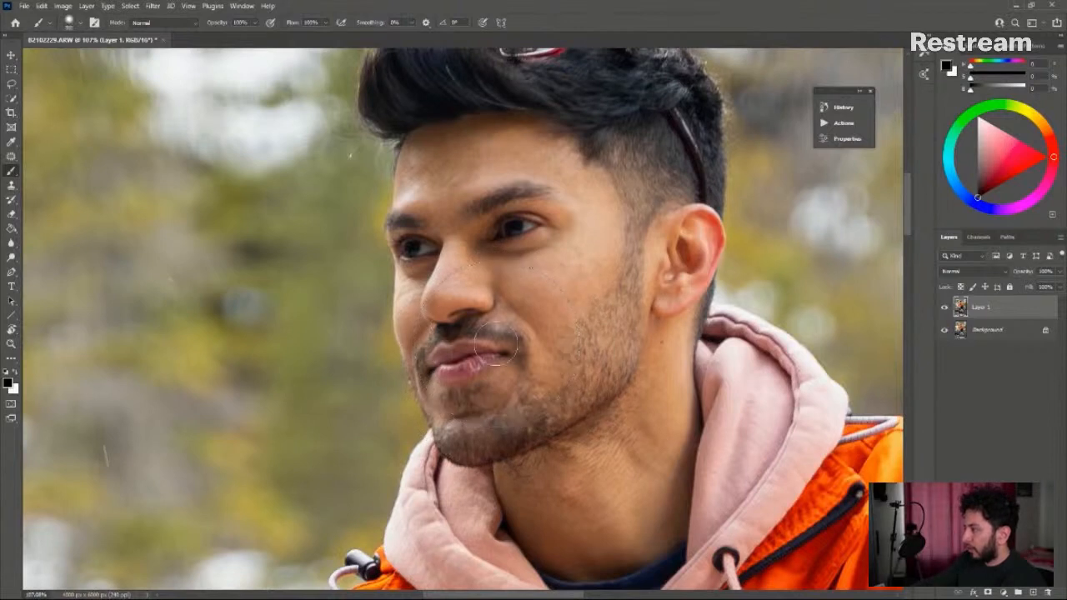
mouse_move(465, 331)
mouse_down()
mouse_move(528, 329)
mouse_move(472, 331)
mouse_move(525, 335)
mouse_move(529, 354)
mouse_move(514, 329)
mouse_move(531, 362)
mouse_up()
mouse_move(471, 334)
mouse_down()
mouse_move(430, 339)
mouse_move(420, 374)
mouse_move(421, 359)
mouse_move(448, 430)
mouse_move(428, 419)
mouse_move(430, 394)
mouse_move(436, 422)
mouse_move(467, 458)
mouse_move(501, 459)
mouse_move(525, 423)
mouse_move(480, 452)
mouse_move(518, 444)
mouse_move(659, 358)
mouse_move(618, 359)
mouse_move(619, 257)
mouse_up()
key(ctrl+z)
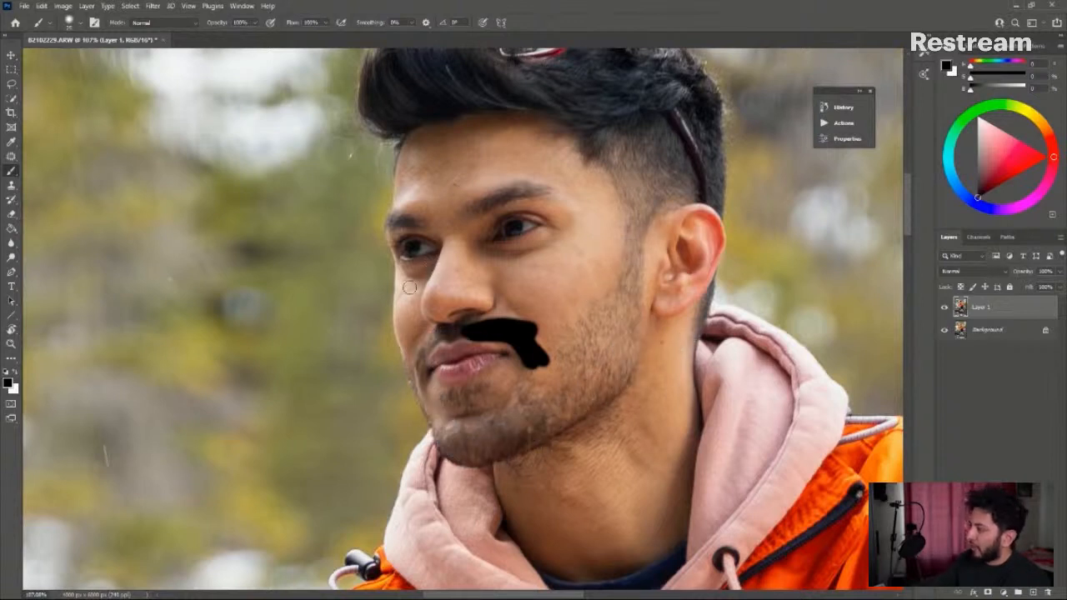
mouse_move(446, 329)
mouse_down()
mouse_move(427, 348)
mouse_move(416, 378)
mouse_move(430, 425)
mouse_move(472, 448)
mouse_move(450, 445)
mouse_move(467, 456)
mouse_move(507, 454)
mouse_move(476, 450)
mouse_move(554, 413)
mouse_move(505, 445)
mouse_move(535, 437)
mouse_move(621, 373)
mouse_move(640, 241)
mouse_move(636, 291)
mouse_move(632, 235)
mouse_move(610, 342)
mouse_move(582, 342)
mouse_move(627, 251)
mouse_move(607, 337)
mouse_move(551, 394)
mouse_move(448, 423)
mouse_move(519, 398)
mouse_move(528, 355)
mouse_move(539, 380)
mouse_move(538, 356)
mouse_move(515, 391)
mouse_move(458, 396)
mouse_move(568, 397)
mouse_move(558, 413)
mouse_move(612, 371)
mouse_move(601, 389)
mouse_move(492, 377)
mouse_move(519, 335)
mouse_move(557, 364)
mouse_up()
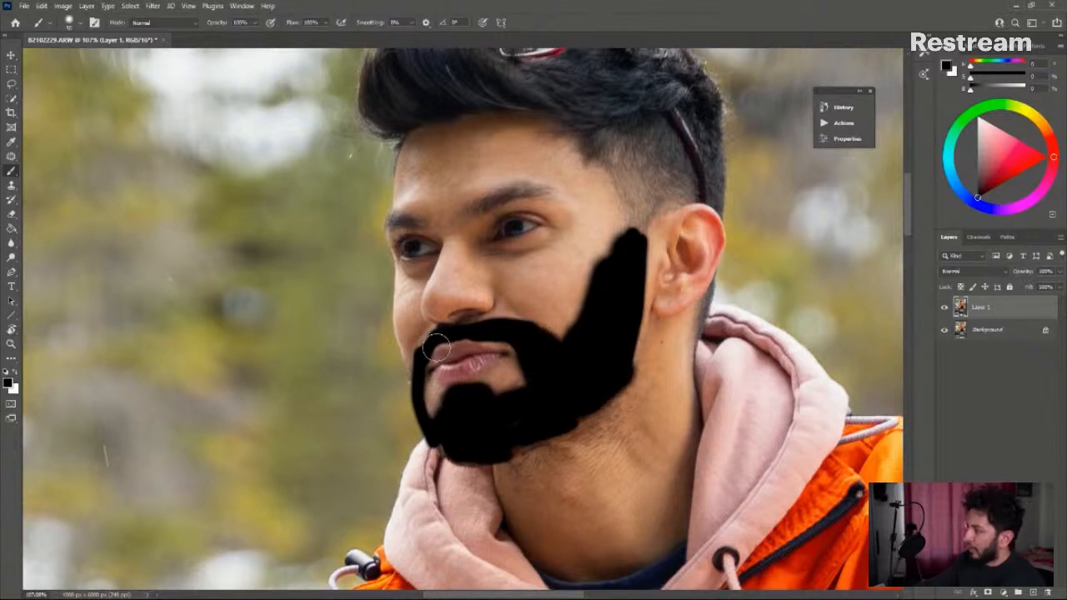
mouse_move(419, 354)
mouse_down()
mouse_move(452, 334)
mouse_move(509, 338)
mouse_up()
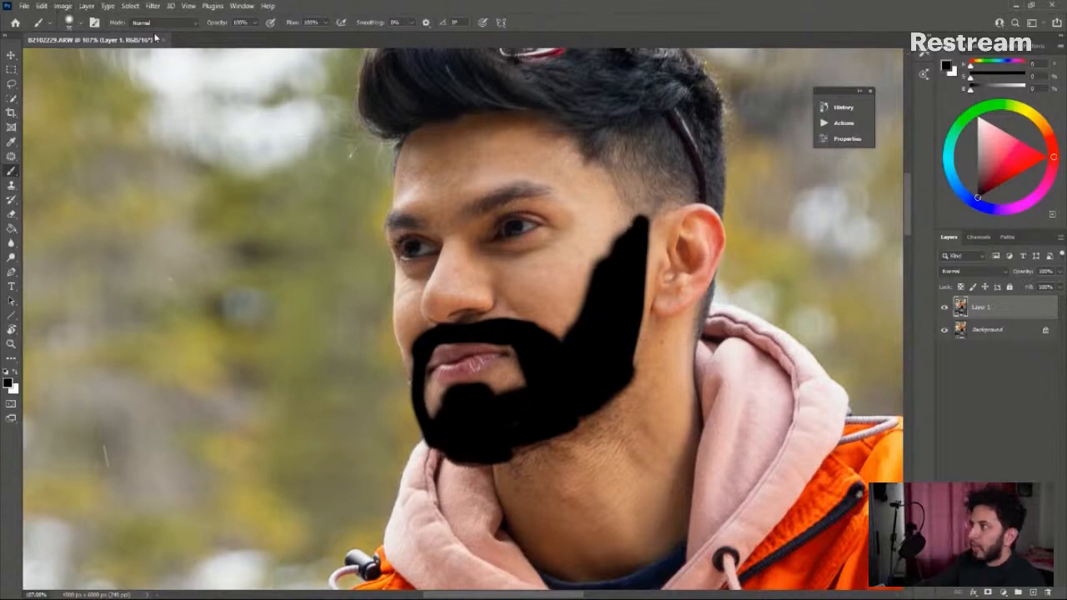
key(XF86AudioLowerVolume)
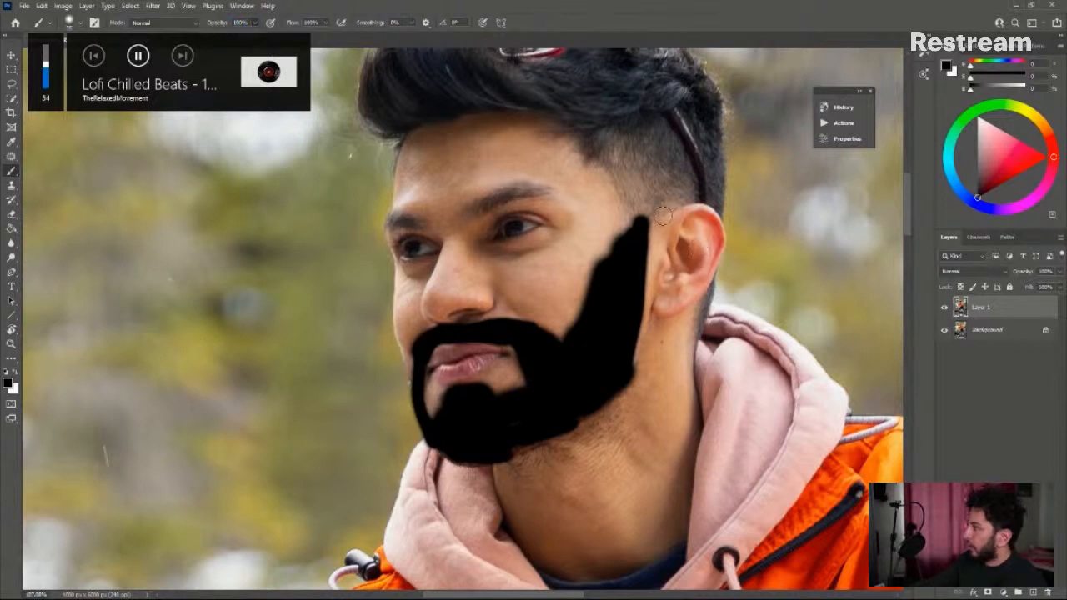
drag(609, 258, 625, 248)
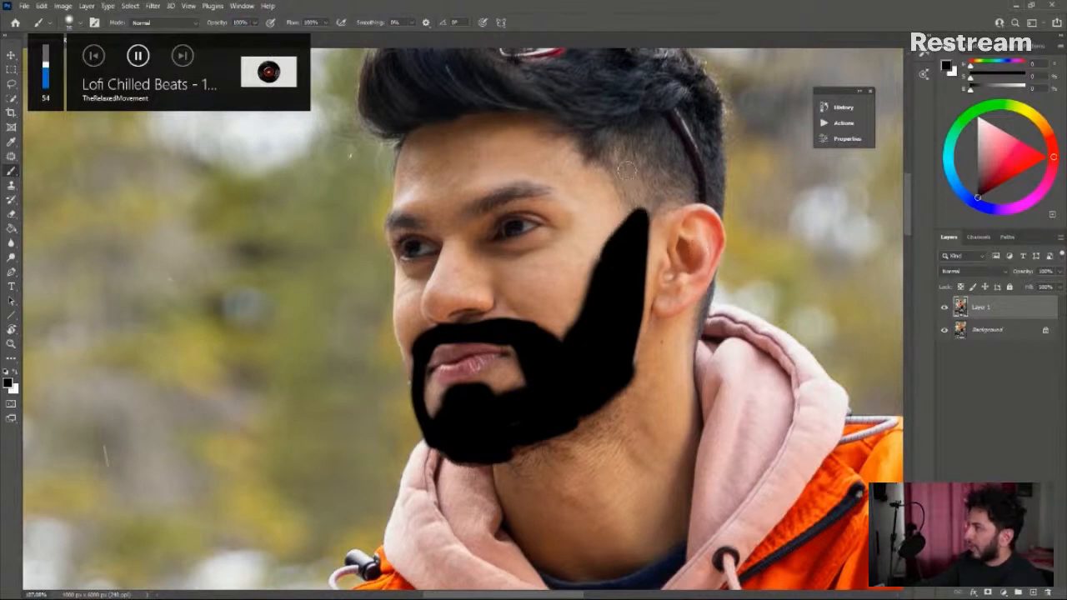
- Try extending the black sideburn up into the hair, also with reduced brush opacity, and undo those strokes
mouse_move(608, 158)
mouse_down()
mouse_move(633, 225)
mouse_move(635, 147)
mouse_up()
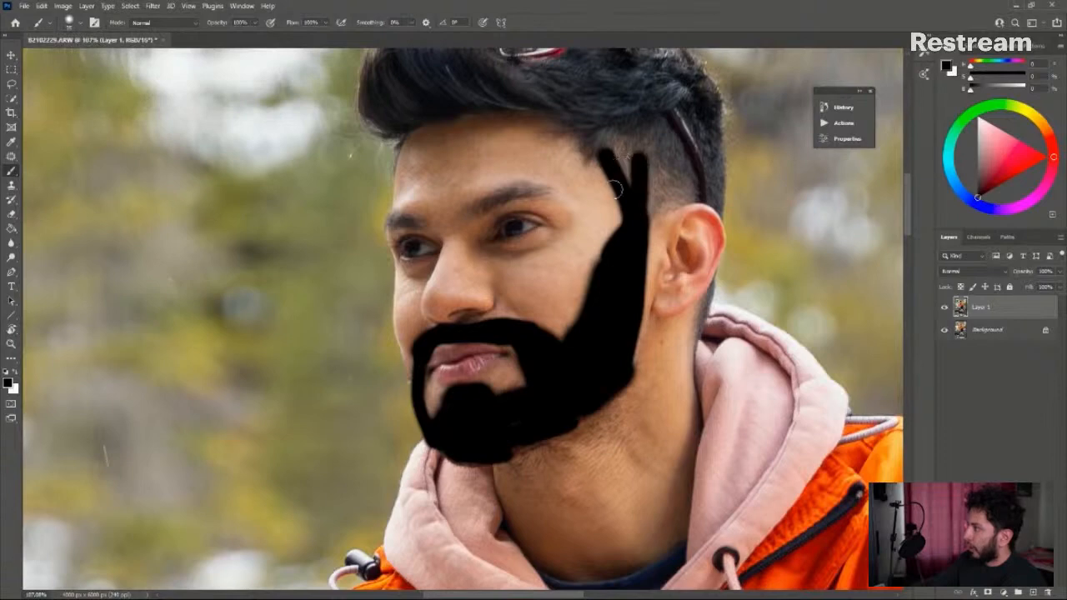
key(ctrl+z)
key(ctrl+z)
drag(255, 25, 233, 38)
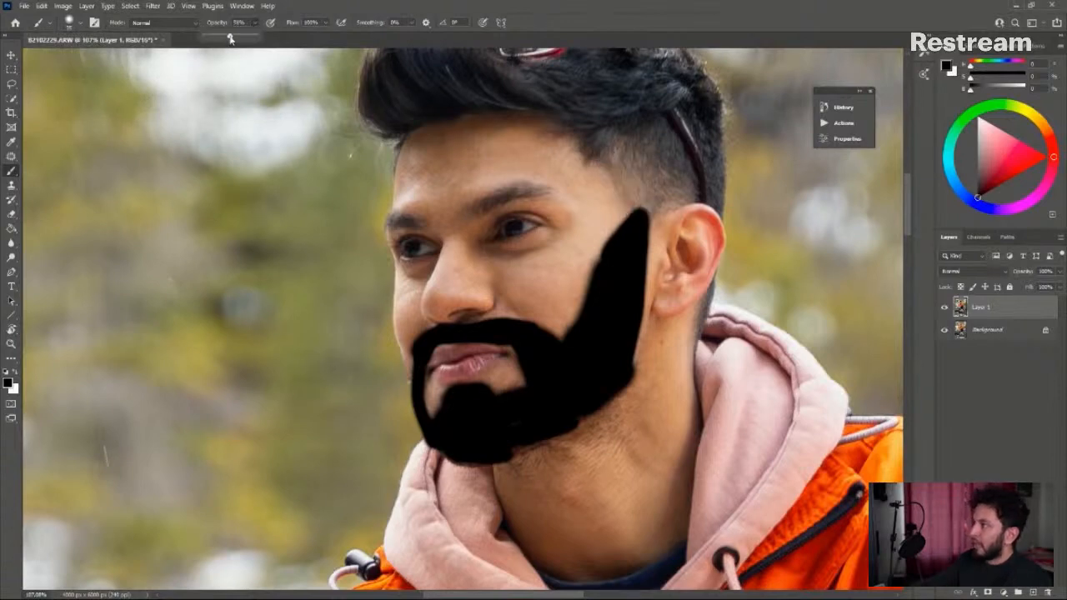
mouse_move(639, 203)
mouse_down()
mouse_move(631, 131)
mouse_move(626, 176)
mouse_up()
key(ctrl+z)
- Save the painted beard edit, switch back to Lightroom Classic and check the face of B2102229-Edit.tif up close
scroll(585, 275, down, 6)
scroll(588, 283, down, 4)
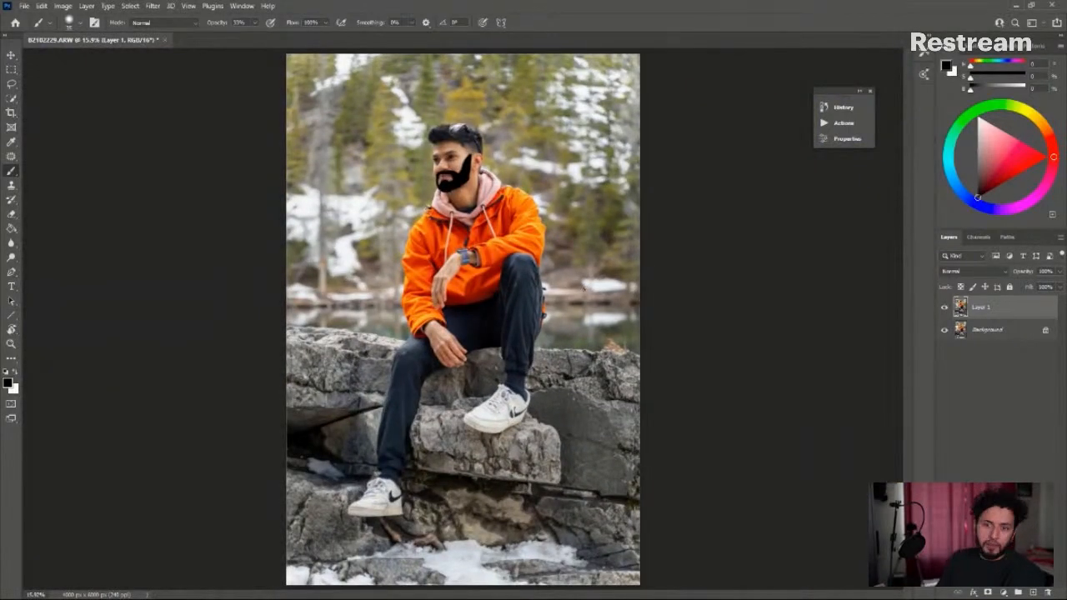
key(v)
key(alt+v)
click(715, 251)
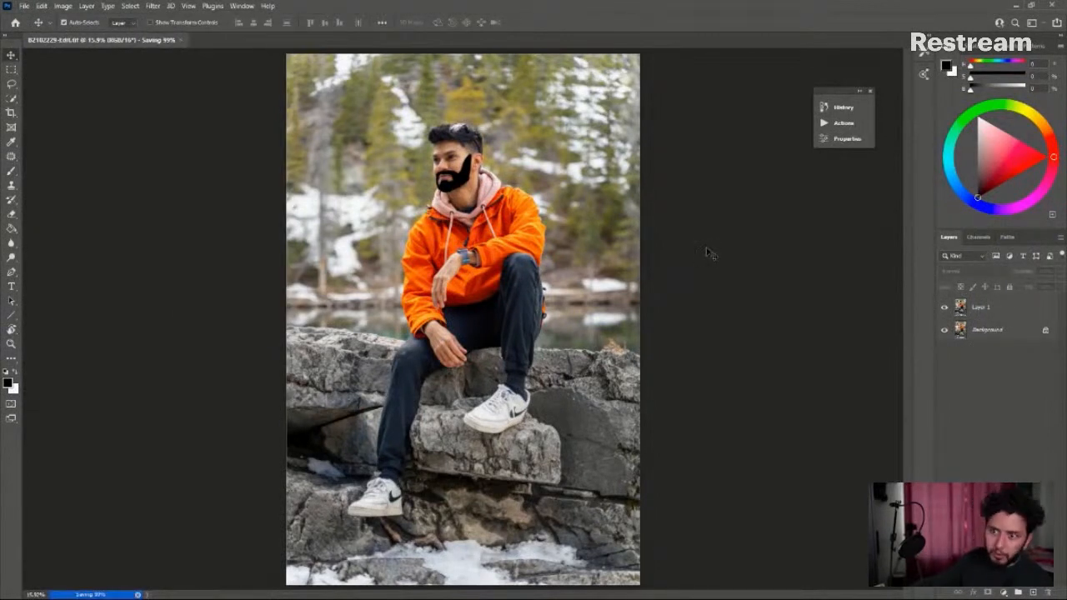
key(alt+Tab)
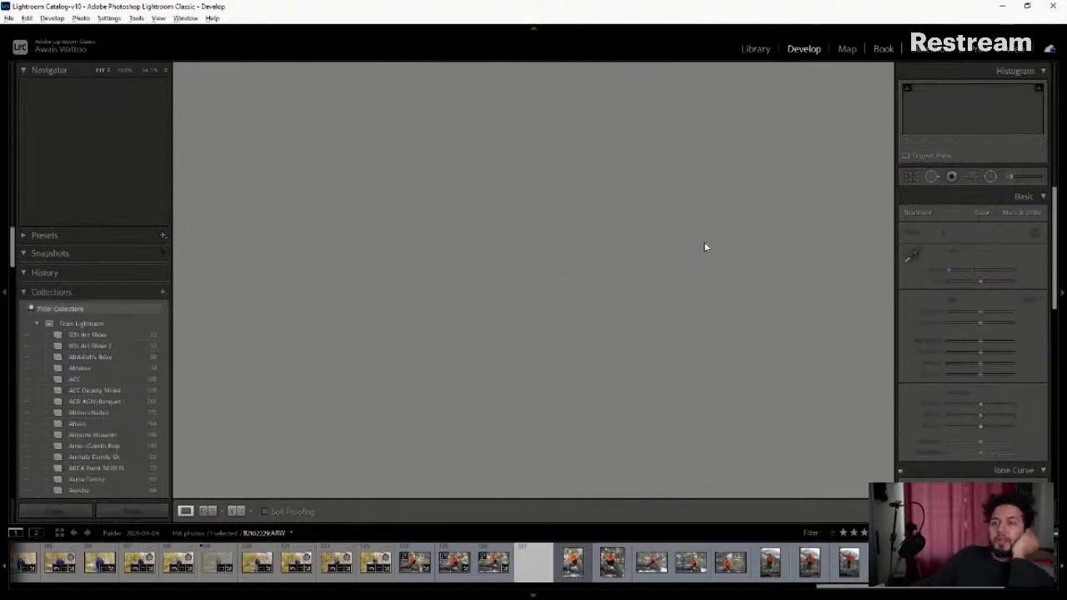
click(527, 153)
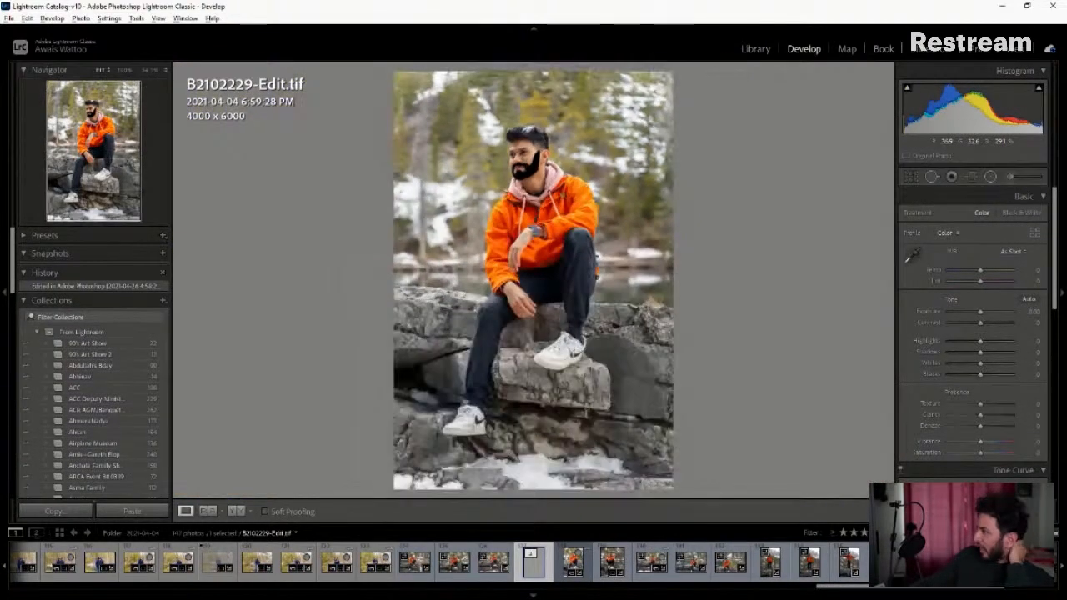
click(772, 377)
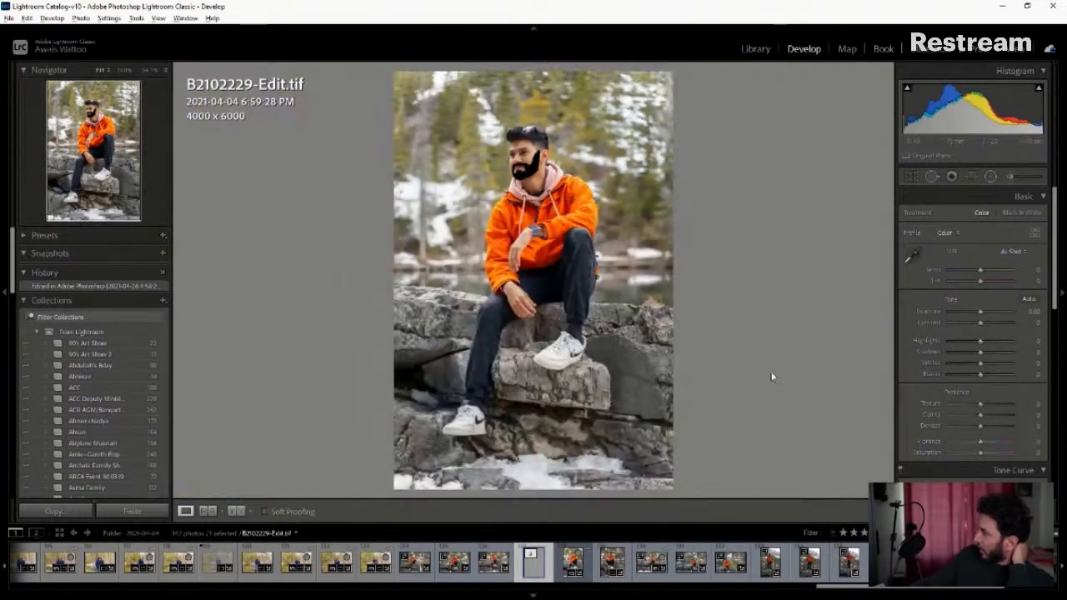
- Lower the Blacks of B2102229-Edit.tif to -16 in the Basic adjustments
drag(980, 312, 980, 316)
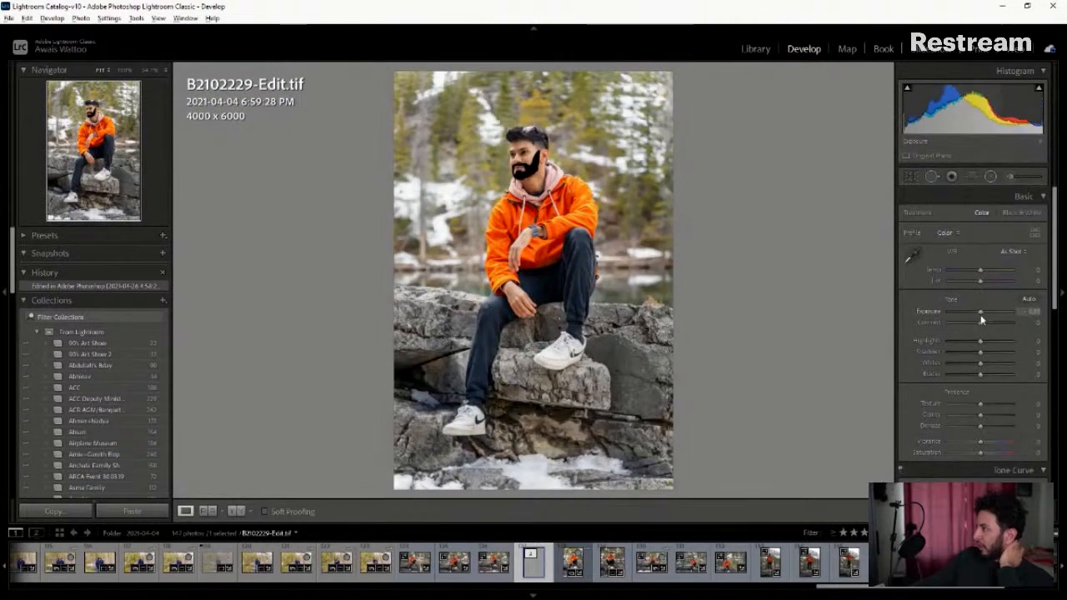
drag(980, 374, 965, 377)
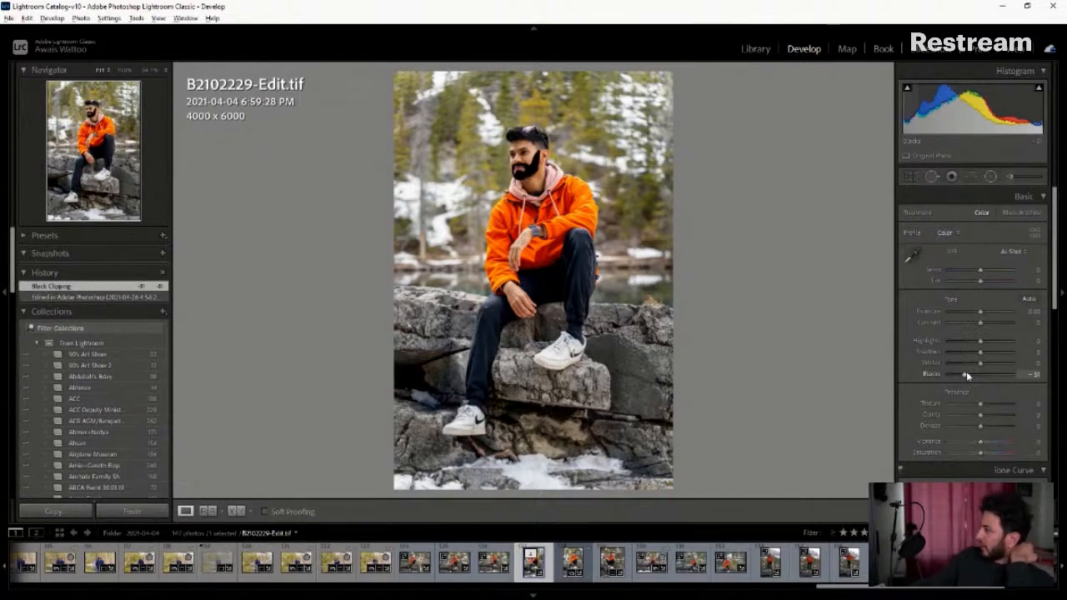
drag(967, 375, 976, 375)
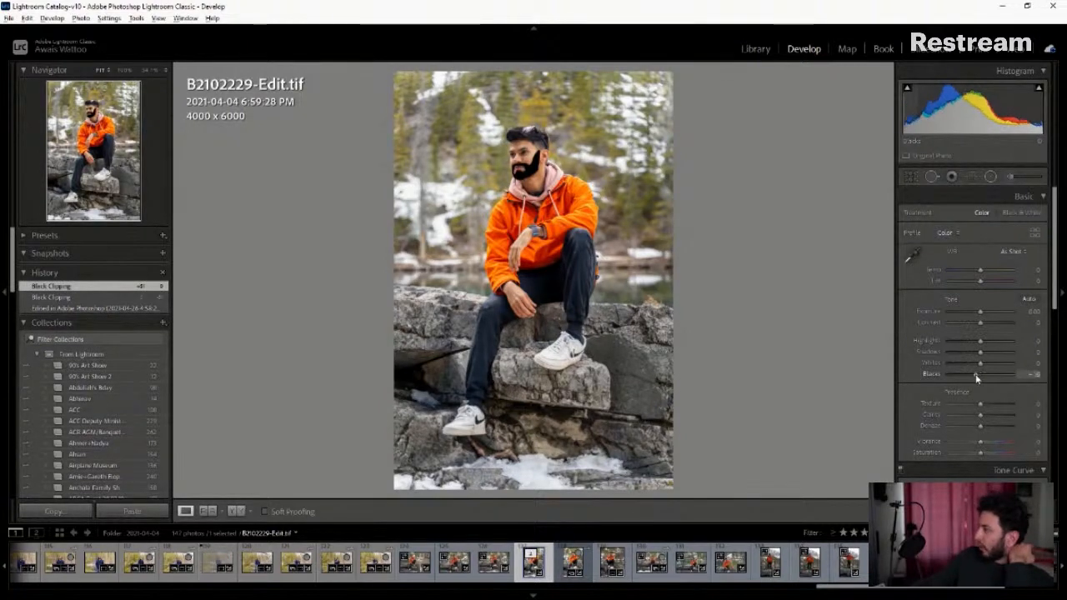
- Try the Auto white balance on B2102229-Edit.tif and undo it
click(999, 250)
click(996, 275)
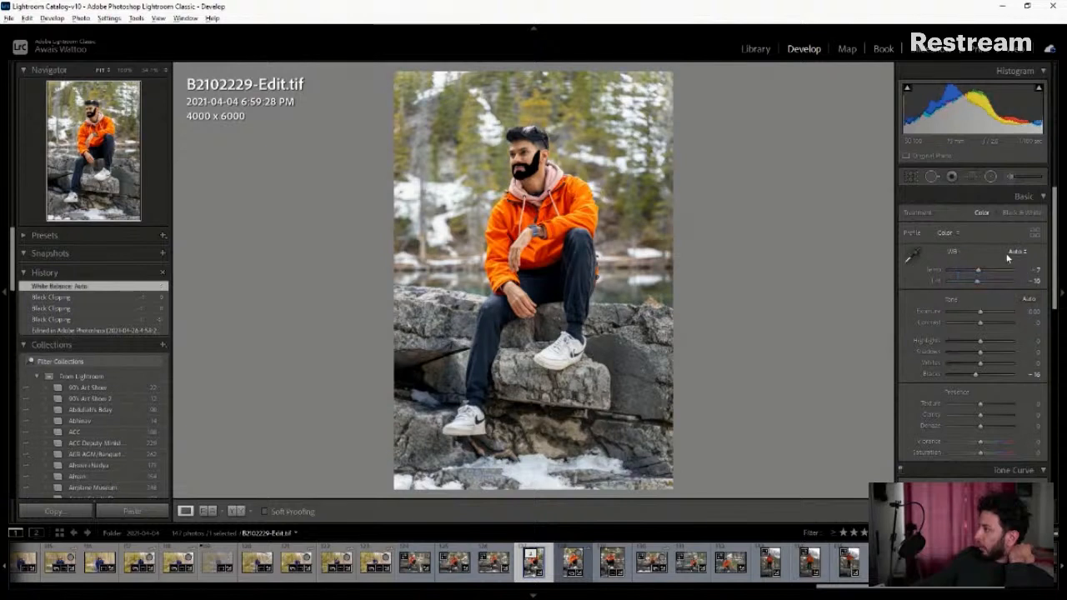
key(ctrl+z)
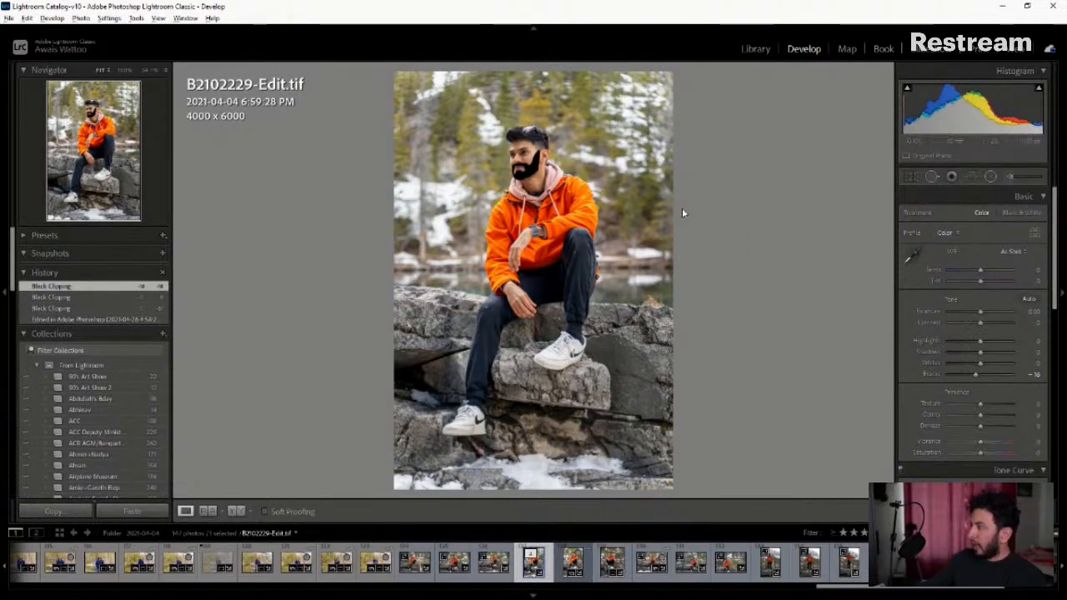
- Open the original B2102229.ARW in Photoshop again, close it without saving and return to Lightroom Classic
key(Right)
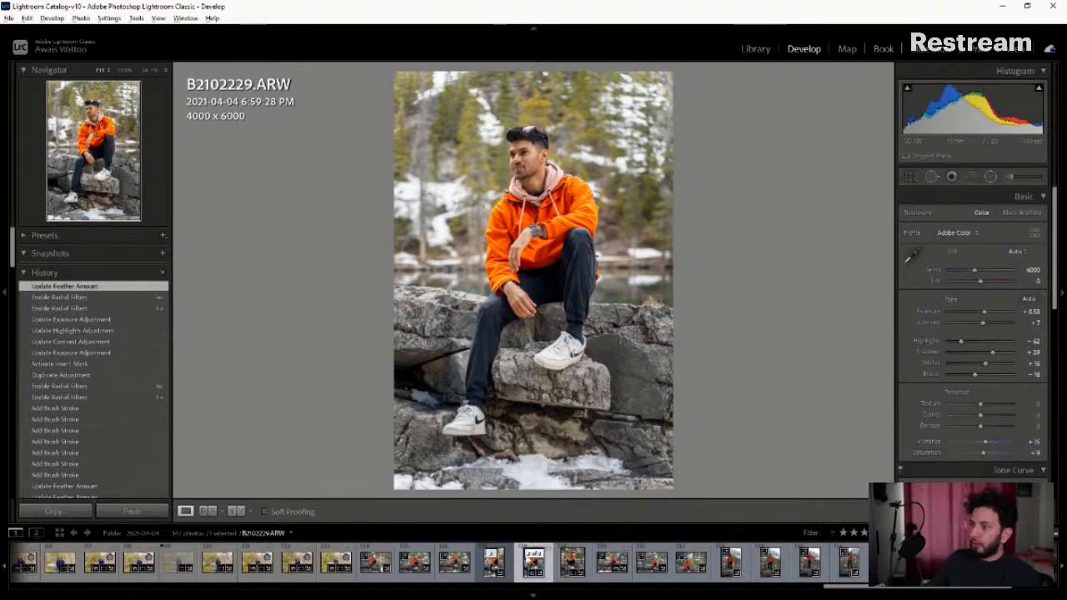
key(alt+Tab)
key(ctrl+Tab)
key(ctrl+Tab)
click(268, 40)
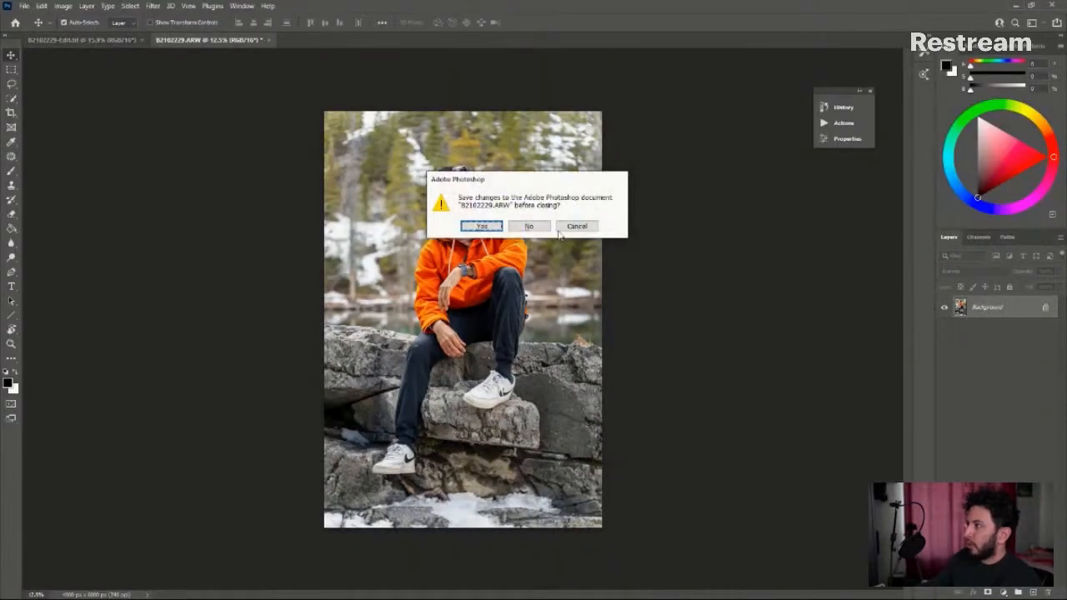
click(529, 228)
key(alt+Tab)
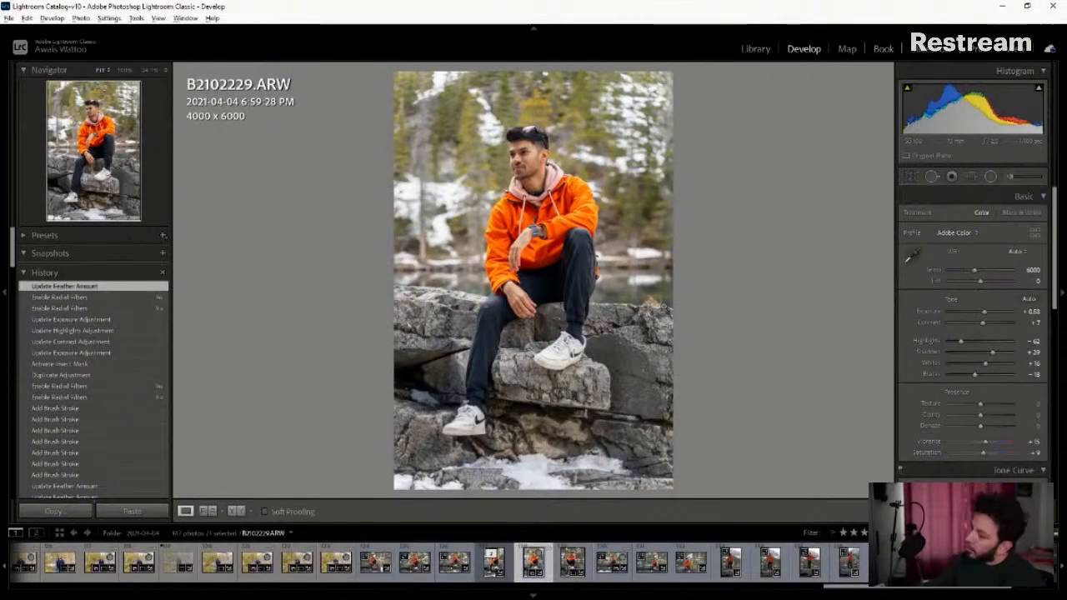
- Close the open Photoshop session of B2102229-Edit.tif and reopen that photo from Lightroom in Photoshop with Edit Original
click(497, 566)
right_click(525, 567)
click(747, 369)
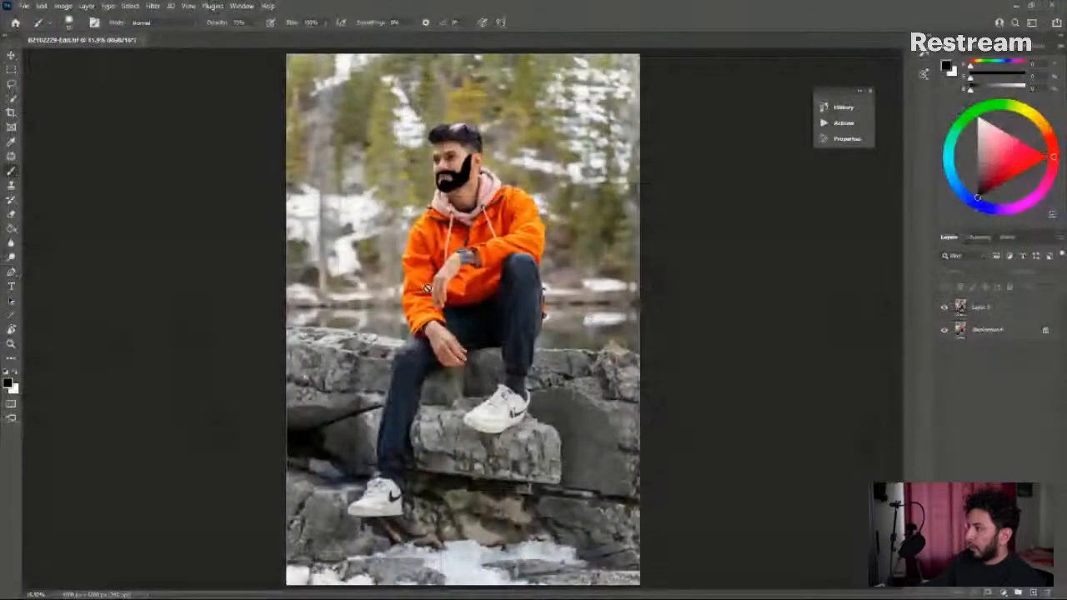
click(1060, 5)
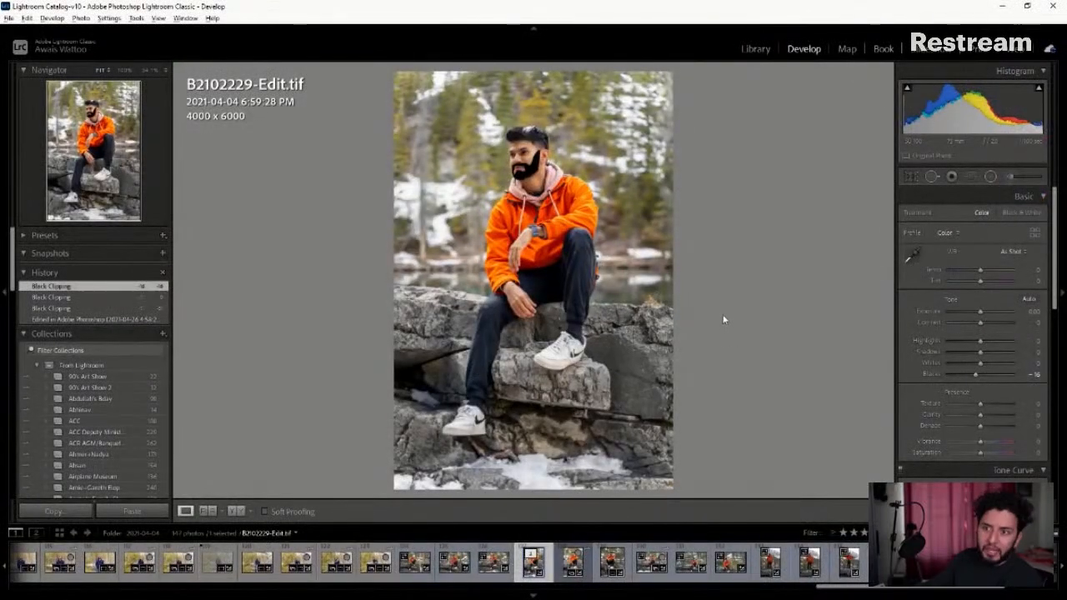
key(ctrl+e)
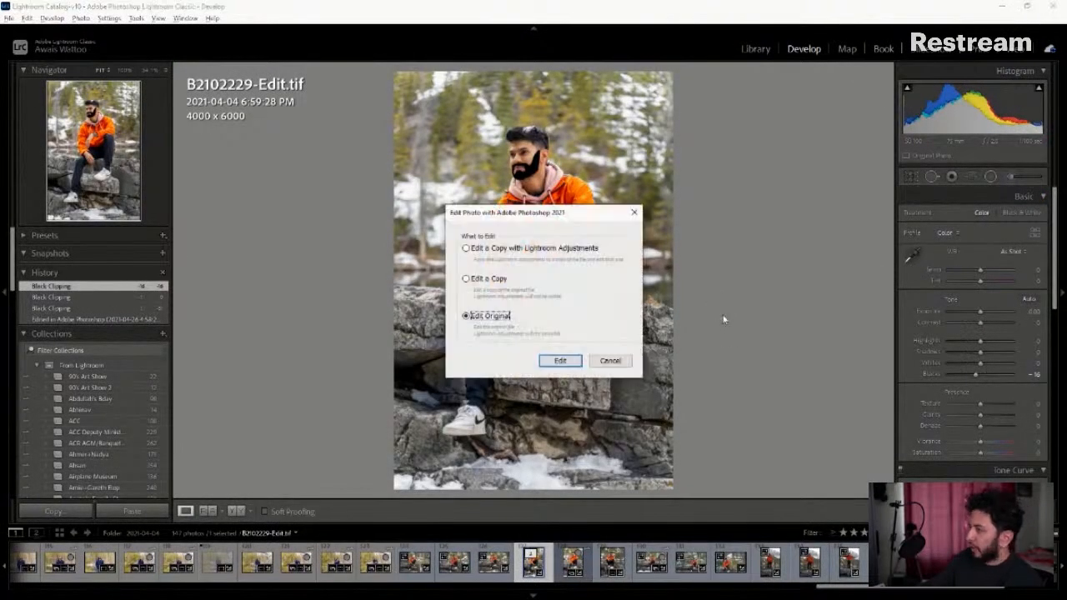
click(573, 363)
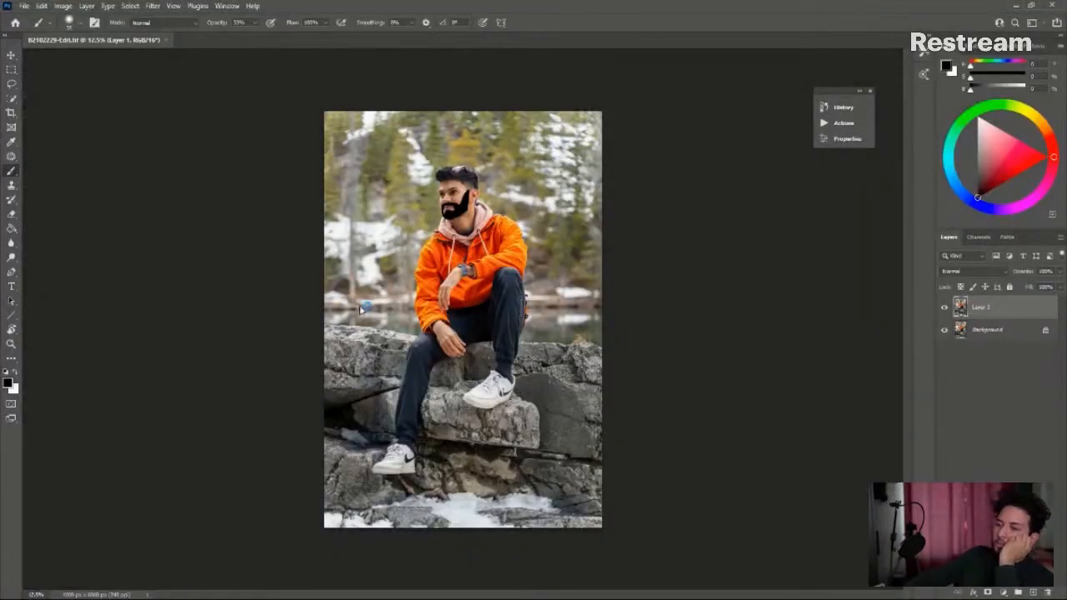
- Switch Layer 1's visibility off and on to check the painted beard, and close Photoshop to return to Lightroom Classic
click(944, 308)
click(944, 308)
click(944, 307)
click(944, 308)
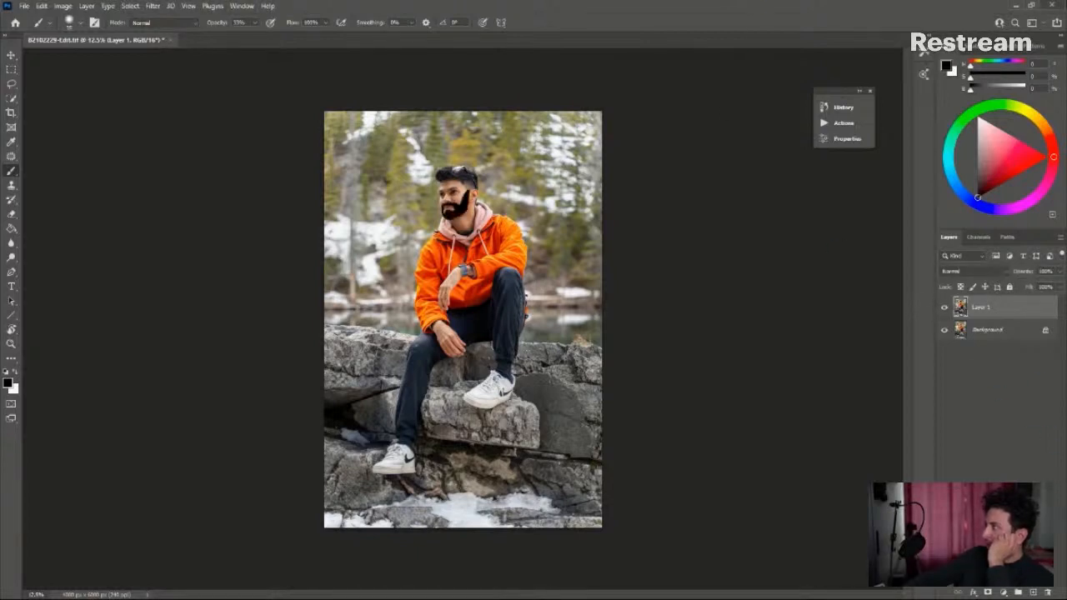
click(1055, 5)
click(540, 230)
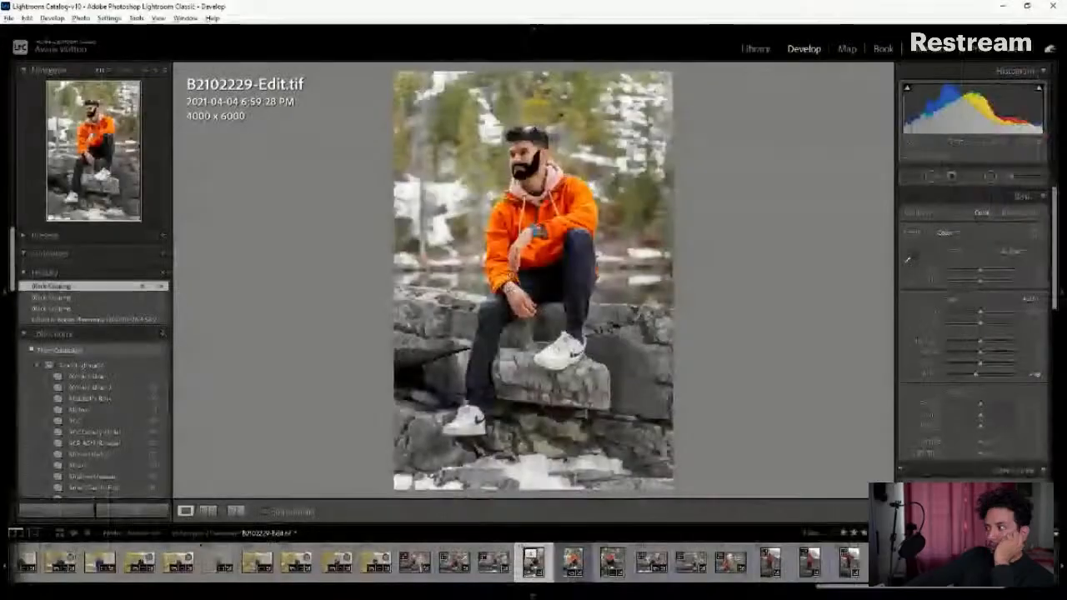
- Switch to the Library grid and open the 2021-04-03 folder
key(b)
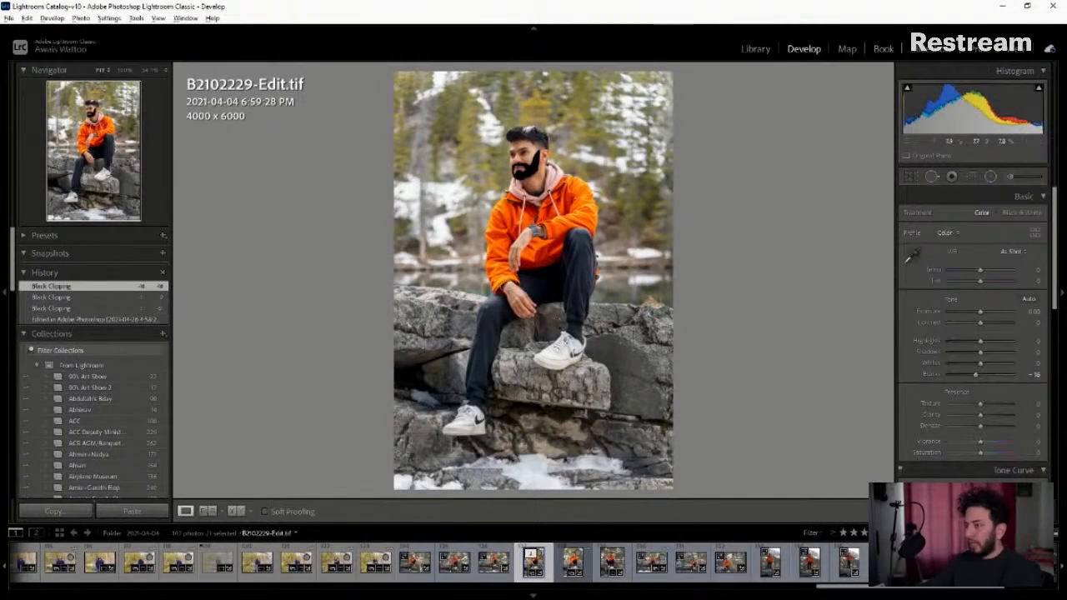
key(g)
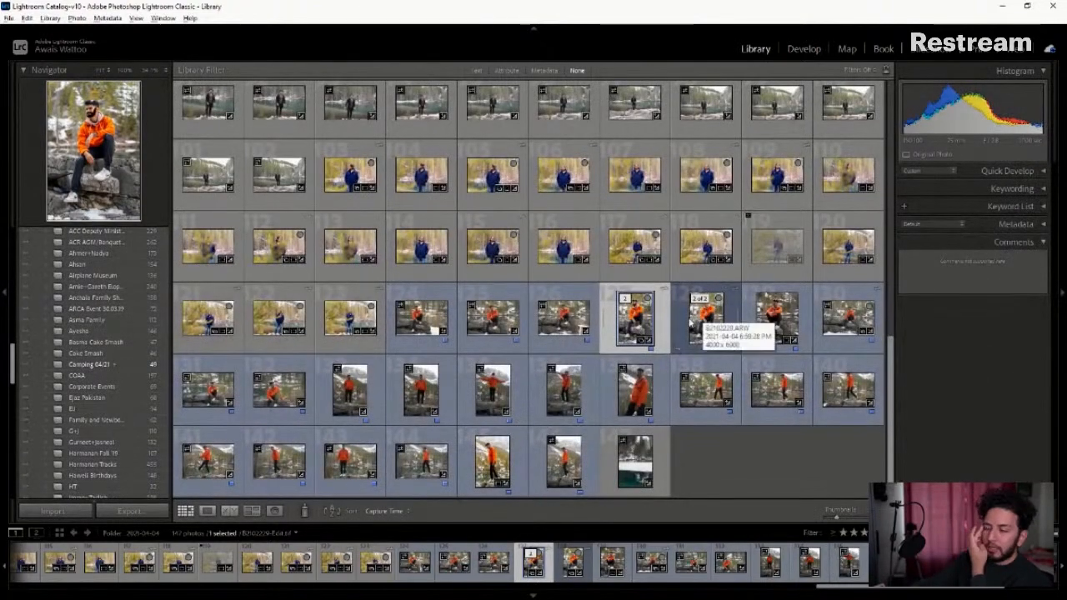
scroll(425, 302, up, 10)
scroll(427, 301, down, 10)
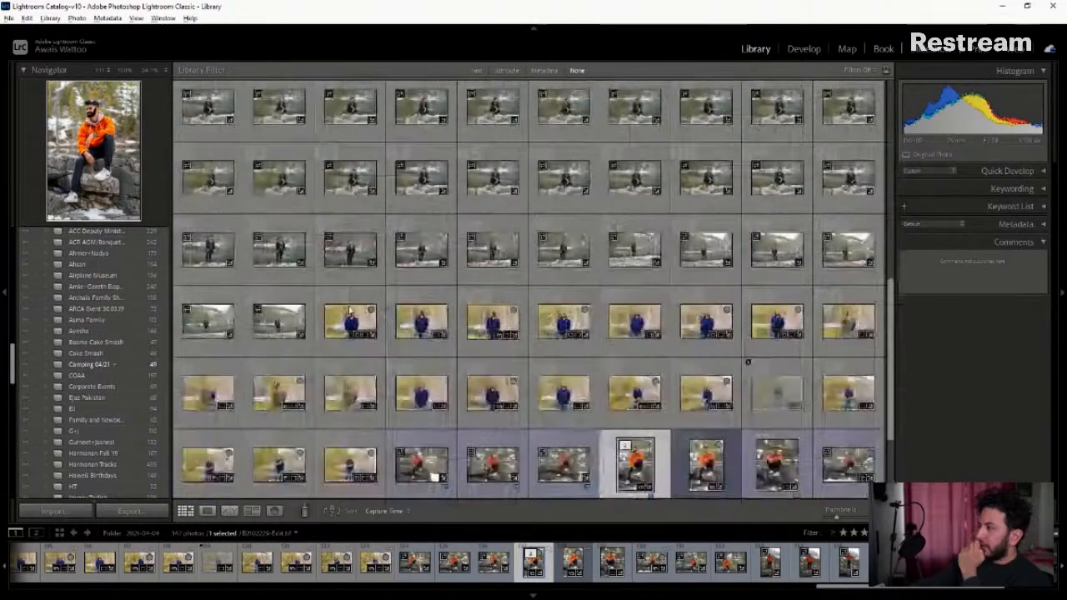
scroll(129, 414, up, 8)
scroll(123, 417, up, 5)
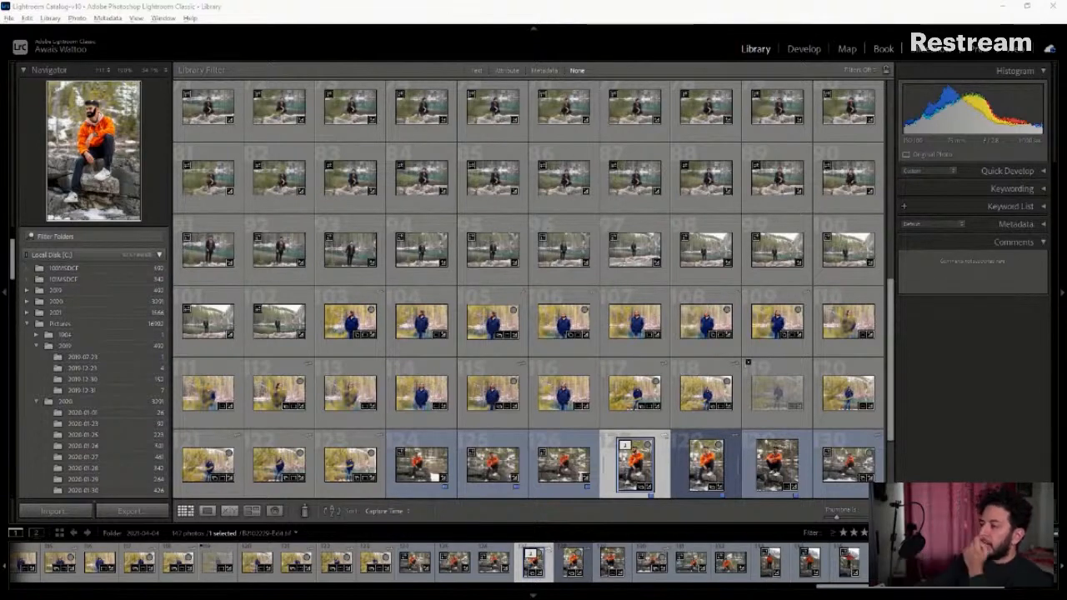
scroll(101, 410, down, 5)
scroll(100, 410, down, 5)
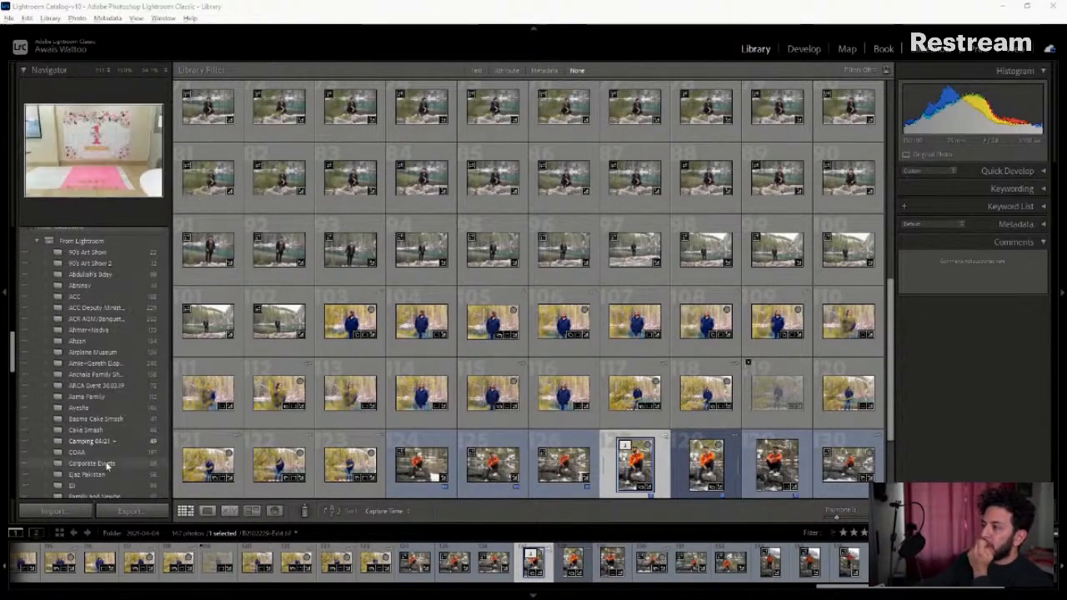
scroll(847, 261, down, 1)
scroll(848, 262, down, 1)
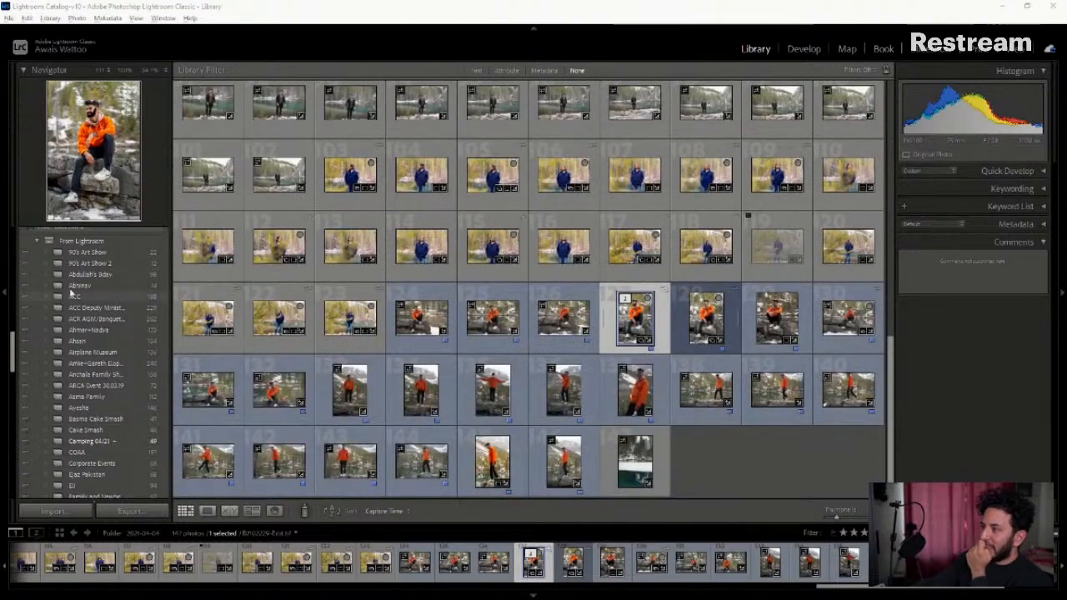
scroll(100, 333, down, 3)
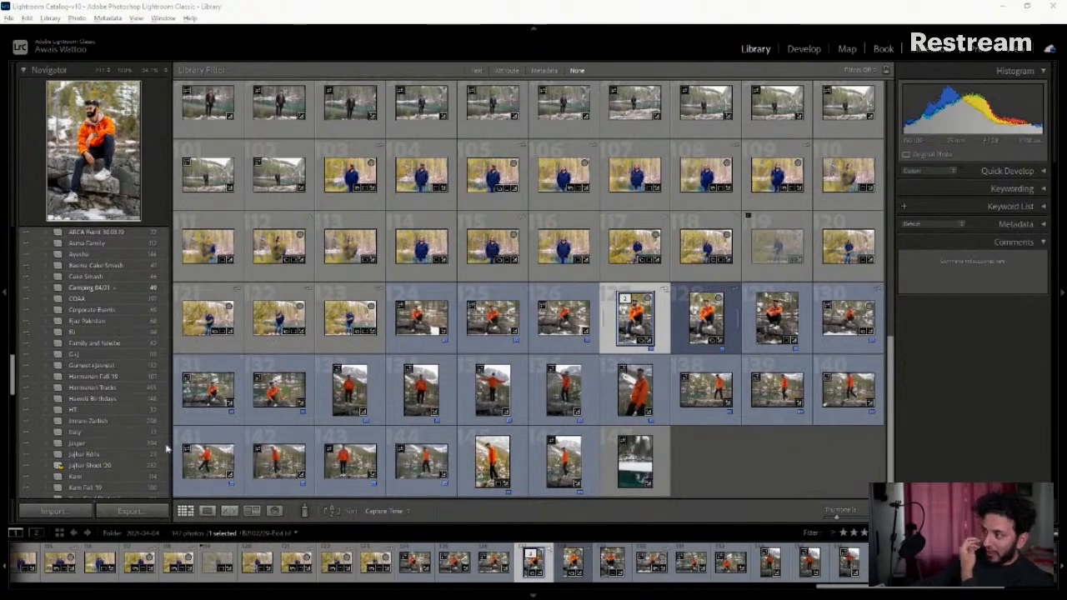
scroll(100, 375, up, 3)
scroll(204, 446, up, 4)
scroll(126, 433, up, 3)
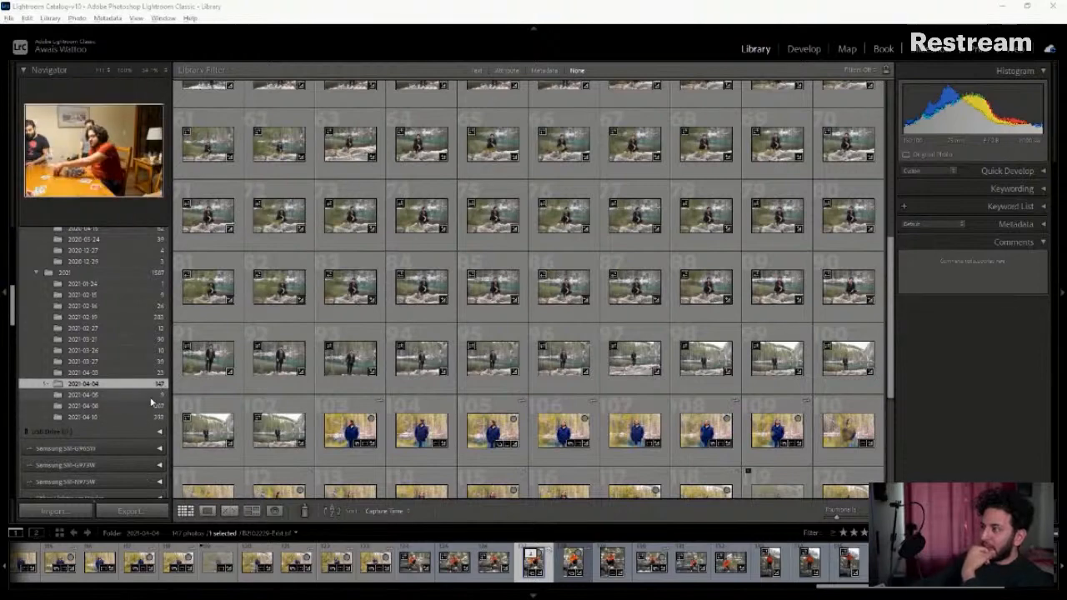
click(164, 372)
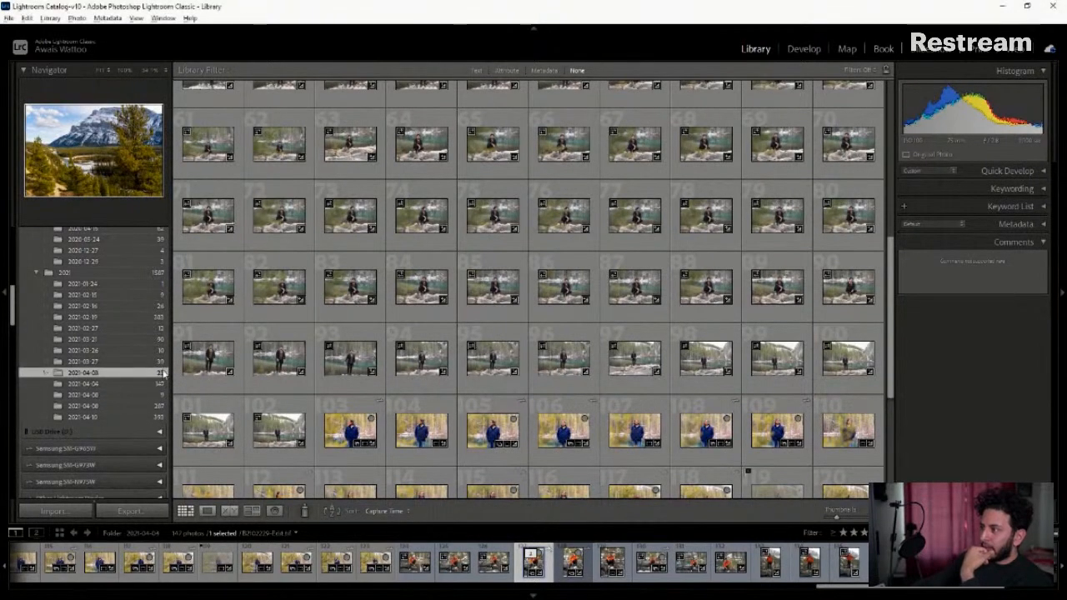
- View the mountain valley photos in the 2021-04-03 folder one at a time and compare neighbouring frames for overlap
double_click(402, 110)
key(Right)
key(Left)
key(Left)
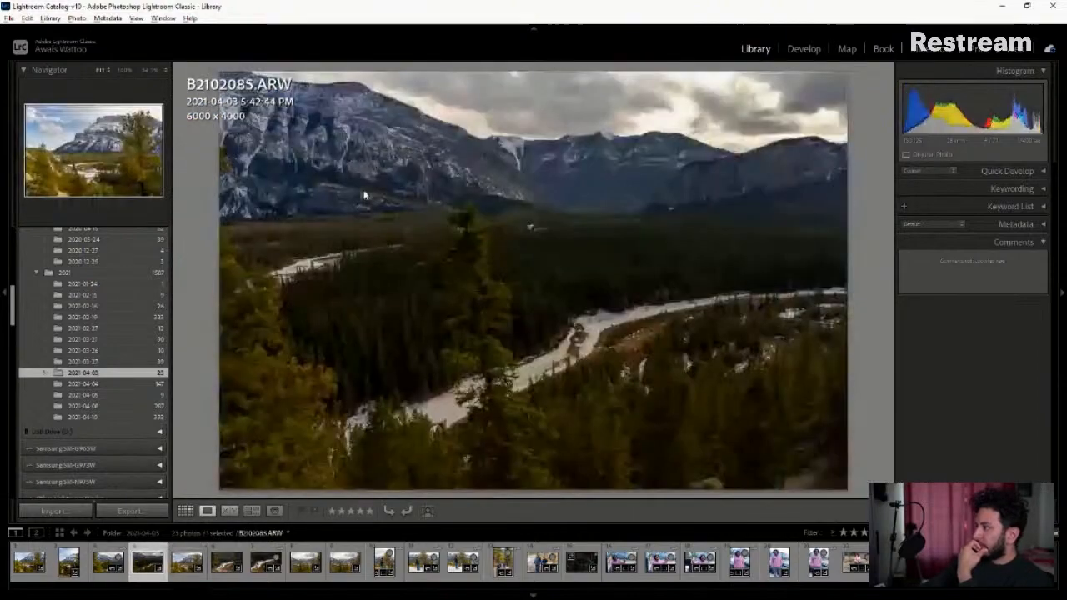
key(Right)
key(Left)
key(Right)
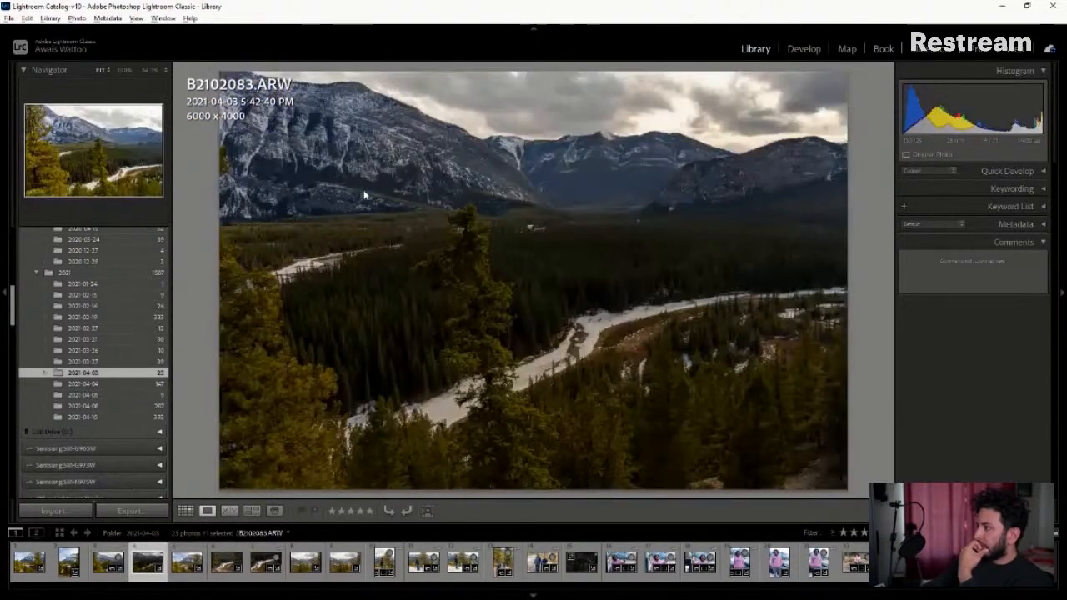
key(Left)
- Merge B2102083.ARW and B2102084.ARW into a panorama using Perspective projection, Auto Crop, Auto Settings and Create Stack
key(g)
key(d)
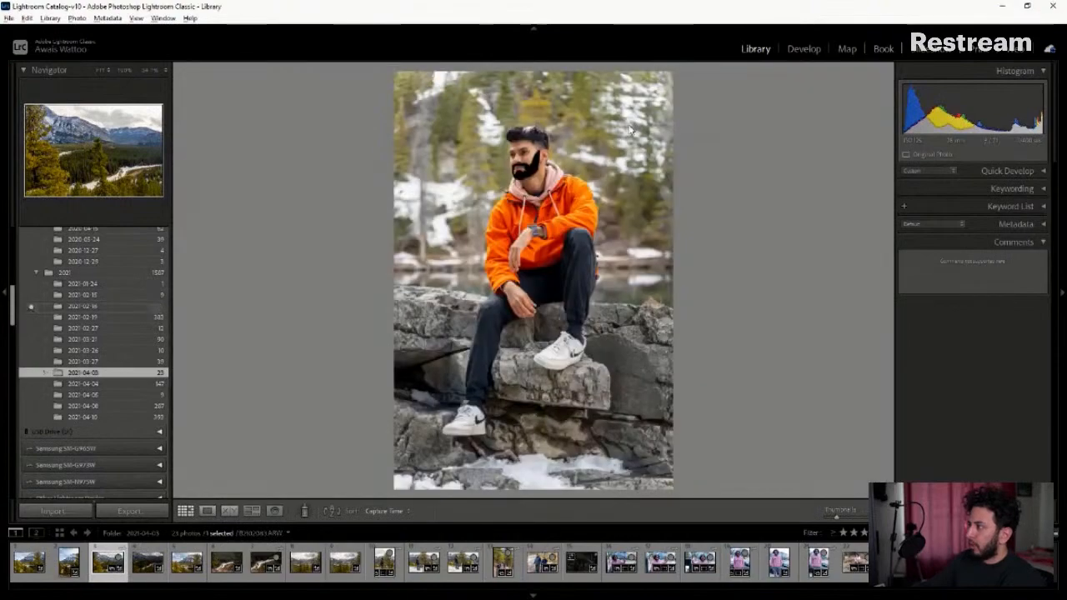
key(Right)
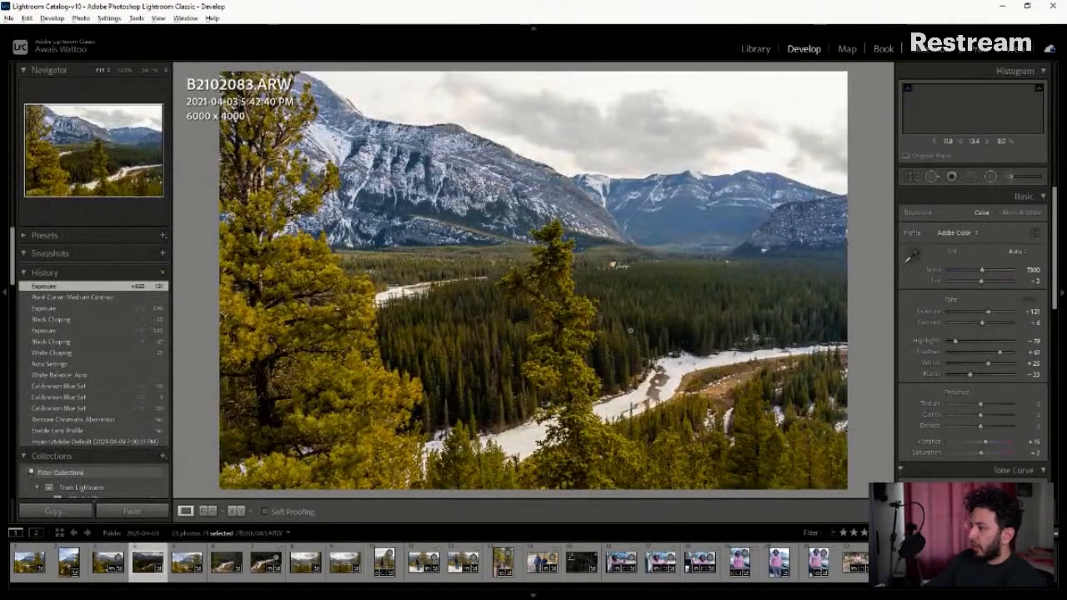
key(shift+Left)
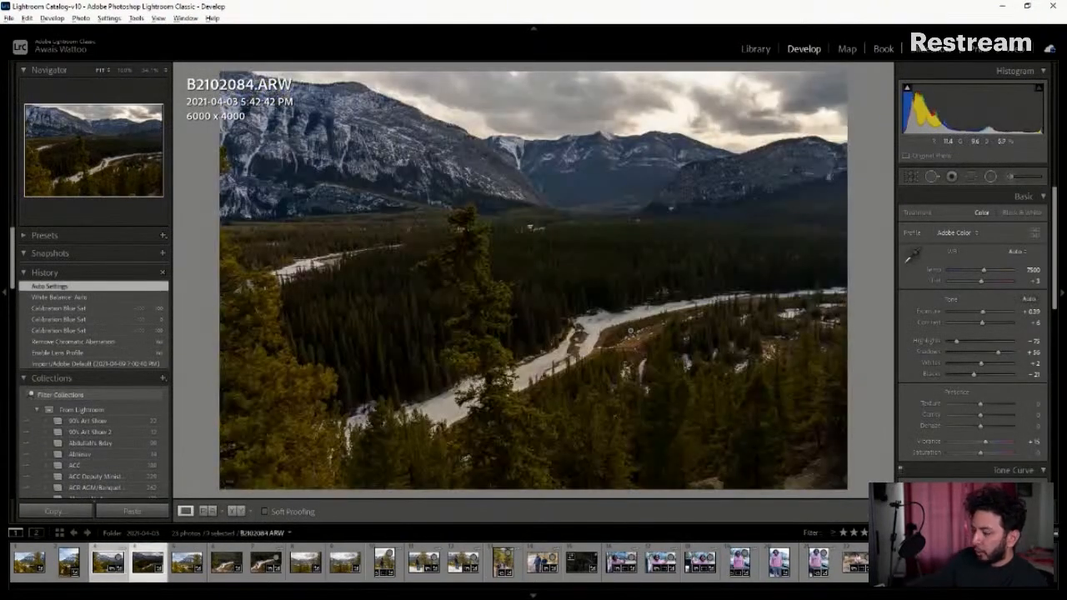
key(ctrl+m)
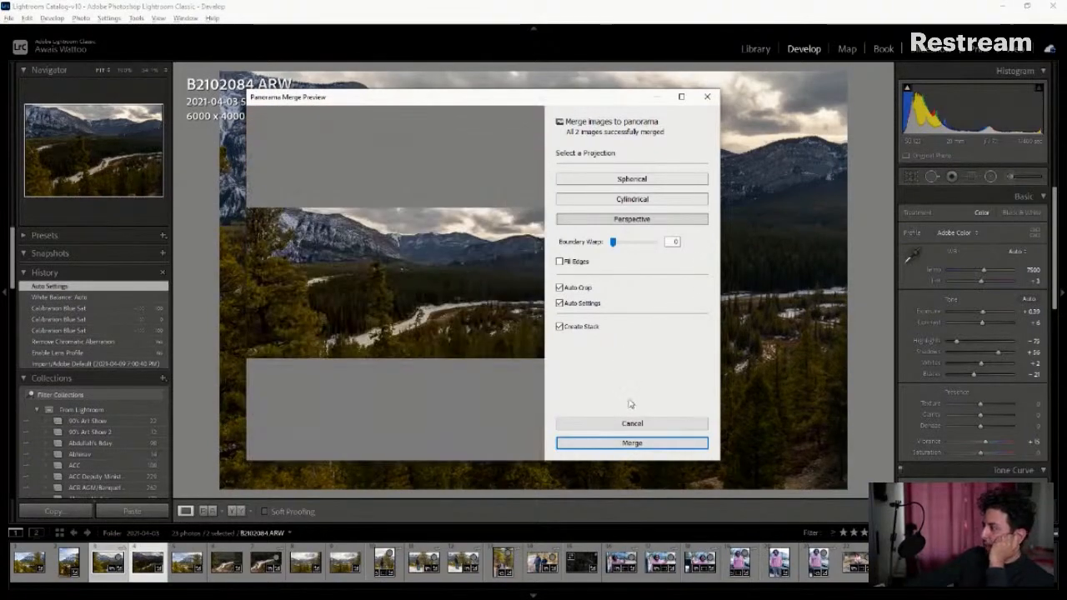
click(619, 442)
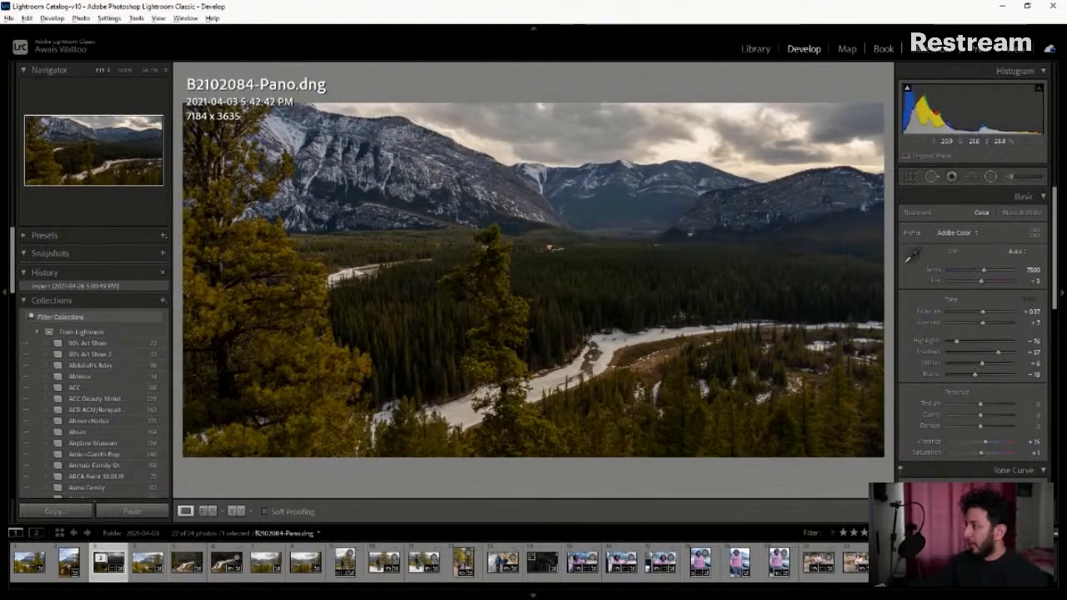
- Expand the panorama's stack and compare its two source photos with the merged B2102084-Pano.dng
click(106, 559)
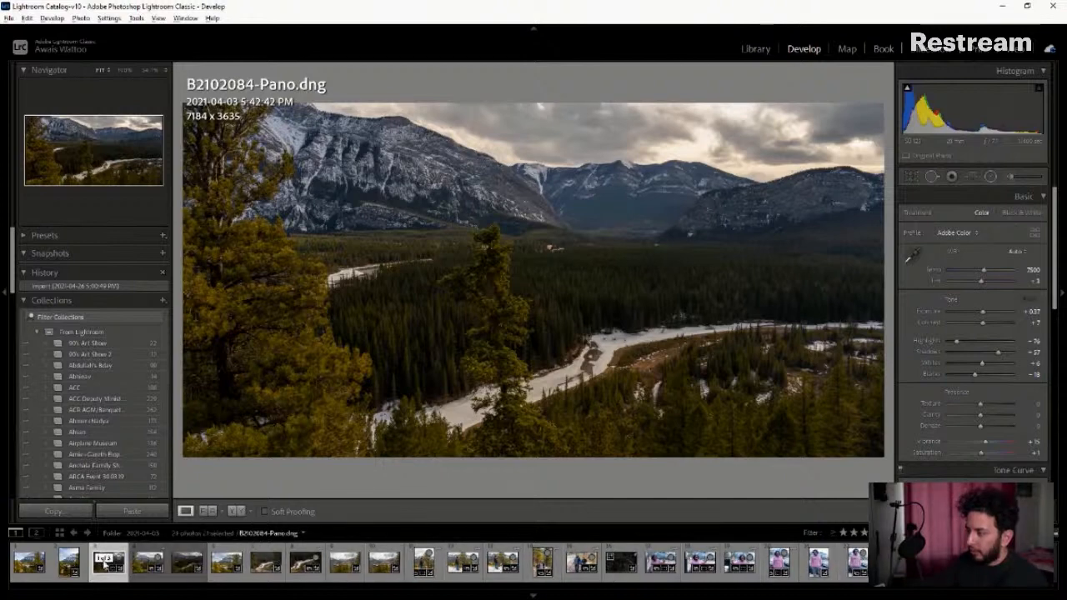
click(147, 561)
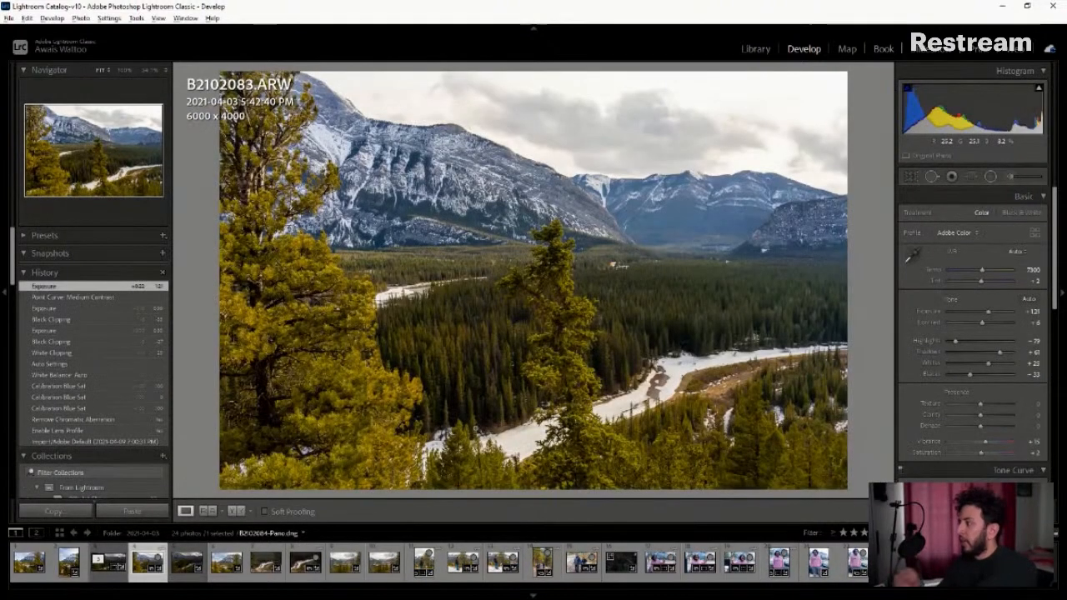
key(Right)
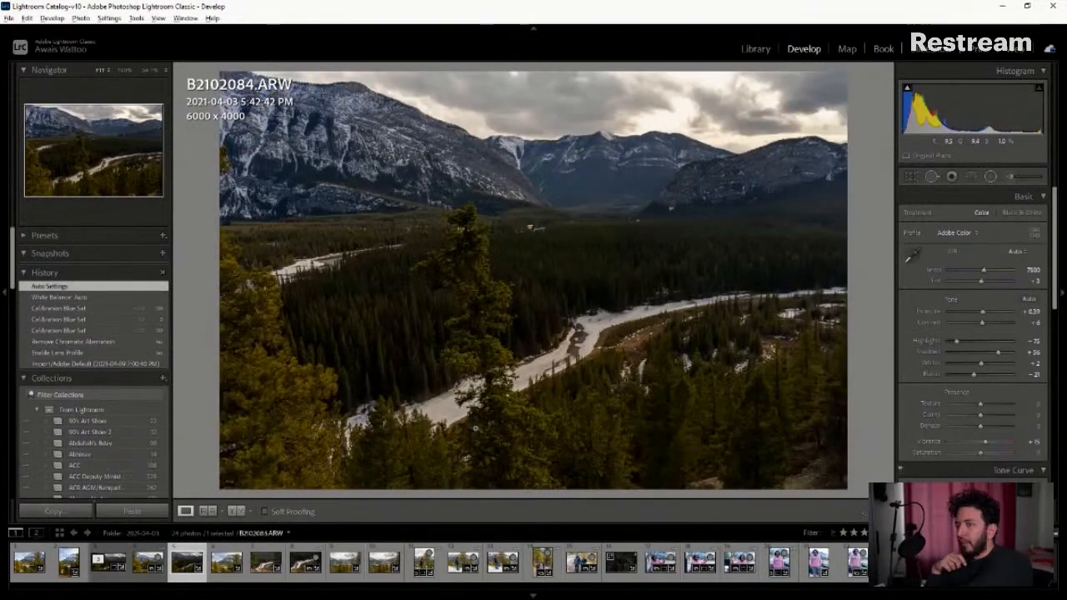
key(Left)
key(Left)
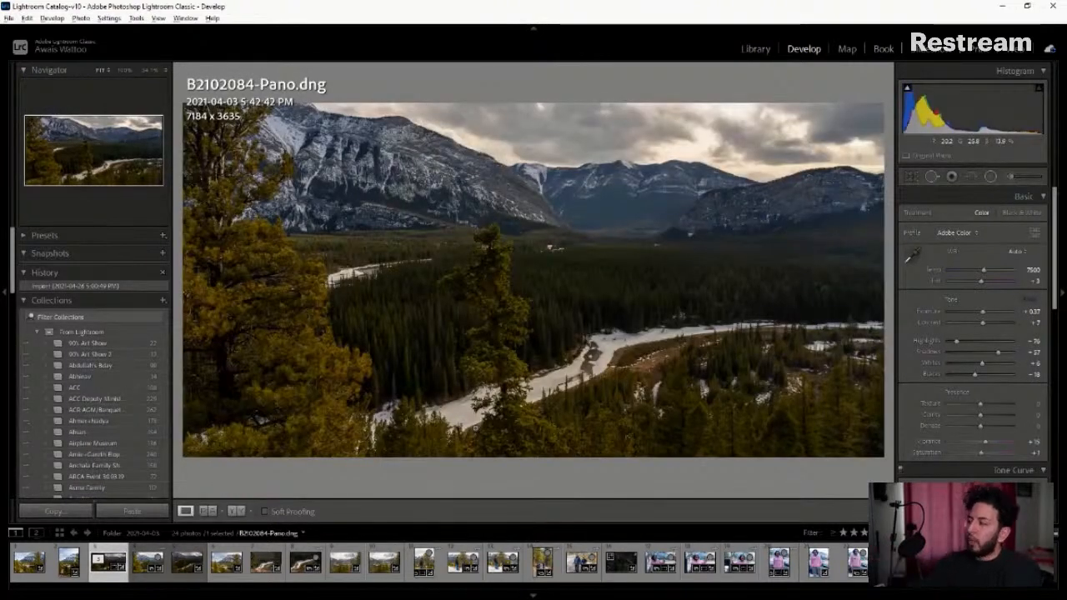
- Set the Exposure of B2102084-Pano.dng to +1.27 and its Blacks to -33
drag(954, 110, 983, 108)
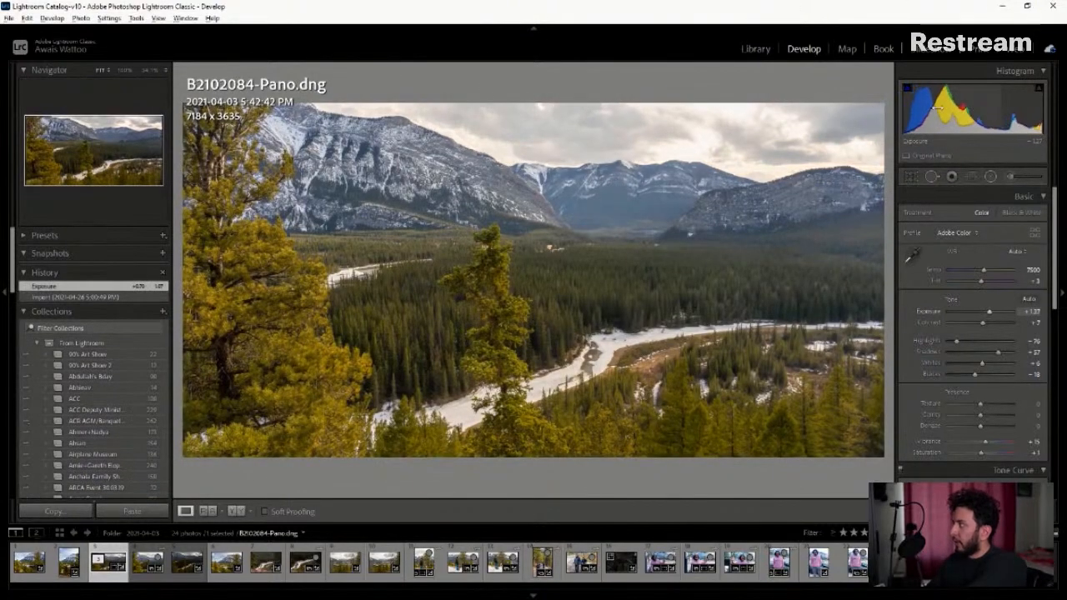
drag(913, 109, 906, 109)
drag(999, 96, 1002, 96)
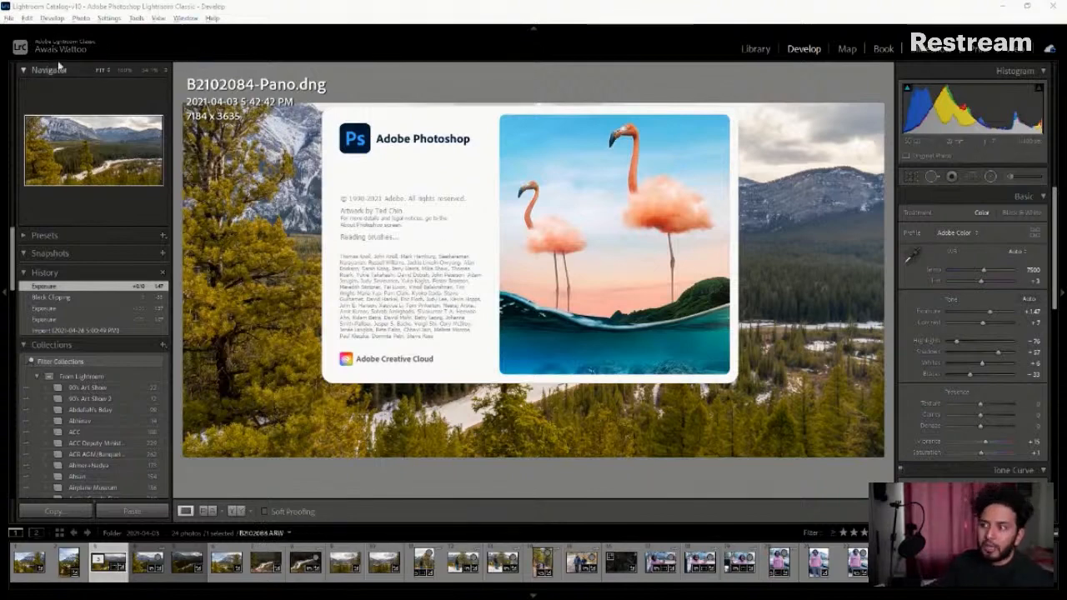
click(9, 19)
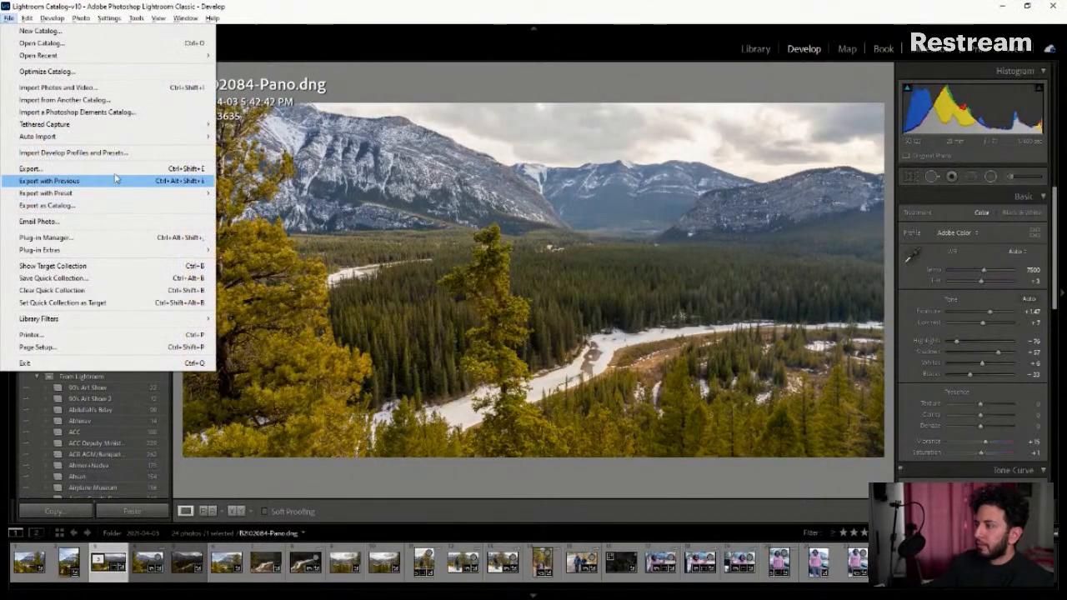
click(416, 72)
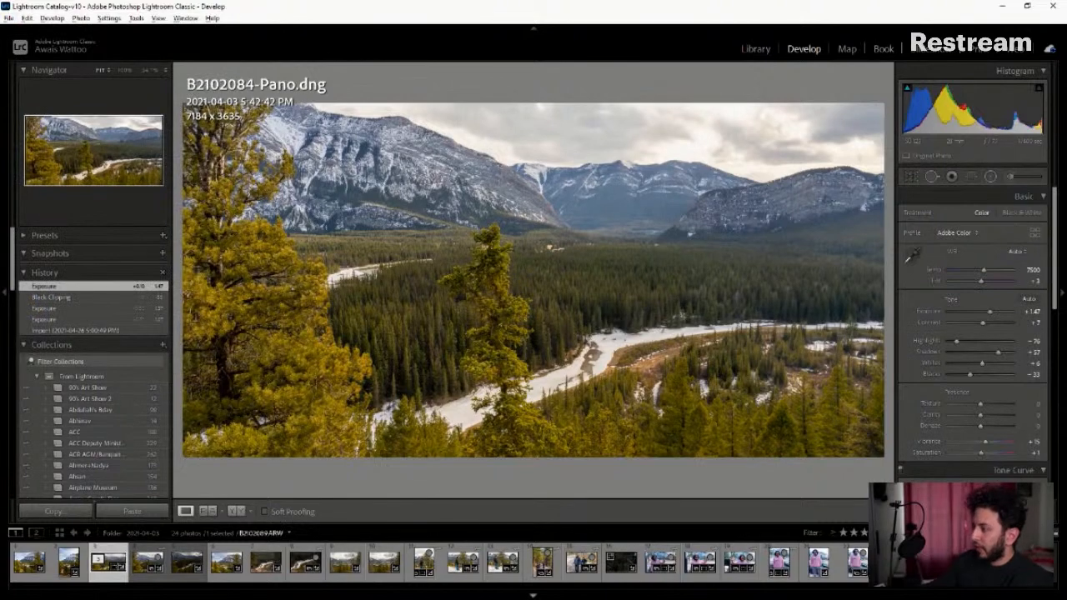
drag(980, 119, 970, 119)
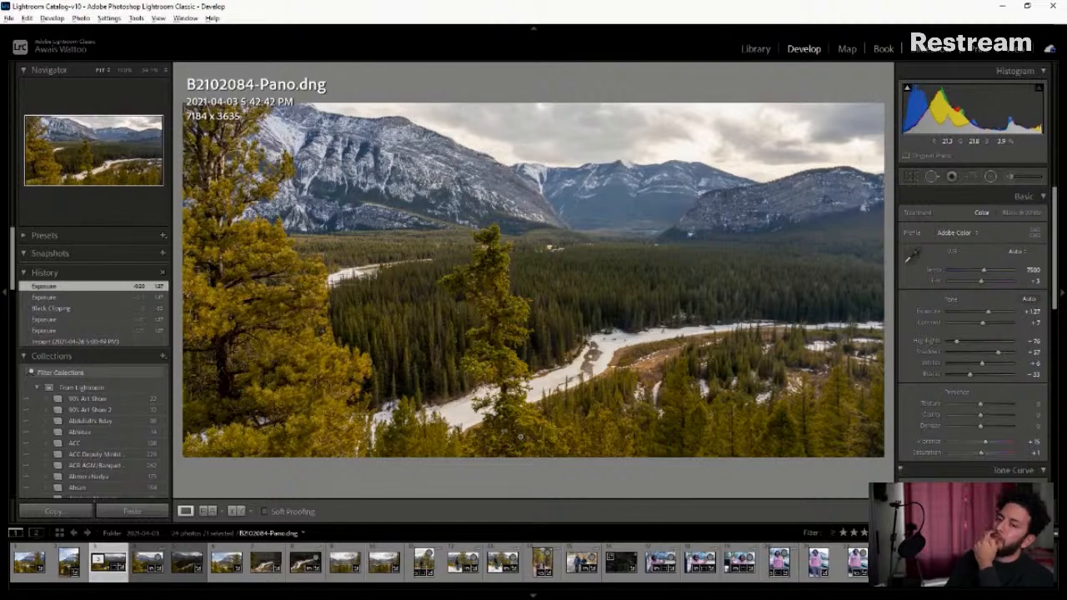
- Open the export settings for B2102084-Pano.dng and cancel the export
key(ctrl+shift+e)
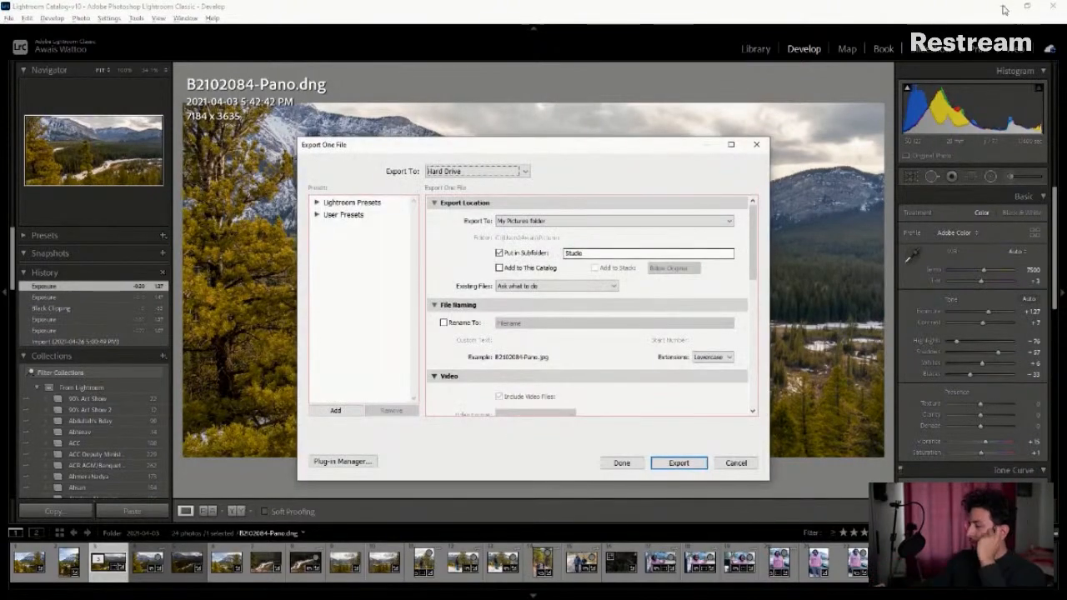
click(737, 468)
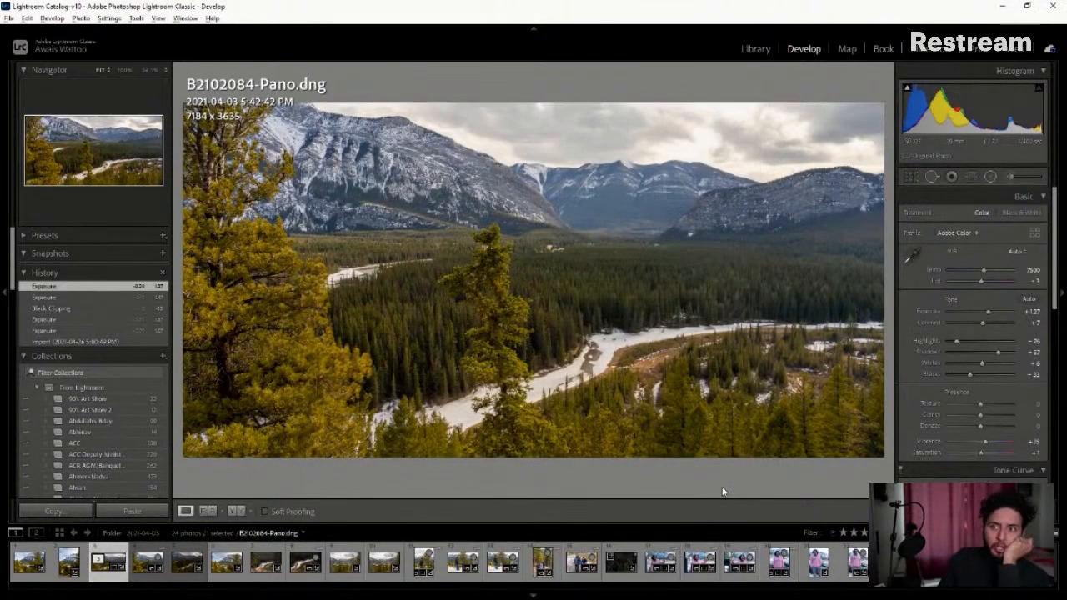